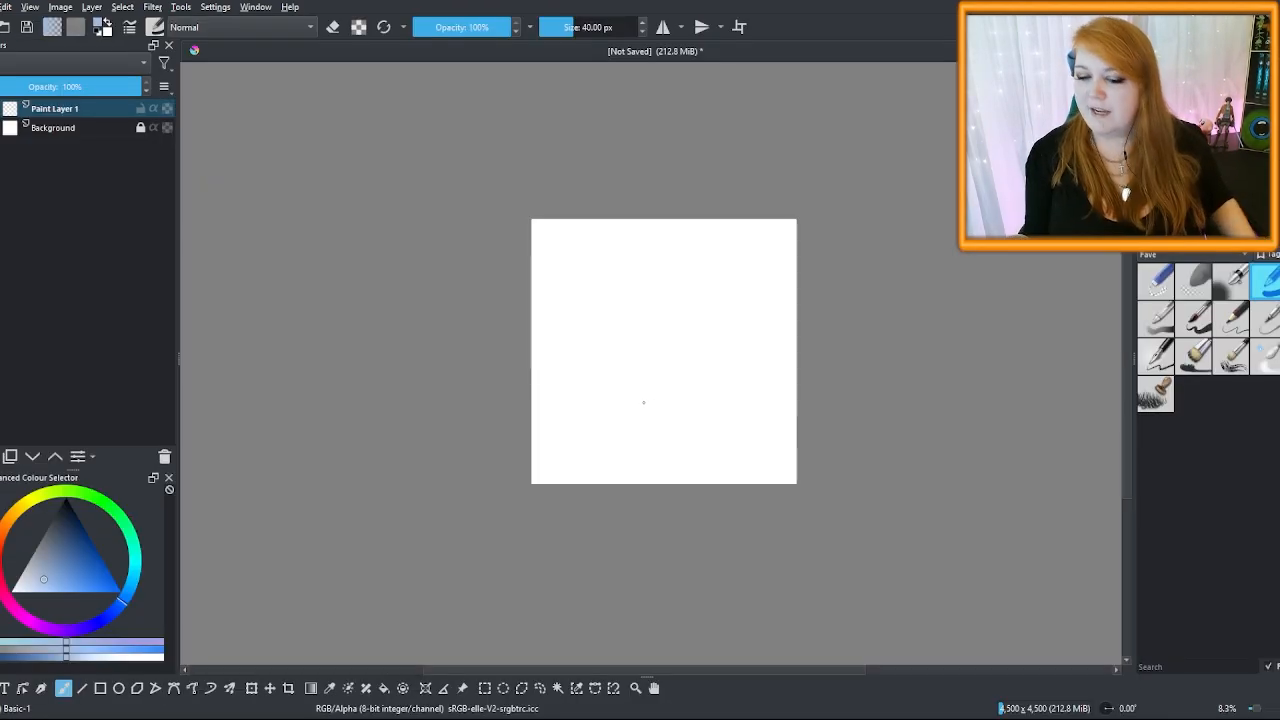
Switch to the Animation workspace, glance at Animation Curves, then return to the Animation Timeline
{"action": "left_click", "coordinate": [254, 9]}
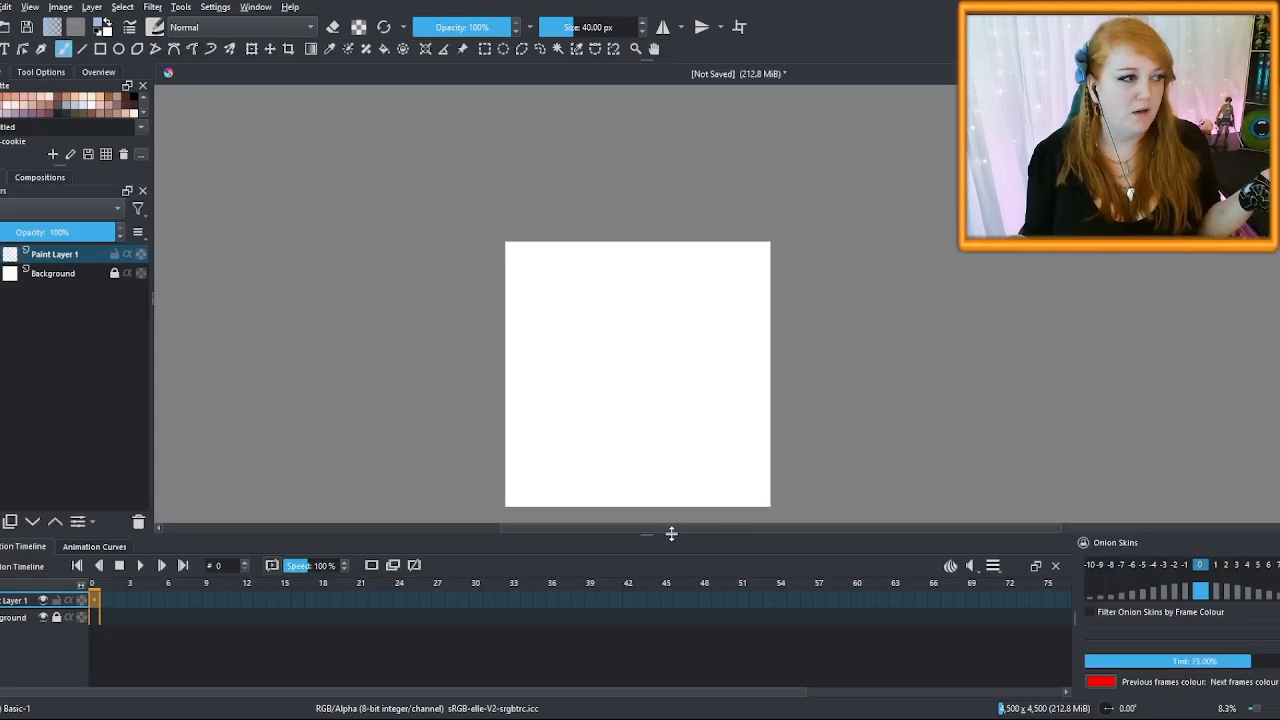
{"action": "left_click", "coordinate": [115, 545]}
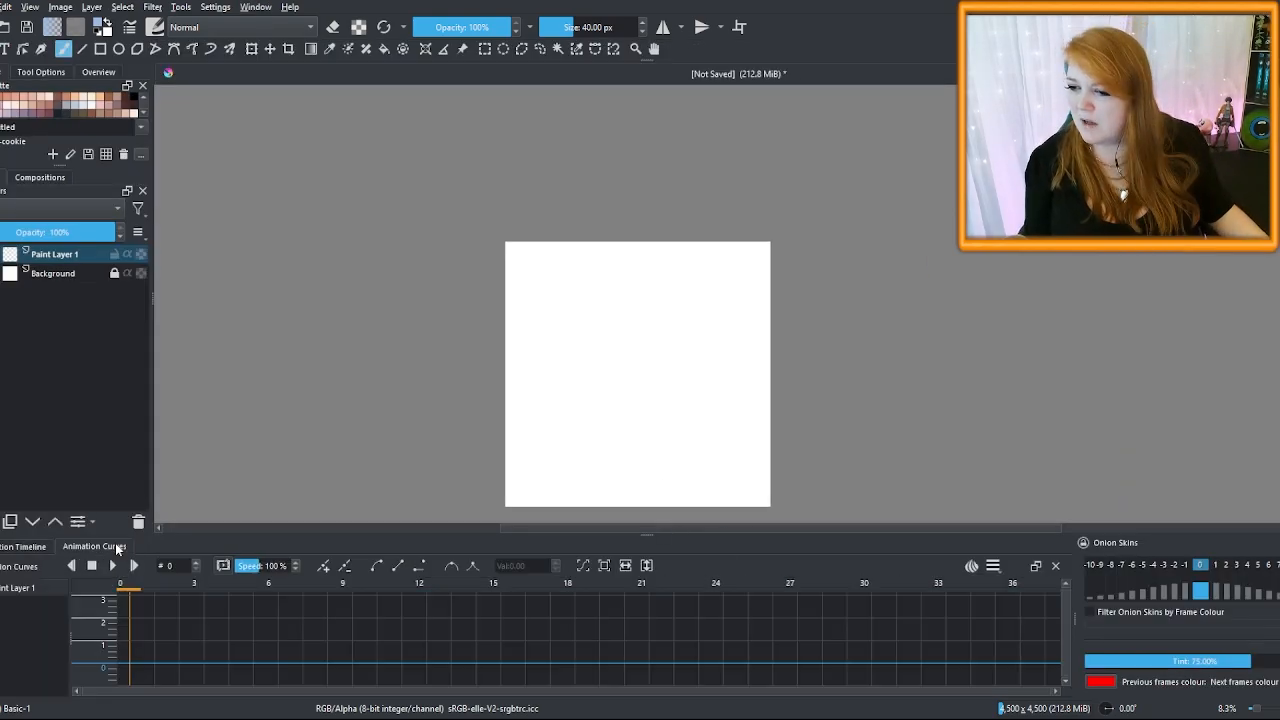
{"action": "left_click", "coordinate": [14, 549]}
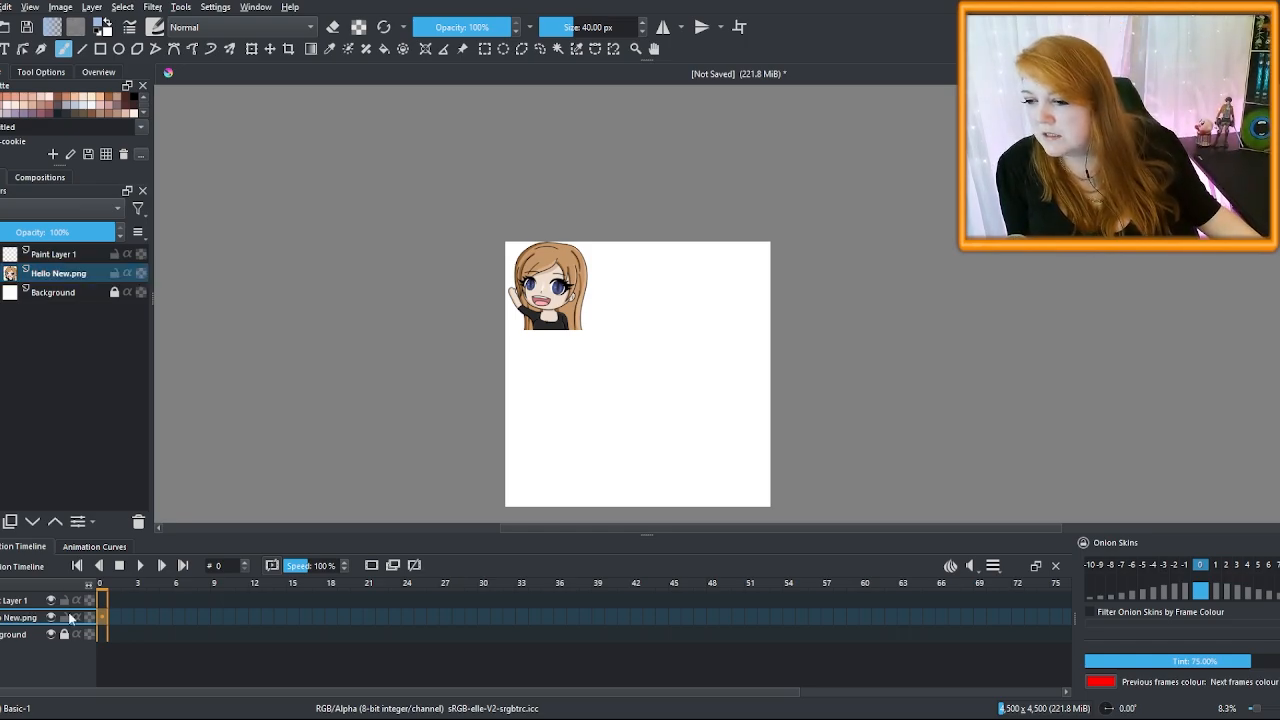
Create a keyframe at frame 0 on Hello New.png and on Paint Layer 1
{"action": "left_click", "coordinate": [104, 616]}
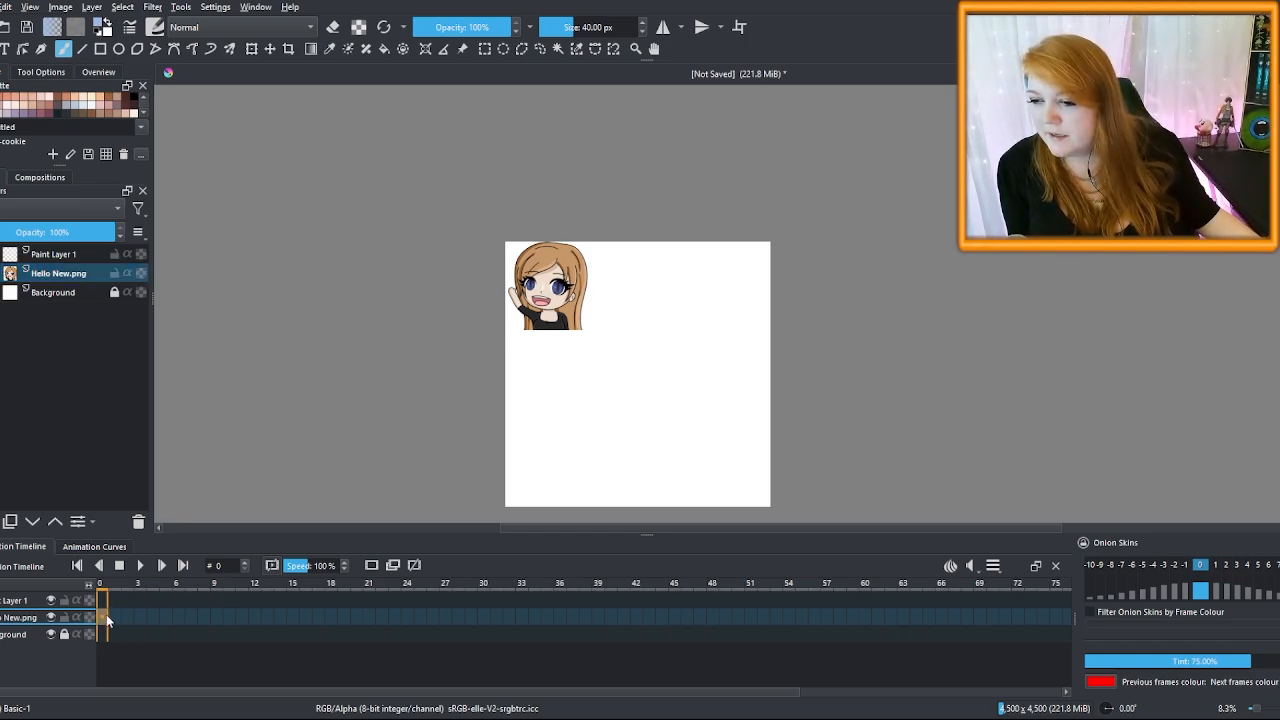
{"action": "left_click", "coordinate": [236, 568]}
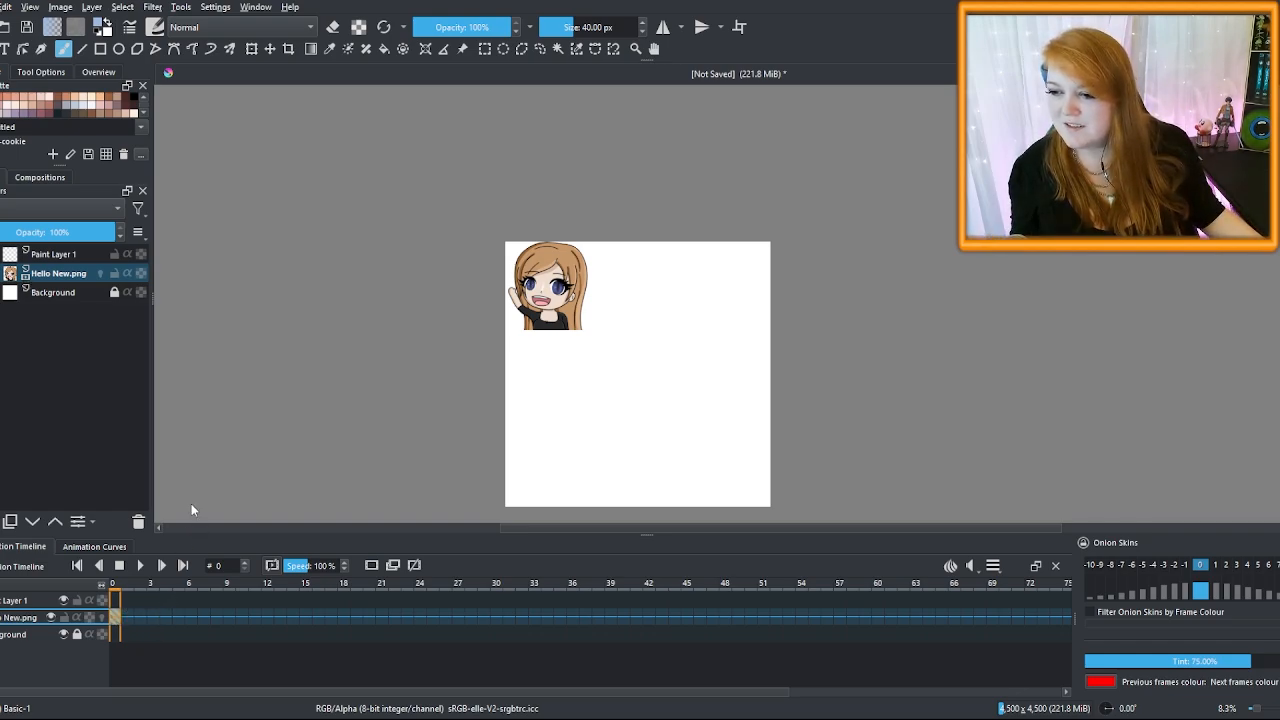
{"action": "left_click", "coordinate": [126, 615]}
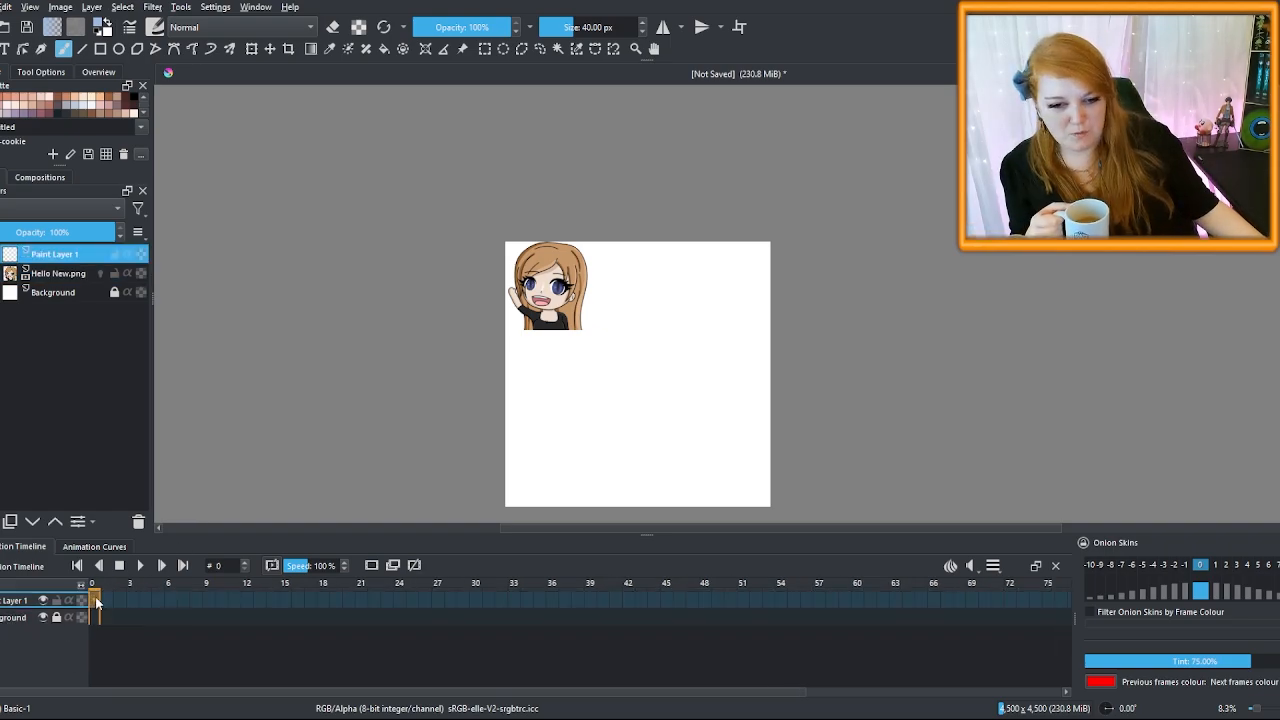
{"action": "left_click", "coordinate": [373, 566]}
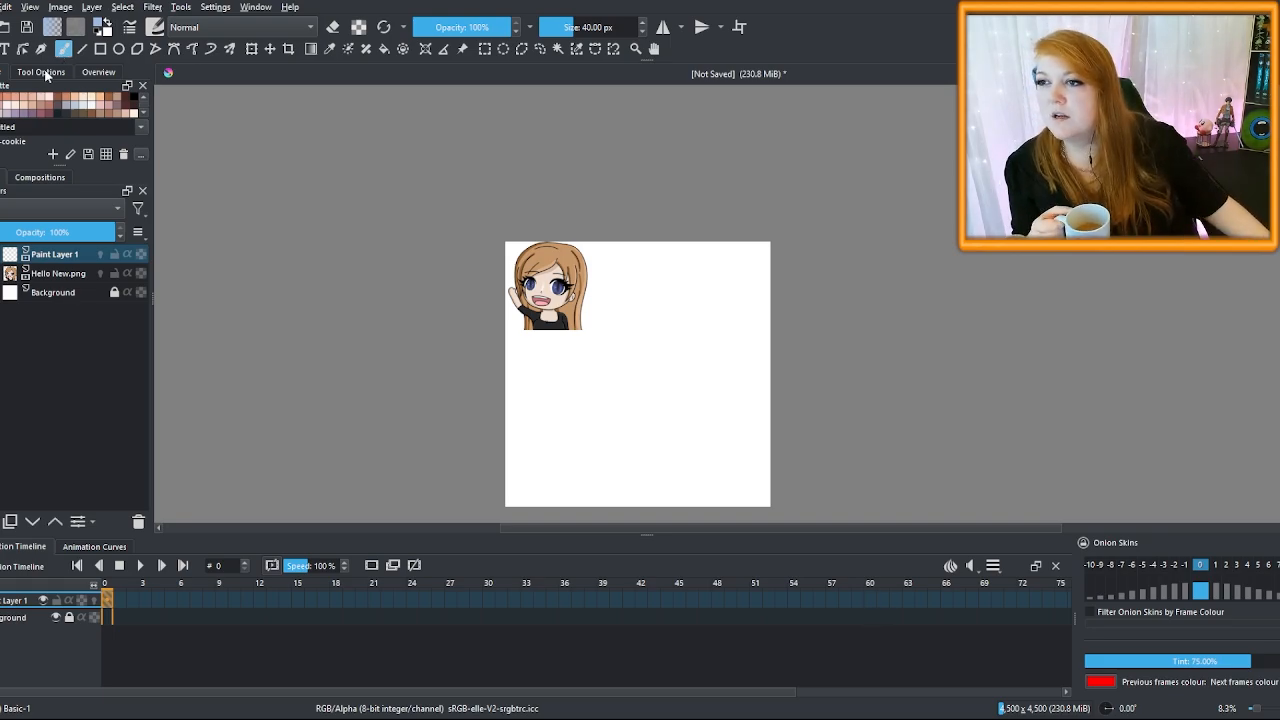
Leave canvas-only mode to restore all panels and show the Advanced Color Selector docker
{"action": "key", "text": "ctrl+h"}
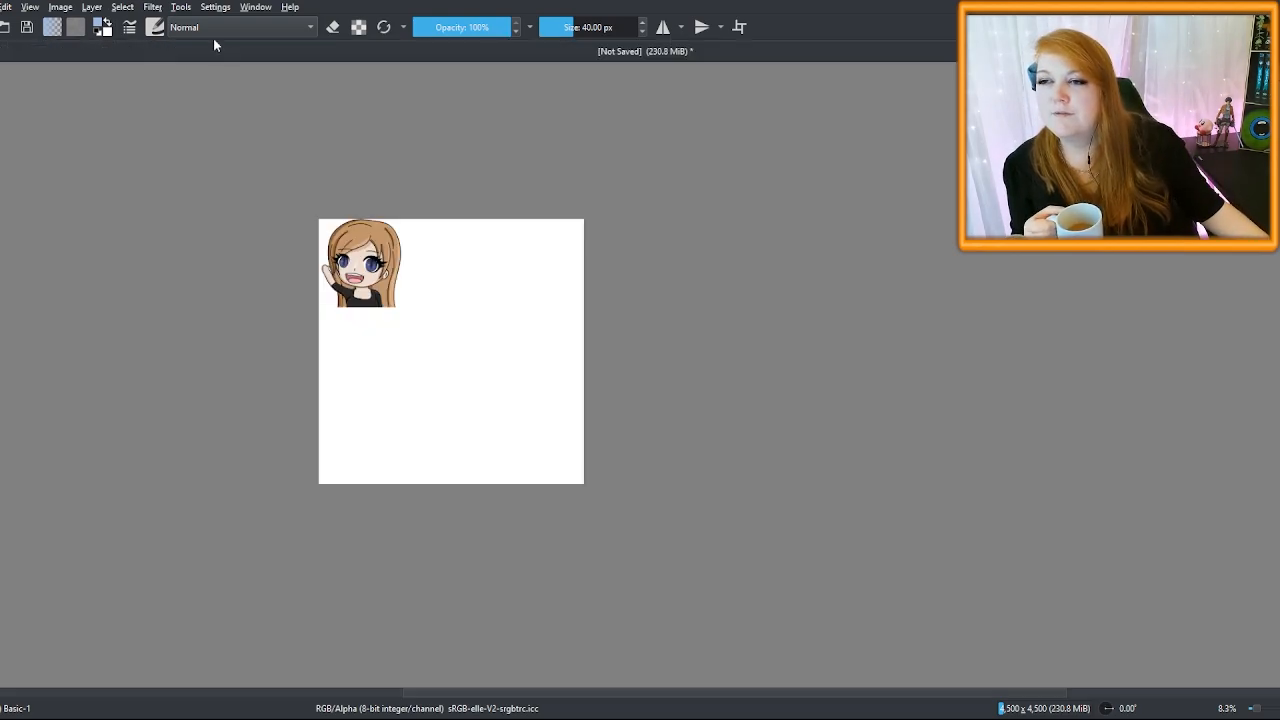
{"action": "left_click", "coordinate": [226, 8]}
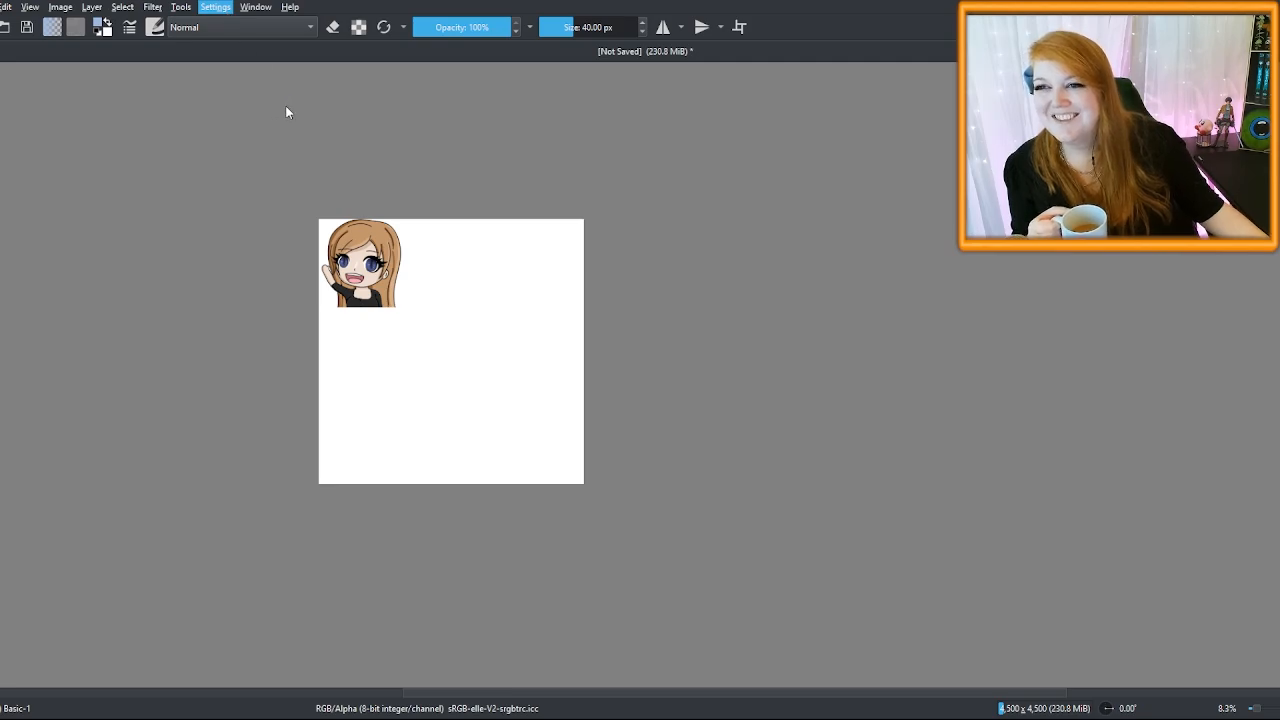
{"action": "left_click", "coordinate": [285, 112]}
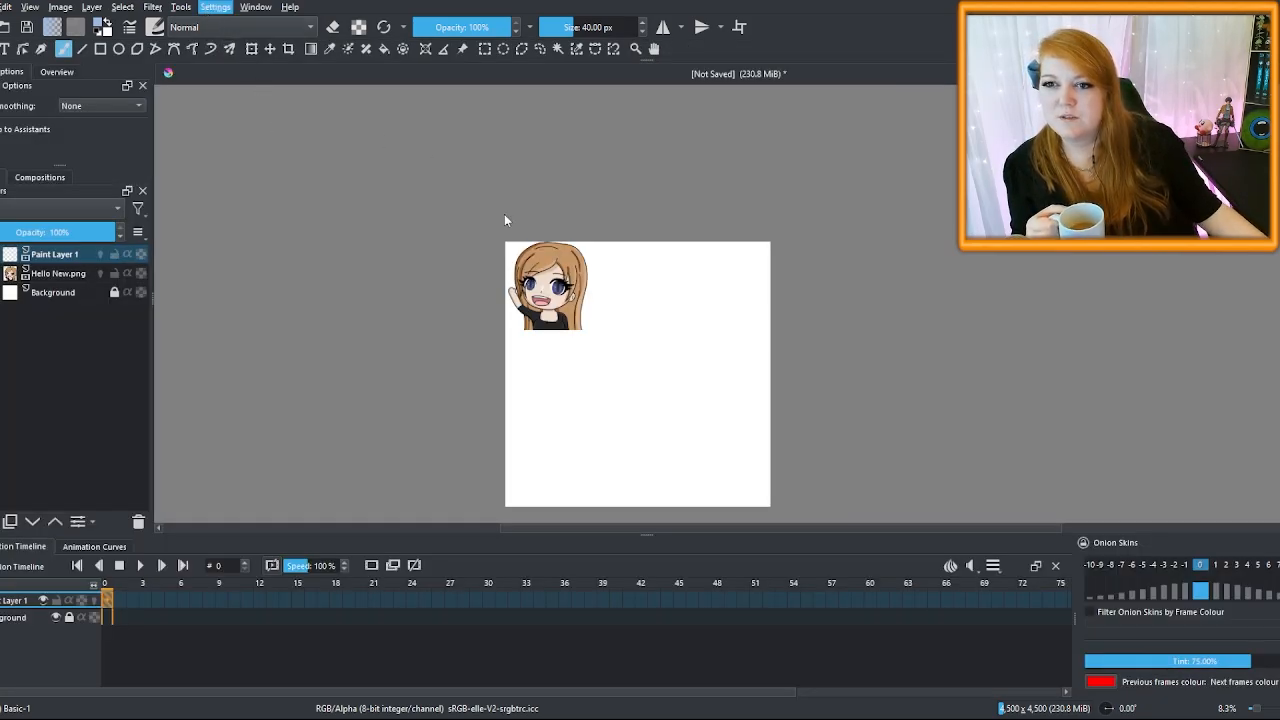
{"action": "left_click", "coordinate": [442, 122]}
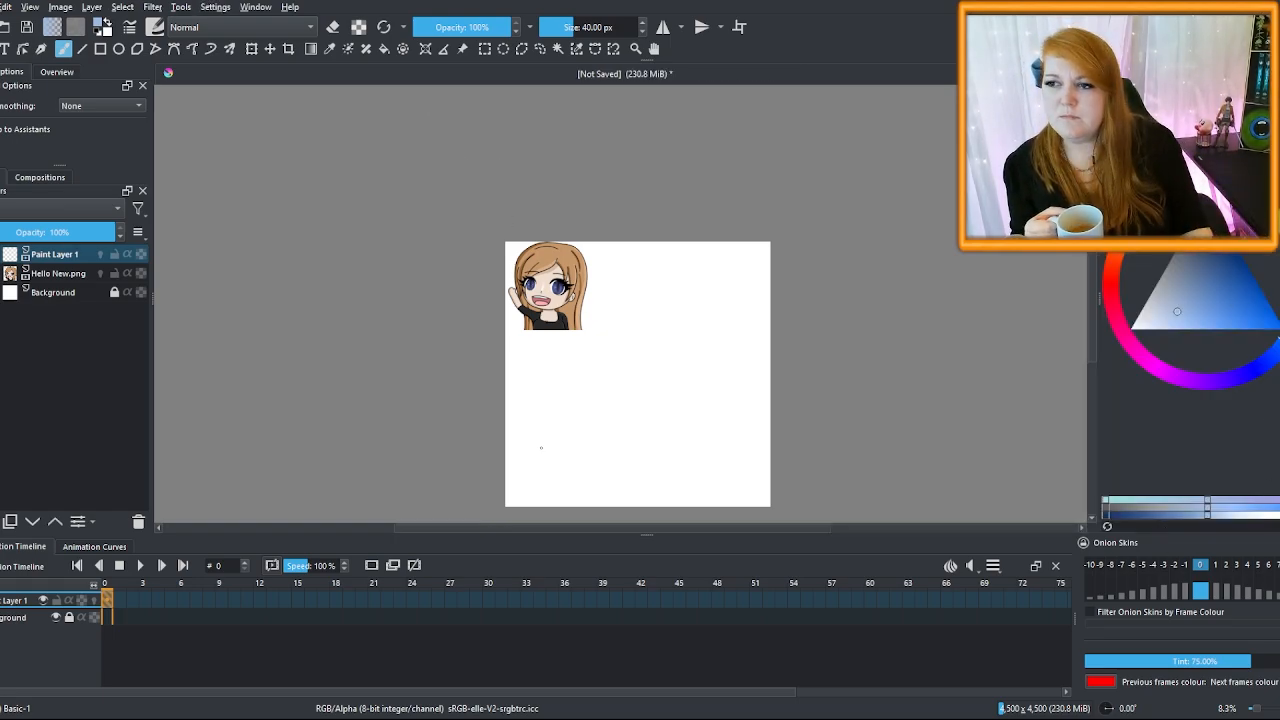
Paint a light blue test stroke on frame 0, add a blank frame 1, and compare both frames
{"action": "left_click_drag", "start_coordinate": [535, 454], "coordinate": [600, 420]}
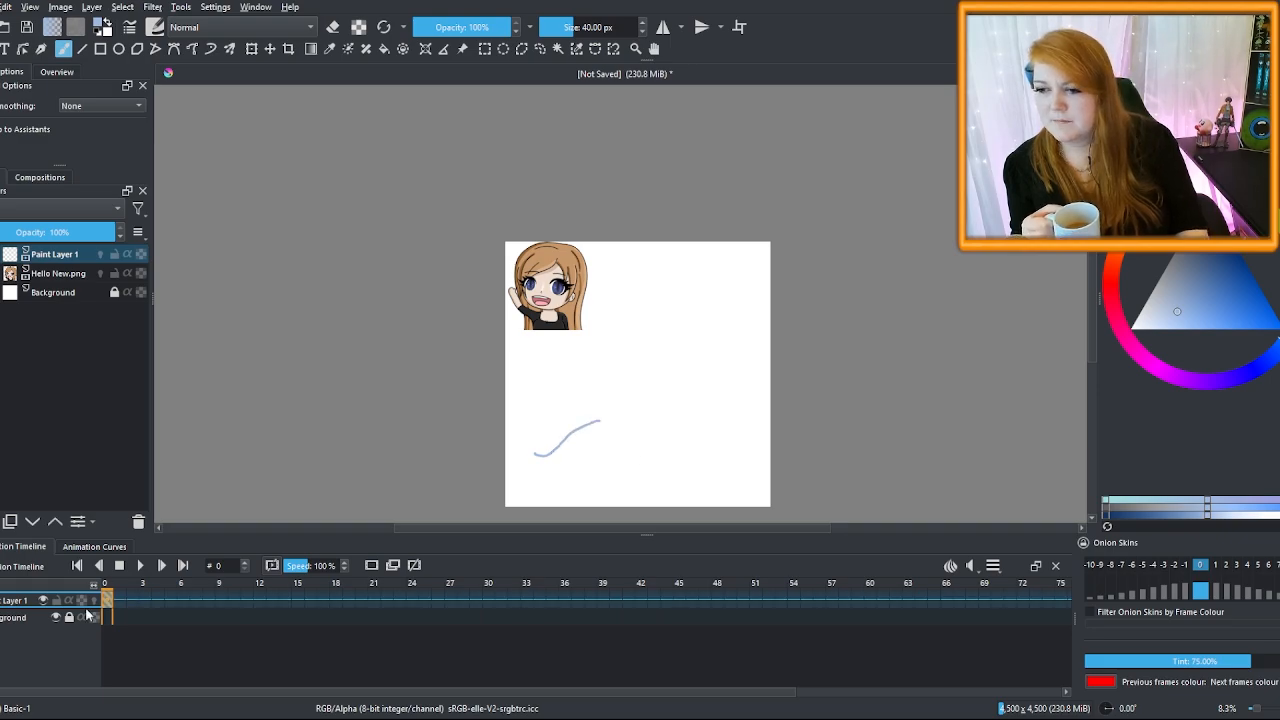
{"action": "left_click", "coordinate": [118, 604]}
{"action": "left_click", "coordinate": [372, 566]}
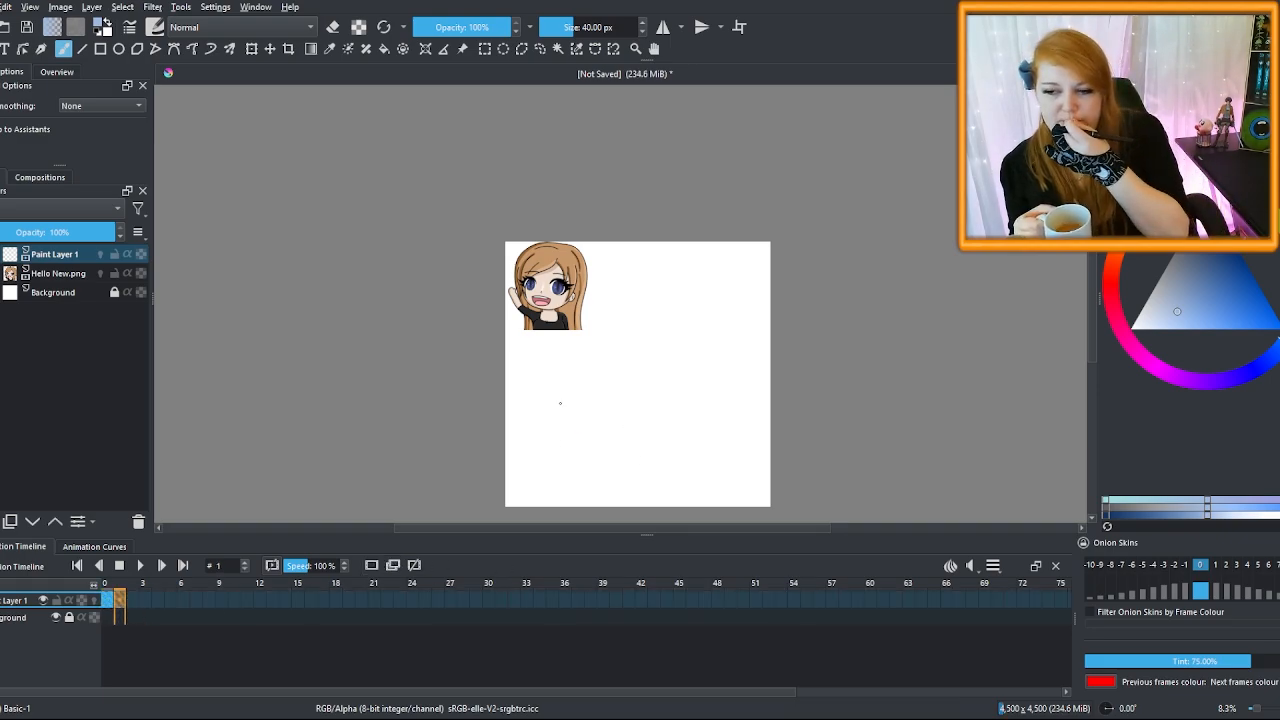
{"action": "left_click", "coordinate": [107, 601]}
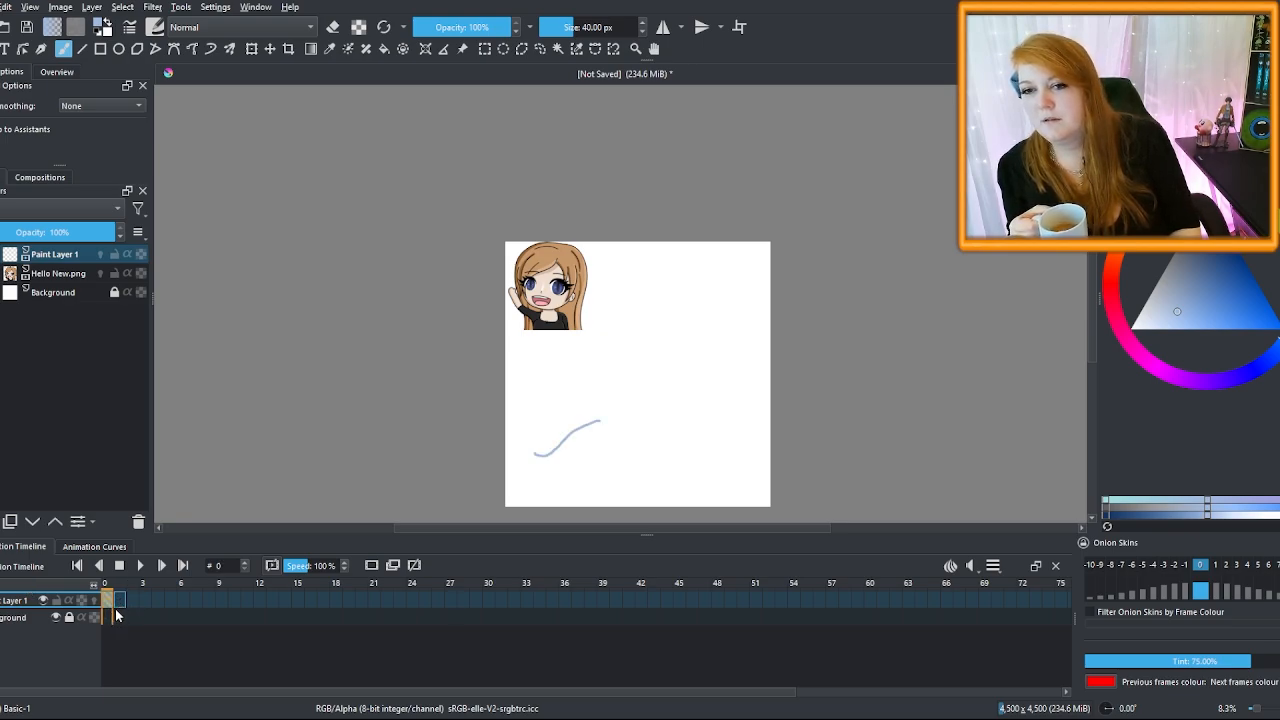
{"action": "left_click", "coordinate": [118, 603]}
{"action": "left_click", "coordinate": [108, 602]}
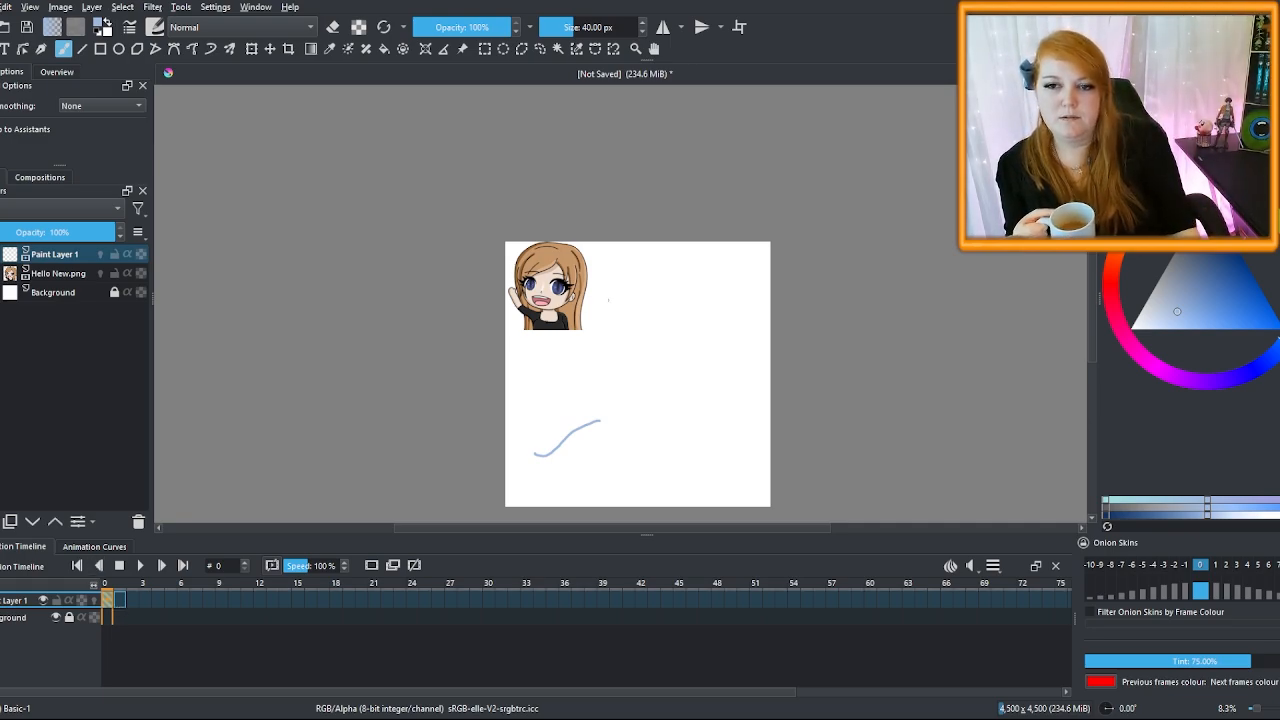
Draw and undo a circle around the head, then scale the character up with Transform
{"action": "mouse_move", "coordinate": [575, 263]}
{"action": "left_mouse_down"}
{"action": "mouse_move", "coordinate": [604, 338]}
{"action": "mouse_move", "coordinate": [588, 258]}
{"action": "left_mouse_up"}
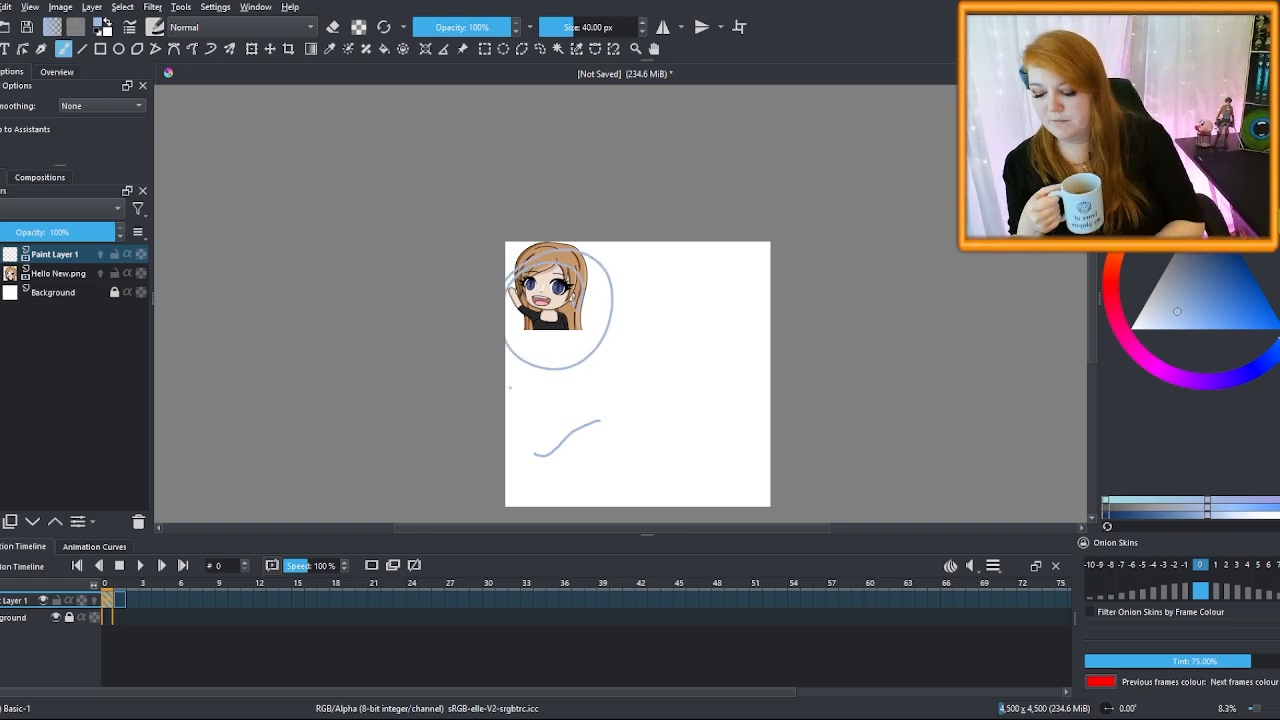
{"action": "key", "text": "ctrl+z"}
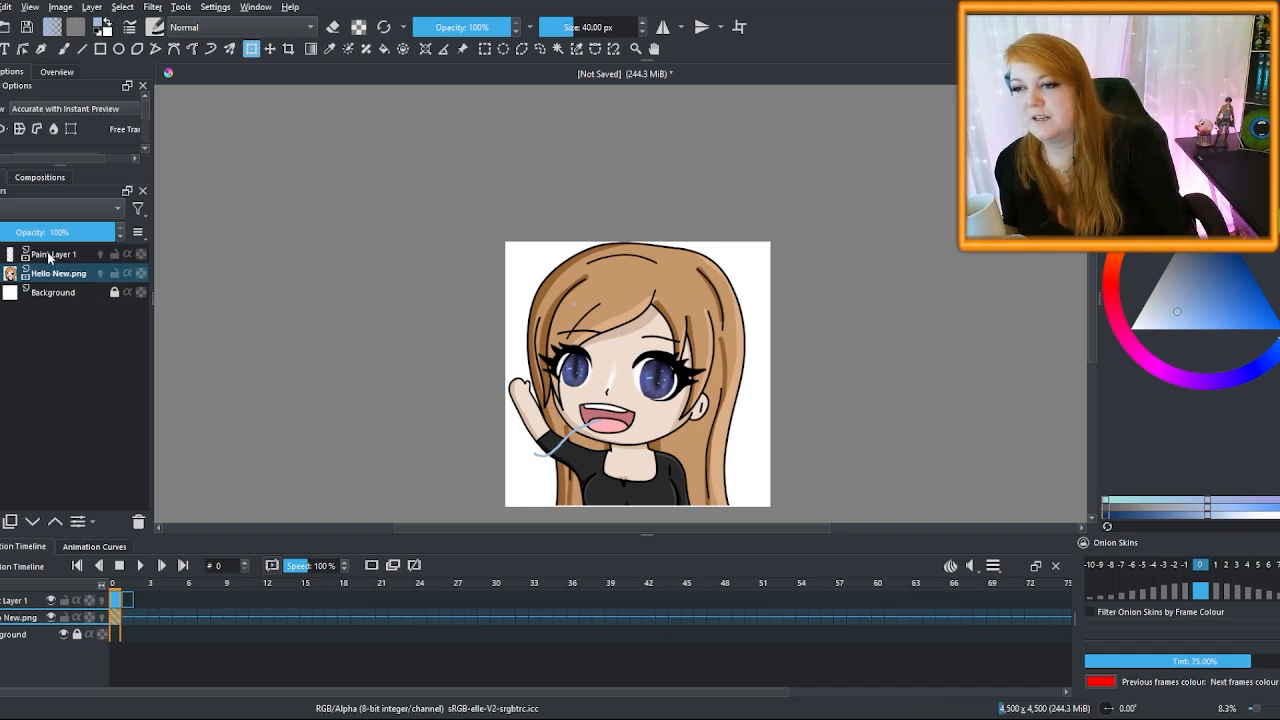
{"action": "left_click", "coordinate": [50, 255]}
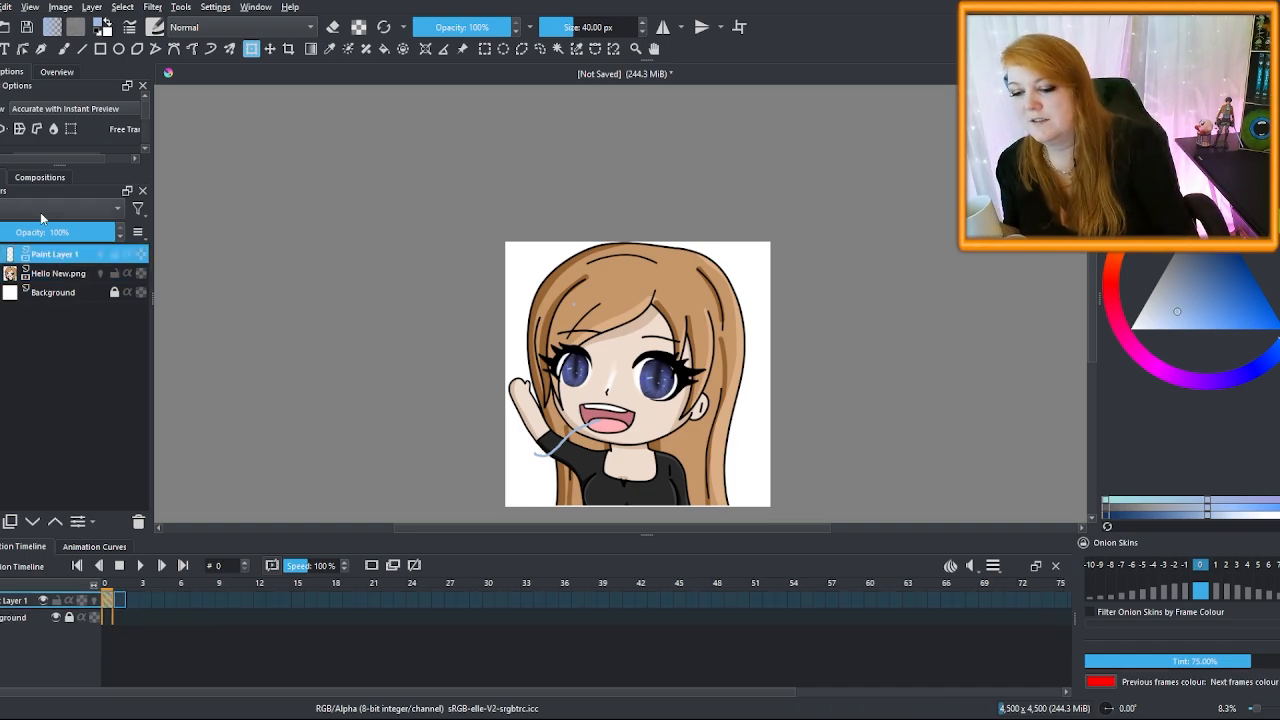
Undo the stray stroke over the mouth and insert a new Paint Layer 2
{"action": "key", "text": "ctrl+z"}
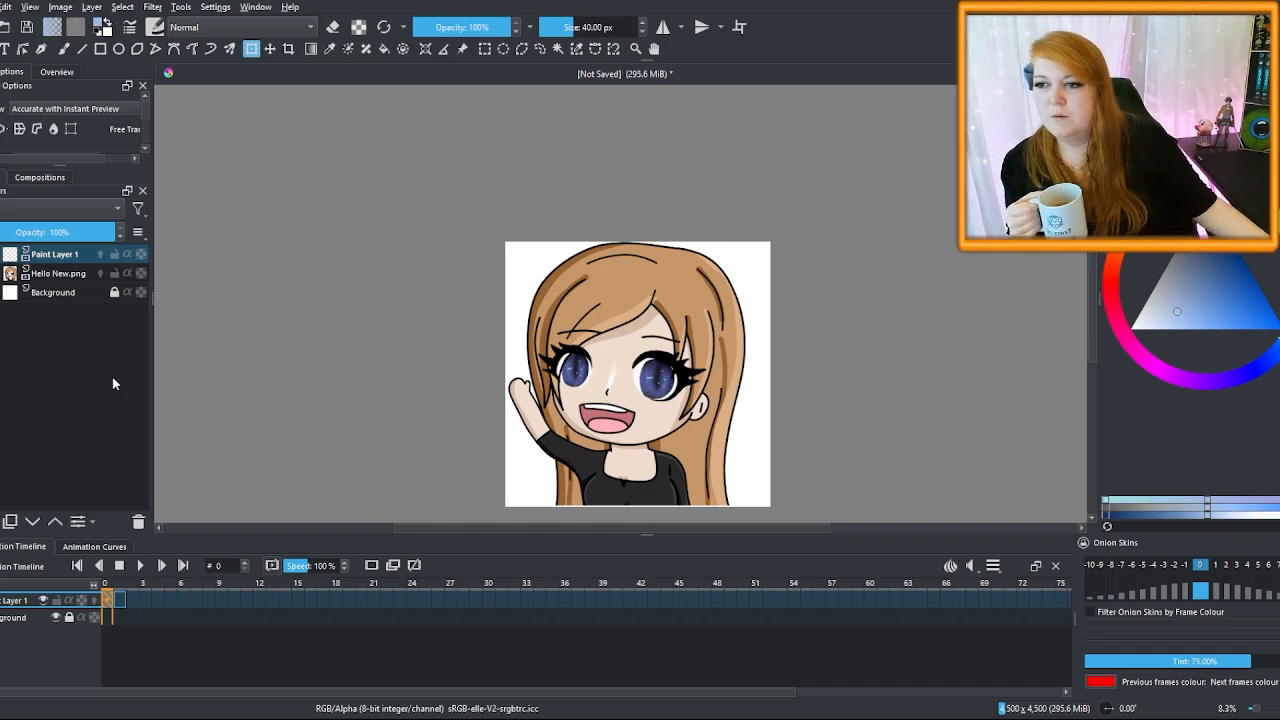
{"action": "key", "text": "Insert"}
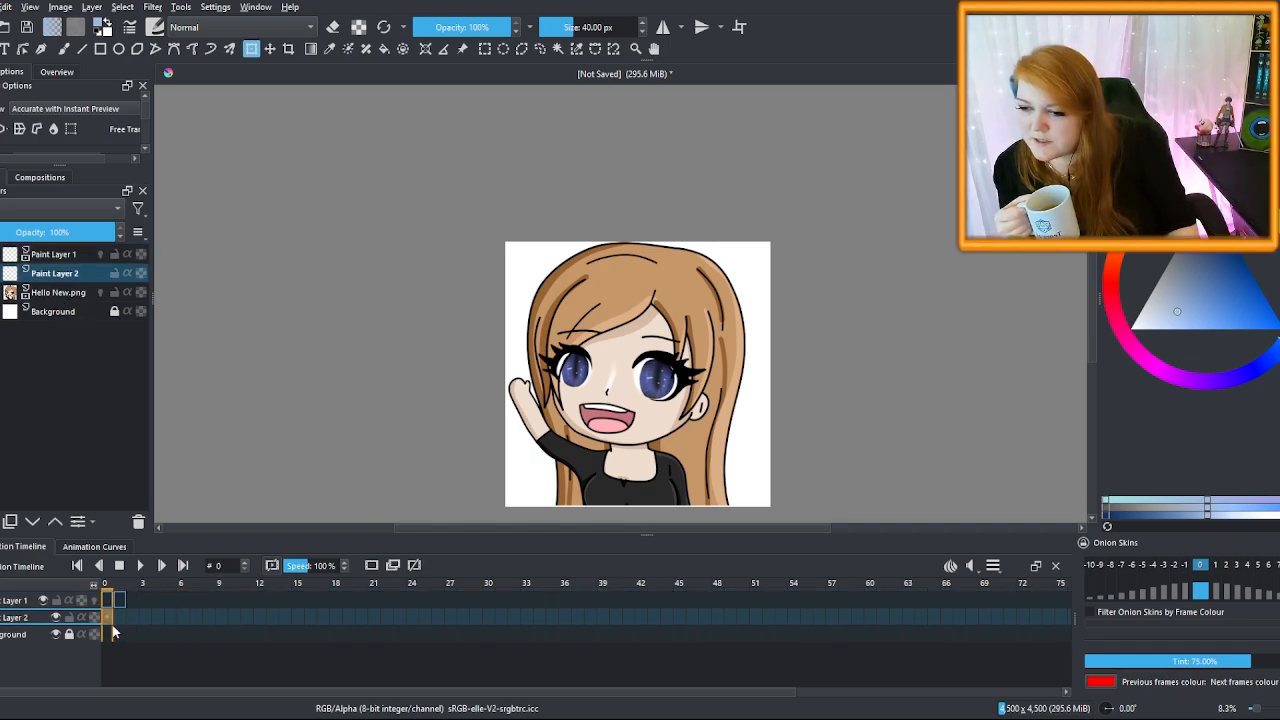
With the Freehand Brush, scribble a blue zigzag across the face on frame 0
{"action": "left_click", "coordinate": [184, 622]}
{"action": "left_click", "coordinate": [107, 618]}
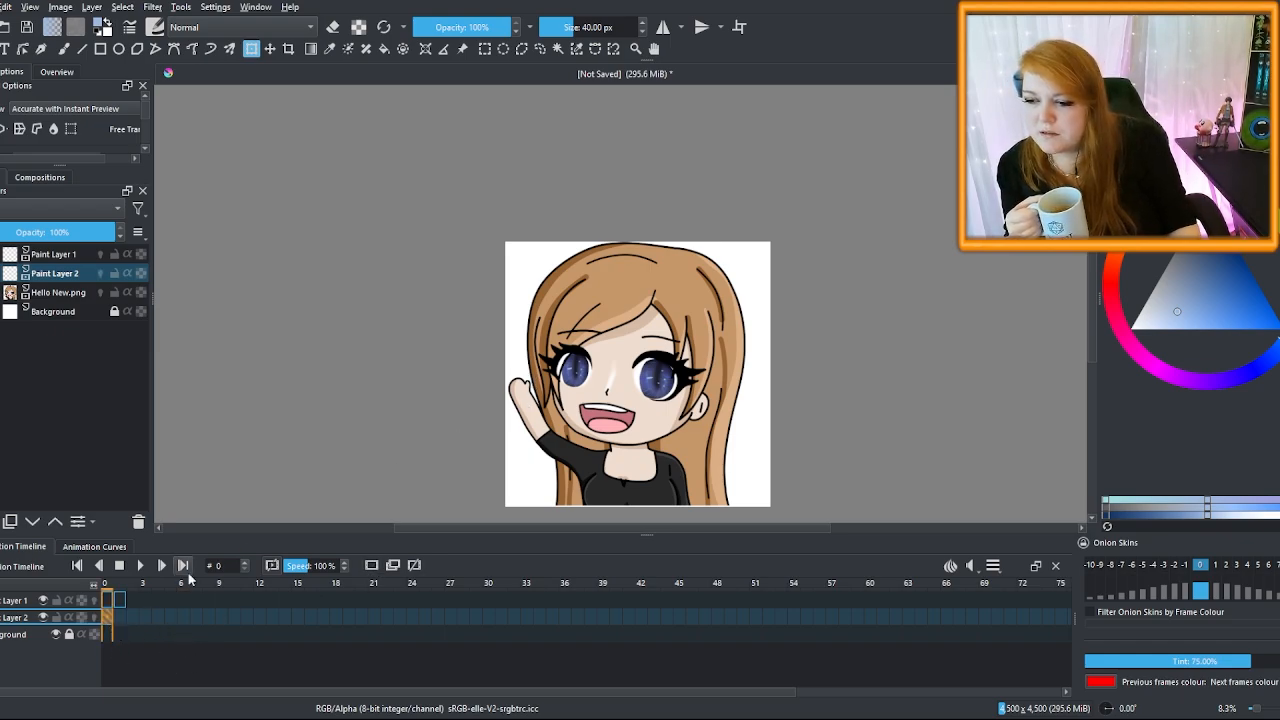
{"action": "left_click", "coordinate": [63, 48]}
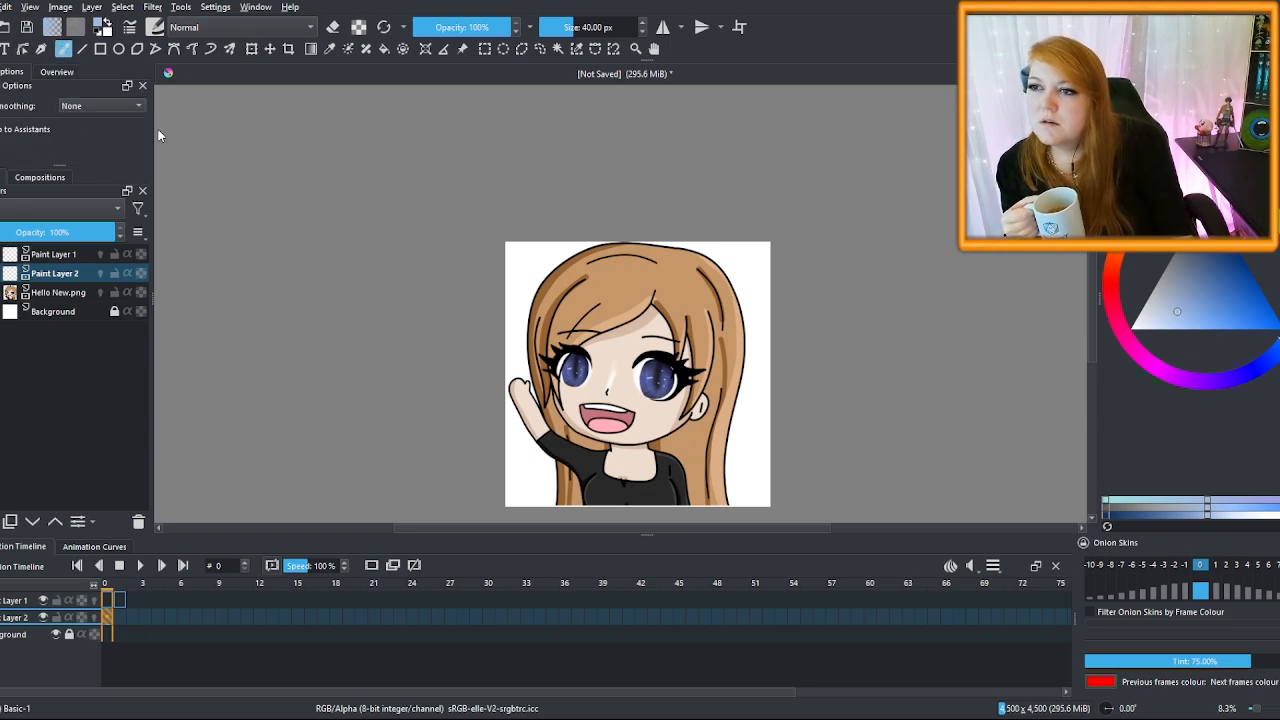
{"action": "left_click_drag", "start_coordinate": [641, 335], "coordinate": [656, 431]}
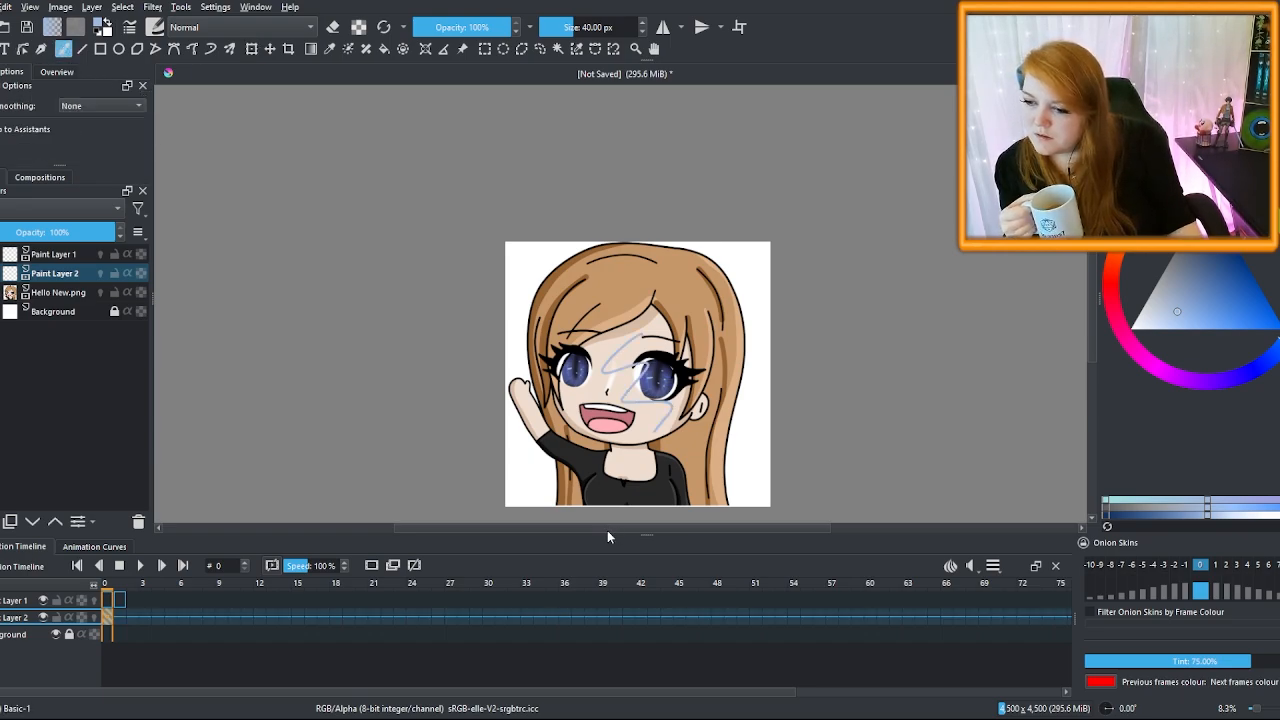
Add blank keyframes at frame 1 on Paint Layer 1 and Paint Layer 2
{"action": "left_click", "coordinate": [86, 256]}
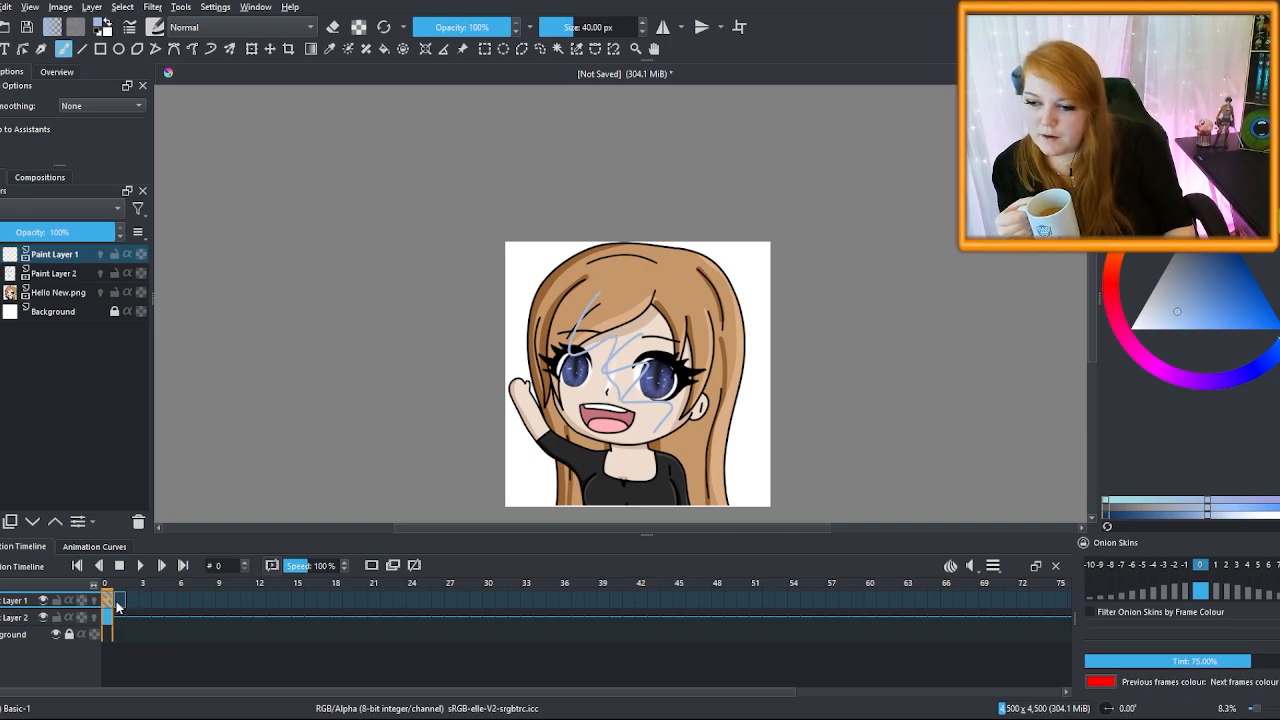
{"action": "left_click", "coordinate": [120, 605]}
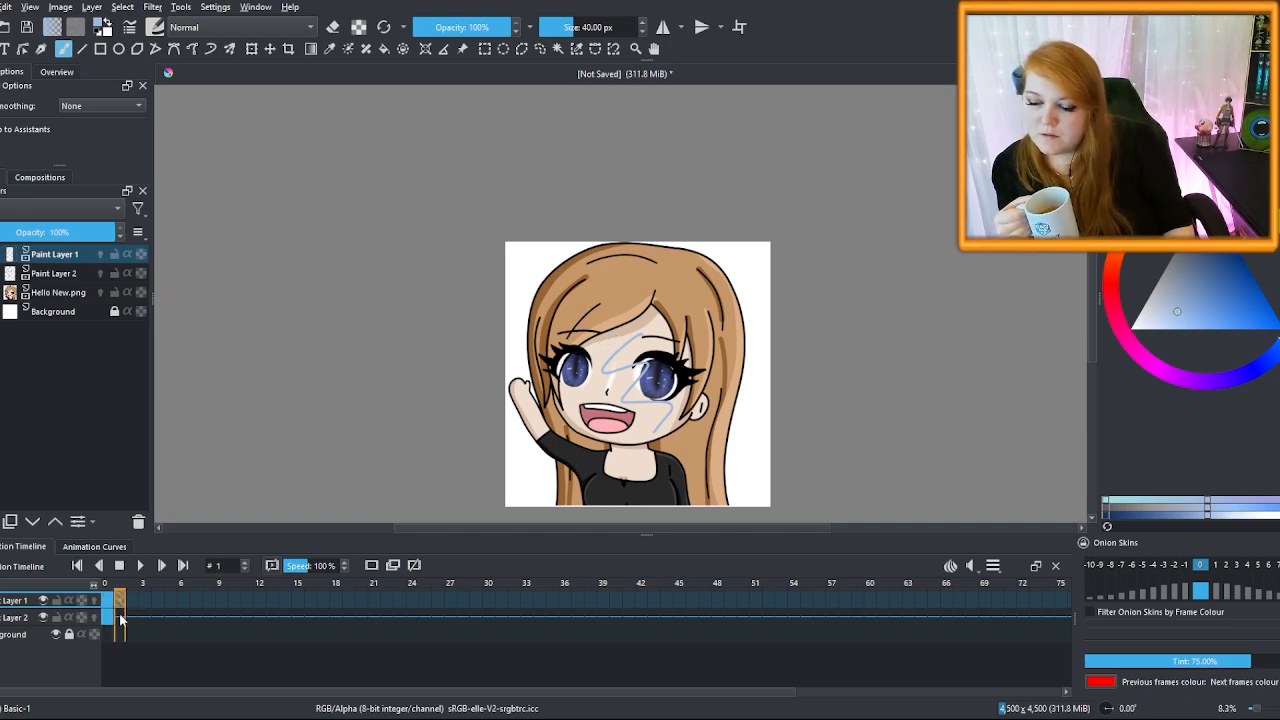
{"action": "left_click", "coordinate": [121, 616]}
{"action": "left_click", "coordinate": [371, 568]}
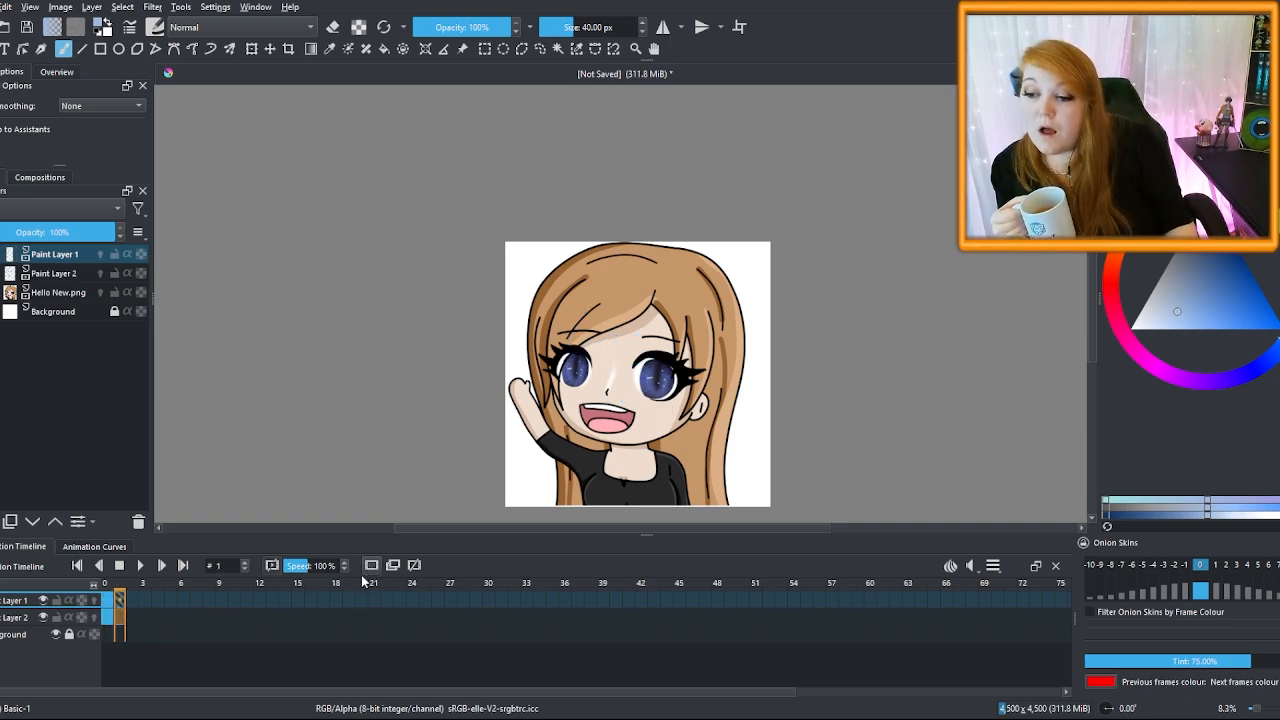
Flip between frames 0 and 1 to confirm frame 1 is empty, ending on frame 0
{"action": "left_click", "coordinate": [109, 603]}
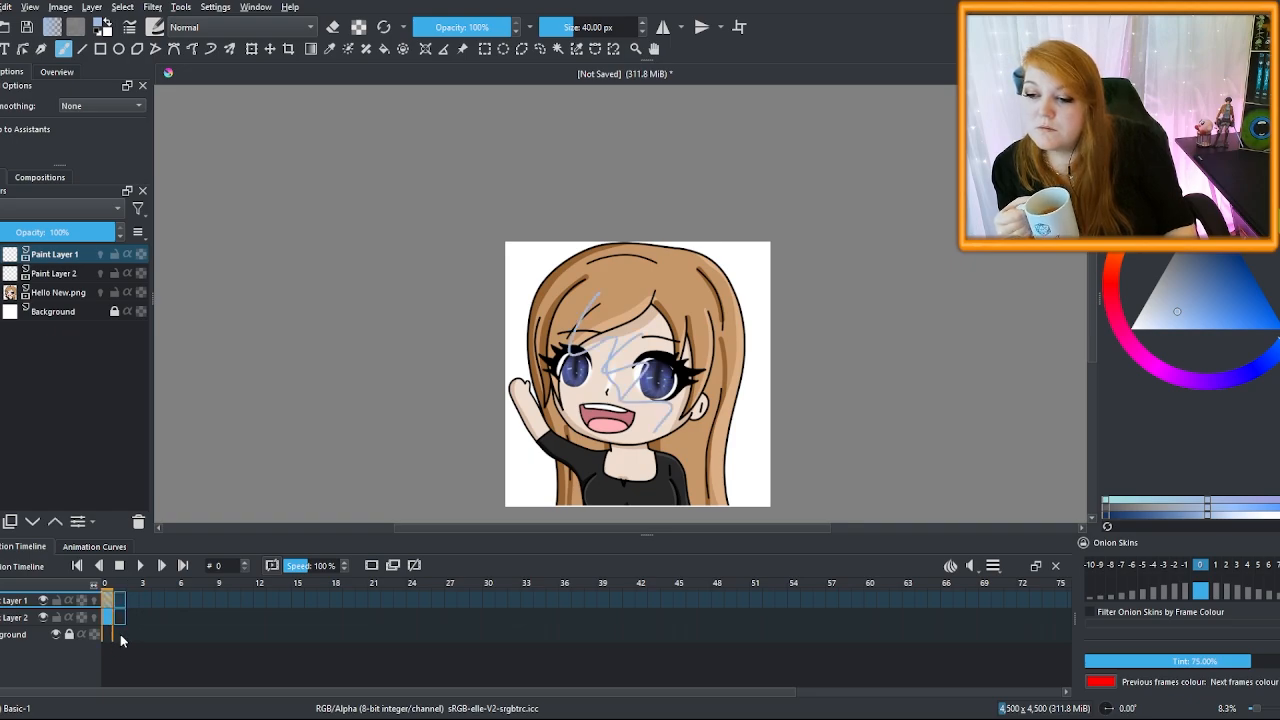
{"action": "left_click", "coordinate": [118, 601]}
{"action": "left_click", "coordinate": [109, 603]}
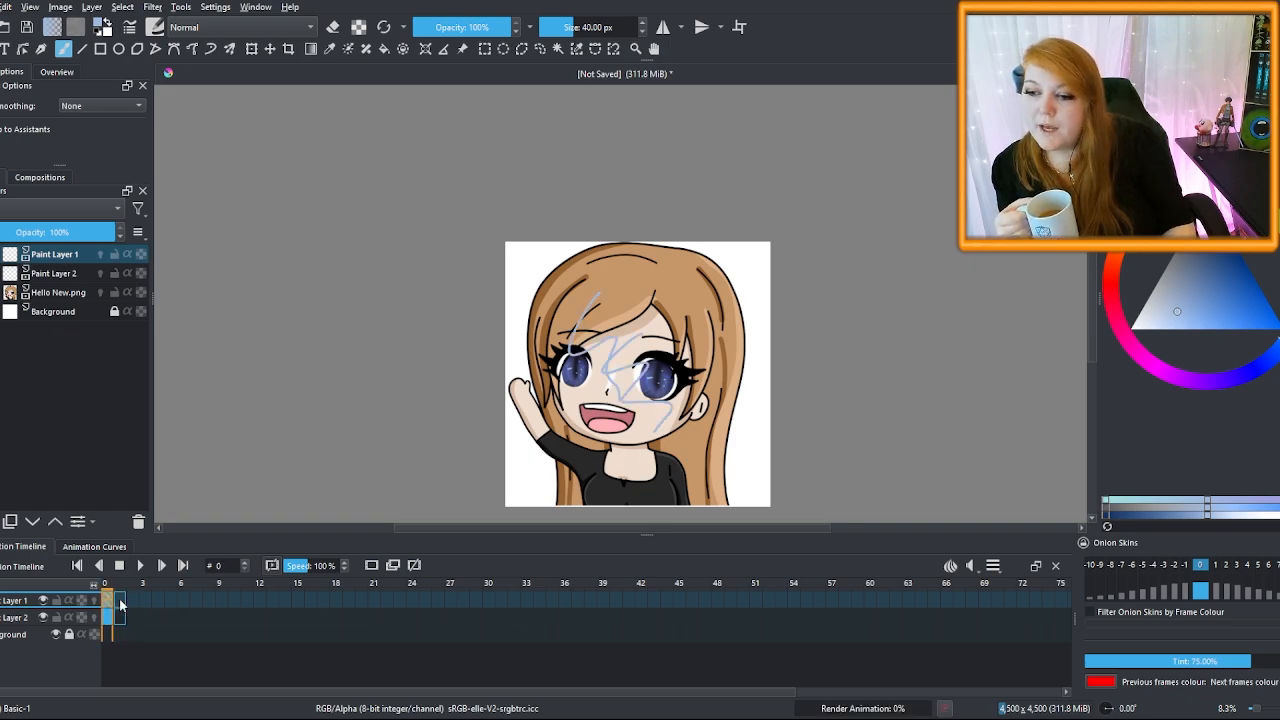
{"action": "left_click", "coordinate": [118, 601]}
{"action": "left_click", "coordinate": [109, 603]}
{"action": "left_click", "coordinate": [118, 602]}
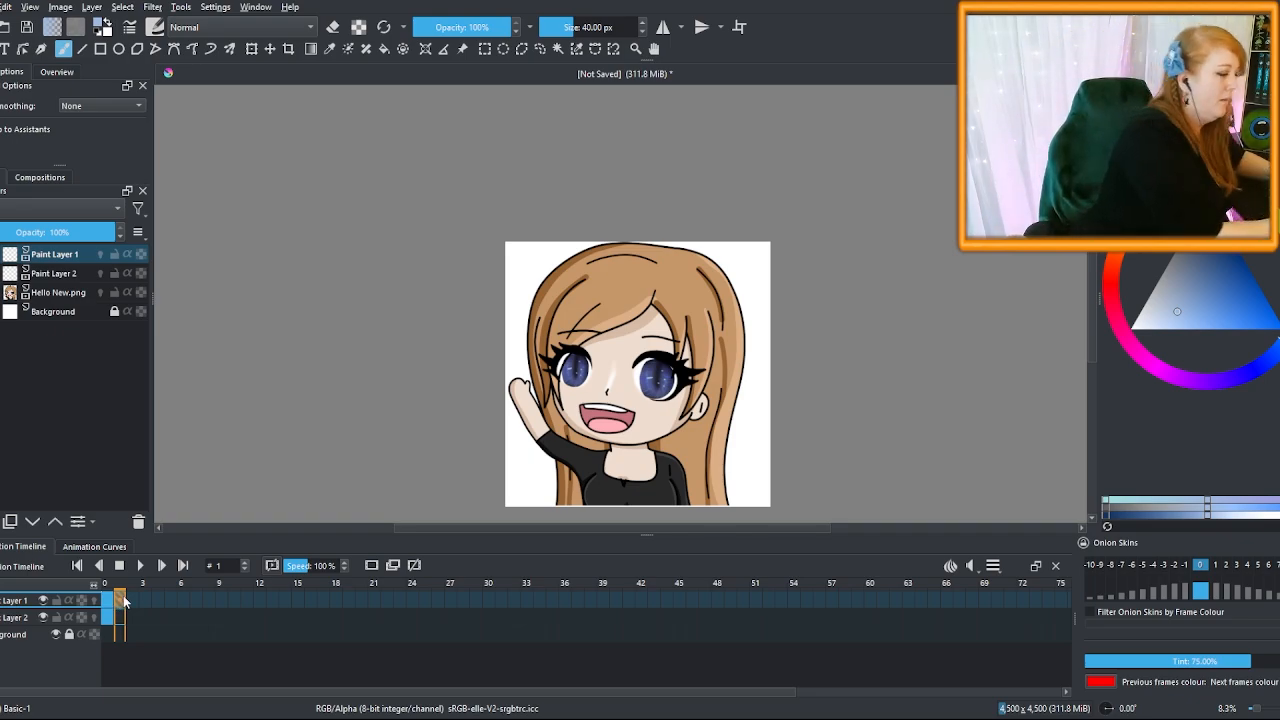
{"action": "left_click", "coordinate": [109, 601]}
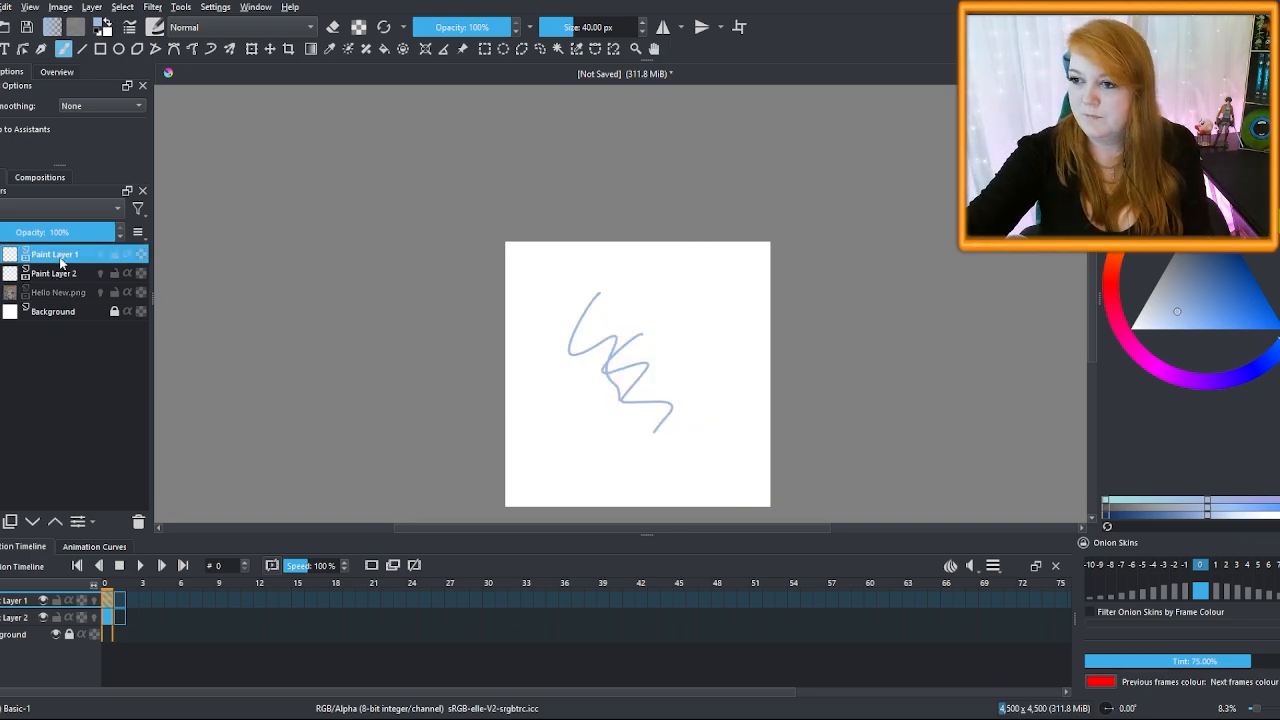
Remove the extra Paint Layer 3 and the blue scribble, then select Paint Layer 2's frame 0
{"action": "left_click", "coordinate": [62, 275]}
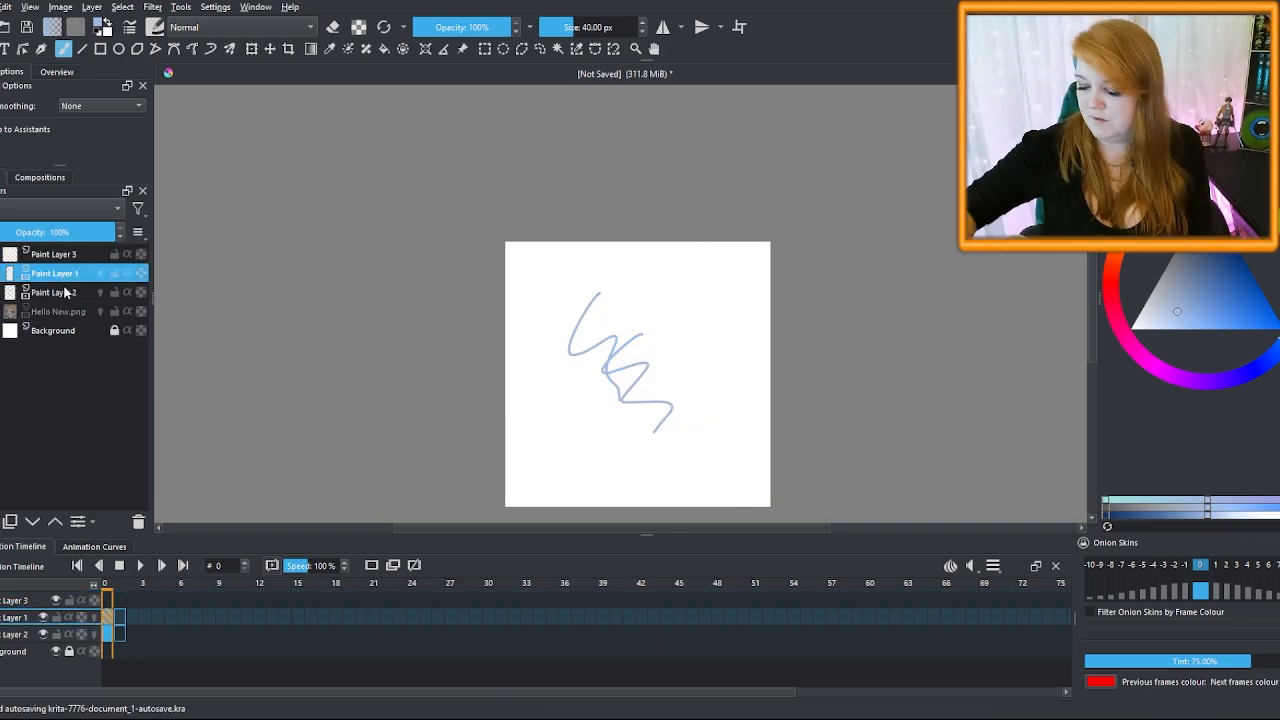
{"action": "key", "text": "ctrl+z"}
{"action": "key", "text": "ctrl+z"}
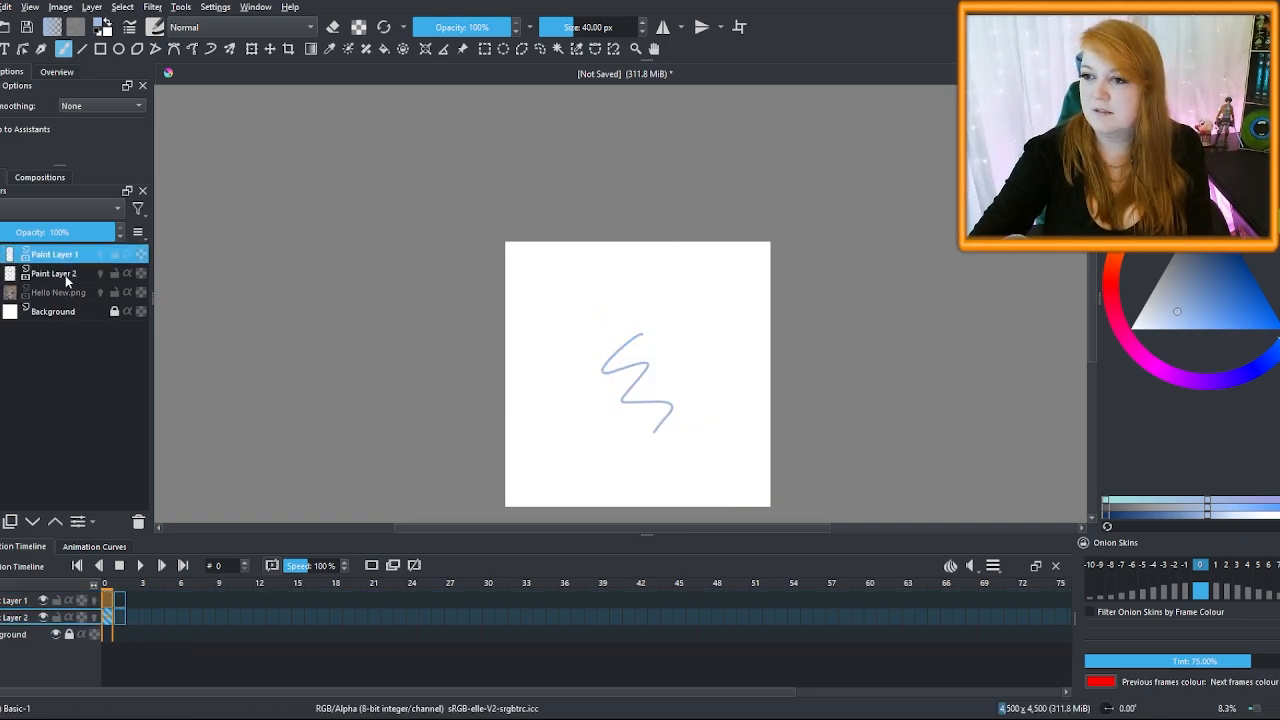
{"action": "left_click", "coordinate": [67, 279]}
{"action": "key", "text": "ctrl+z"}
{"action": "left_click", "coordinate": [110, 615]}
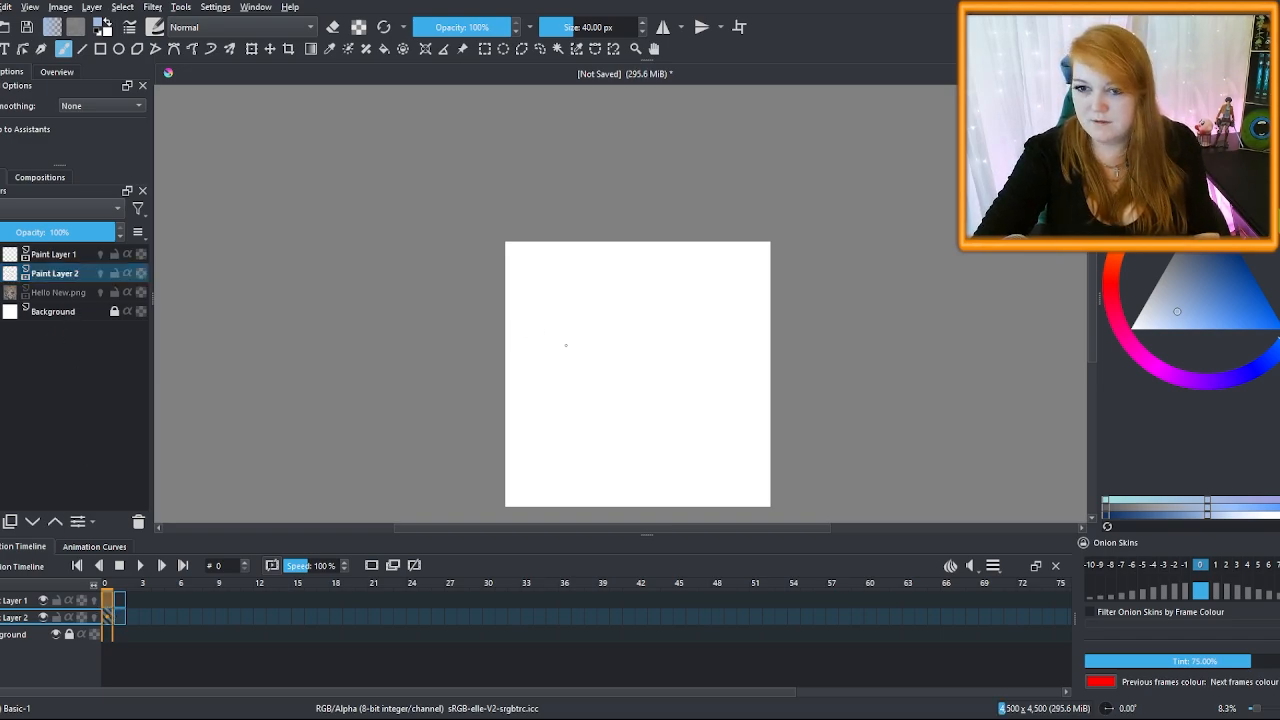
Draw a small 2 on Paint Layer 2 and a 1 on Paint Layer 1 at frame 0
{"action": "left_click_drag", "start_coordinate": [544, 320], "coordinate": [545, 296]}
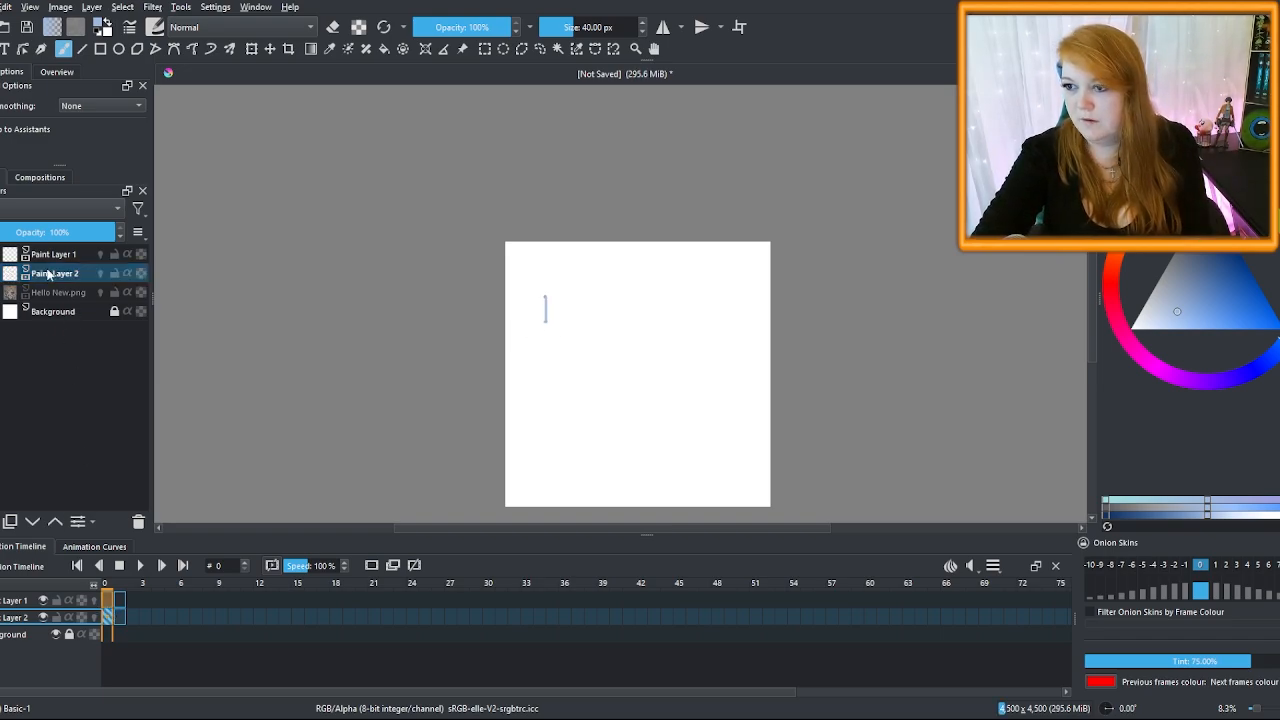
{"action": "key", "text": "ctrl+z"}
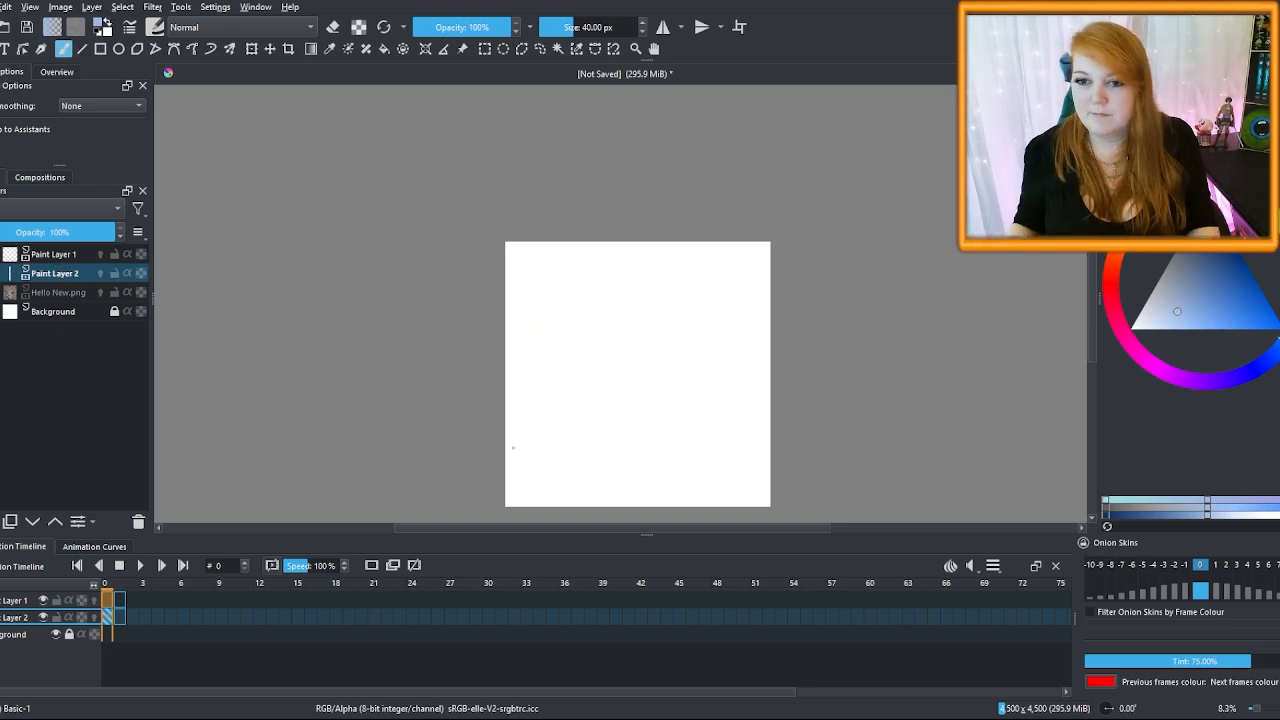
{"action": "left_click_drag", "start_coordinate": [538, 433], "coordinate": [558, 450]}
{"action": "left_click", "coordinate": [77, 256]}
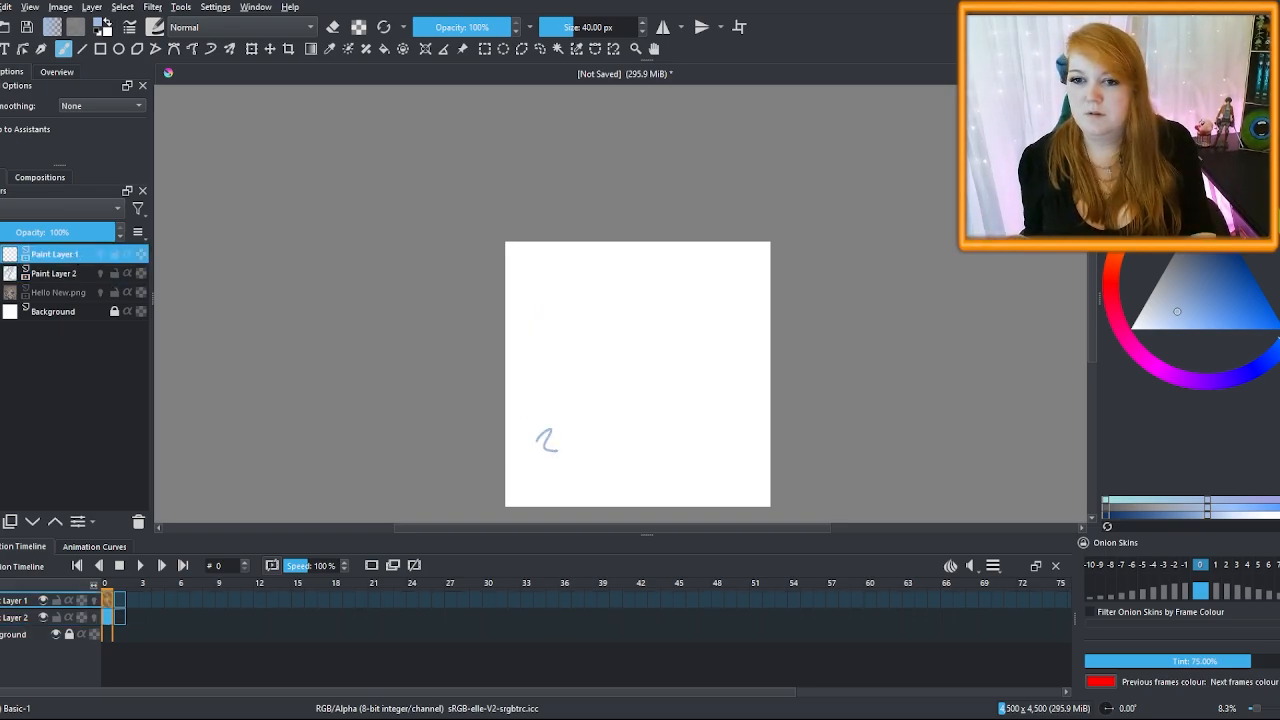
{"action": "left_click_drag", "start_coordinate": [544, 380], "coordinate": [544, 401]}
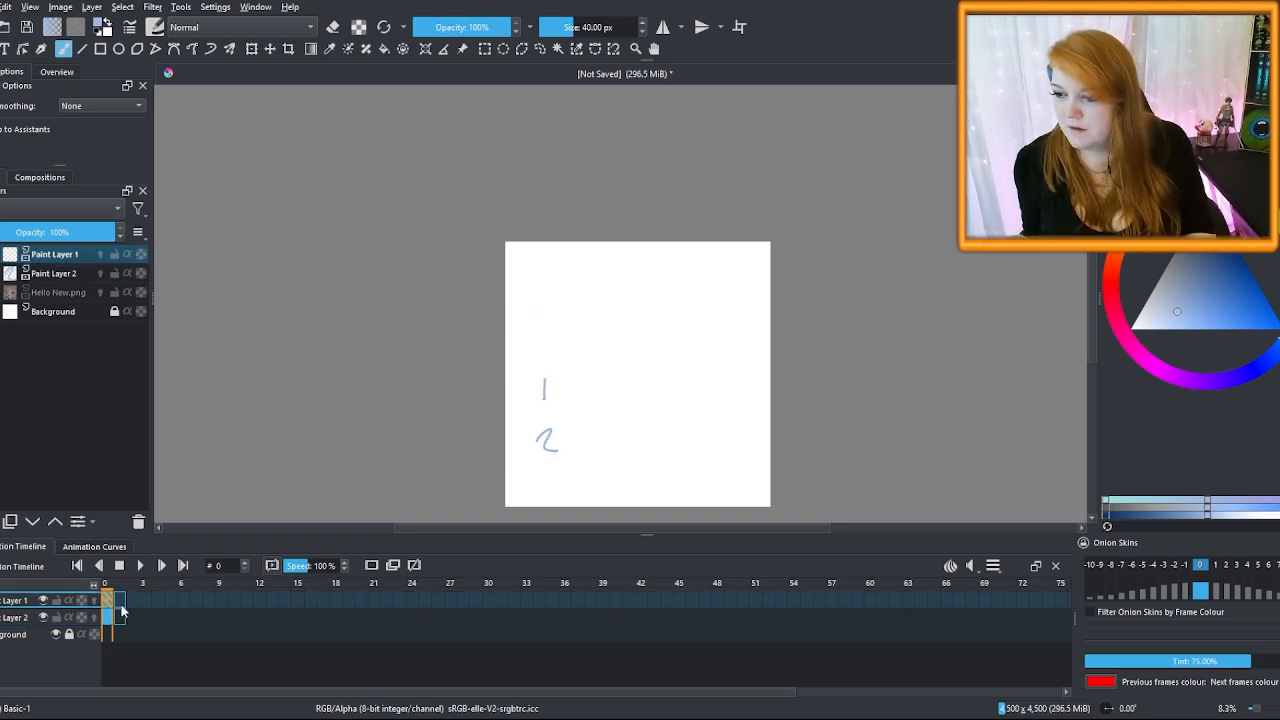
{"action": "left_click", "coordinate": [120, 602]}
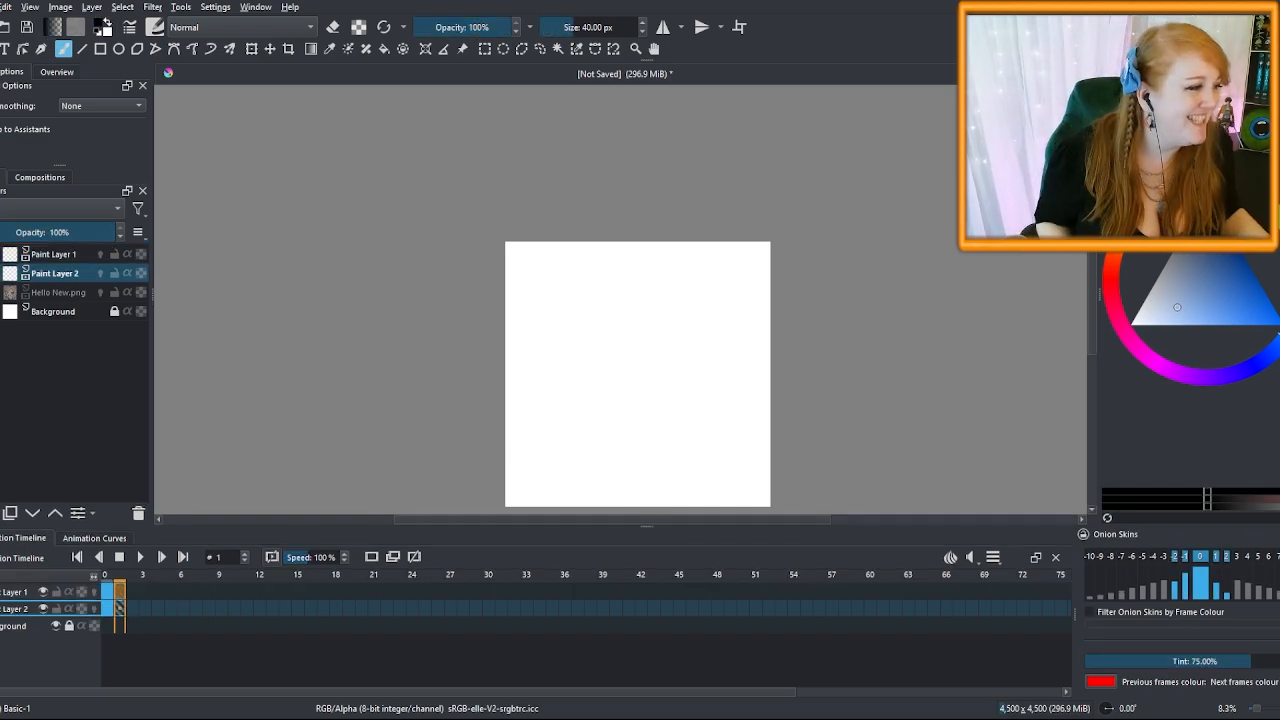
Draw a black 1 and 2 on frame 1 and compare them against frame 0
{"action": "left_click", "coordinate": [825, 7]}
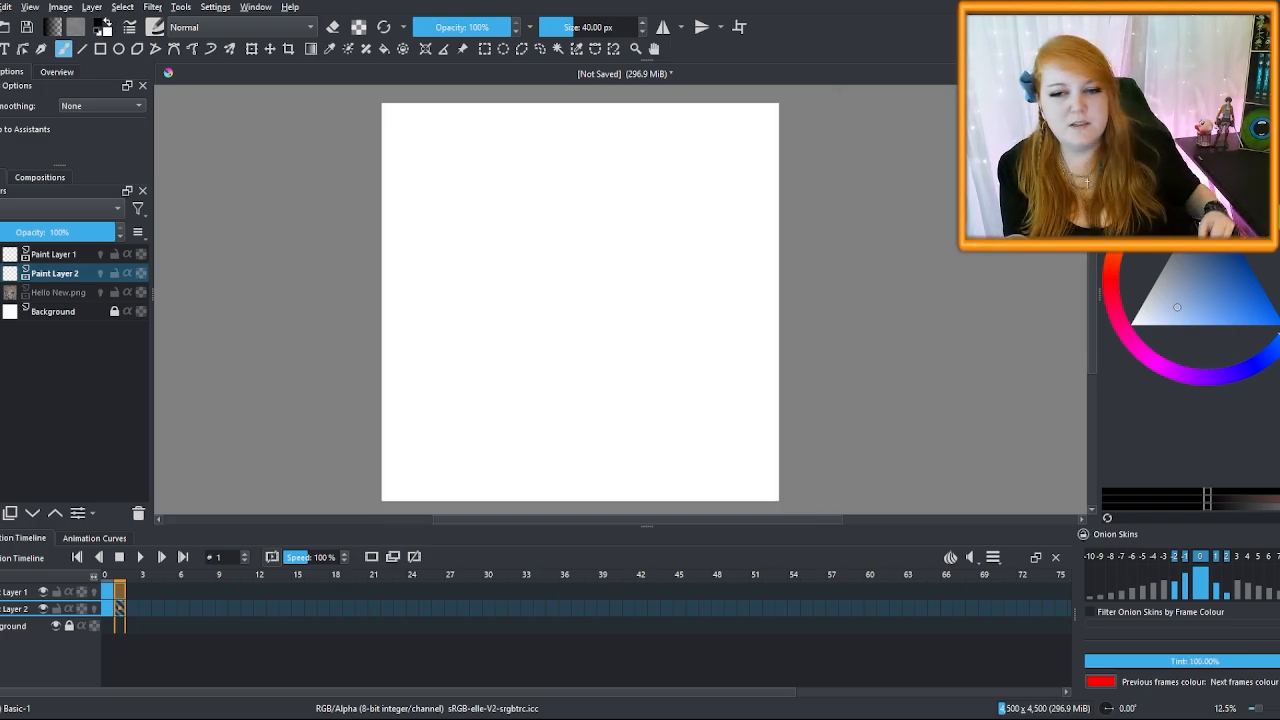
{"action": "left_click", "coordinate": [80, 257]}
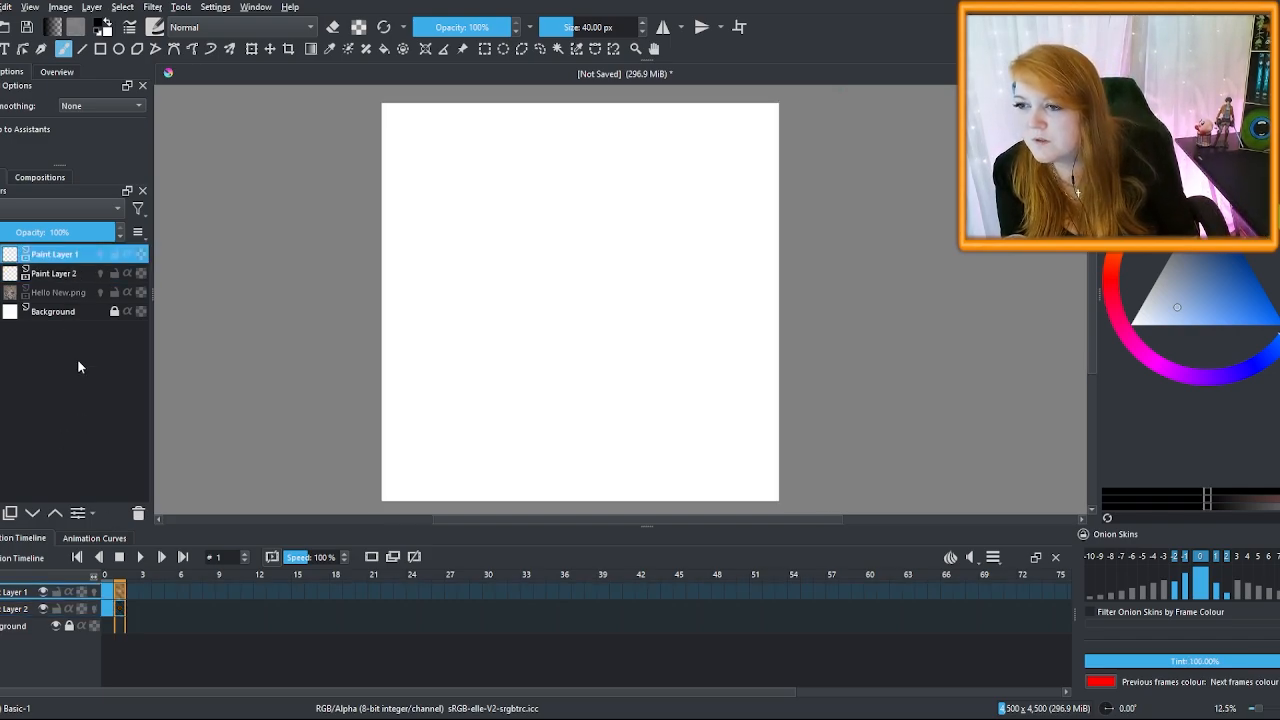
{"action": "left_click_drag", "start_coordinate": [469, 368], "coordinate": [469, 392]}
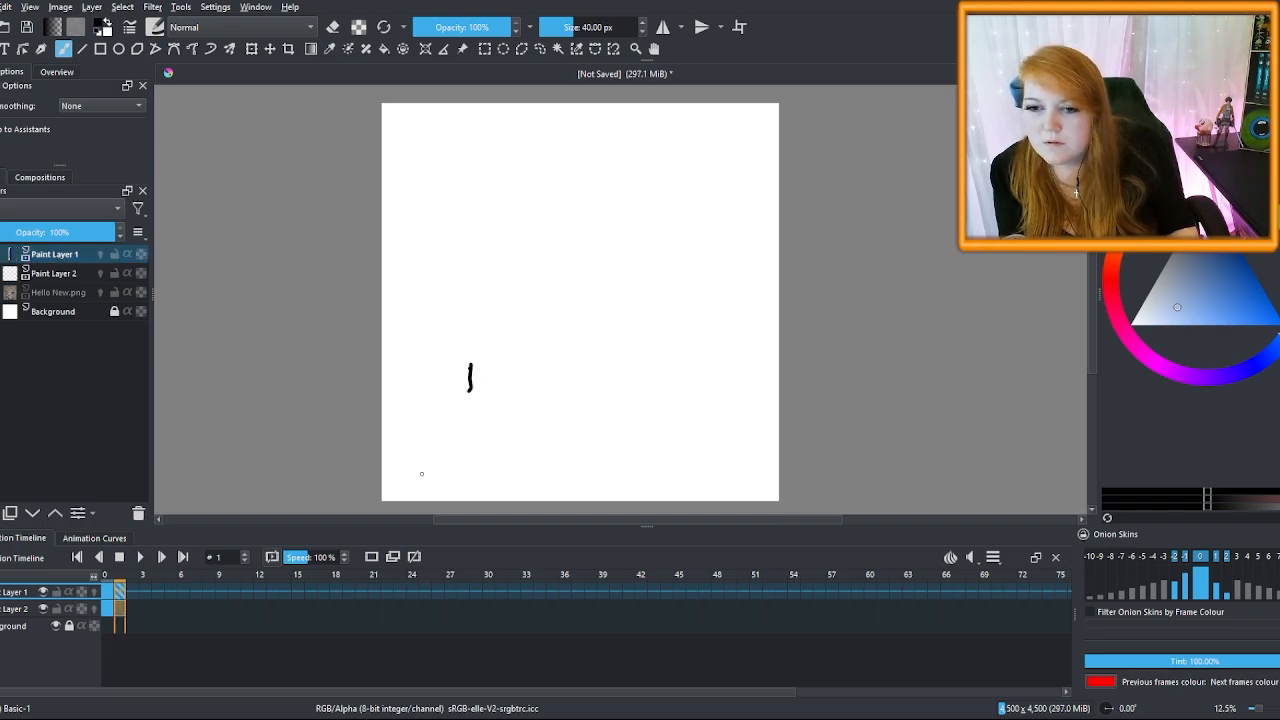
{"action": "left_click_drag", "start_coordinate": [468, 442], "coordinate": [490, 467]}
{"action": "left_click", "coordinate": [108, 591]}
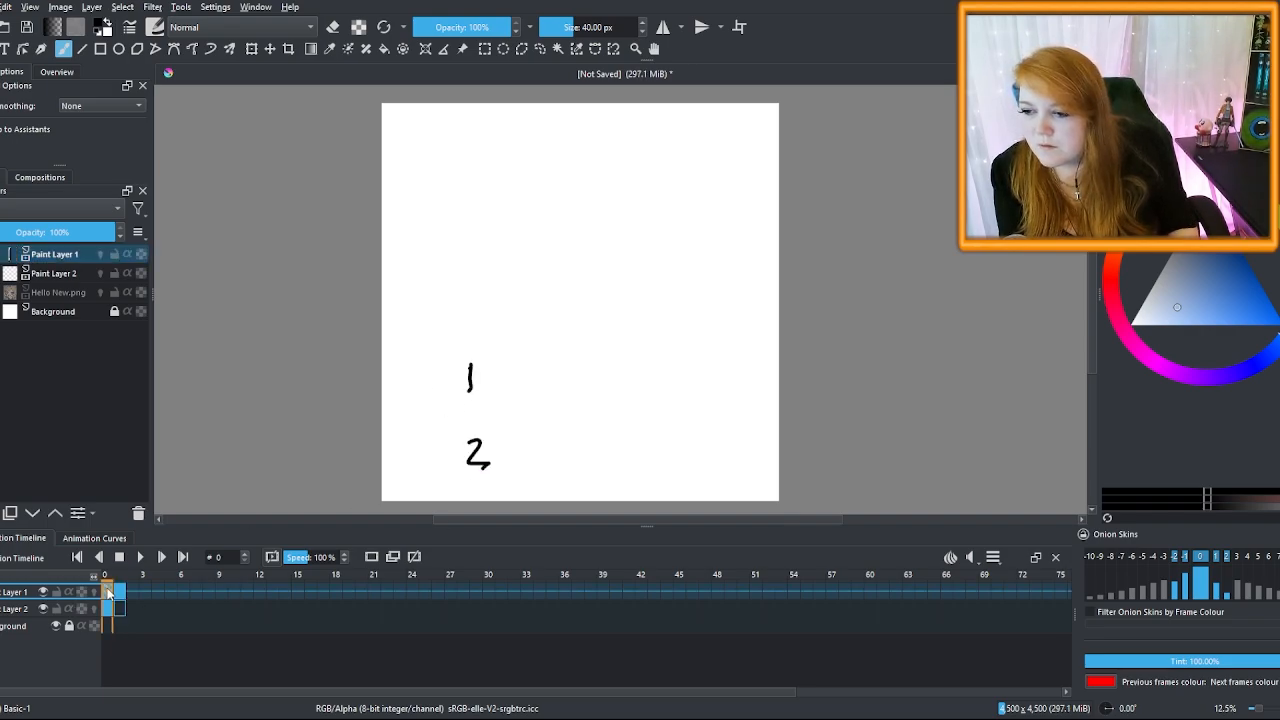
{"action": "left_click", "coordinate": [118, 593]}
{"action": "left_click", "coordinate": [108, 592]}
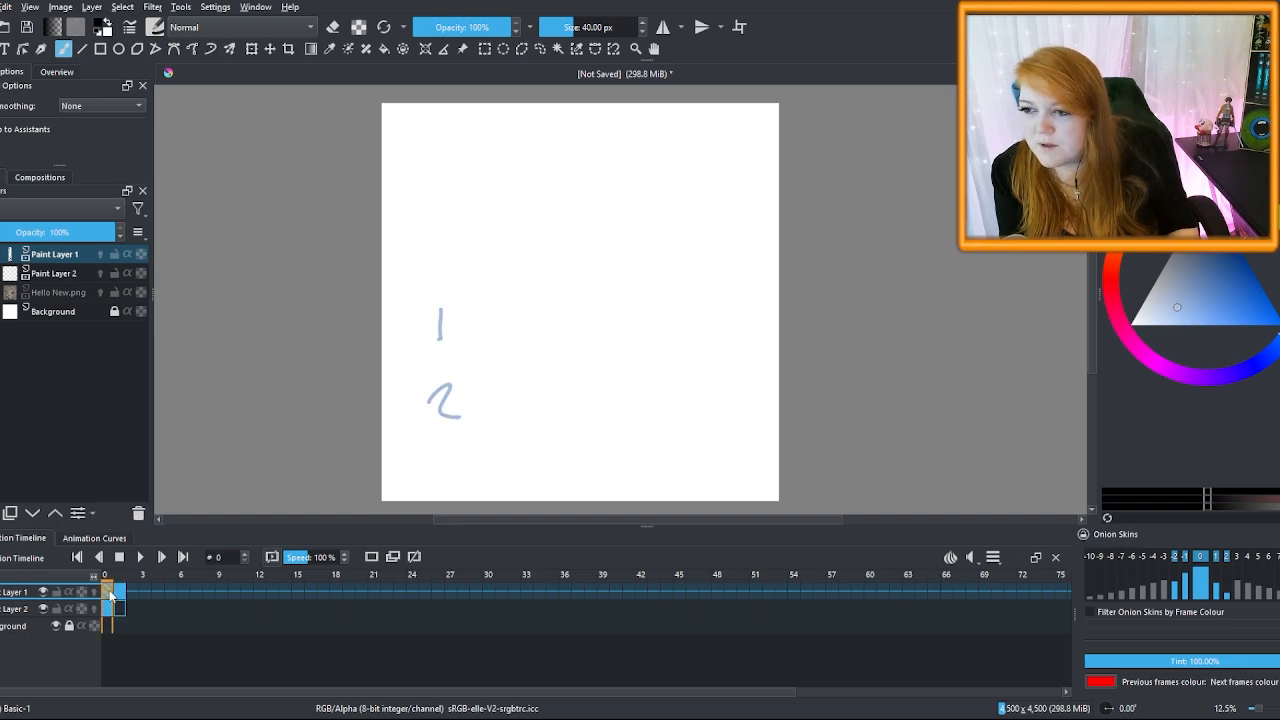
{"action": "left_click", "coordinate": [123, 596]}
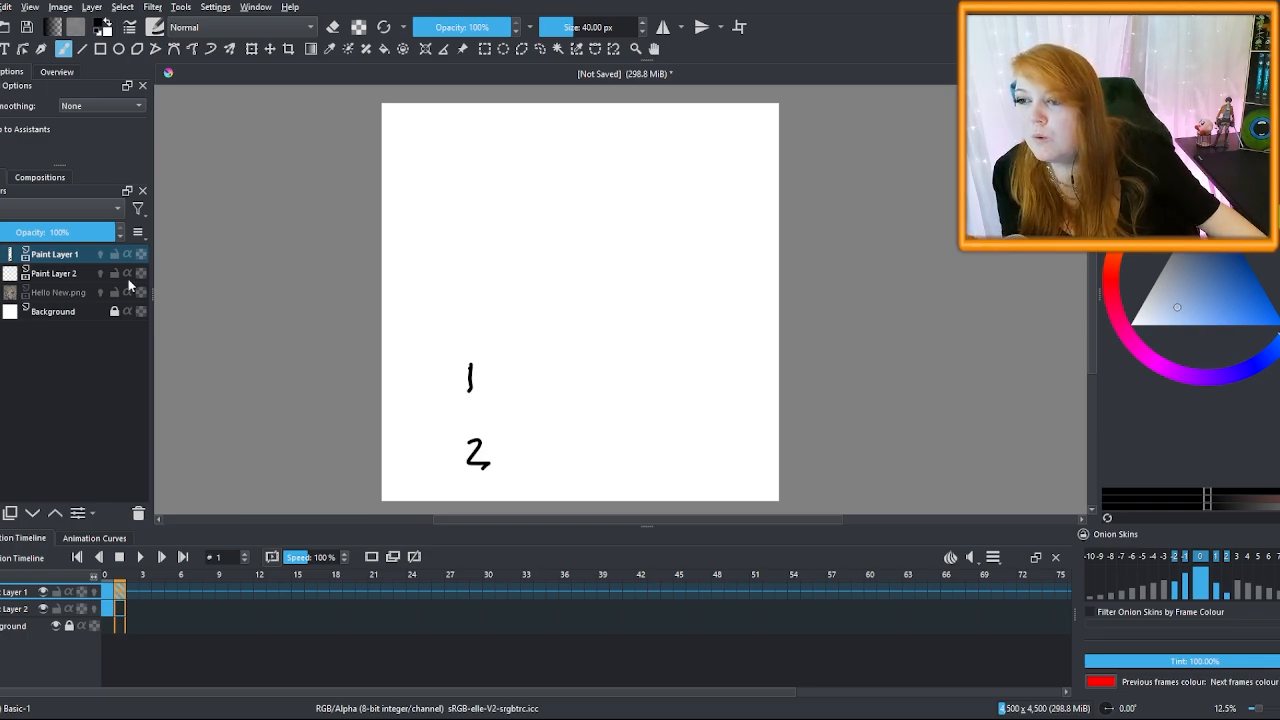
Enable onion skins on both paint layers and redraw the 1 and 2 offset from the red ghosts
{"action": "left_click", "coordinate": [101, 255]}
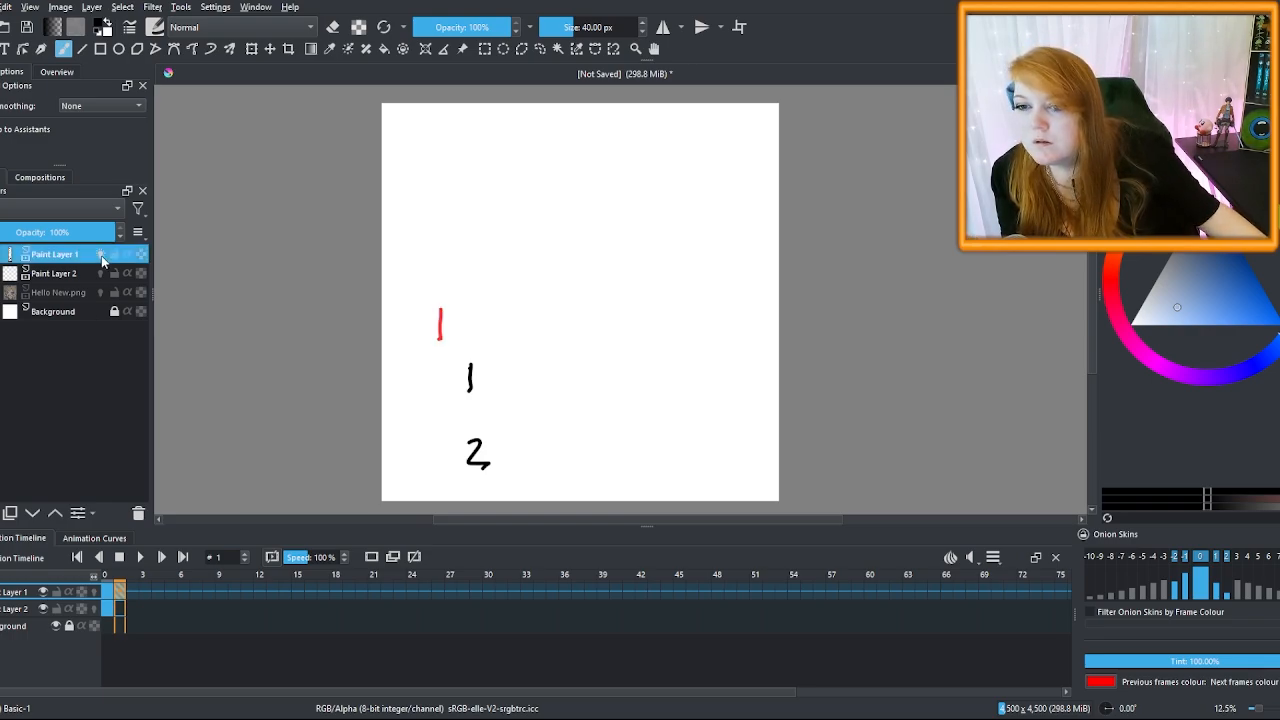
{"action": "left_click", "coordinate": [100, 273]}
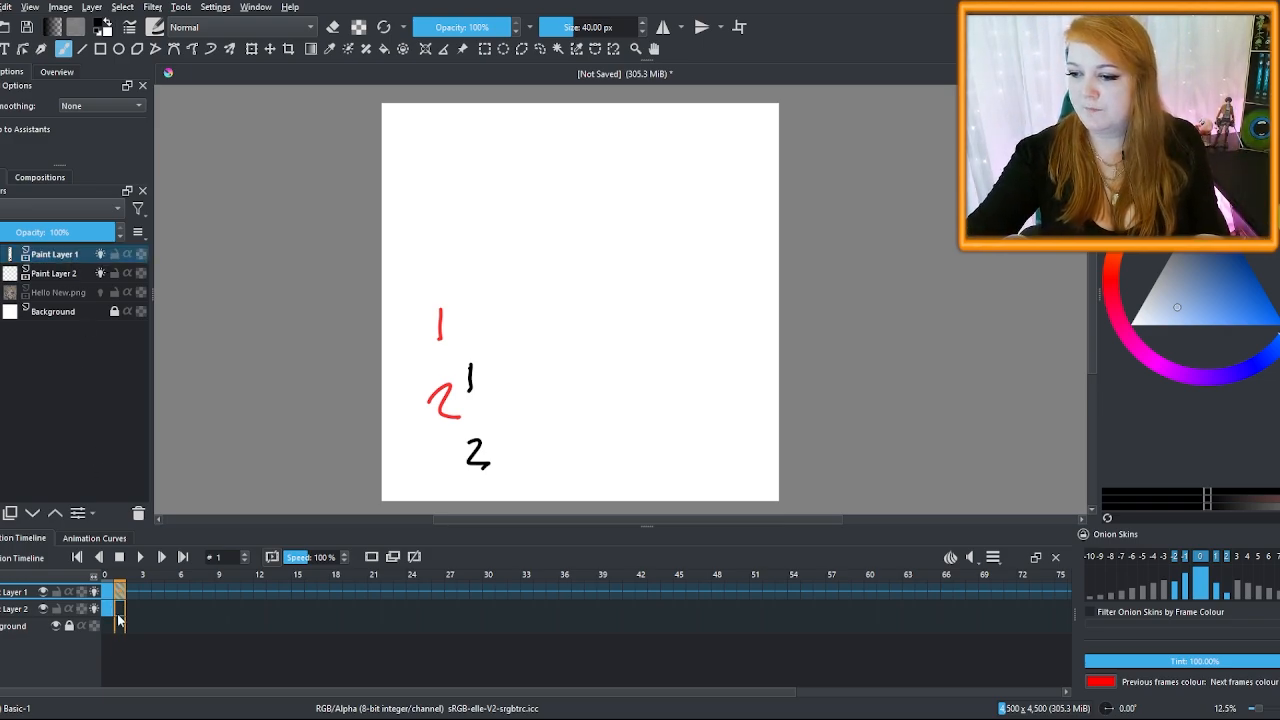
{"action": "left_click", "coordinate": [66, 273]}
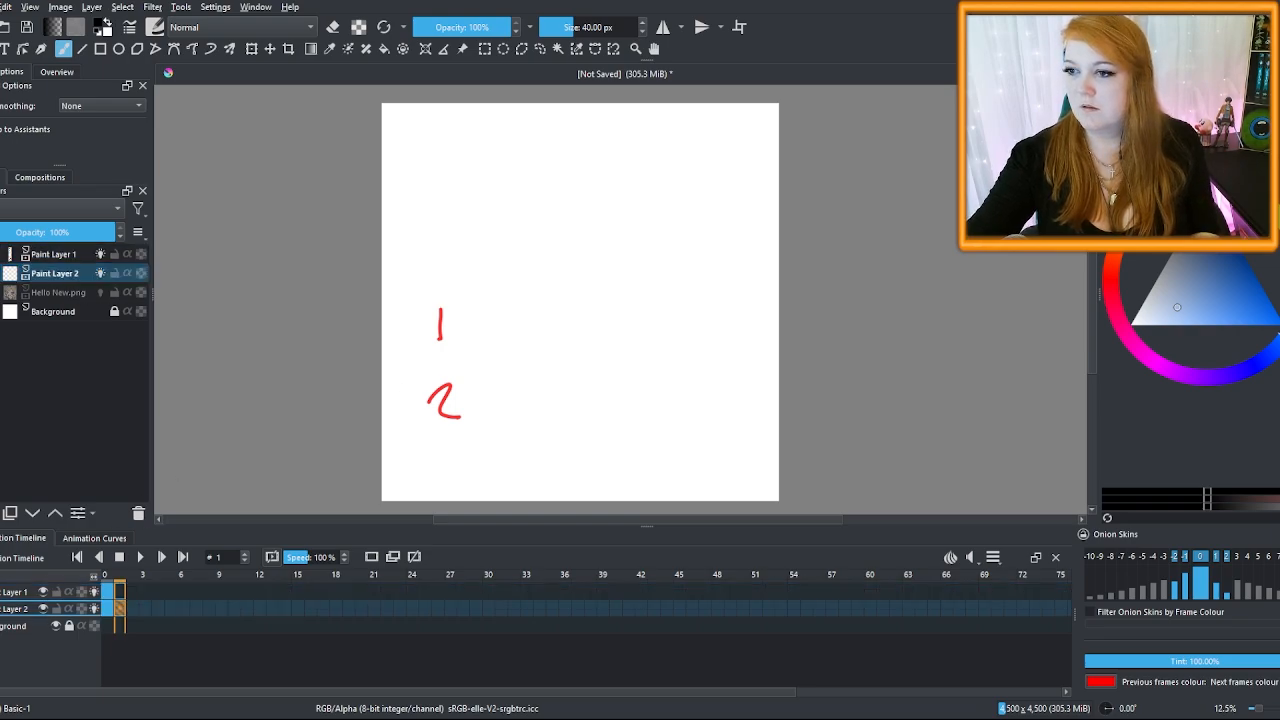
{"action": "left_click", "coordinate": [62, 256]}
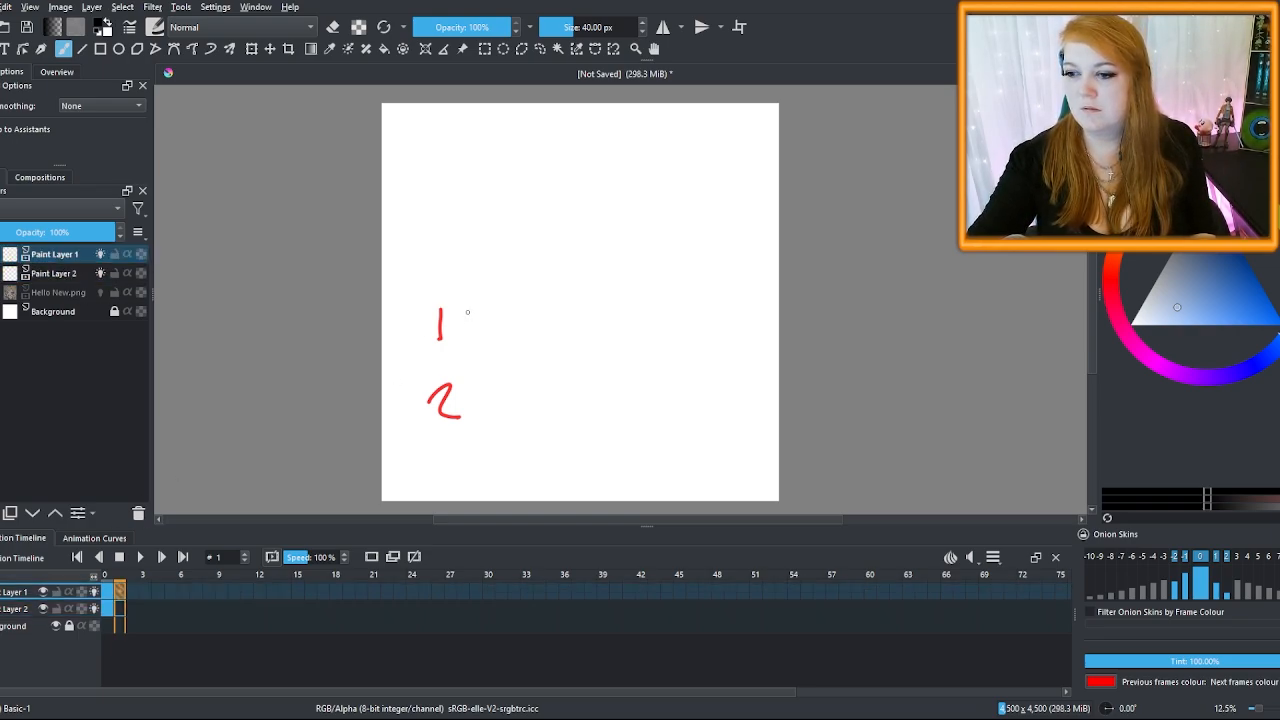
{"action": "left_click_drag", "start_coordinate": [467, 308], "coordinate": [469, 333]}
{"action": "left_click", "coordinate": [70, 273]}
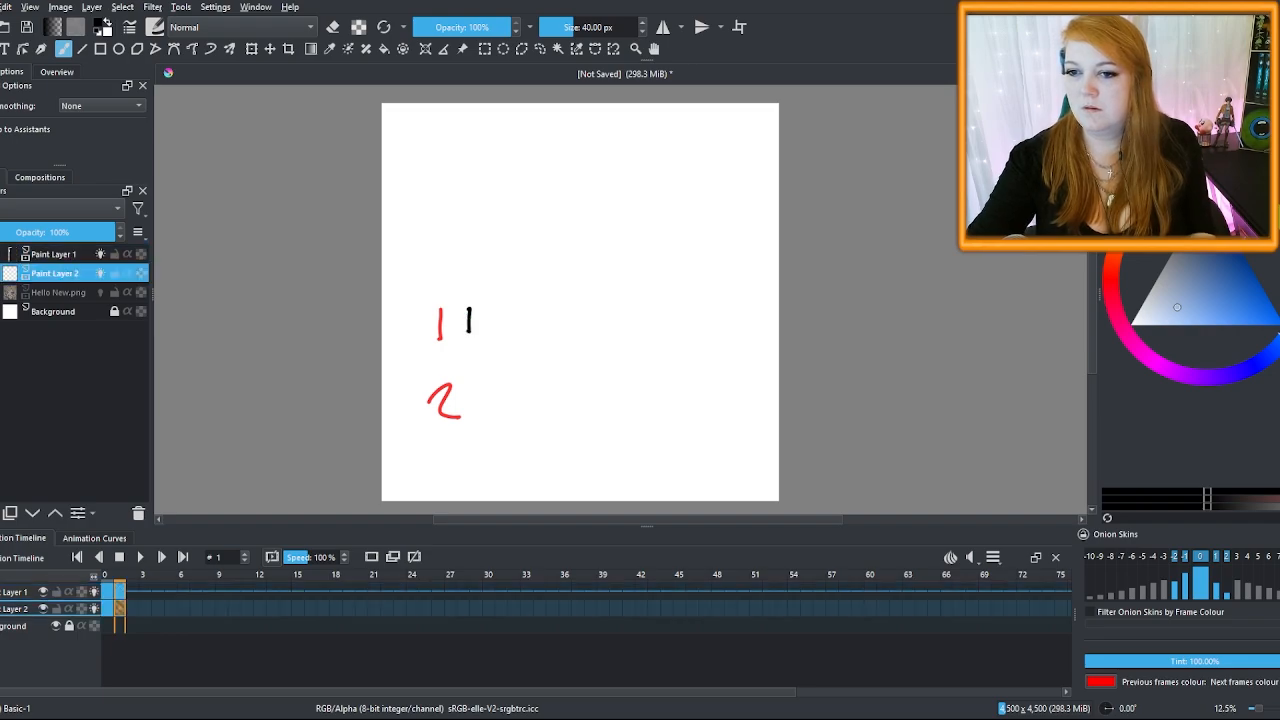
{"action": "left_click_drag", "start_coordinate": [468, 390], "coordinate": [491, 418]}
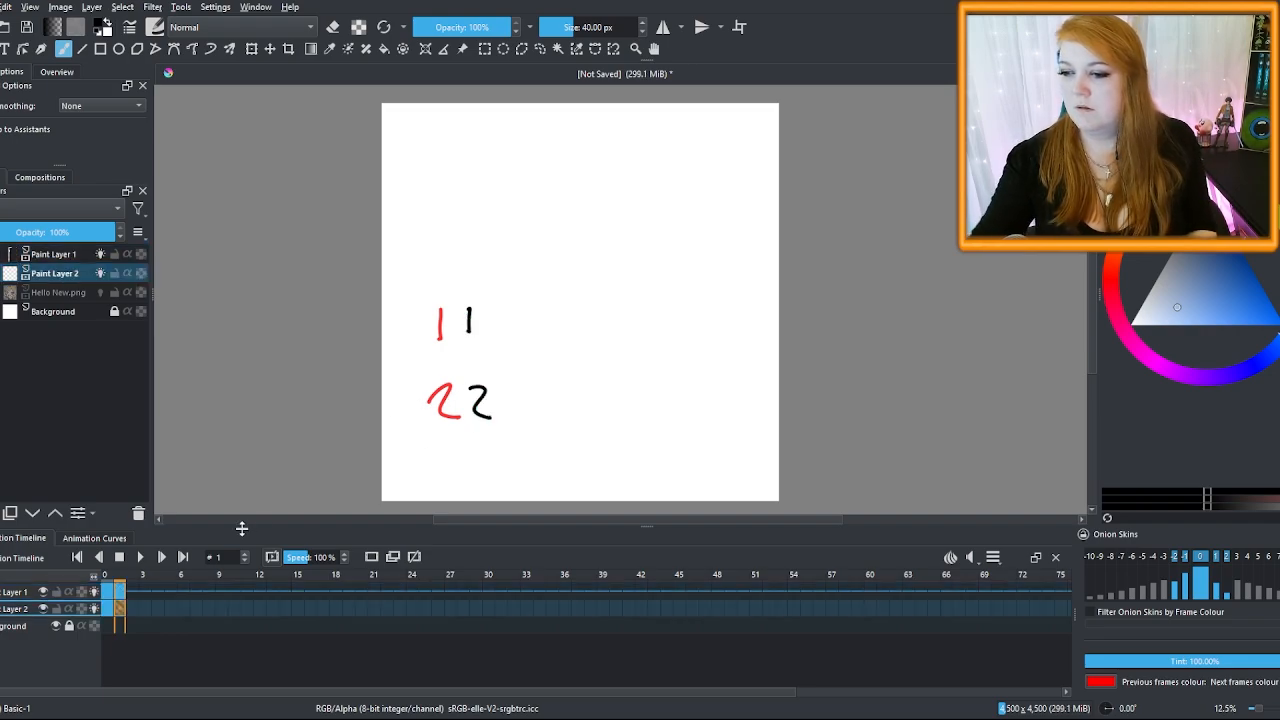
Add a blank frame 2, lower the previous-frame onion-skin opacity, and step through frames 0–2
{"action": "left_click", "coordinate": [131, 604]}
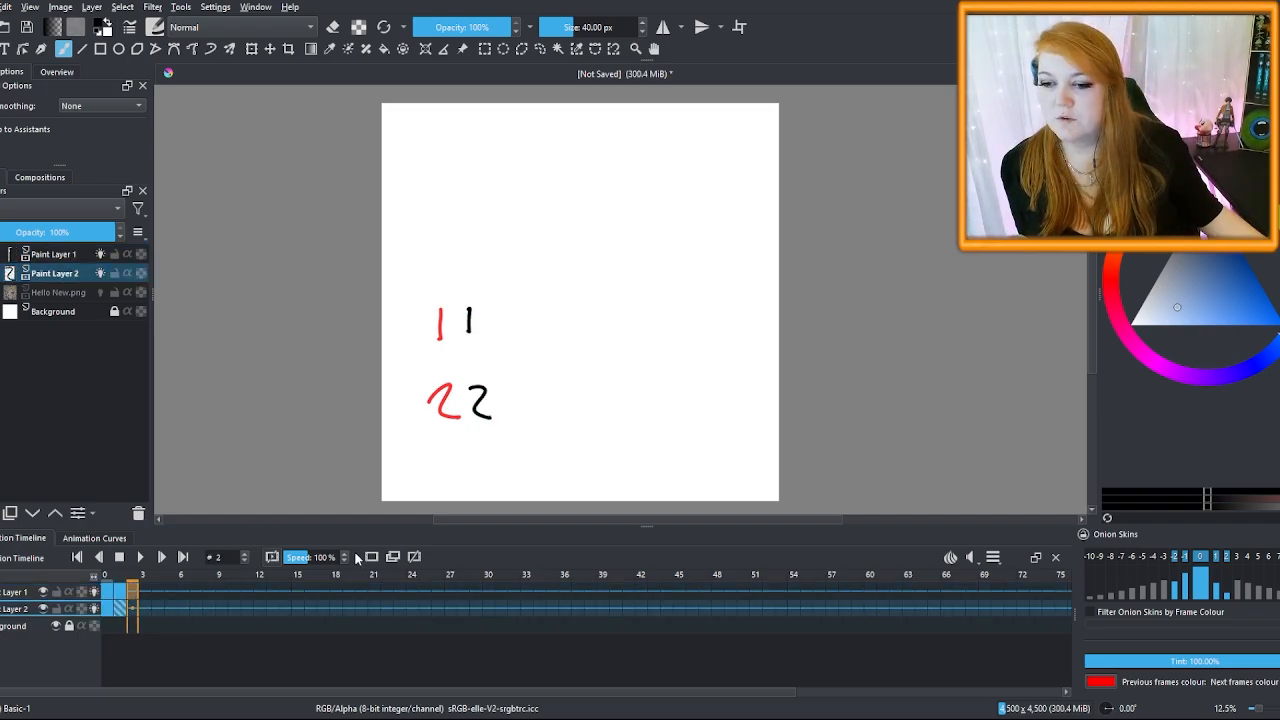
{"action": "left_click", "coordinate": [134, 610]}
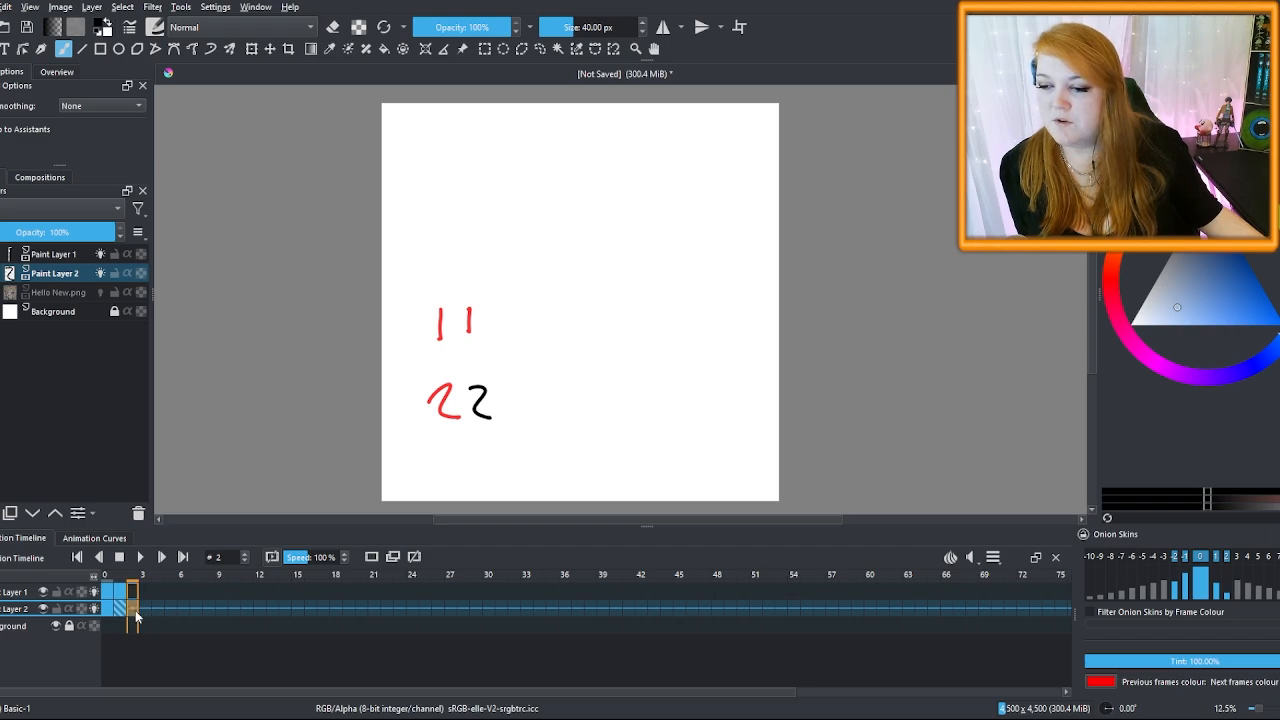
{"action": "left_click", "coordinate": [372, 558]}
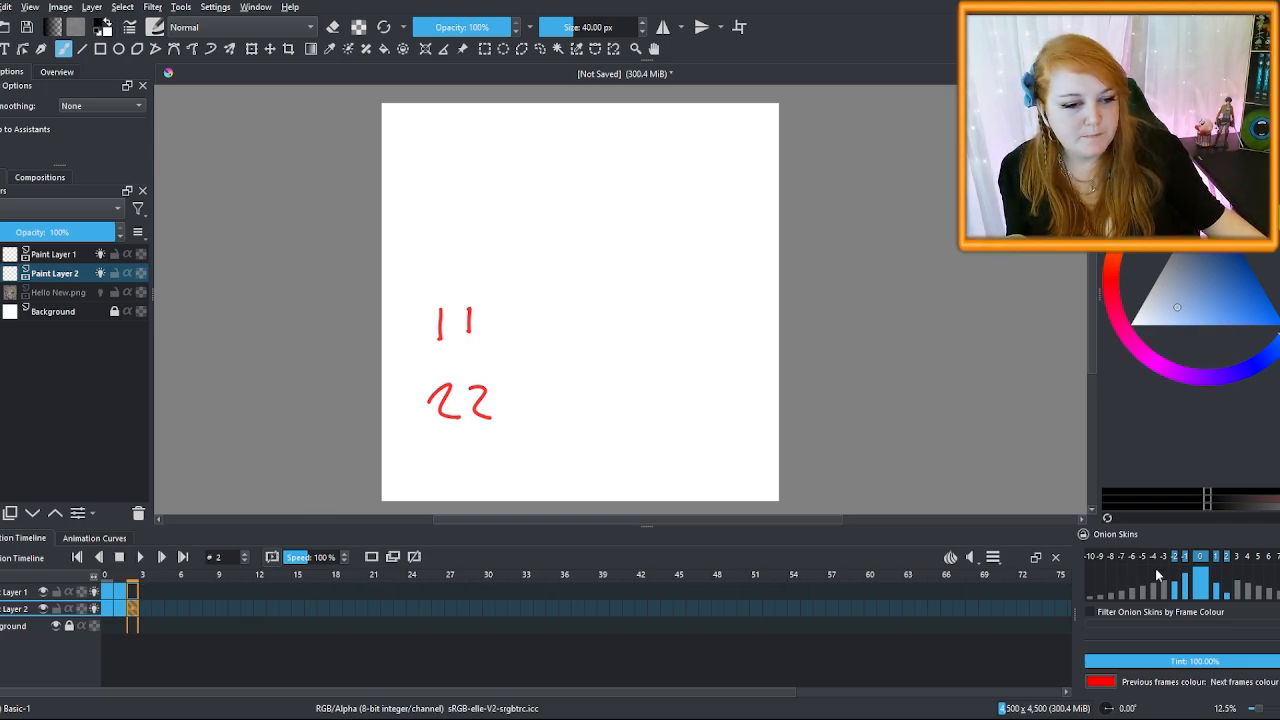
{"action": "left_click", "coordinate": [1185, 583]}
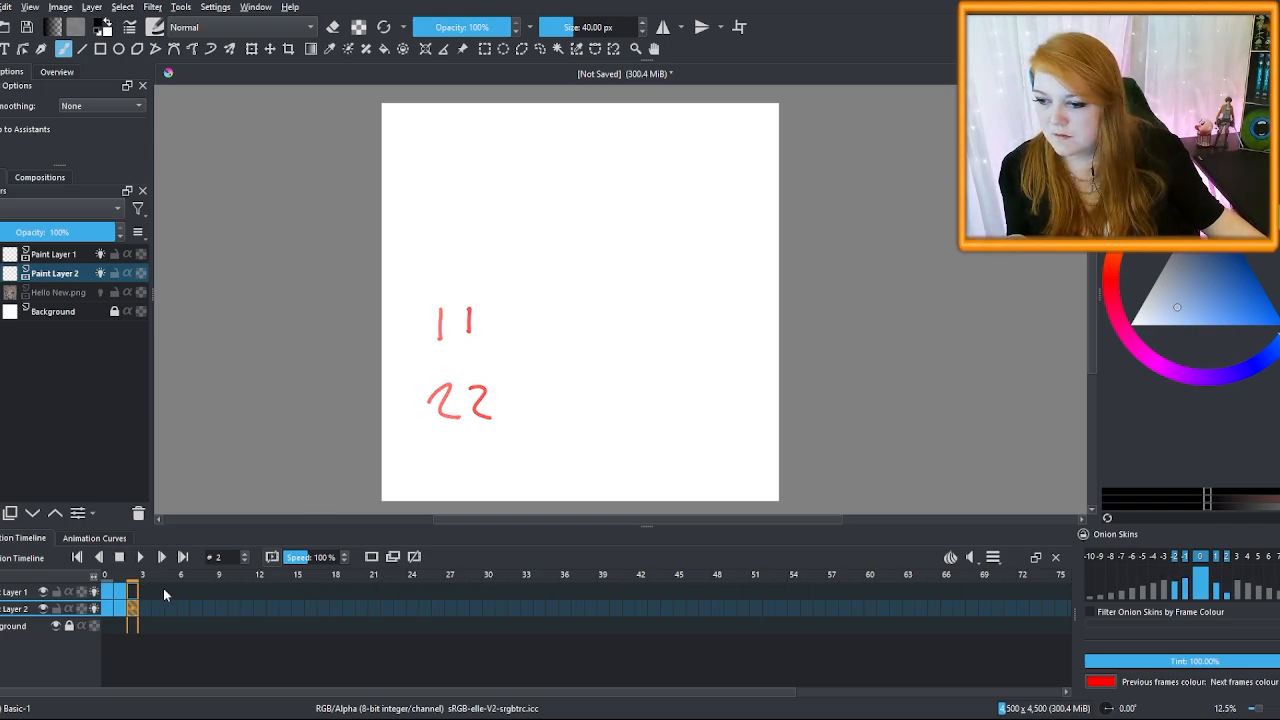
{"action": "left_click", "coordinate": [118, 591]}
{"action": "left_click", "coordinate": [107, 592]}
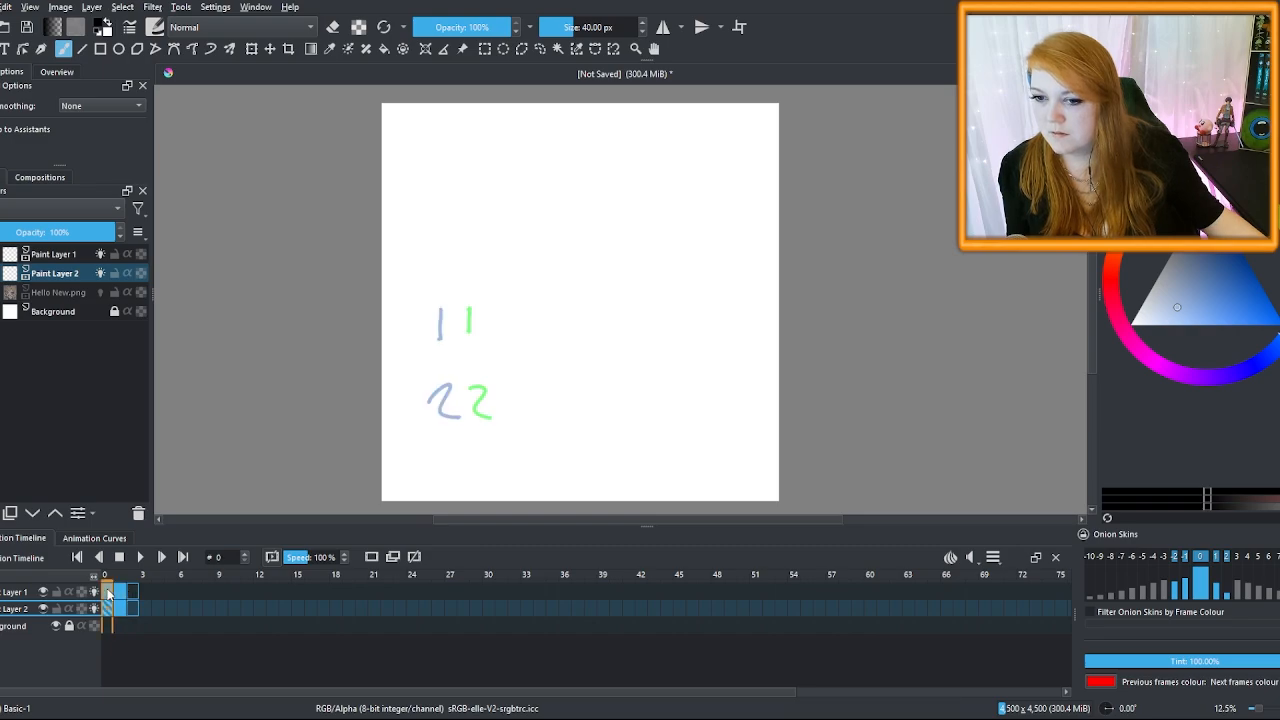
{"action": "left_click", "coordinate": [118, 591]}
{"action": "left_click", "coordinate": [131, 592]}
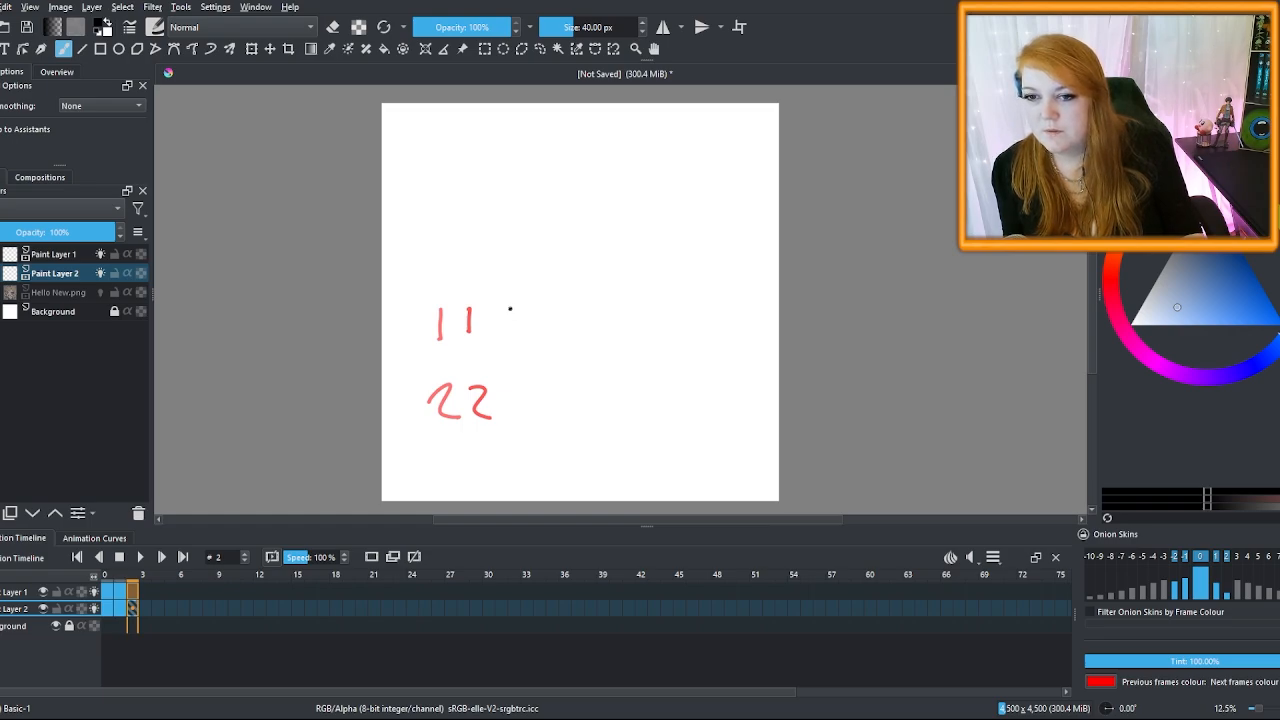
Draw the 1 and 2 further right on frame 2 and review frames 0–2
{"action": "left_click_drag", "start_coordinate": [511, 308], "coordinate": [510, 334]}
{"action": "left_click_drag", "start_coordinate": [505, 393], "coordinate": [530, 414]}
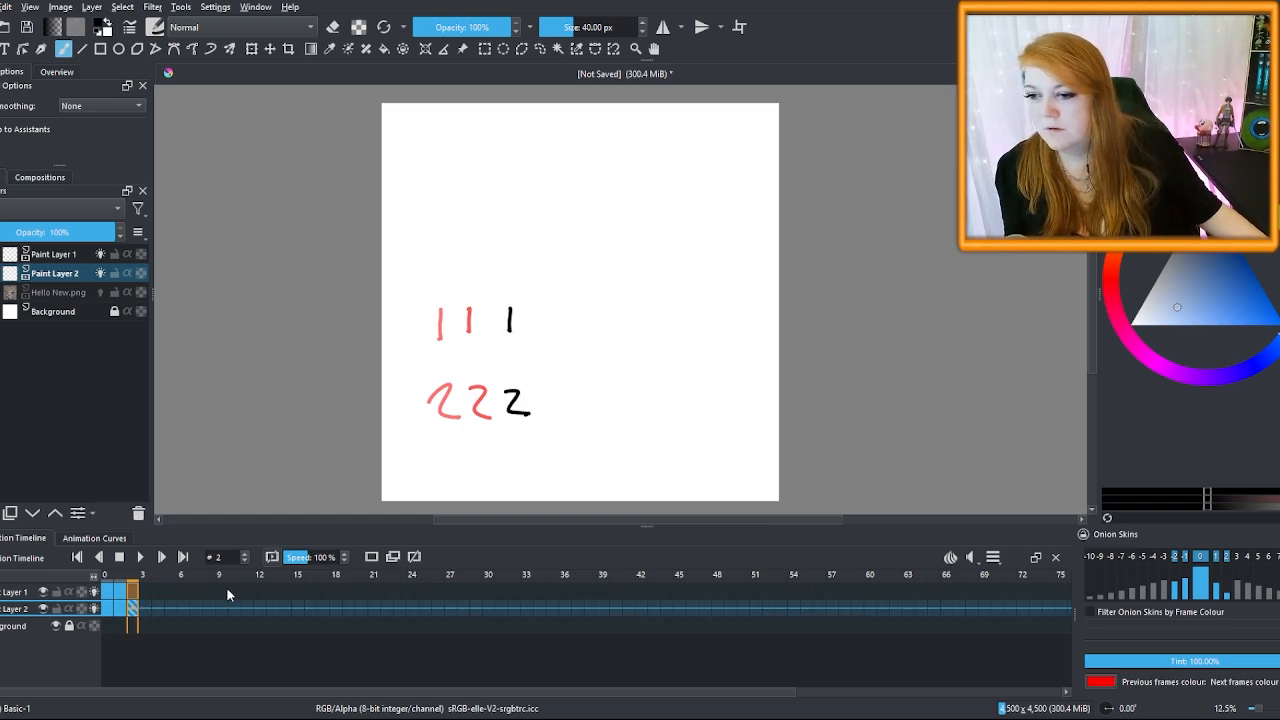
{"action": "left_click", "coordinate": [113, 591]}
{"action": "left_click", "coordinate": [118, 592]}
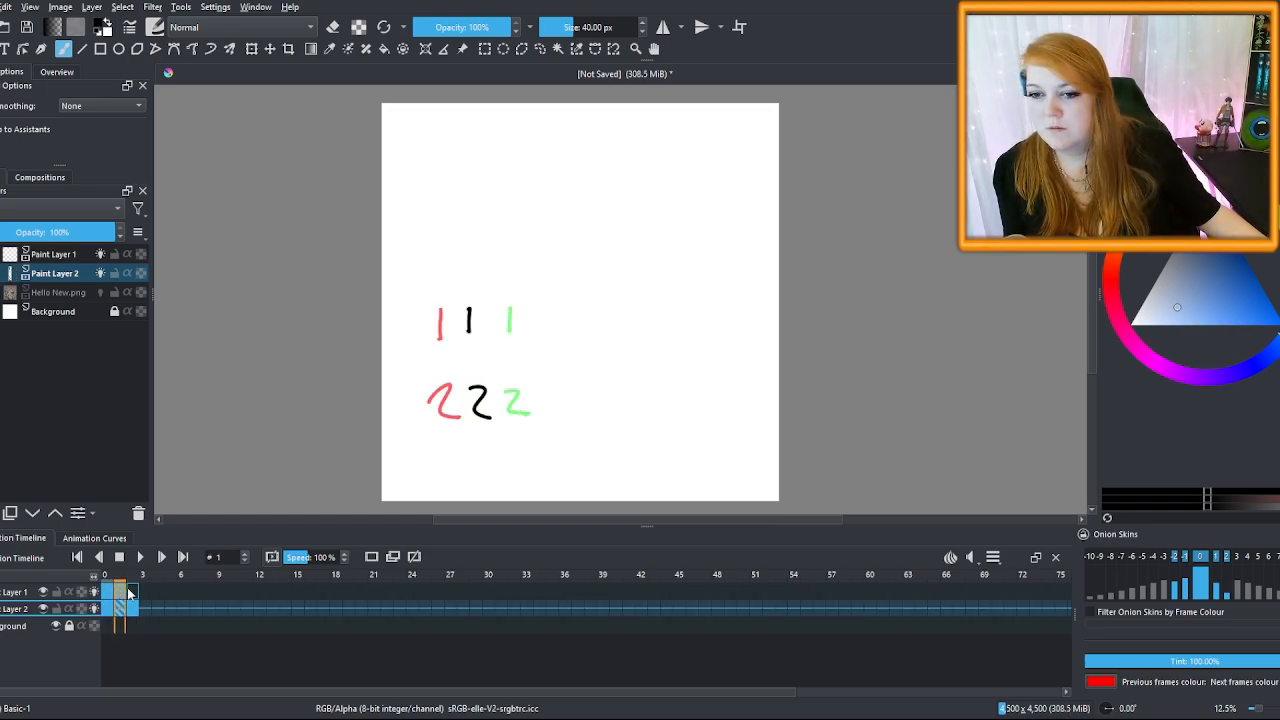
{"action": "left_click", "coordinate": [136, 593]}
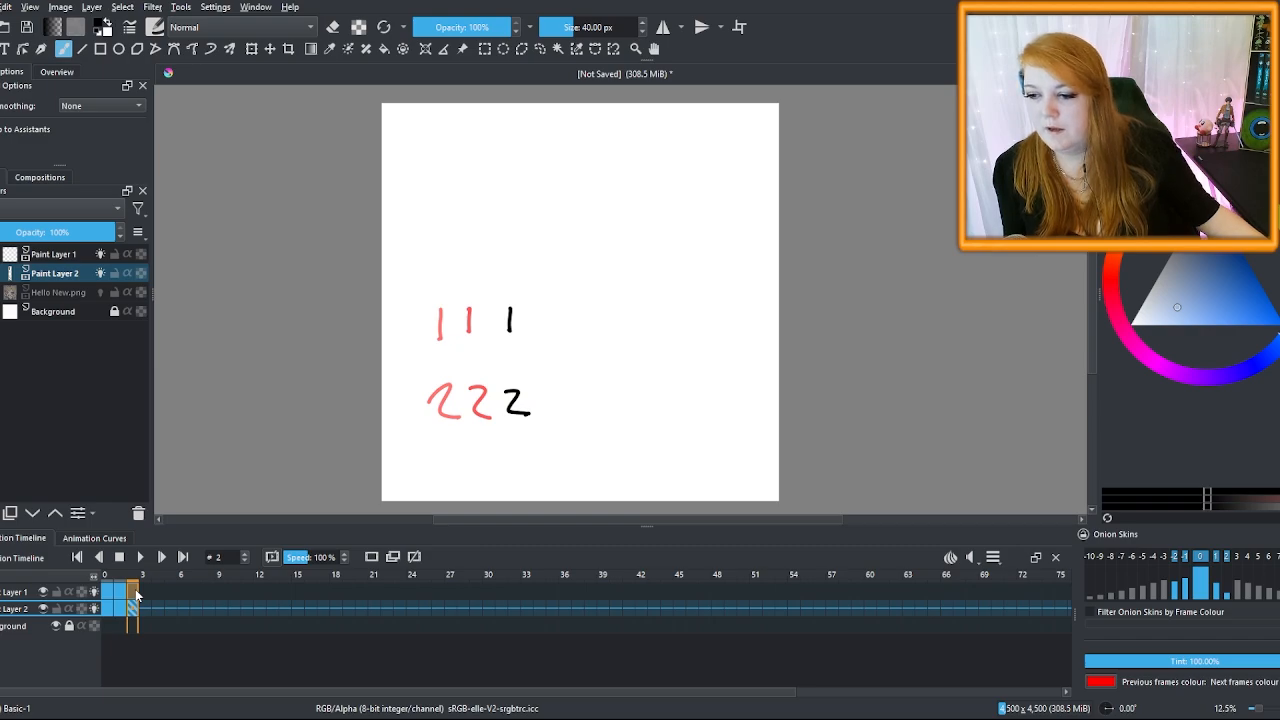
{"action": "left_click", "coordinate": [57, 294]}
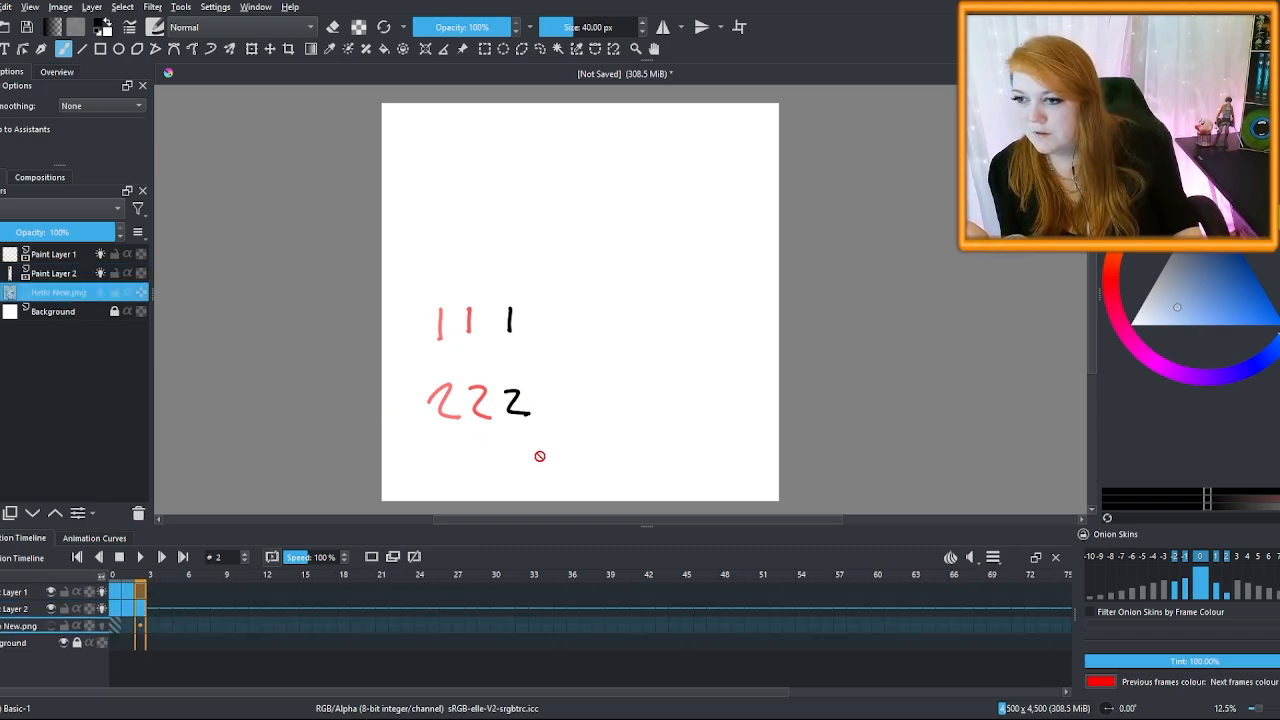
Add Paint Layer 3 with a 3 drawn on frame 2, hide onion skins, and step through frames 0–2
{"action": "key", "text": "Insert"}
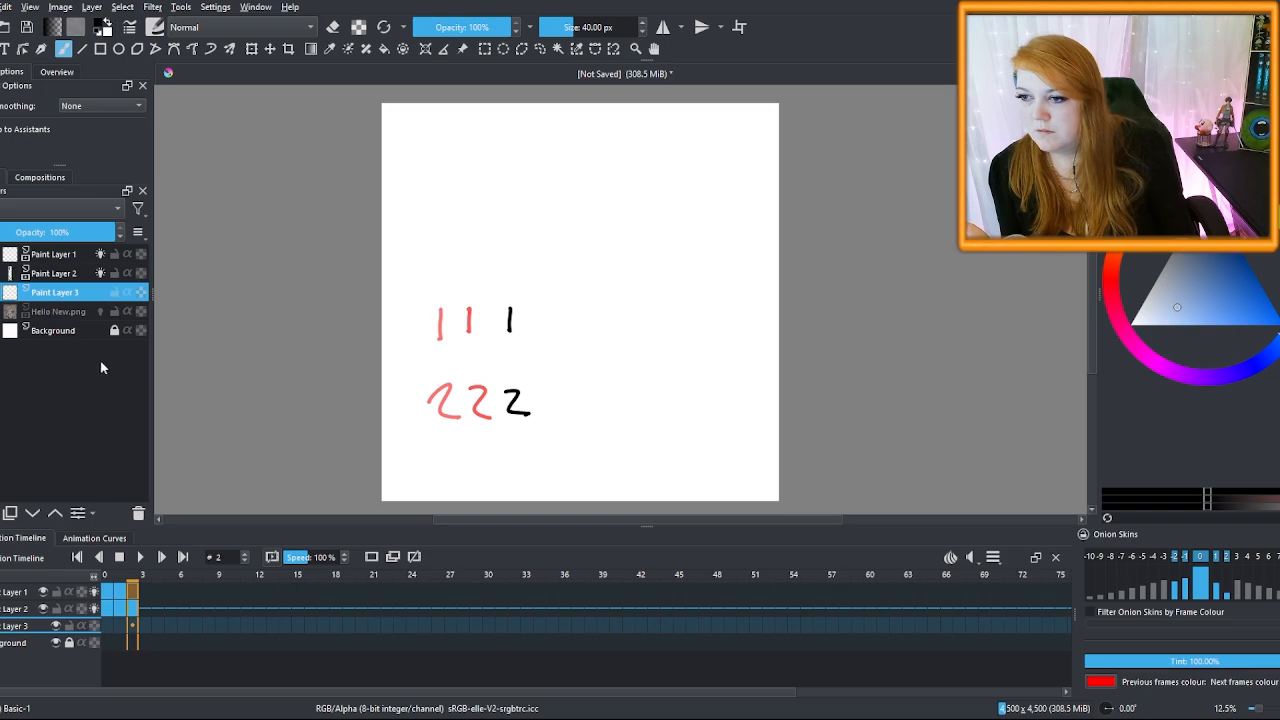
{"action": "left_click", "coordinate": [134, 627]}
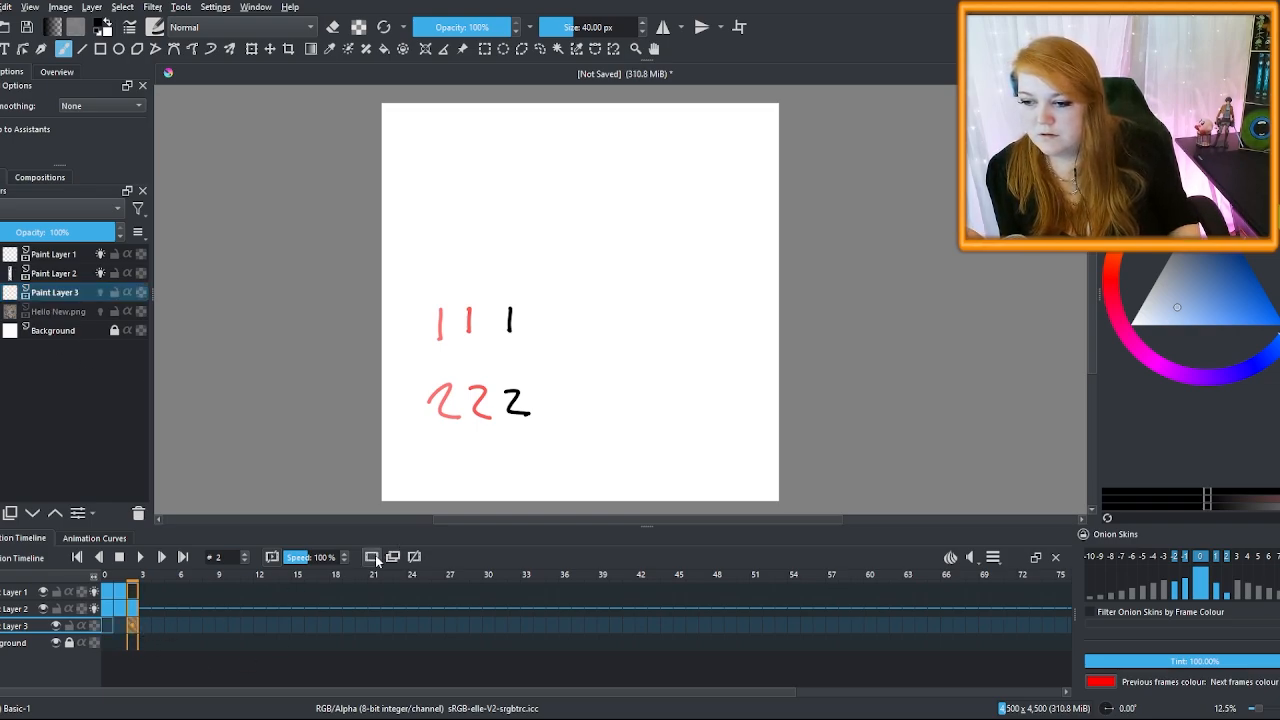
{"action": "left_click_drag", "start_coordinate": [514, 455], "coordinate": [510, 479]}
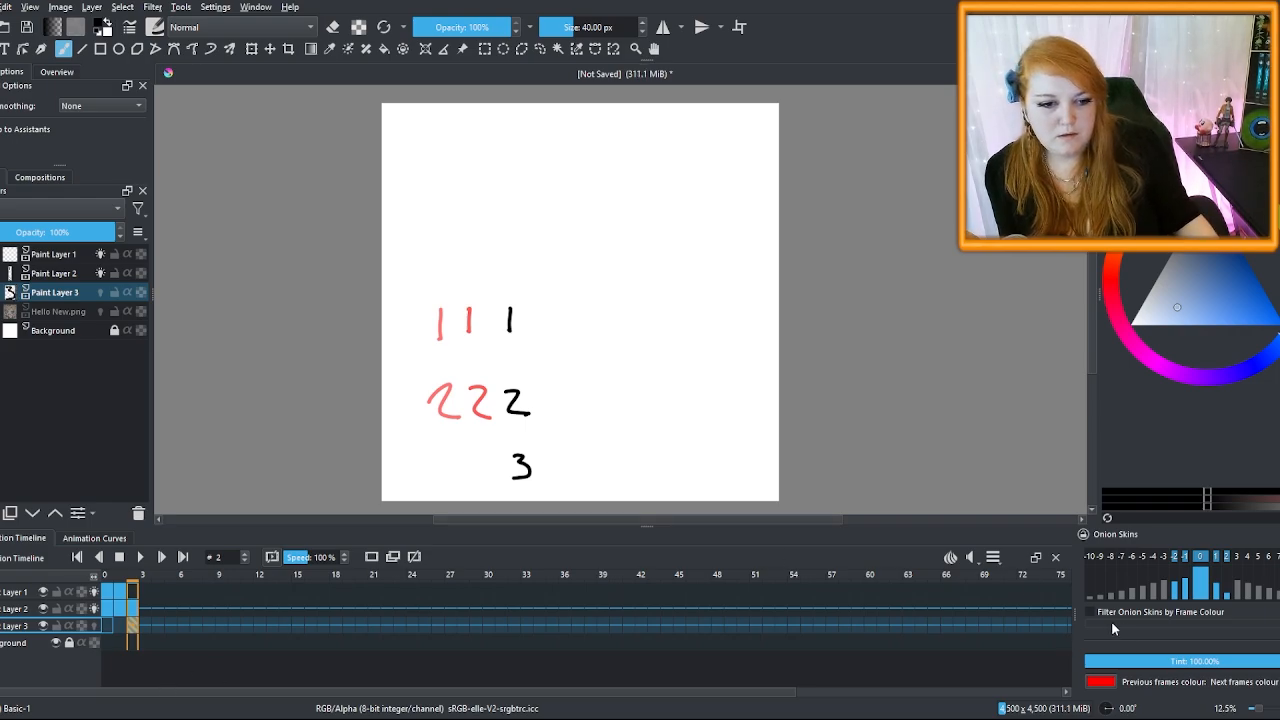
{"action": "left_click", "coordinate": [99, 254]}
{"action": "left_click", "coordinate": [99, 273]}
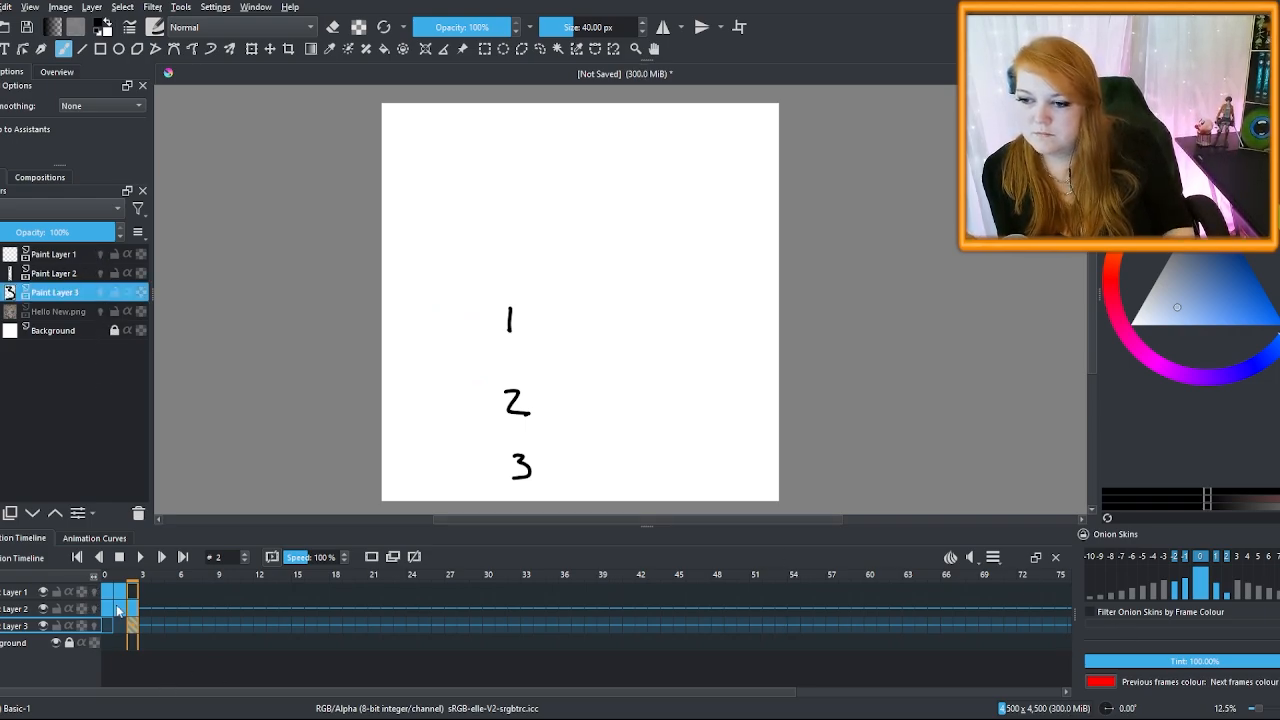
{"action": "left_click", "coordinate": [111, 594]}
{"action": "left_click", "coordinate": [121, 594]}
{"action": "left_click", "coordinate": [133, 597]}
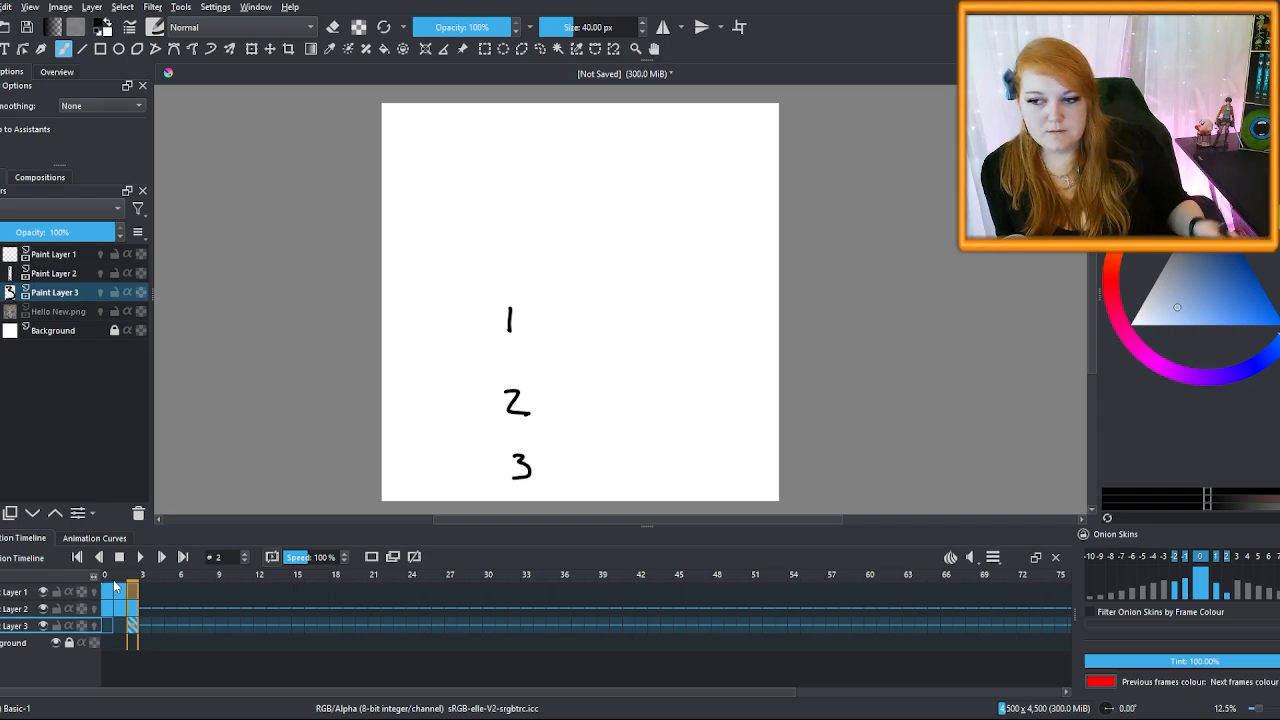
Re-enable onion skins and test selecting frames 1–2 across the three paint layers, ending on Paint Layer 3's frame 2
{"action": "key", "text": "Insert"}
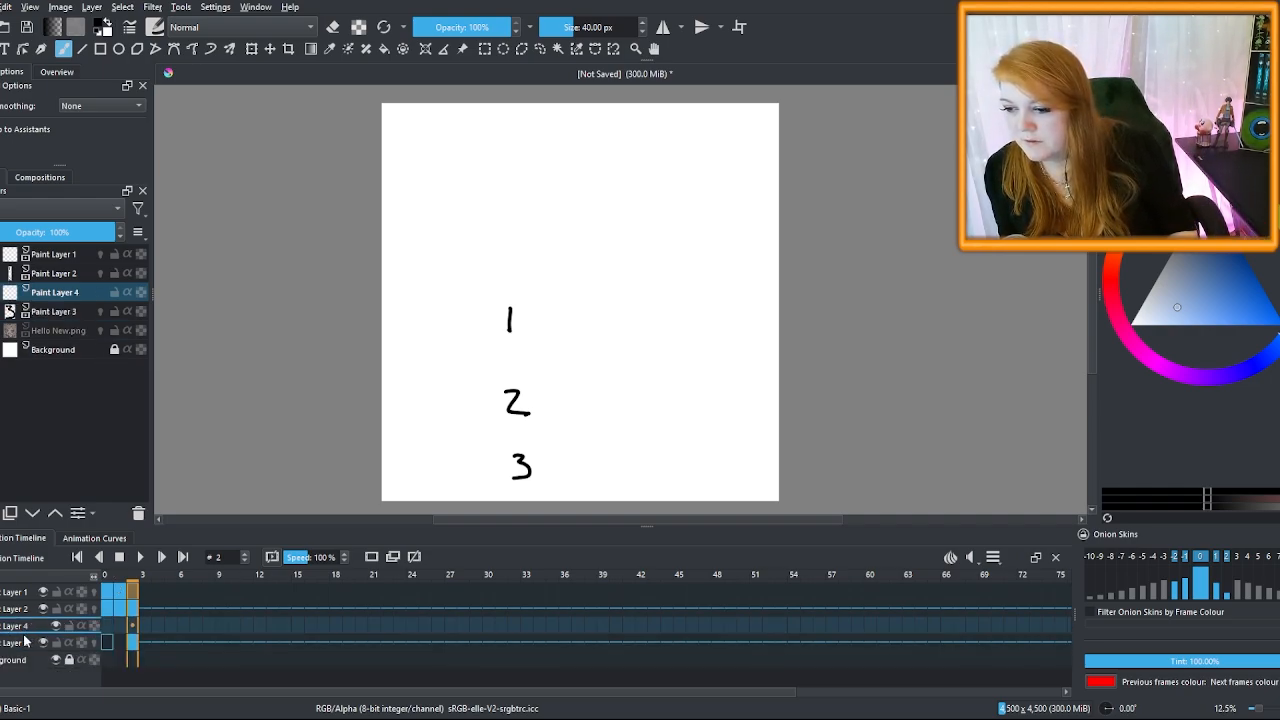
{"action": "key", "text": "ctrl+z"}
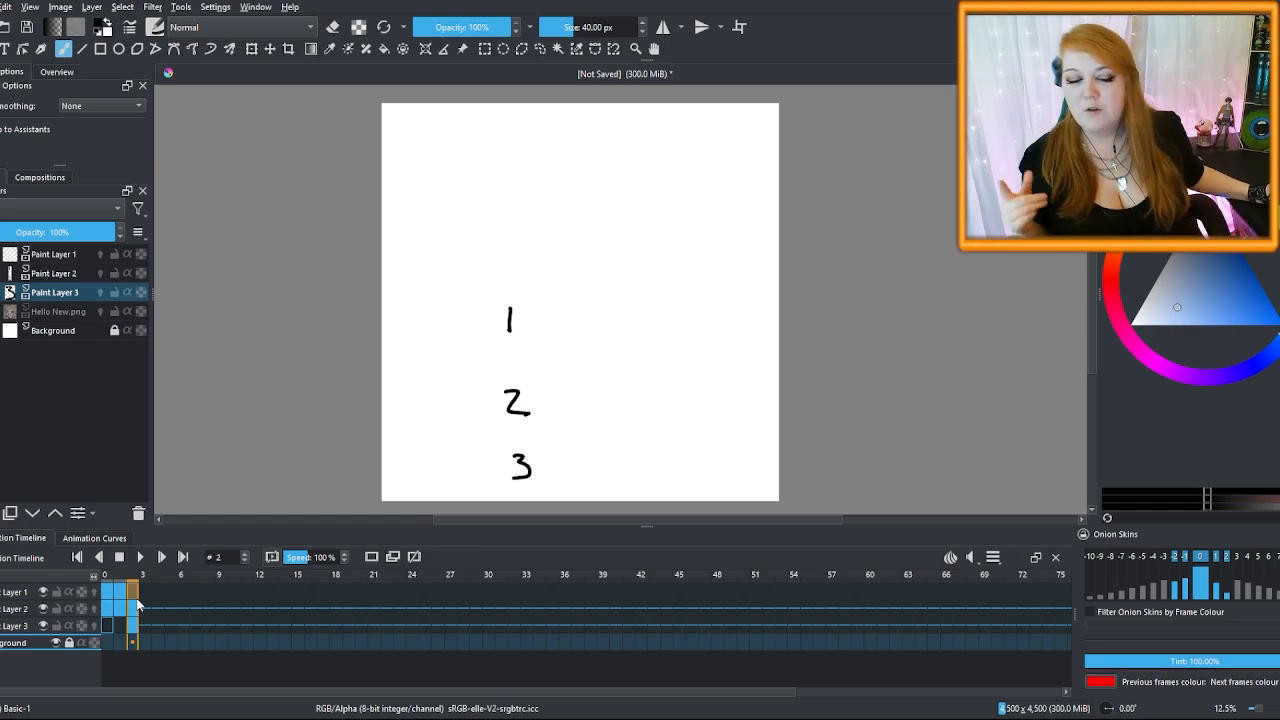
{"action": "left_click", "coordinate": [100, 292]}
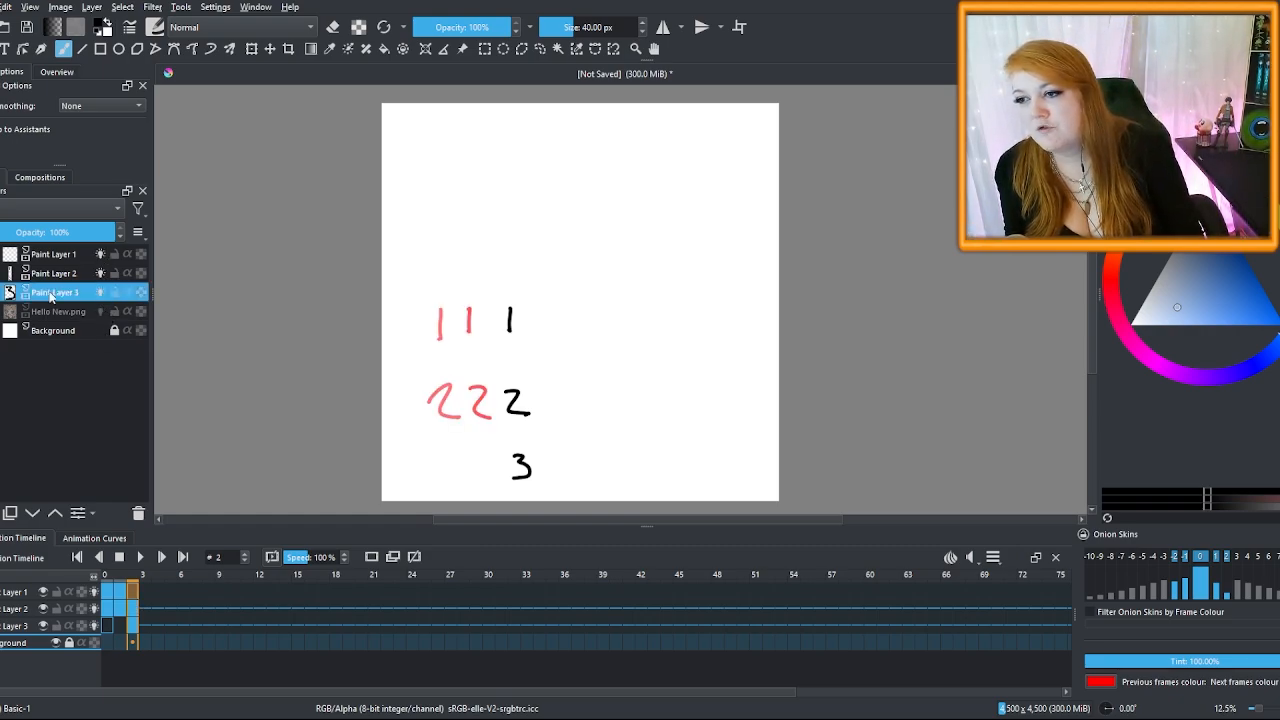
{"action": "left_click", "coordinate": [58, 257]}
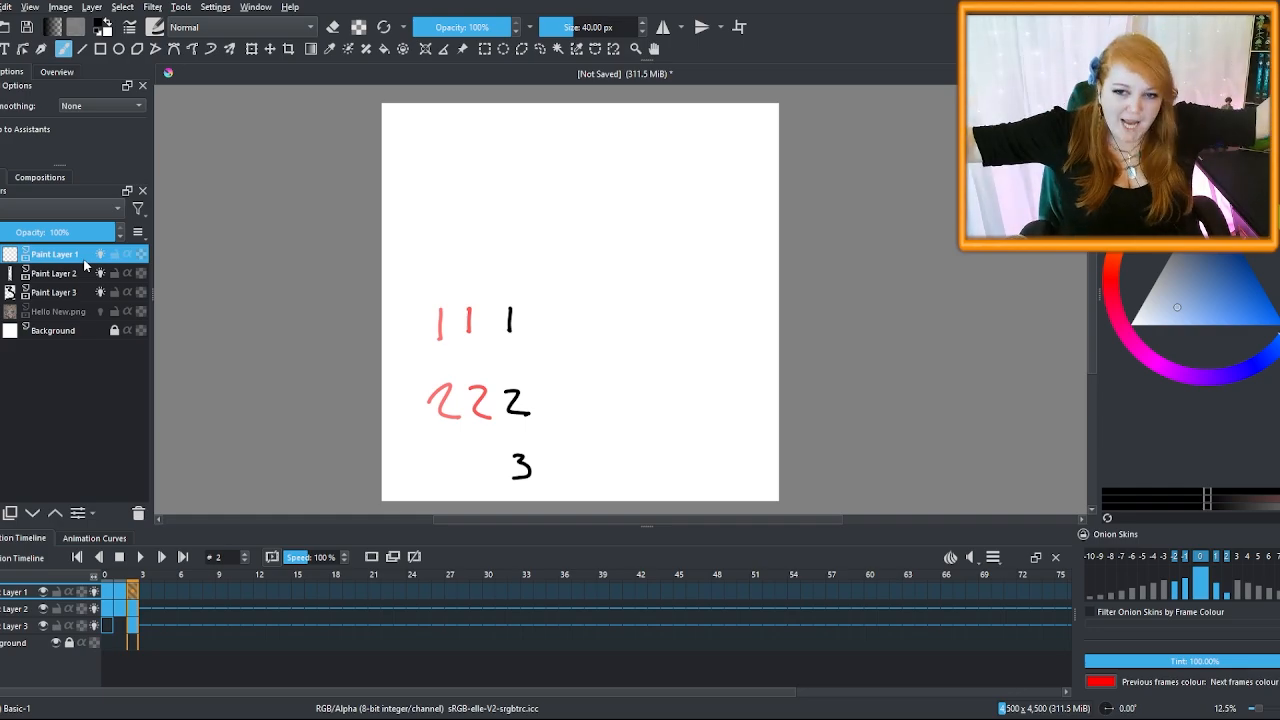
{"action": "left_click", "coordinate": [64, 293]}
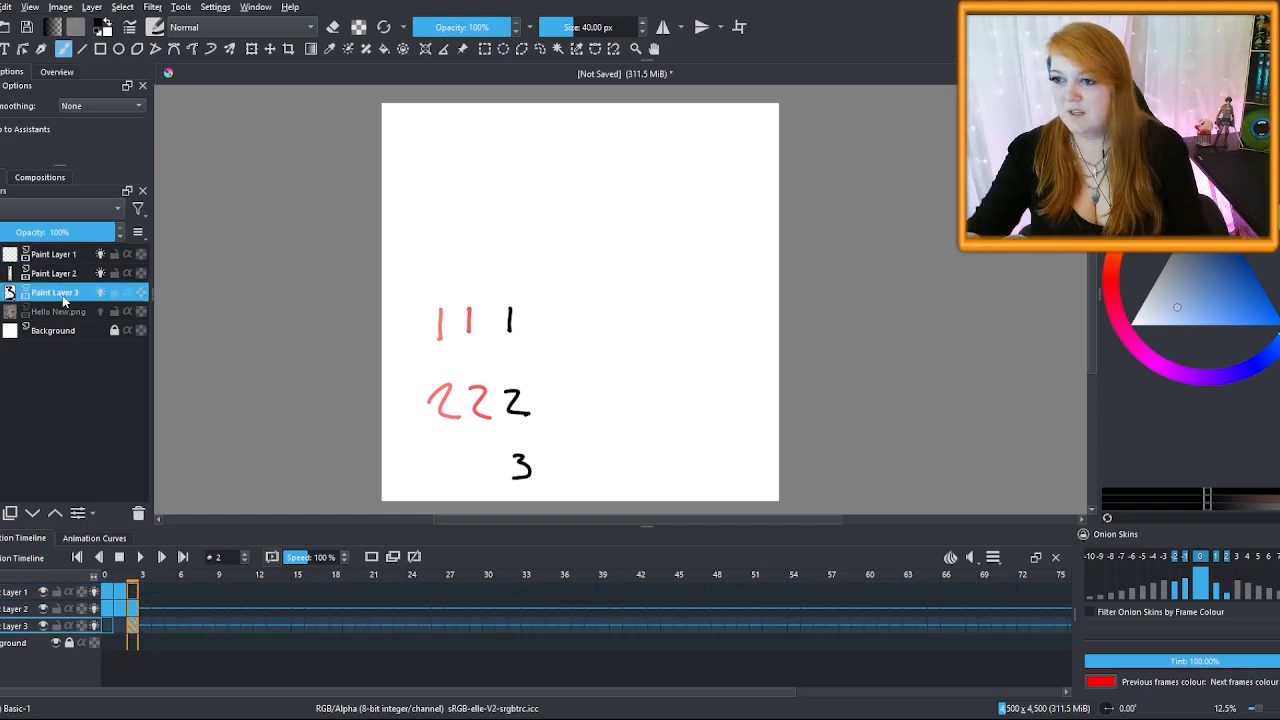
{"action": "left_click", "coordinate": [66, 274]}
{"action": "left_click", "coordinate": [66, 257]}
{"action": "left_click_drag", "start_coordinate": [133, 625], "coordinate": [120, 592]}
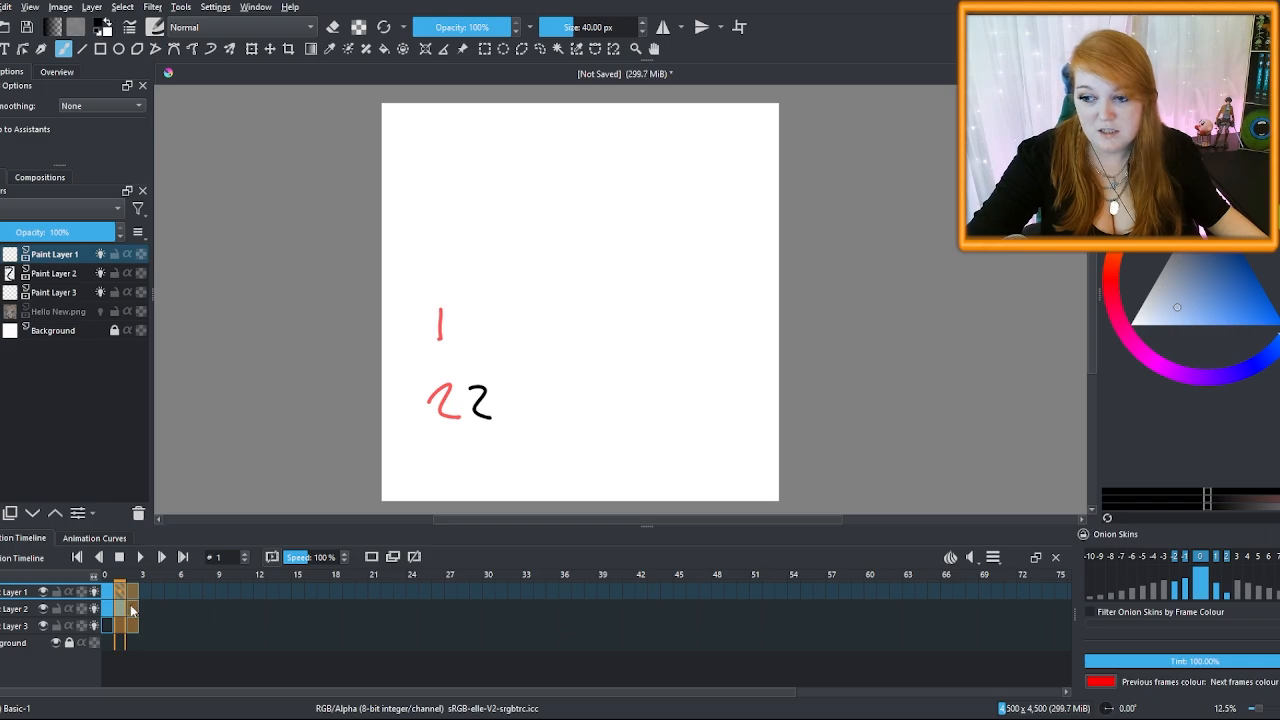
{"action": "left_click", "coordinate": [134, 676]}
{"action": "left_click", "coordinate": [134, 629]}
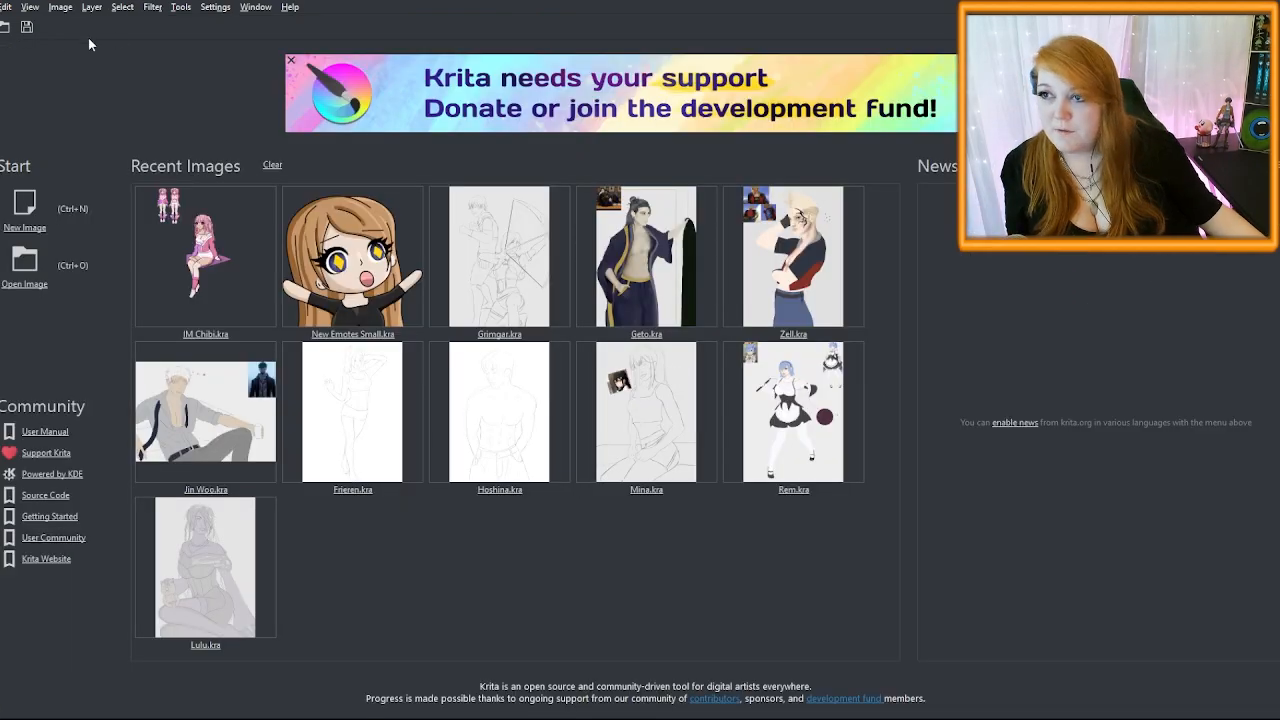
Open Animate Test.kra and scale Pat.png up with the Transform tool to fill the canvas
{"action": "left_click", "coordinate": [25, 210]}
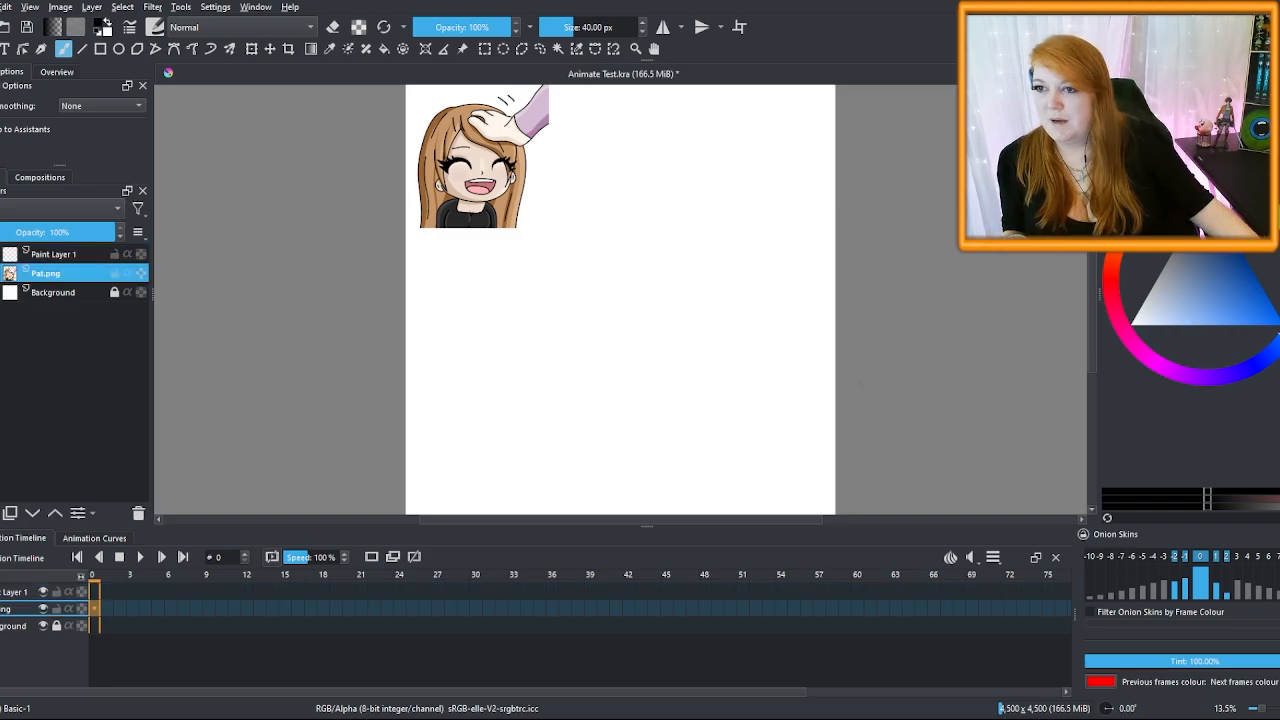
{"action": "left_click", "coordinate": [251, 48]}
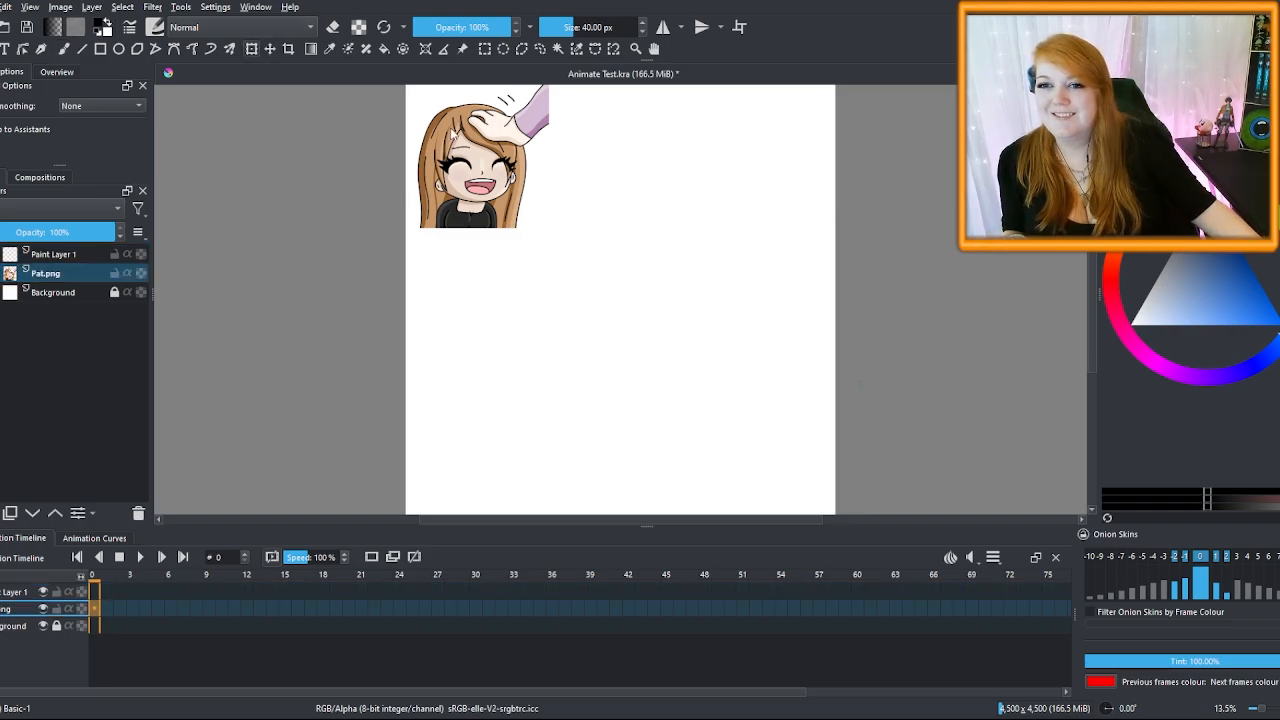
{"action": "left_click_drag", "start_coordinate": [551, 225], "coordinate": [763, 494]}
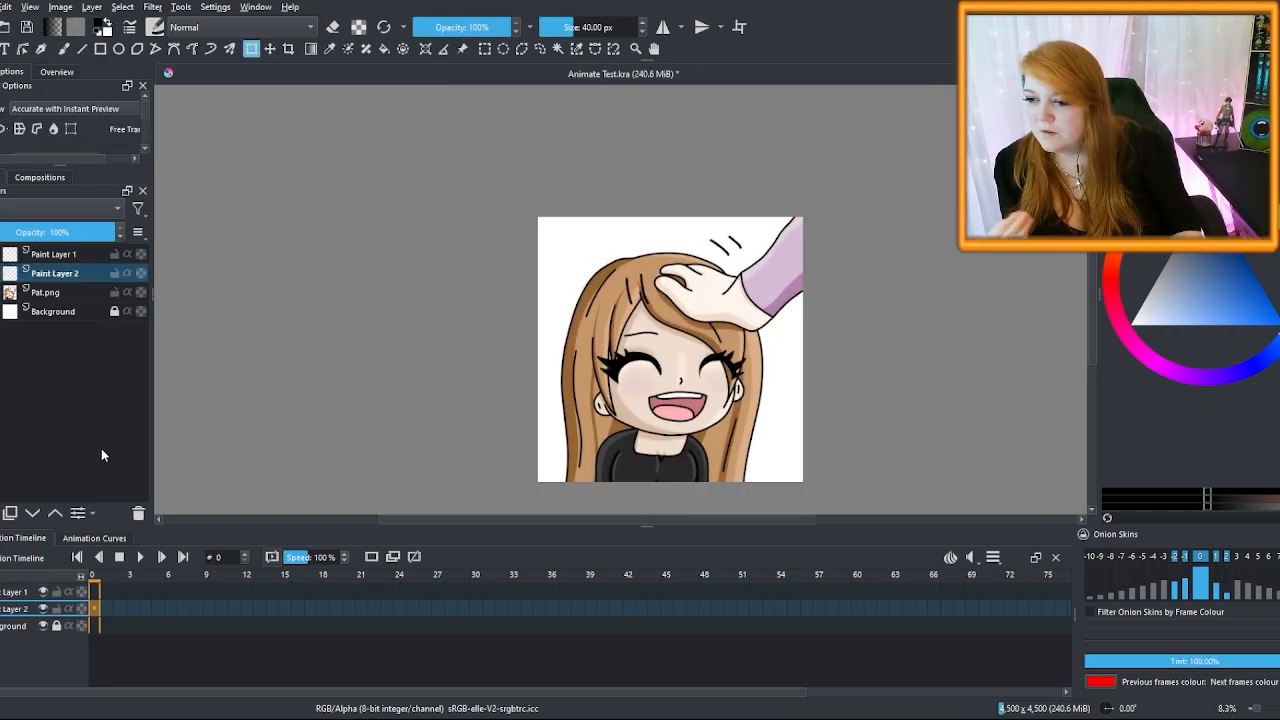
{"action": "left_click", "coordinate": [172, 622]}
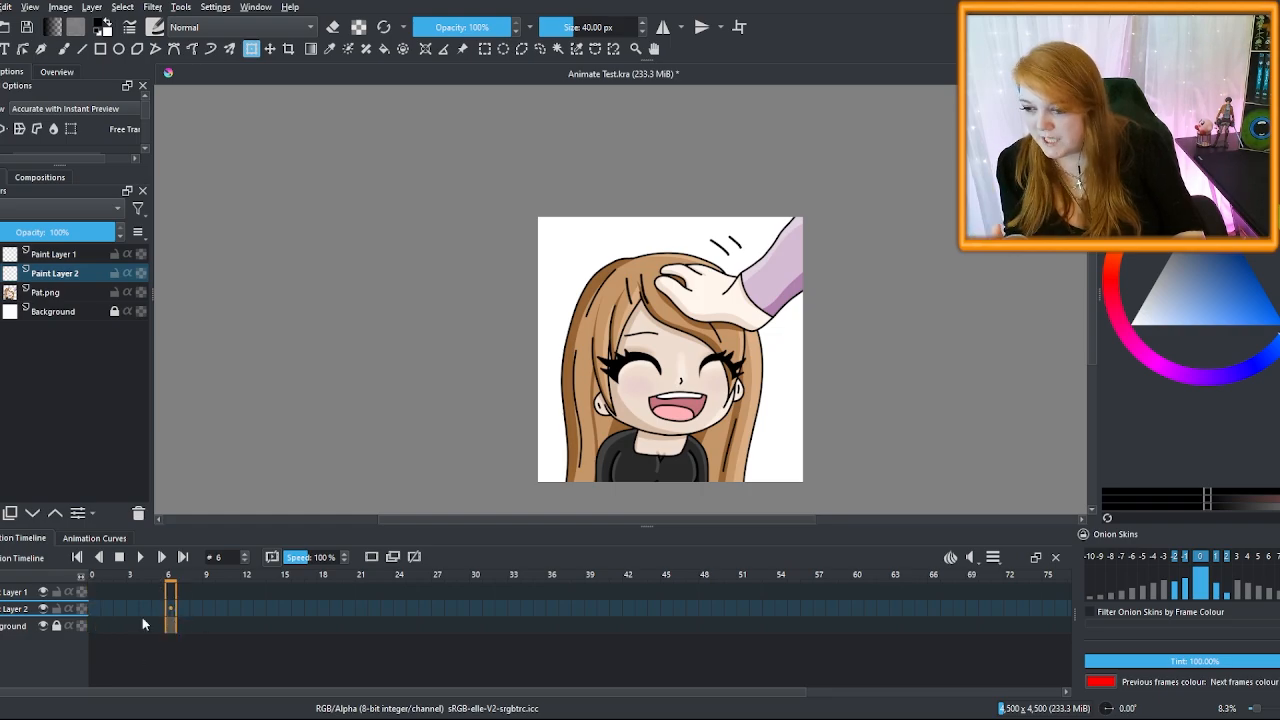
Add a blank keyframe at frame 0 and turn on onion skin for Paint Layer 1
{"action": "left_click", "coordinate": [99, 601]}
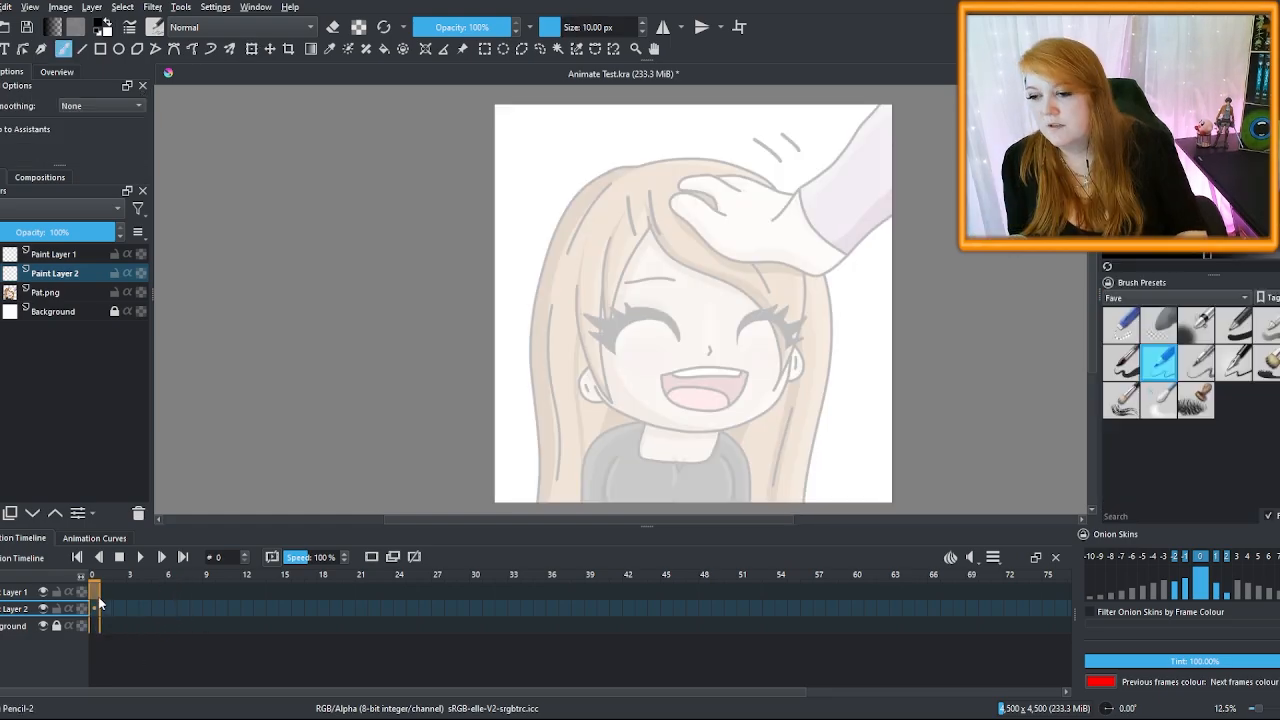
{"action": "left_click", "coordinate": [374, 556]}
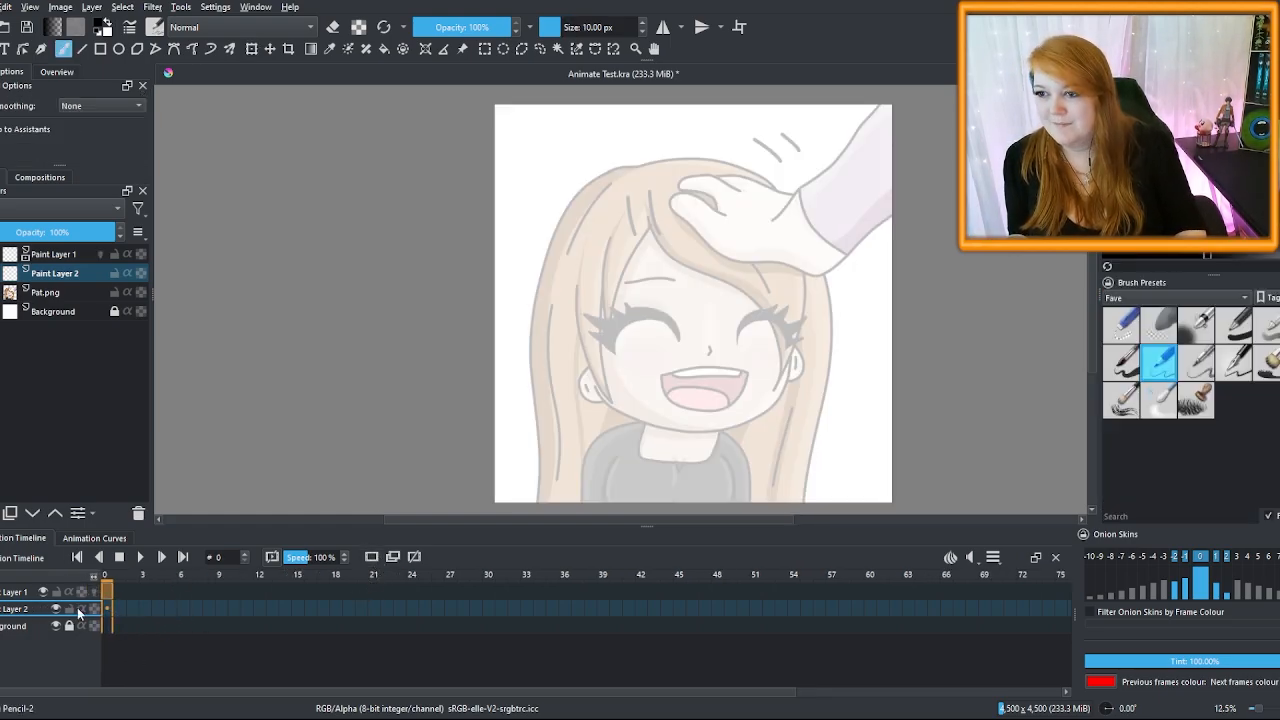
{"action": "left_click", "coordinate": [99, 254]}
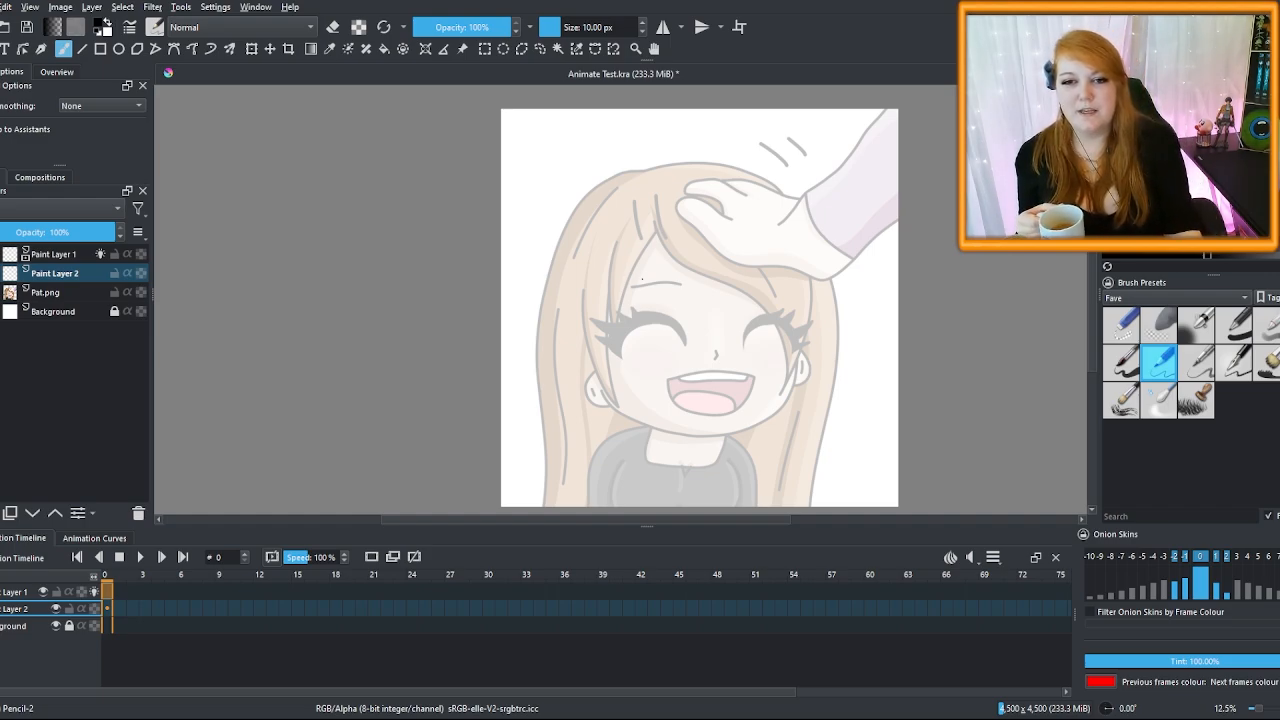
Sketch a rough head circle and a guide line across the character's face
{"action": "left_click_drag", "start_coordinate": [614, 372], "coordinate": [706, 200]}
{"action": "left_click_drag", "start_coordinate": [716, 348], "coordinate": [602, 316]}
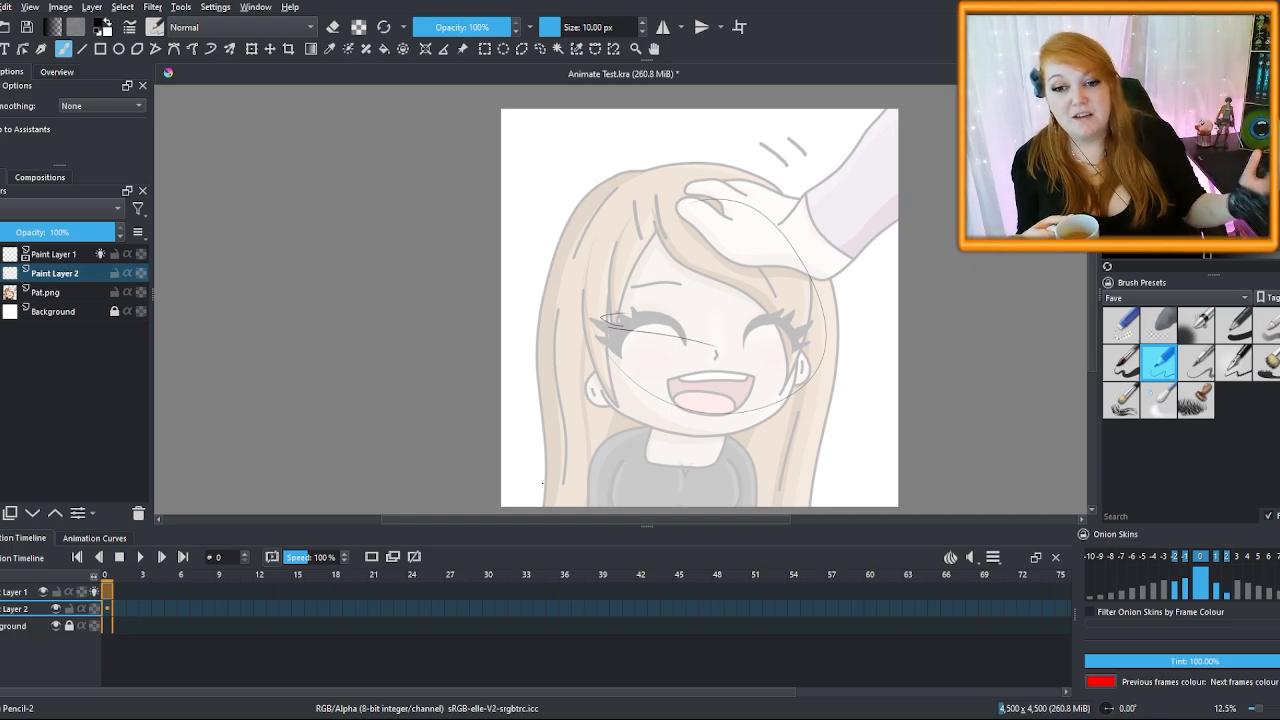
{"action": "scroll", "coordinate": [757, 421], "scroll_direction": "down", "scroll_amount": 1}
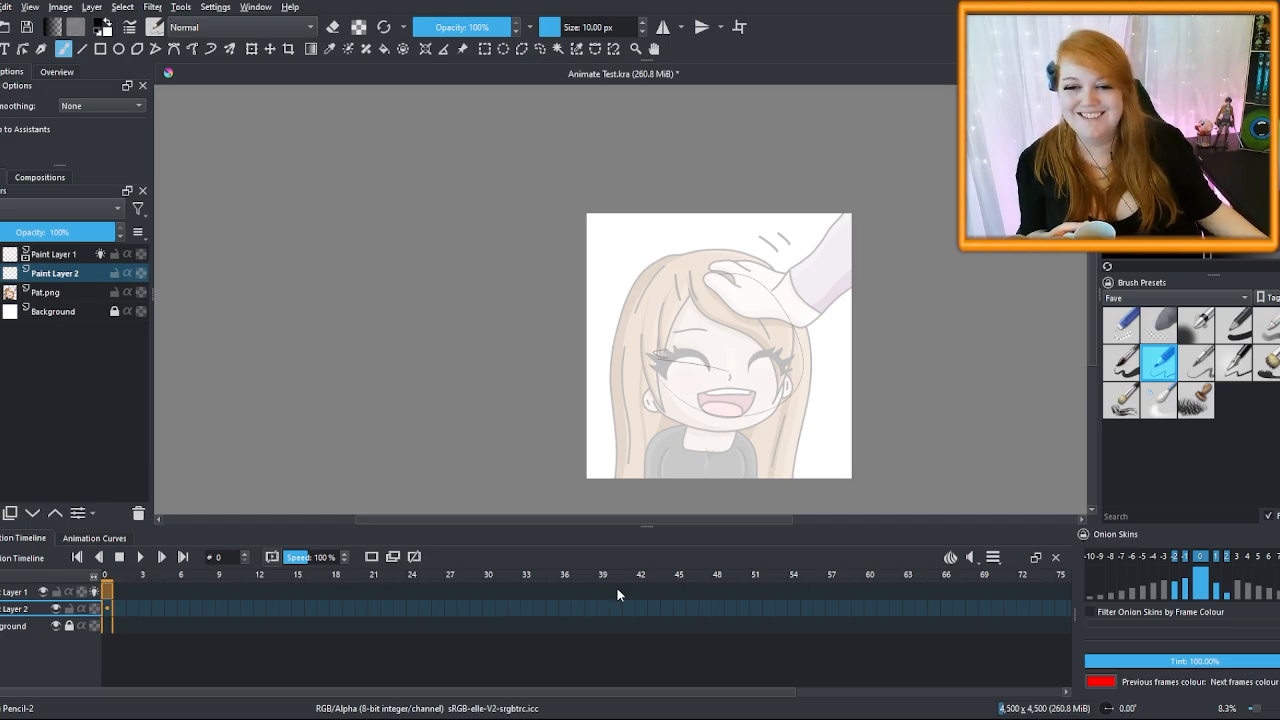
{"action": "scroll", "coordinate": [594, 409], "scroll_direction": "up", "scroll_amount": 2}
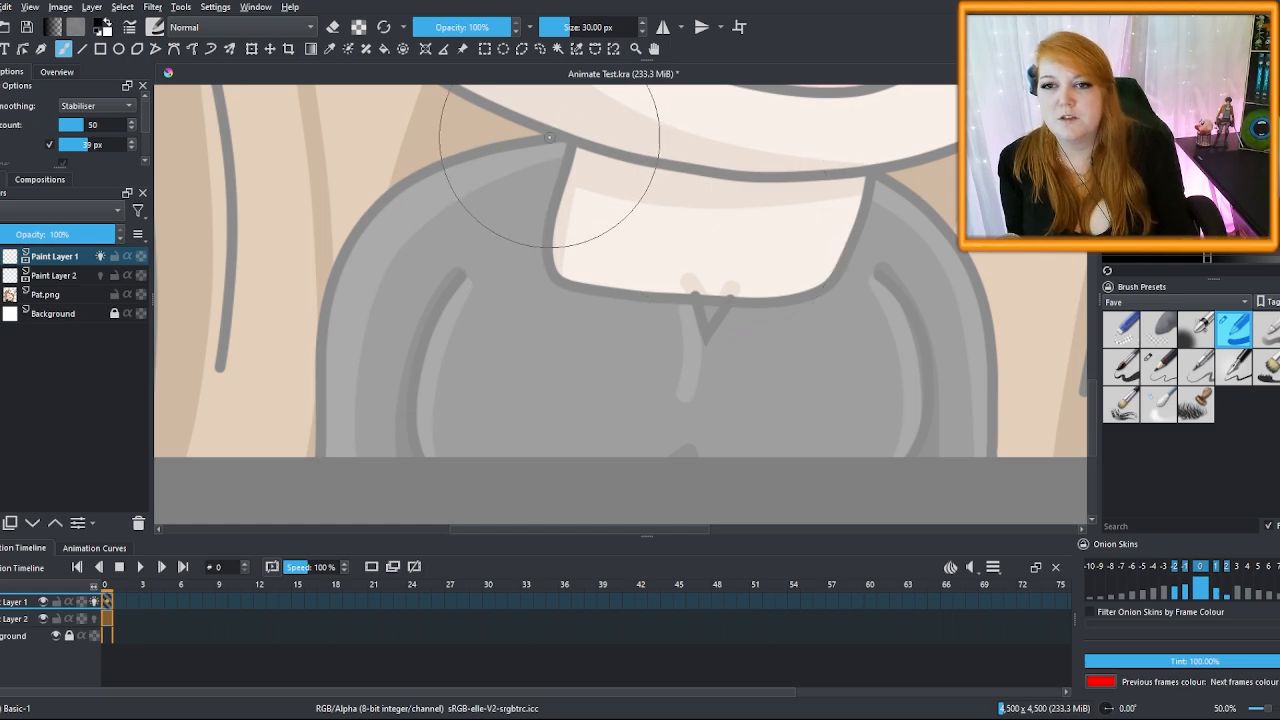
Ink the left shoulder line and sleeve folds, mirroring the canvas view partway
{"action": "mouse_move", "coordinate": [549, 137]}
{"action": "left_mouse_down"}
{"action": "mouse_move", "coordinate": [505, 130]}
{"action": "mouse_move", "coordinate": [329, 430]}
{"action": "left_mouse_up"}
{"action": "key", "text": "ctrl+z"}
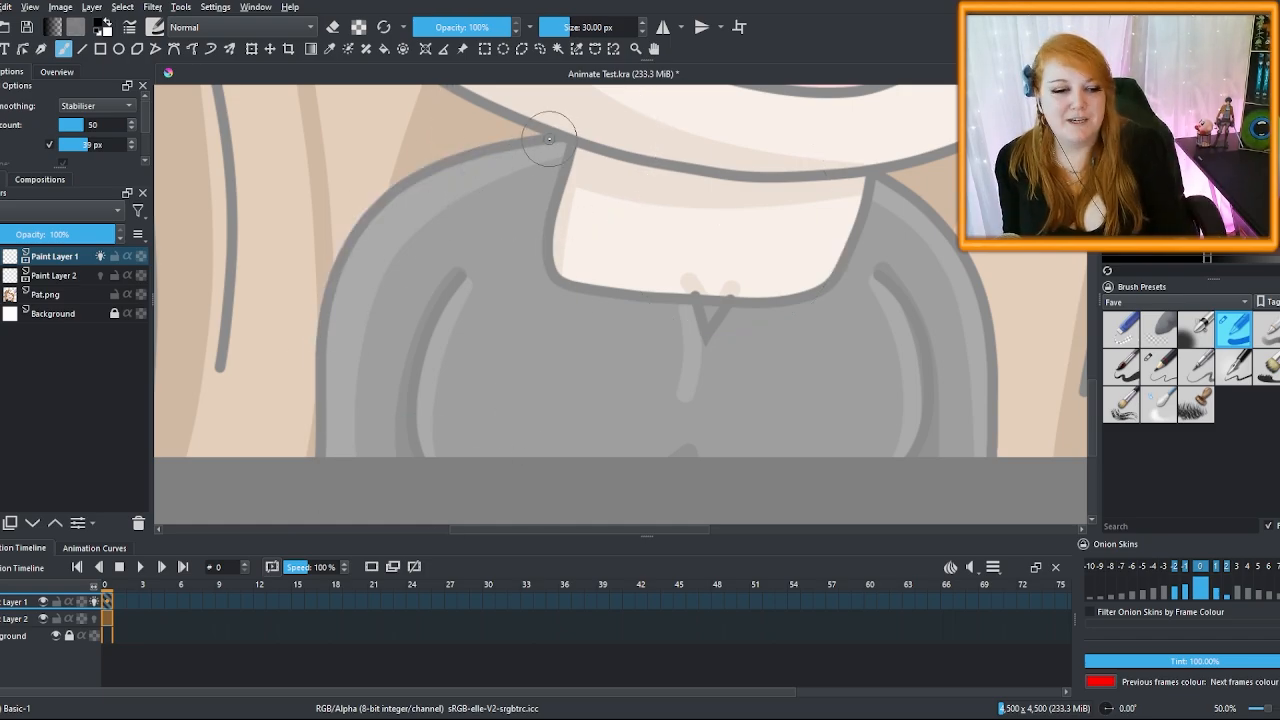
{"action": "mouse_move", "coordinate": [554, 138]}
{"action": "left_mouse_down"}
{"action": "mouse_move", "coordinate": [340, 250]}
{"action": "mouse_move", "coordinate": [321, 468]}
{"action": "left_mouse_up"}
{"action": "mouse_move", "coordinate": [460, 275]}
{"action": "left_mouse_down"}
{"action": "mouse_move", "coordinate": [409, 441]}
{"action": "mouse_move", "coordinate": [418, 468]}
{"action": "left_mouse_up"}
{"action": "left_click", "coordinate": [57, 72]}
{"action": "left_click", "coordinate": [84, 155]}
{"action": "mouse_move", "coordinate": [362, 176]}
{"action": "left_mouse_down"}
{"action": "mouse_move", "coordinate": [318, 207]}
{"action": "mouse_move", "coordinate": [248, 405]}
{"action": "mouse_move", "coordinate": [250, 447]}
{"action": "left_mouse_up"}
{"action": "mouse_move", "coordinate": [365, 275]}
{"action": "left_mouse_down"}
{"action": "mouse_move", "coordinate": [326, 342]}
{"action": "mouse_move", "coordinate": [328, 456]}
{"action": "left_mouse_up"}
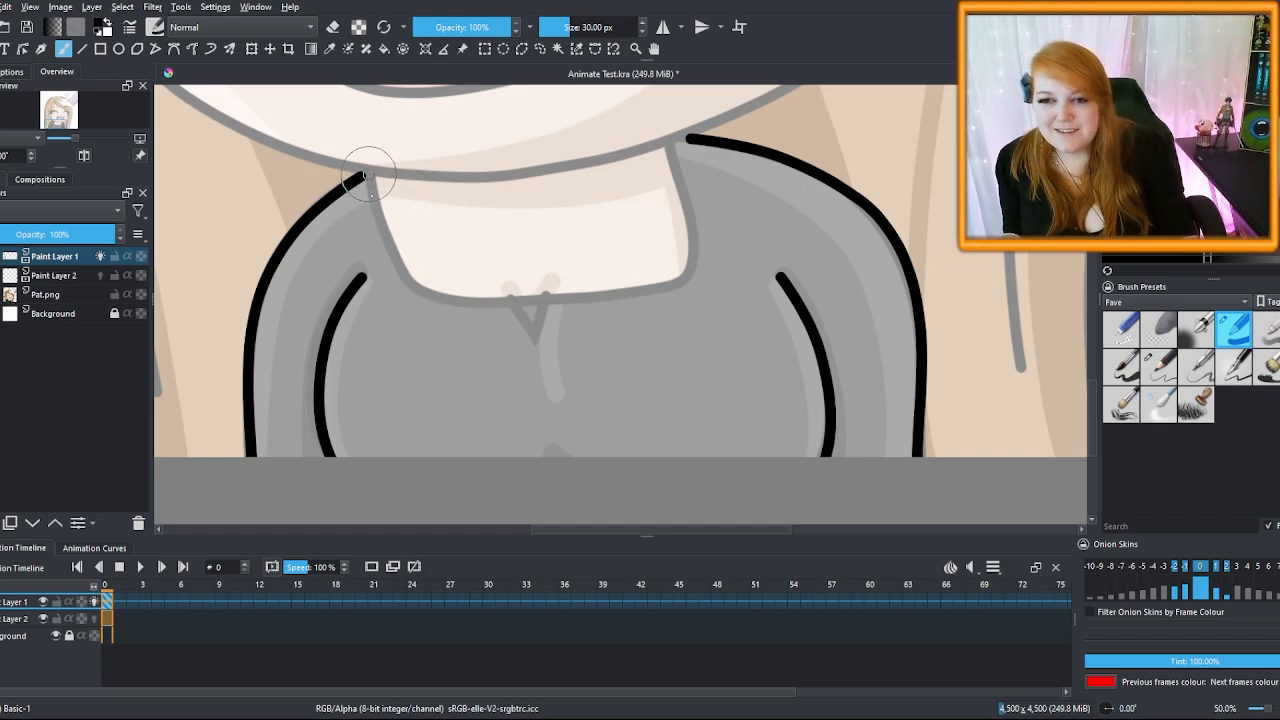
Ink the collar line from the top of the sleeve, redoing two failed attempts
{"action": "mouse_move", "coordinate": [366, 176]}
{"action": "left_mouse_down"}
{"action": "mouse_move", "coordinate": [397, 264]}
{"action": "mouse_move", "coordinate": [428, 298]}
{"action": "mouse_move", "coordinate": [496, 308]}
{"action": "mouse_move", "coordinate": [671, 299]}
{"action": "left_mouse_up"}
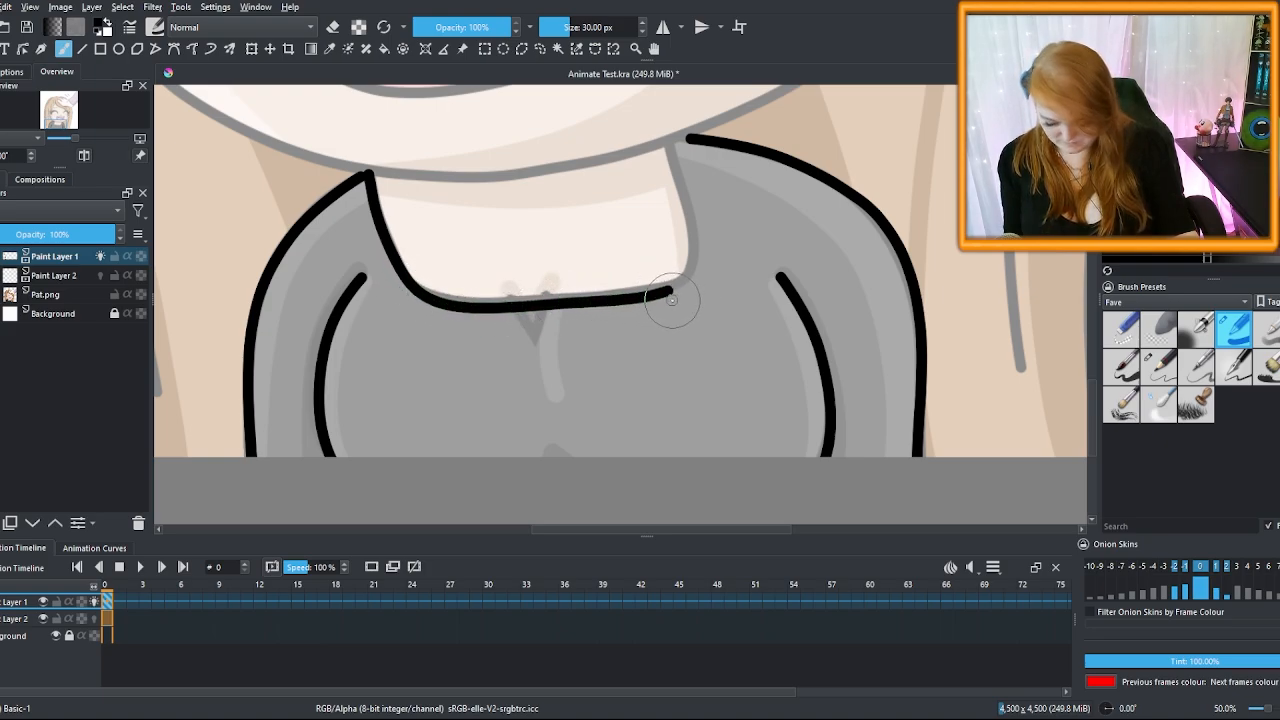
{"action": "key", "text": "ctrl+z"}
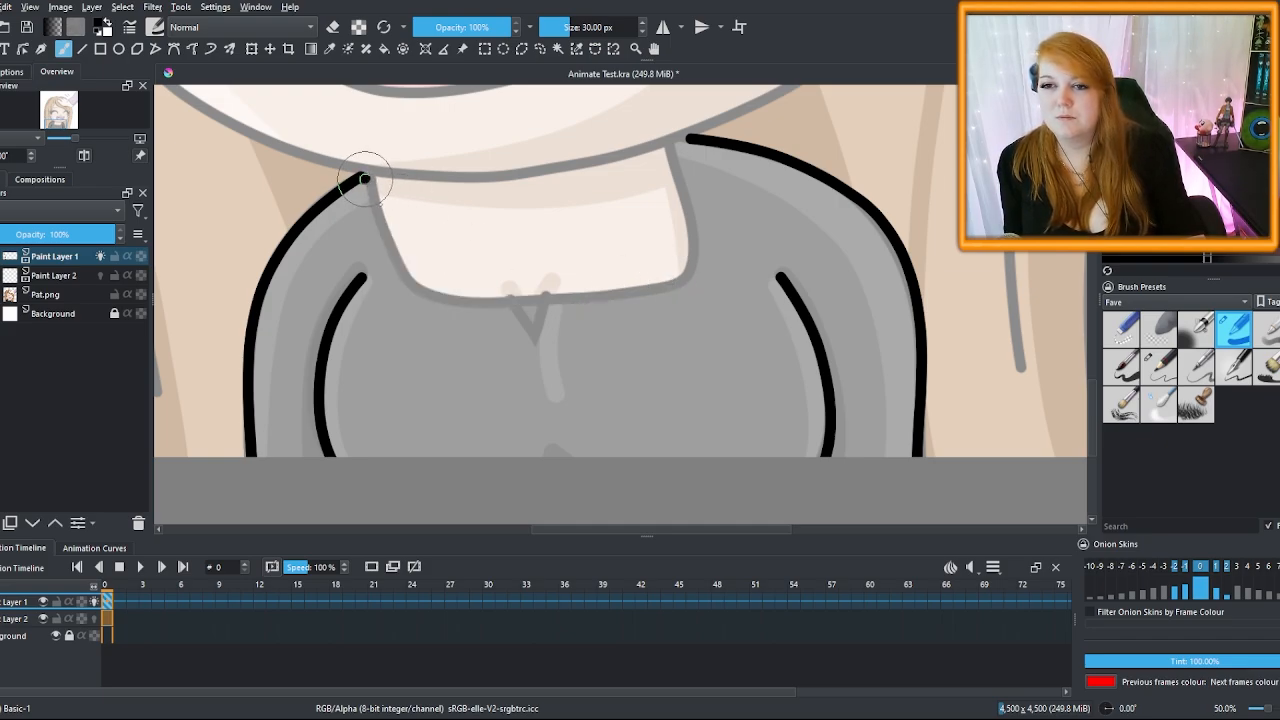
{"action": "left_click_drag", "start_coordinate": [365, 178], "coordinate": [445, 262]}
{"action": "key", "text": "ctrl+z"}
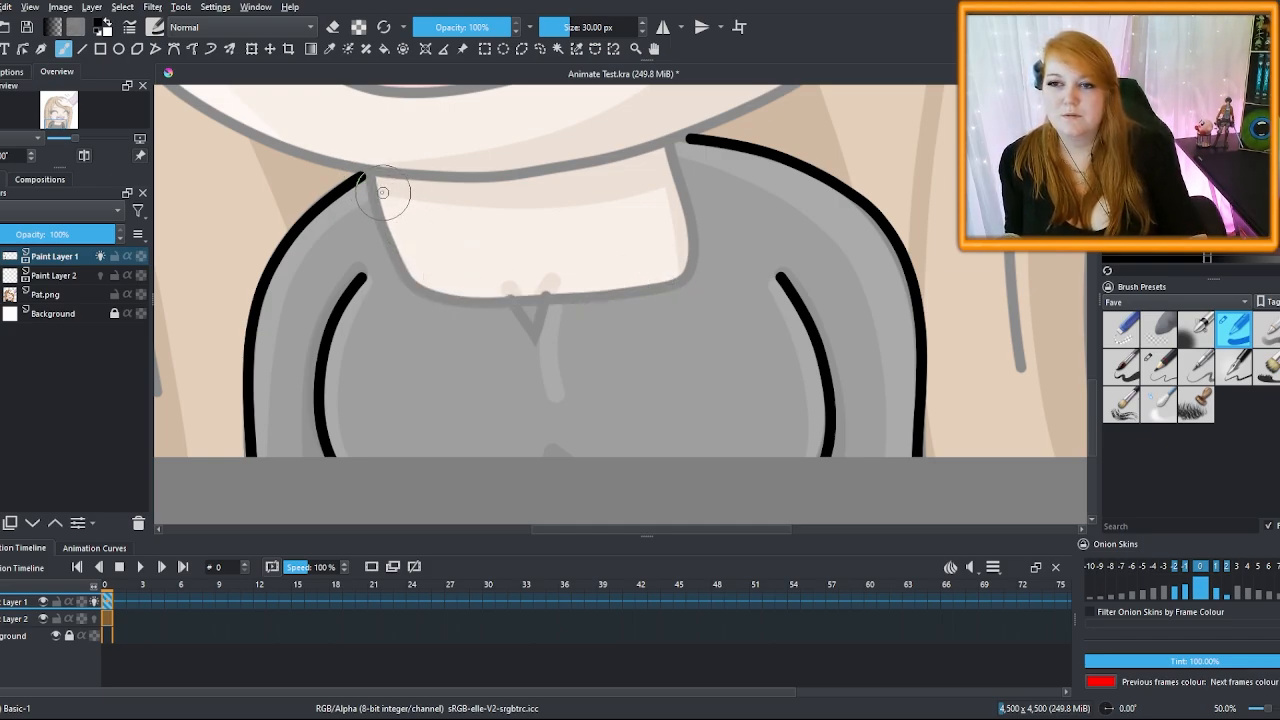
{"action": "mouse_move", "coordinate": [363, 177]}
{"action": "left_mouse_down"}
{"action": "mouse_move", "coordinate": [422, 278]}
{"action": "mouse_move", "coordinate": [536, 340]}
{"action": "mouse_move", "coordinate": [585, 328]}
{"action": "mouse_move", "coordinate": [680, 252]}
{"action": "mouse_move", "coordinate": [690, 139]}
{"action": "left_mouse_up"}
{"action": "scroll", "coordinate": [703, 138], "scroll_direction": "down", "scroll_amount": 5}
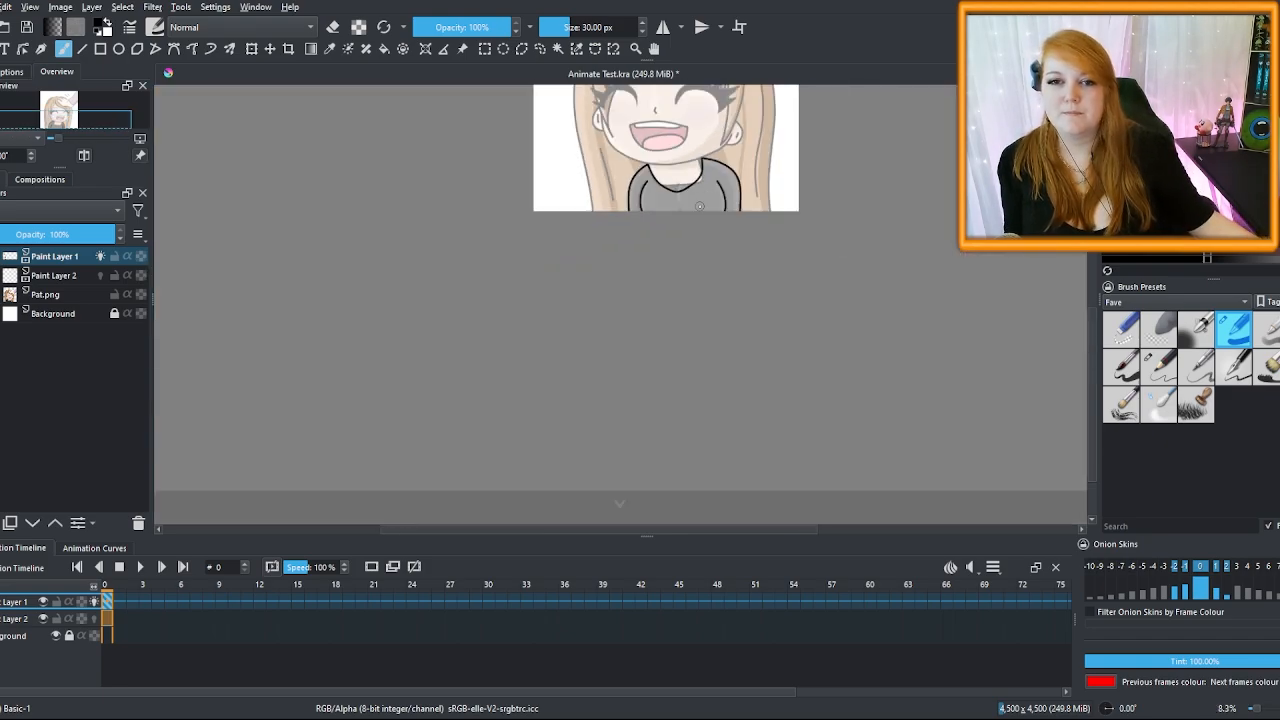
{"action": "scroll", "coordinate": [680, 167], "scroll_direction": "up", "scroll_amount": 5}
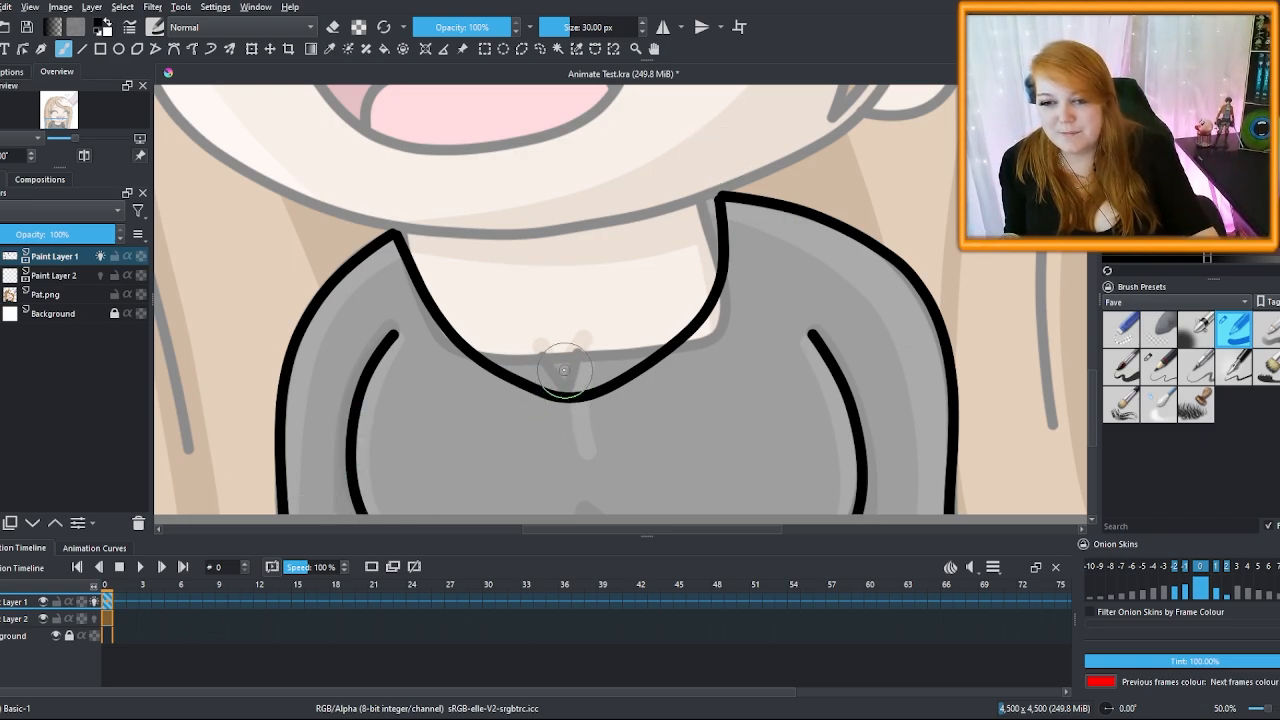
Ink the collar's V-shaped crease, a line down the face side and a stroke near the ear
{"action": "left_click_drag", "start_coordinate": [550, 363], "coordinate": [568, 396]}
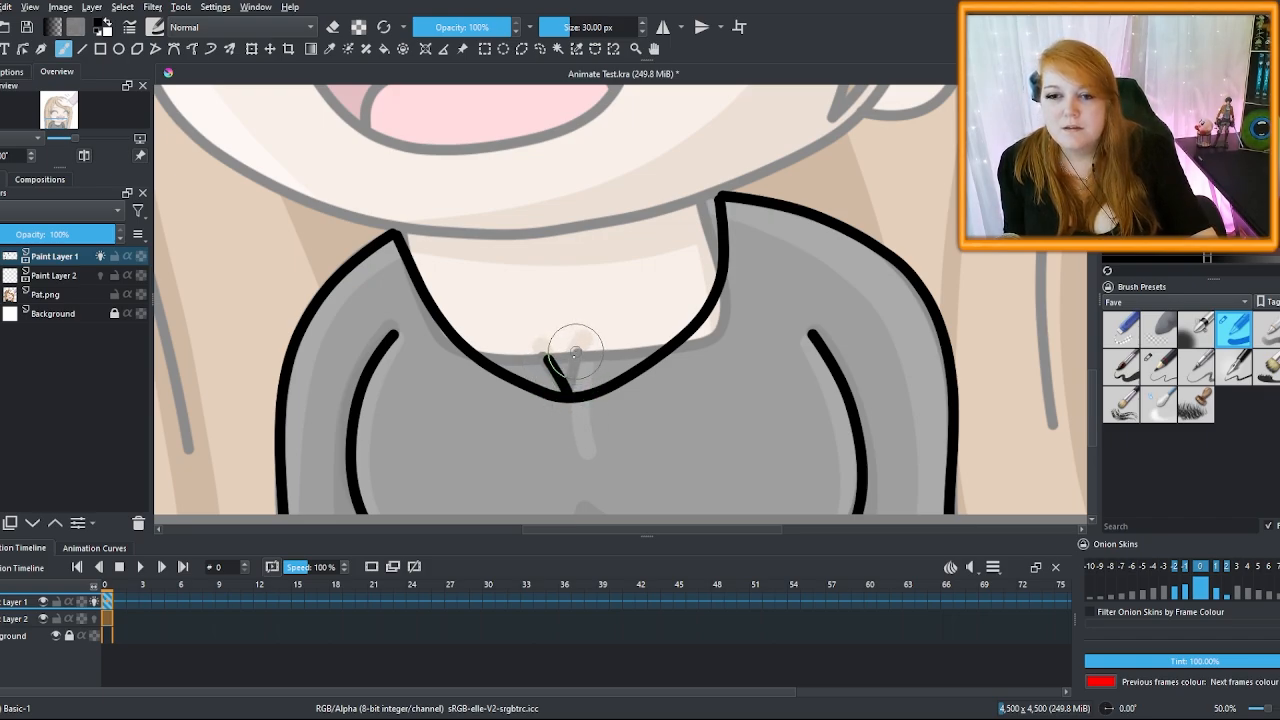
{"action": "left_click_drag", "start_coordinate": [577, 348], "coordinate": [568, 394]}
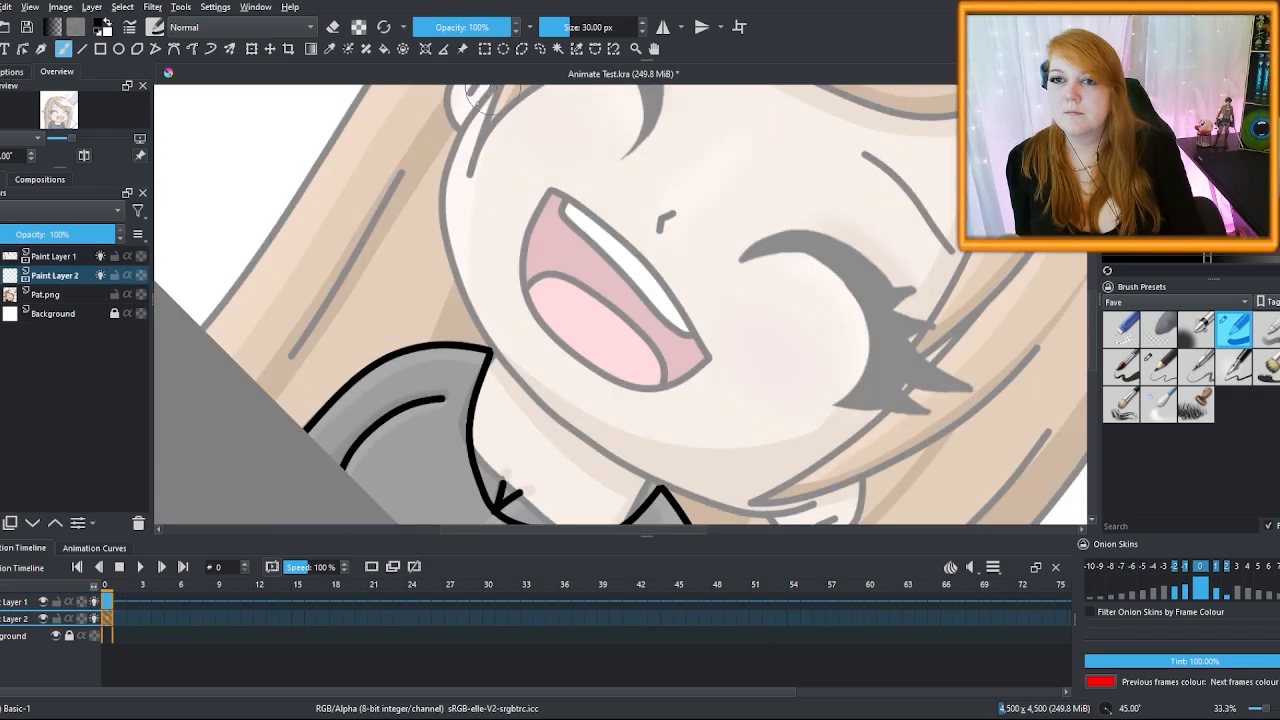
{"action": "mouse_move", "coordinate": [488, 88]}
{"action": "left_mouse_down"}
{"action": "mouse_move", "coordinate": [435, 240]}
{"action": "mouse_move", "coordinate": [635, 490]}
{"action": "mouse_move", "coordinate": [790, 522]}
{"action": "left_mouse_up"}
{"action": "mouse_move", "coordinate": [371, 218]}
{"action": "left_mouse_down"}
{"action": "mouse_move", "coordinate": [337, 283]}
{"action": "mouse_move", "coordinate": [340, 318]}
{"action": "mouse_move", "coordinate": [360, 345]}
{"action": "mouse_move", "coordinate": [398, 358]}
{"action": "left_mouse_up"}
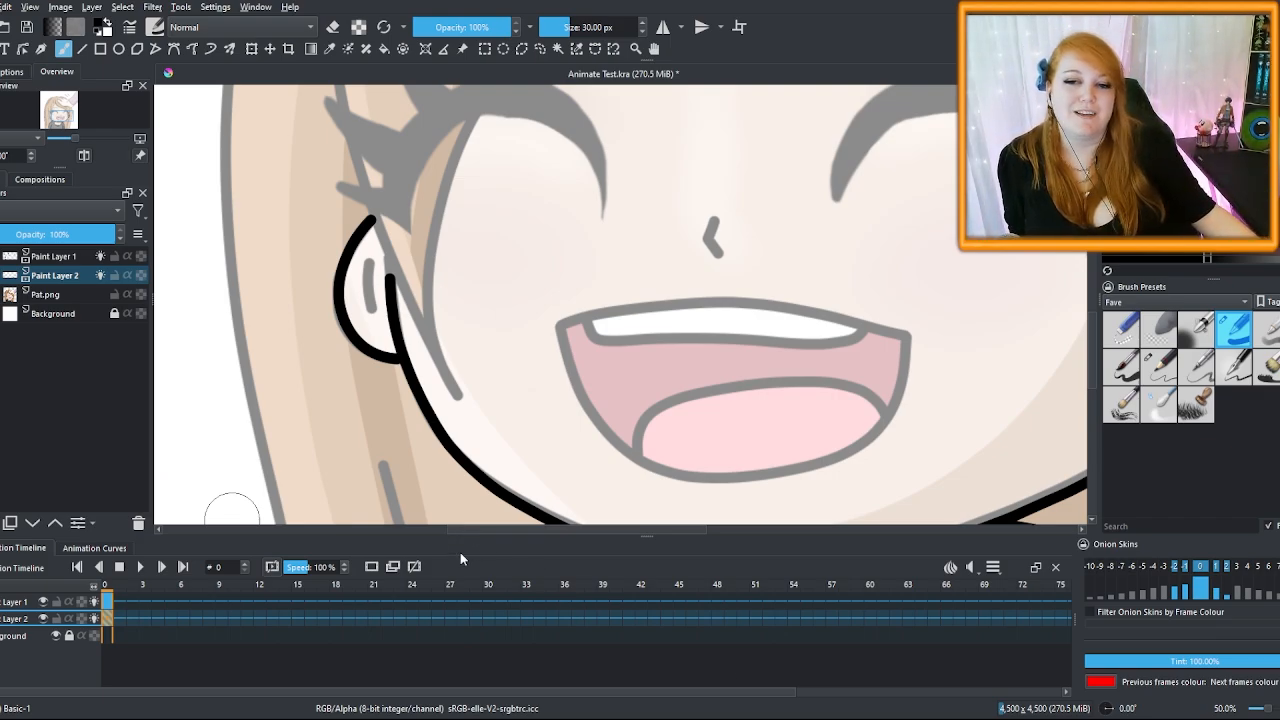
Ink the long hair outline and strands on the right side of the hair
{"action": "mouse_move", "coordinate": [560, 440]}
{"action": "left_mouse_down"}
{"action": "mouse_move", "coordinate": [722, 232]}
{"action": "mouse_move", "coordinate": [832, 150]}
{"action": "mouse_move", "coordinate": [896, 380]}
{"action": "left_mouse_up"}
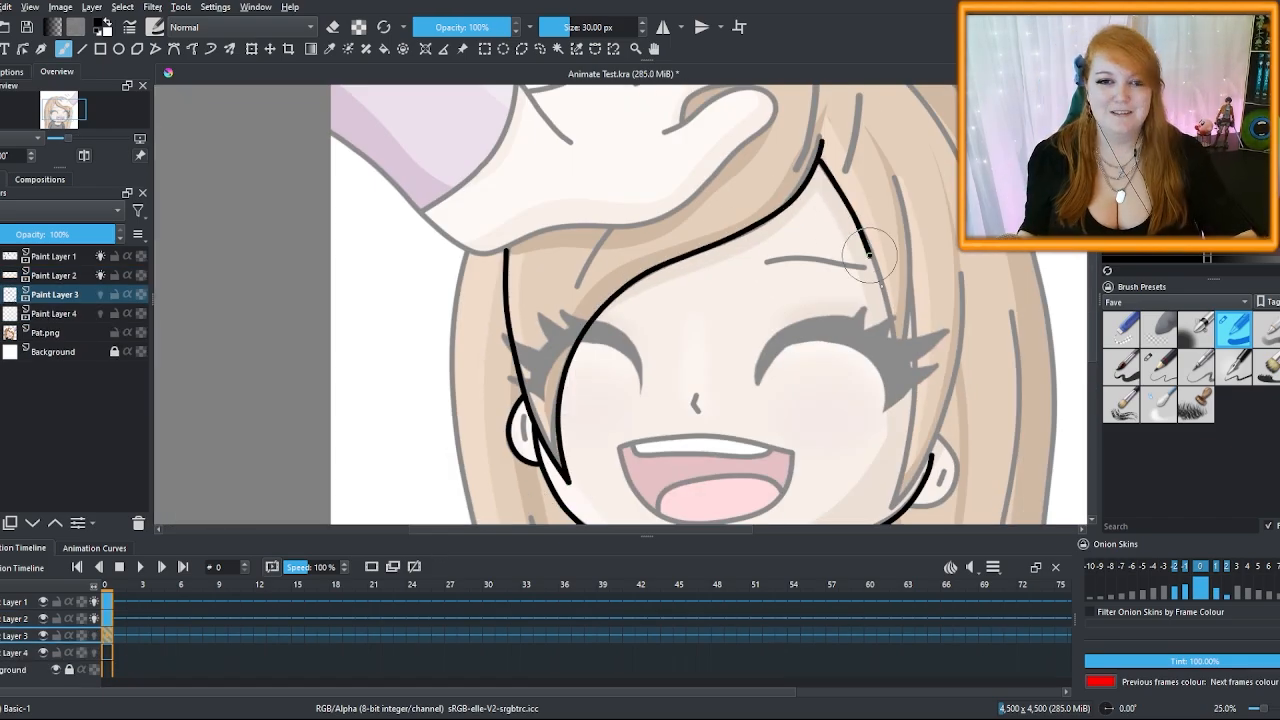
{"action": "left_click_drag", "start_coordinate": [895, 178], "coordinate": [896, 380]}
{"action": "left_click_drag", "start_coordinate": [1091, 346], "coordinate": [1091, 359]}
{"action": "left_click_drag", "start_coordinate": [911, 225], "coordinate": [893, 455]}
{"action": "key", "text": "m"}
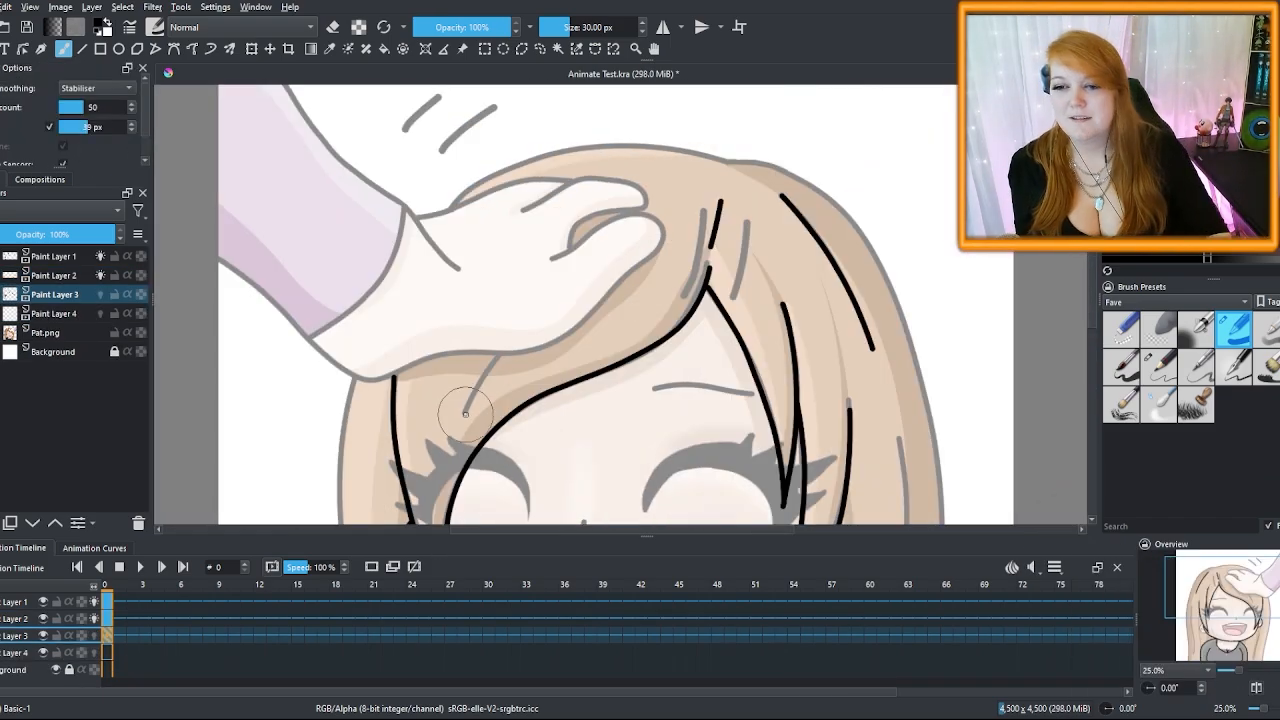
Ink the fringe and head-top strokes, redrawing the short fringe stroke longer
{"action": "mouse_move", "coordinate": [700, 292]}
{"action": "left_mouse_down"}
{"action": "mouse_move", "coordinate": [493, 447]}
{"action": "mouse_move", "coordinate": [498, 352]}
{"action": "left_mouse_up"}
{"action": "key", "text": "ctrl+z"}
{"action": "key", "text": "ctrl+shift+z"}
{"action": "key", "text": "ctrl+z"}
{"action": "left_click_drag", "start_coordinate": [463, 412], "coordinate": [556, 276]}
{"action": "left_click_drag", "start_coordinate": [620, 260], "coordinate": [729, 229]}
{"action": "left_click_drag", "start_coordinate": [837, 130], "coordinate": [614, 145]}
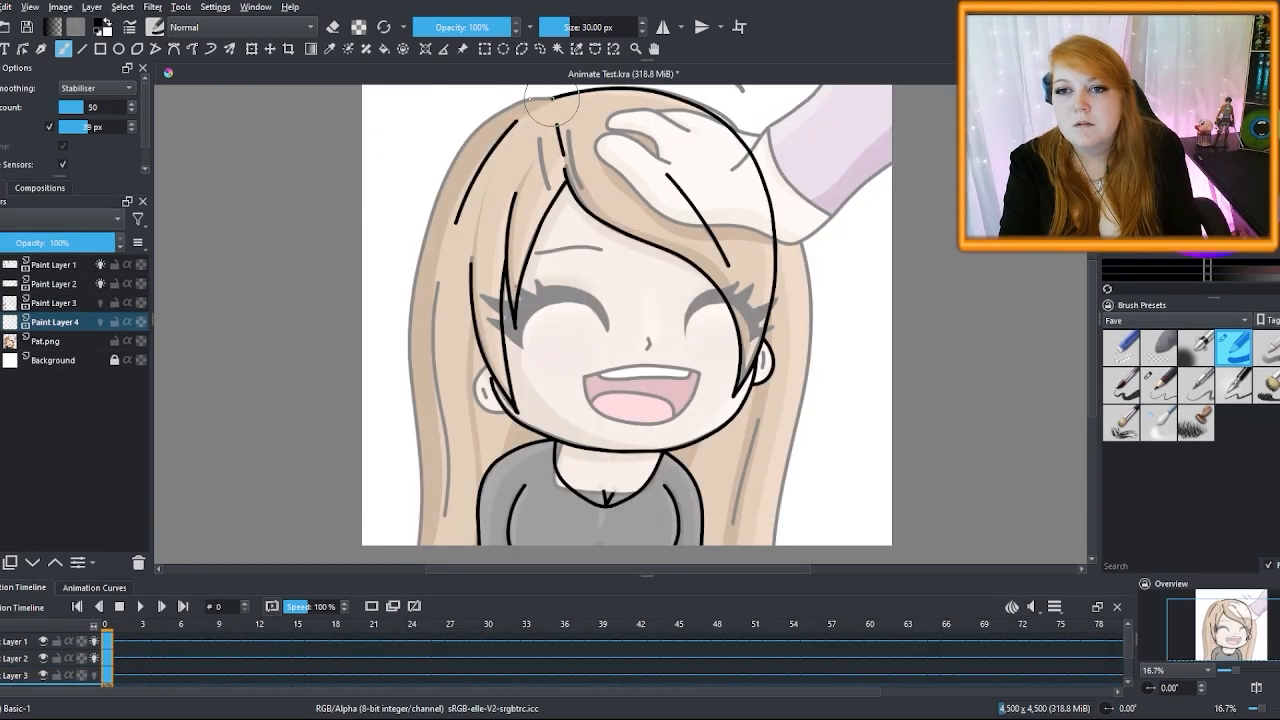
Ink the left hair outline, flipping the canvas view to check the lines
{"action": "mouse_move", "coordinate": [474, 152]}
{"action": "left_mouse_down"}
{"action": "mouse_move", "coordinate": [438, 396]}
{"action": "mouse_move", "coordinate": [390, 545]}
{"action": "left_mouse_up"}
{"action": "key", "text": "m"}
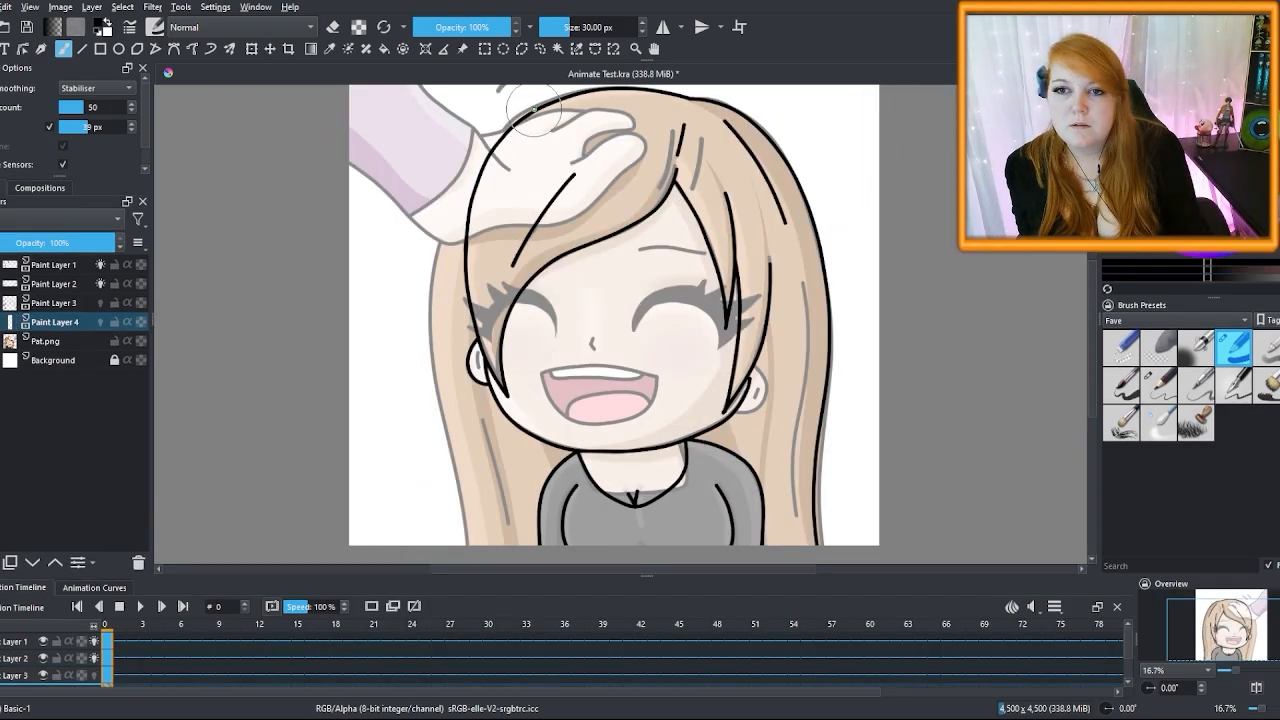
{"action": "mouse_move", "coordinate": [535, 115]}
{"action": "left_mouse_down"}
{"action": "mouse_move", "coordinate": [423, 329]}
{"action": "mouse_move", "coordinate": [460, 540]}
{"action": "left_mouse_up"}
{"action": "key", "text": "m"}
{"action": "left_click_drag", "start_coordinate": [480, 280], "coordinate": [415, 520]}
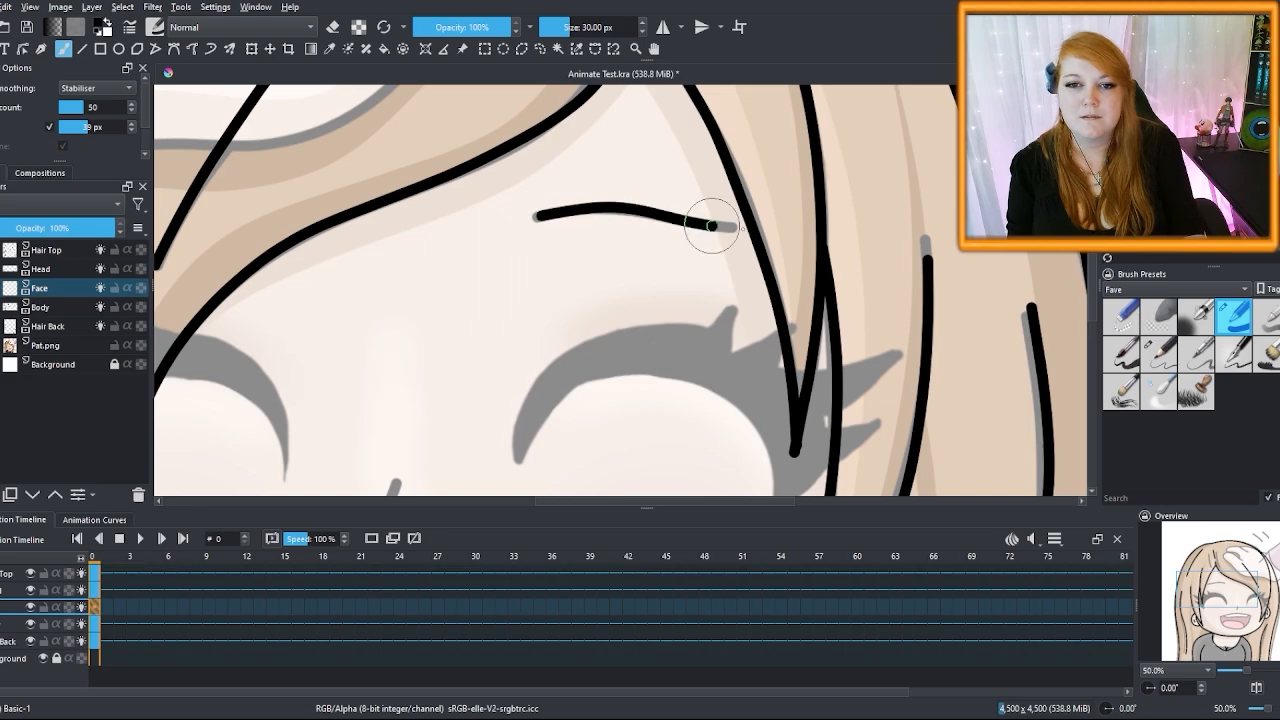
Ink the curve of the left closed eye and its zigzag lashes
{"action": "mouse_move", "coordinate": [710, 127]}
{"action": "left_mouse_down"}
{"action": "mouse_move", "coordinate": [586, 179]}
{"action": "mouse_move", "coordinate": [544, 289]}
{"action": "mouse_move", "coordinate": [582, 426]}
{"action": "mouse_move", "coordinate": [697, 479]}
{"action": "left_mouse_up"}
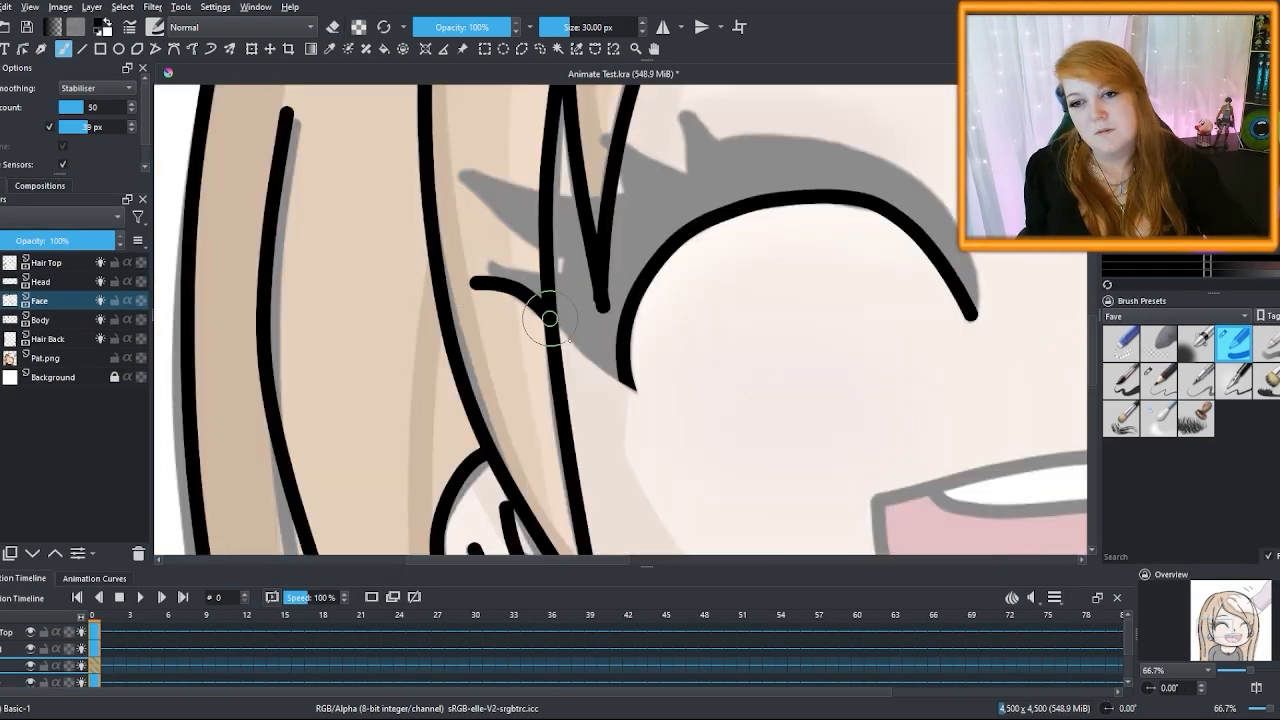
{"action": "mouse_move", "coordinate": [620, 380]}
{"action": "left_mouse_down"}
{"action": "mouse_move", "coordinate": [486, 280]}
{"action": "mouse_move", "coordinate": [560, 275]}
{"action": "left_mouse_up"}
{"action": "left_click_drag", "start_coordinate": [445, 165], "coordinate": [570, 273]}
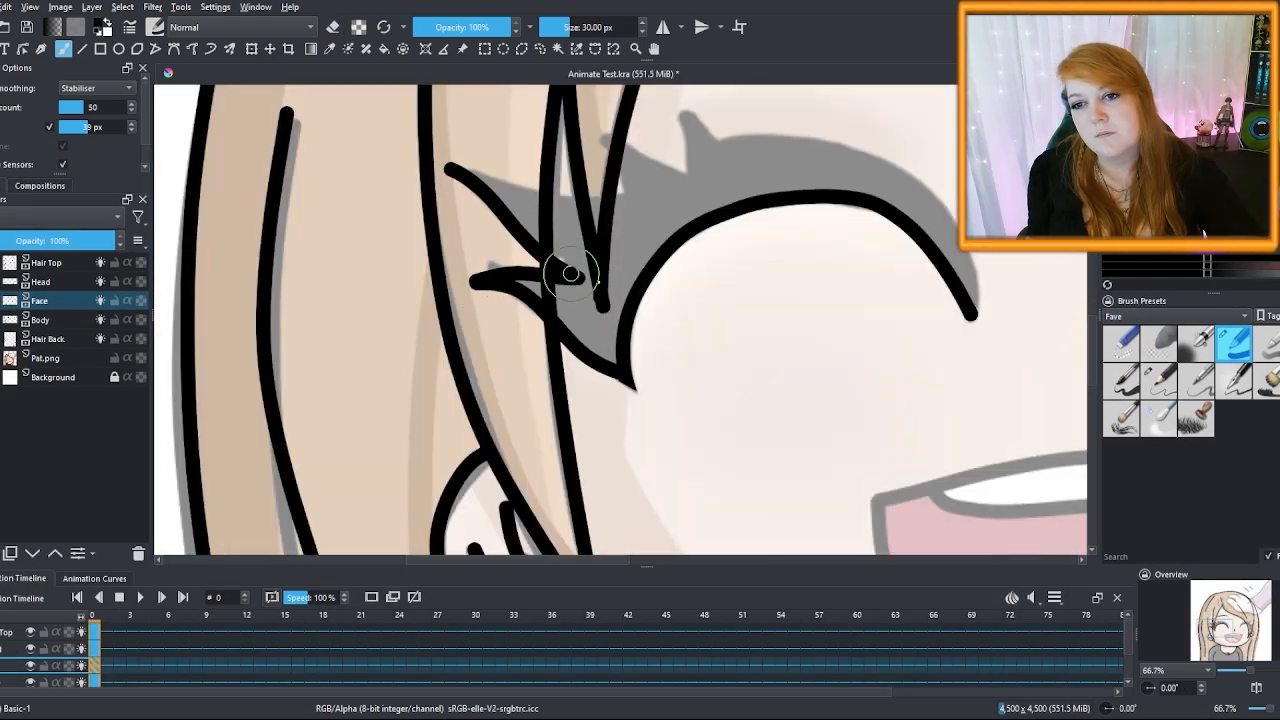
{"action": "mouse_move", "coordinate": [445, 160]}
{"action": "left_mouse_down"}
{"action": "mouse_move", "coordinate": [628, 203]}
{"action": "mouse_move", "coordinate": [585, 126]}
{"action": "mouse_move", "coordinate": [671, 157]}
{"action": "left_mouse_up"}
{"action": "left_click_drag", "start_coordinate": [671, 157], "coordinate": [720, 95]}
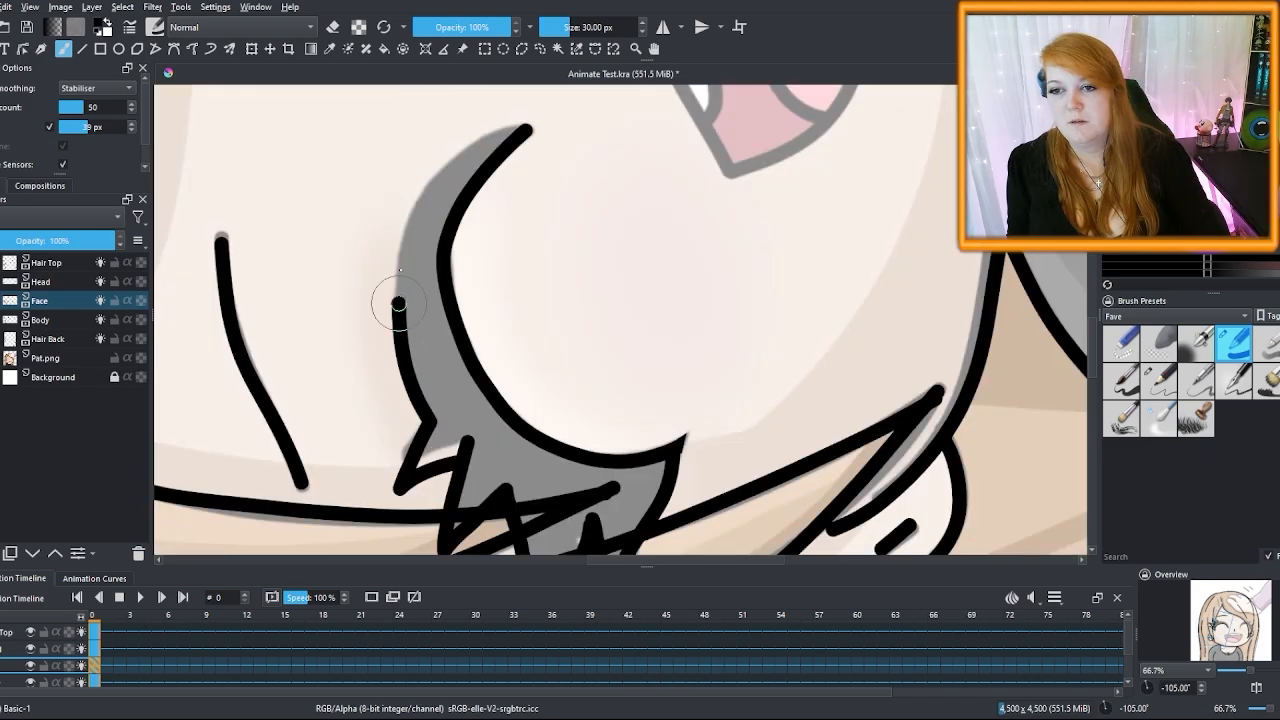
{"action": "left_click_drag", "start_coordinate": [398, 303], "coordinate": [527, 131]}
Turn off smoothing and fill the lash crescent and lower lash gaps solid black with a smaller brush
{"action": "left_click", "coordinate": [95, 88]}
{"action": "left_click", "coordinate": [88, 45]}
{"action": "mouse_move", "coordinate": [478, 168]}
{"action": "left_mouse_down"}
{"action": "mouse_move", "coordinate": [448, 446]}
{"action": "mouse_move", "coordinate": [652, 480]}
{"action": "mouse_move", "coordinate": [590, 510]}
{"action": "left_mouse_up"}
{"action": "left_click", "coordinate": [565, 27]}
{"action": "left_click_drag", "start_coordinate": [678, 453], "coordinate": [673, 478]}
{"action": "left_click_drag", "start_coordinate": [1093, 338], "coordinate": [1093, 355]}
{"action": "mouse_move", "coordinate": [575, 400]}
{"action": "left_mouse_down"}
{"action": "mouse_move", "coordinate": [558, 448]}
{"action": "mouse_move", "coordinate": [618, 406]}
{"action": "left_mouse_up"}
{"action": "left_click_drag", "start_coordinate": [620, 462], "coordinate": [630, 500]}
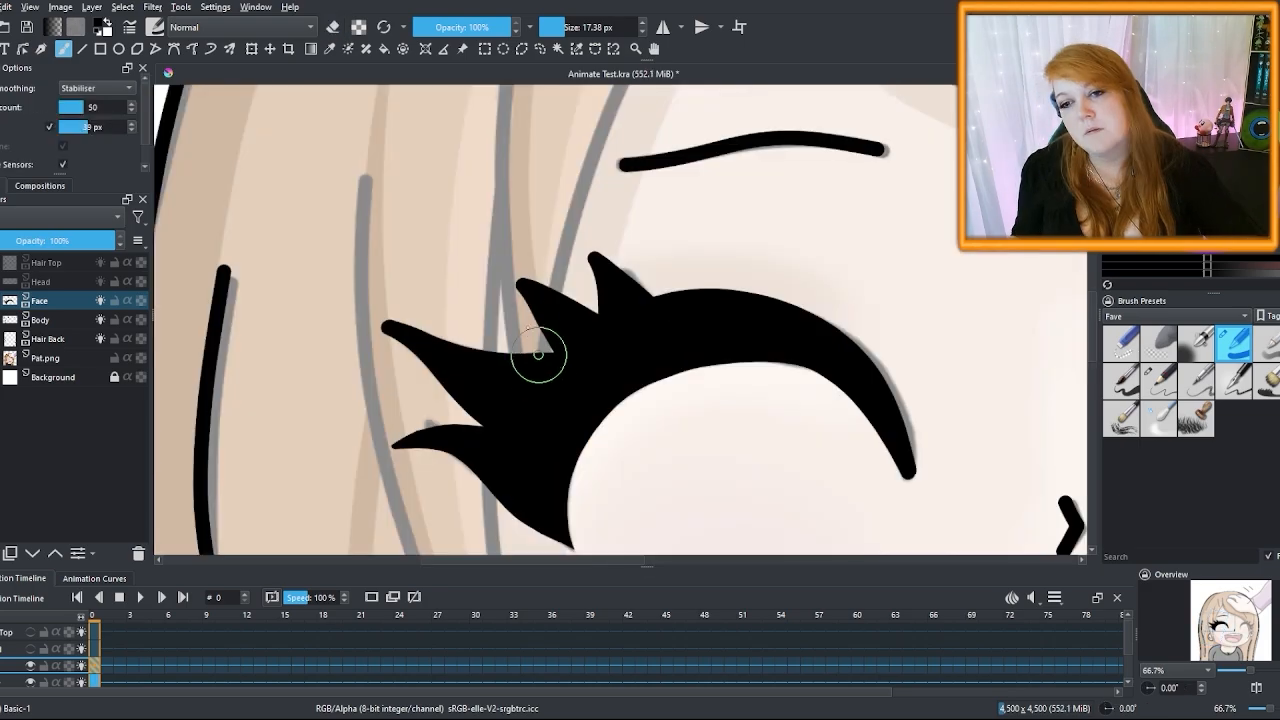
Draw an extra lash spike and fill it solid black
{"action": "left_click_drag", "start_coordinate": [538, 355], "coordinate": [493, 255]}
{"action": "left_click_drag", "start_coordinate": [493, 255], "coordinate": [573, 397]}
{"action": "left_click", "coordinate": [95, 88]}
{"action": "left_click", "coordinate": [88, 45]}
{"action": "left_click_drag", "start_coordinate": [515, 275], "coordinate": [554, 358]}
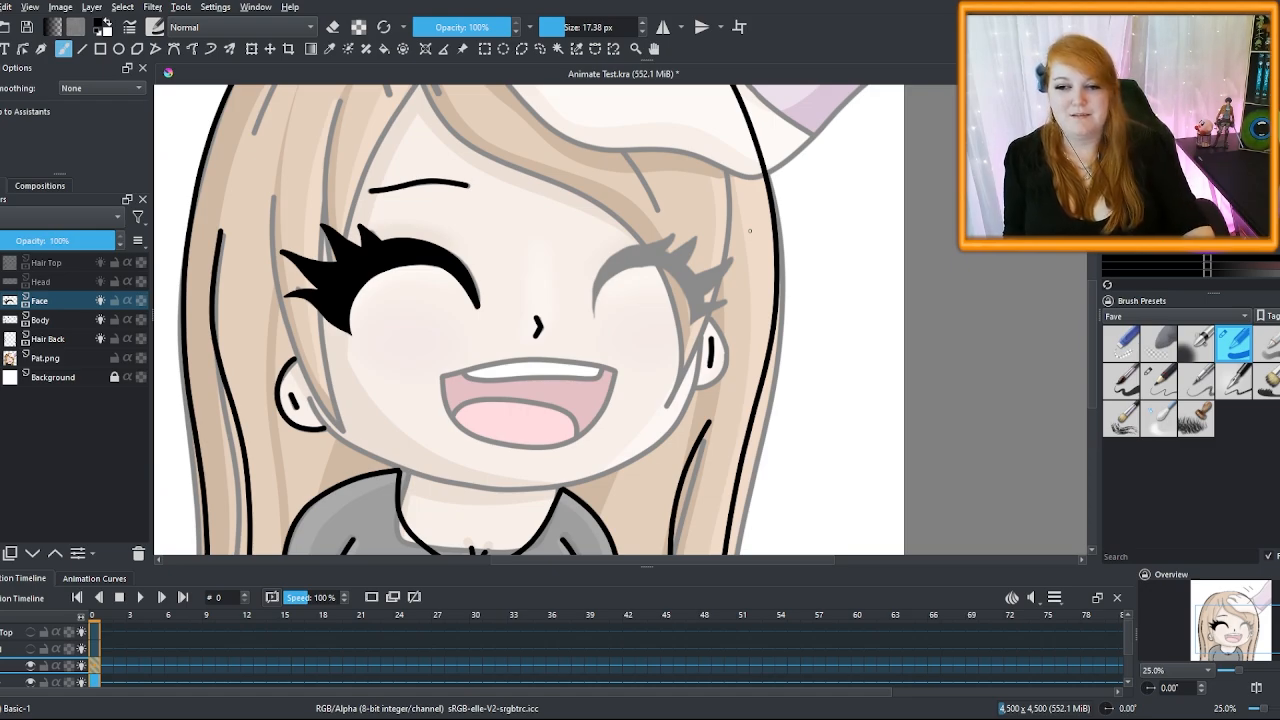
Rectangle-select the inked left eye and copy it onto a new layer
{"action": "left_click", "coordinate": [484, 48]}
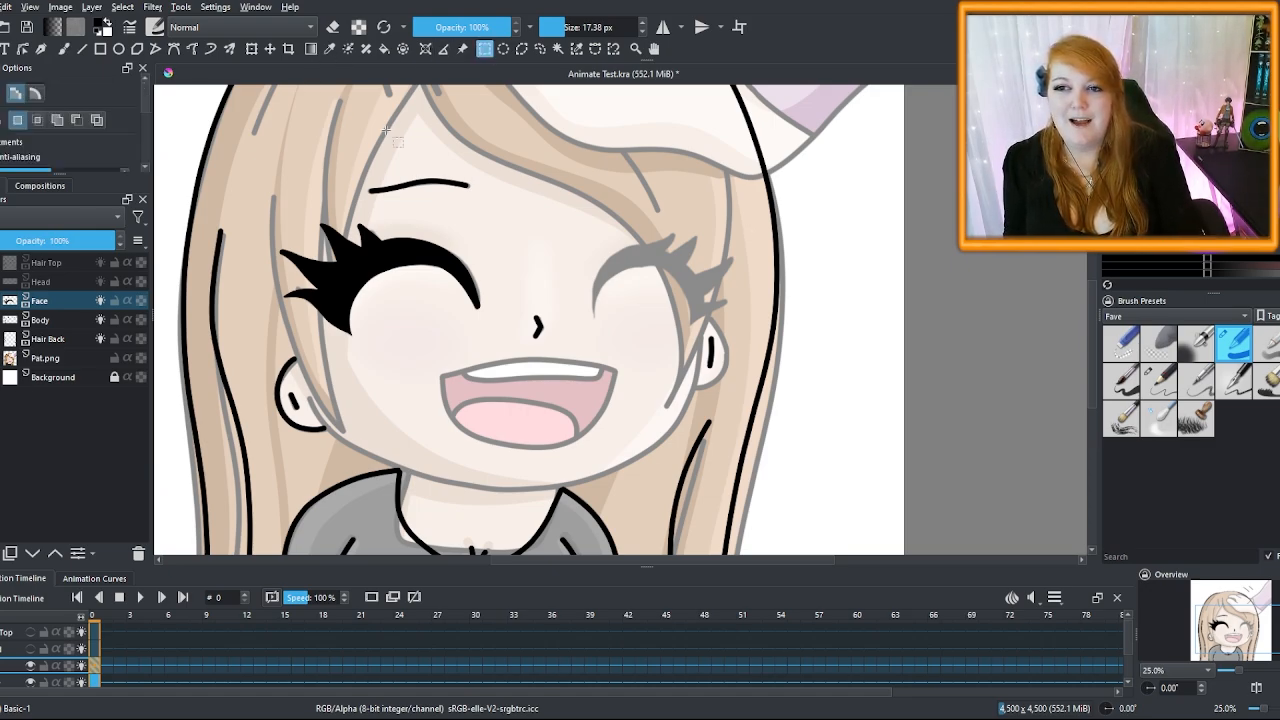
{"action": "left_click_drag", "start_coordinate": [243, 210], "coordinate": [507, 355]}
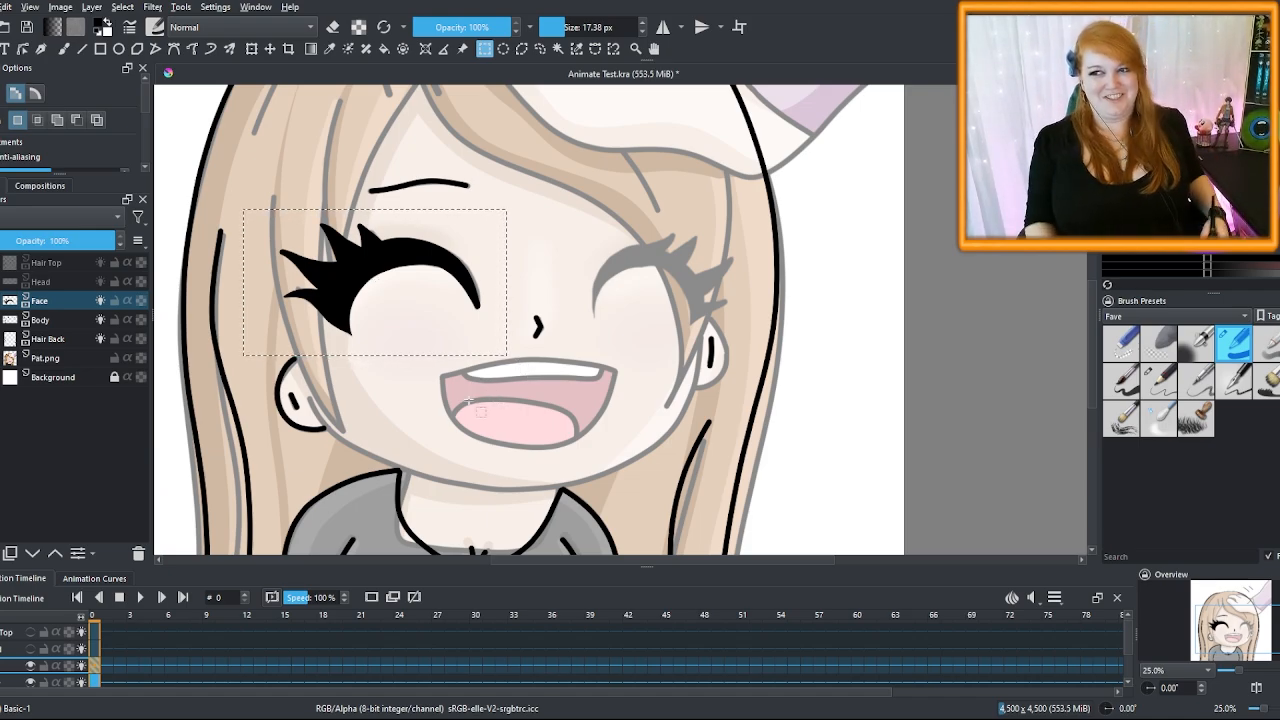
{"action": "key", "text": "ctrl+alt+j"}
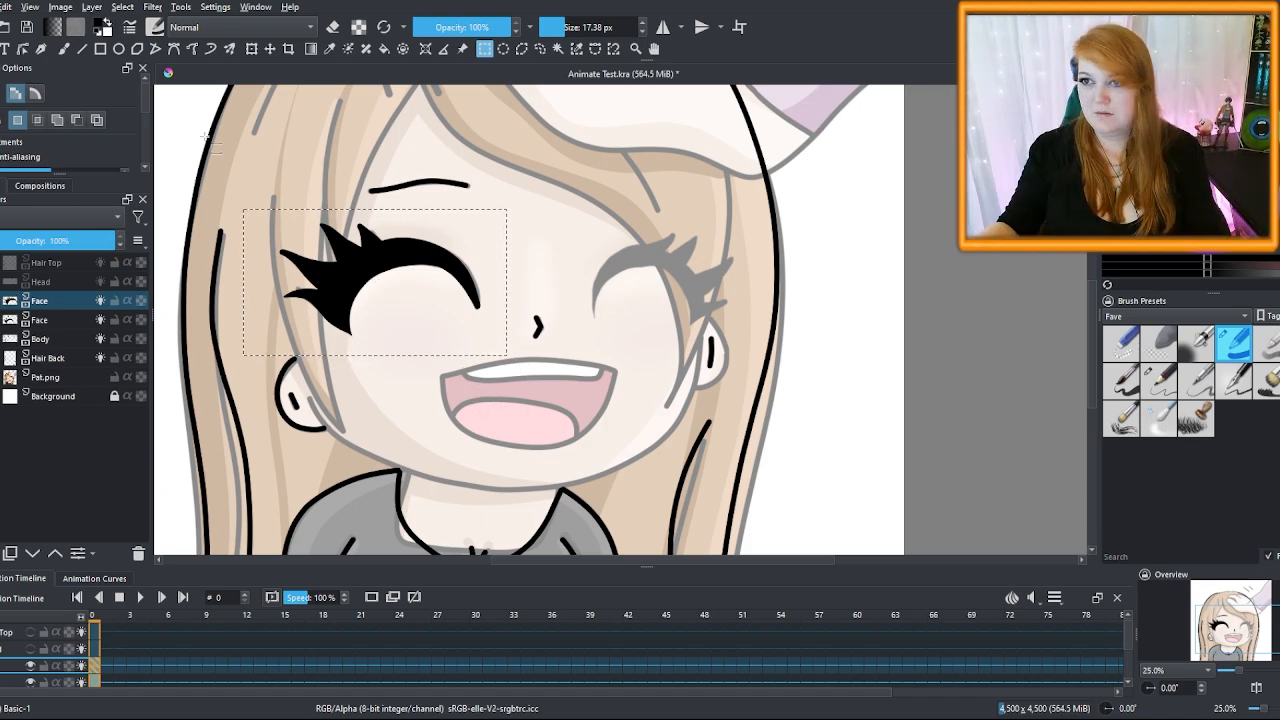
Mirror the eye copy, move it onto the right eye, narrow it and rotate it slightly
{"action": "left_click", "coordinate": [251, 48]}
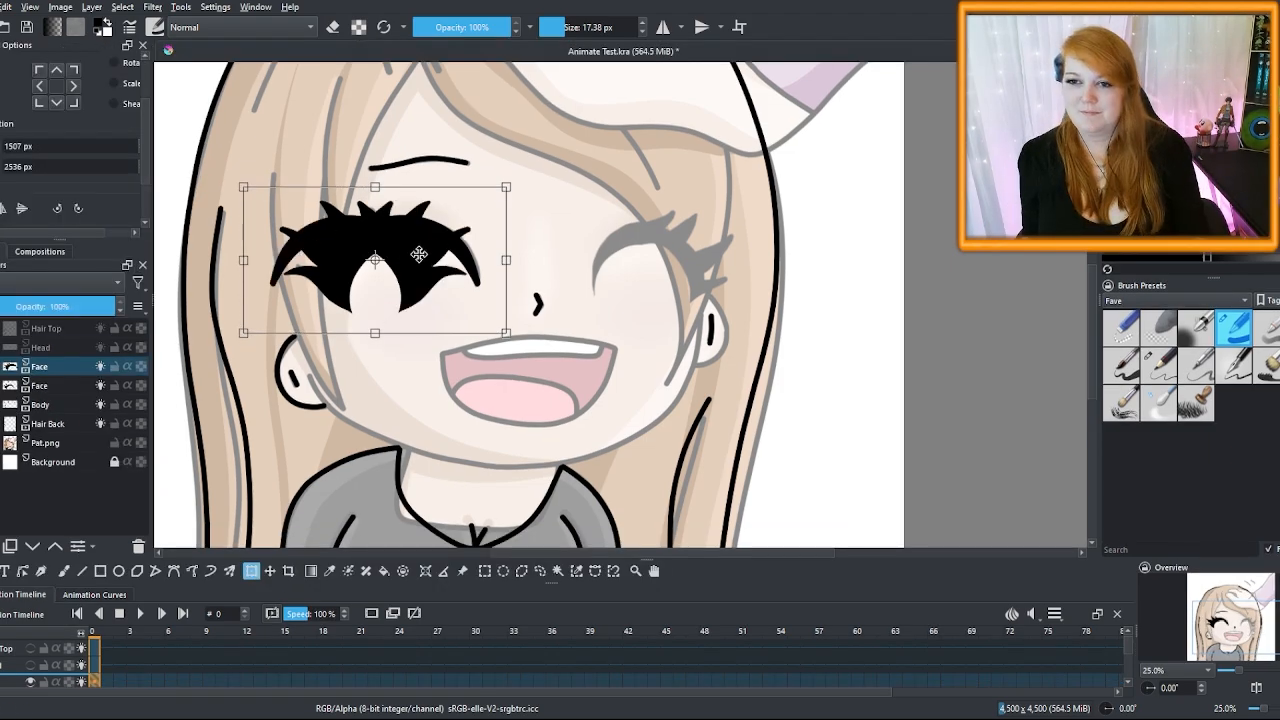
{"action": "left_click_drag", "start_coordinate": [274, 260], "coordinate": [618, 259]}
{"action": "left_click_drag", "start_coordinate": [834, 246], "coordinate": [833, 237]}
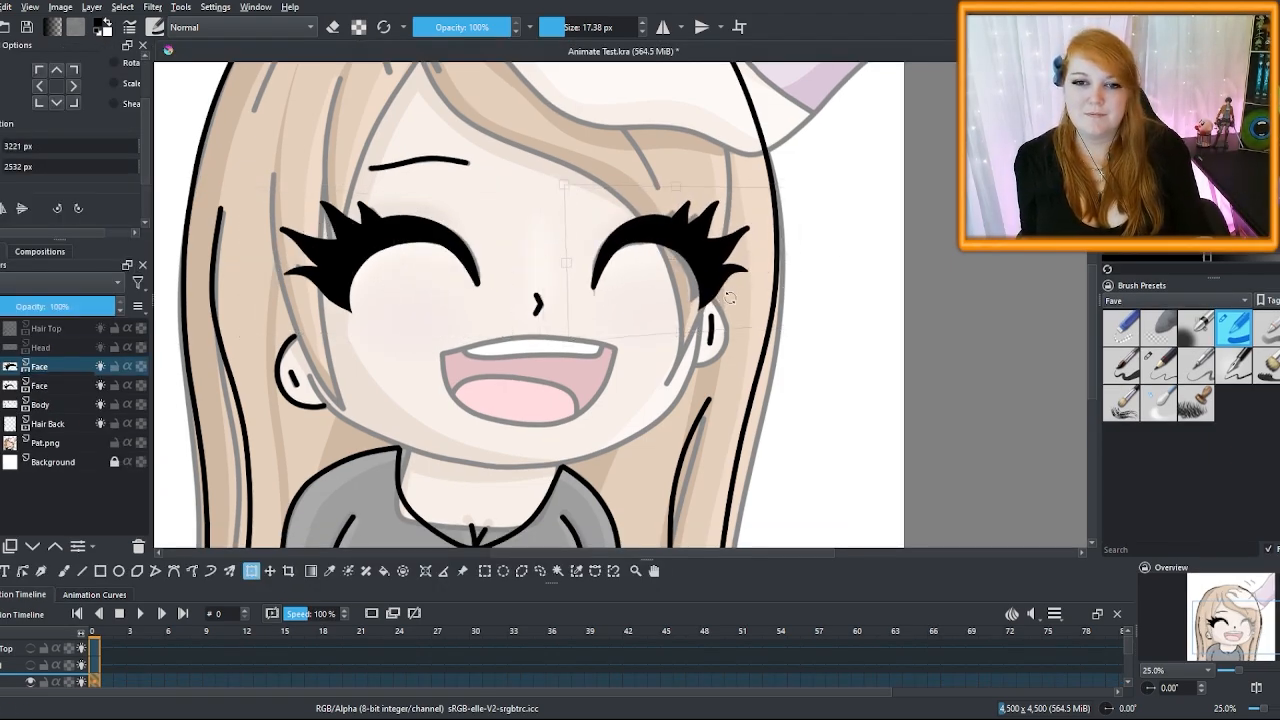
{"action": "left_click_drag", "start_coordinate": [707, 275], "coordinate": [701, 277]}
{"action": "left_click_drag", "start_coordinate": [780, 284], "coordinate": [698, 259]}
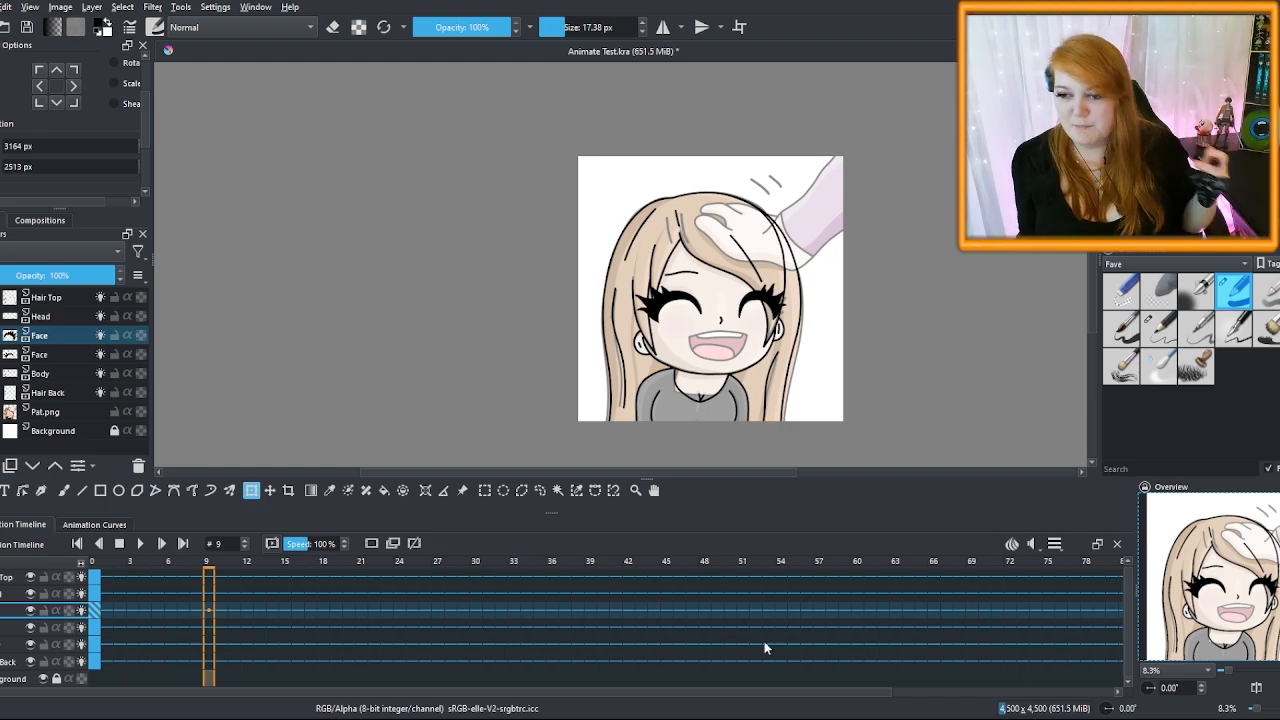
Turn off onion skins and fill frames 5–10 of the top row with blank keyframes
{"action": "left_click", "coordinate": [120, 596]}
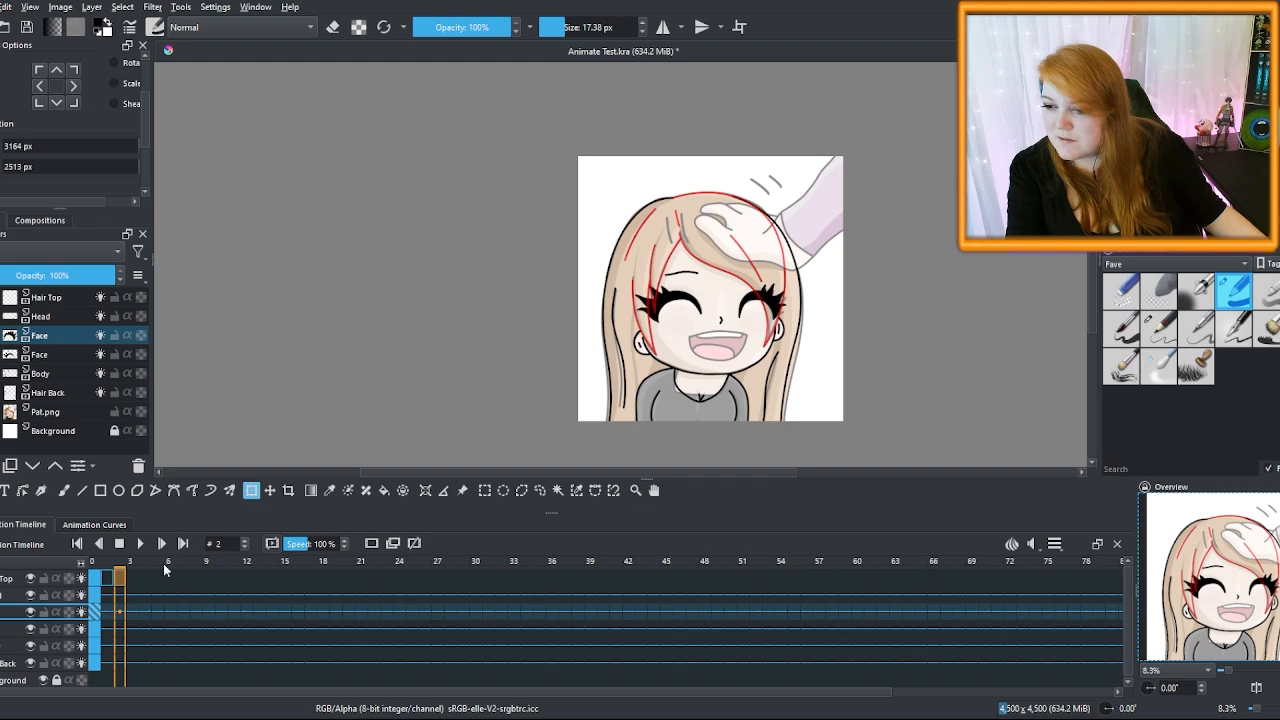
{"action": "left_click", "coordinate": [134, 578]}
{"action": "left_click", "coordinate": [369, 544]}
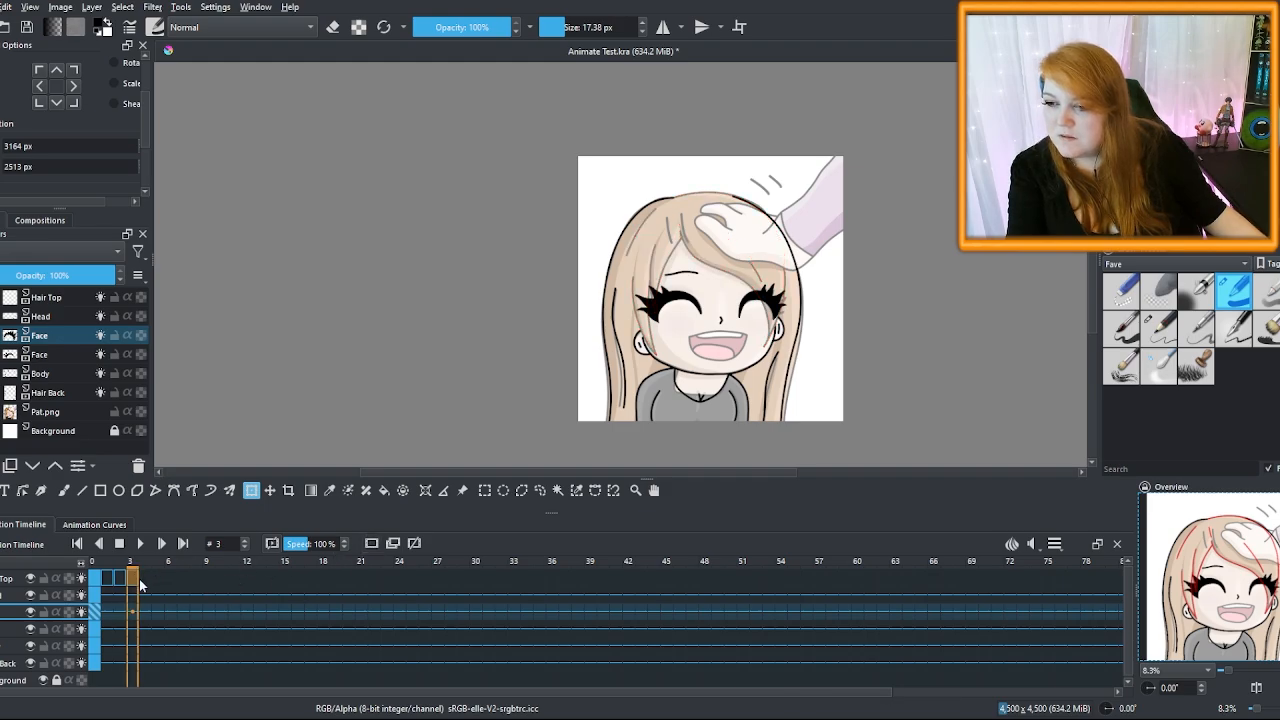
{"action": "left_click", "coordinate": [142, 585]}
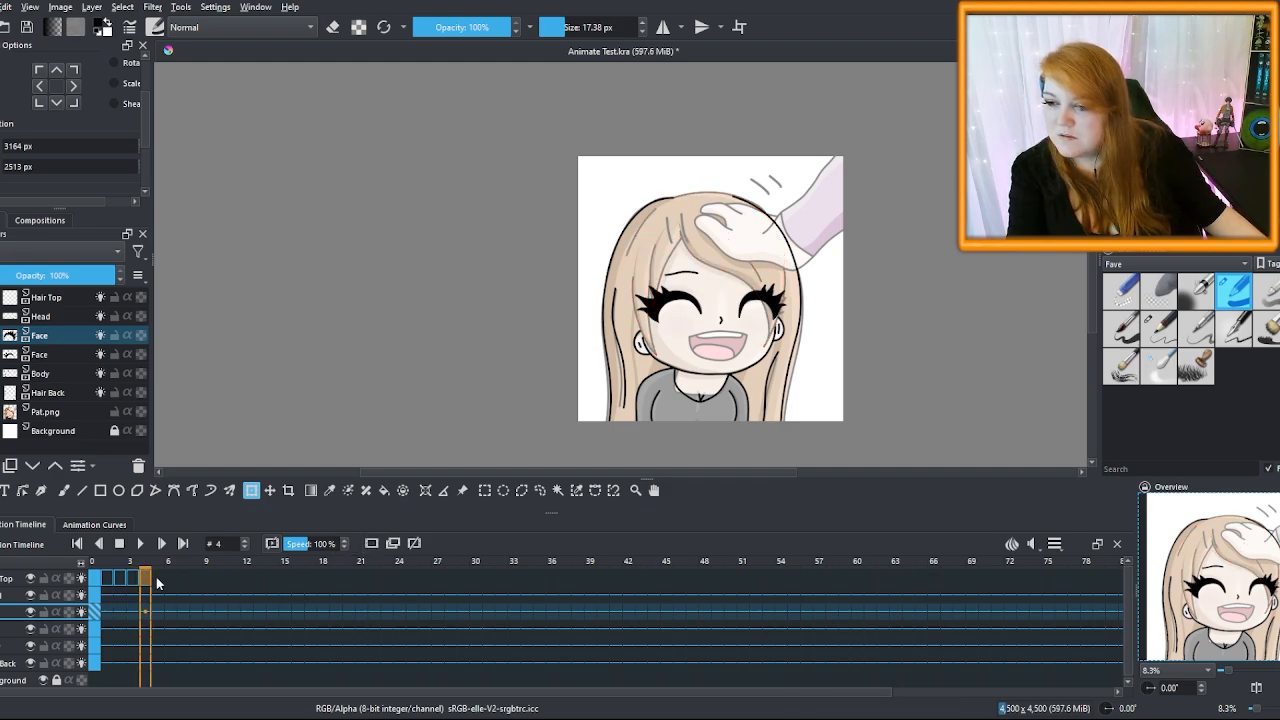
{"action": "left_click", "coordinate": [157, 580]}
{"action": "left_click", "coordinate": [223, 580], "text": "shift"}
{"action": "left_click", "coordinate": [372, 545]}
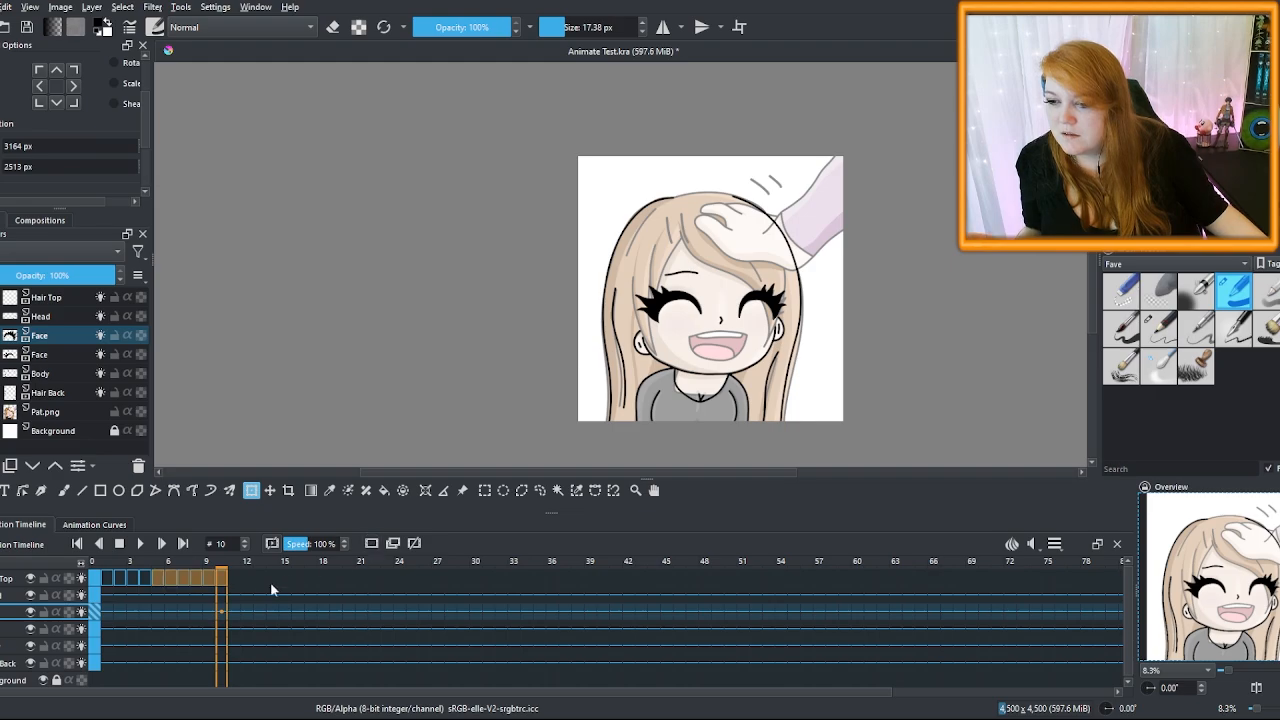
Fill frames 1–10 of the Head row with blank keyframes, then check frame 1 on Hair Top
{"action": "left_click", "coordinate": [260, 585]}
{"action": "left_click", "coordinate": [107, 596]}
{"action": "left_click", "coordinate": [222, 597], "text": "shift"}
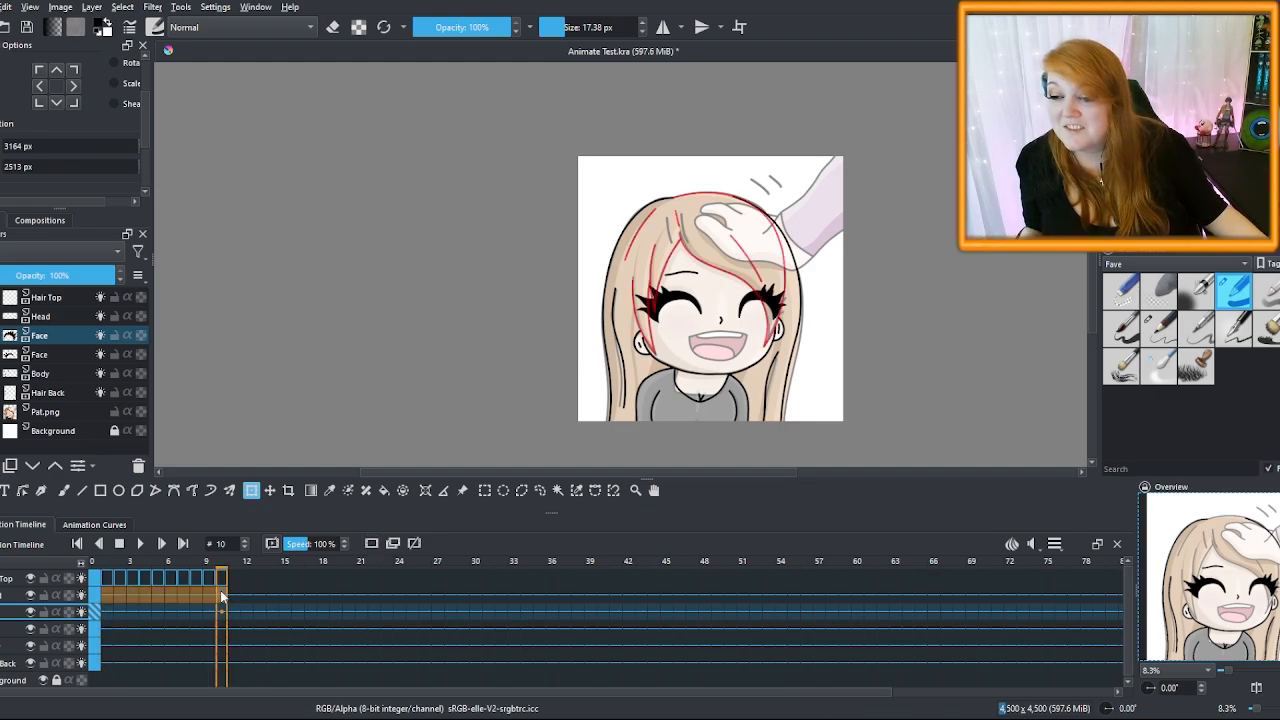
{"action": "left_click", "coordinate": [372, 543]}
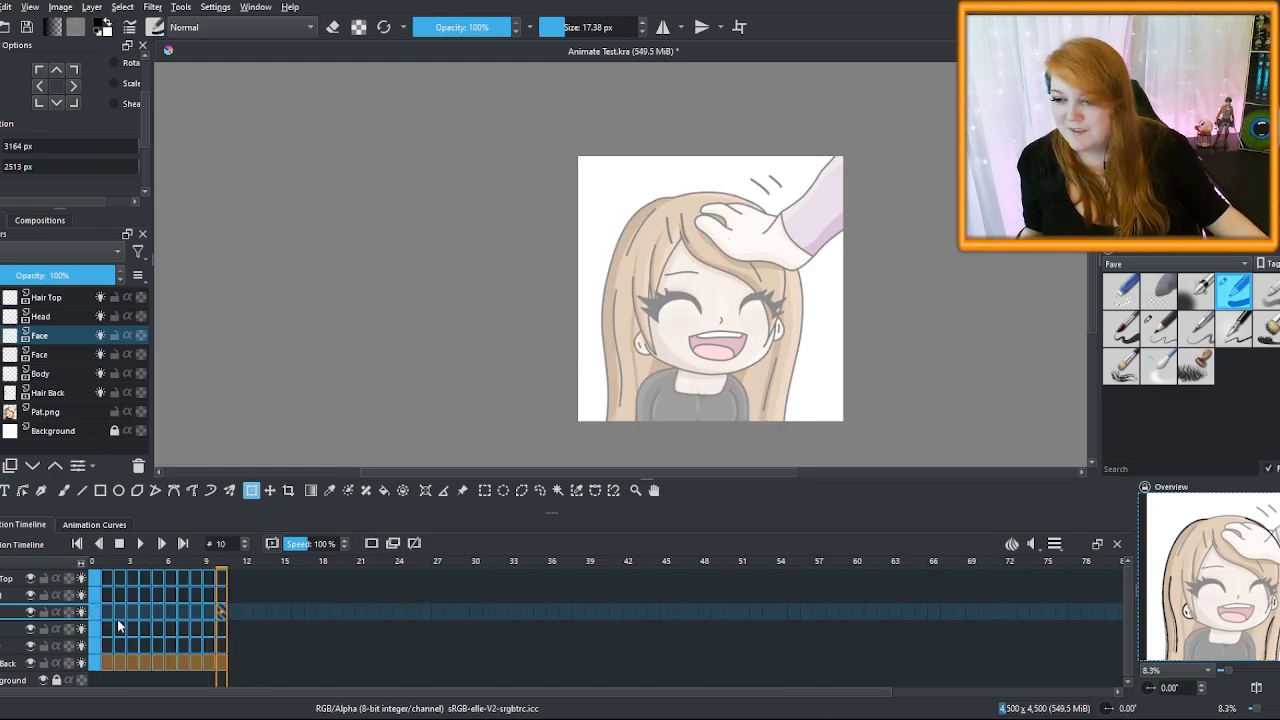
{"action": "left_click", "coordinate": [93, 583]}
{"action": "left_click", "coordinate": [93, 583]}
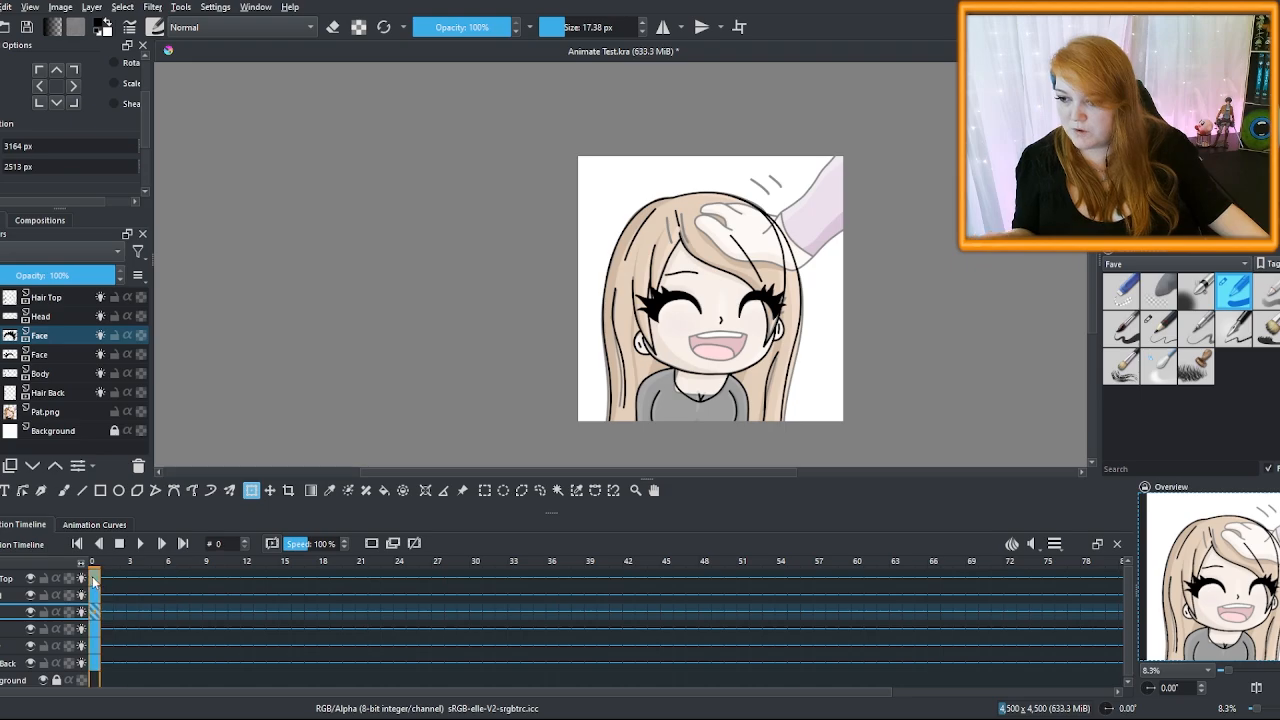
{"action": "left_click", "coordinate": [110, 580]}
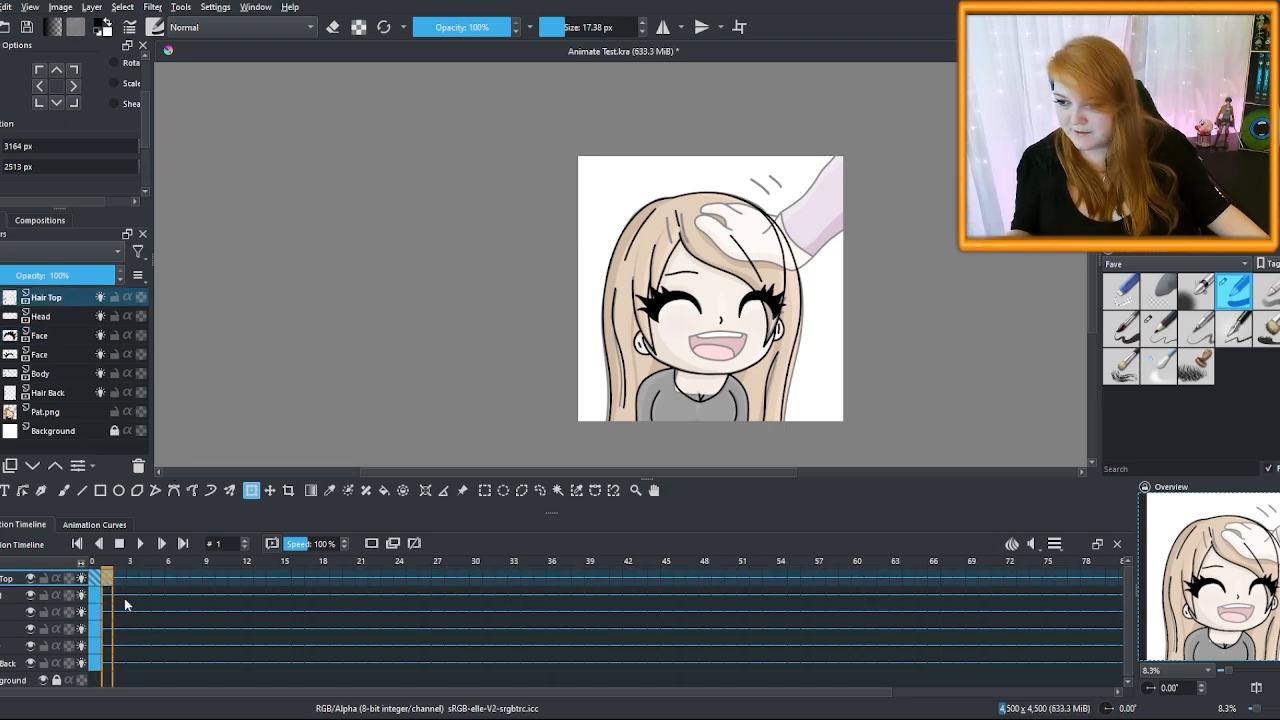
{"action": "left_click", "coordinate": [97, 584]}
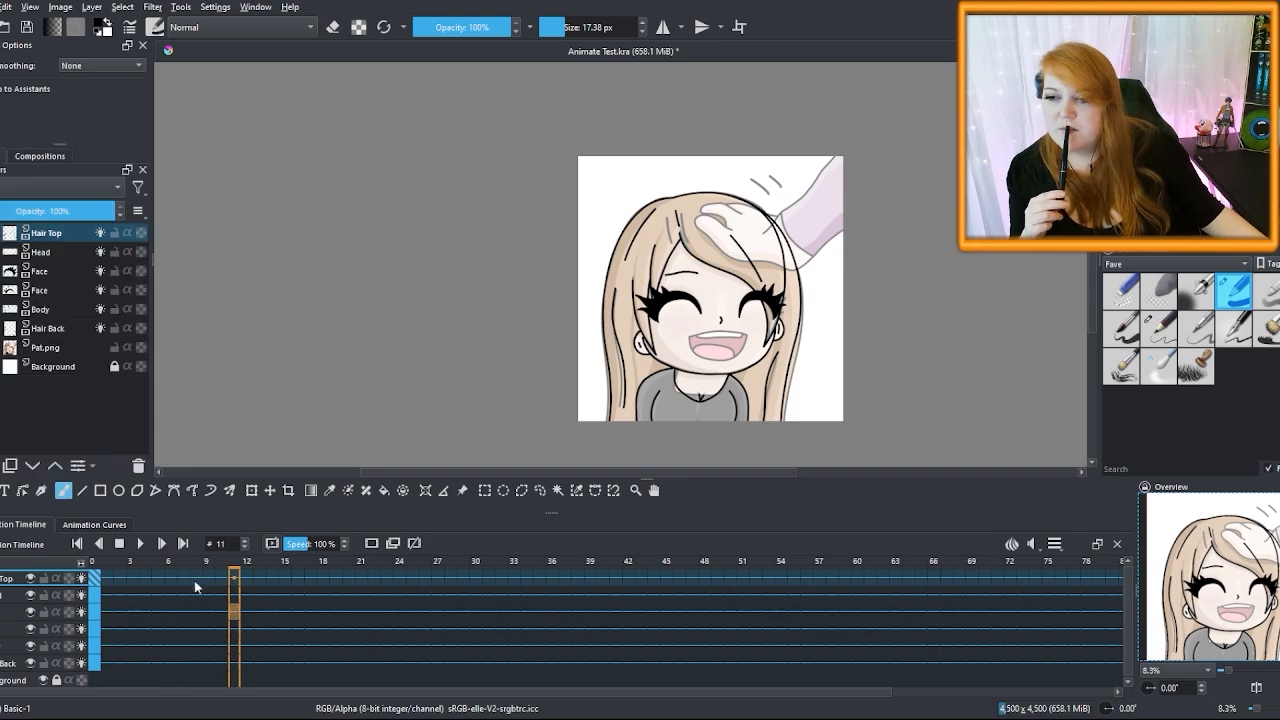
Add blank keyframes at frame 1 on Hair Top, Head, Face, Body and Hair Back
{"action": "left_click", "coordinate": [107, 581]}
{"action": "left_click", "coordinate": [371, 543]}
{"action": "left_click", "coordinate": [95, 580]}
{"action": "left_click", "coordinate": [108, 580]}
{"action": "left_click", "coordinate": [108, 597]}
{"action": "left_click", "coordinate": [371, 543]}
{"action": "left_click", "coordinate": [108, 613]}
{"action": "left_click", "coordinate": [371, 543]}
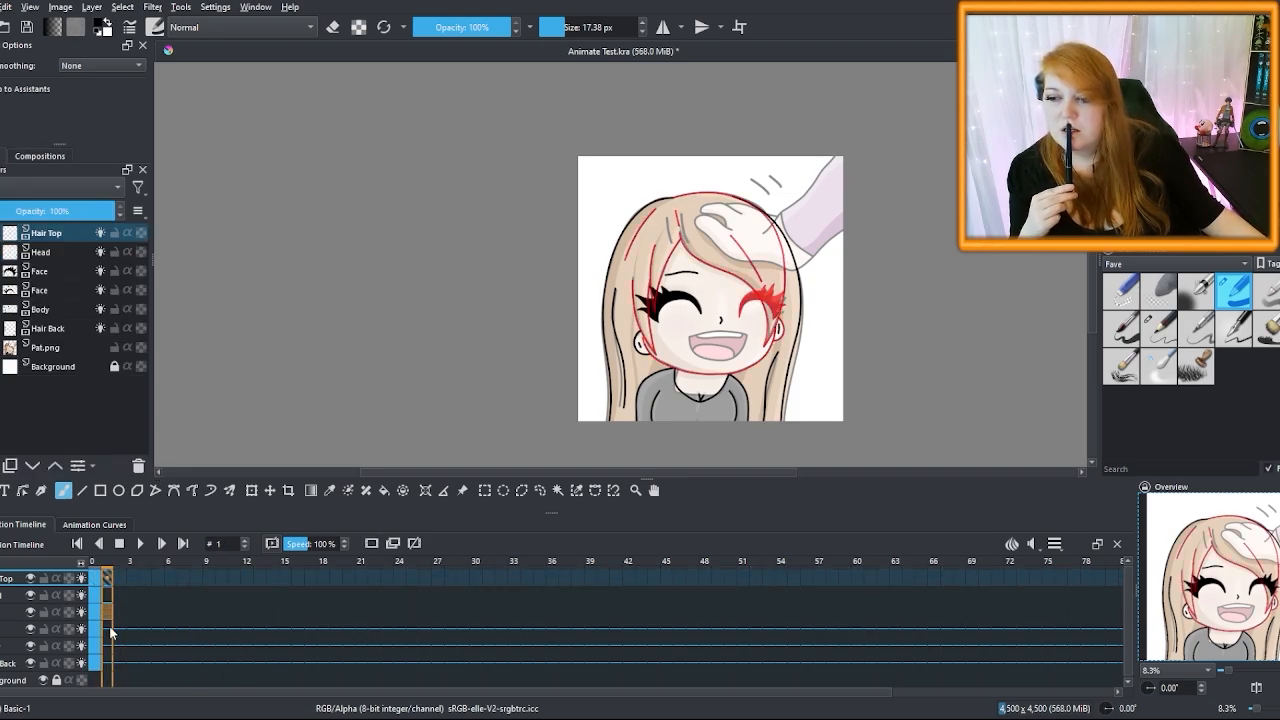
{"action": "left_click", "coordinate": [109, 631]}
{"action": "left_click", "coordinate": [371, 543]}
{"action": "left_click", "coordinate": [108, 647]}
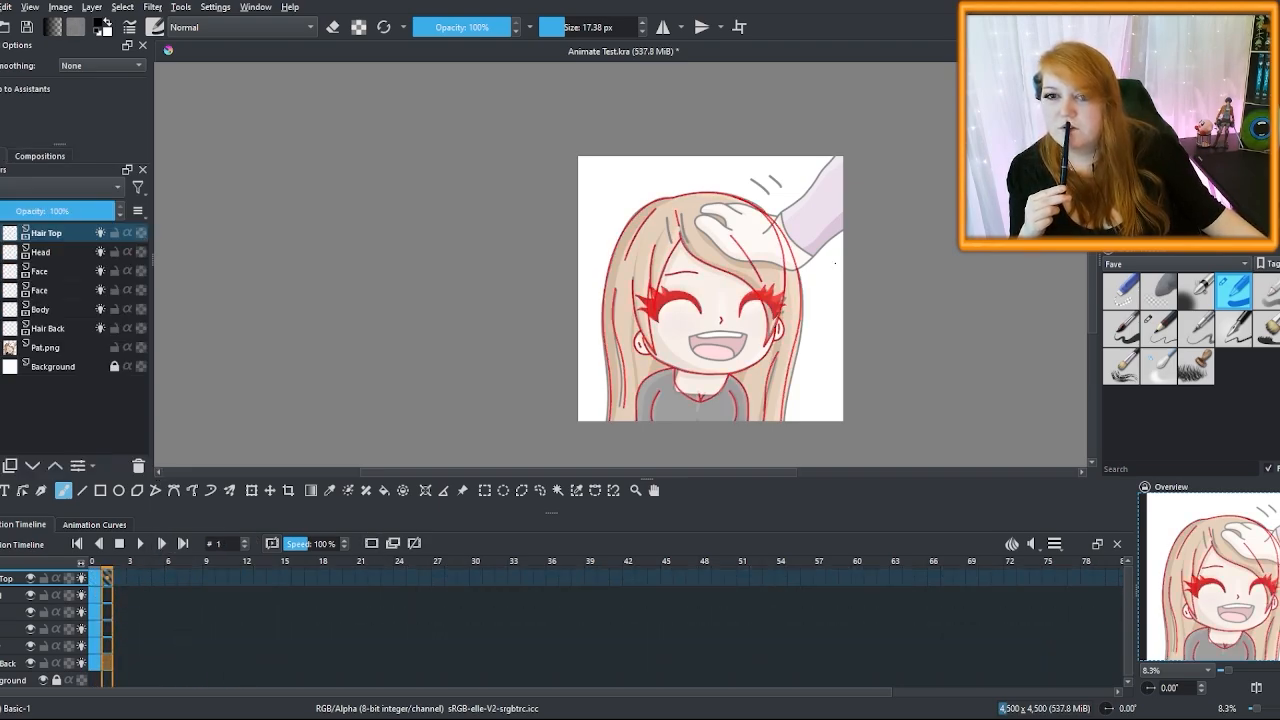
{"action": "left_click", "coordinate": [96, 580]}
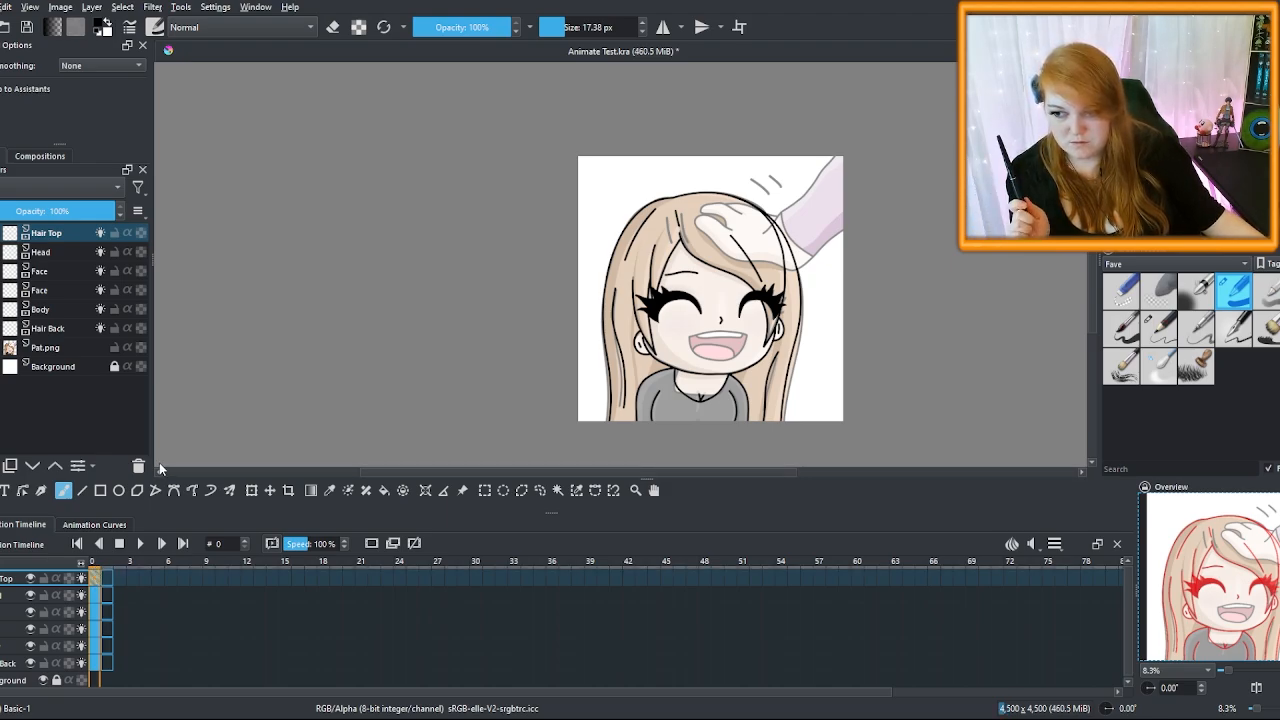
Copy the Hair Top, Head and Face drawings into frame 1
{"action": "left_click", "coordinate": [107, 578]}
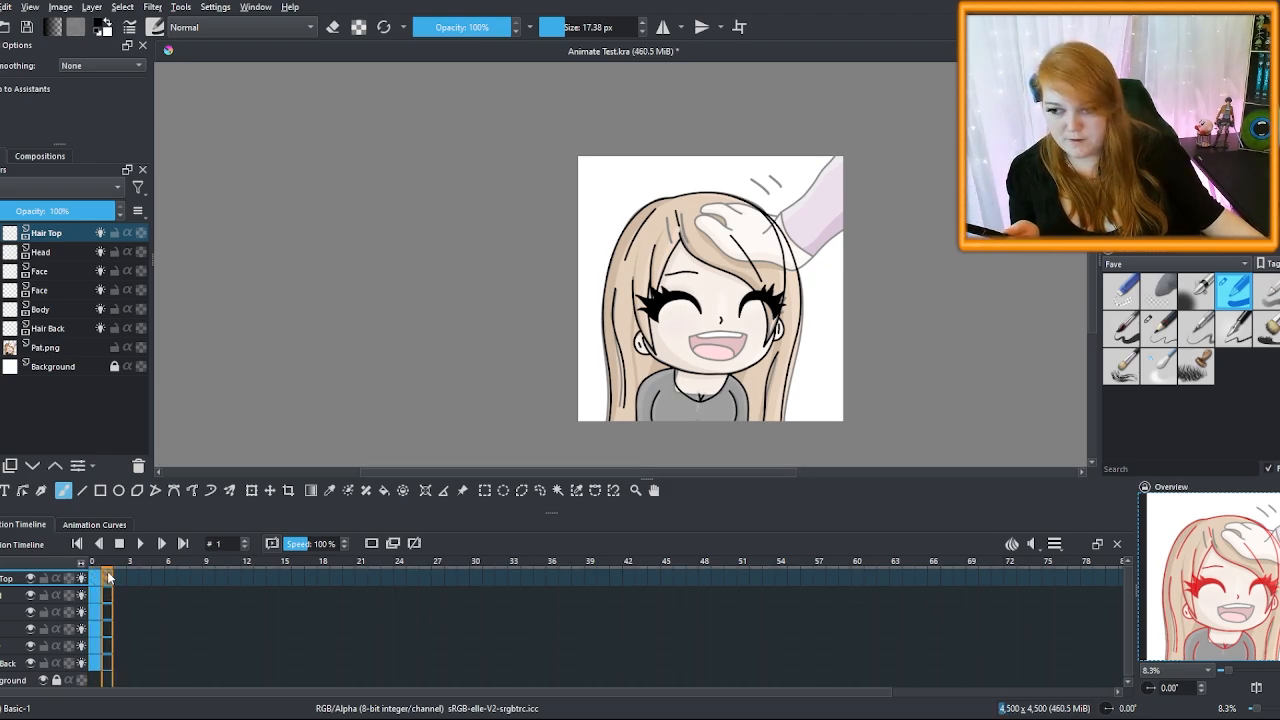
{"action": "left_click", "coordinate": [152, 488]}
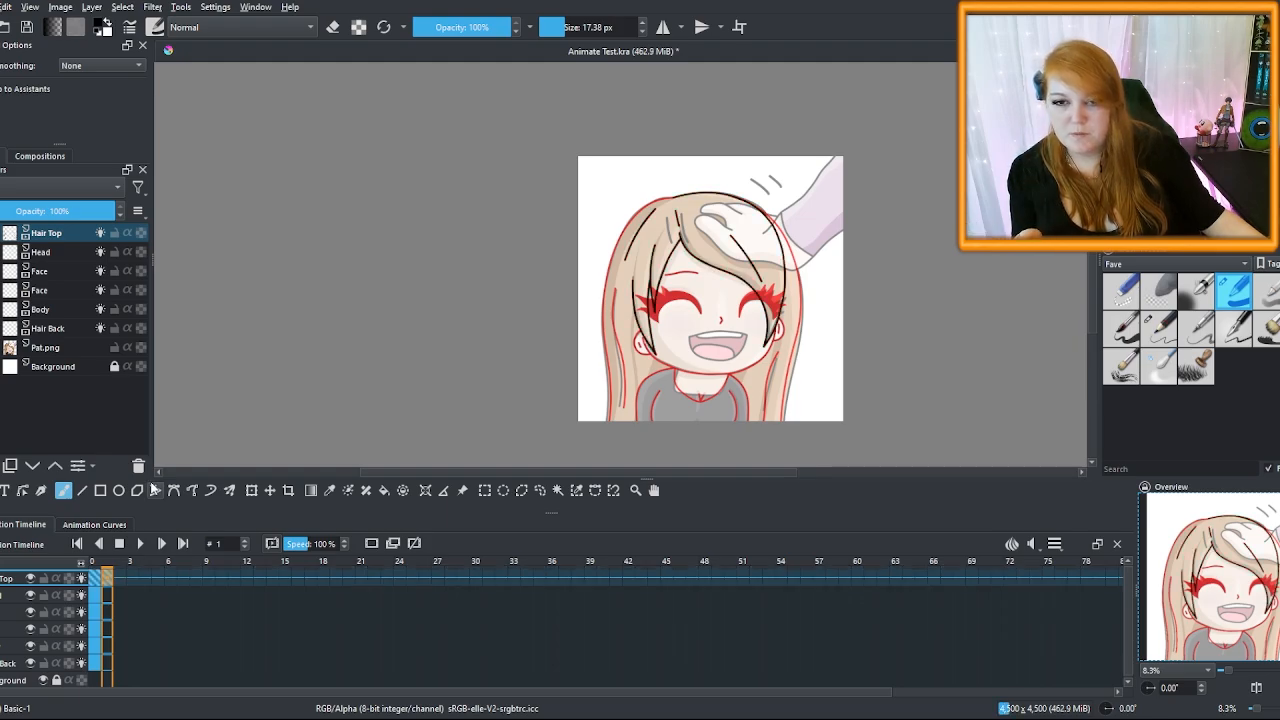
{"action": "left_click", "coordinate": [97, 596]}
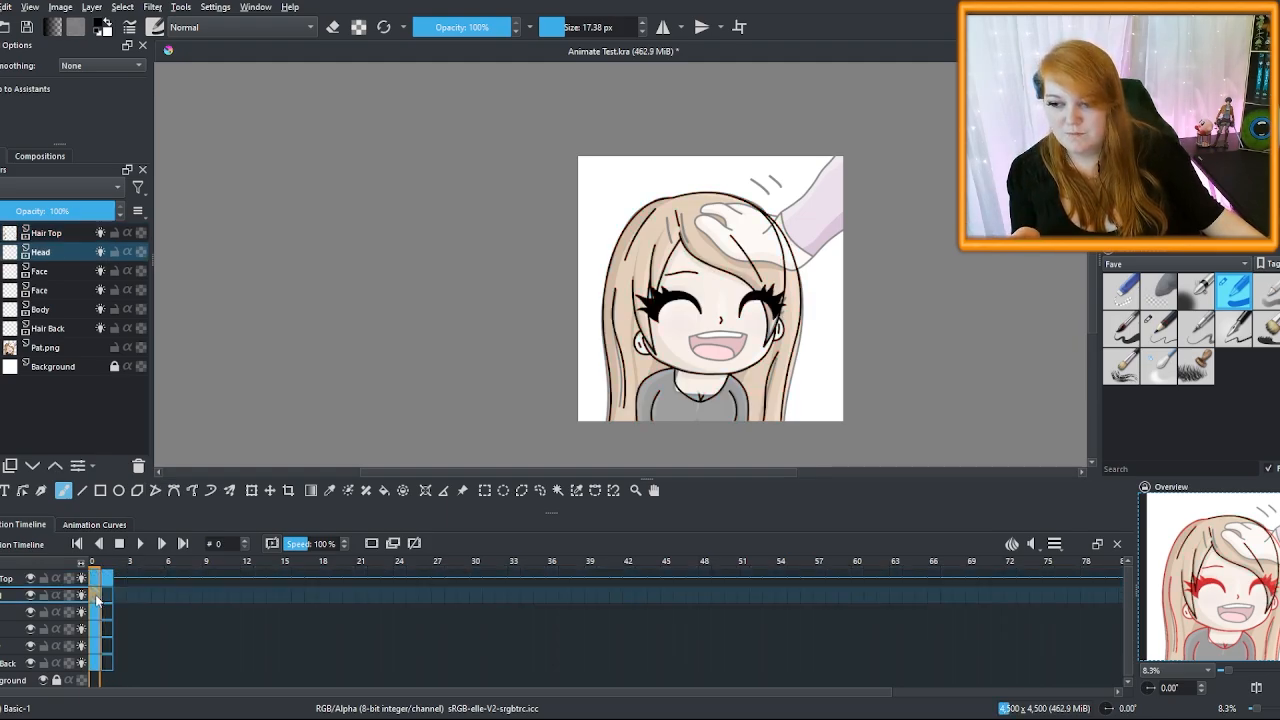
{"action": "right_click", "coordinate": [108, 594]}
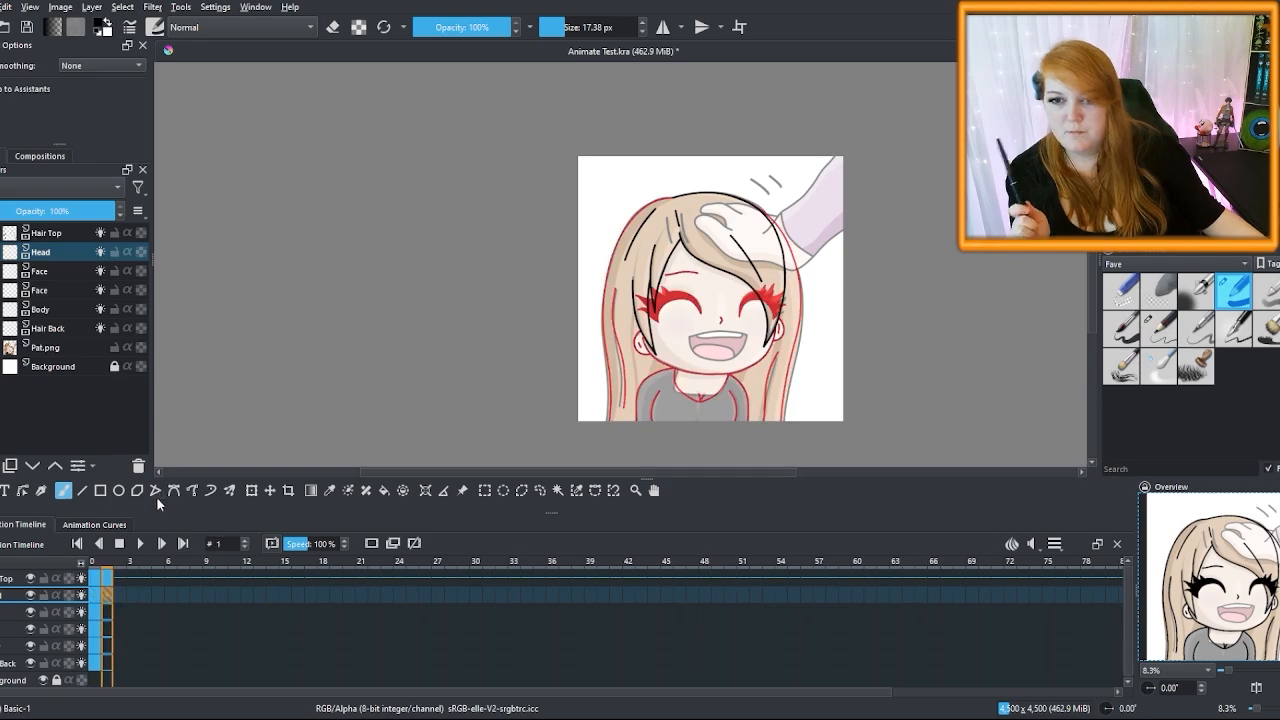
{"action": "left_click", "coordinate": [156, 496]}
{"action": "right_click", "coordinate": [96, 612]}
{"action": "right_click", "coordinate": [107, 612]}
{"action": "left_click", "coordinate": [154, 494]}
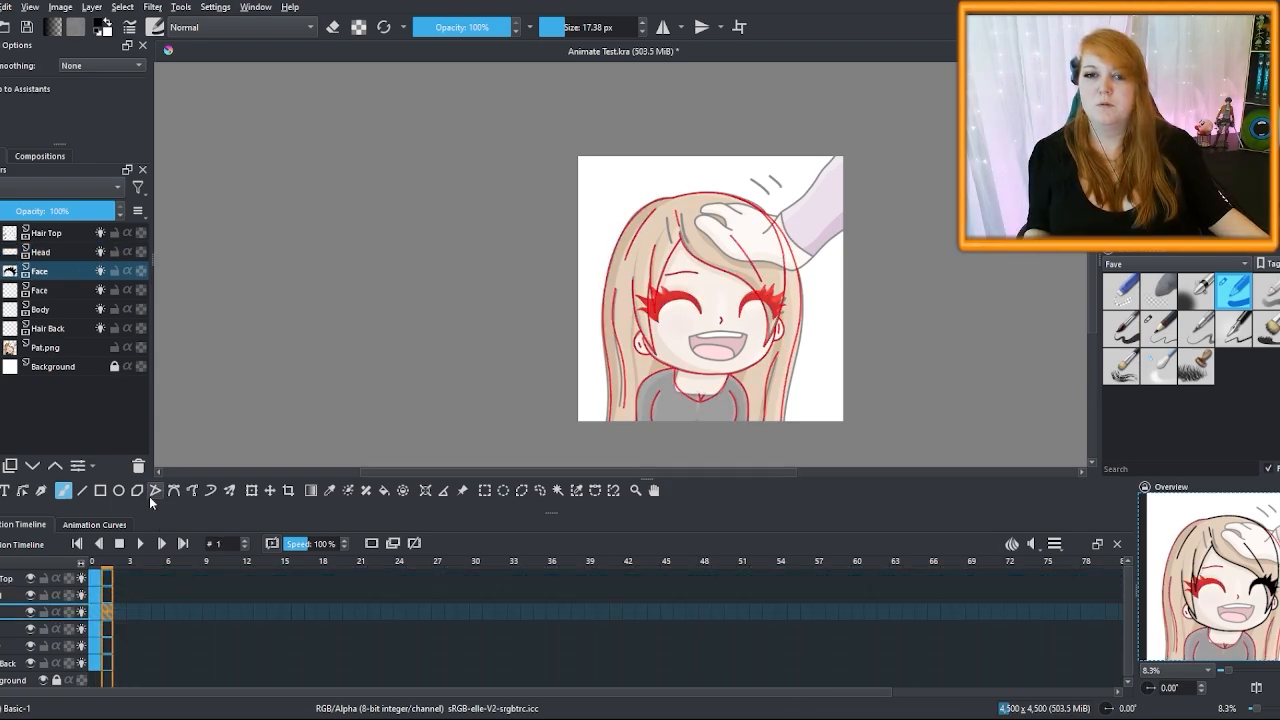
Merge the two Face layers, clear frame 1 on the lower layers and add a new top paint layer
{"action": "key", "text": "ctrl+z"}
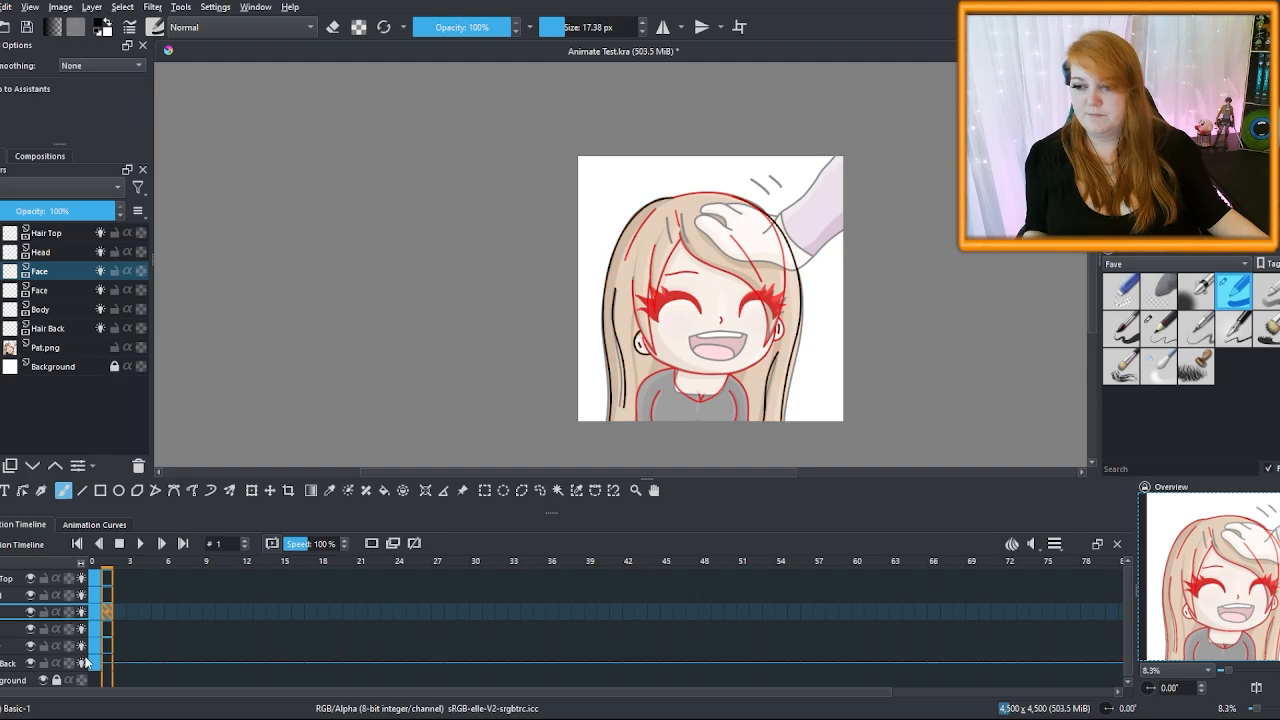
{"action": "key", "text": "ctrl+shift+z"}
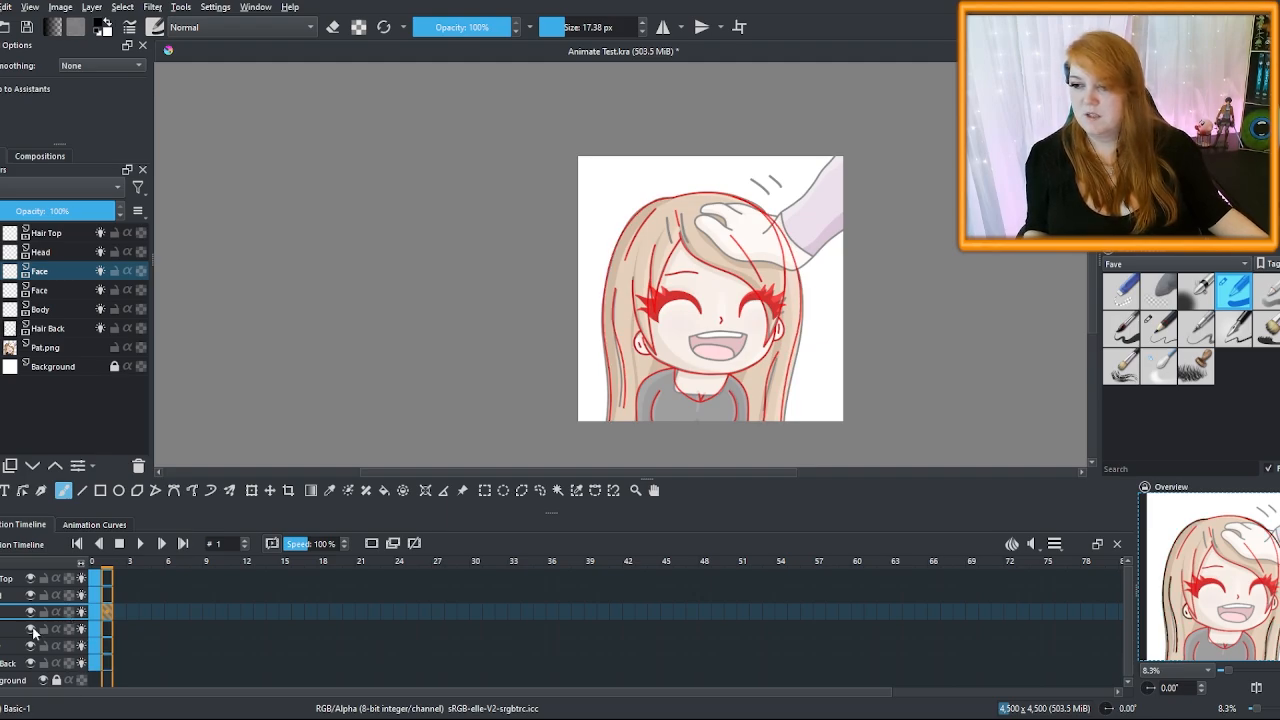
{"action": "key", "text": "ctrl+e"}
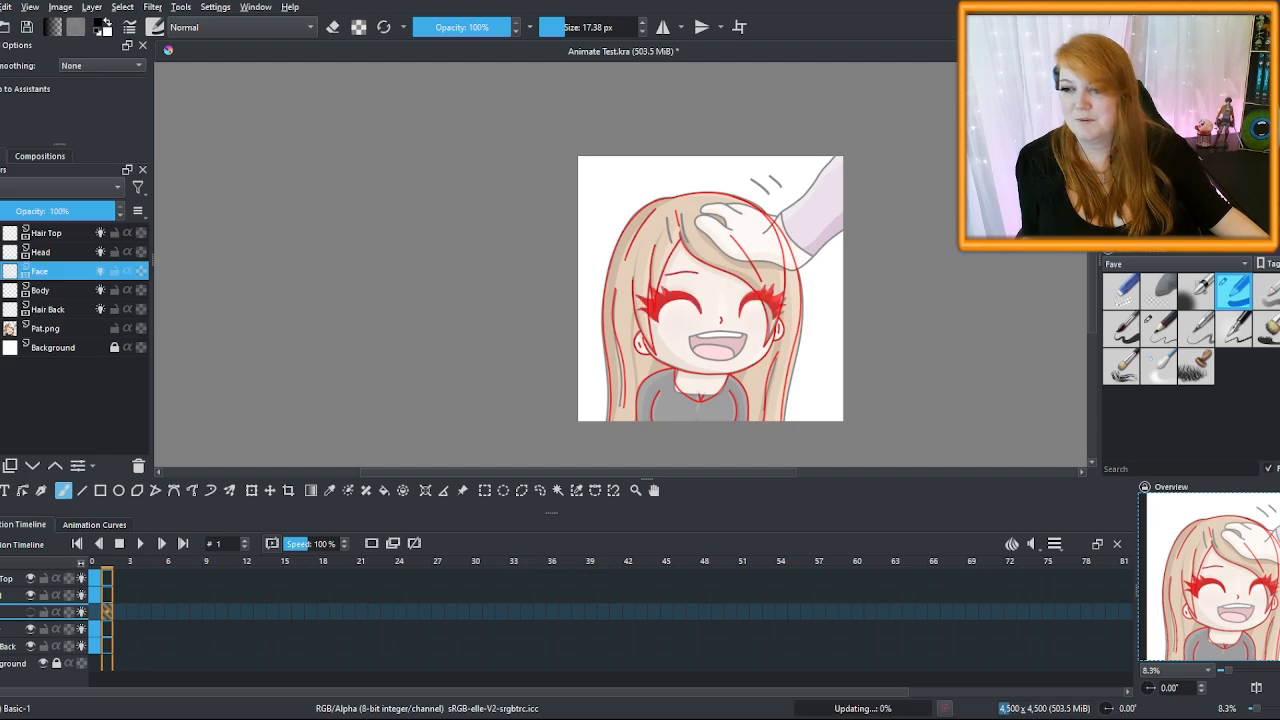
{"action": "left_click", "coordinate": [100, 580]}
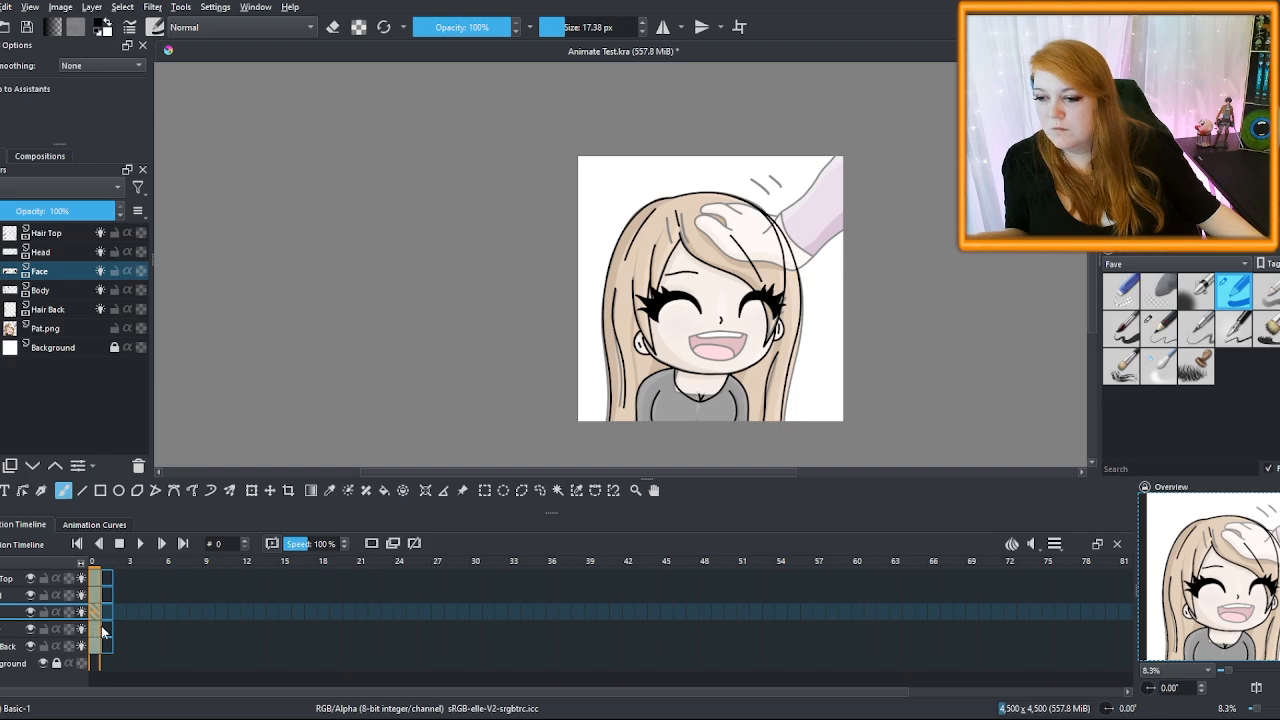
{"action": "left_click_drag", "start_coordinate": [107, 579], "coordinate": [107, 646]}
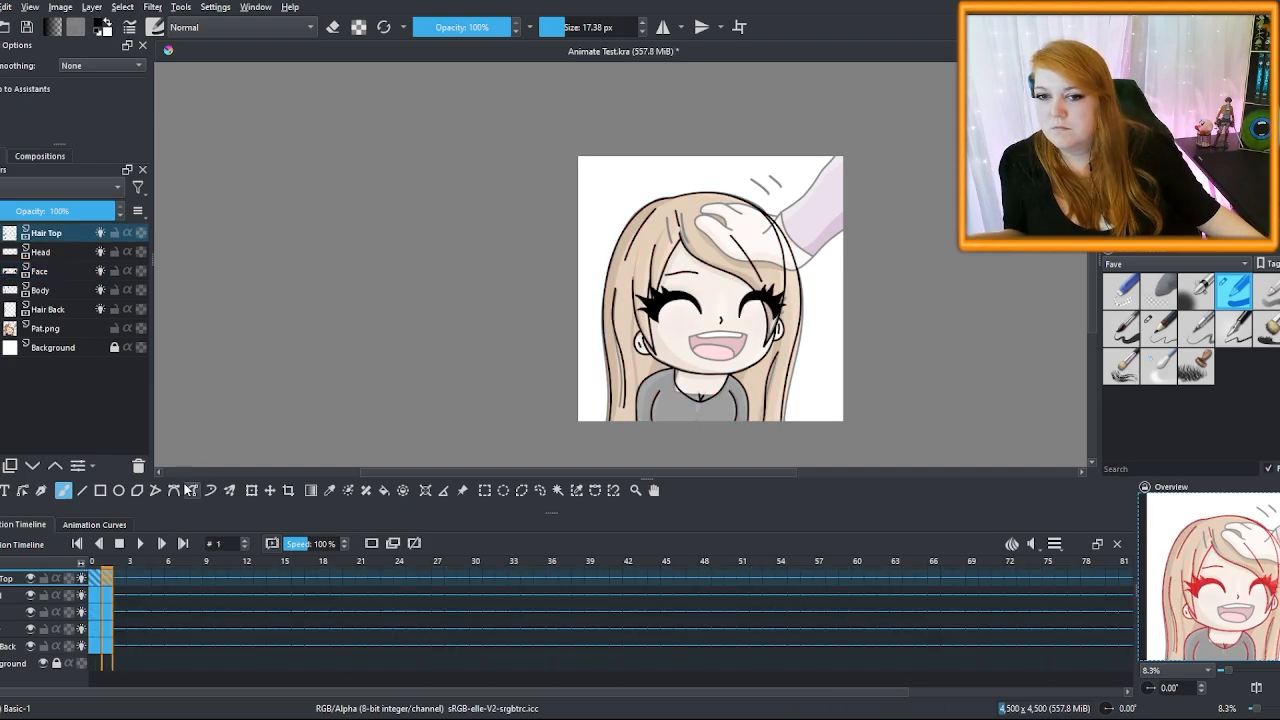
{"action": "key", "text": "ctrl+z"}
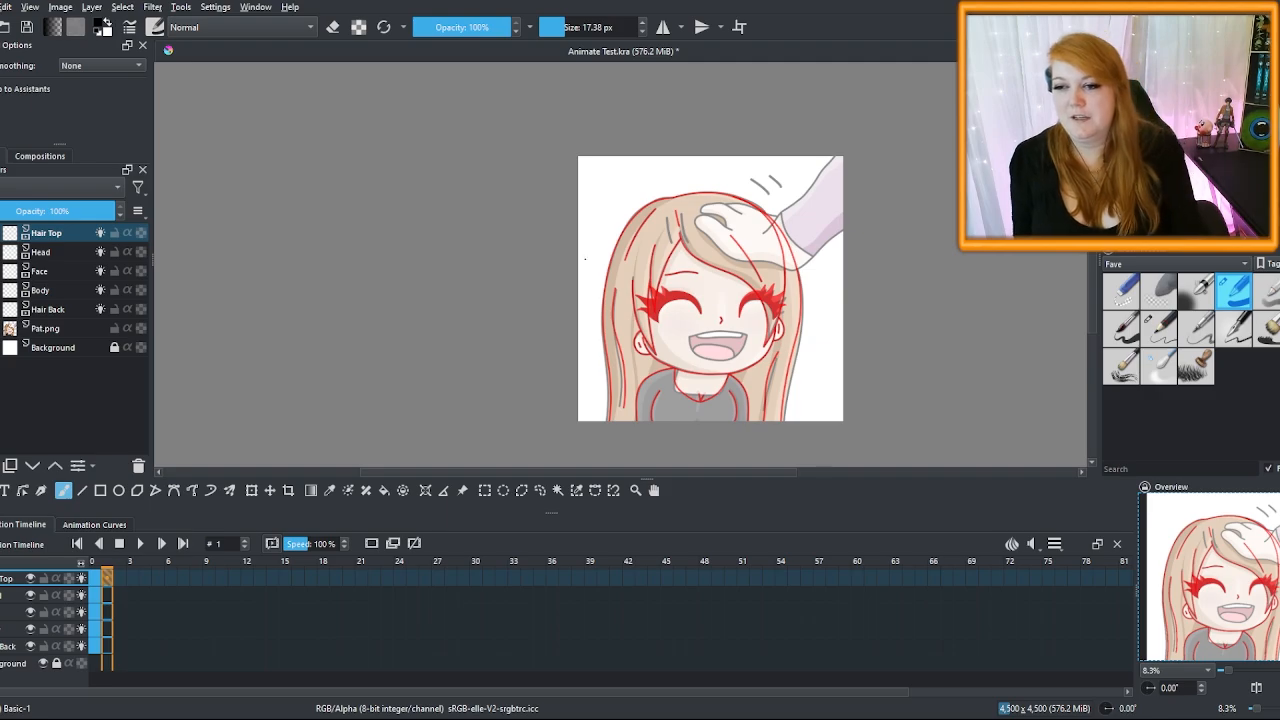
{"action": "key", "text": "Insert"}
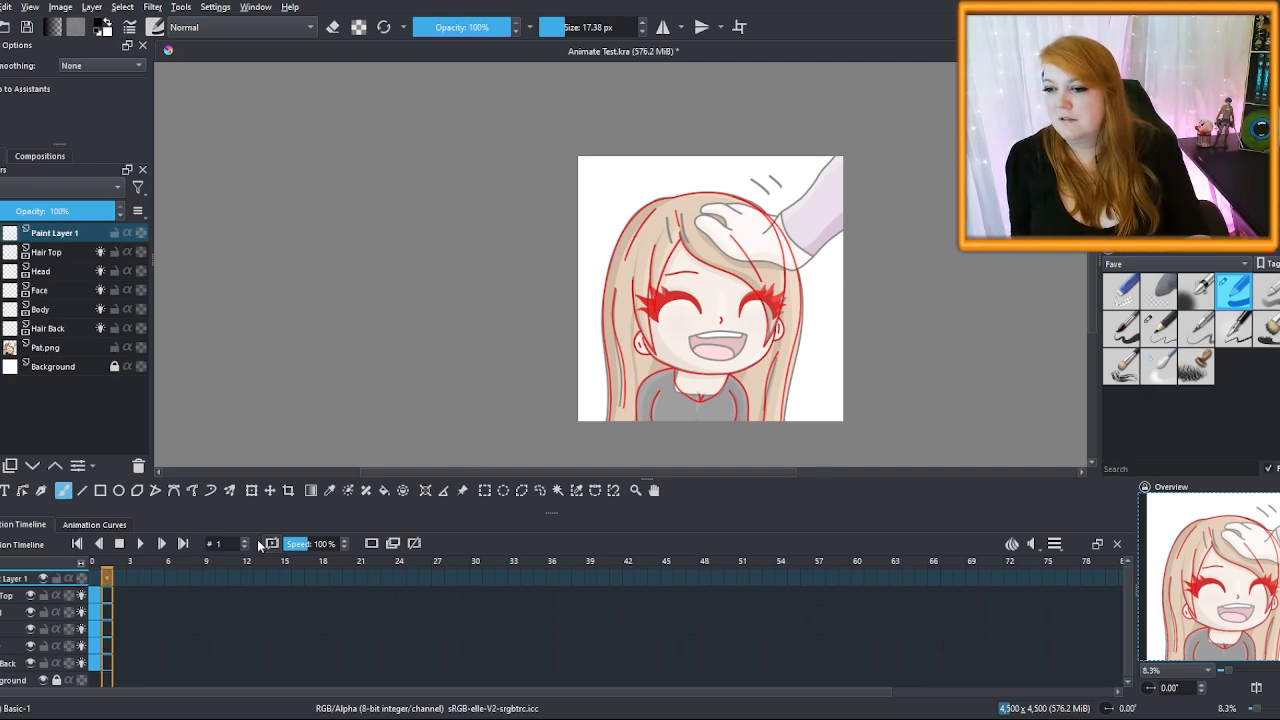
Rename Paint Layer 1 to 'Hand' above Hair Top and zoom in on the hand
{"action": "double_click", "coordinate": [76, 236]}
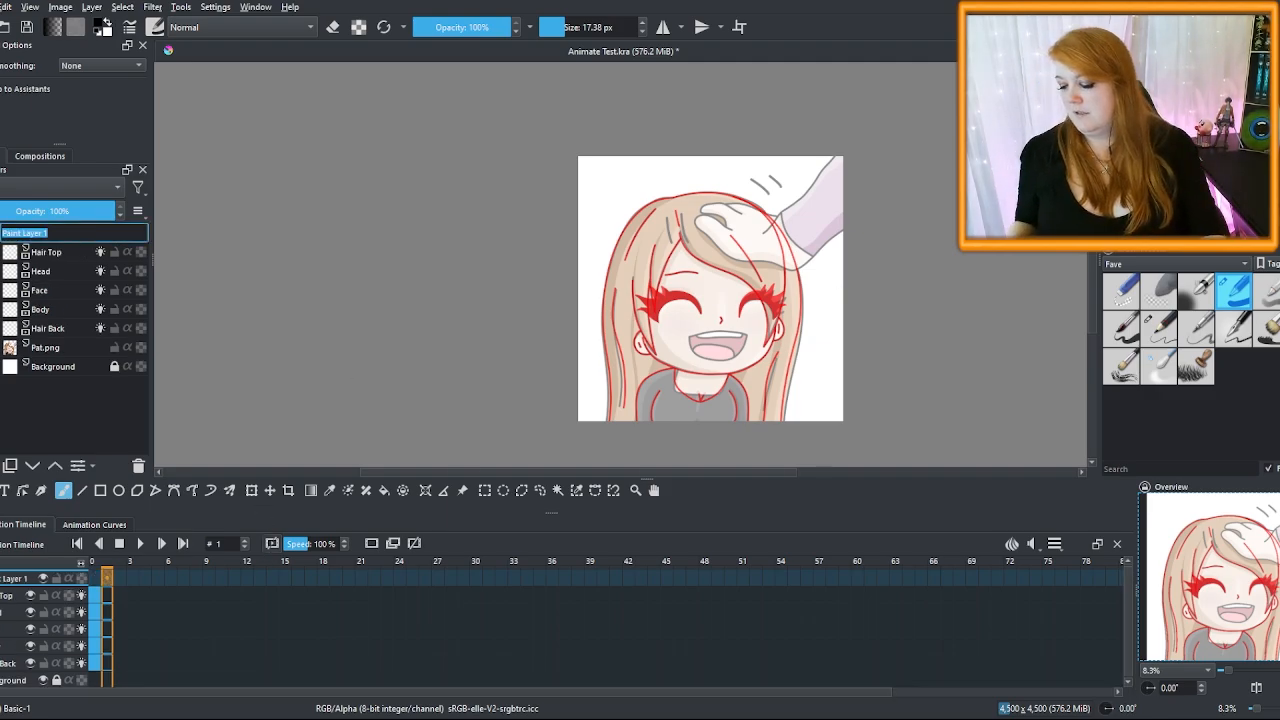
{"action": "type", "text": "Hand"}
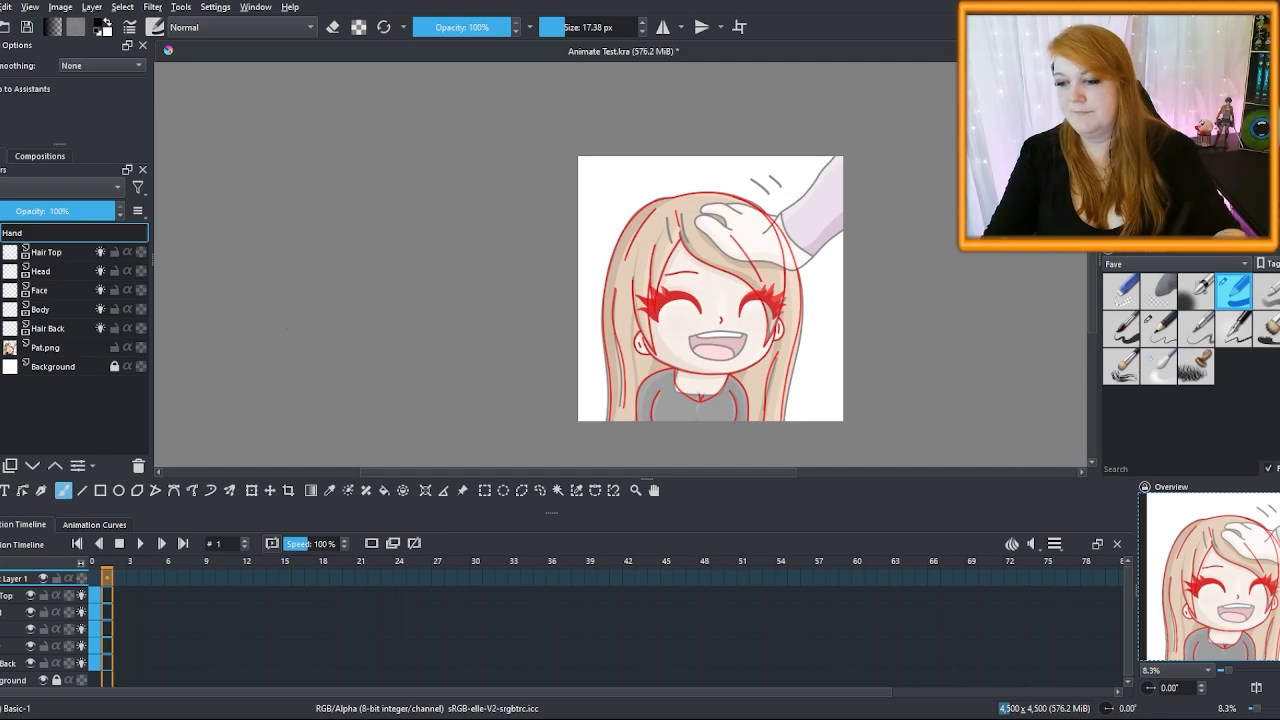
{"action": "key", "text": "Return"}
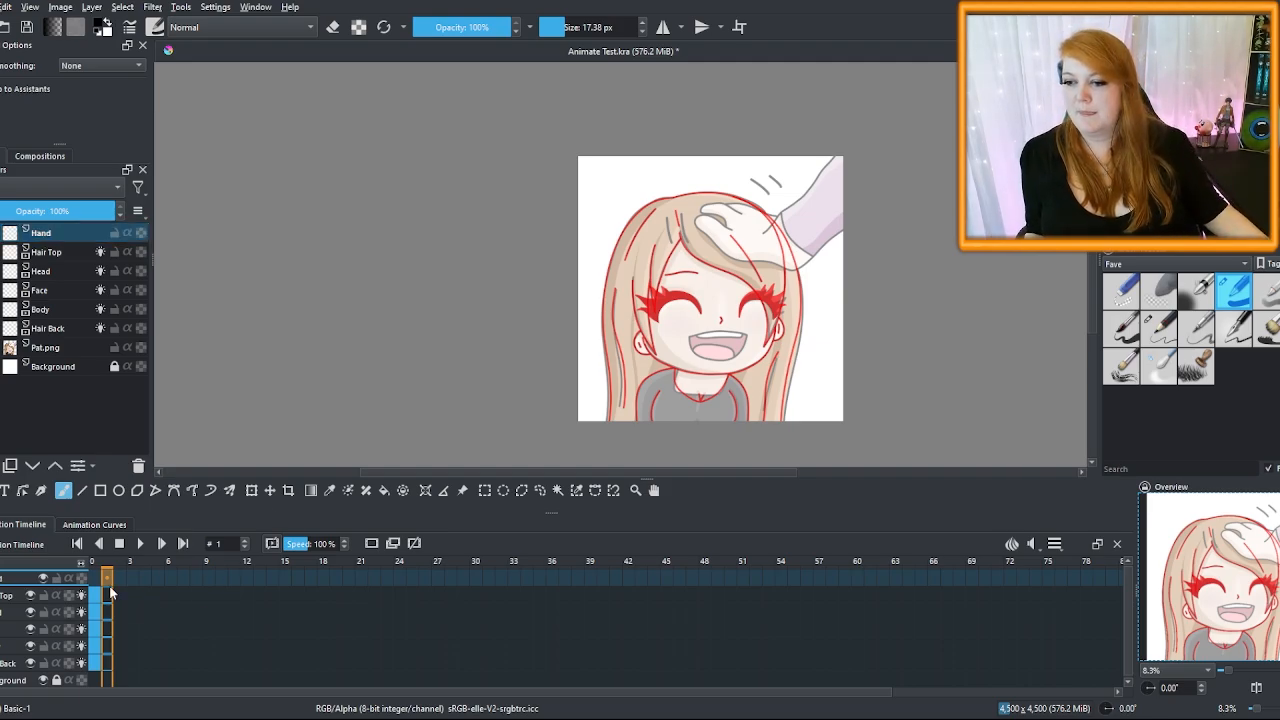
{"action": "key", "text": "ctrl+z"}
{"action": "left_click", "coordinate": [95, 580]}
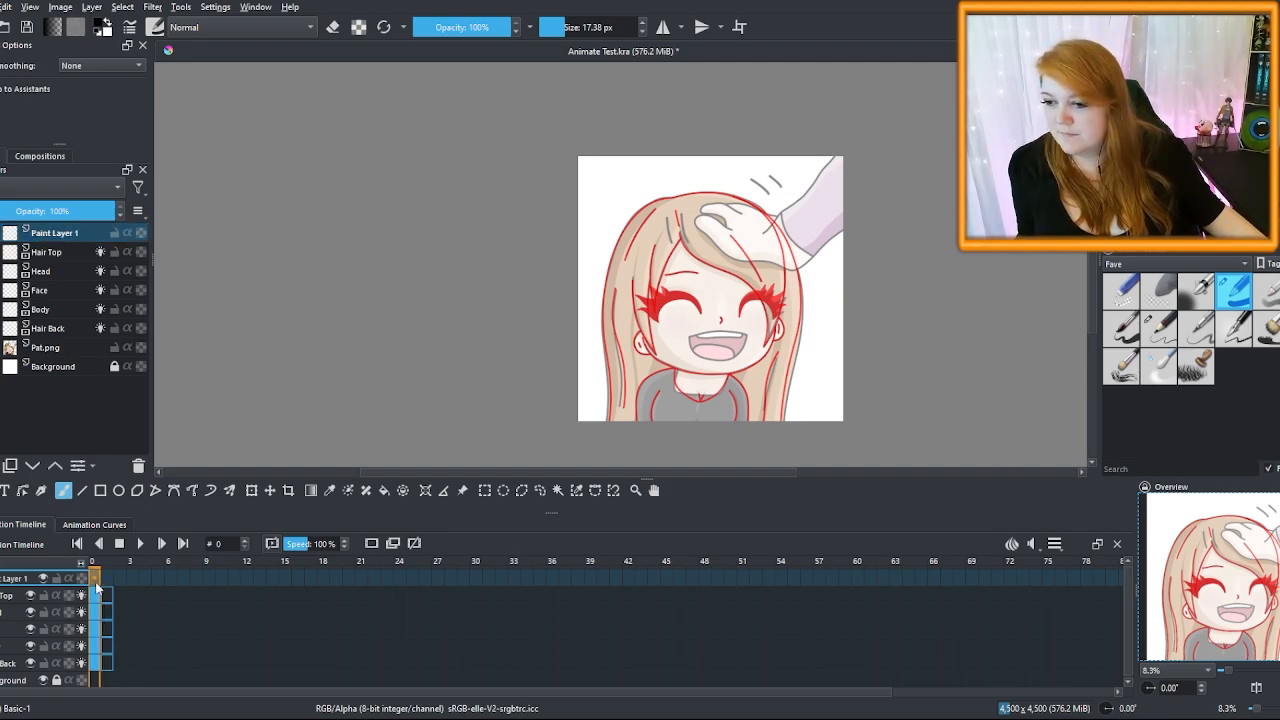
{"action": "key", "text": "ctrl+shift+z"}
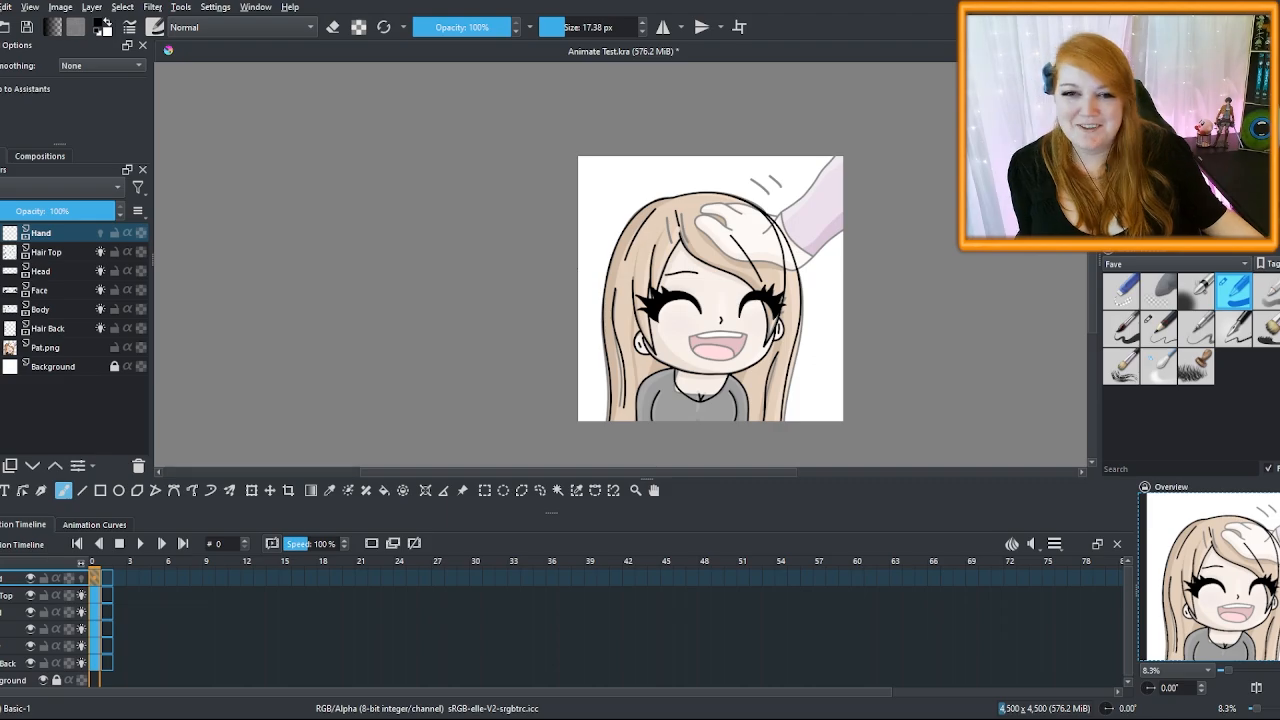
{"action": "scroll", "coordinate": [615, 322], "scroll_direction": "up", "scroll_amount": 1}
{"action": "scroll", "coordinate": [615, 322], "scroll_direction": "up", "scroll_amount": 1}
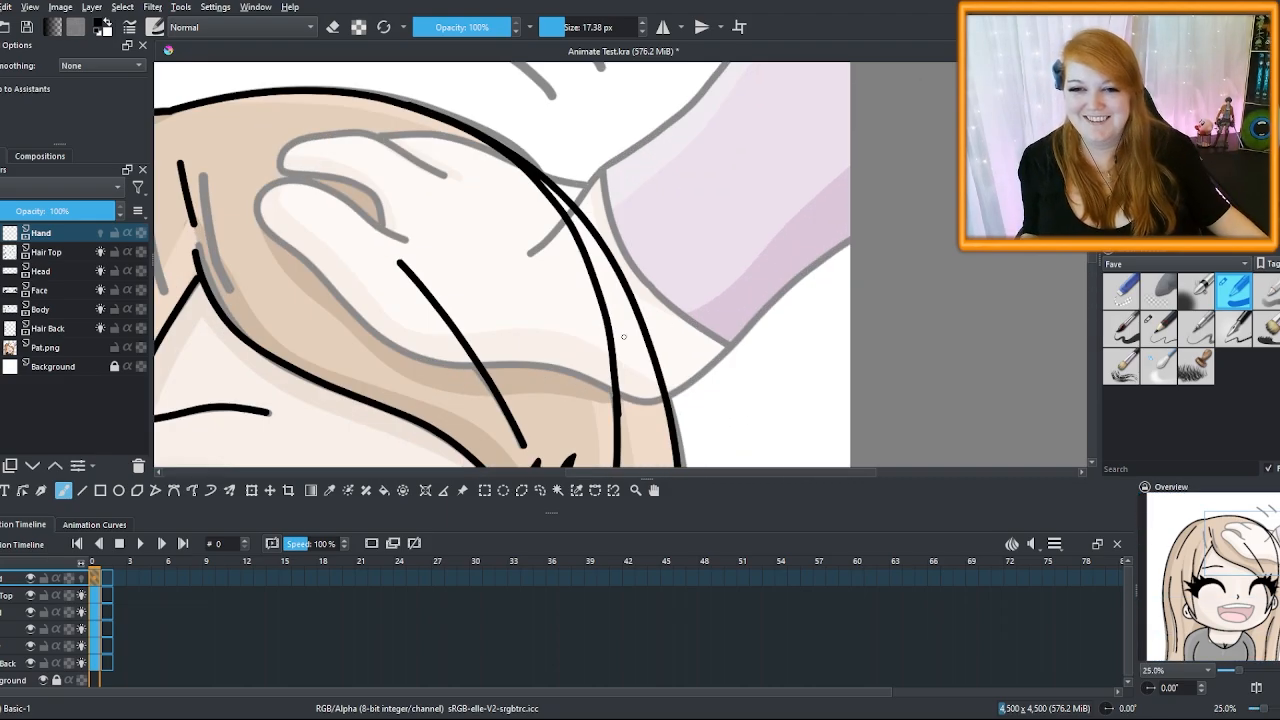
{"action": "scroll", "coordinate": [615, 322], "scroll_direction": "up", "scroll_amount": 1}
{"action": "scroll", "coordinate": [615, 322], "scroll_direction": "down", "scroll_amount": 4}
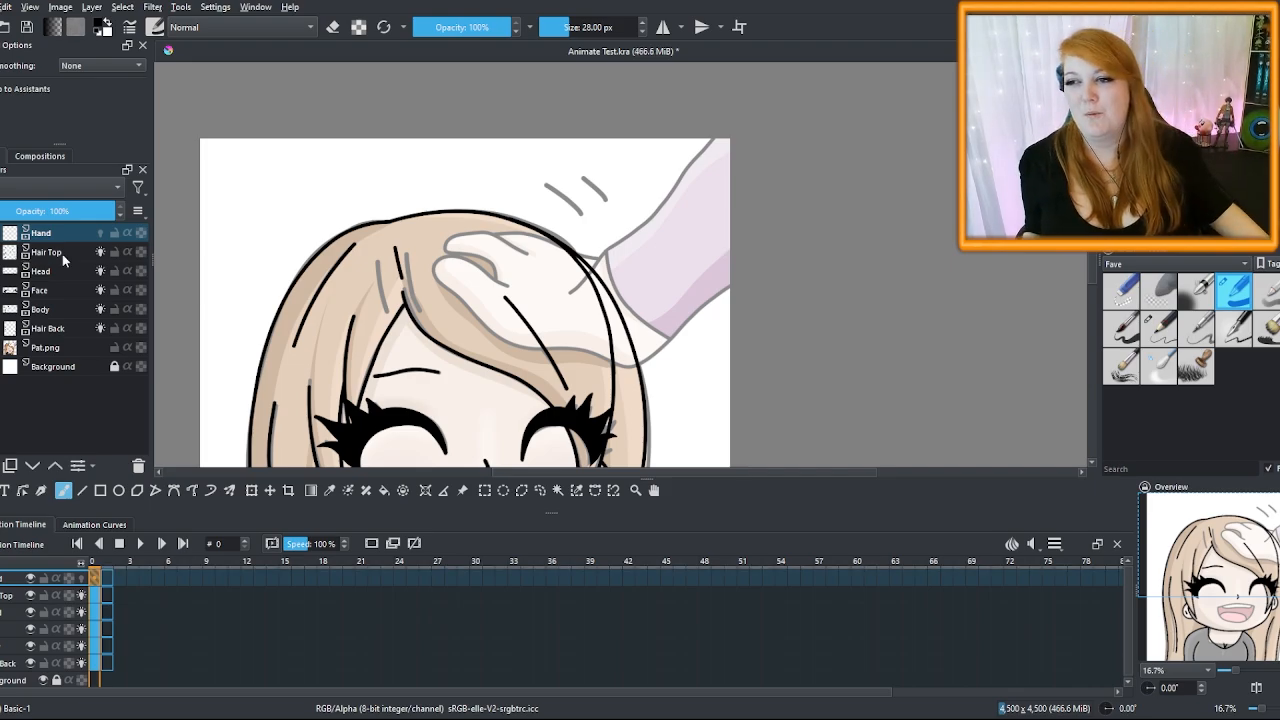
Group Hair Top through Hair Back into Group 1 and hide the group
{"action": "left_click", "coordinate": [40, 253]}
{"action": "left_click", "coordinate": [63, 330], "text": "shift"}
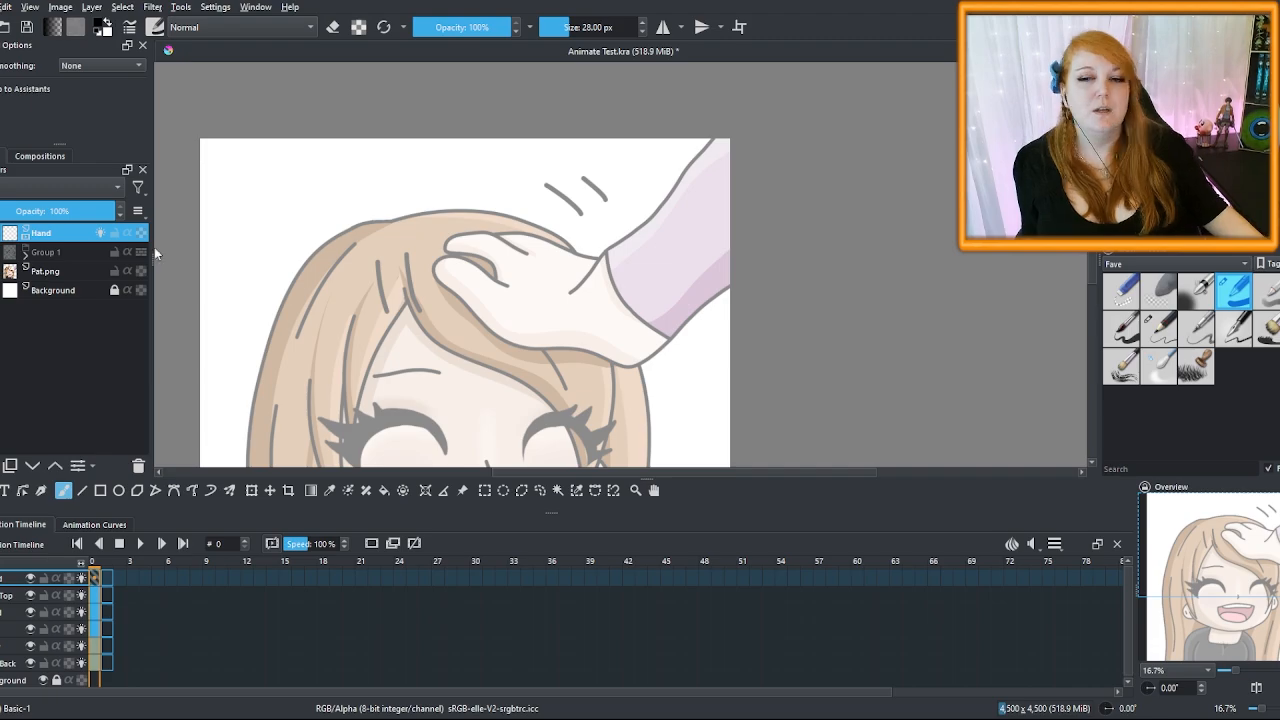
{"action": "scroll", "coordinate": [534, 300], "scroll_direction": "up", "scroll_amount": 2}
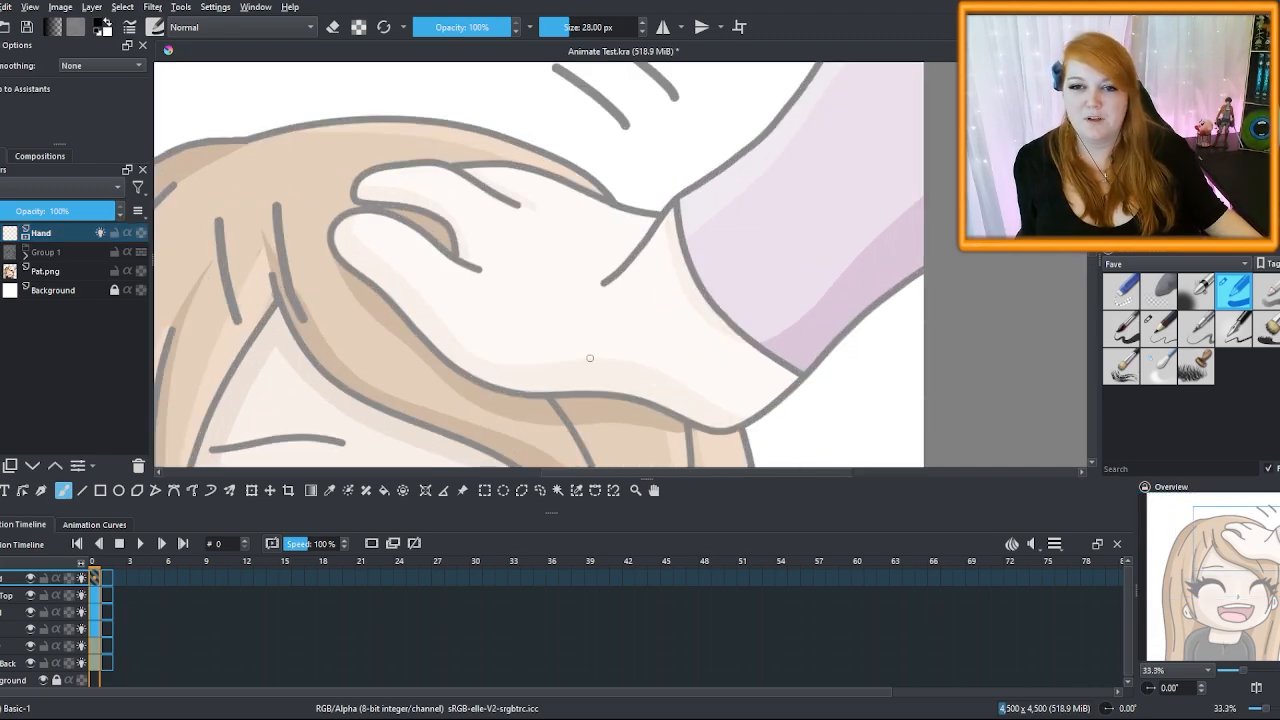
{"action": "scroll", "coordinate": [620, 395], "scroll_direction": "up", "scroll_amount": 1}
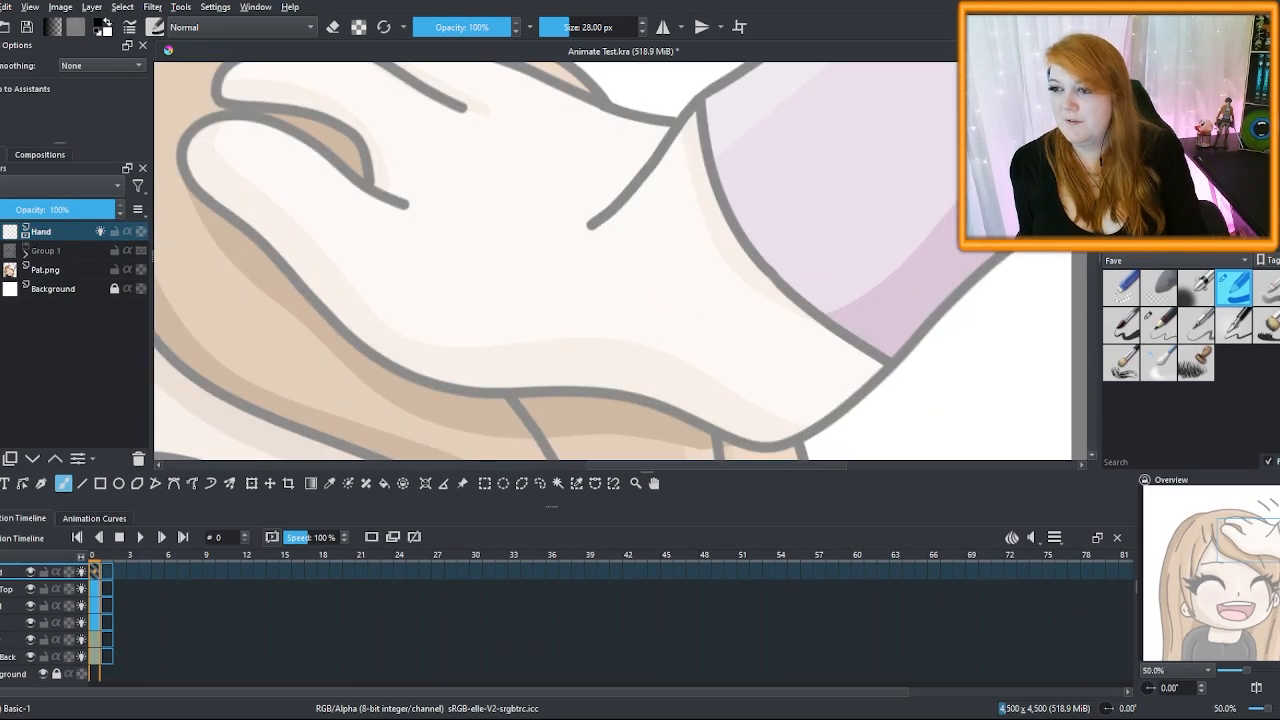
{"action": "left_click", "coordinate": [2, 251]}
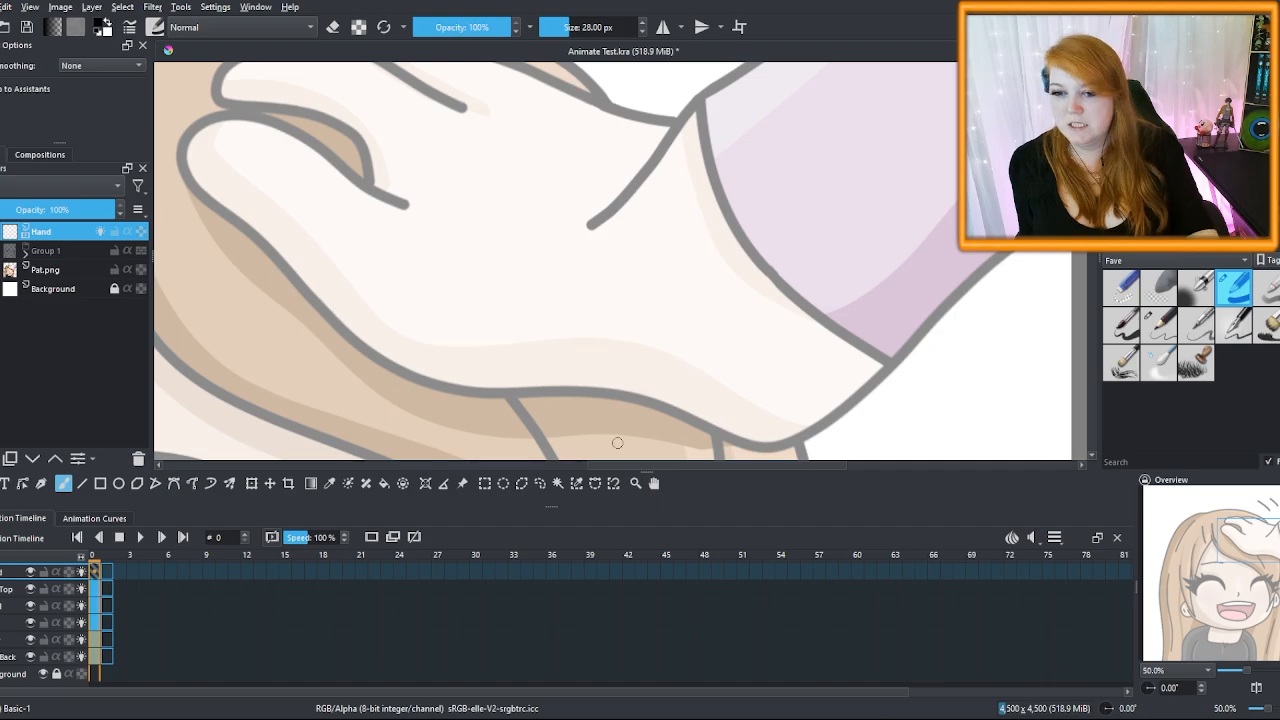
Ink the hand's lower outline, fingertips and top edge in black on the Hand layer
{"action": "left_click_drag", "start_coordinate": [560, 517], "coordinate": [560, 545]}
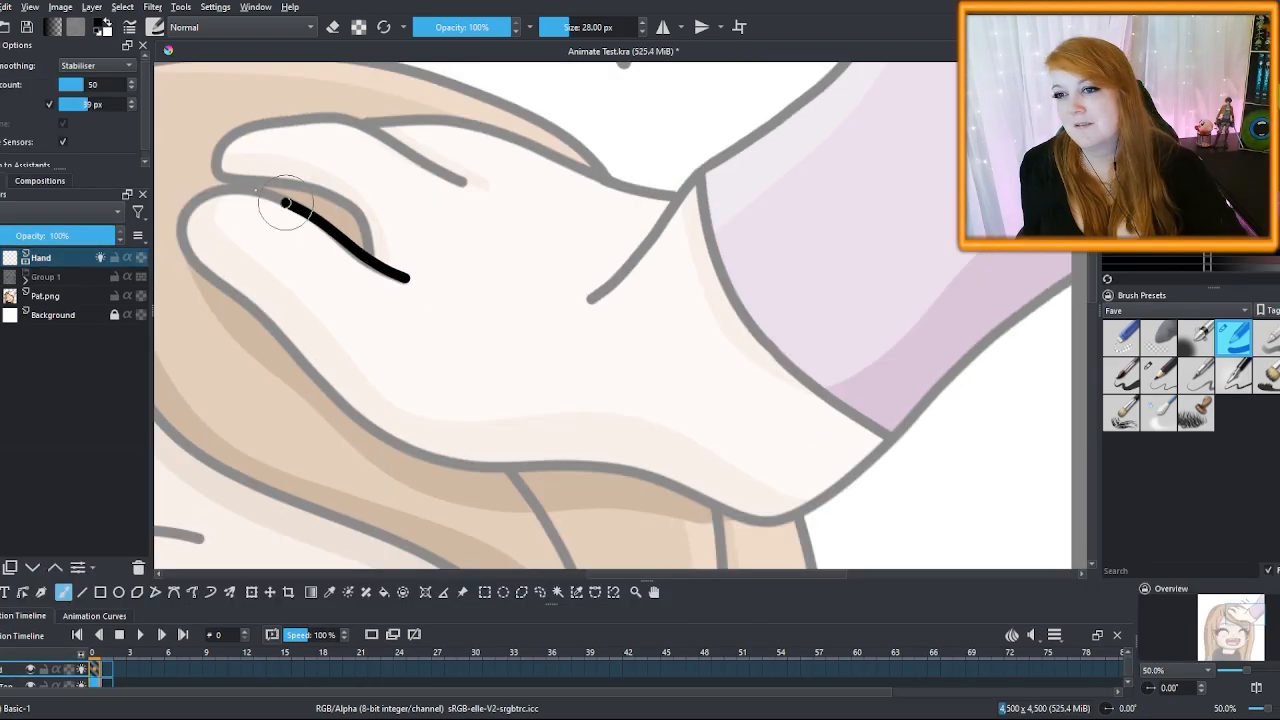
{"action": "mouse_move", "coordinate": [285, 203]}
{"action": "left_mouse_down"}
{"action": "mouse_move", "coordinate": [280, 334]}
{"action": "mouse_move", "coordinate": [435, 461]}
{"action": "mouse_move", "coordinate": [690, 498]}
{"action": "mouse_move", "coordinate": [890, 442]}
{"action": "mouse_move", "coordinate": [1068, 275]}
{"action": "left_mouse_up"}
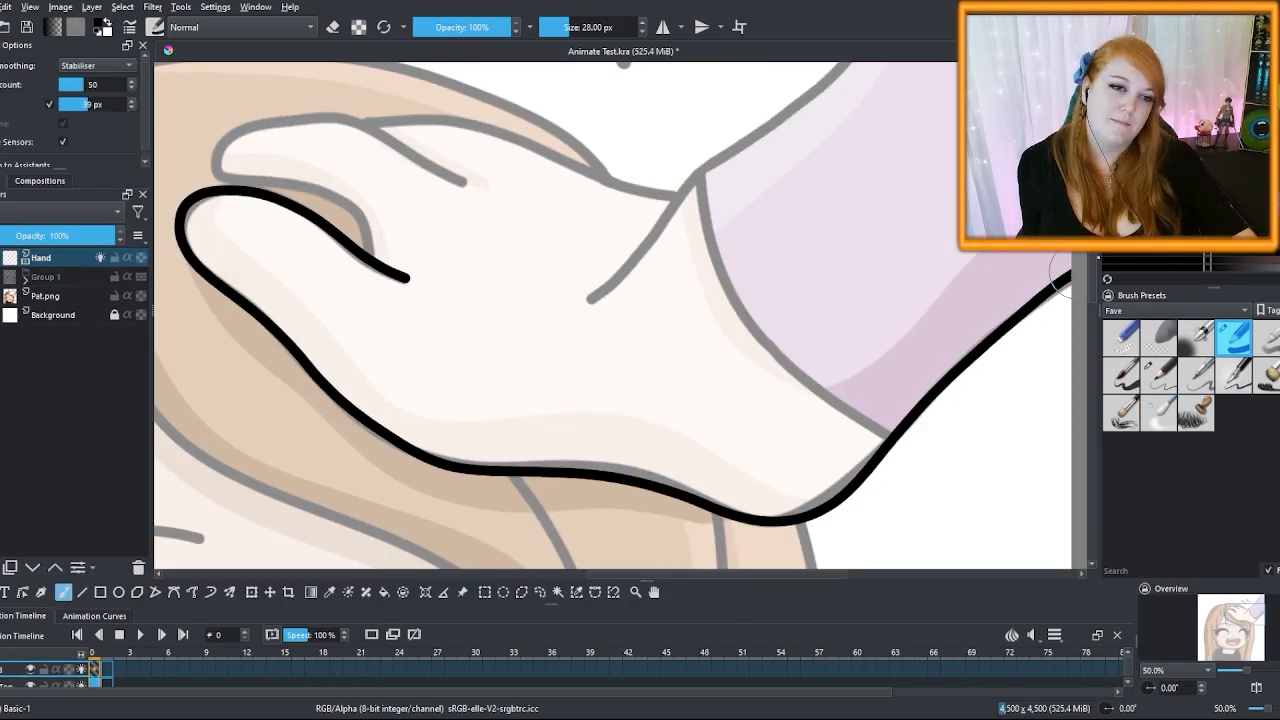
{"action": "scroll", "coordinate": [352, 358], "scroll_direction": "up", "scroll_amount": 3}
{"action": "mouse_move", "coordinate": [353, 358]}
{"action": "left_mouse_down"}
{"action": "mouse_move", "coordinate": [328, 272]}
{"action": "mouse_move", "coordinate": [474, 337]}
{"action": "left_mouse_up"}
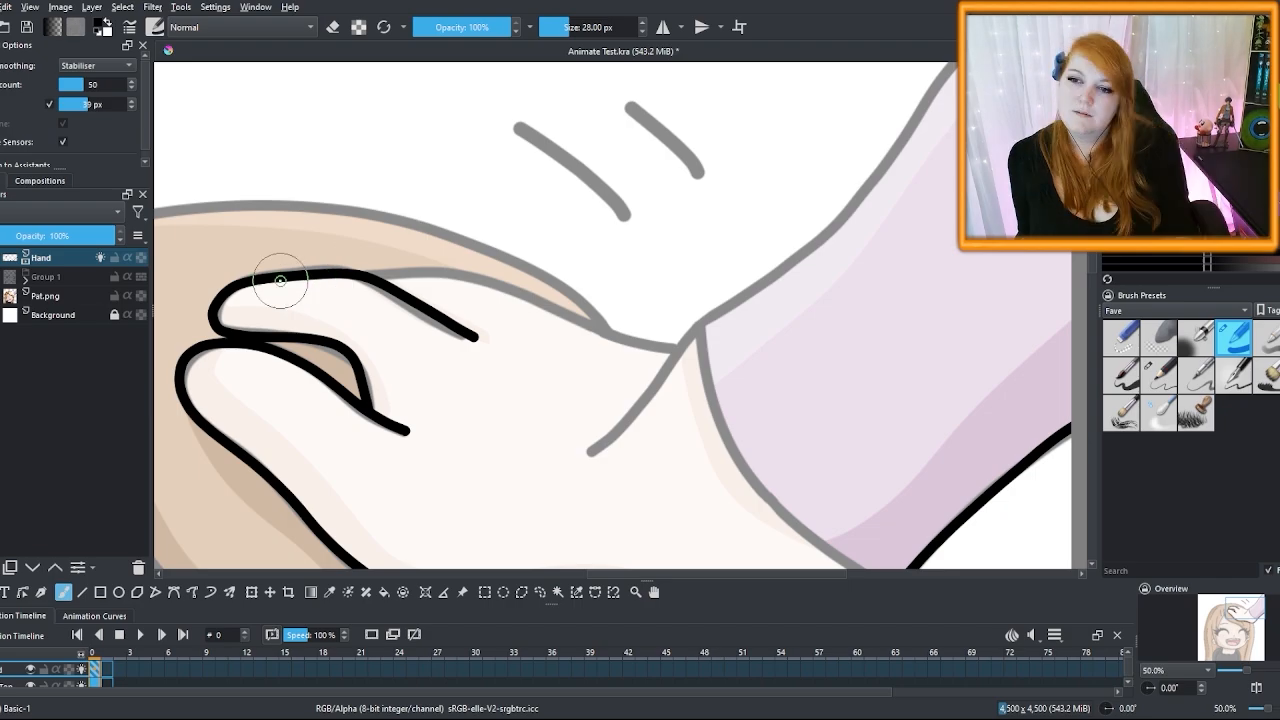
{"action": "mouse_move", "coordinate": [278, 275]}
{"action": "left_mouse_down"}
{"action": "mouse_move", "coordinate": [350, 264]}
{"action": "mouse_move", "coordinate": [525, 292]}
{"action": "left_mouse_up"}
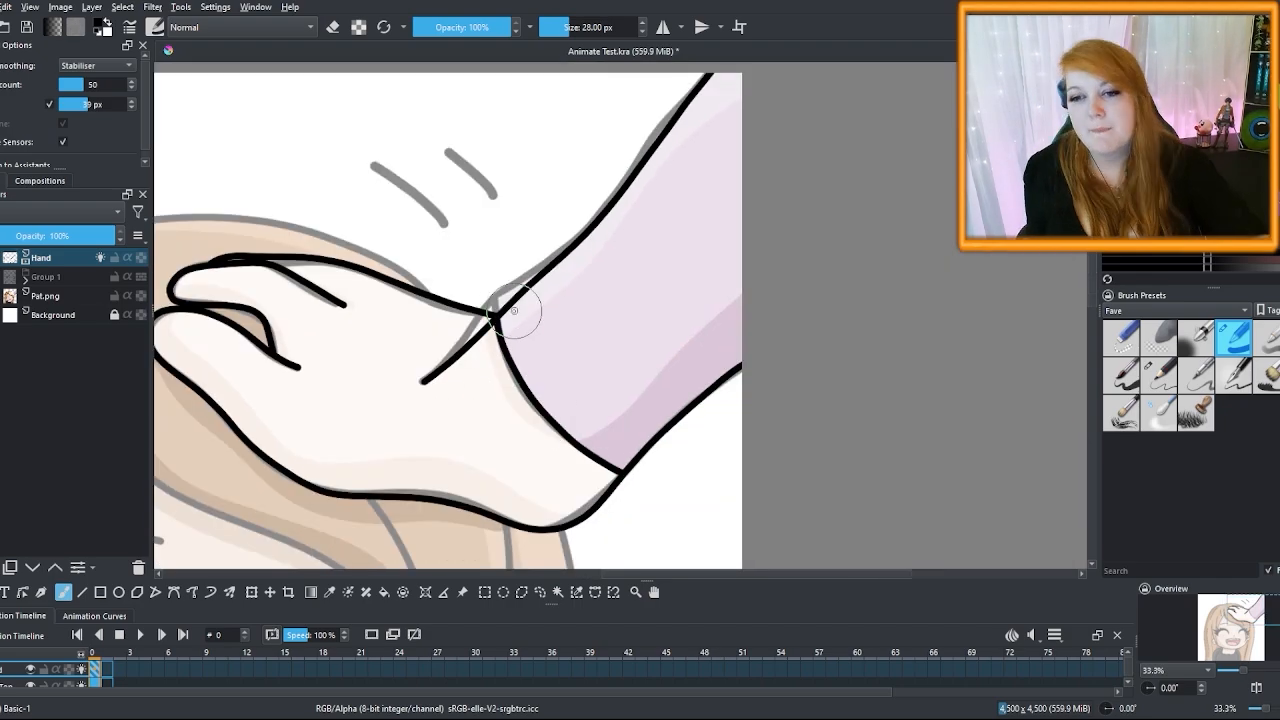
Ink the mouth's upper lip, outer outline, teeth line and tongue line, and enlarge the timeline
{"action": "mouse_move", "coordinate": [312, 305]}
{"action": "left_mouse_down"}
{"action": "mouse_move", "coordinate": [614, 259]}
{"action": "mouse_move", "coordinate": [782, 290]}
{"action": "left_mouse_up"}
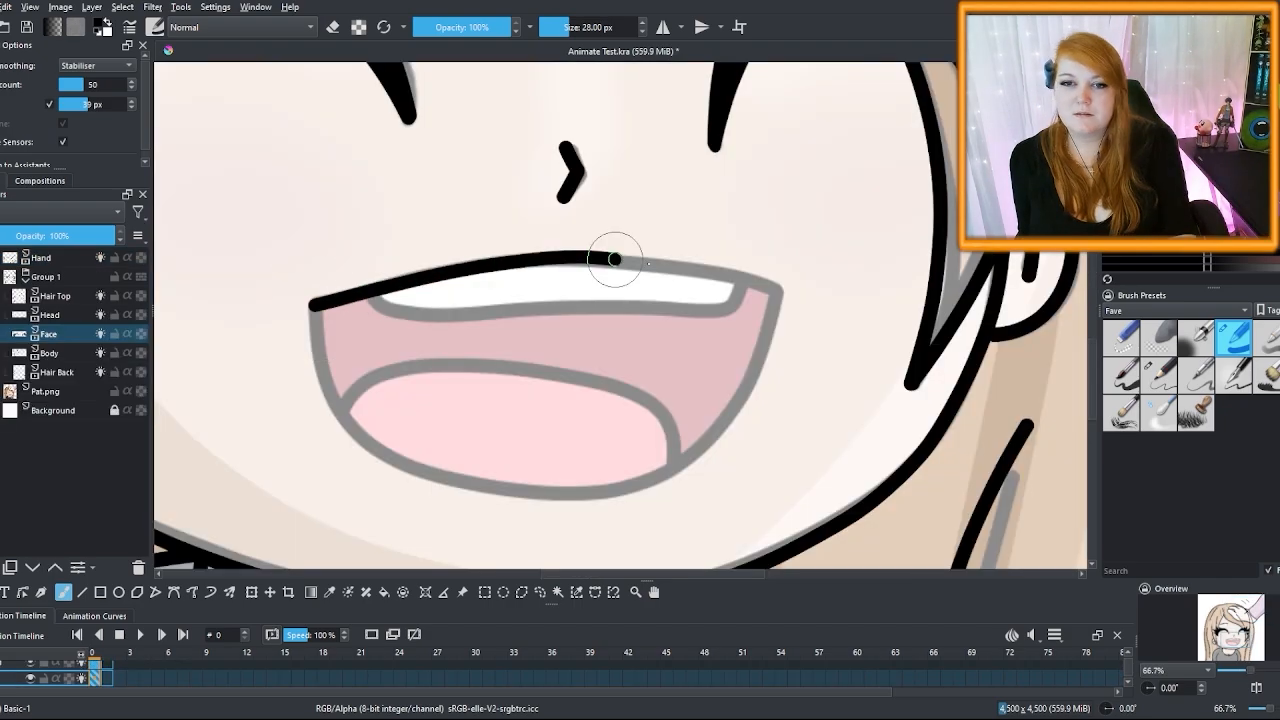
{"action": "mouse_move", "coordinate": [312, 302]}
{"action": "left_mouse_down"}
{"action": "mouse_move", "coordinate": [355, 421]}
{"action": "mouse_move", "coordinate": [567, 488]}
{"action": "mouse_move", "coordinate": [739, 400]}
{"action": "mouse_move", "coordinate": [777, 286]}
{"action": "left_mouse_up"}
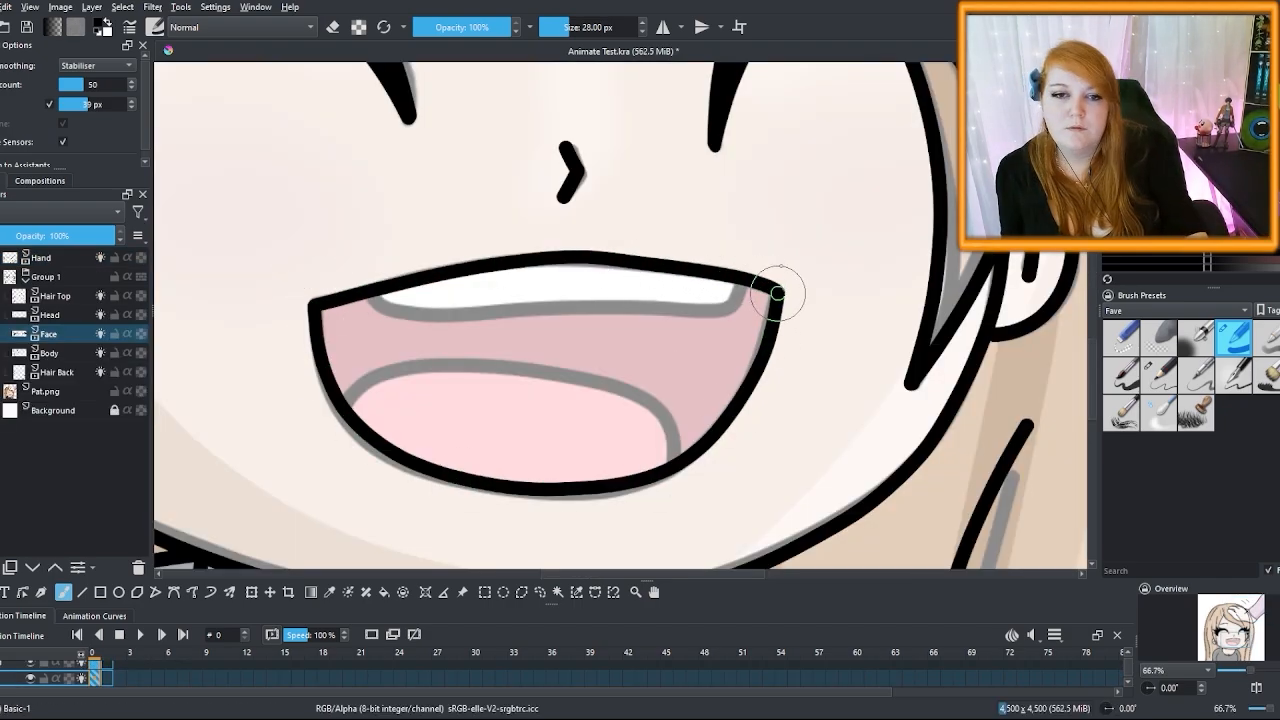
{"action": "mouse_move", "coordinate": [370, 300]}
{"action": "left_mouse_down"}
{"action": "mouse_move", "coordinate": [576, 306]}
{"action": "mouse_move", "coordinate": [770, 292]}
{"action": "left_mouse_up"}
{"action": "mouse_move", "coordinate": [345, 395]}
{"action": "left_mouse_down"}
{"action": "mouse_move", "coordinate": [499, 363]}
{"action": "mouse_move", "coordinate": [665, 445]}
{"action": "left_mouse_up"}
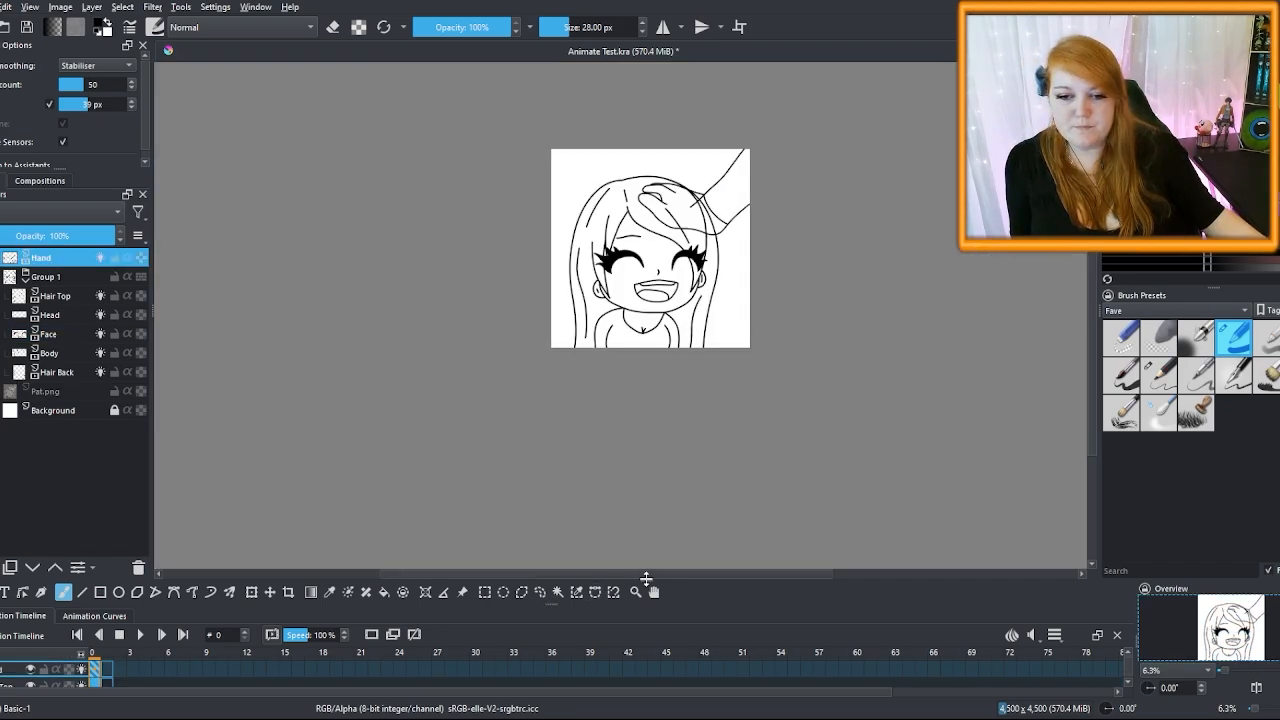
{"action": "left_click_drag", "start_coordinate": [646, 580], "coordinate": [665, 429]}
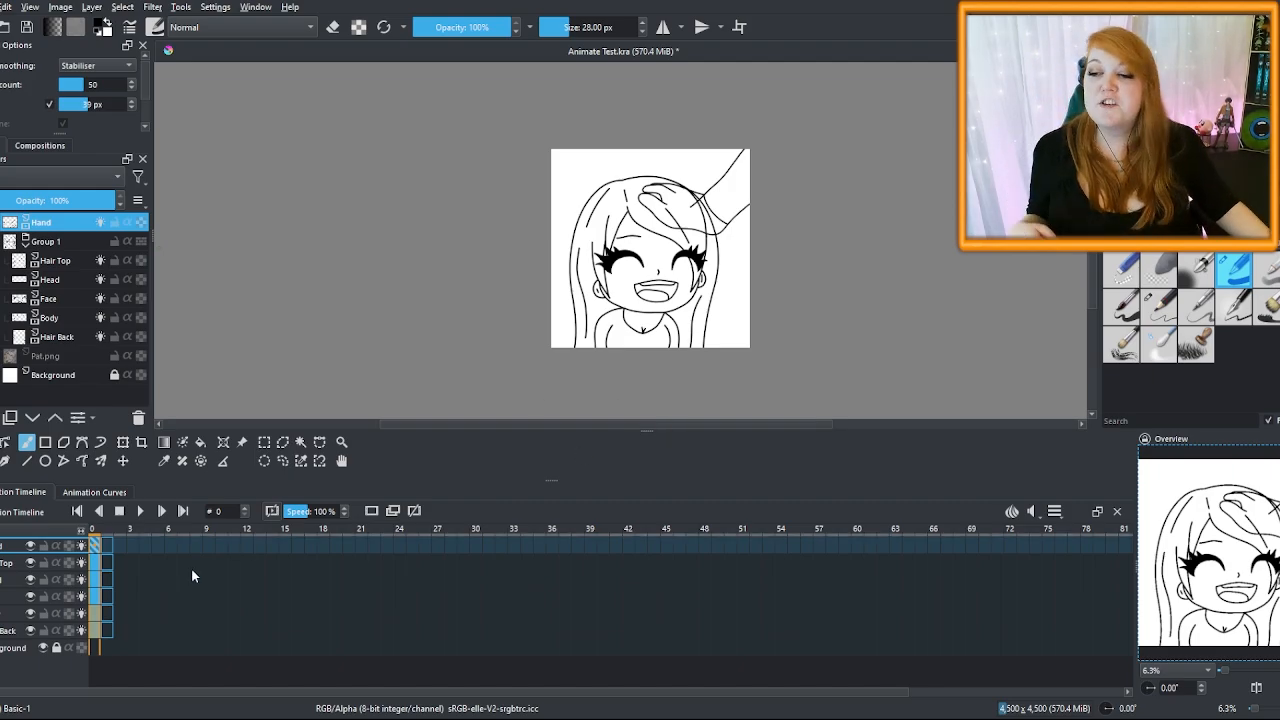
Create blank keyframes on frames 2–12 of the Hand, Hair Top and Head layers
{"action": "left_click", "coordinate": [116, 541]}
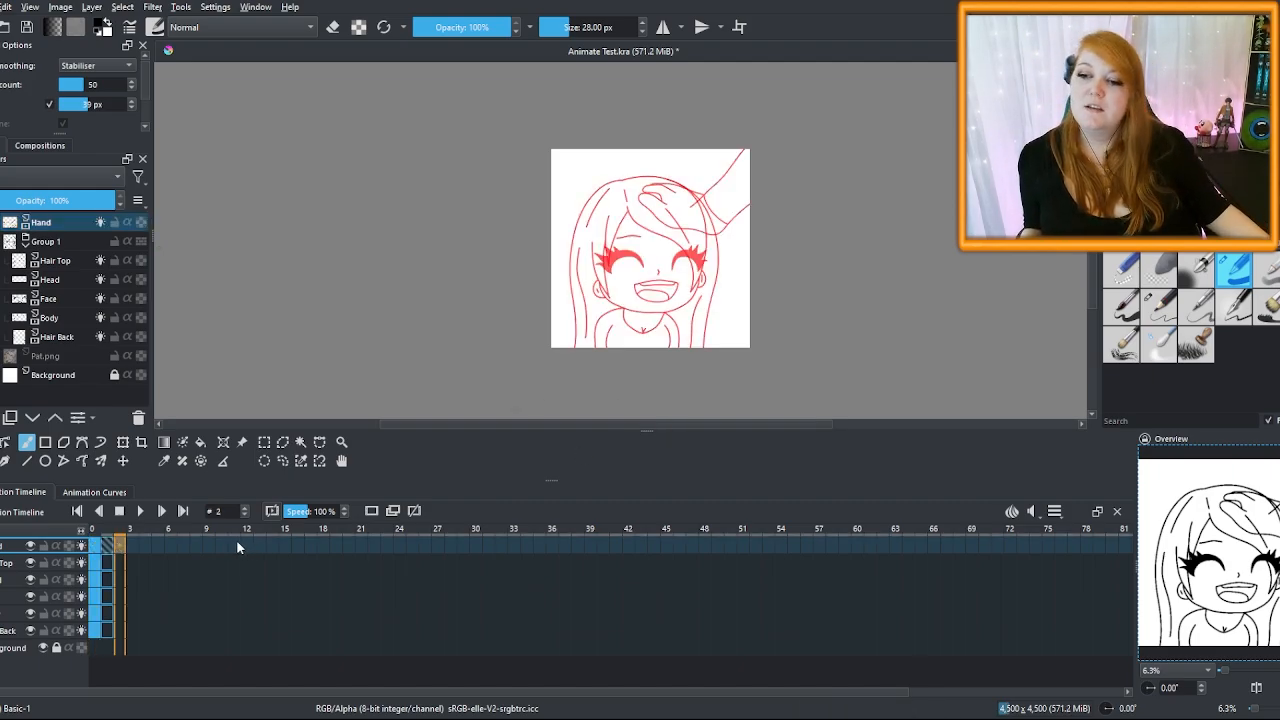
{"action": "left_click", "coordinate": [241, 541], "text": "shift"}
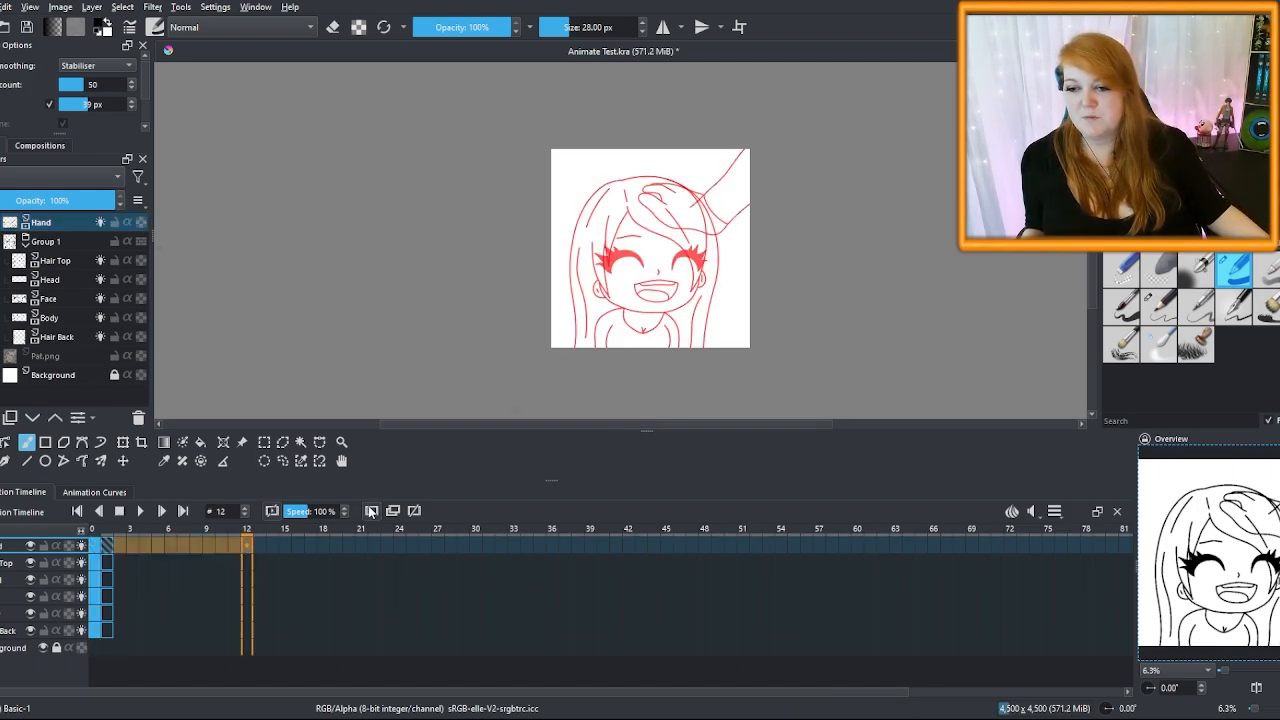
{"action": "left_click", "coordinate": [115, 557]}
{"action": "left_click", "coordinate": [246, 562], "text": "shift"}
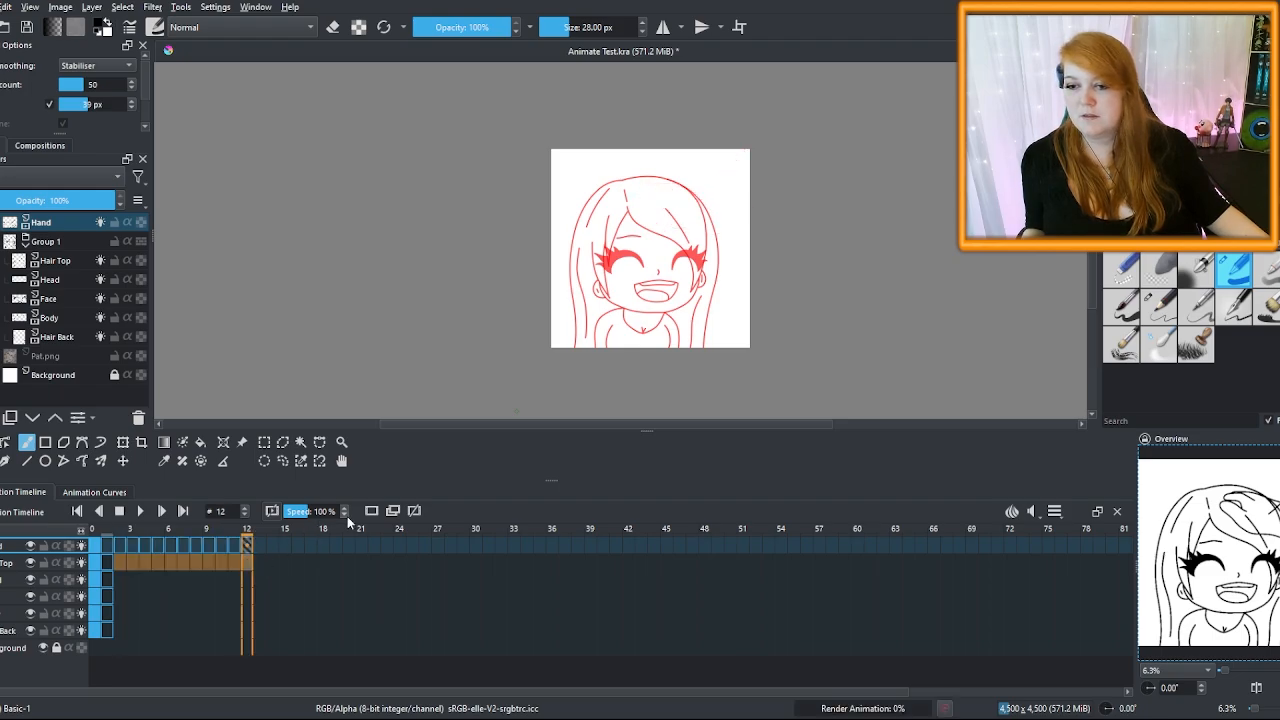
{"action": "left_click", "coordinate": [371, 511]}
{"action": "left_click", "coordinate": [119, 576]}
{"action": "left_click", "coordinate": [243, 578], "text": "shift"}
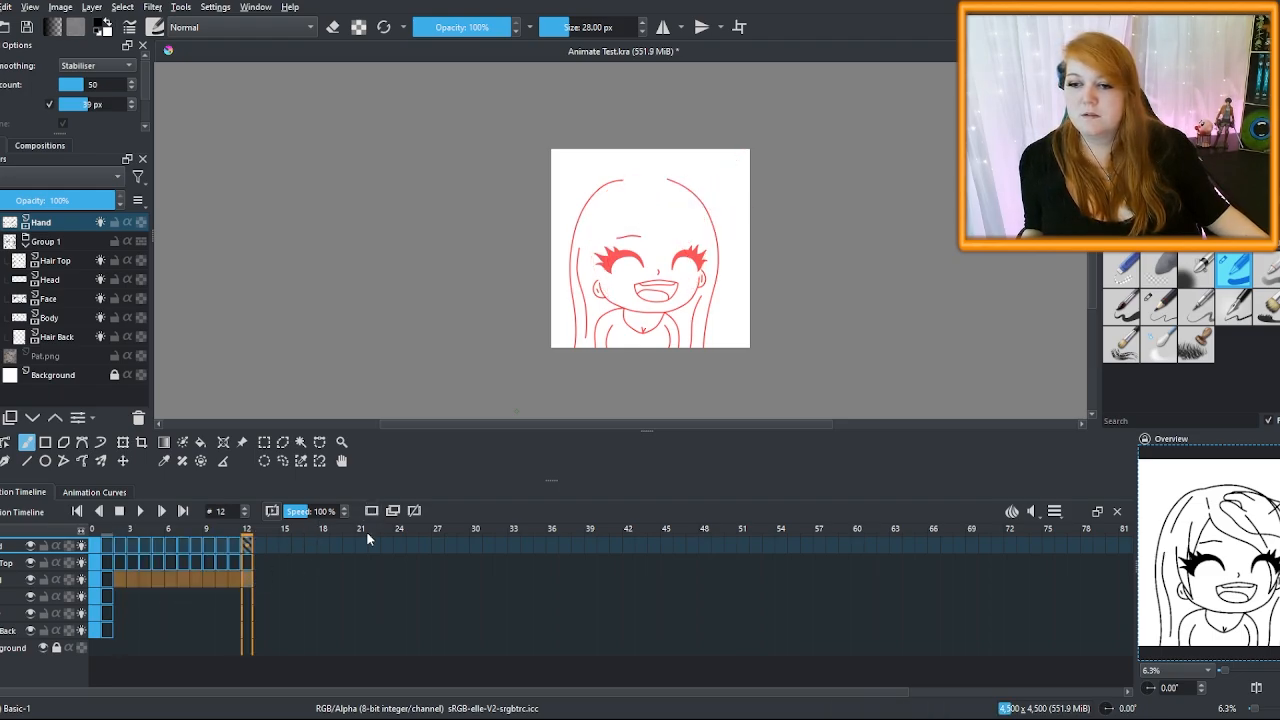
{"action": "left_click", "coordinate": [371, 511]}
{"action": "left_click", "coordinate": [120, 595]}
Create blank keyframes on frames 2–12 of Face, Body and Hair Back, then return to frame 0
{"action": "left_click", "coordinate": [243, 595], "text": "shift"}
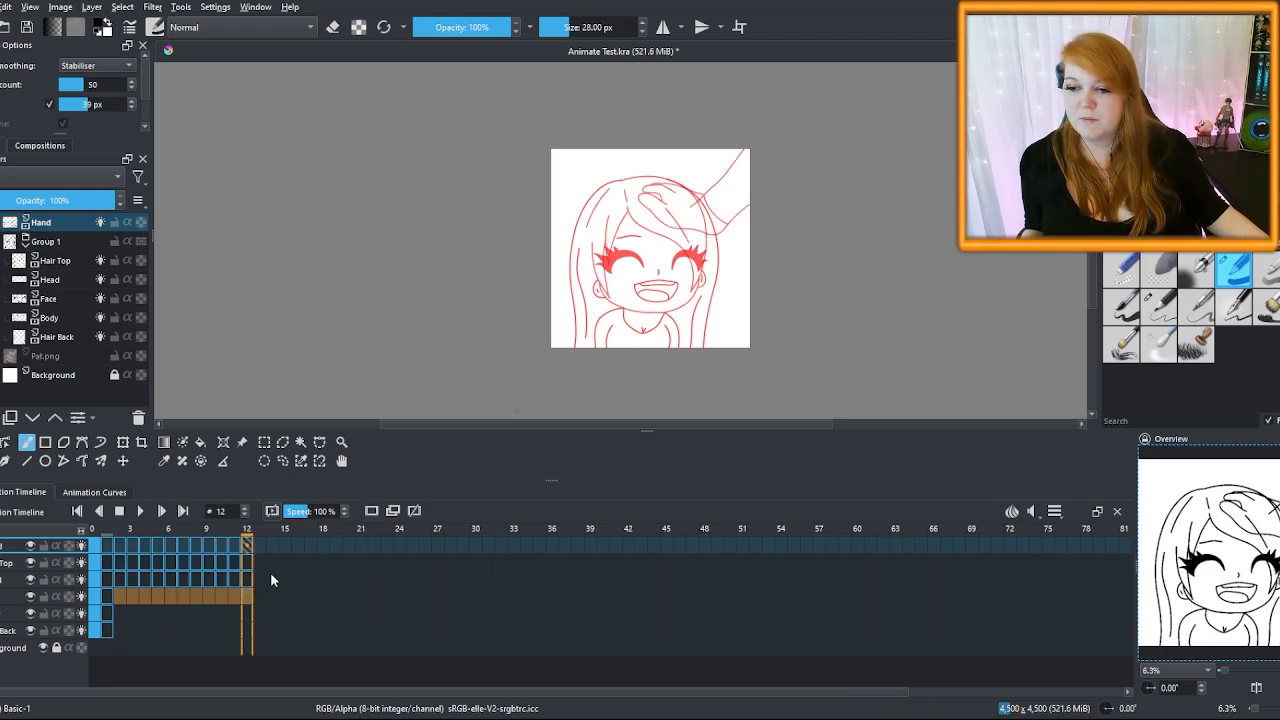
{"action": "left_click", "coordinate": [371, 511]}
{"action": "left_click", "coordinate": [124, 612]}
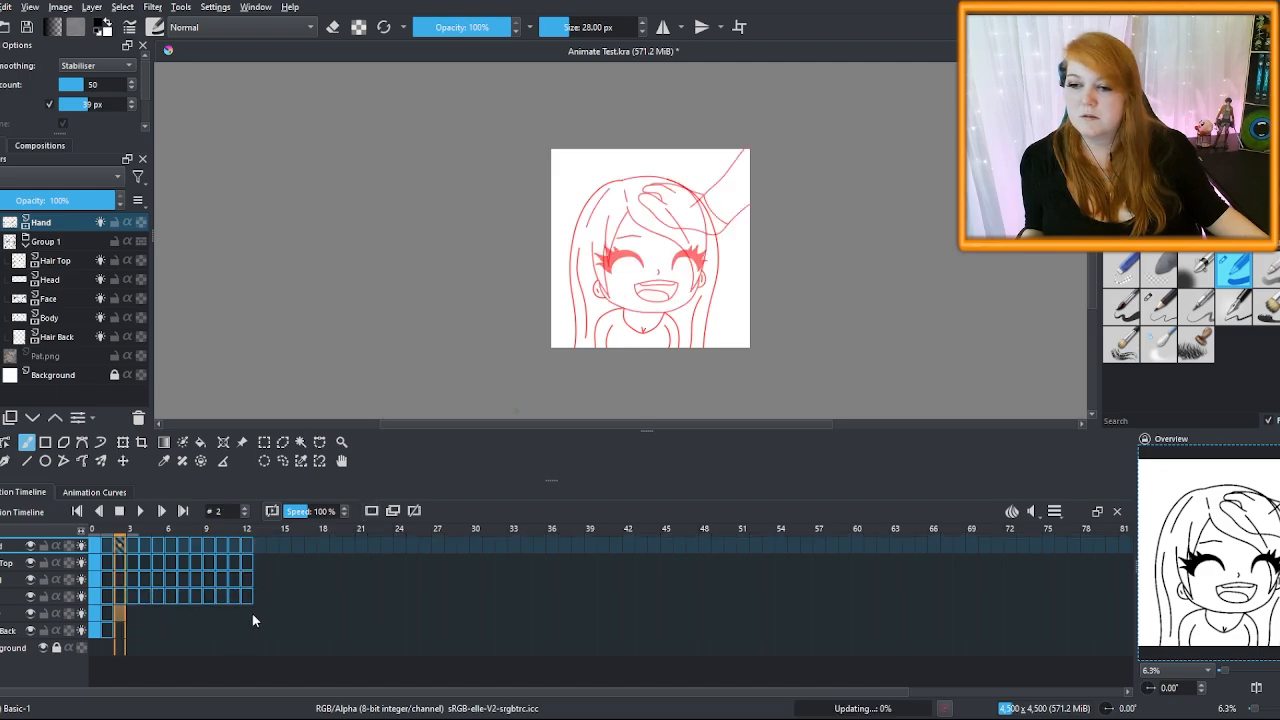
{"action": "left_click", "coordinate": [246, 612], "text": "shift"}
{"action": "left_click", "coordinate": [371, 511]}
{"action": "left_click", "coordinate": [120, 630]}
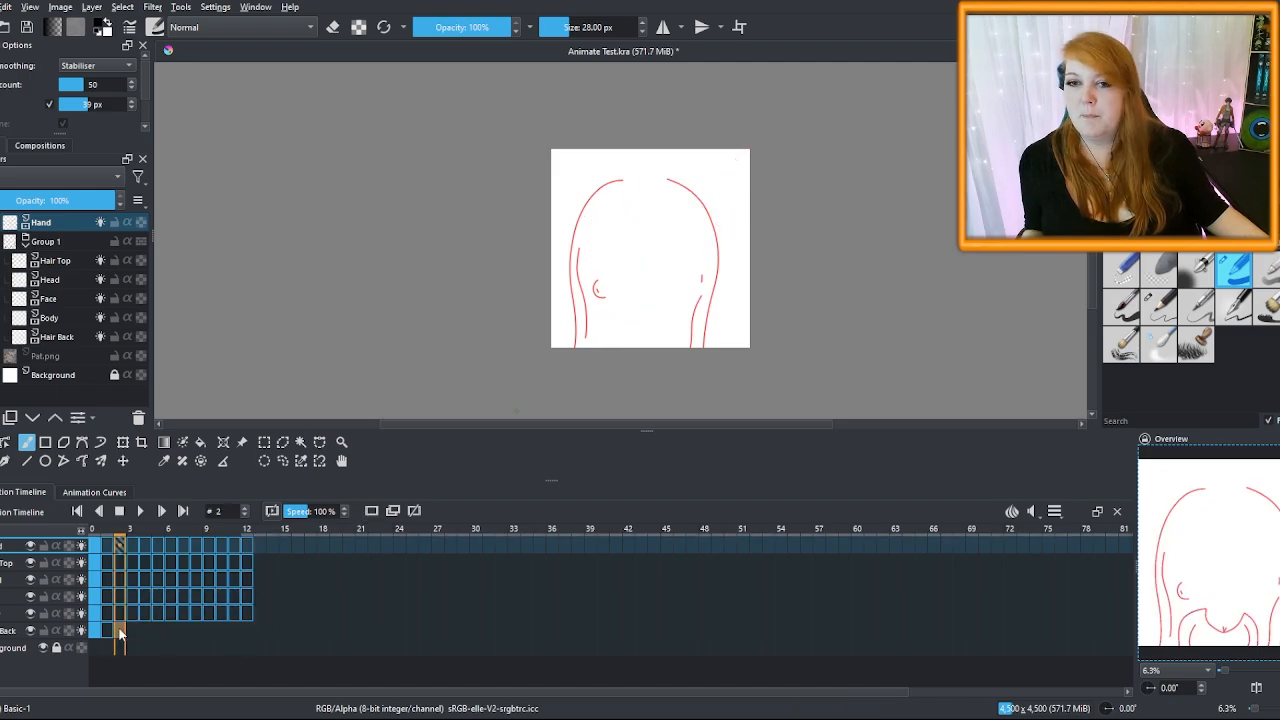
{"action": "left_click", "coordinate": [243, 629], "text": "shift"}
{"action": "left_click", "coordinate": [371, 511]}
{"action": "left_click", "coordinate": [95, 545]}
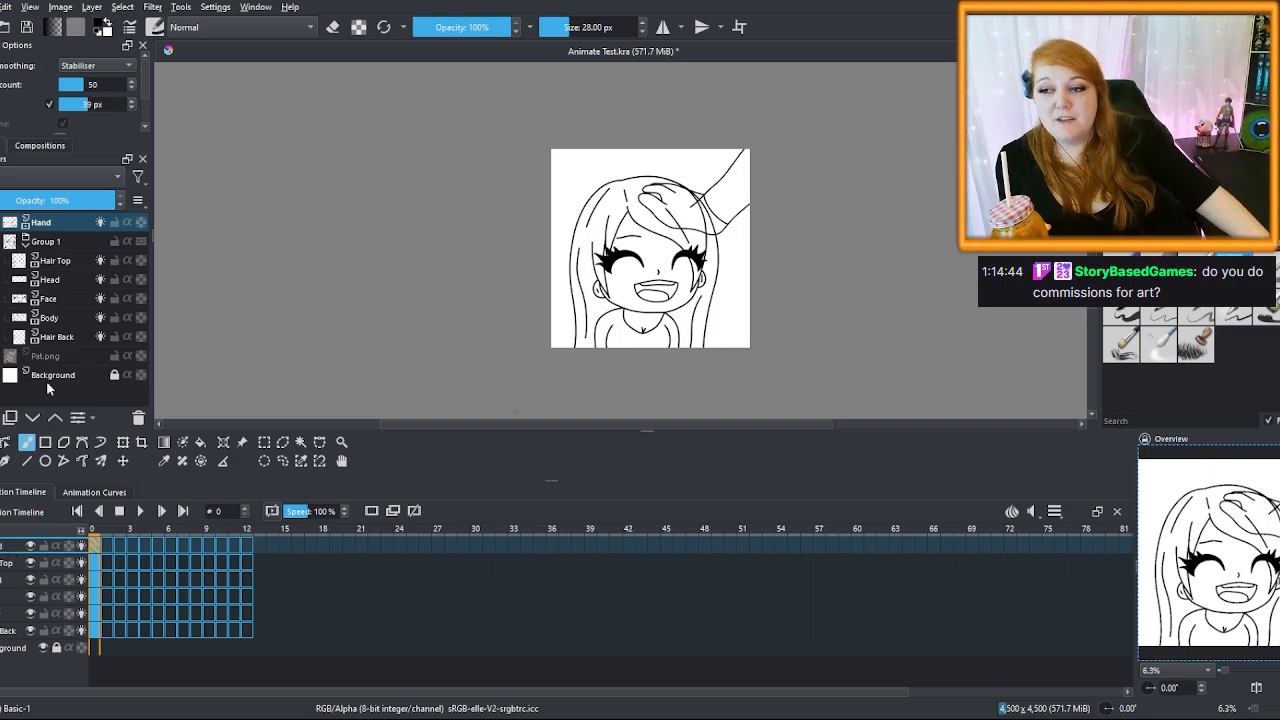
Hide and reshow the Hair Top layer to check its contents
{"action": "left_click", "coordinate": [1, 260]}
{"action": "left_click", "coordinate": [1, 260]}
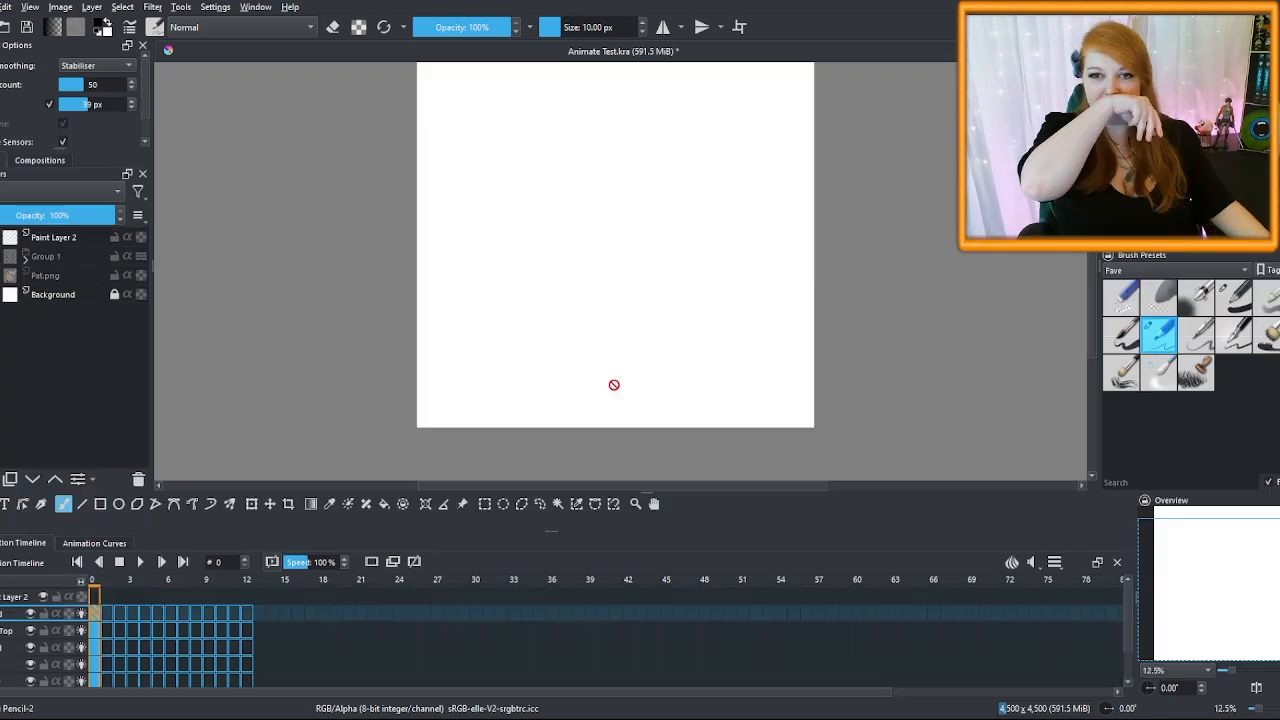
On Paint Layer 2, sketch a tiny face with eyes and a smile in the top-left corner
{"action": "scroll", "coordinate": [625, 300], "scroll_direction": "down", "scroll_amount": 1}
{"action": "scroll", "coordinate": [605, 293], "scroll_direction": "up", "scroll_amount": 1}
{"action": "scroll", "coordinate": [602, 295], "scroll_direction": "down", "scroll_amount": 1}
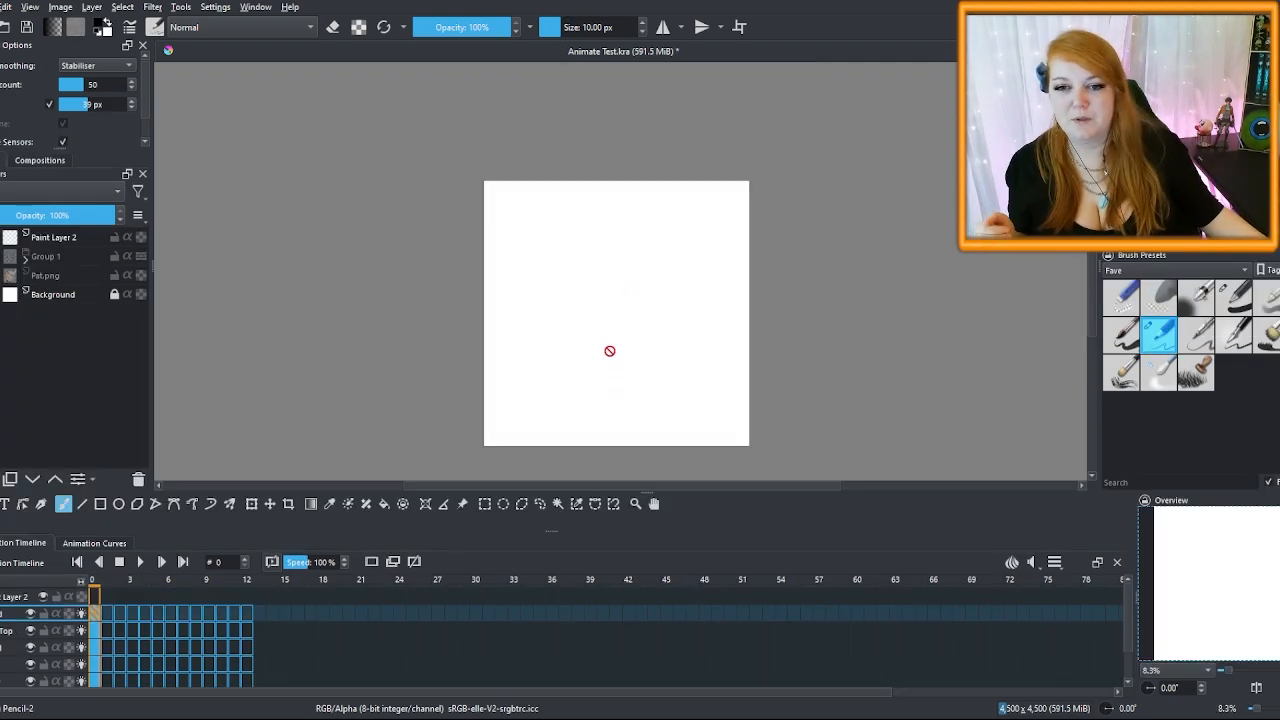
{"action": "scroll", "coordinate": [610, 351], "scroll_direction": "up", "scroll_amount": 1}
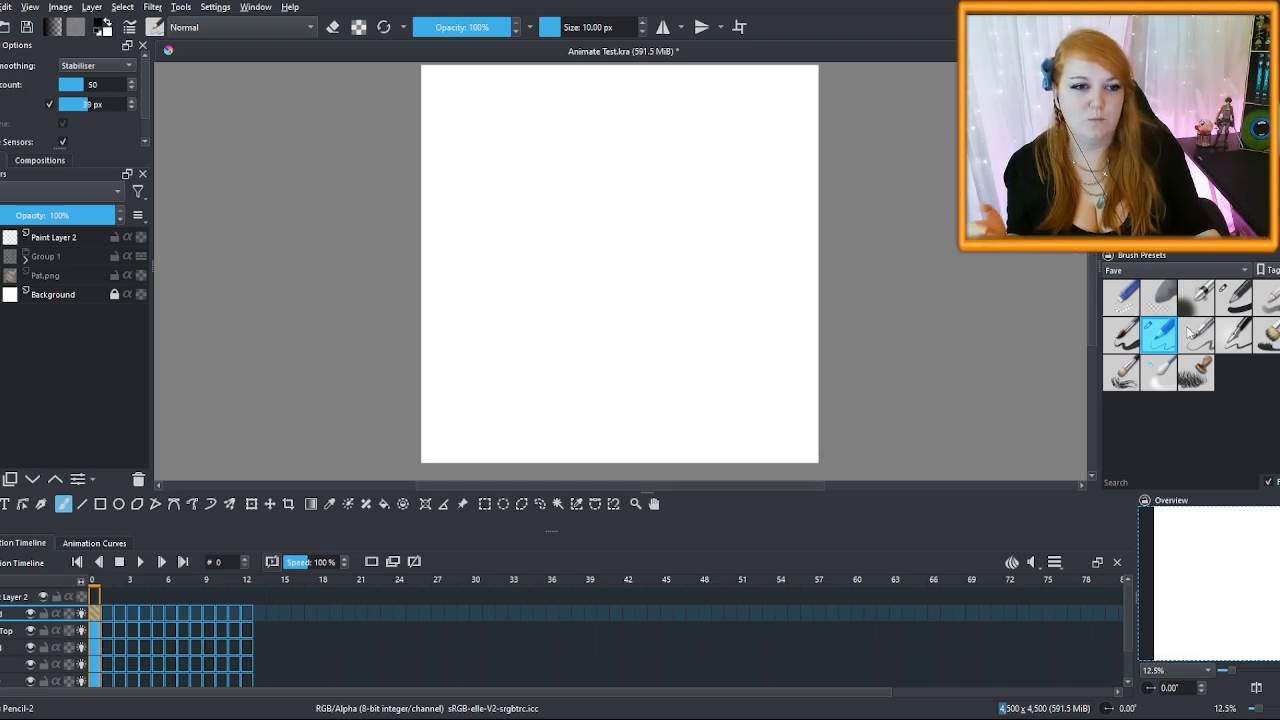
{"action": "left_click", "coordinate": [70, 240]}
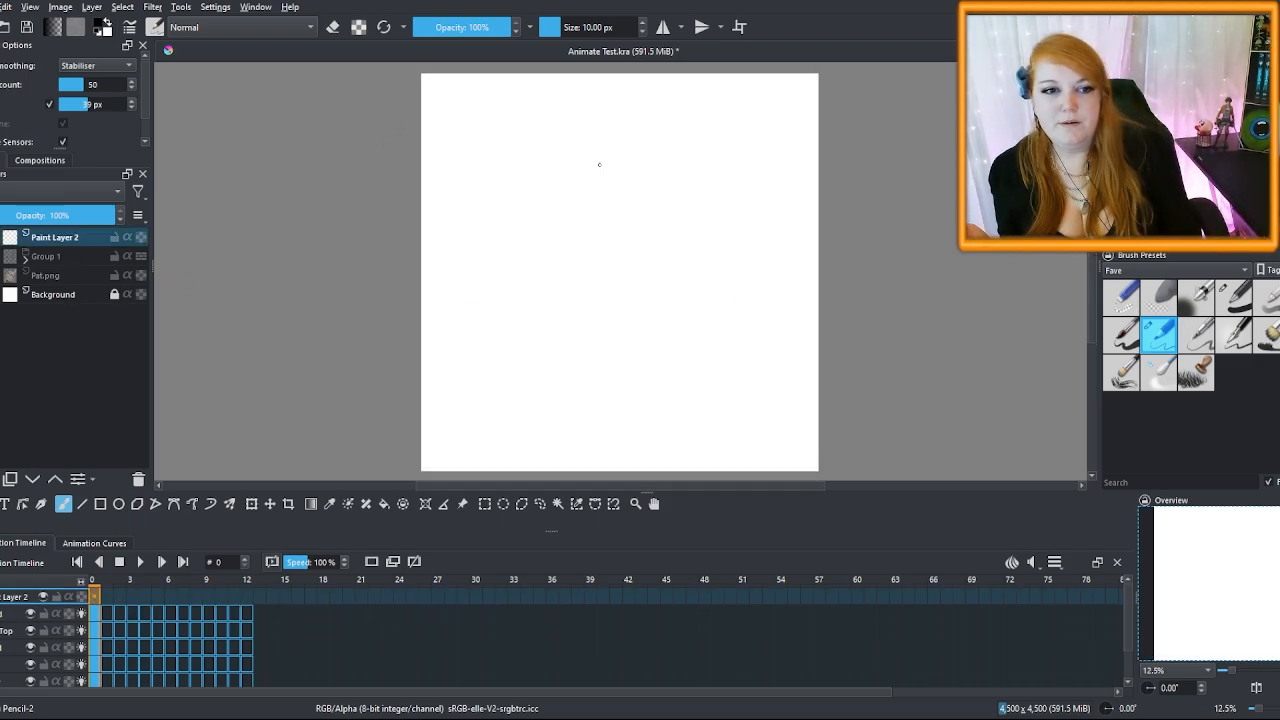
{"action": "left_click_drag", "start_coordinate": [460, 98], "coordinate": [480, 99]}
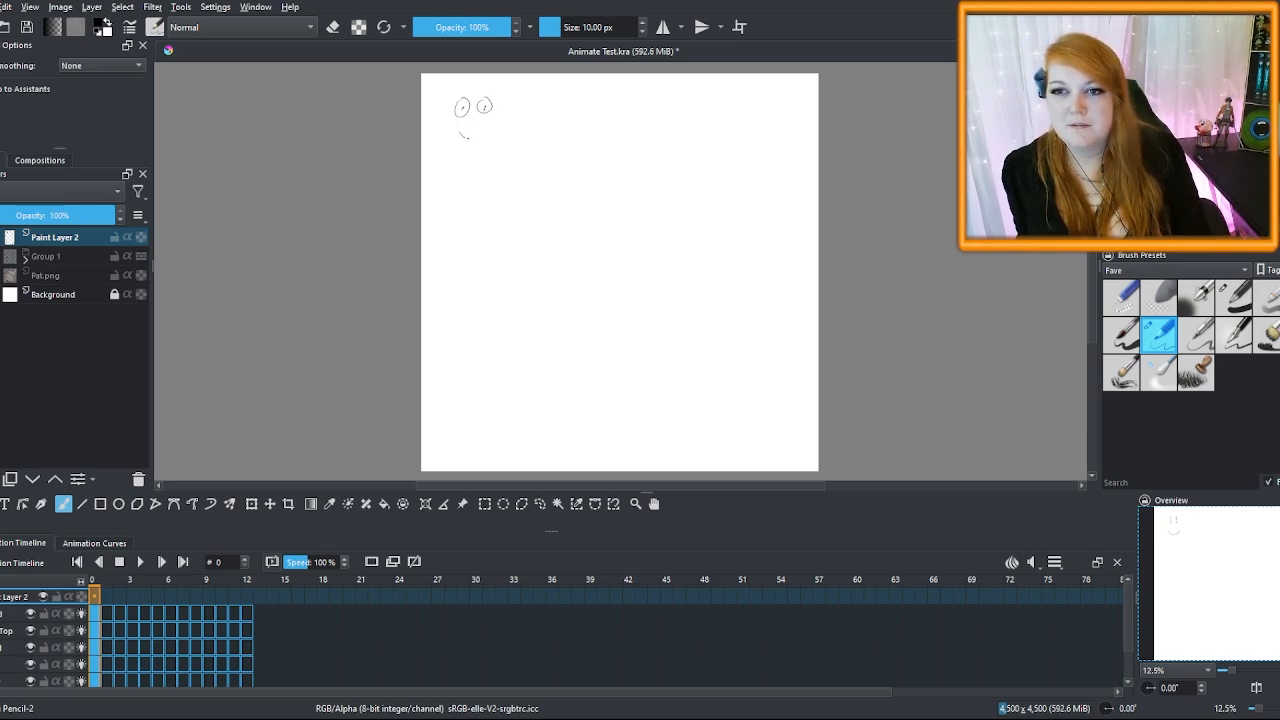
{"action": "left_click_drag", "start_coordinate": [467, 137], "coordinate": [490, 124]}
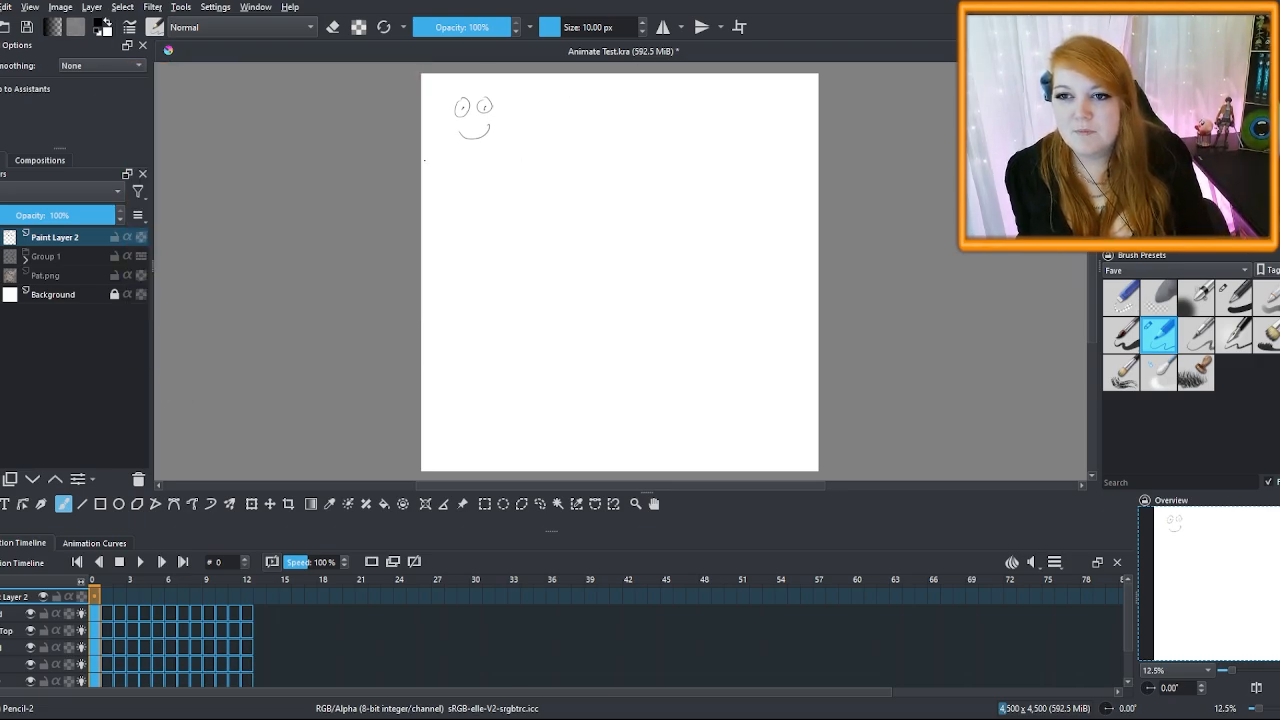
Draw the borders of the first two storyboard panels and the second face's eyes
{"action": "left_click_drag", "start_coordinate": [424, 160], "coordinate": [520, 153]}
{"action": "mouse_move", "coordinate": [516, 84]}
{"action": "left_mouse_down"}
{"action": "mouse_move", "coordinate": [519, 154]}
{"action": "mouse_move", "coordinate": [614, 146]}
{"action": "left_mouse_up"}
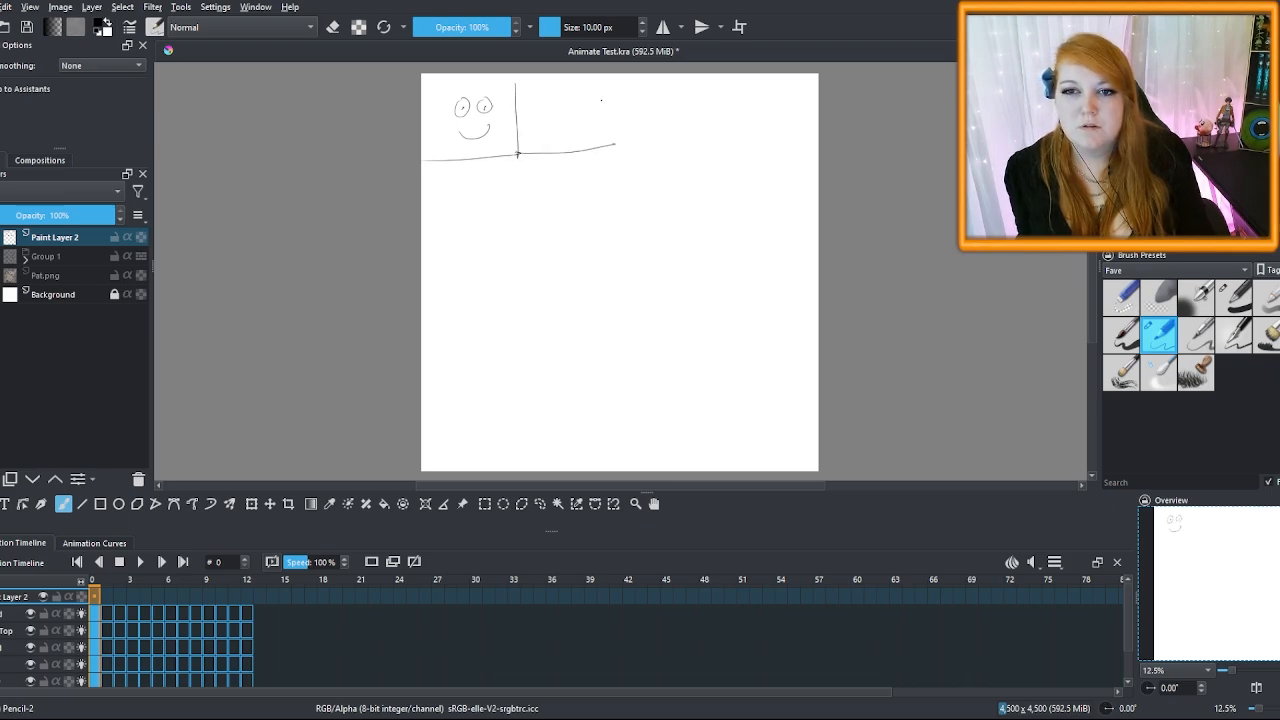
{"action": "left_click_drag", "start_coordinate": [606, 74], "coordinate": [616, 161]}
{"action": "mouse_move", "coordinate": [549, 99]}
{"action": "left_mouse_down"}
{"action": "mouse_move", "coordinate": [566, 110]}
{"action": "mouse_move", "coordinate": [573, 97]}
{"action": "mouse_move", "coordinate": [575, 124]}
{"action": "mouse_move", "coordinate": [551, 99]}
{"action": "mouse_move", "coordinate": [598, 90]}
{"action": "left_mouse_up"}
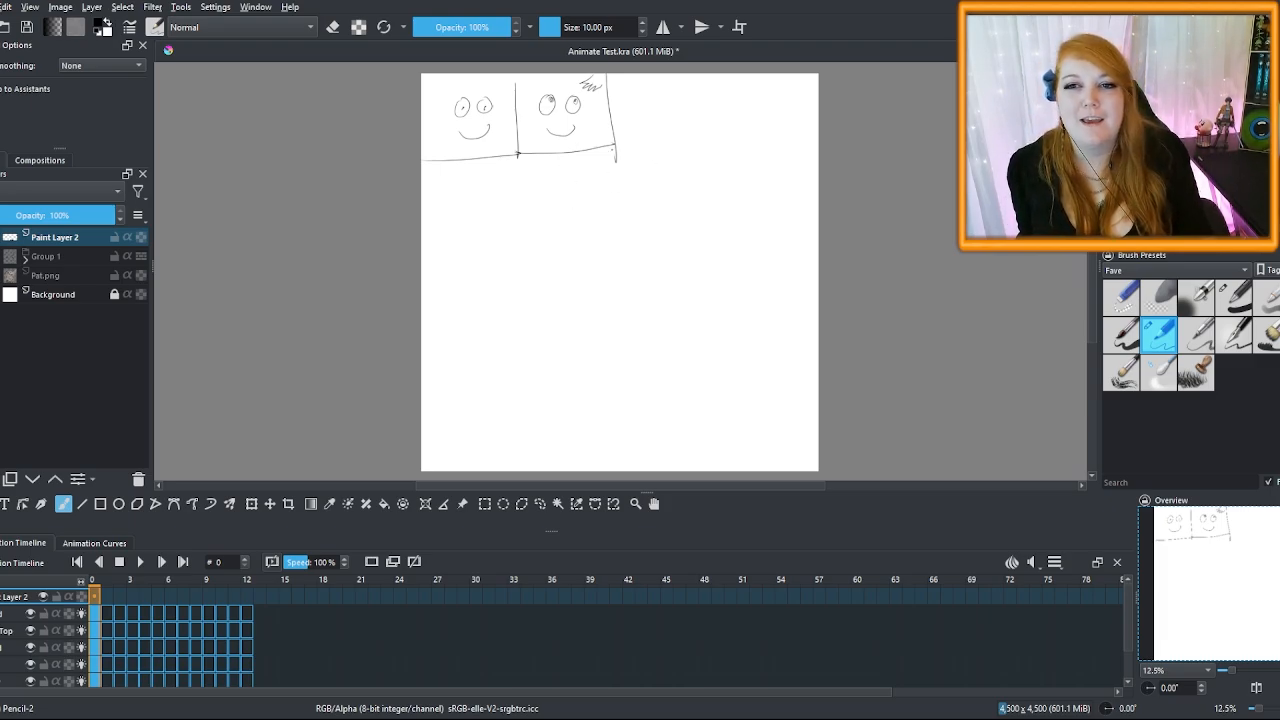
Box in panels three and four with a face, a hand scribble, and closed eyes
{"action": "mouse_move", "coordinate": [614, 147]}
{"action": "left_mouse_down"}
{"action": "mouse_move", "coordinate": [707, 145]}
{"action": "mouse_move", "coordinate": [708, 78]}
{"action": "left_mouse_up"}
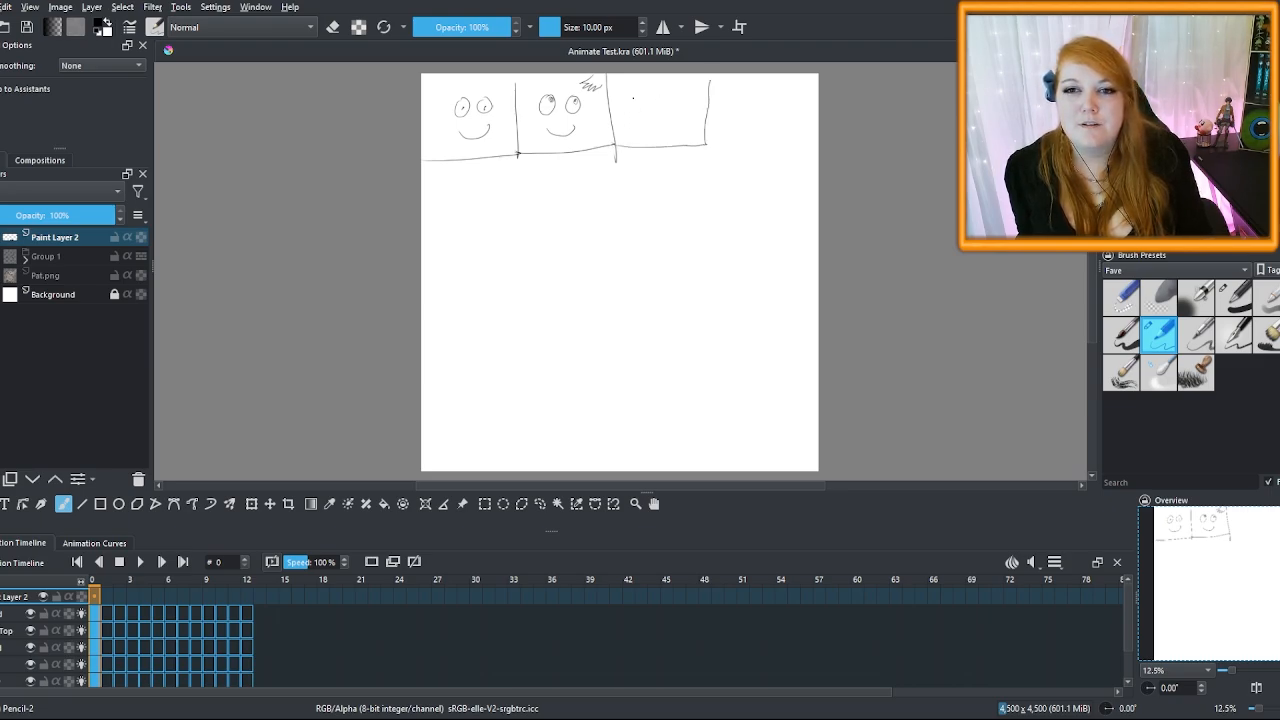
{"action": "mouse_move", "coordinate": [645, 99]}
{"action": "left_mouse_down"}
{"action": "mouse_move", "coordinate": [632, 98]}
{"action": "mouse_move", "coordinate": [669, 99]}
{"action": "mouse_move", "coordinate": [661, 120]}
{"action": "left_mouse_up"}
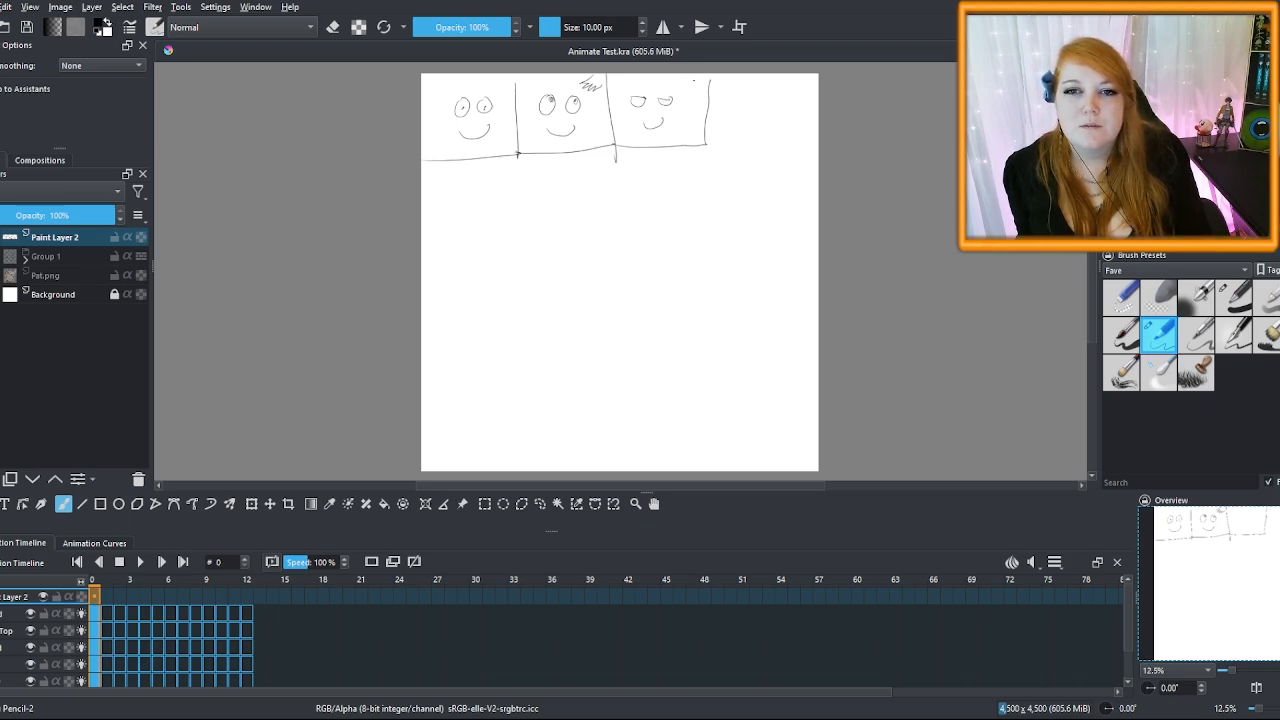
{"action": "mouse_move", "coordinate": [693, 78]}
{"action": "left_mouse_down"}
{"action": "mouse_move", "coordinate": [682, 94]}
{"action": "mouse_move", "coordinate": [713, 86]}
{"action": "left_mouse_up"}
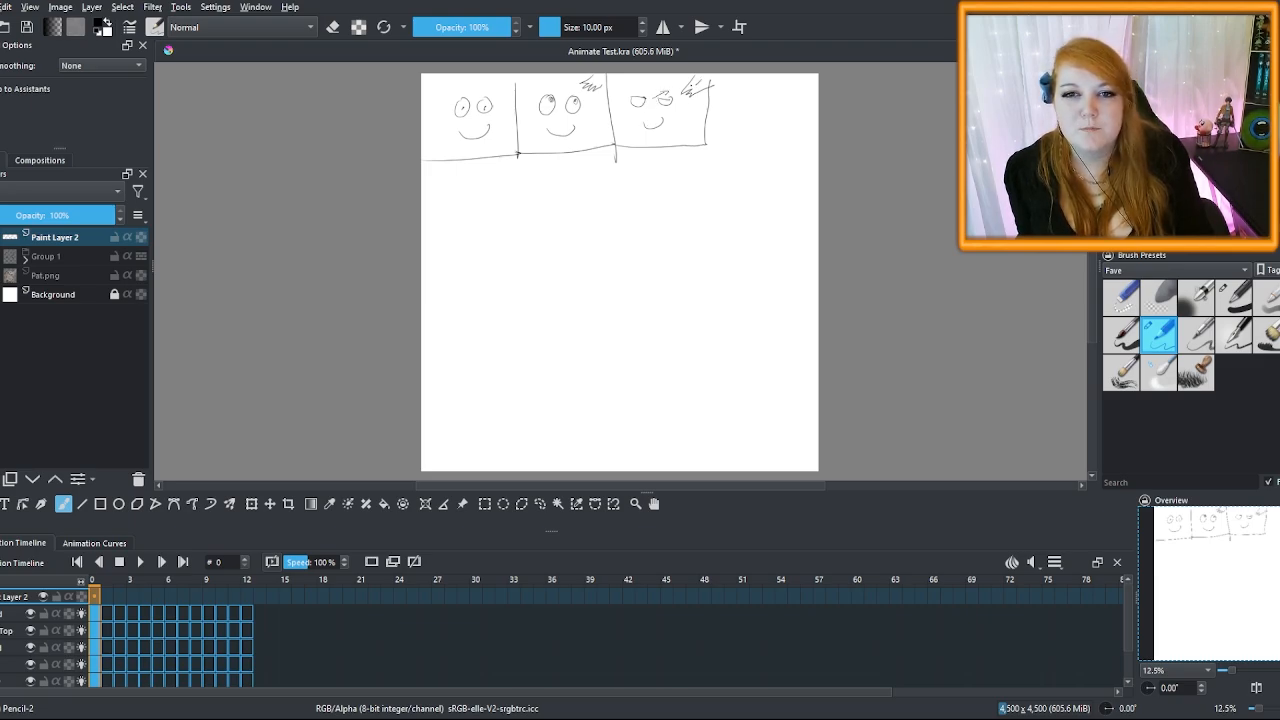
{"action": "left_click_drag", "start_coordinate": [708, 145], "coordinate": [814, 144]}
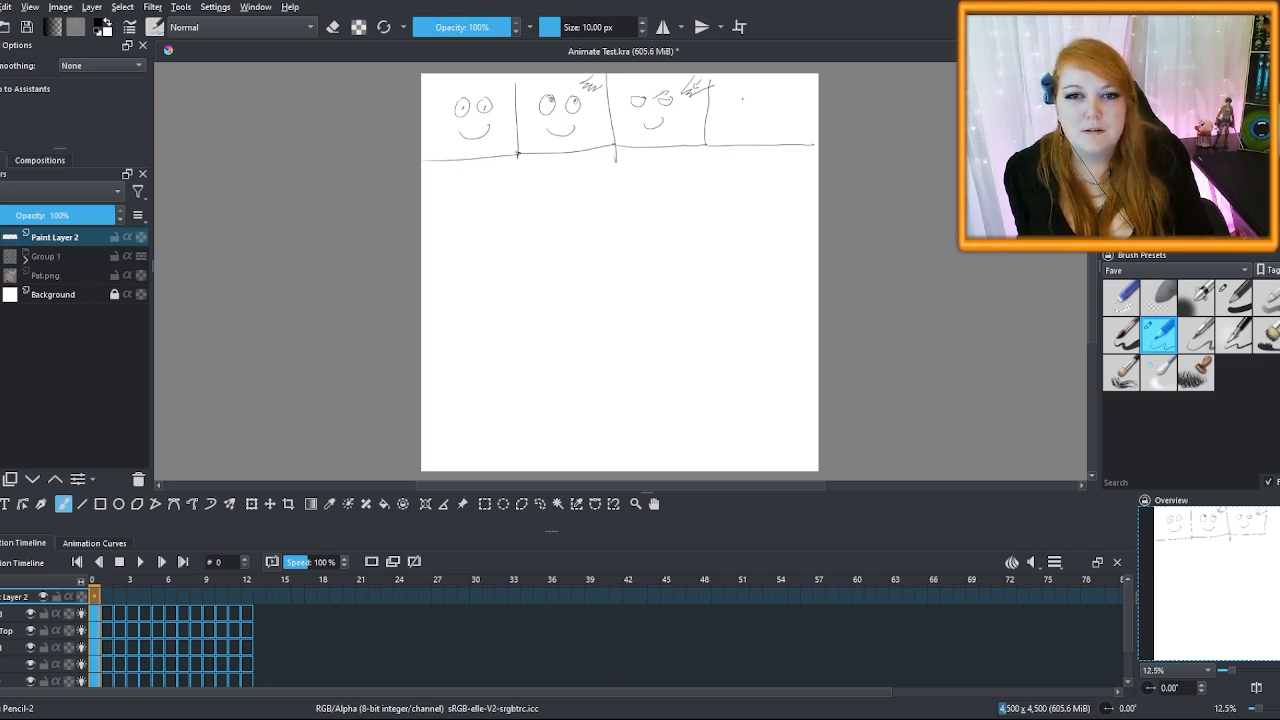
{"action": "mouse_move", "coordinate": [725, 103]}
{"action": "left_mouse_down"}
{"action": "mouse_move", "coordinate": [767, 105]}
{"action": "mouse_move", "coordinate": [757, 119]}
{"action": "mouse_move", "coordinate": [767, 87]}
{"action": "mouse_move", "coordinate": [817, 87]}
{"action": "left_mouse_up"}
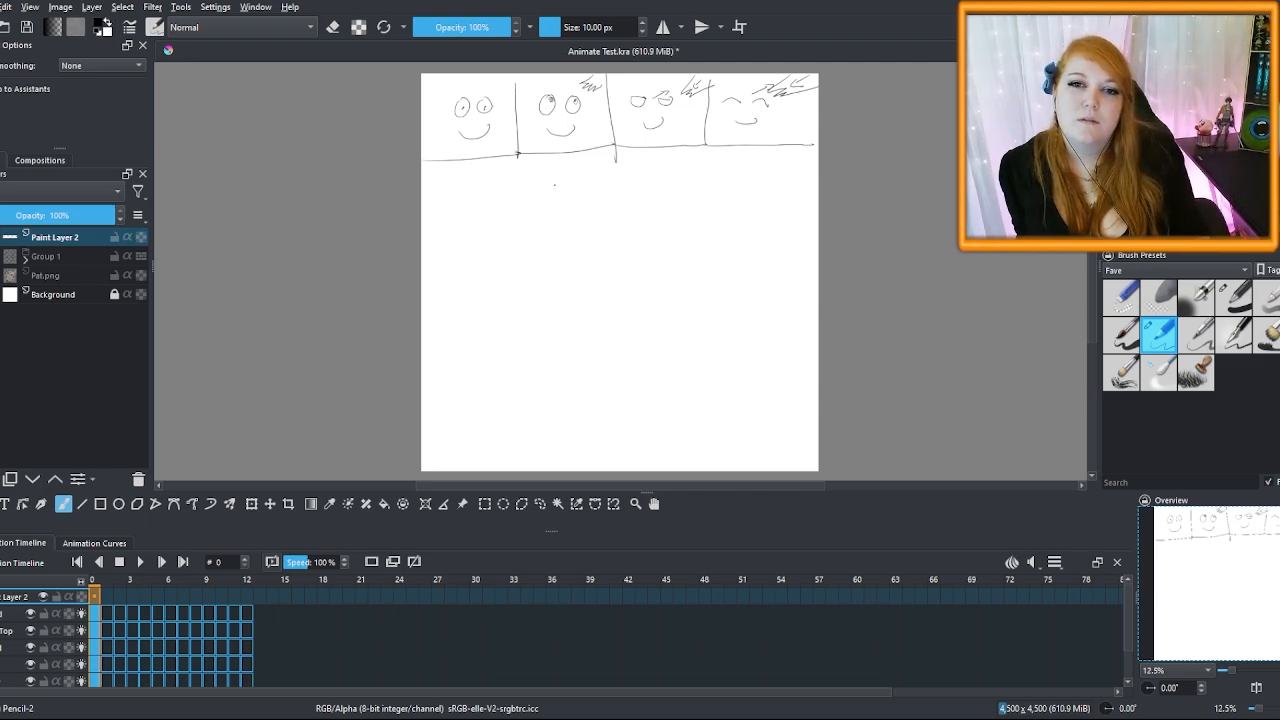
Add a fifth panel, number panels 2–5, and sketch a patting hand and closed eyes in panel 5
{"action": "mouse_move", "coordinate": [707, 147]}
{"action": "left_mouse_down"}
{"action": "mouse_move", "coordinate": [710, 207]}
{"action": "mouse_move", "coordinate": [817, 220]}
{"action": "left_mouse_up"}
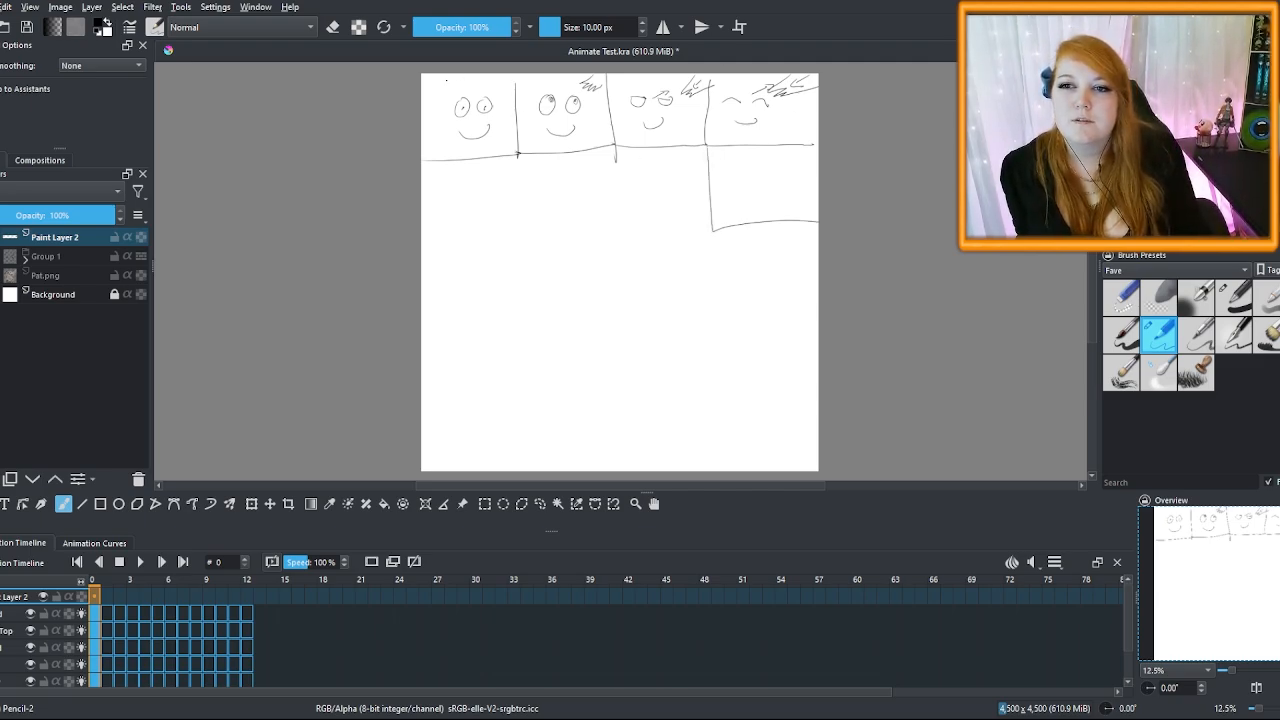
{"action": "left_click_drag", "start_coordinate": [519, 85], "coordinate": [528, 92]}
{"action": "left_click_drag", "start_coordinate": [608, 83], "coordinate": [611, 92]}
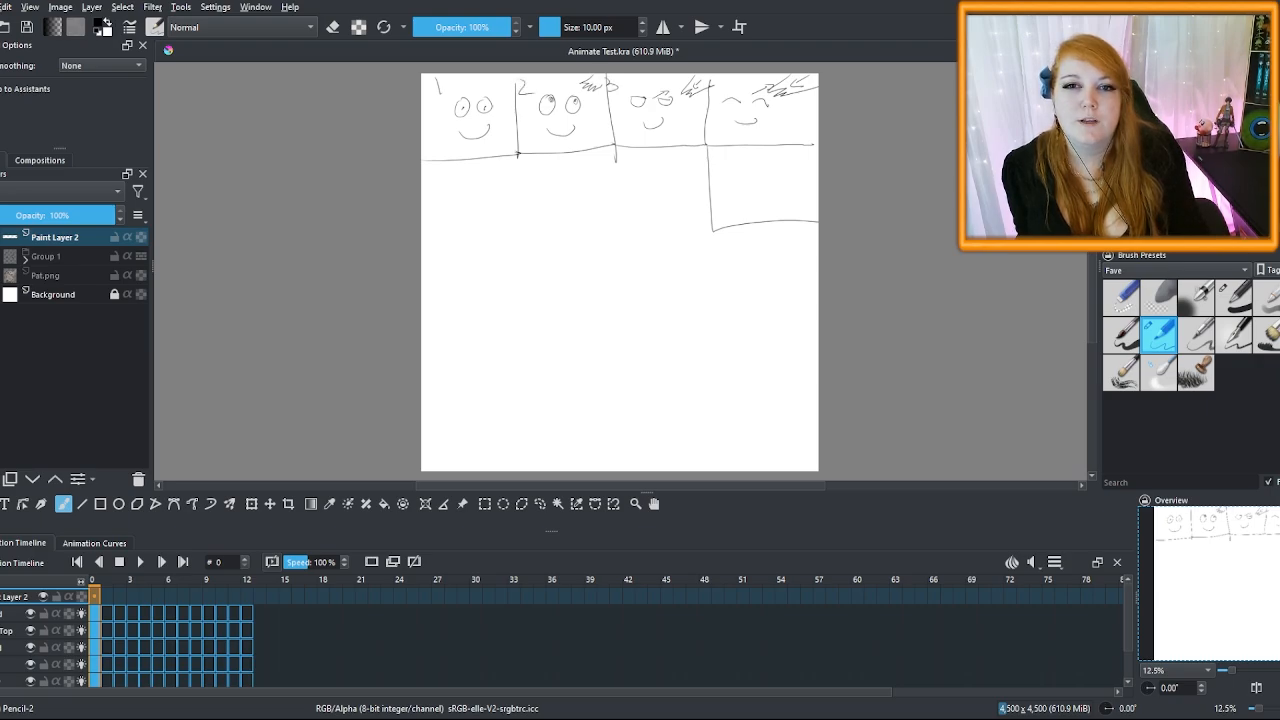
{"action": "left_click_drag", "start_coordinate": [718, 77], "coordinate": [734, 87]}
{"action": "mouse_move", "coordinate": [721, 153]}
{"action": "left_mouse_down"}
{"action": "mouse_move", "coordinate": [713, 165]}
{"action": "mouse_move", "coordinate": [772, 178]}
{"action": "mouse_move", "coordinate": [771, 194]}
{"action": "left_mouse_up"}
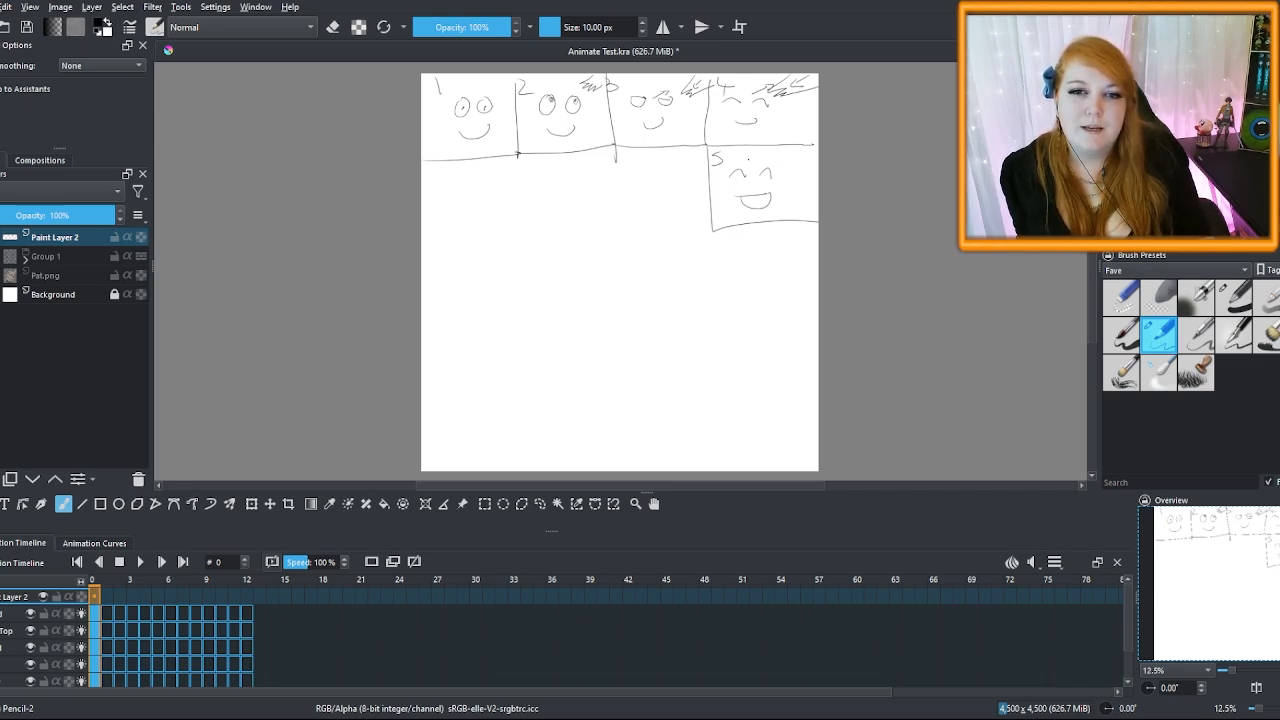
{"action": "left_click_drag", "start_coordinate": [758, 164], "coordinate": [774, 160]}
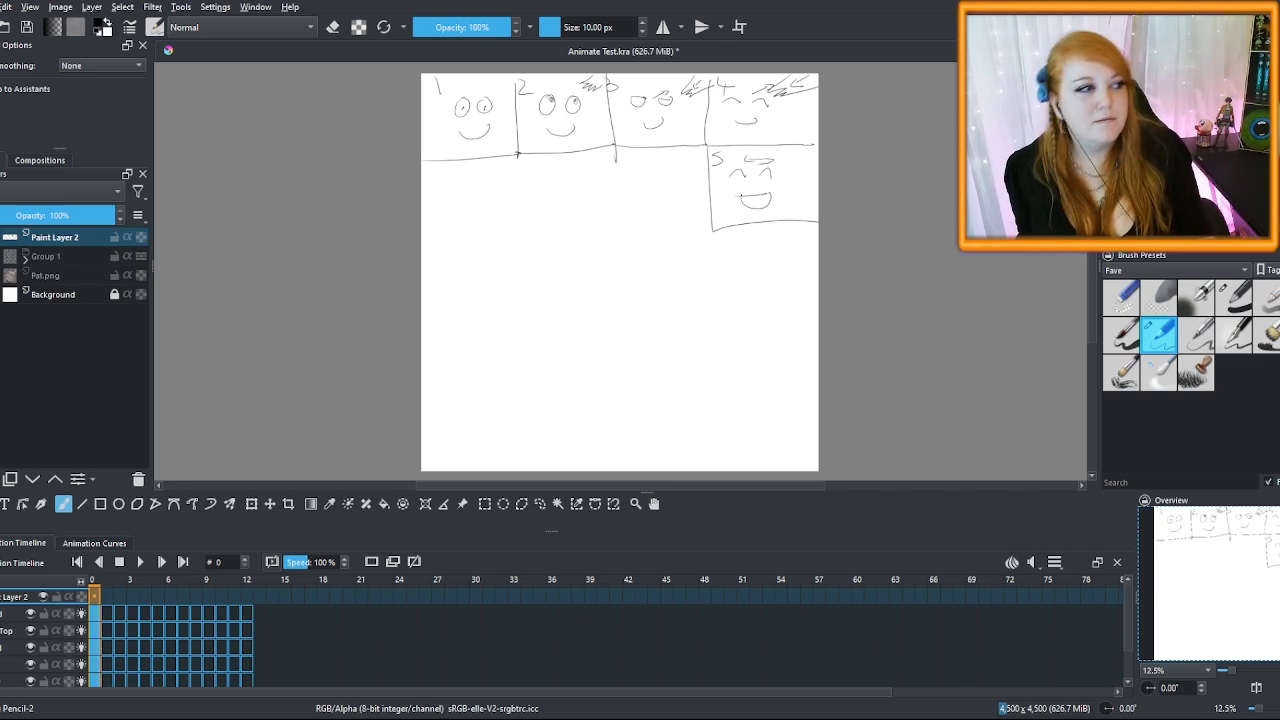
{"action": "key", "text": "ctrl+z"}
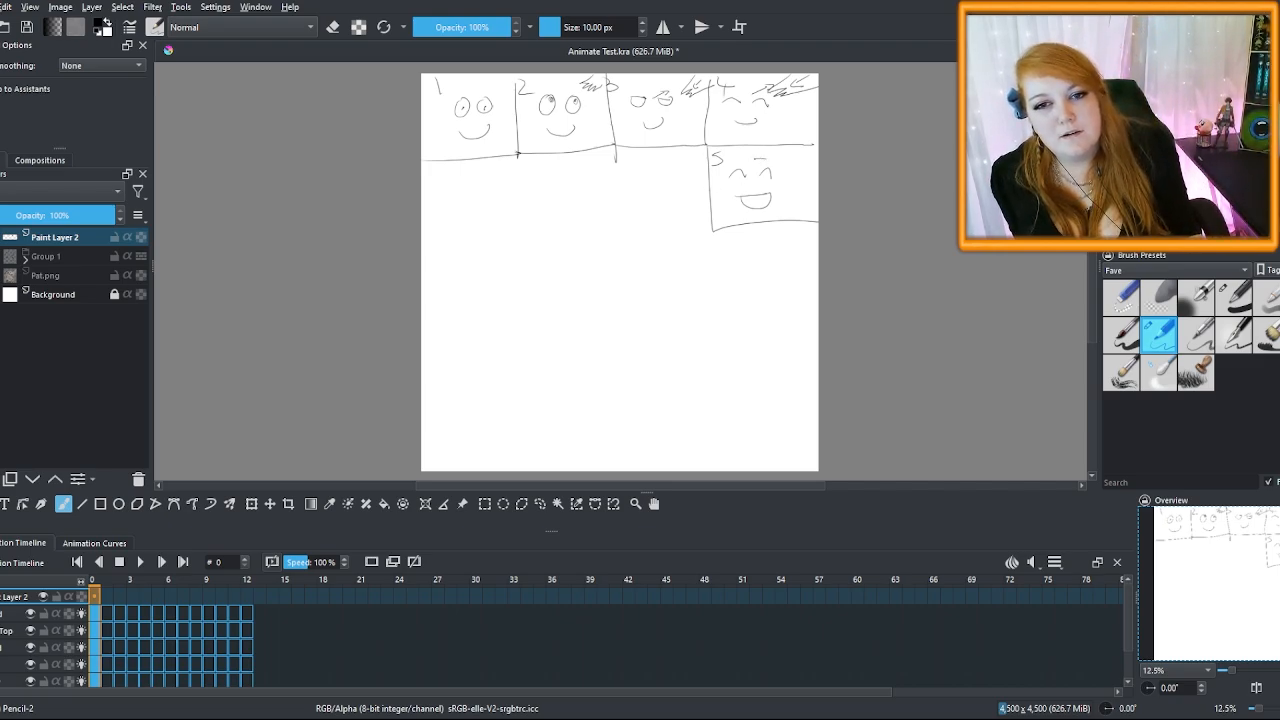
{"action": "left_click_drag", "start_coordinate": [780, 152], "coordinate": [818, 156]}
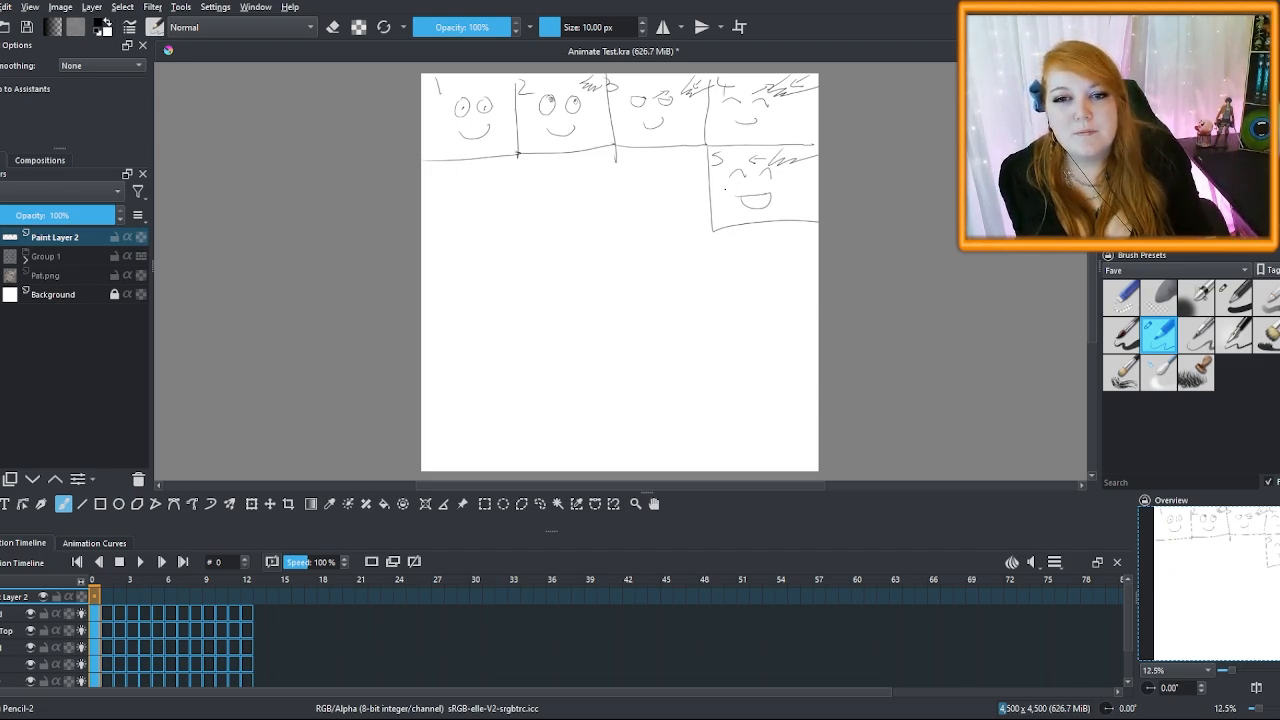
{"action": "left_click_drag", "start_coordinate": [760, 189], "coordinate": [772, 189]}
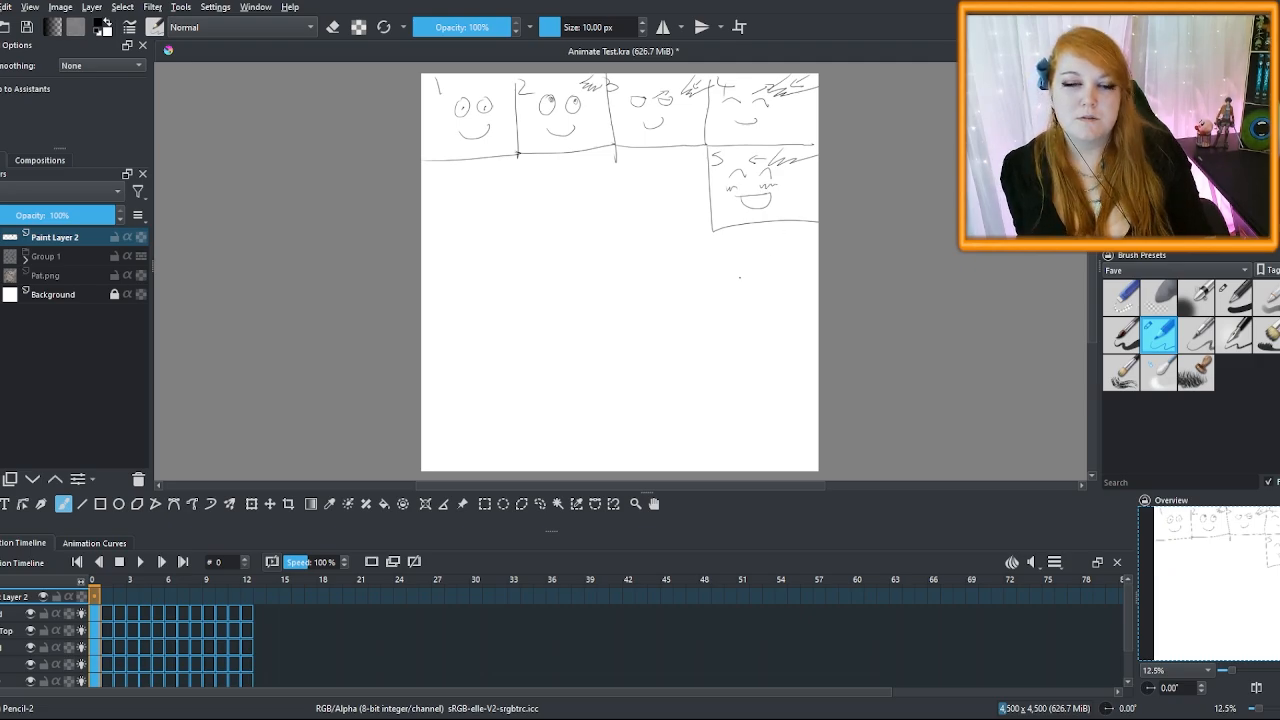
Draw a wide sixth panel, number panels 6, 7 and 8, and add direction arrows
{"action": "left_click_drag", "start_coordinate": [714, 229], "coordinate": [421, 235]}
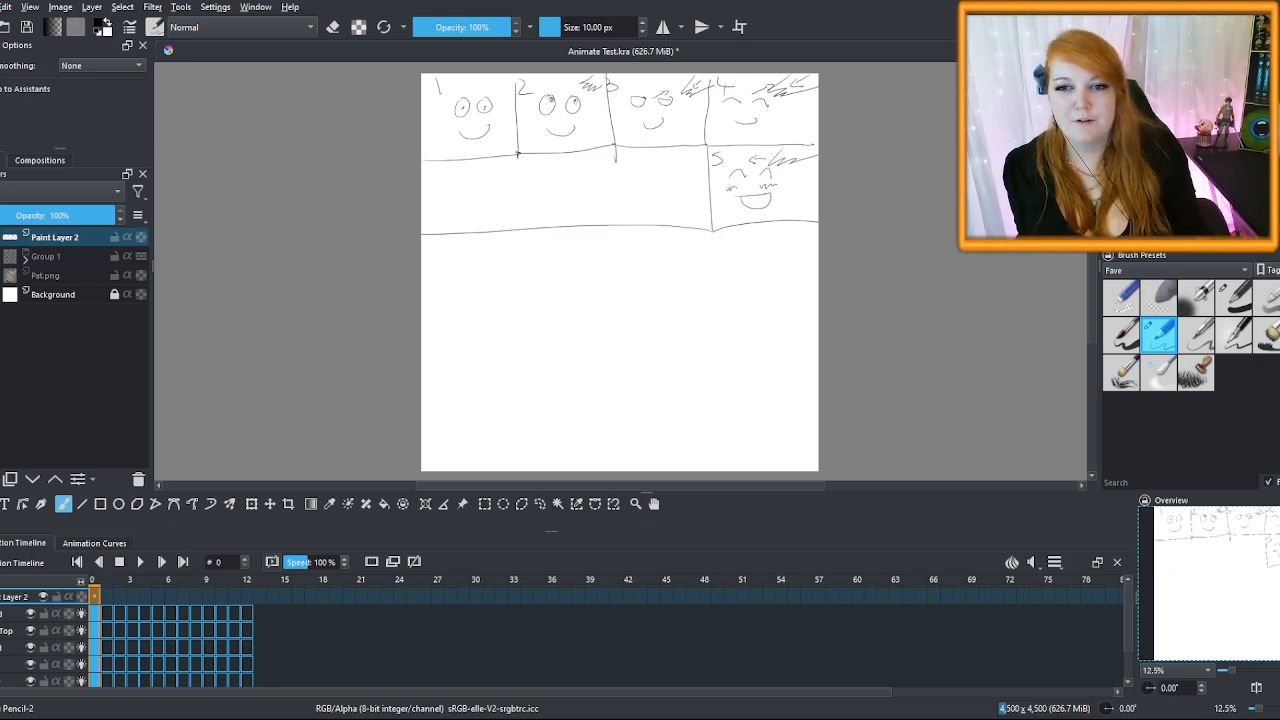
{"action": "mouse_move", "coordinate": [692, 184]}
{"action": "left_mouse_down"}
{"action": "mouse_move", "coordinate": [664, 184]}
{"action": "mouse_move", "coordinate": [674, 192]}
{"action": "left_mouse_up"}
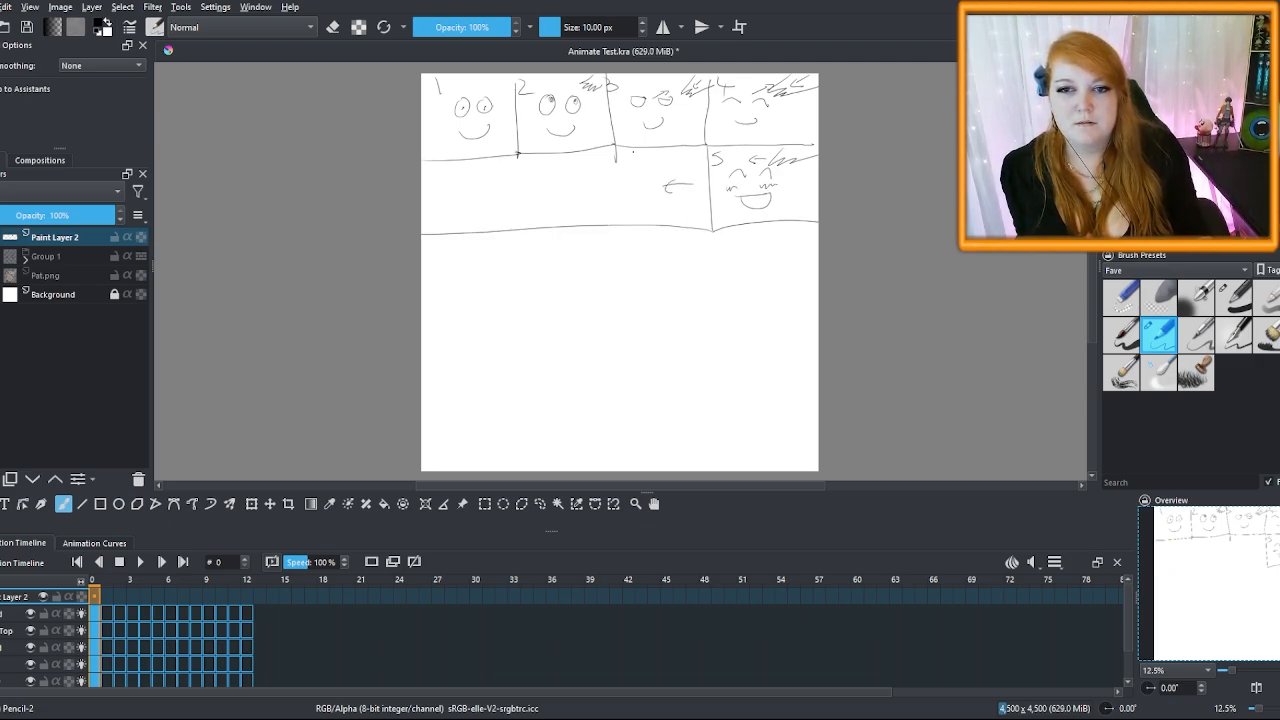
{"action": "left_click_drag", "start_coordinate": [632, 149], "coordinate": [629, 159]}
{"action": "left_click_drag", "start_coordinate": [537, 166], "coordinate": [544, 178]}
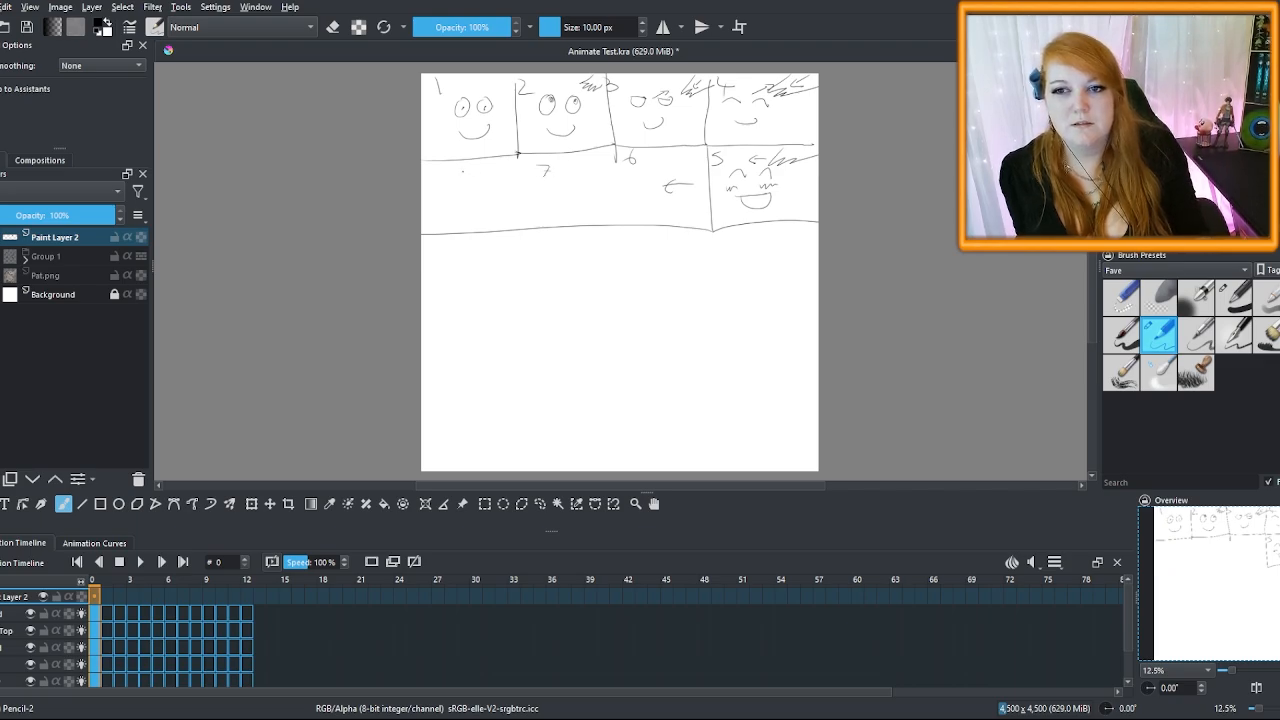
{"action": "left_click_drag", "start_coordinate": [450, 169], "coordinate": [447, 170]}
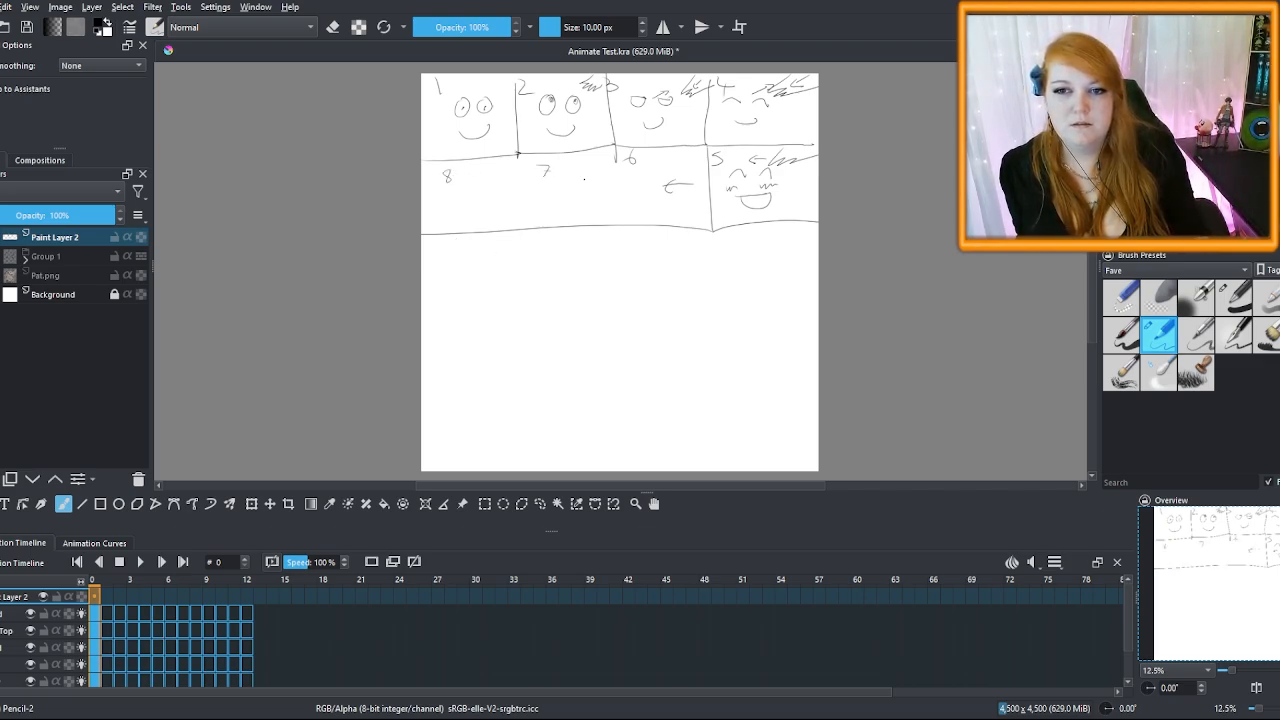
{"action": "left_click_drag", "start_coordinate": [490, 198], "coordinate": [474, 198]}
{"action": "left_click_drag", "start_coordinate": [481, 193], "coordinate": [479, 204]}
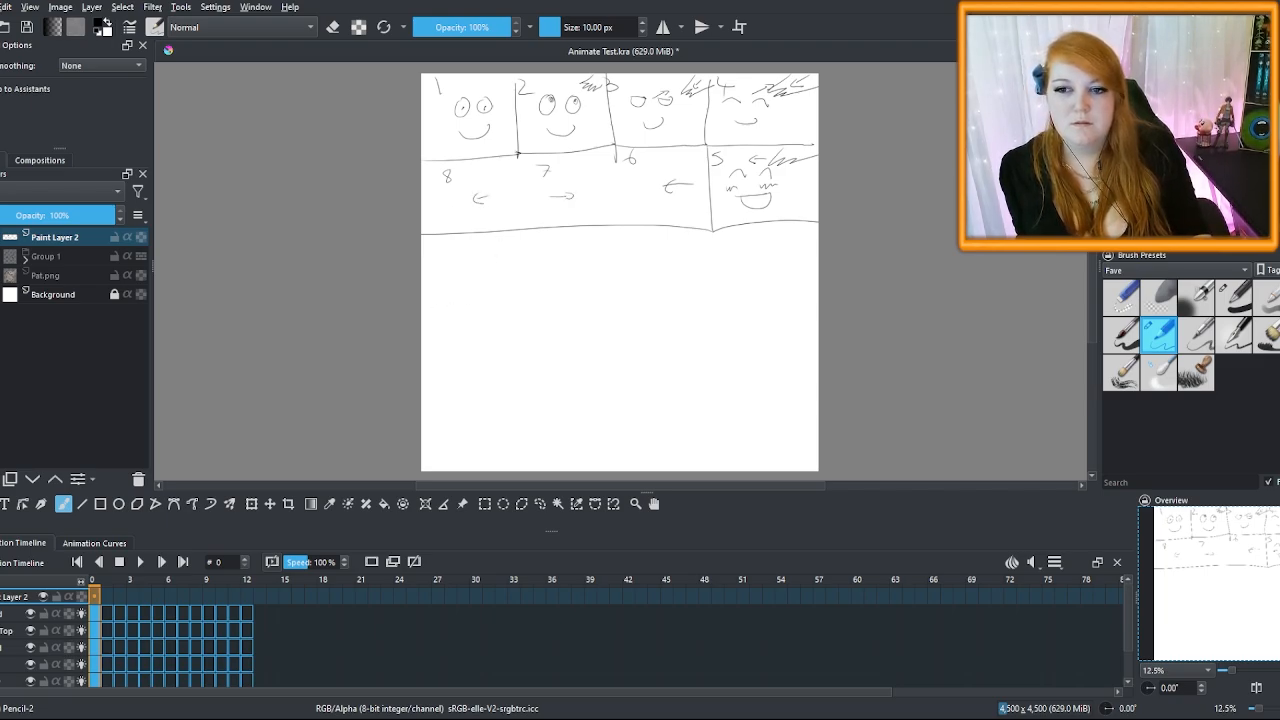
Draw a third row of panels numbered 9 and 10, marked 3 and 2, plus a touch-up in panel 3
{"action": "left_click_drag", "start_coordinate": [422, 316], "coordinate": [542, 306]}
{"action": "mouse_move", "coordinate": [530, 224]}
{"action": "left_mouse_down"}
{"action": "mouse_move", "coordinate": [540, 307]}
{"action": "mouse_move", "coordinate": [650, 296]}
{"action": "left_mouse_up"}
{"action": "left_click_drag", "start_coordinate": [650, 296], "coordinate": [646, 222]}
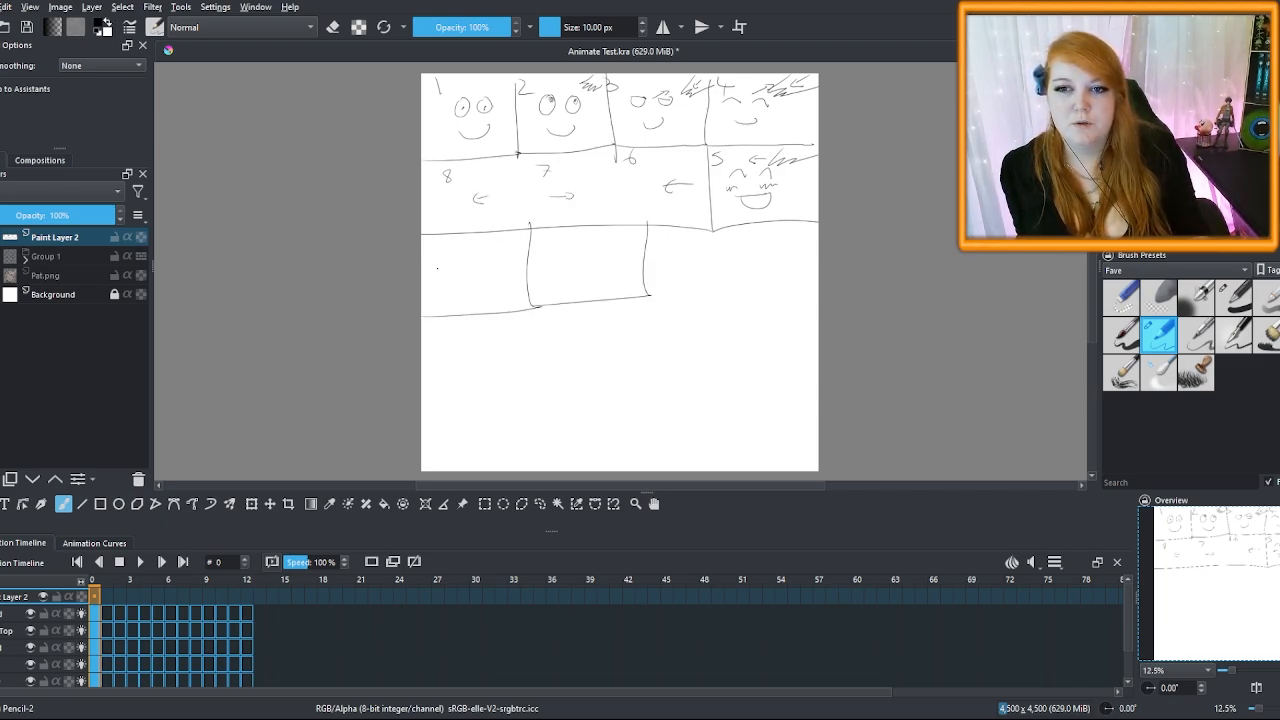
{"action": "mouse_move", "coordinate": [434, 242]}
{"action": "left_mouse_down"}
{"action": "mouse_move", "coordinate": [432, 262]}
{"action": "mouse_move", "coordinate": [458, 284]}
{"action": "left_mouse_up"}
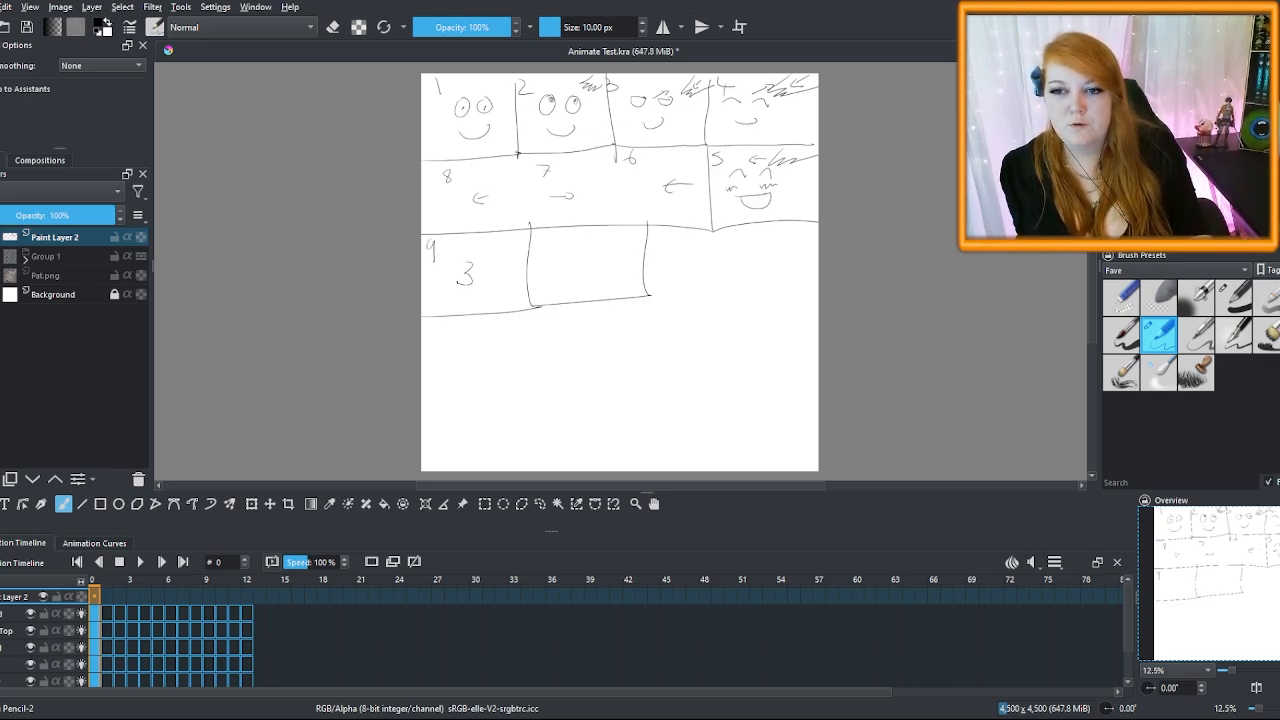
{"action": "left_click_drag", "start_coordinate": [576, 259], "coordinate": [598, 274]}
{"action": "left_click_drag", "start_coordinate": [540, 234], "coordinate": [540, 246]}
{"action": "left_click_drag", "start_coordinate": [548, 235], "coordinate": [547, 236]}
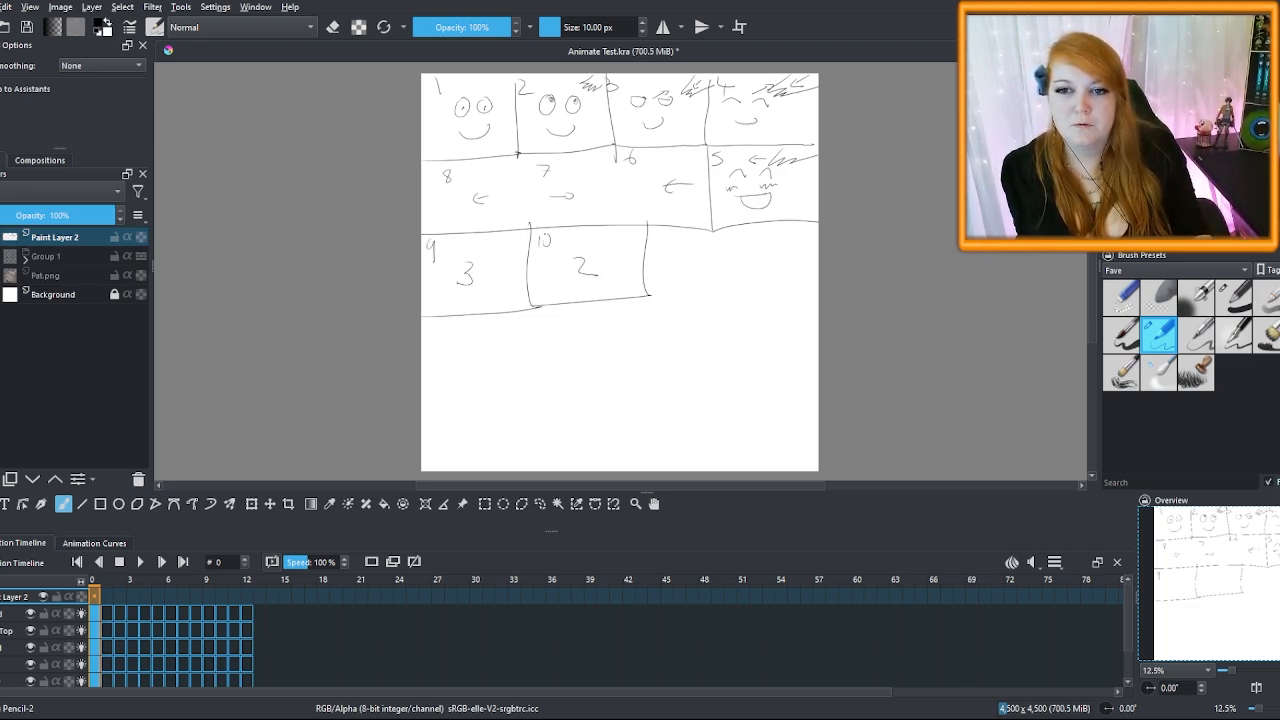
{"action": "mouse_move", "coordinate": [650, 296]}
{"action": "left_mouse_down"}
{"action": "mouse_move", "coordinate": [722, 272]}
{"action": "mouse_move", "coordinate": [720, 232]}
{"action": "mouse_move", "coordinate": [682, 286]}
{"action": "left_mouse_up"}
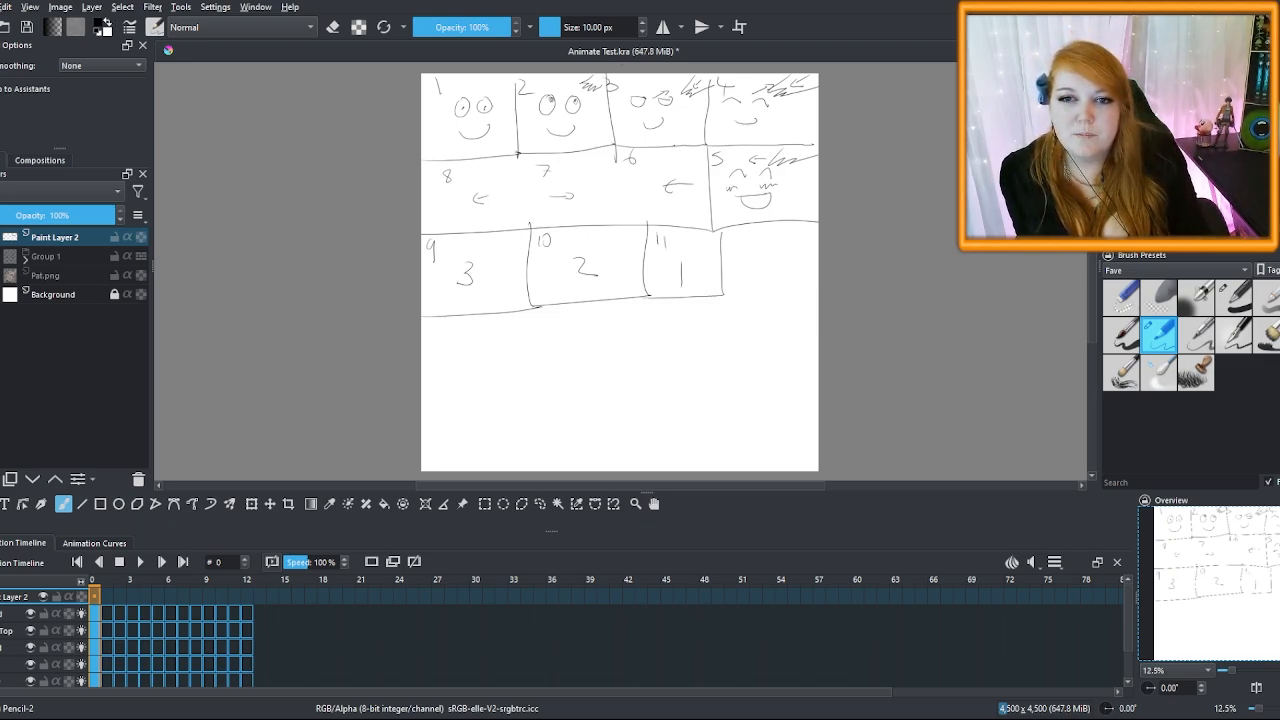
{"action": "left_click_drag", "start_coordinate": [676, 146], "coordinate": [710, 108]}
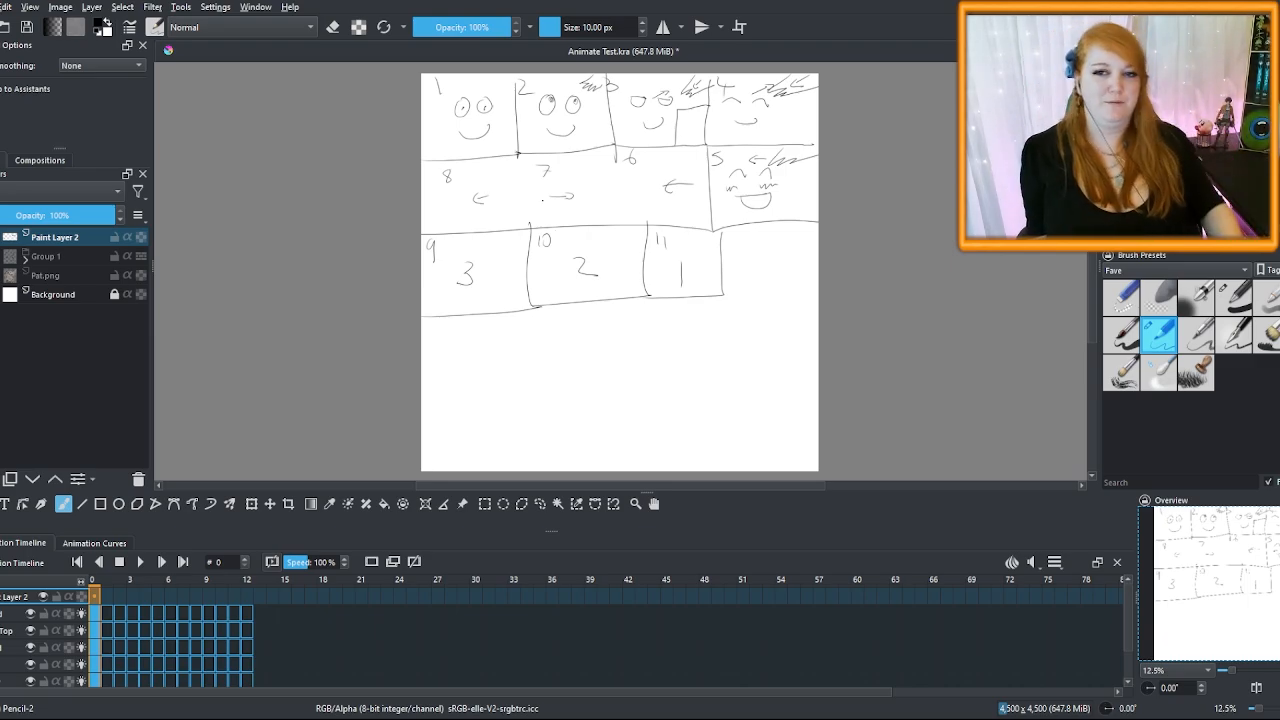
Toggle Group 1's visibility, select the Hand layer at frame 5, and widen the timeline frames
{"action": "left_click", "coordinate": [1, 256]}
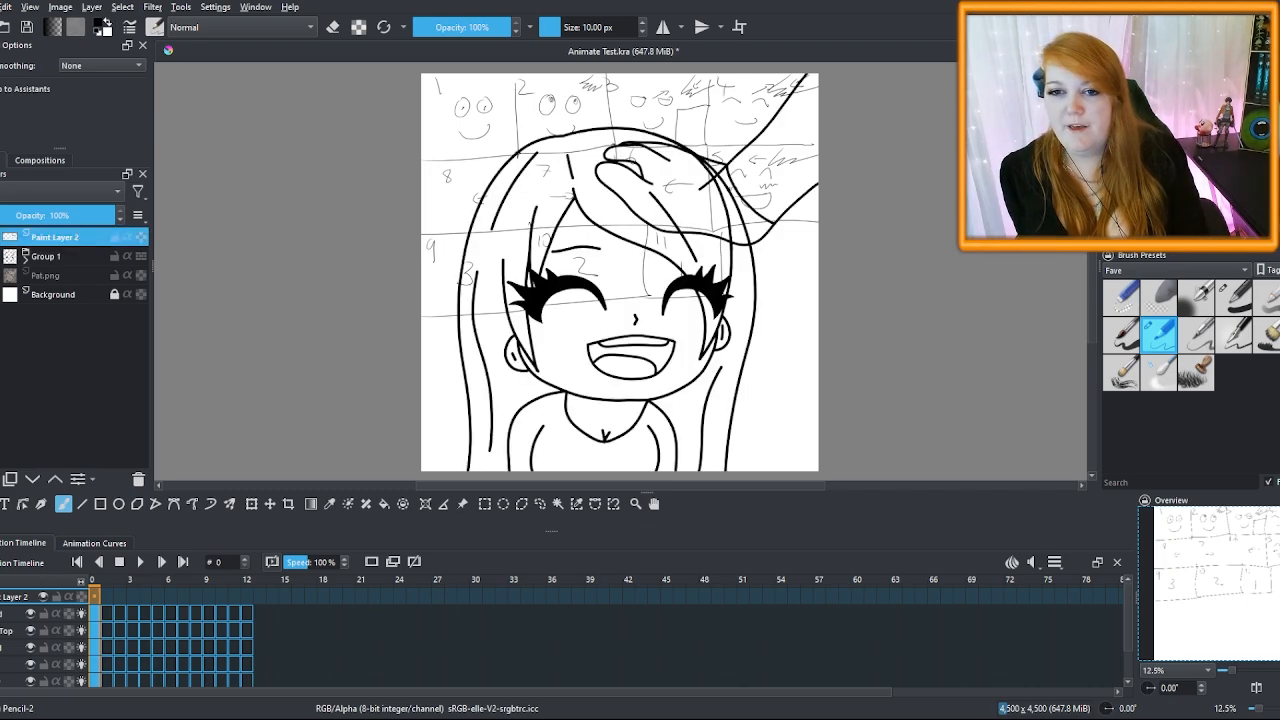
{"action": "left_click", "coordinate": [1, 256]}
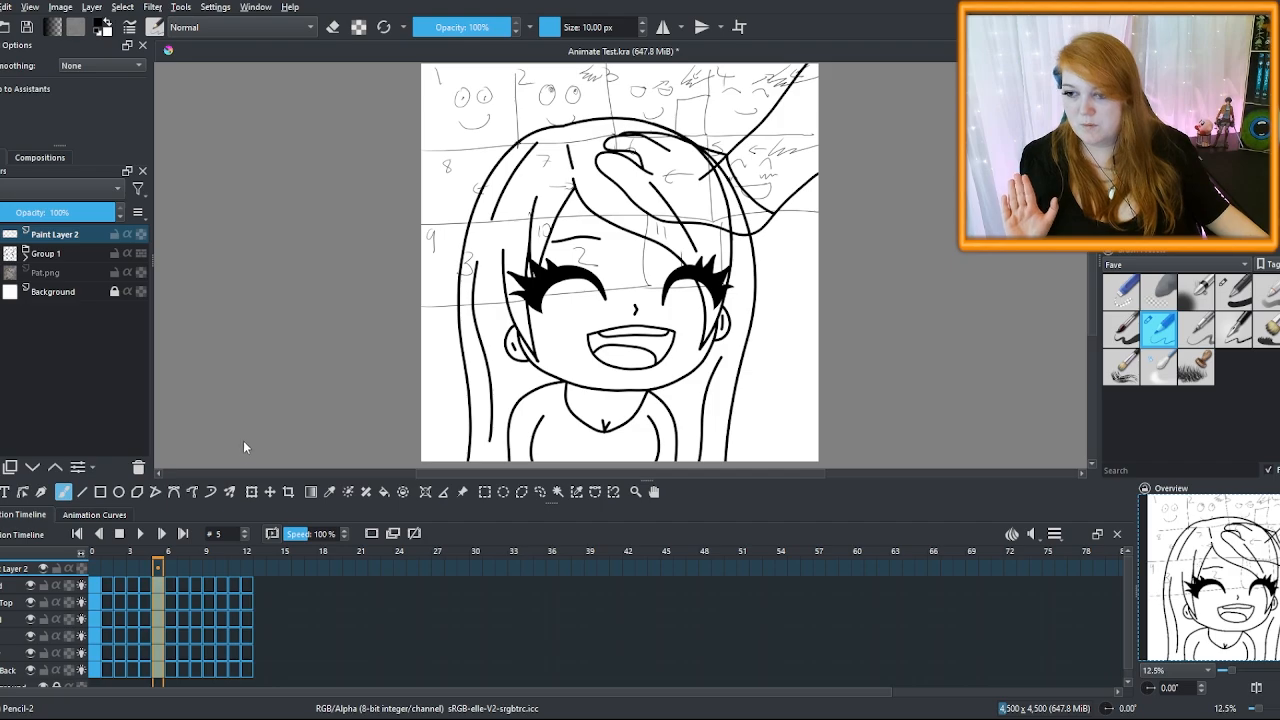
{"action": "left_click", "coordinate": [172, 590]}
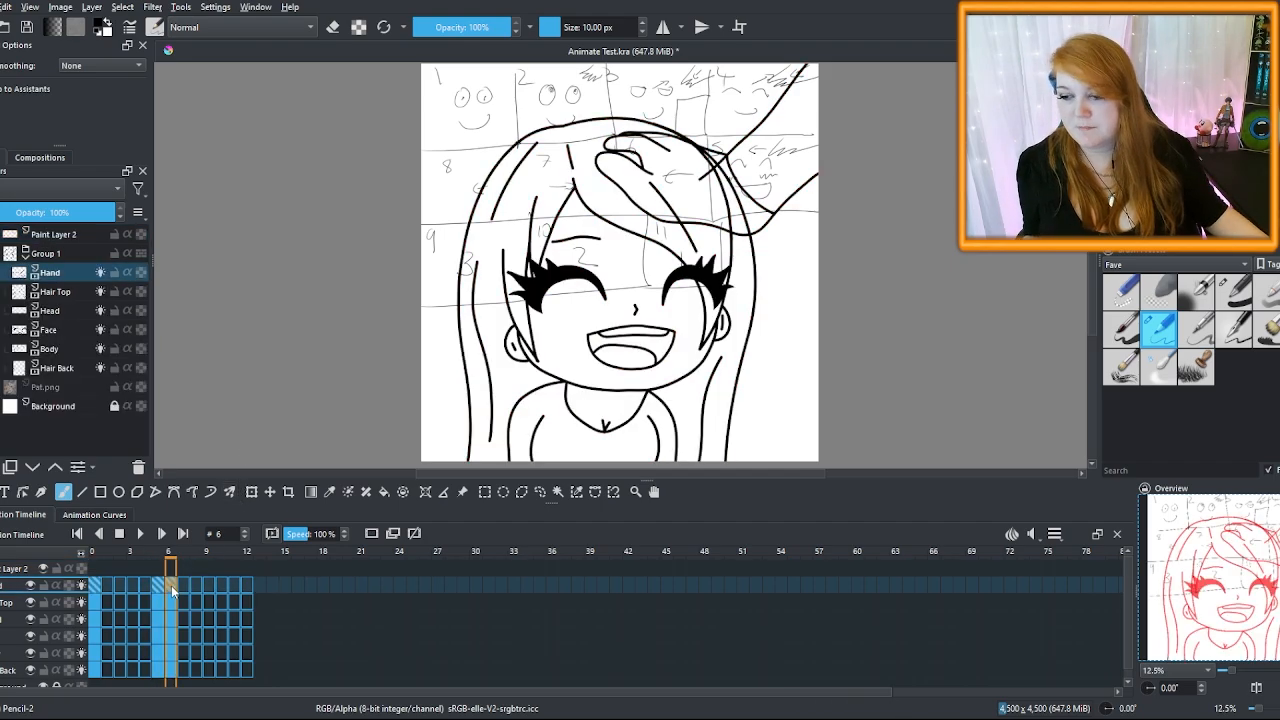
{"action": "left_click", "coordinate": [157, 585]}
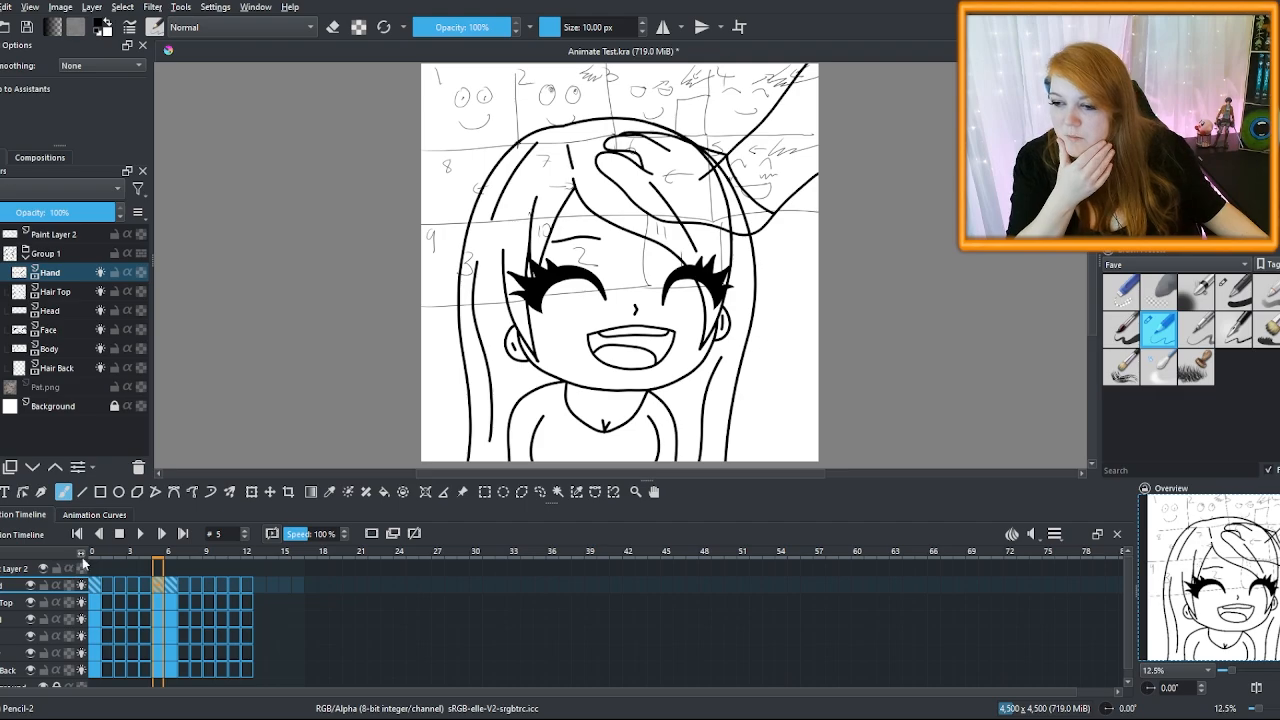
{"action": "left_click_drag", "start_coordinate": [85, 560], "coordinate": [703, 598]}
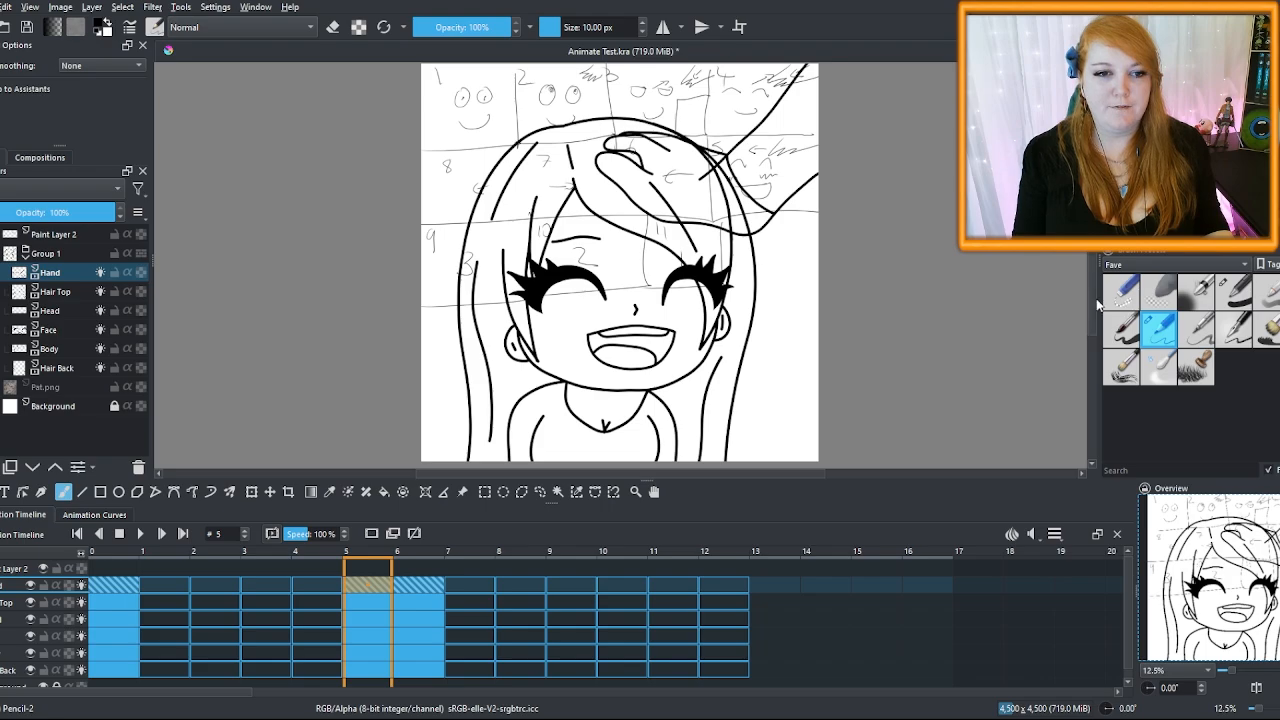
Select only the Hair Top layer at frame 6 and start a transform with Ctrl+T
{"action": "left_click_drag", "start_coordinate": [545, 311], "coordinate": [545, 325]}
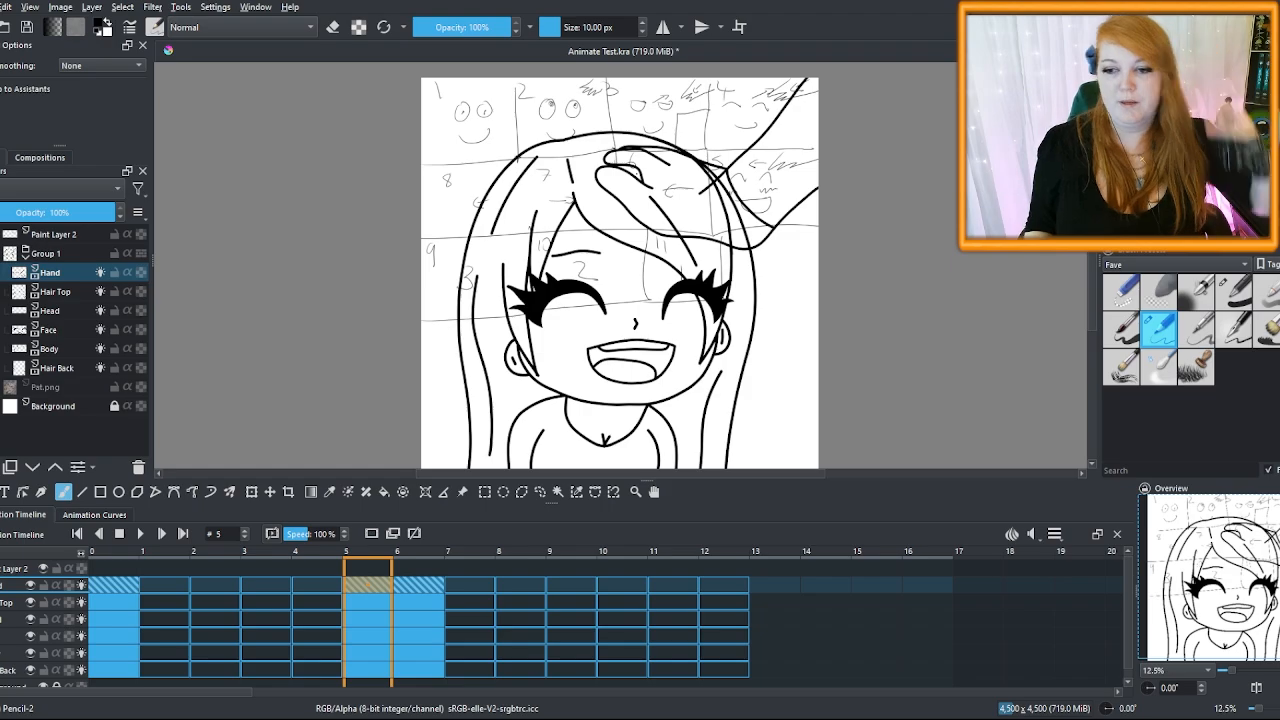
{"action": "left_click", "coordinate": [50, 311]}
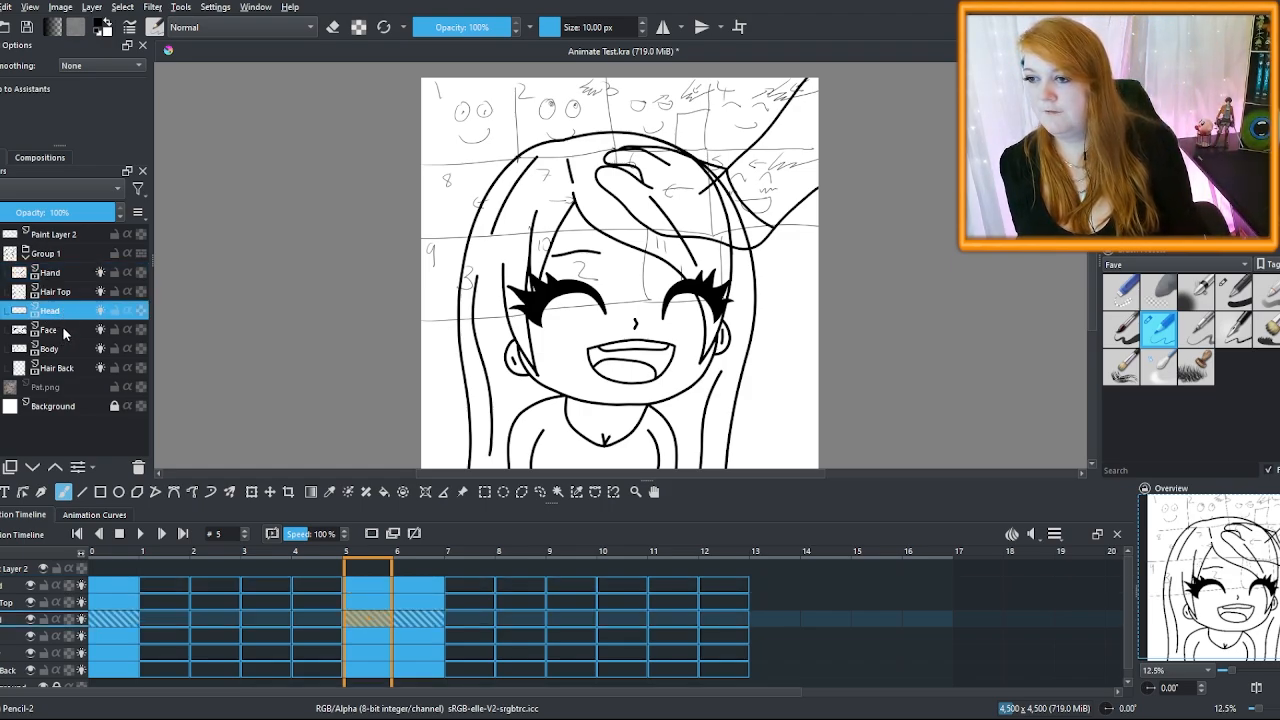
{"action": "left_click", "coordinate": [61, 331], "text": "ctrl"}
{"action": "left_click", "coordinate": [70, 299], "text": "ctrl"}
{"action": "left_click", "coordinate": [70, 293]}
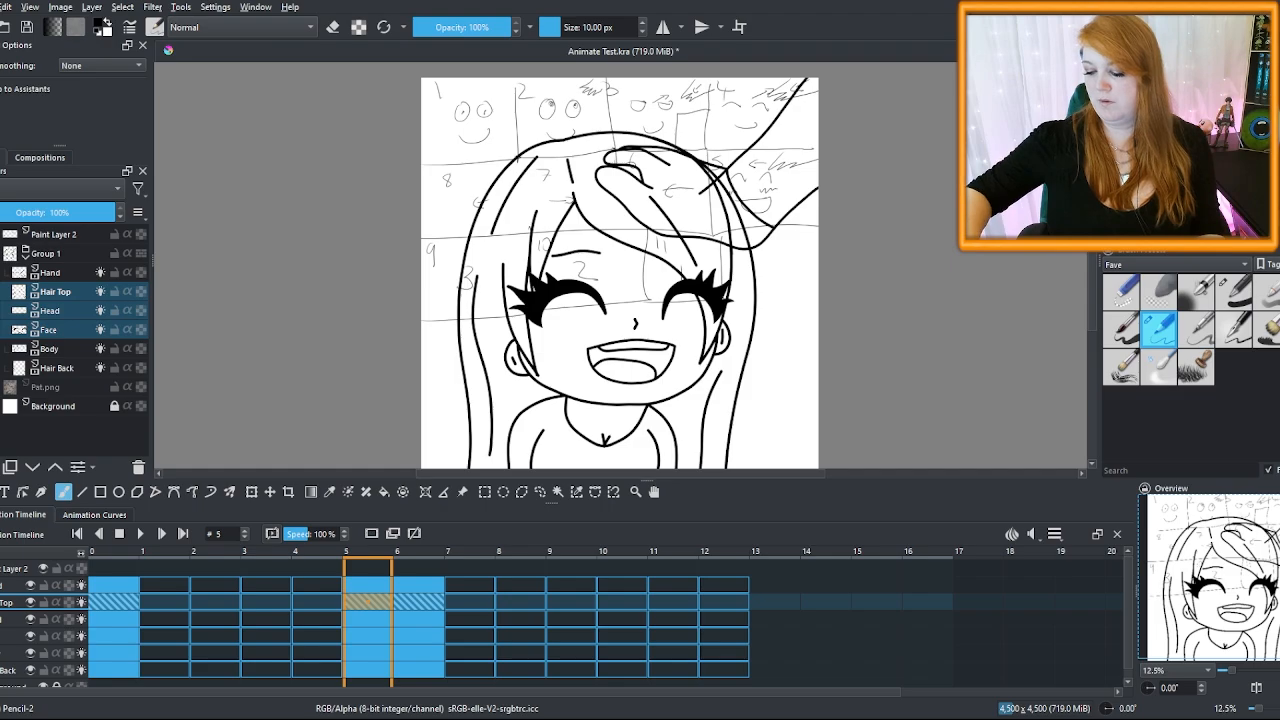
{"action": "left_click", "coordinate": [422, 602]}
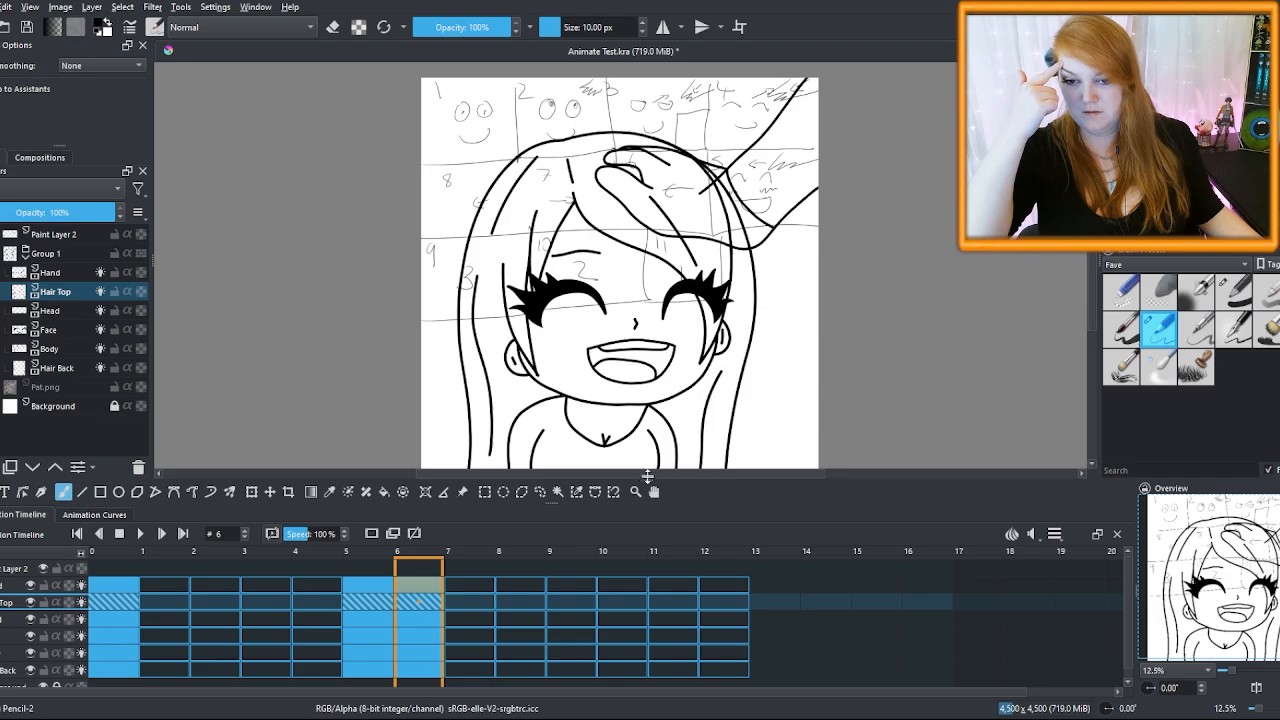
{"action": "left_click_drag", "start_coordinate": [648, 477], "coordinate": [648, 457]}
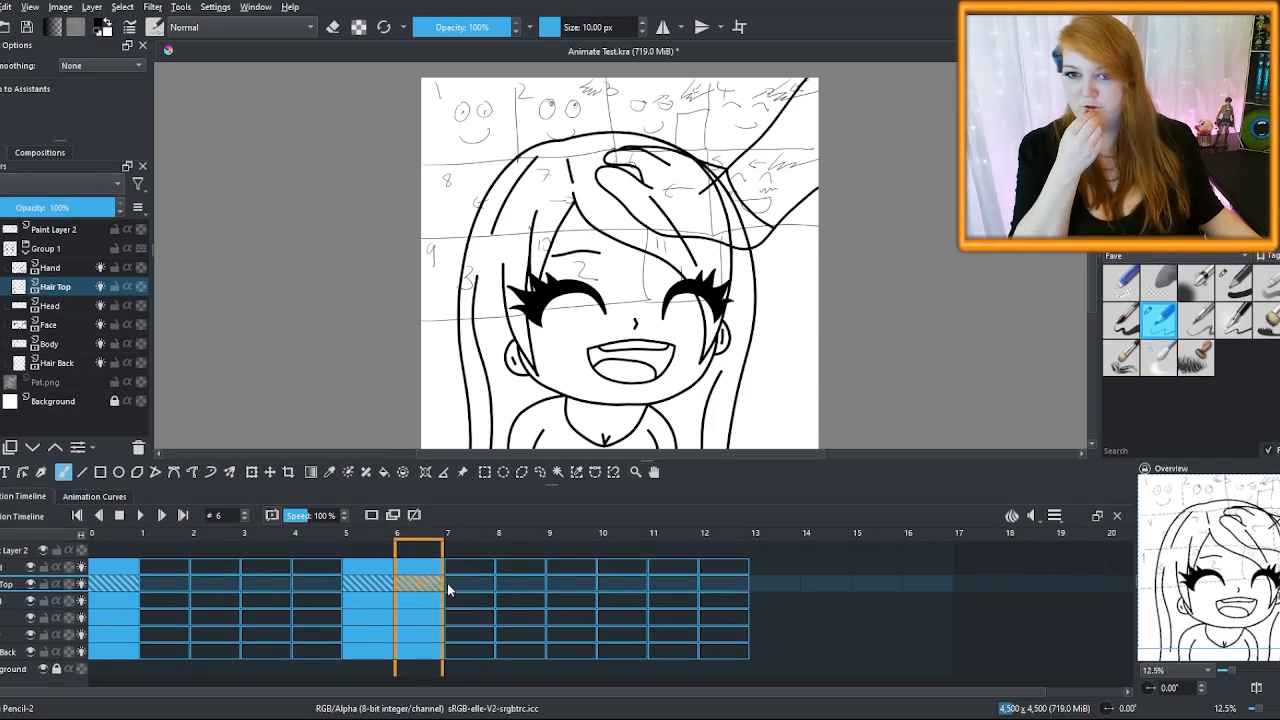
{"action": "key", "text": "ctrl+t"}
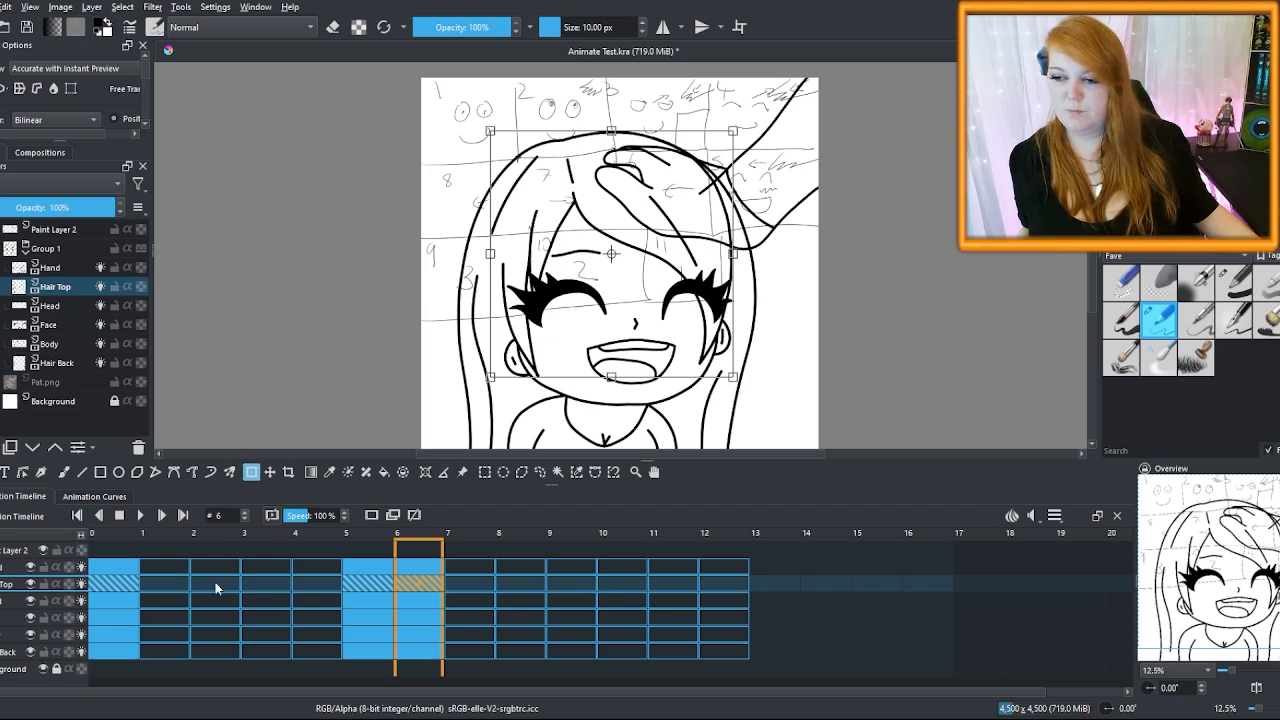
Try moving the frame 5–6 keys toward frames 1–2, undo it, and return to frame 6
{"action": "left_click", "coordinate": [366, 570]}
{"action": "left_click_drag", "start_coordinate": [380, 565], "coordinate": [183, 564]}
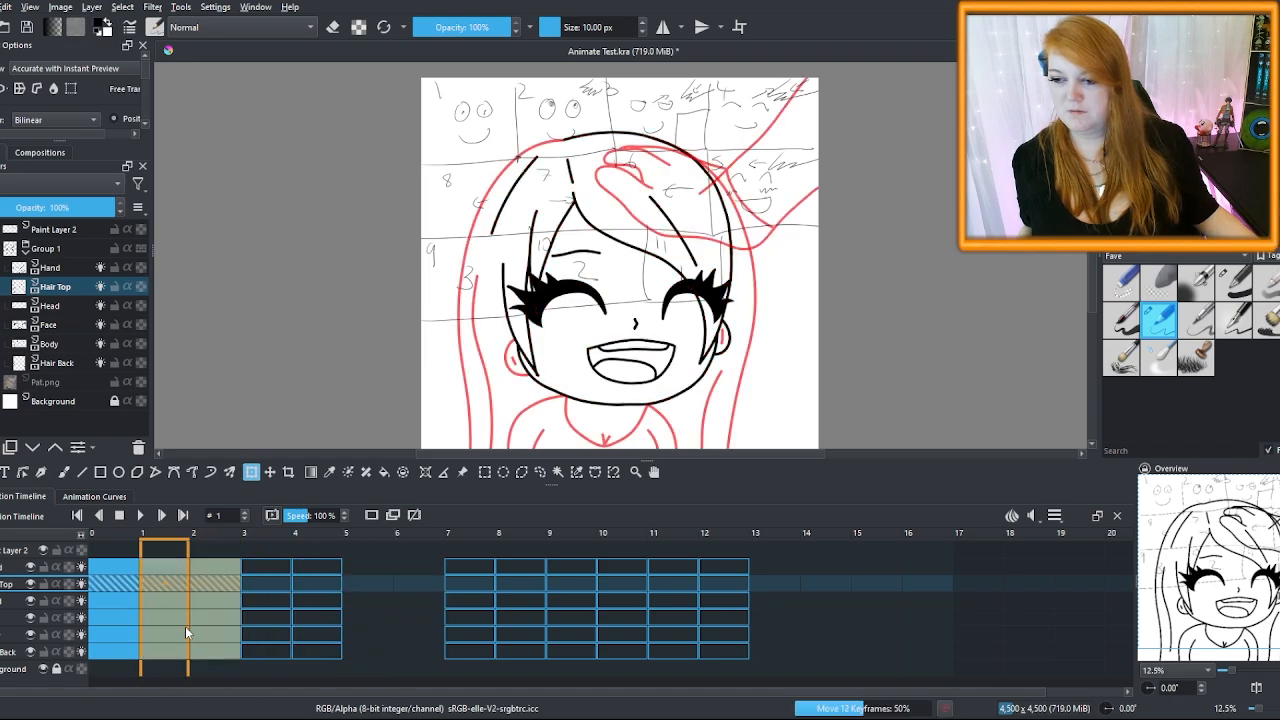
{"action": "left_click", "coordinate": [205, 563]}
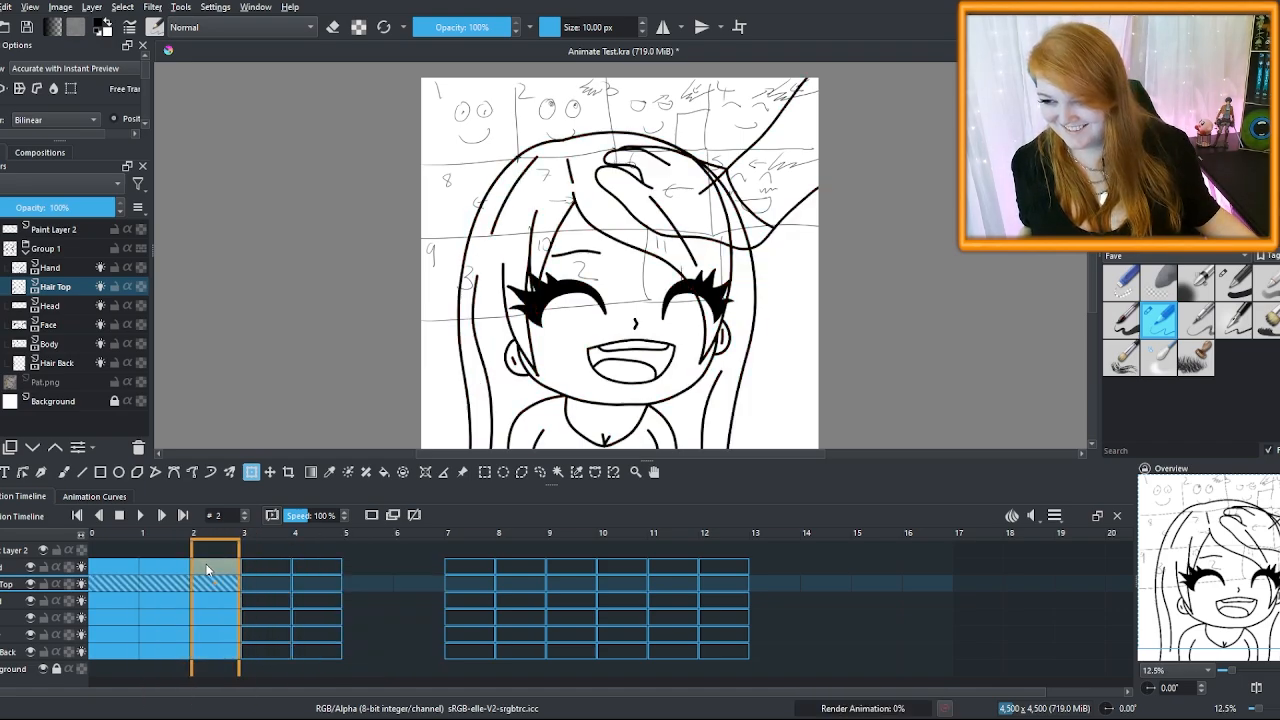
{"action": "key", "text": "ctrl+z"}
{"action": "left_click", "coordinate": [372, 578]}
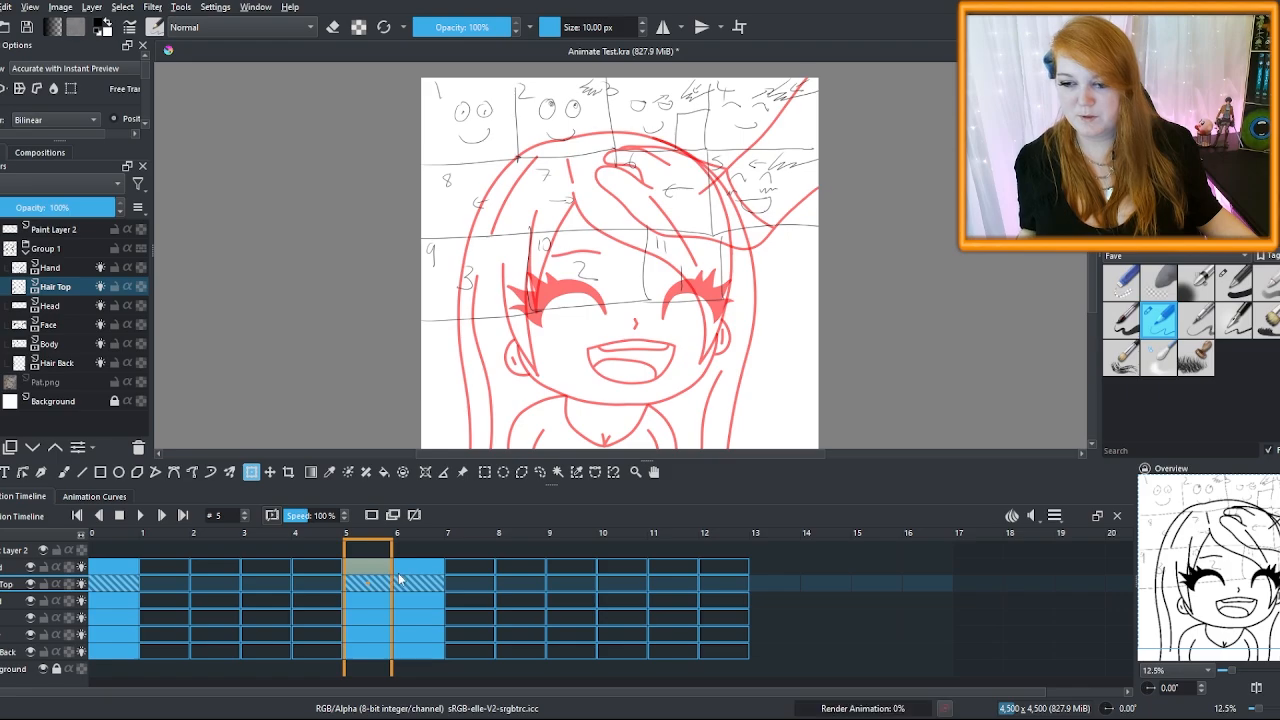
{"action": "left_click", "coordinate": [412, 570]}
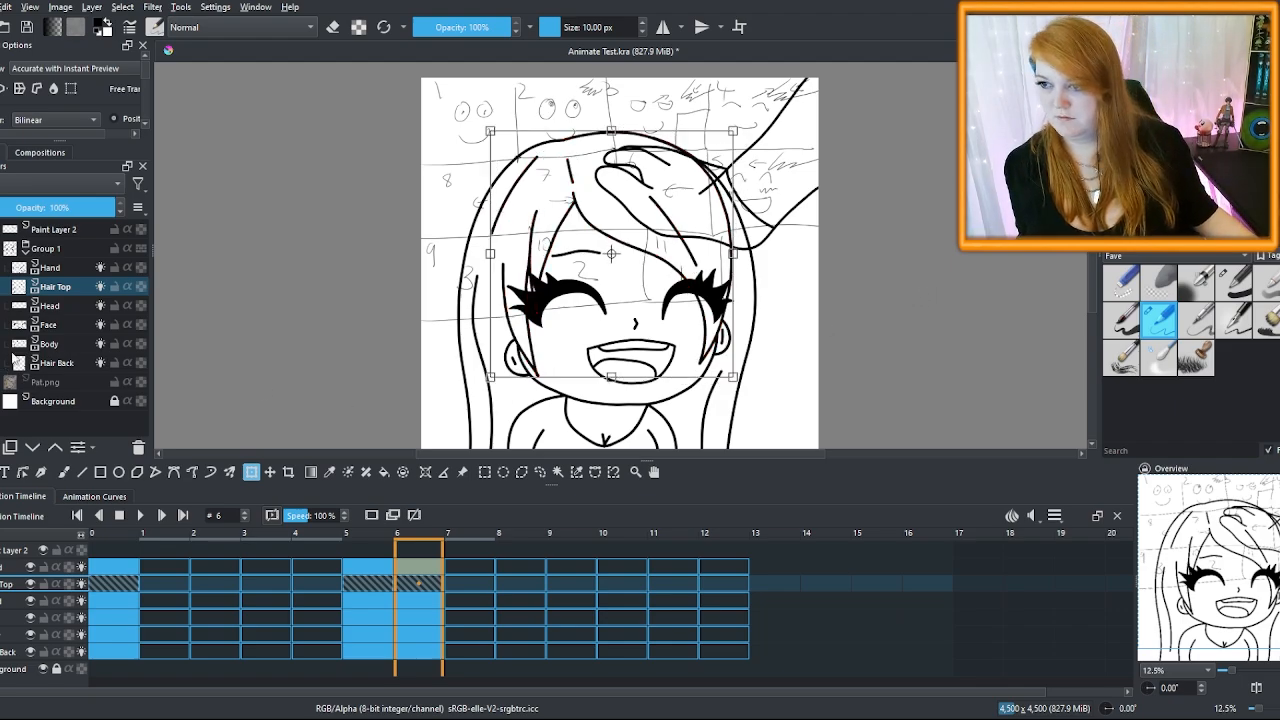
Group Hair Top, Head and Face into Group 3, then undo a trial rotation
{"action": "left_click", "coordinate": [69, 329], "text": "shift"}
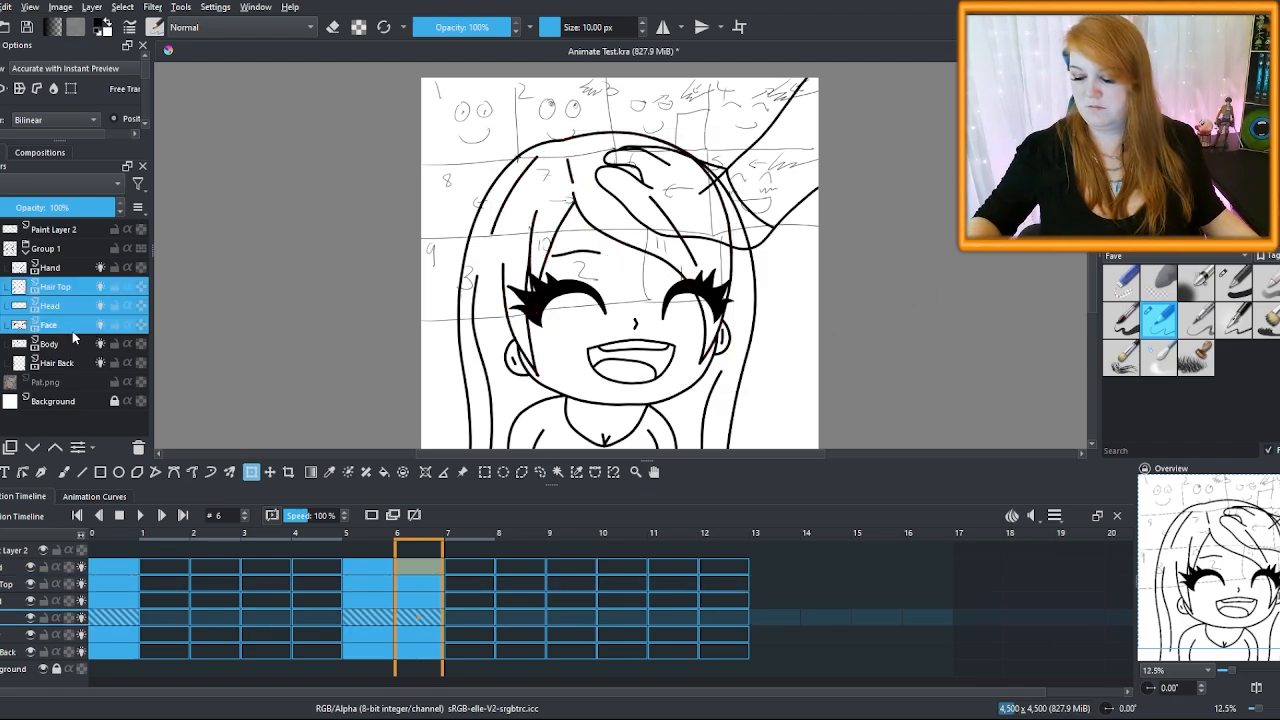
{"action": "key", "text": "ctrl+g"}
{"action": "left_click", "coordinate": [63, 288]}
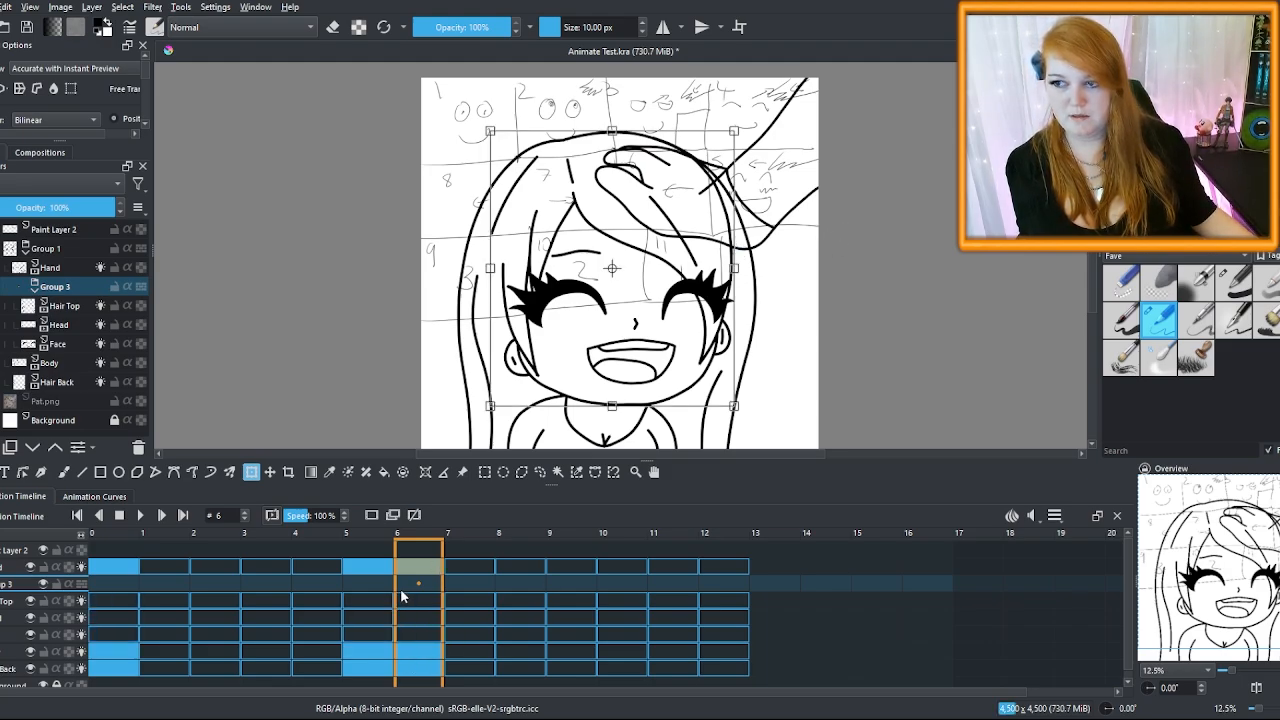
{"action": "left_click_drag", "start_coordinate": [857, 252], "coordinate": [877, 287]}
{"action": "key", "text": "ctrl+z"}
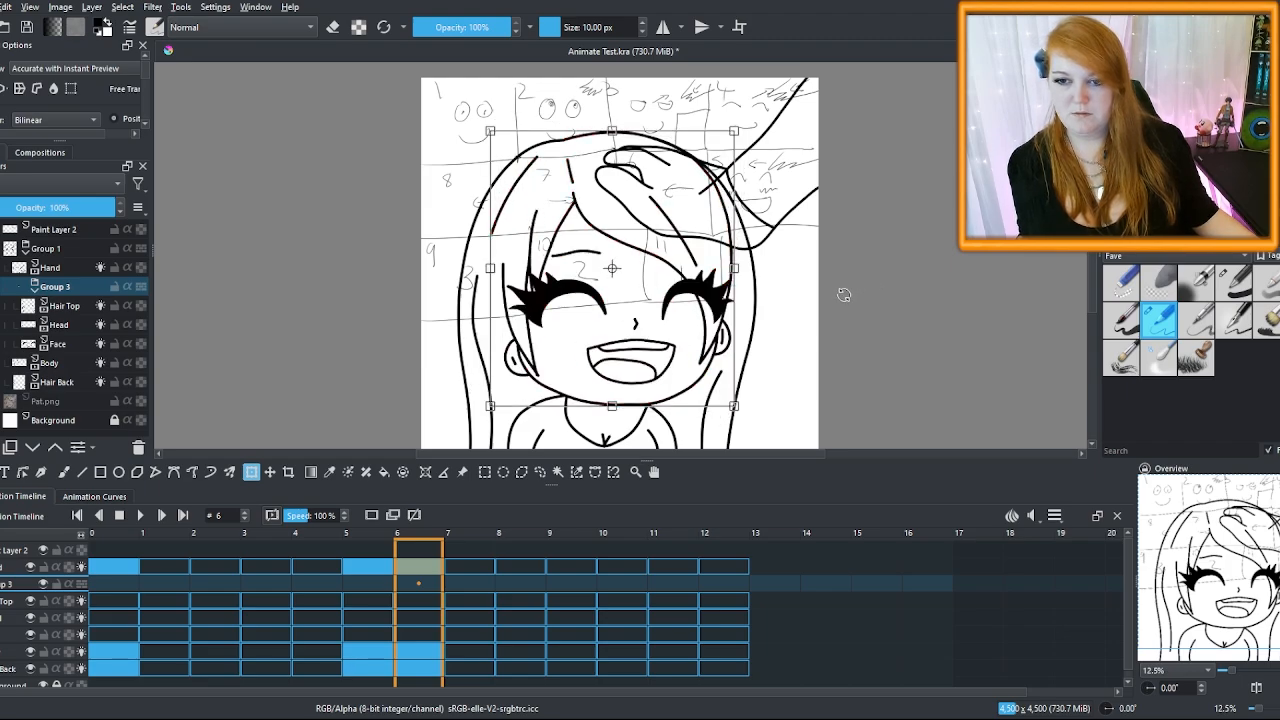
{"action": "key", "text": "ctrl+z"}
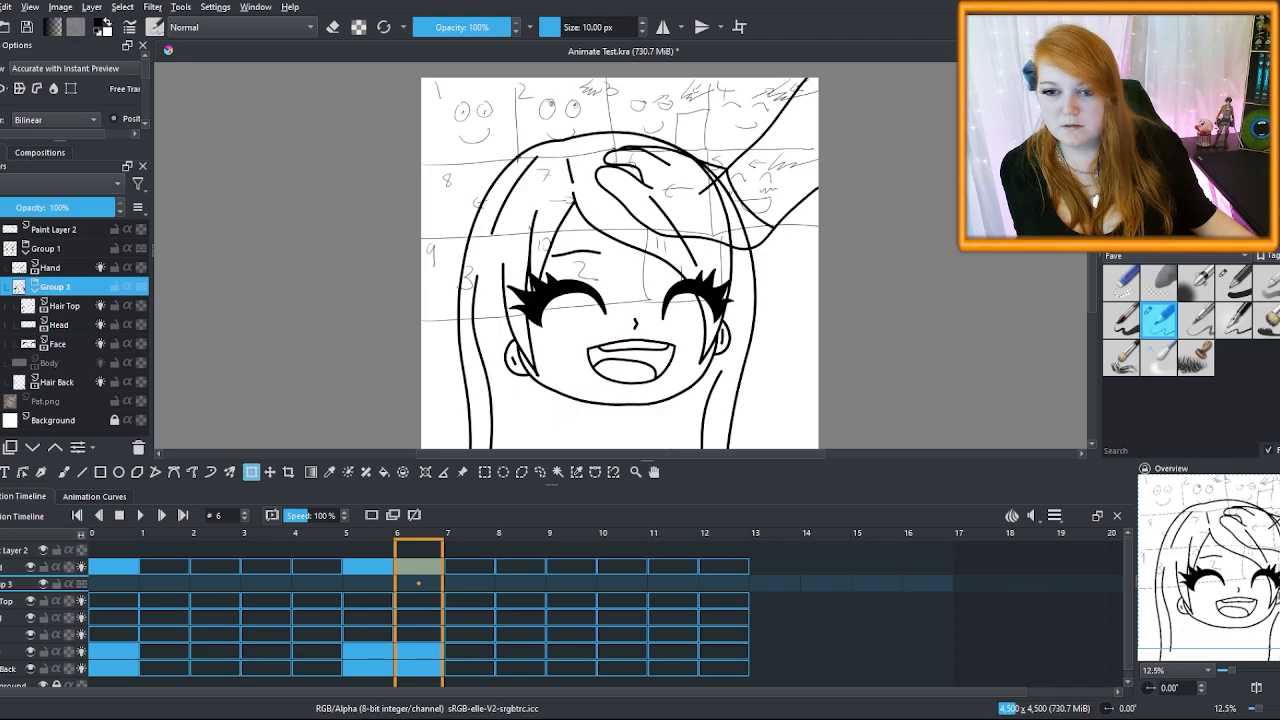
Toggle the Face, Body and Head layers off and back on to check them
{"action": "left_click", "coordinate": [2, 344]}
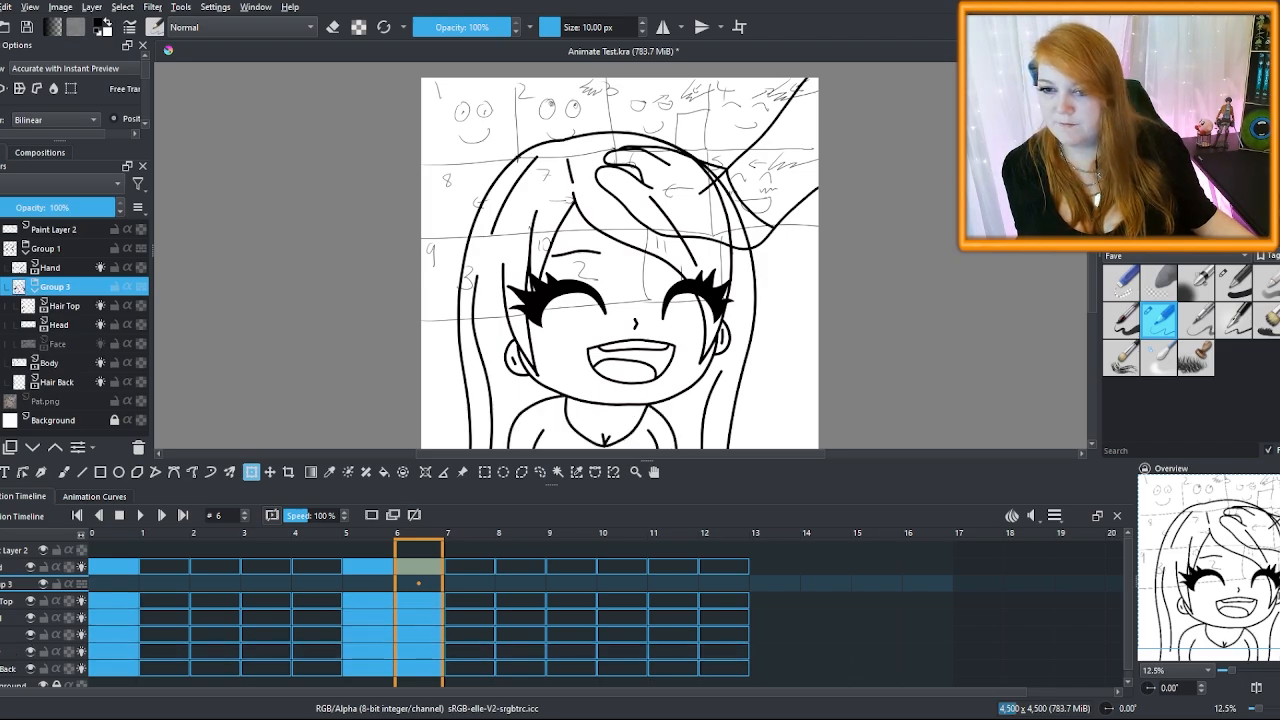
{"action": "left_click", "coordinate": [2, 344]}
{"action": "left_click", "coordinate": [2, 363]}
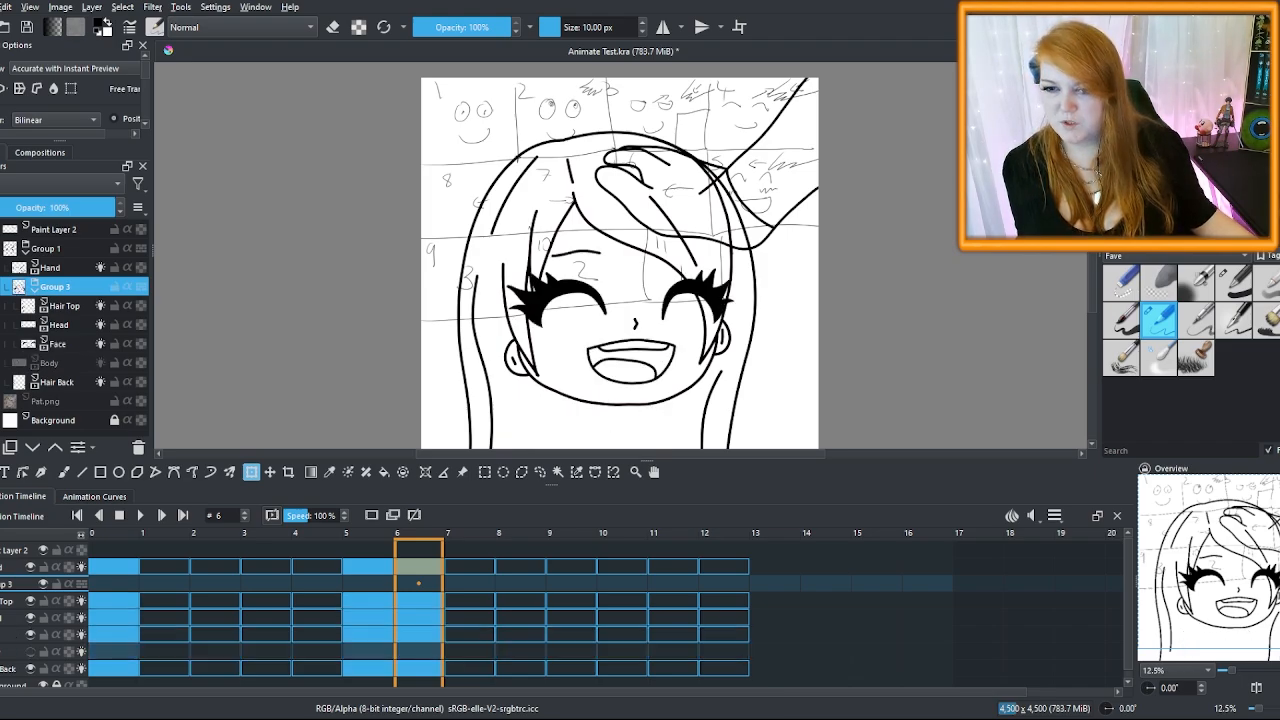
{"action": "left_click", "coordinate": [2, 363]}
{"action": "left_click", "coordinate": [2, 344]}
{"action": "left_click", "coordinate": [2, 344]}
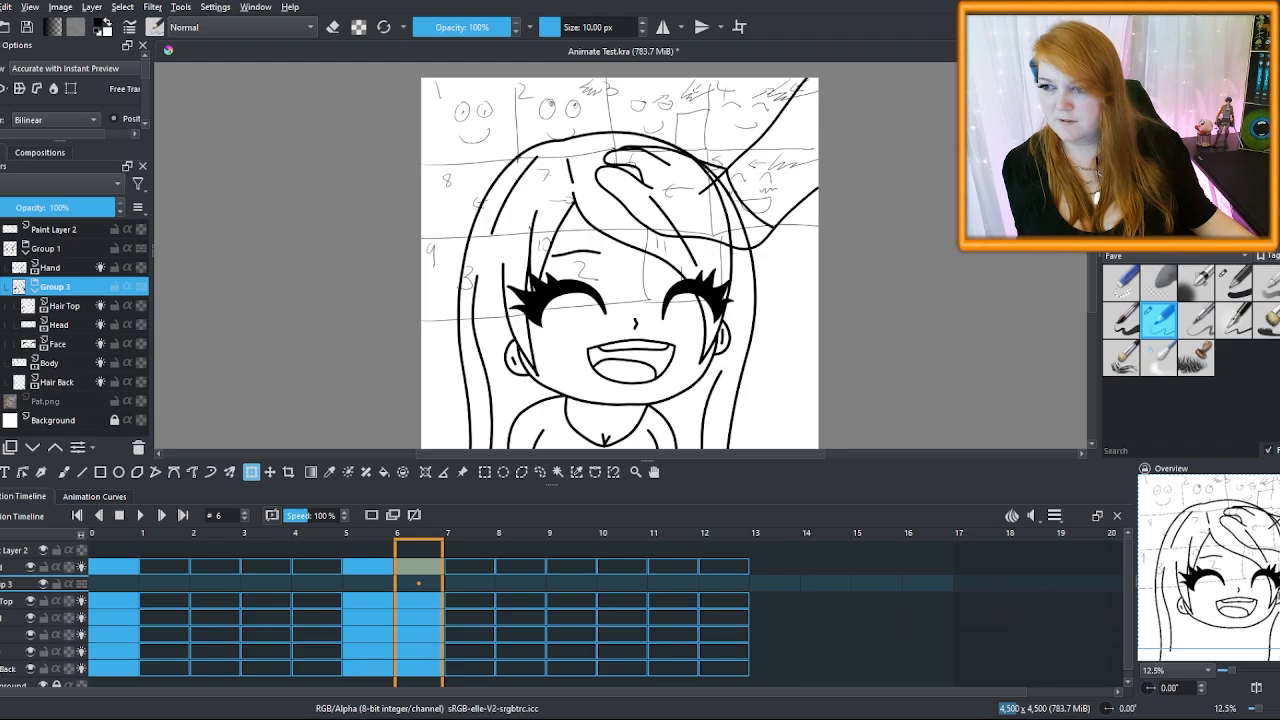
{"action": "left_click", "coordinate": [2, 325]}
{"action": "left_click", "coordinate": [2, 325]}
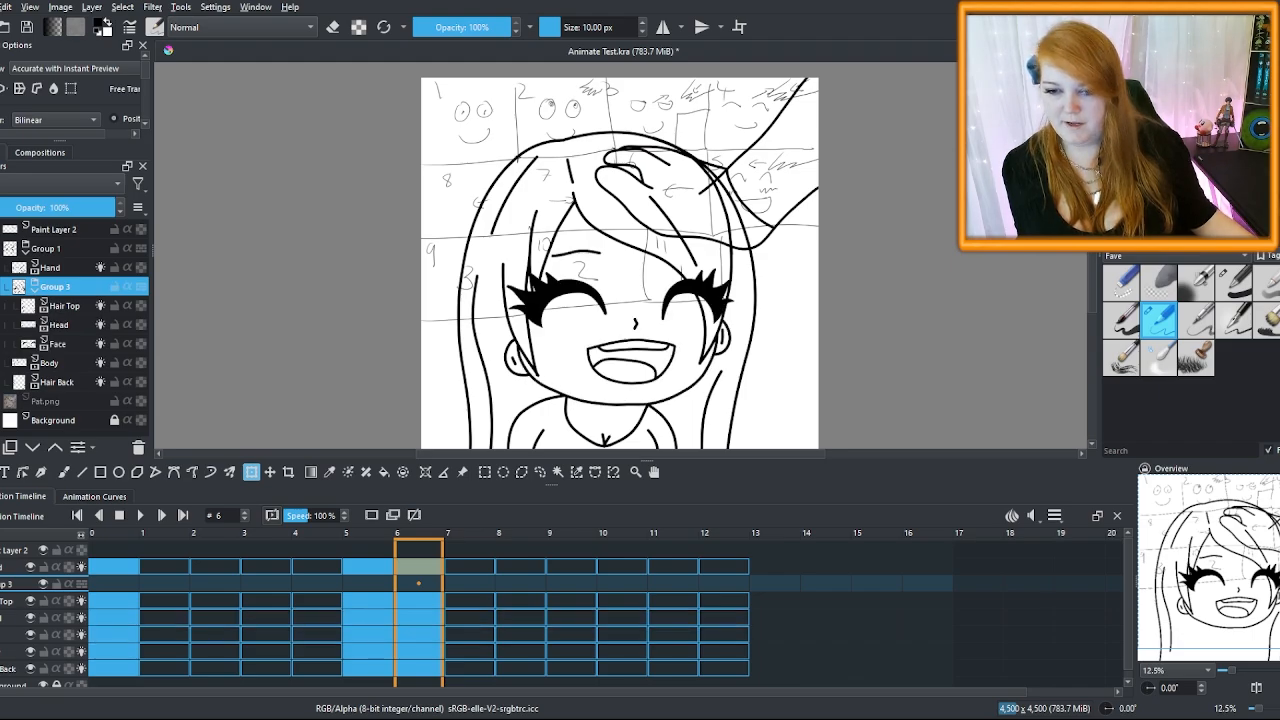
Rotate Group 3 slightly clockwise on frame 6, apply it, and go to frame 5
{"action": "left_click", "coordinate": [697, 343]}
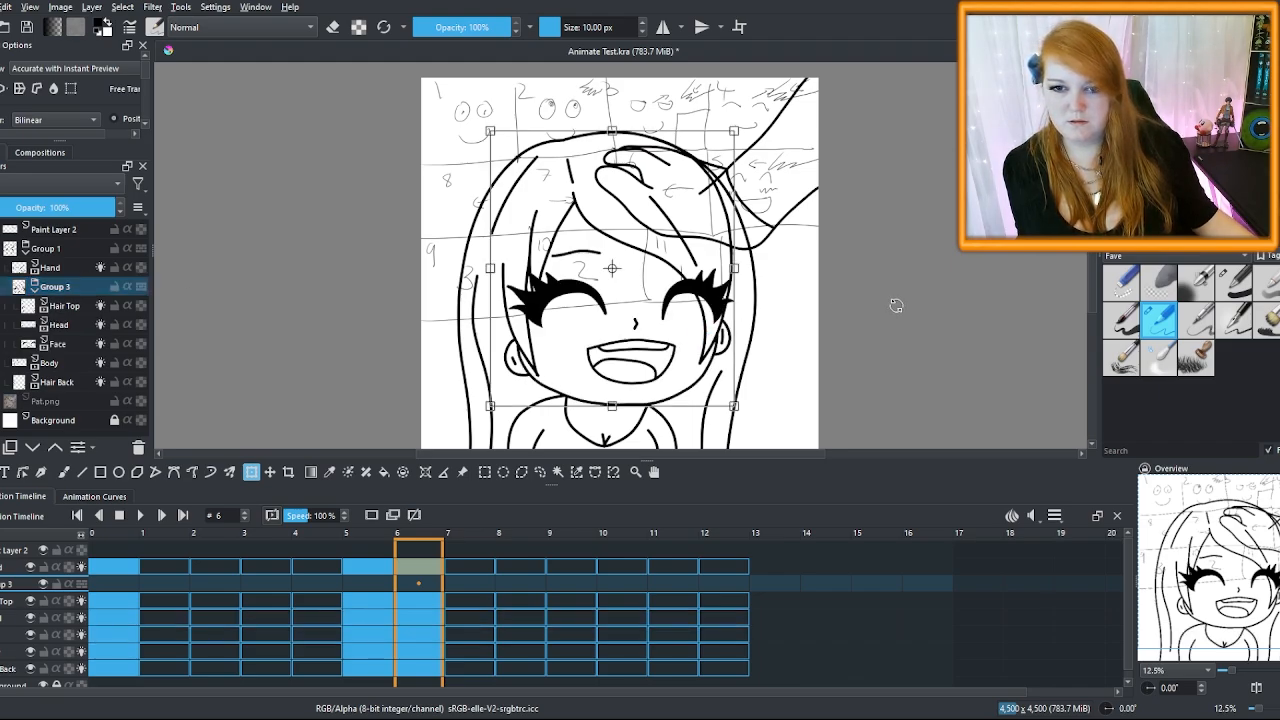
{"action": "left_click_drag", "start_coordinate": [896, 305], "coordinate": [957, 309]}
{"action": "key", "text": "ctrl+z"}
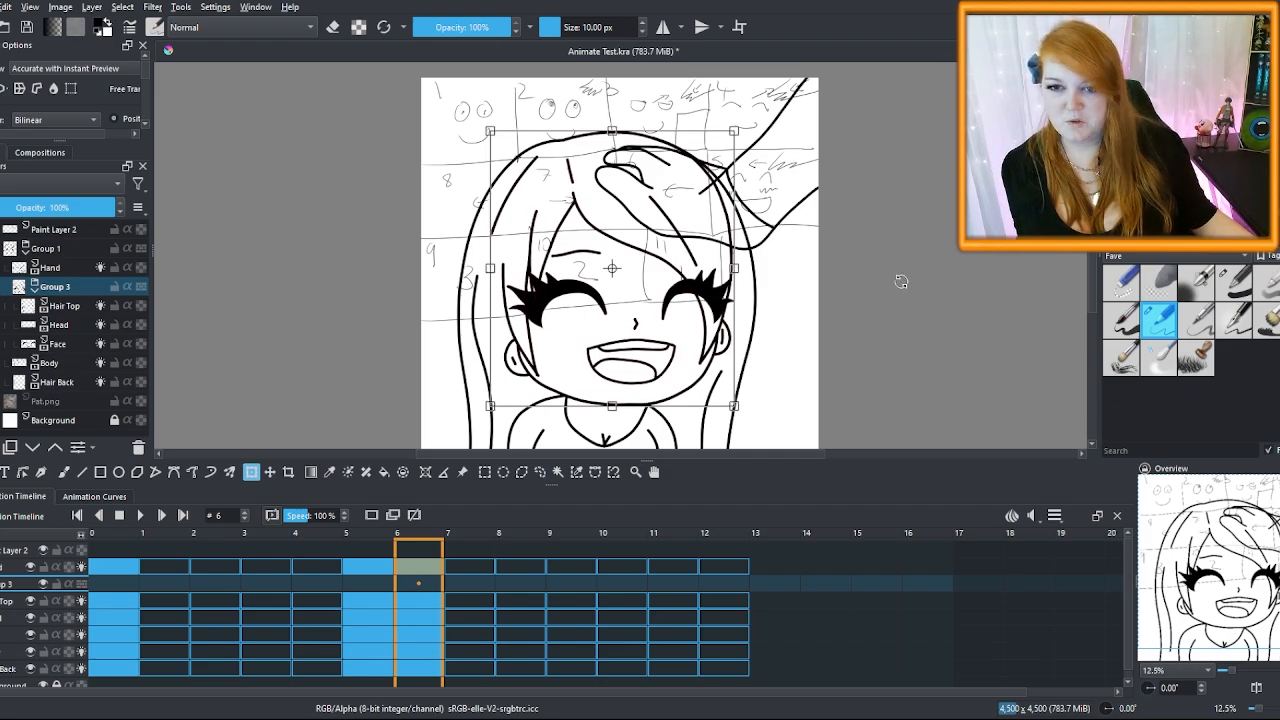
{"action": "left_click_drag", "start_coordinate": [911, 287], "coordinate": [914, 303]}
{"action": "key", "text": "Return"}
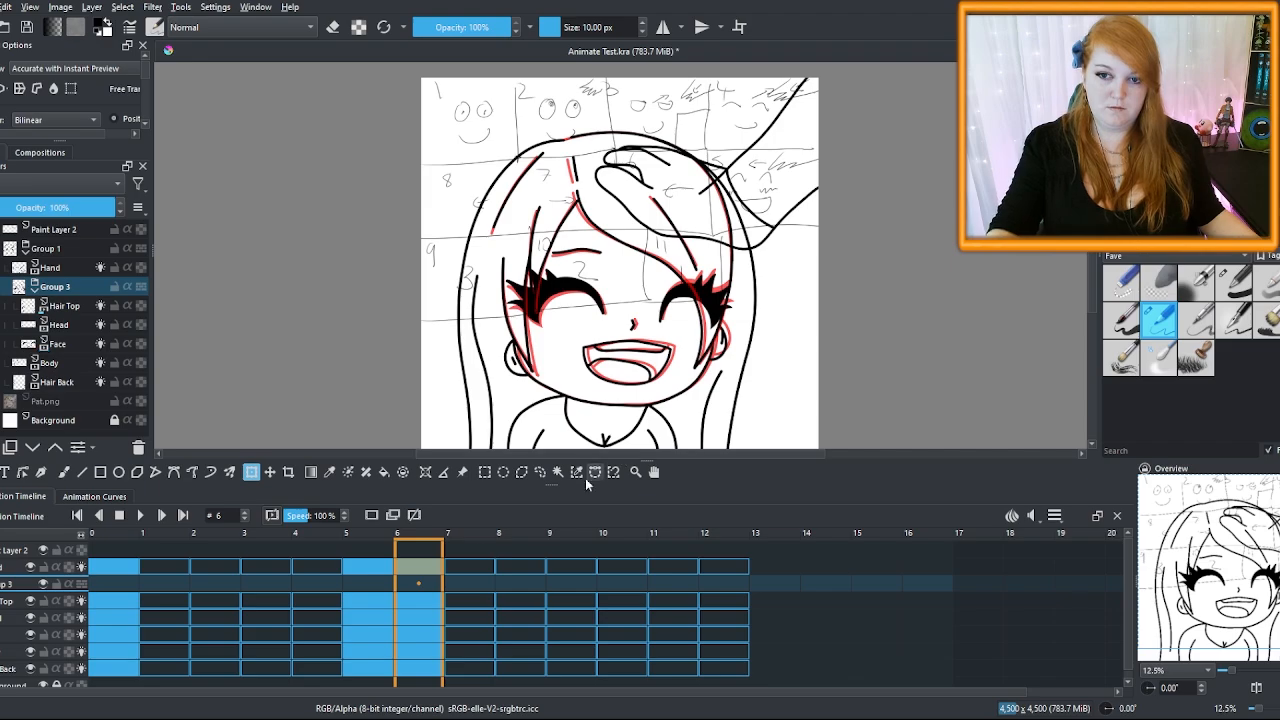
{"action": "left_click", "coordinate": [378, 577]}
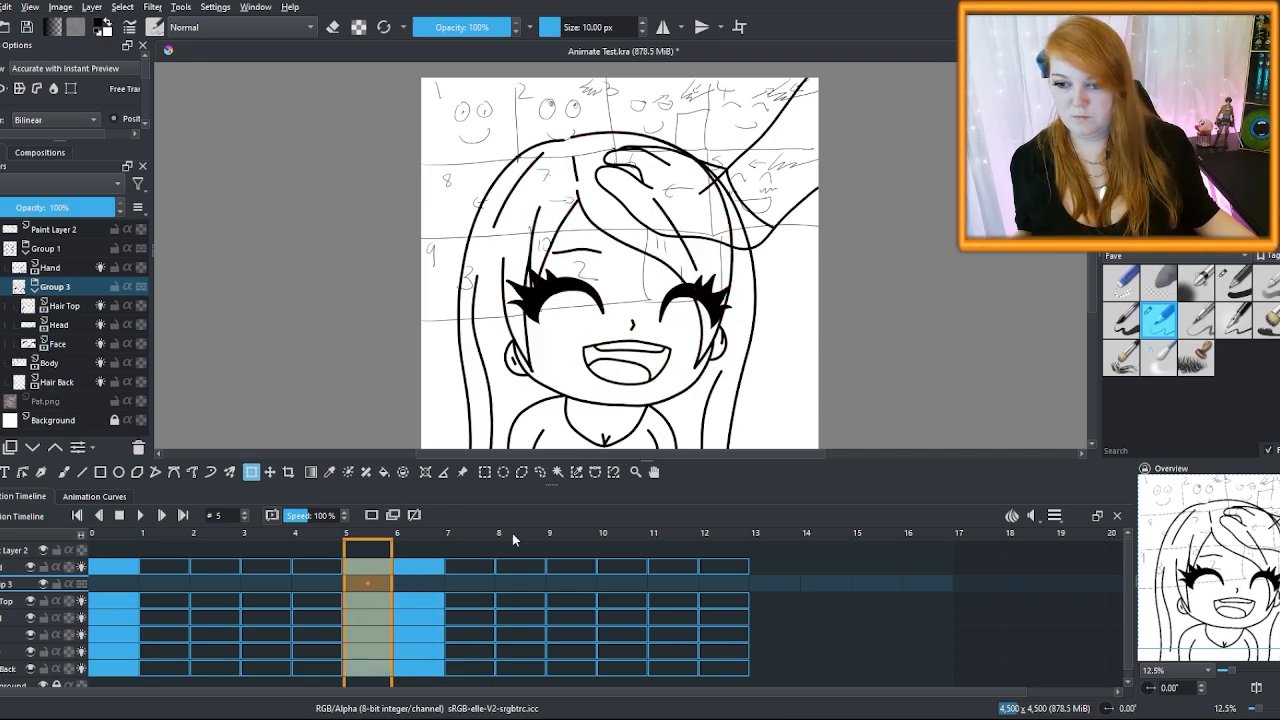
Paste the copied keyframes onto frame 7, then compare the hair on frames 5 and 6
{"action": "left_click", "coordinate": [476, 567]}
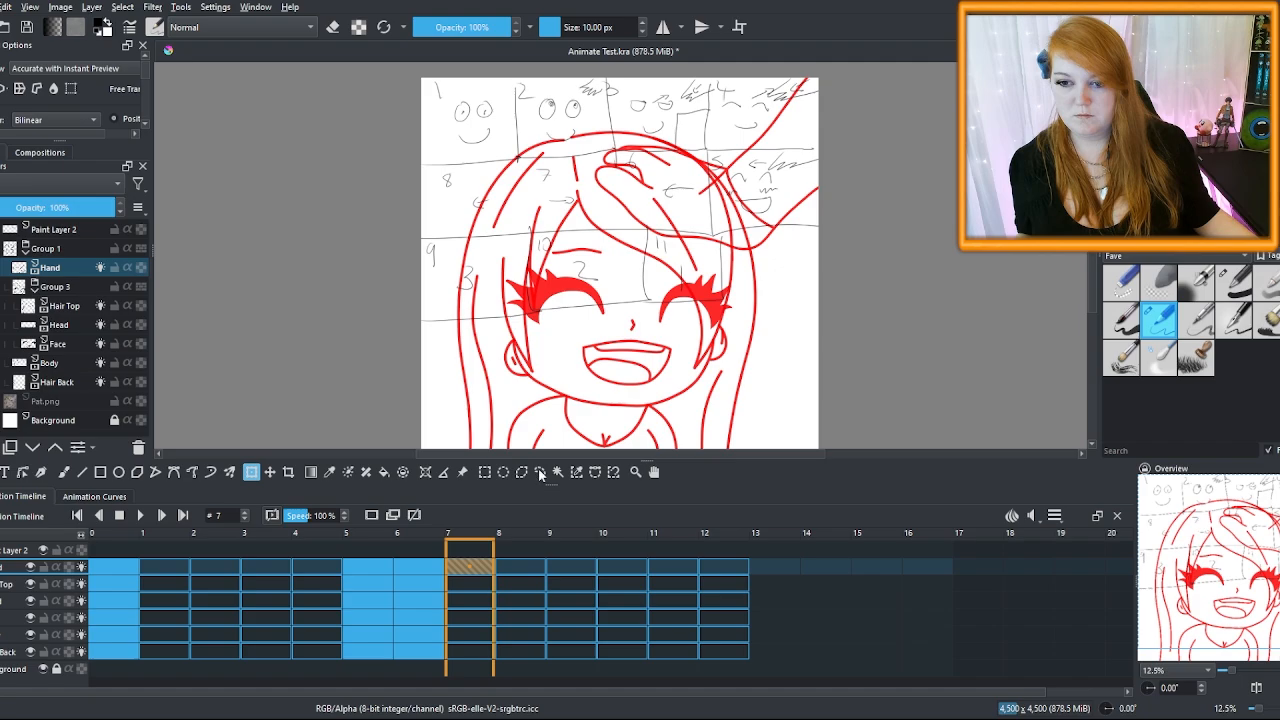
{"action": "key", "text": "ctrl+v"}
{"action": "left_click", "coordinate": [468, 584]}
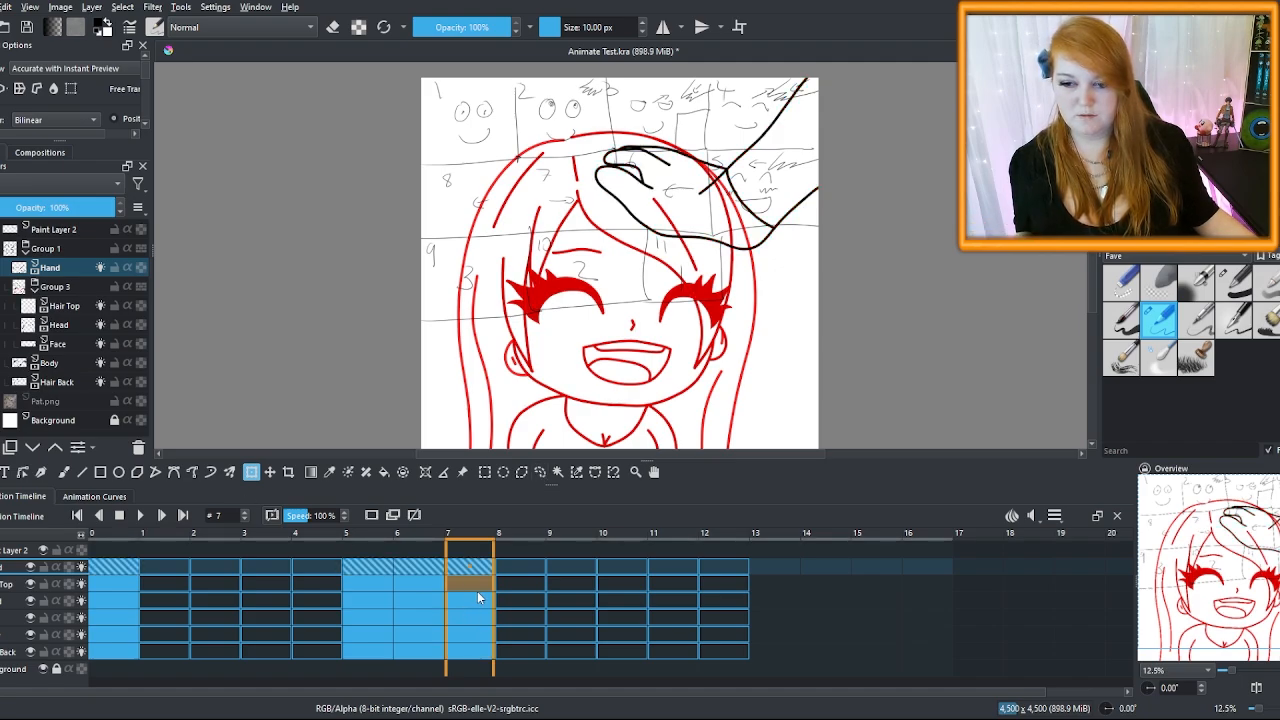
{"action": "left_click", "coordinate": [470, 630]}
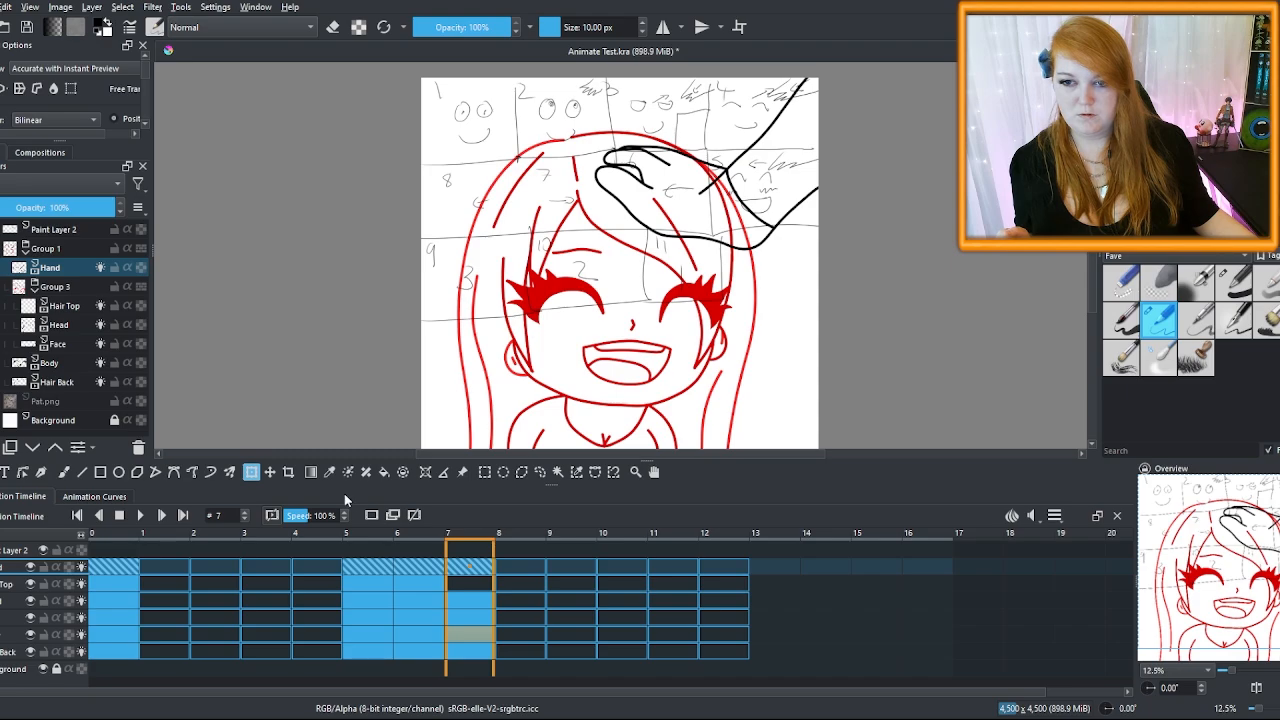
{"action": "left_click", "coordinate": [413, 571]}
{"action": "left_click", "coordinate": [363, 554]}
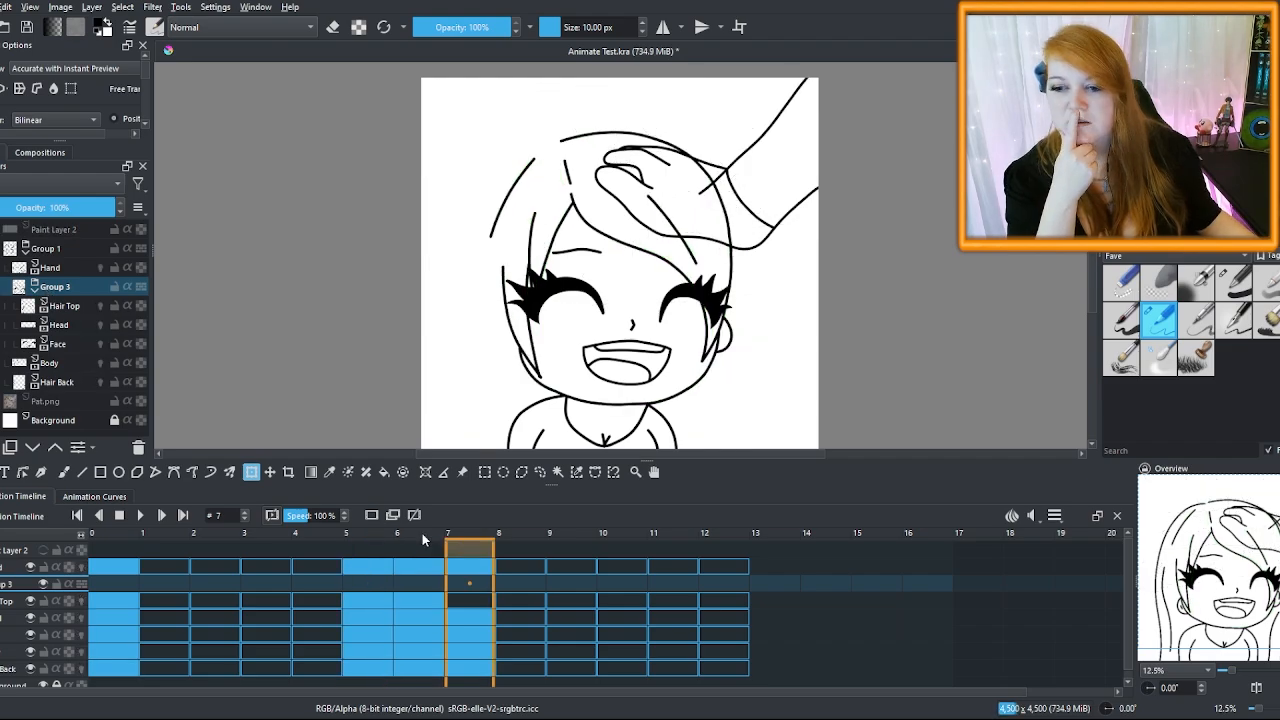
{"action": "left_click", "coordinate": [422, 533]}
{"action": "left_click", "coordinate": [382, 541]}
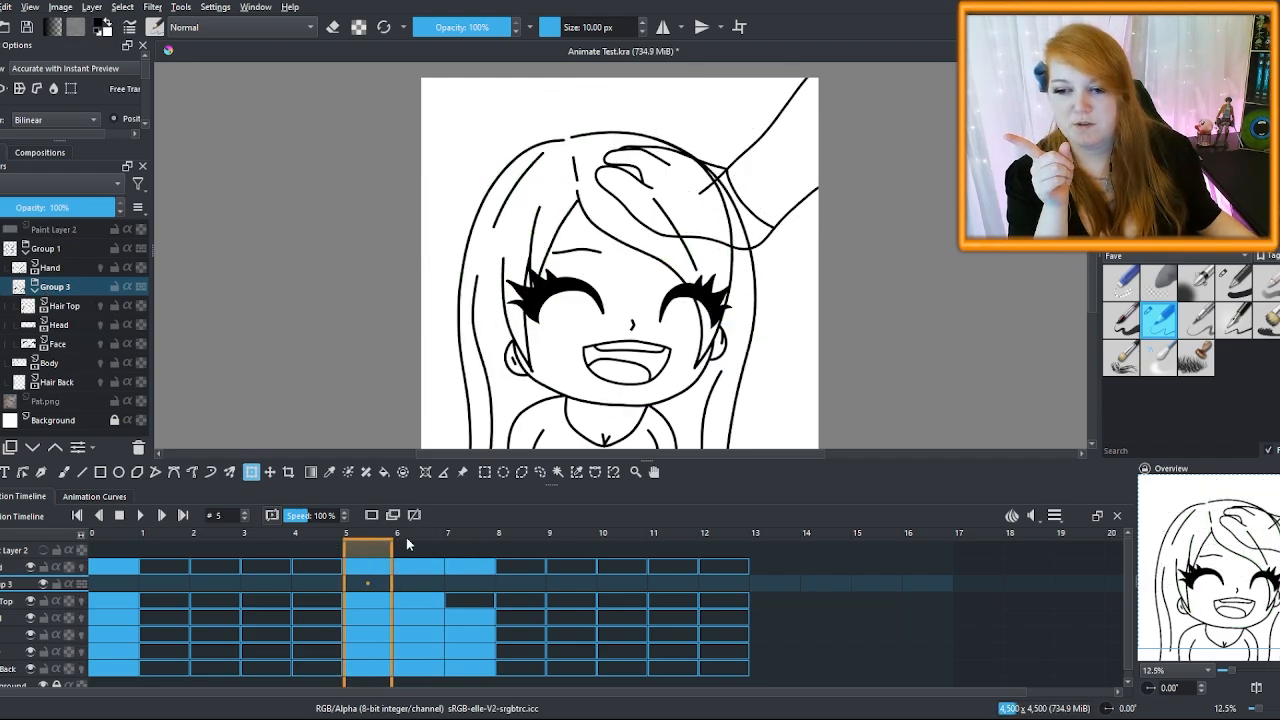
Undo recent changes until Group 3 is dissolved into Group 1, and enlarge the canvas
{"action": "key", "text": "ctrl+z"}
{"action": "key", "text": "ctrl+z"}
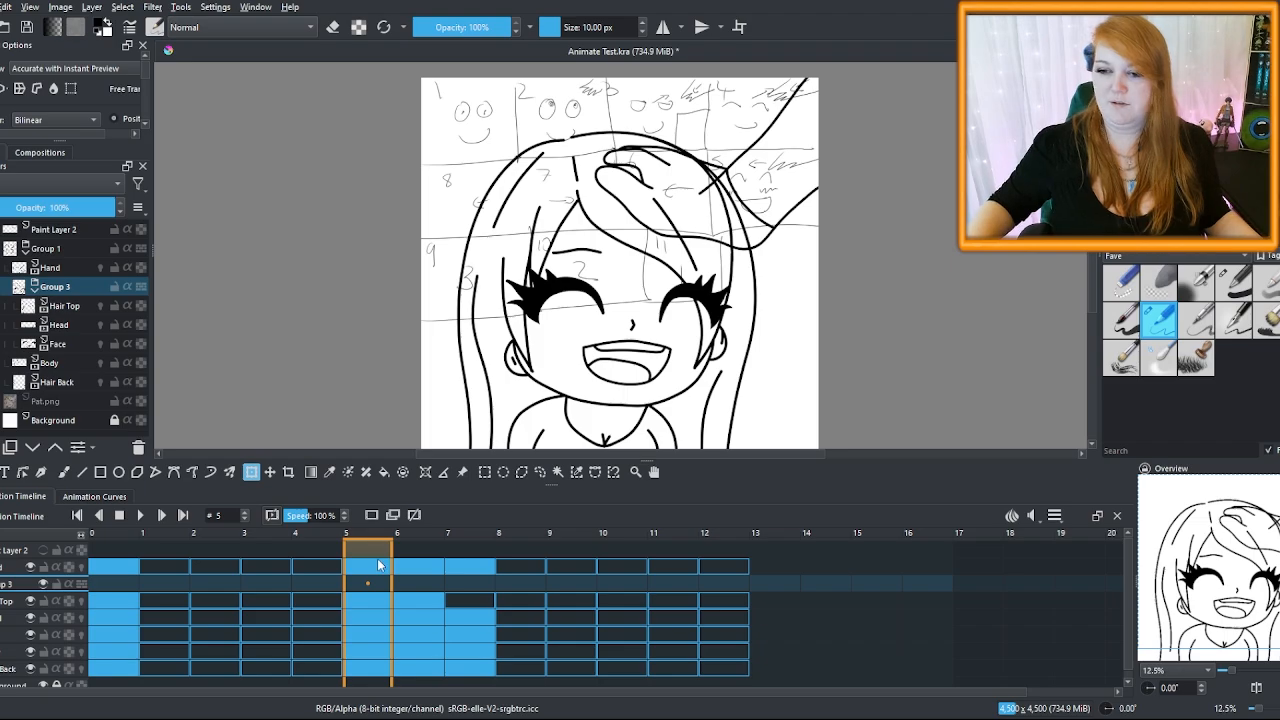
{"action": "key", "text": "ctrl+z"}
{"action": "key", "text": "ctrl+z"}
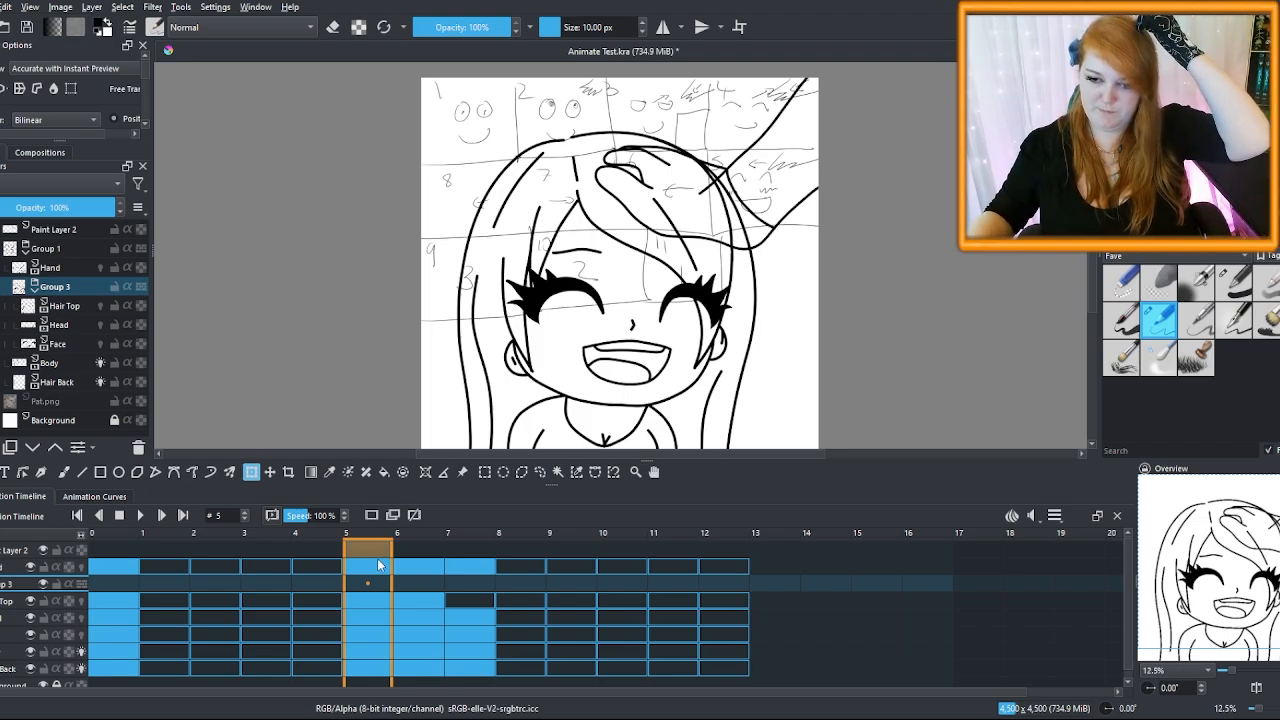
{"action": "key", "text": "ctrl+z"}
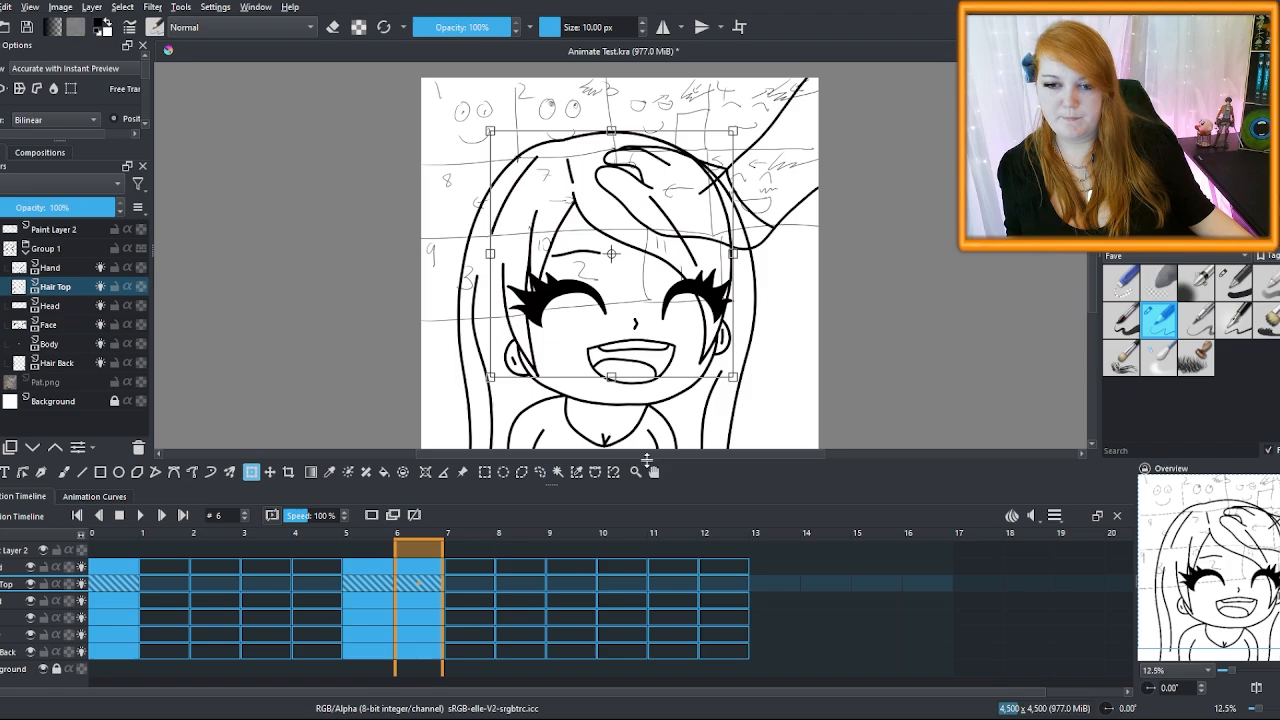
{"action": "left_click_drag", "start_coordinate": [650, 462], "coordinate": [648, 476]}
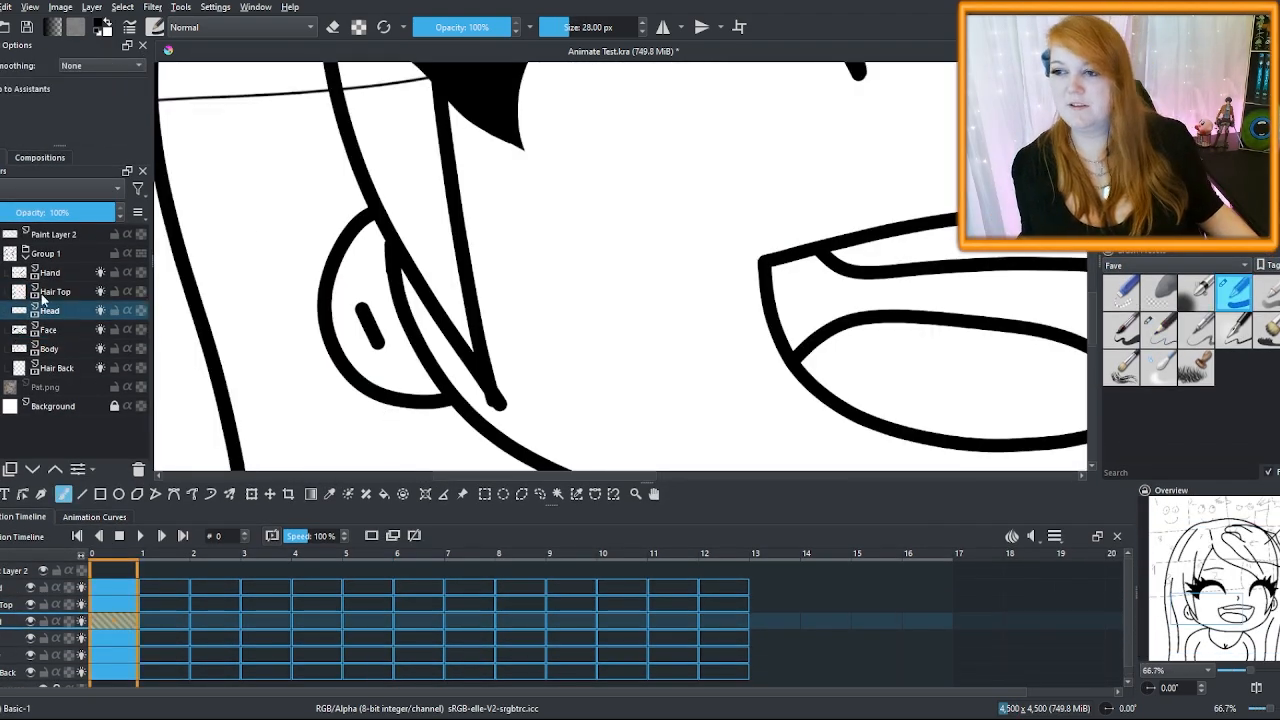
Fade Hair Back to 38% opacity, enable stabiliser smoothing, and draw a stroke near the chin
{"action": "left_click", "coordinate": [48, 370]}
{"action": "left_click", "coordinate": [25, 208]}
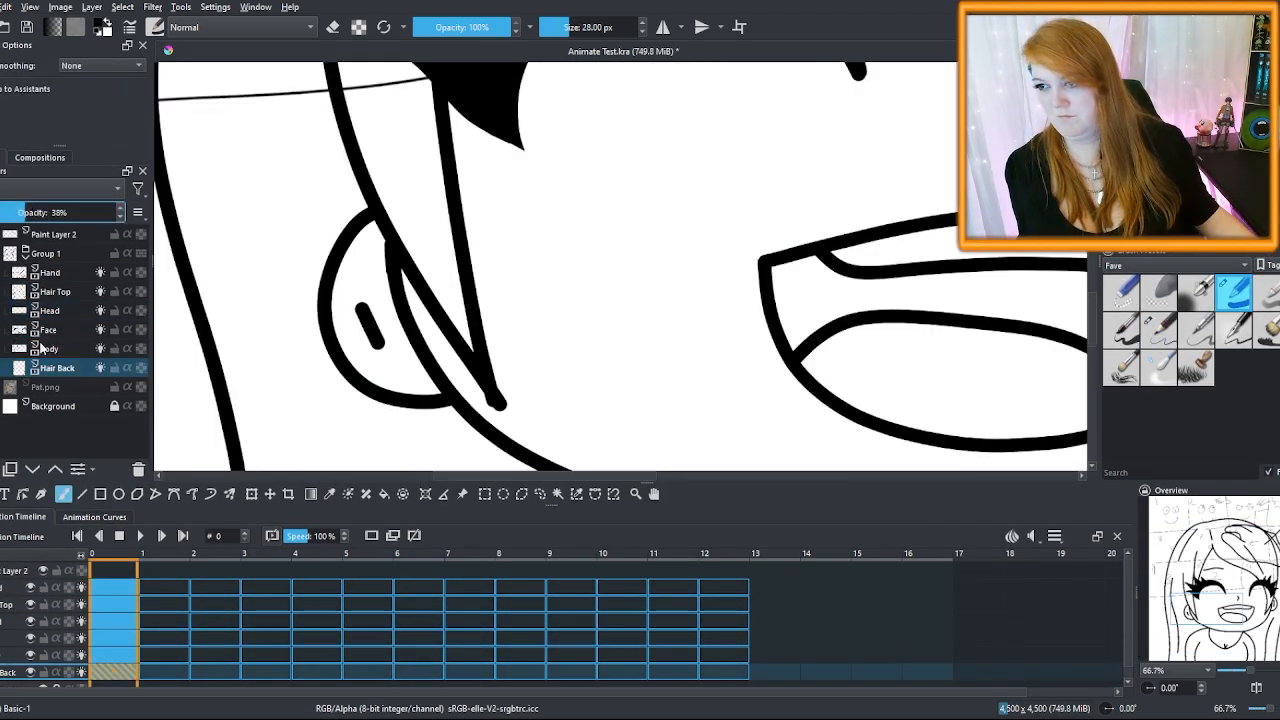
{"action": "left_click", "coordinate": [65, 314]}
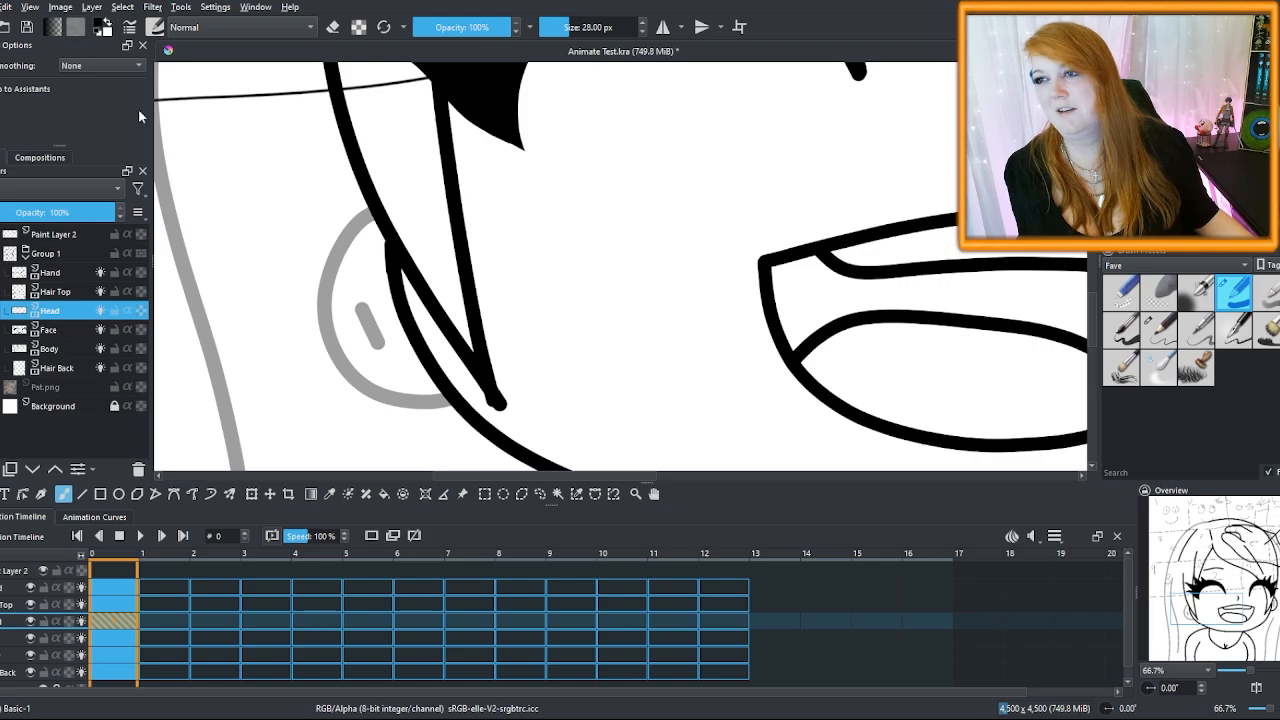
{"action": "left_click", "coordinate": [100, 65]}
{"action": "left_click", "coordinate": [96, 105]}
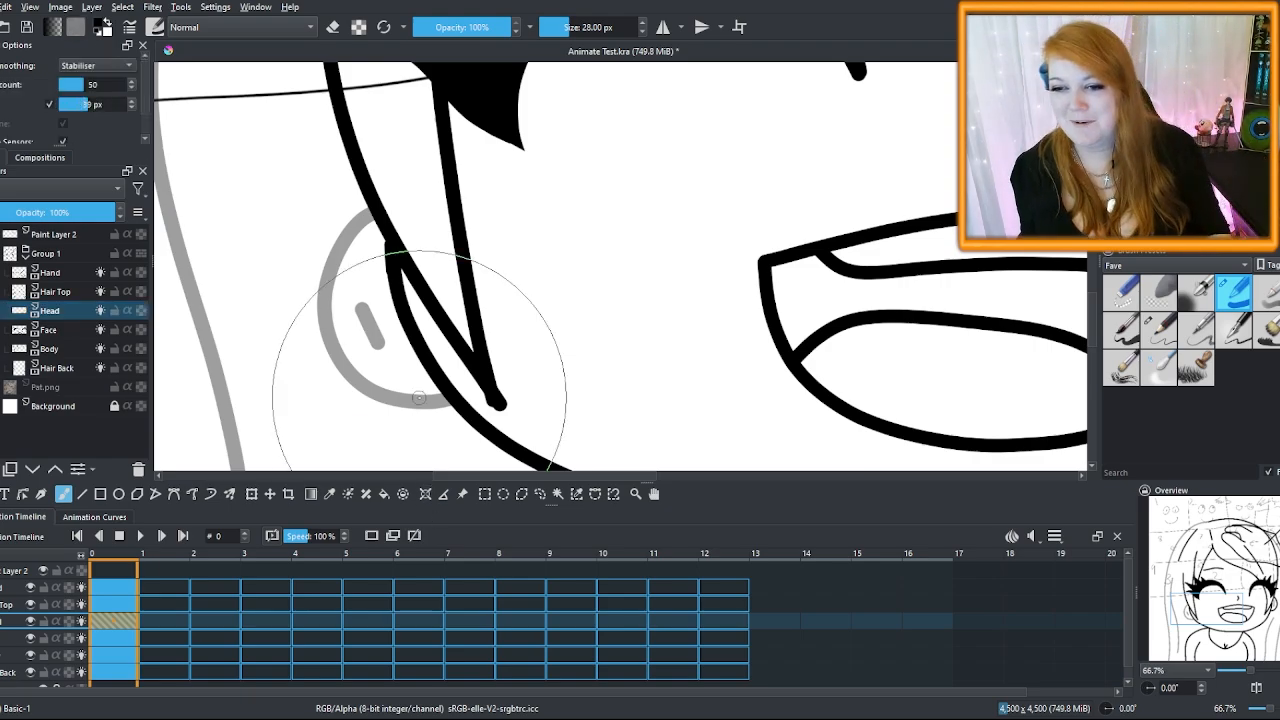
{"action": "mouse_move", "coordinate": [444, 402]}
{"action": "left_mouse_down"}
{"action": "mouse_move", "coordinate": [373, 390]}
{"action": "mouse_move", "coordinate": [344, 363]}
{"action": "left_mouse_up"}
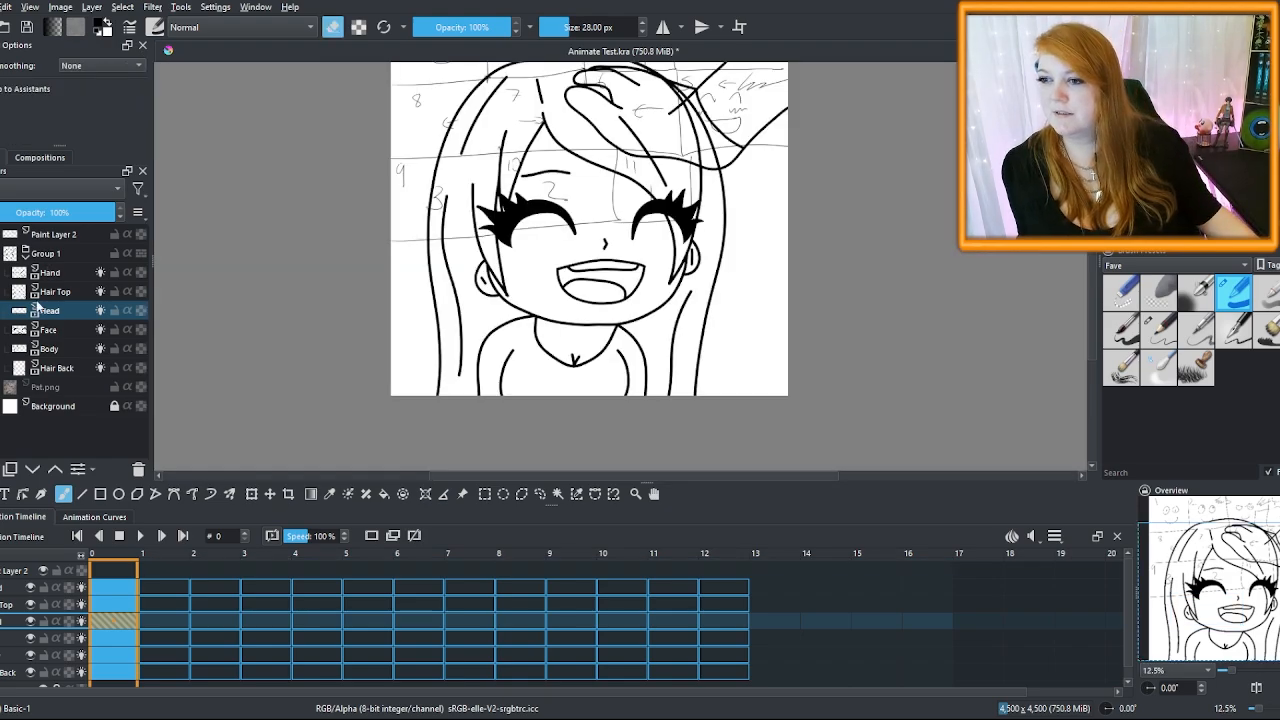
Quick Ungroup Group 1 with Ctrl+Alt+G and give the timeline more room
{"action": "left_click", "coordinate": [52, 256]}
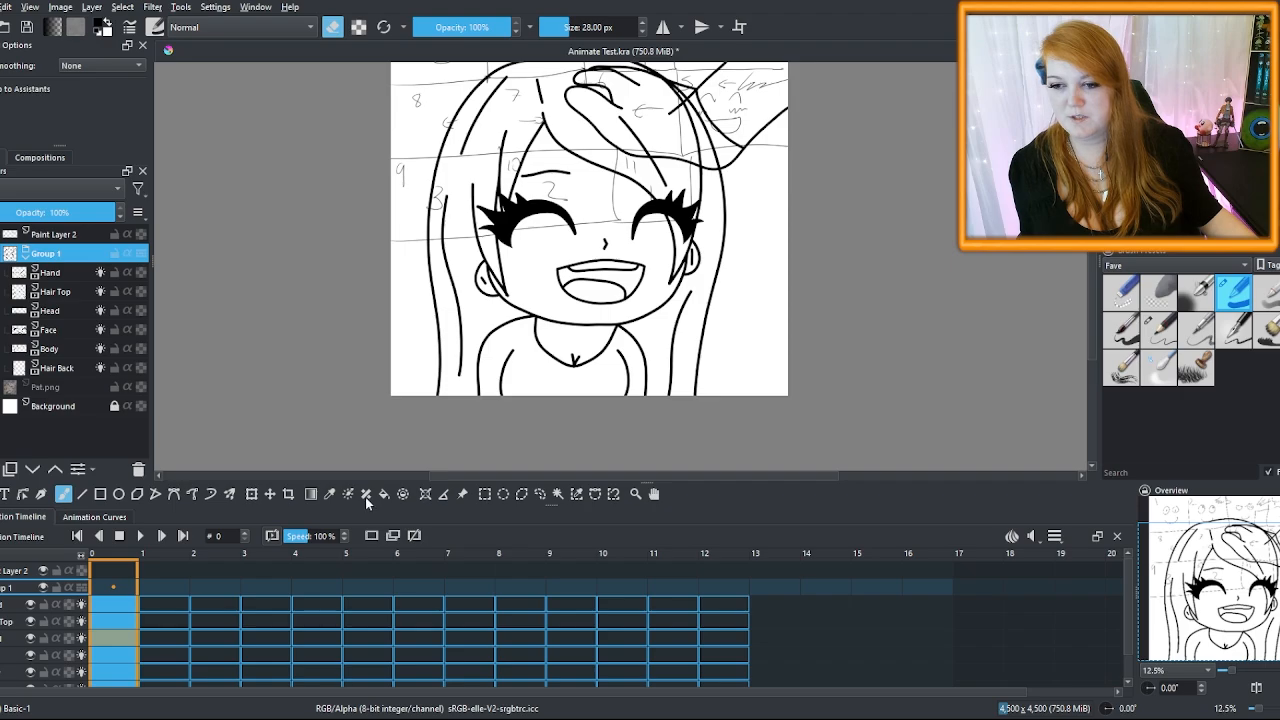
{"action": "key", "text": "ctrl+alt+g"}
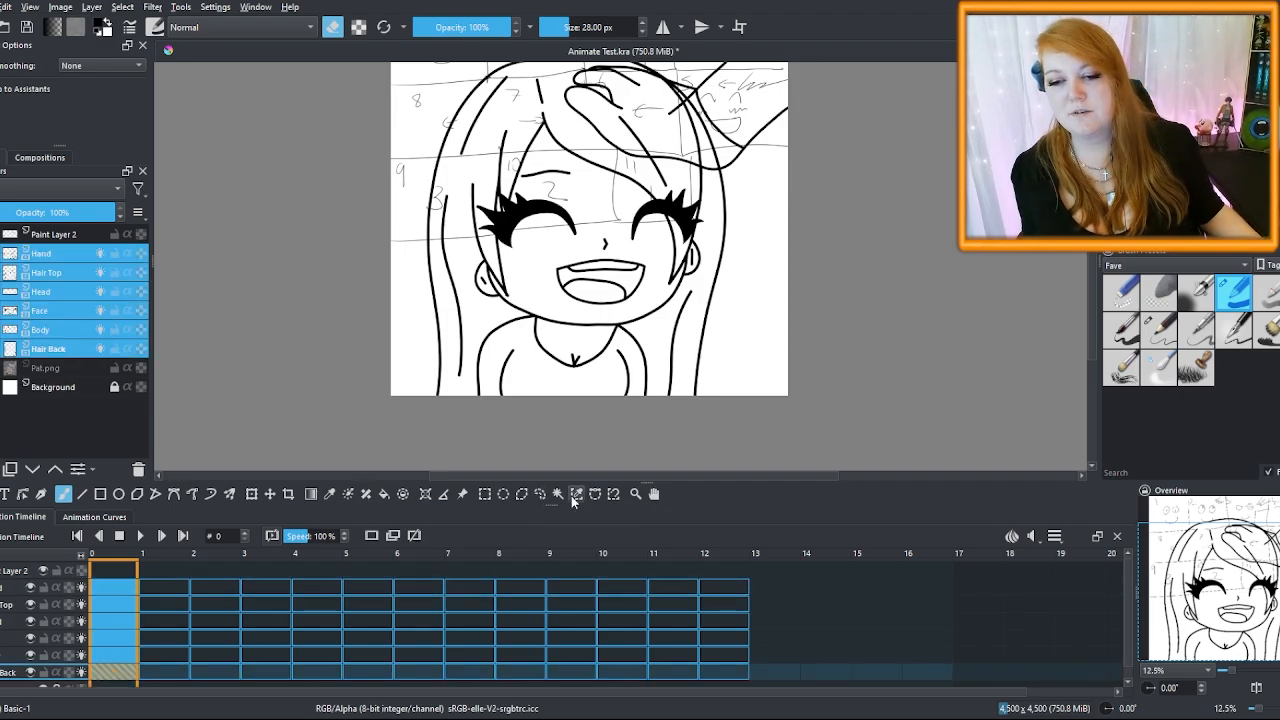
{"action": "left_click_drag", "start_coordinate": [654, 480], "coordinate": [652, 451]}
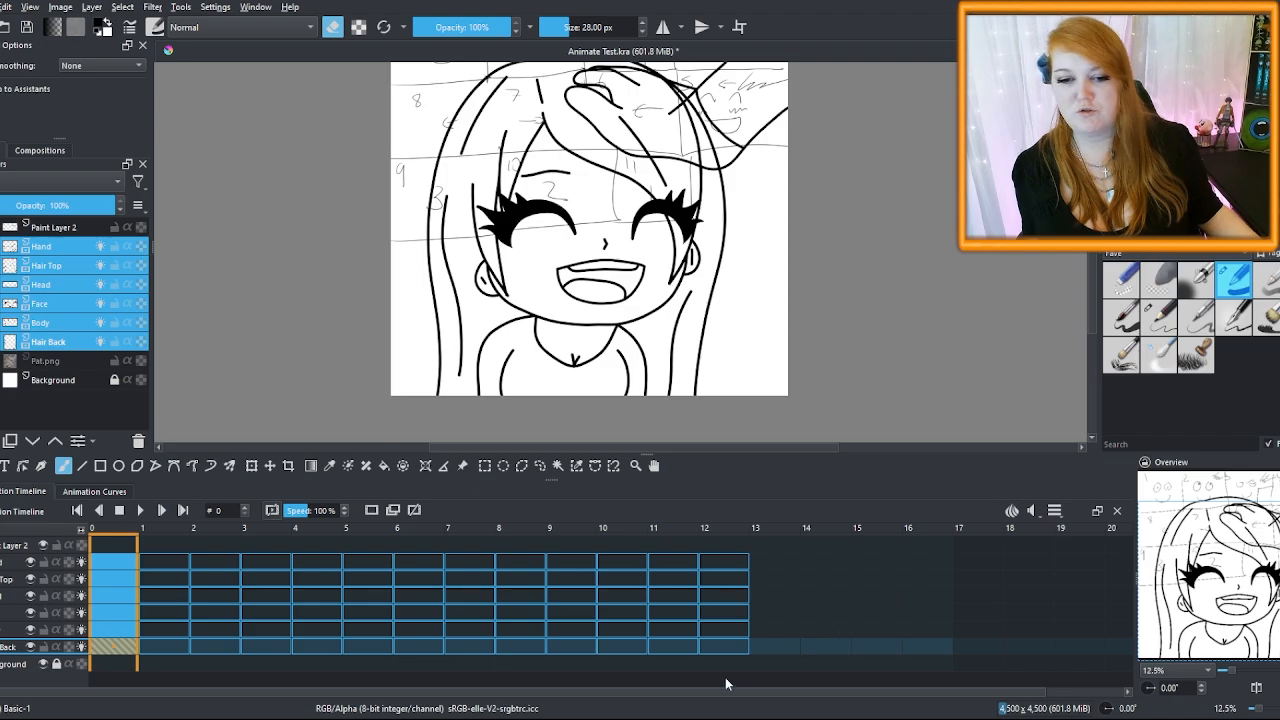
{"action": "left_click", "coordinate": [582, 677]}
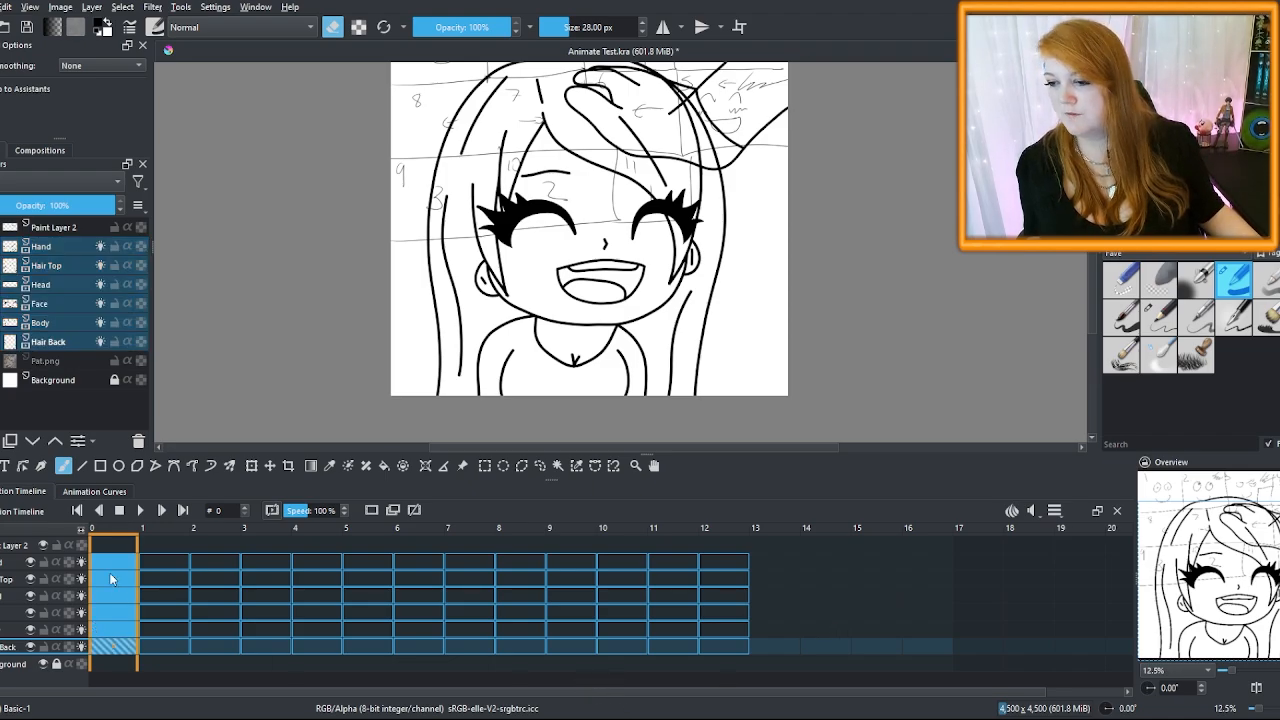
Duplicate all frame 0 keyframes onto frame 1
{"action": "left_click", "coordinate": [115, 565]}
{"action": "left_click", "coordinate": [110, 567]}
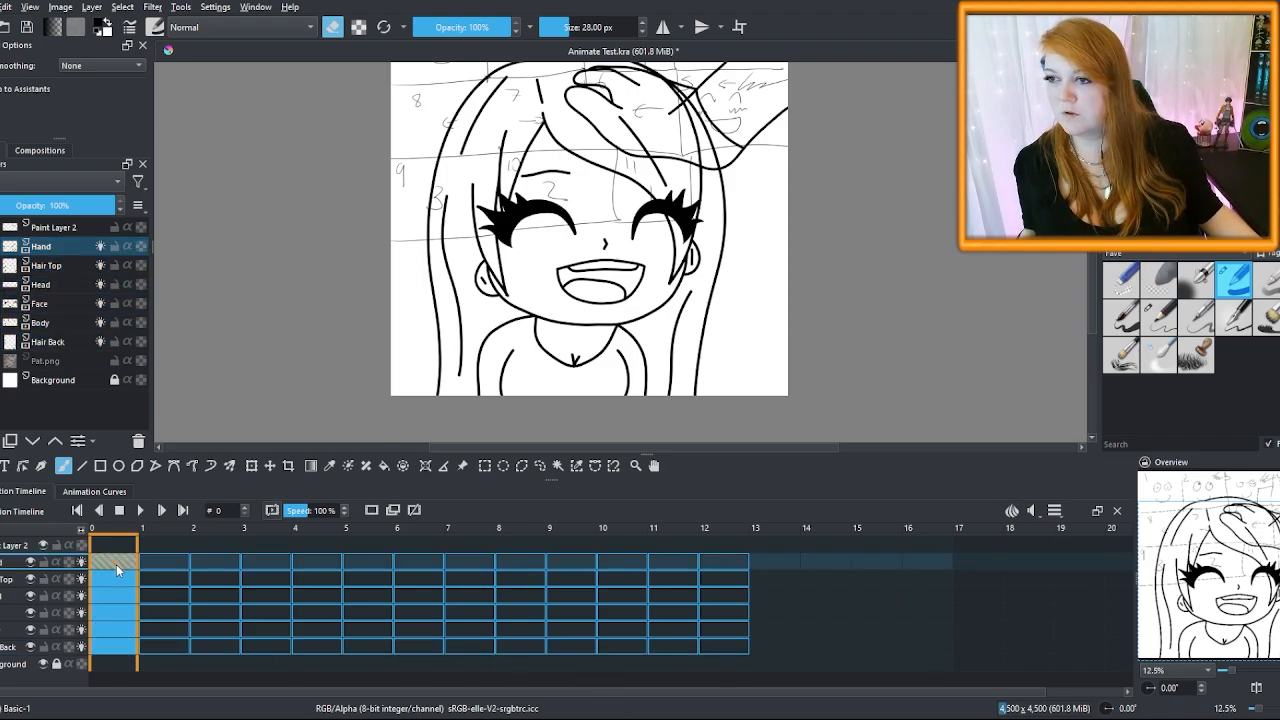
{"action": "left_click", "coordinate": [58, 268]}
{"action": "left_click", "coordinate": [60, 287]}
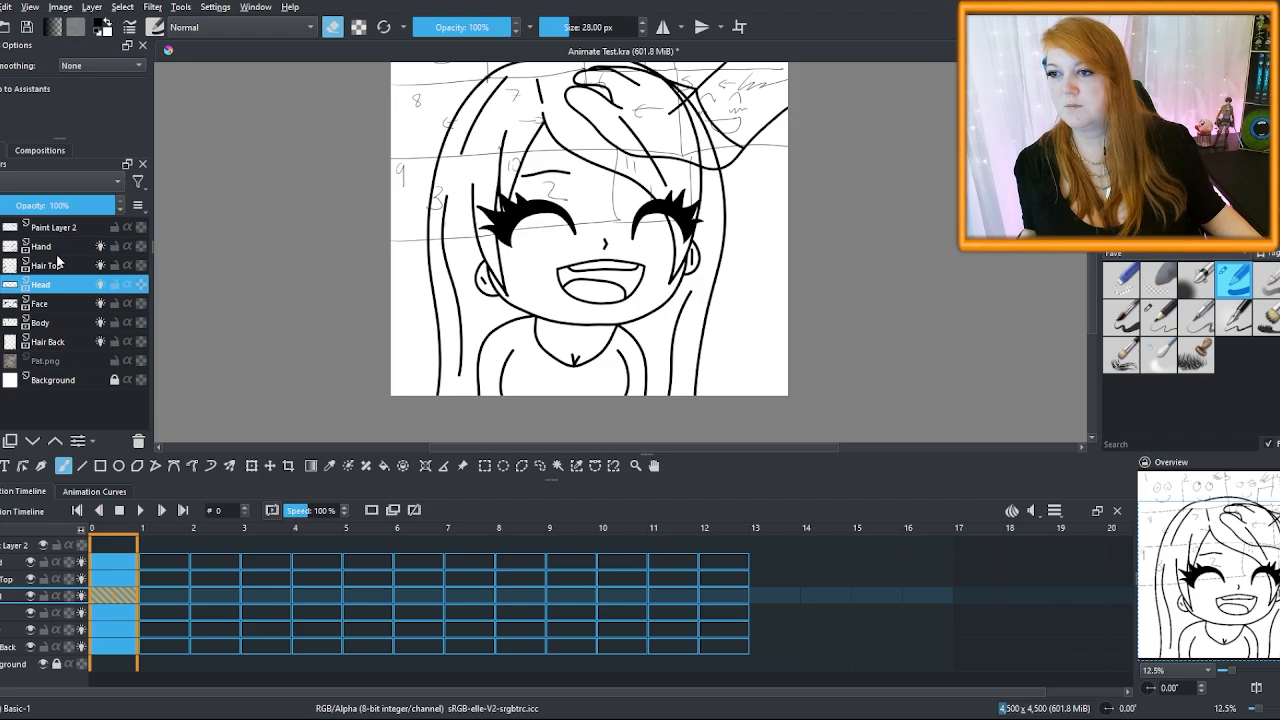
{"action": "left_click", "coordinate": [55, 248]}
{"action": "left_click", "coordinate": [125, 565]}
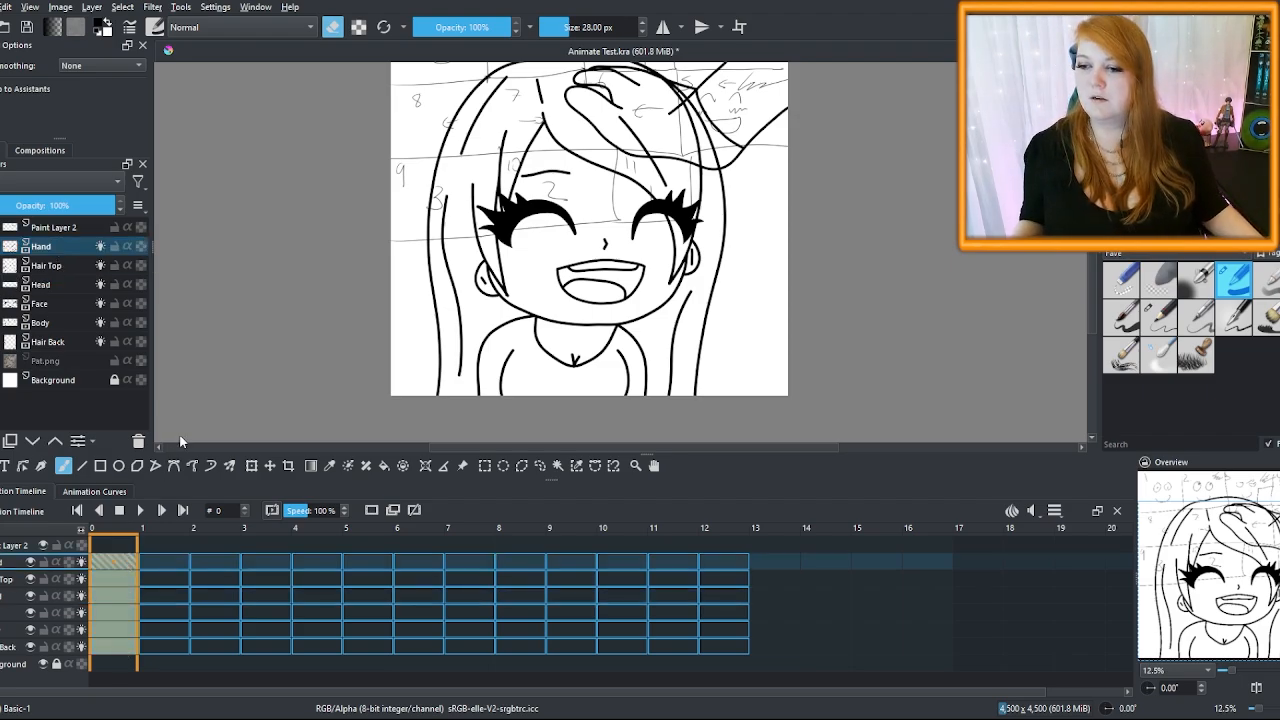
{"action": "left_click", "coordinate": [156, 562]}
{"action": "key", "text": "ctrl+v"}
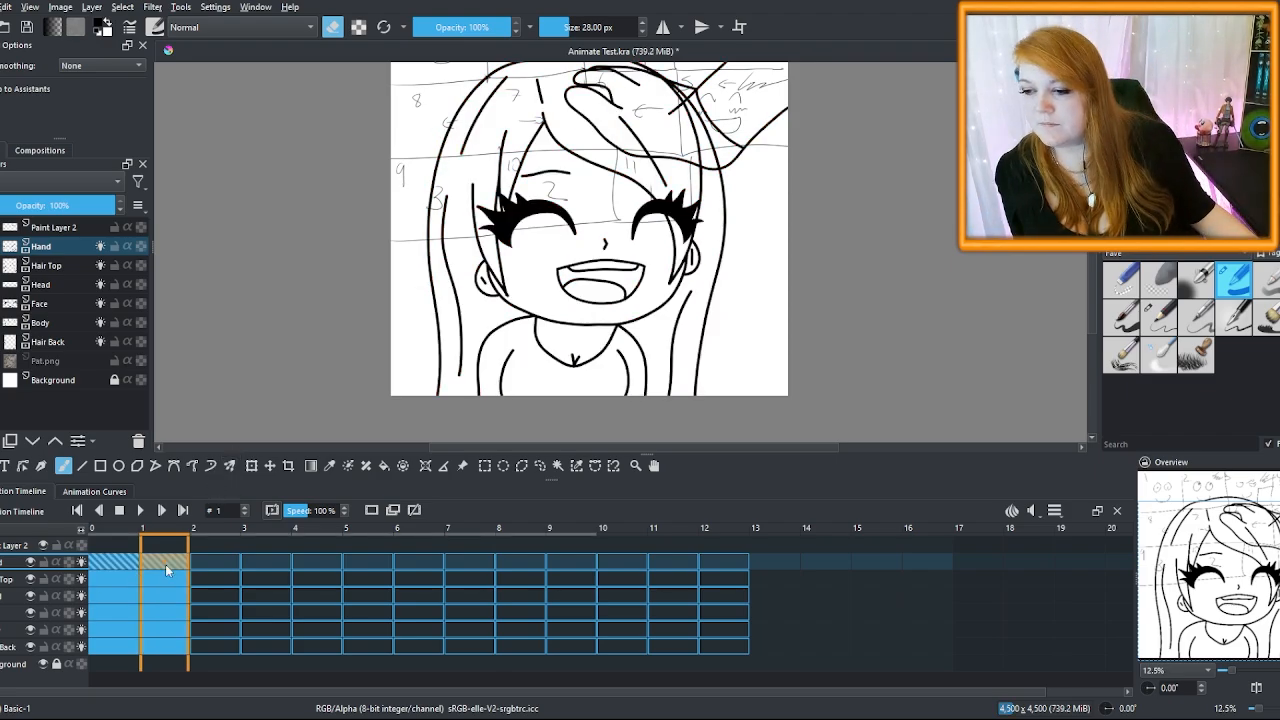
Group Hair Top, Head and Face into a new Group 3 and hide it
{"action": "left_click", "coordinate": [46, 272]}
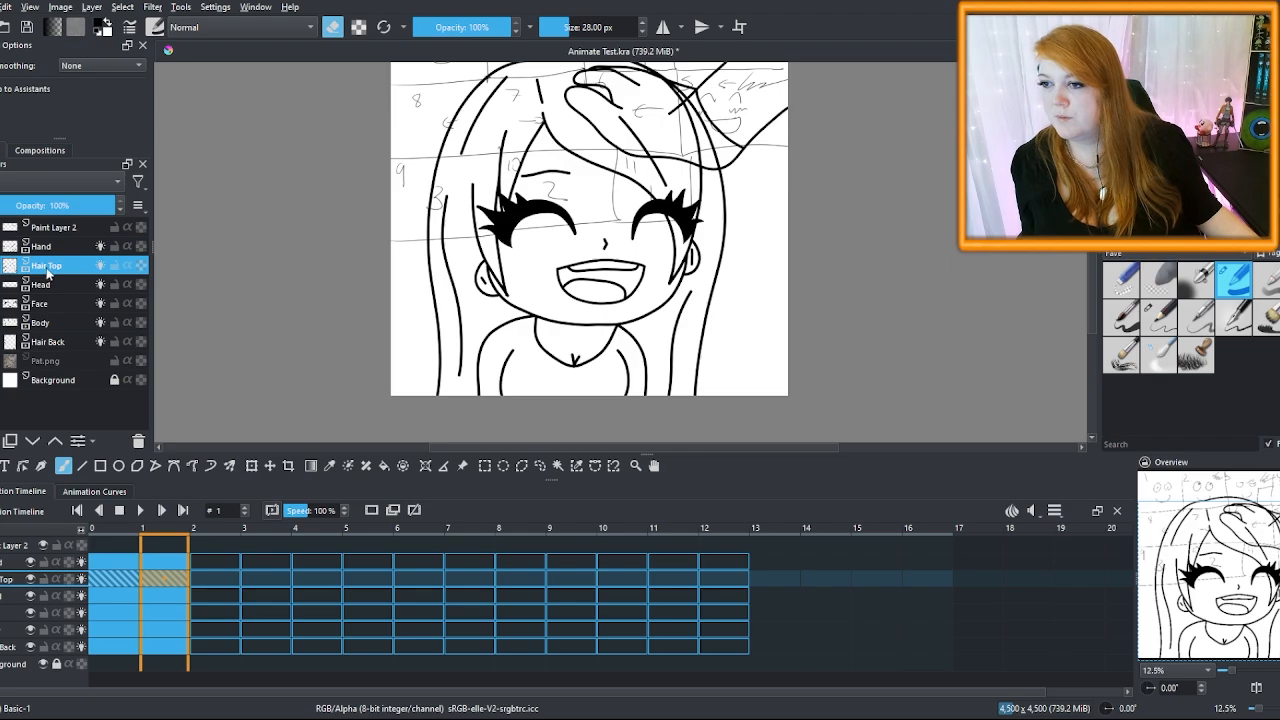
{"action": "left_click", "coordinate": [63, 305], "text": "shift"}
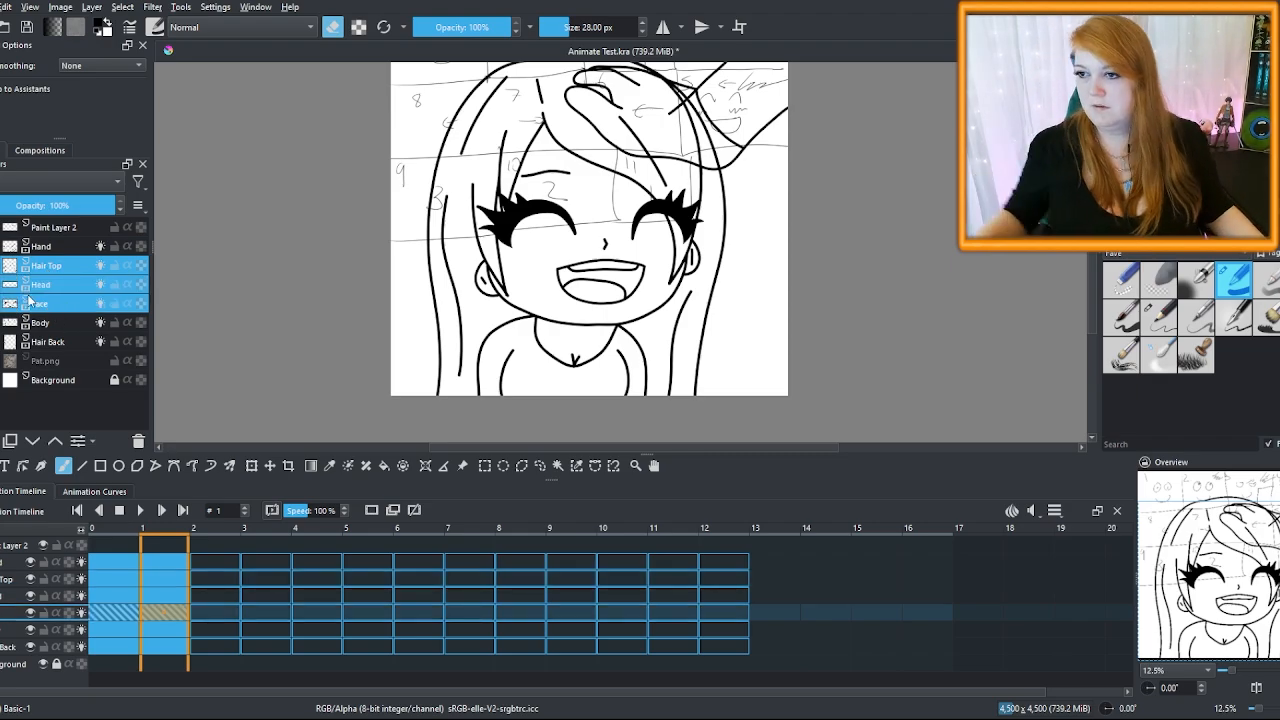
{"action": "key", "text": "ctrl+g"}
{"action": "left_click", "coordinate": [1, 265]}
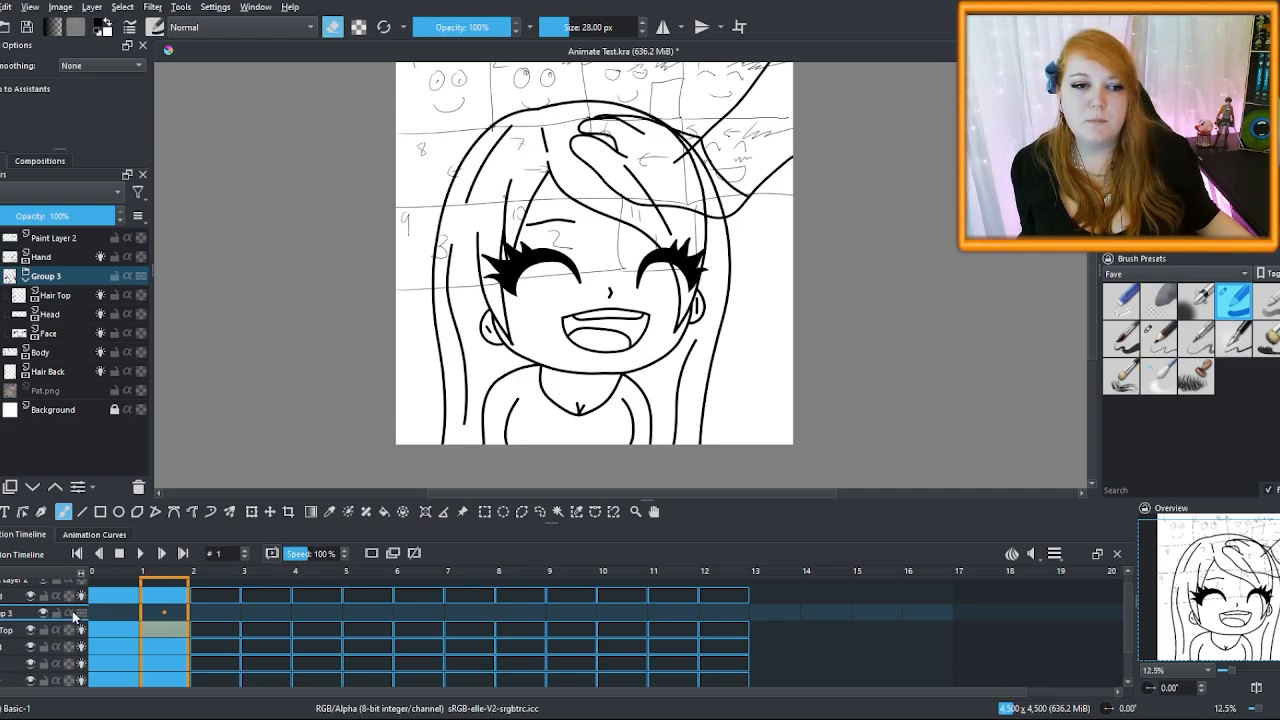
Hide the Paint Layer 2 sketch and play back the animation to preview it
{"action": "left_click", "coordinate": [97, 236]}
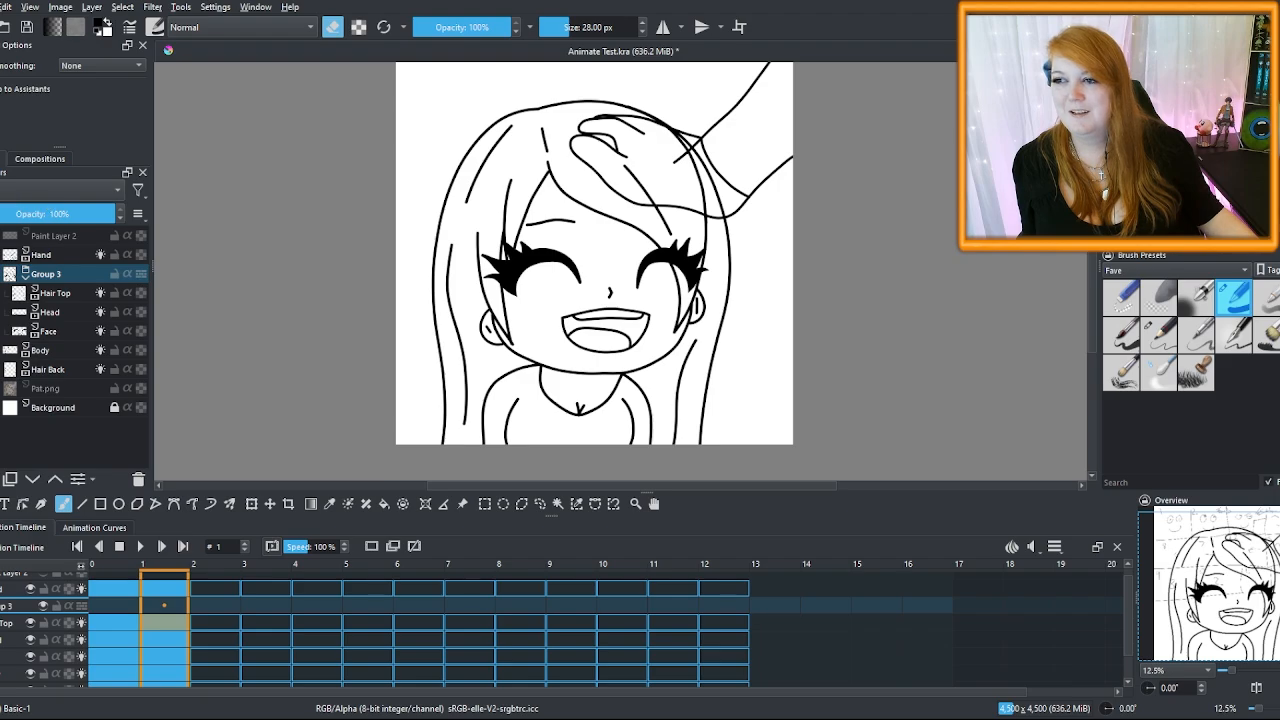
{"action": "left_click_drag", "start_coordinate": [1092, 318], "coordinate": [1092, 309]}
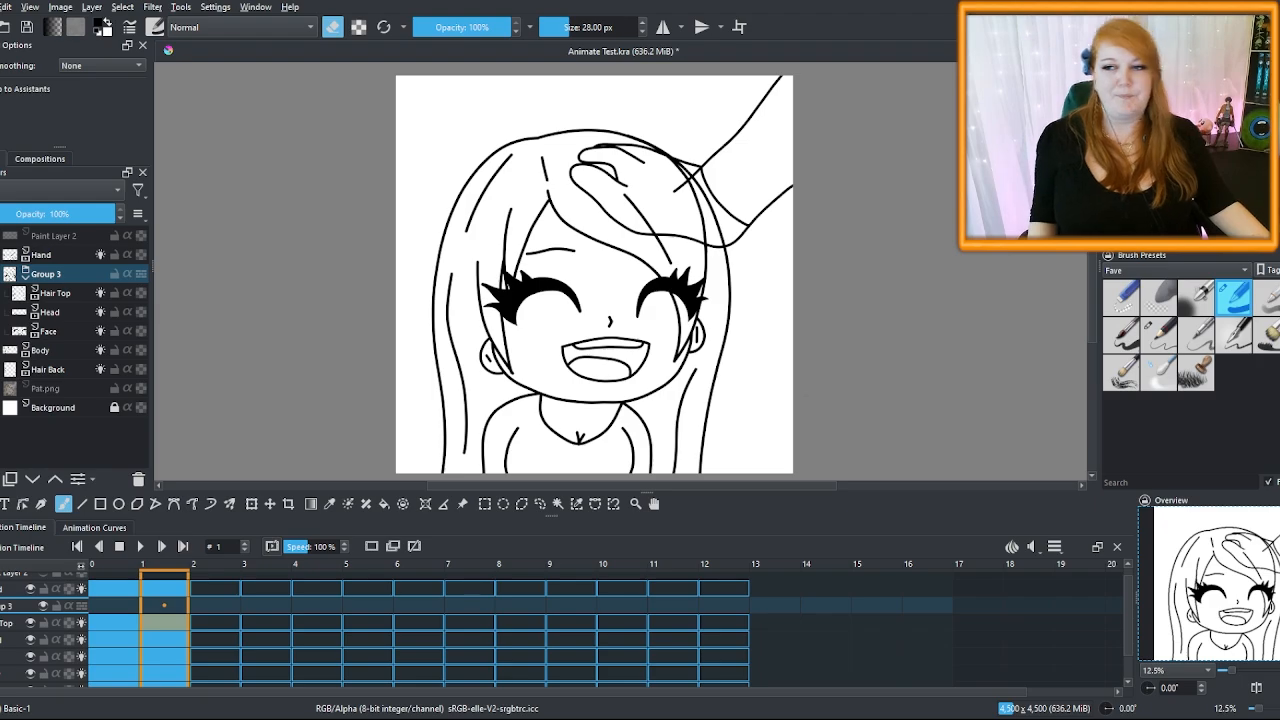
{"action": "key", "text": "ctrl+t"}
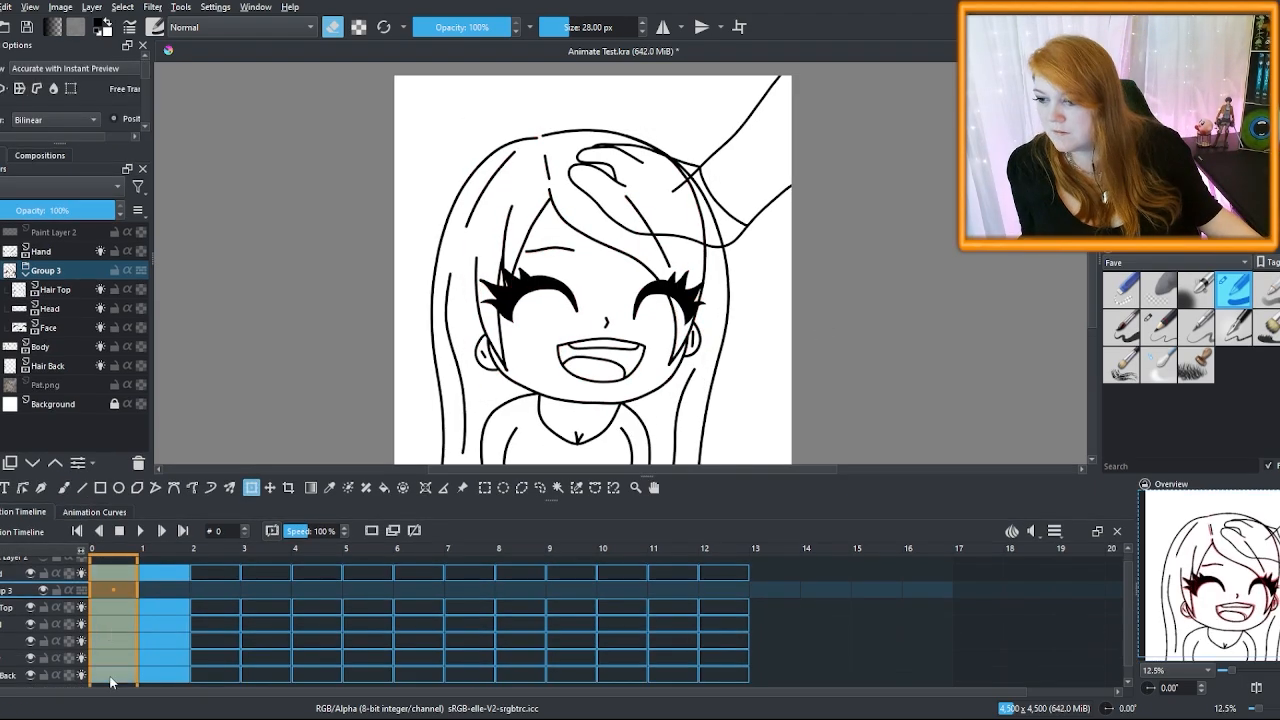
{"action": "key", "text": "space"}
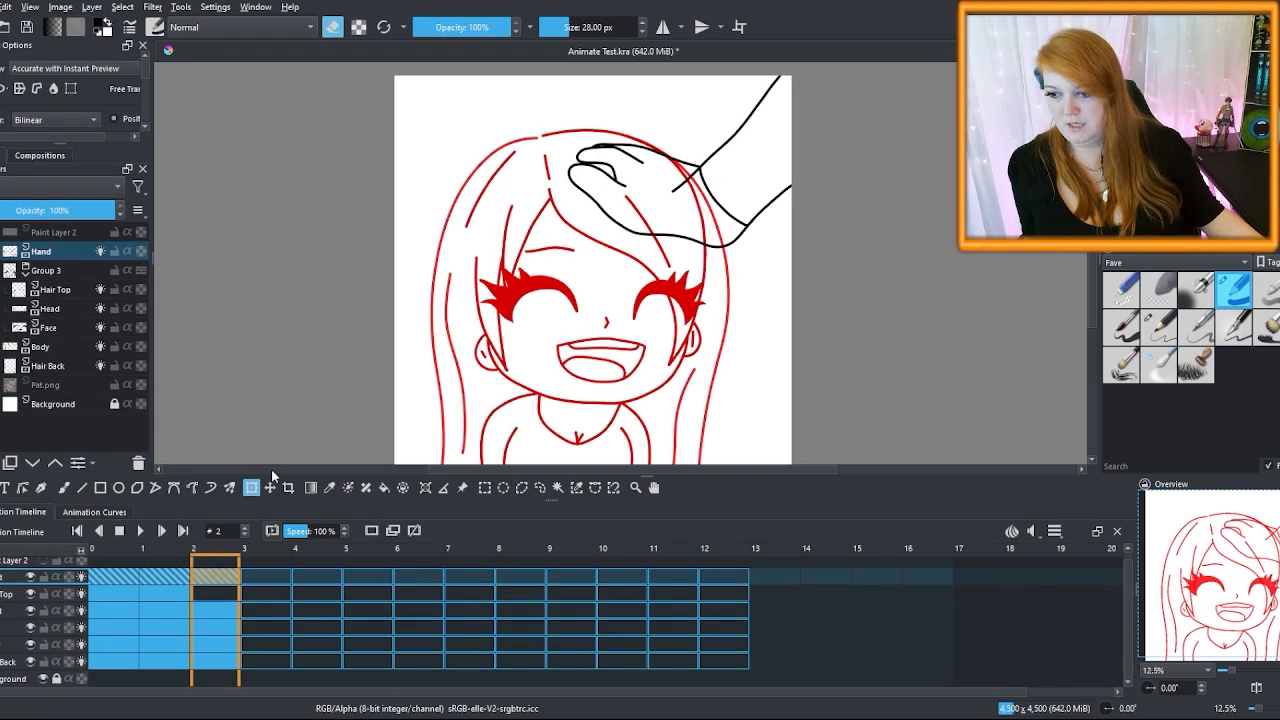
{"action": "left_click", "coordinate": [220, 590]}
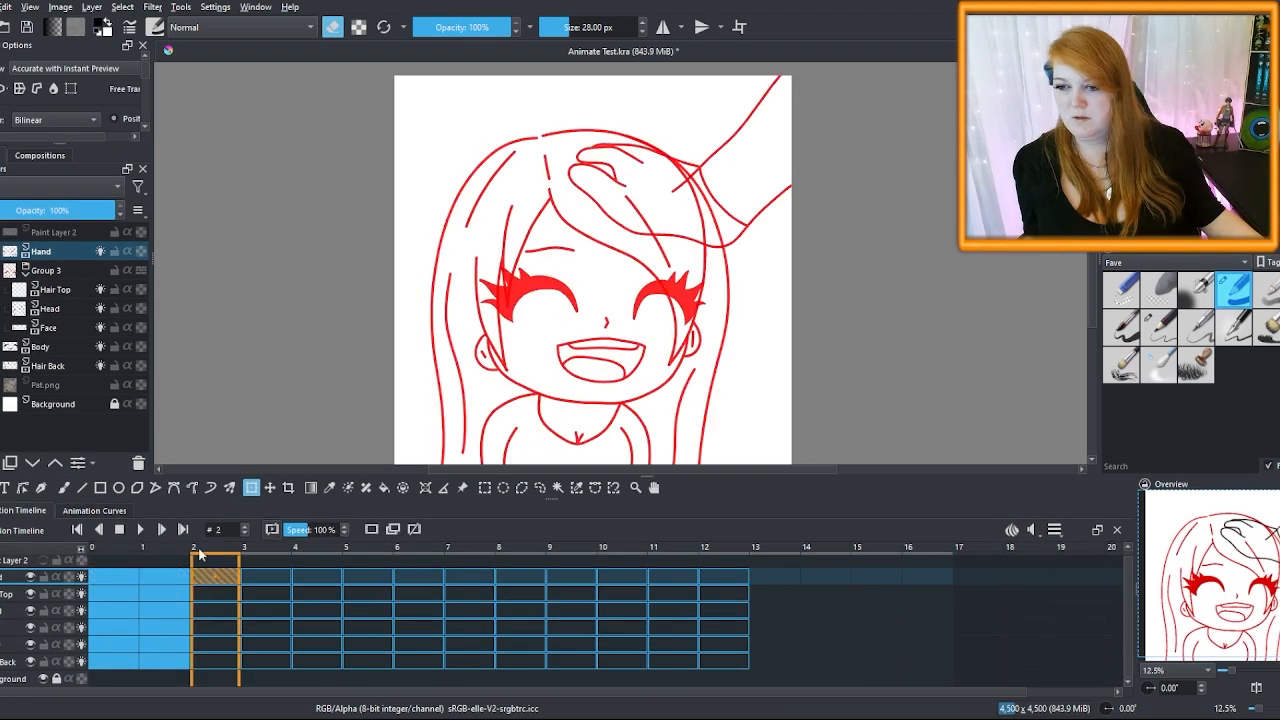
{"action": "key", "text": "space"}
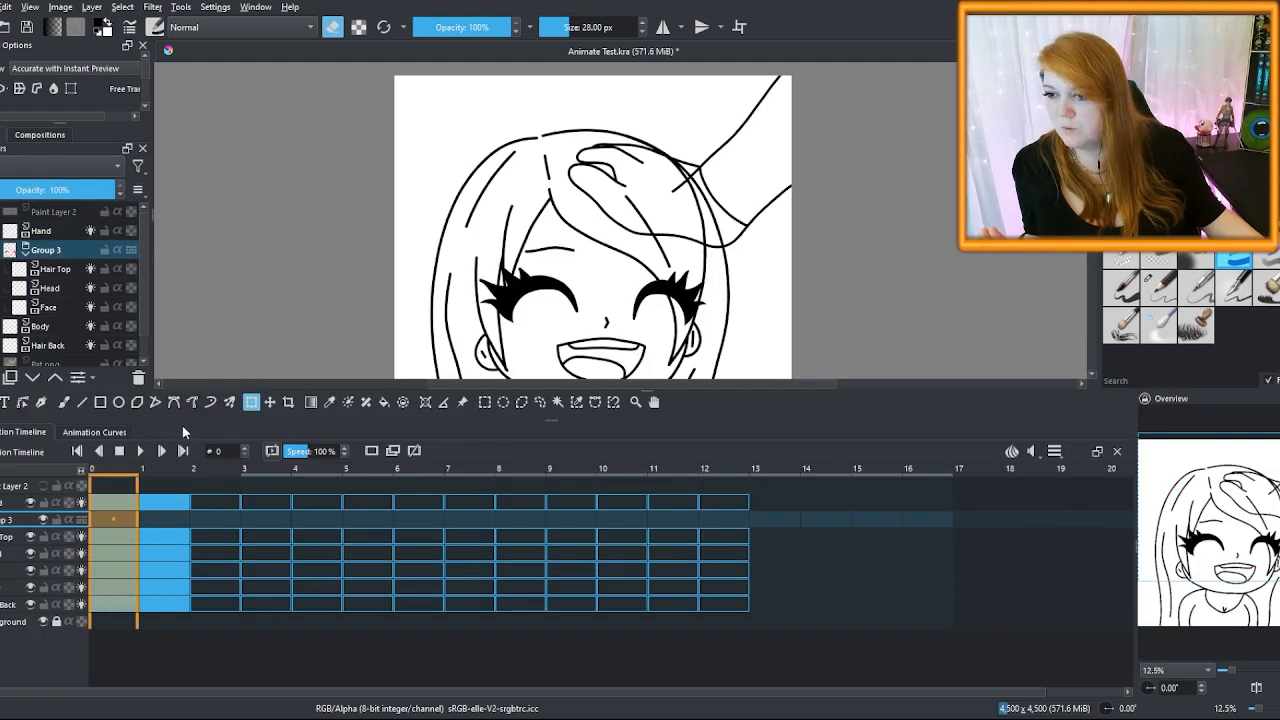
Create a new keyframe on the Hand layer at frame 2
{"action": "left_click", "coordinate": [214, 503]}
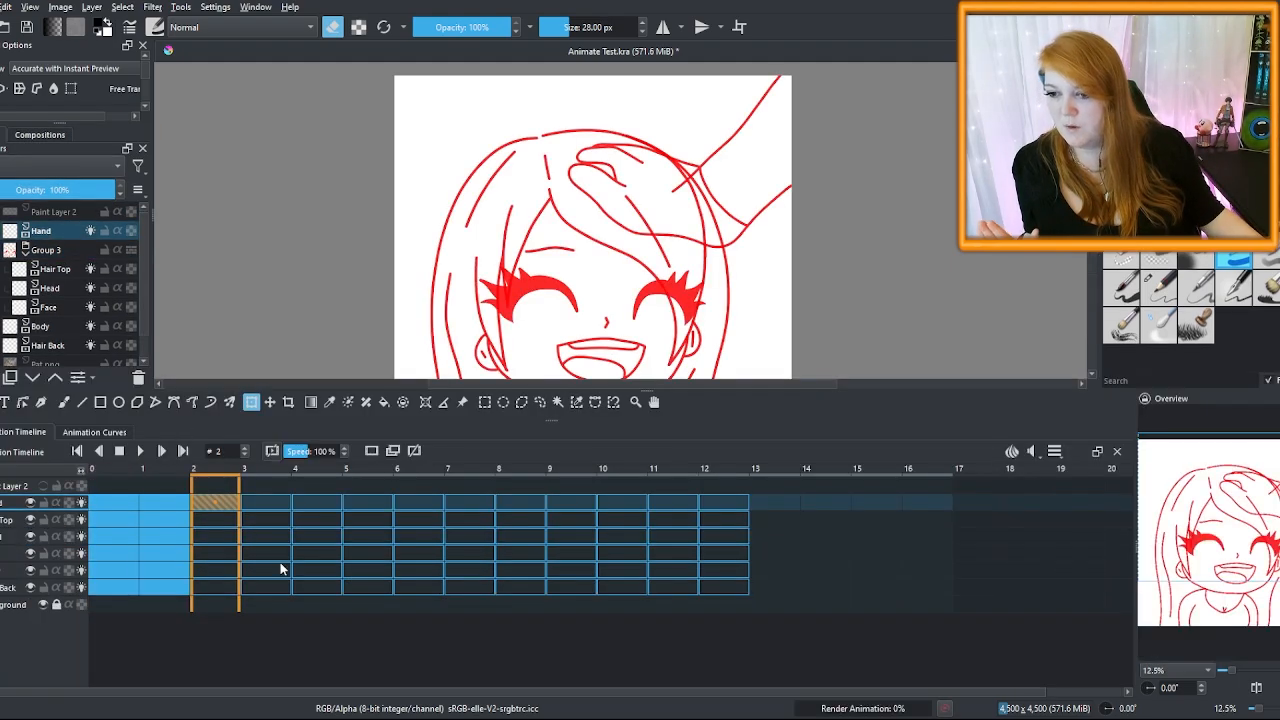
{"action": "right_click", "coordinate": [214, 503]}
{"action": "left_click", "coordinate": [285, 610]}
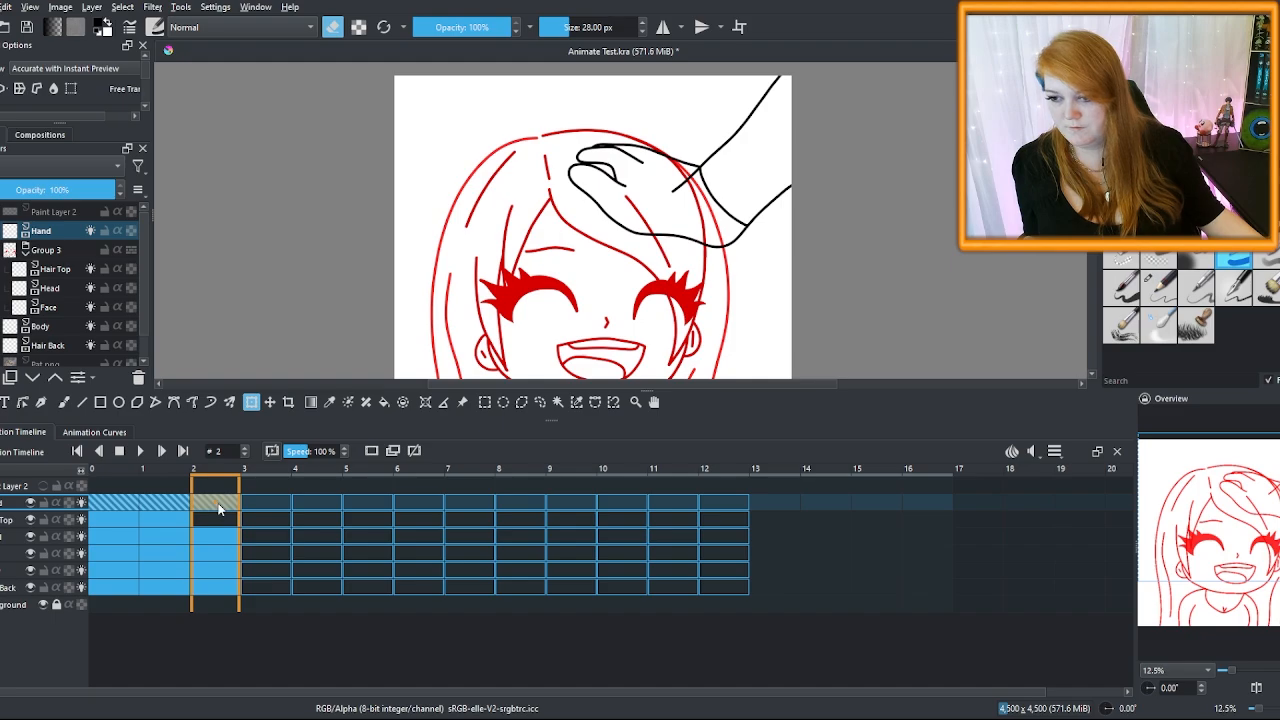
{"action": "left_click", "coordinate": [196, 600]}
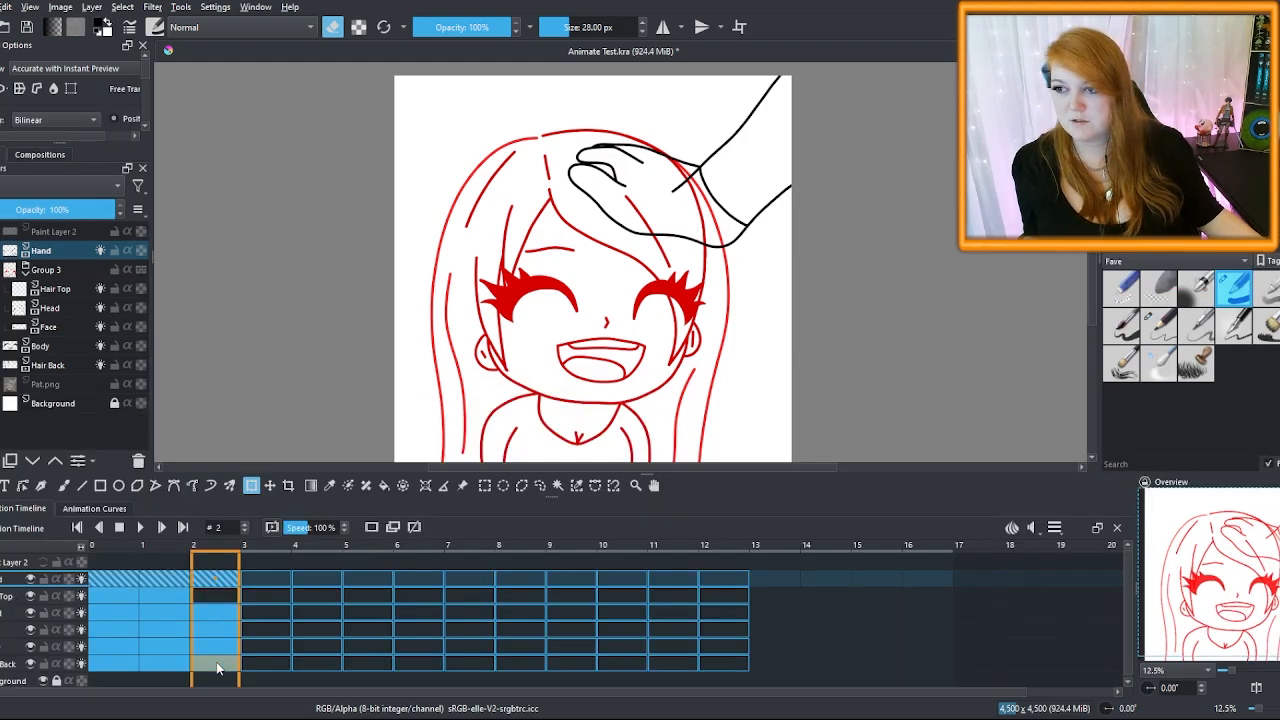
At frame 1, rotate the Group 3 head group a few degrees to tilt the head
{"action": "left_click", "coordinate": [114, 579]}
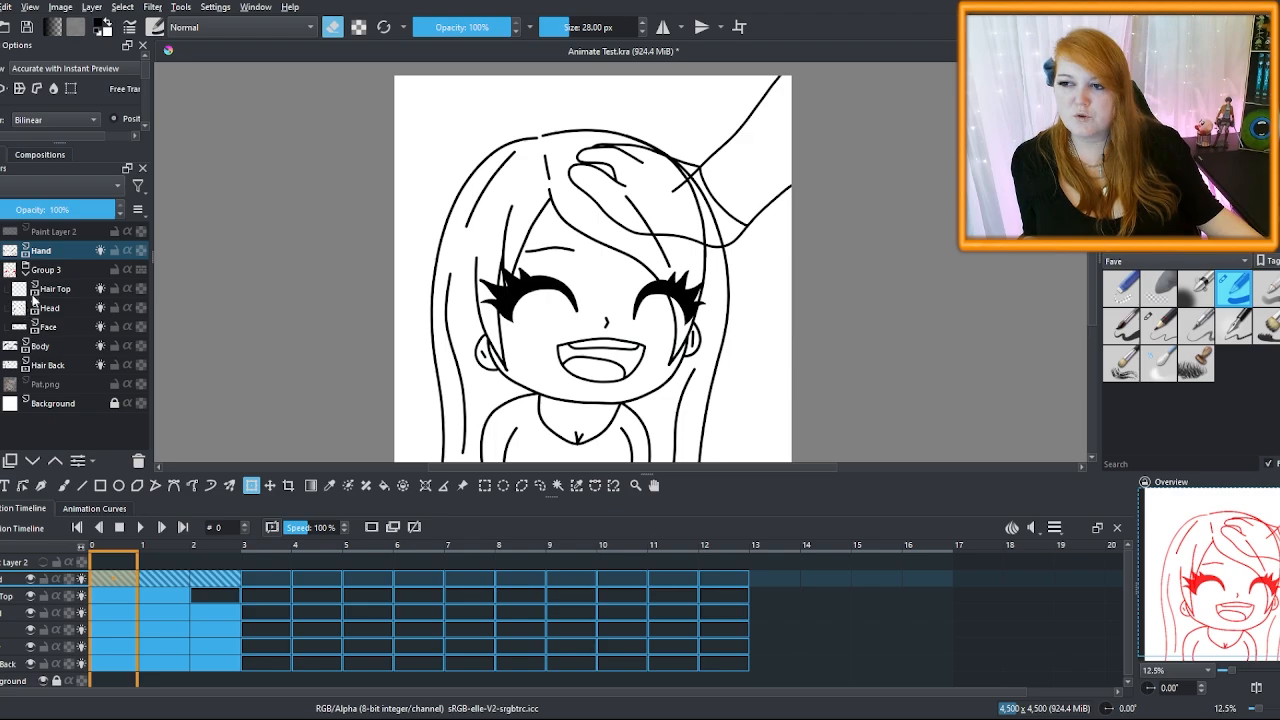
{"action": "key", "text": "period"}
{"action": "left_click", "coordinate": [56, 271]}
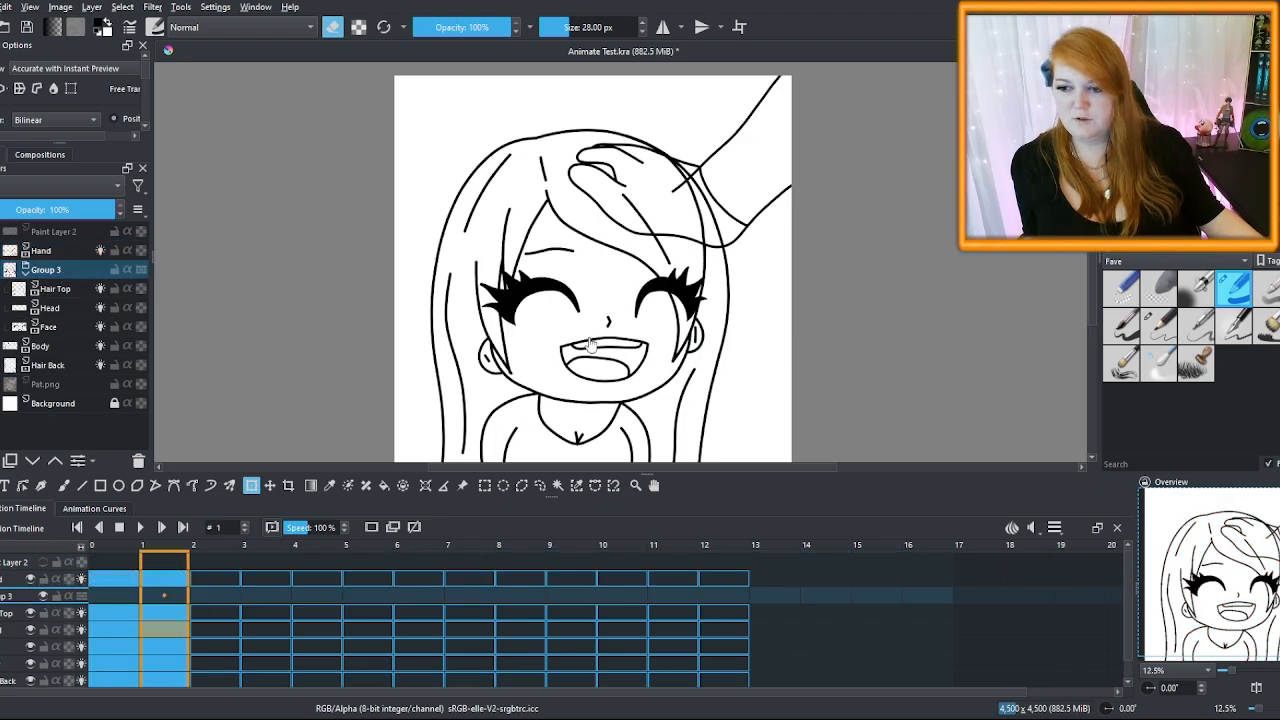
{"action": "key", "text": "ctrl+t"}
{"action": "left_click_drag", "start_coordinate": [823, 337], "coordinate": [823, 351]}
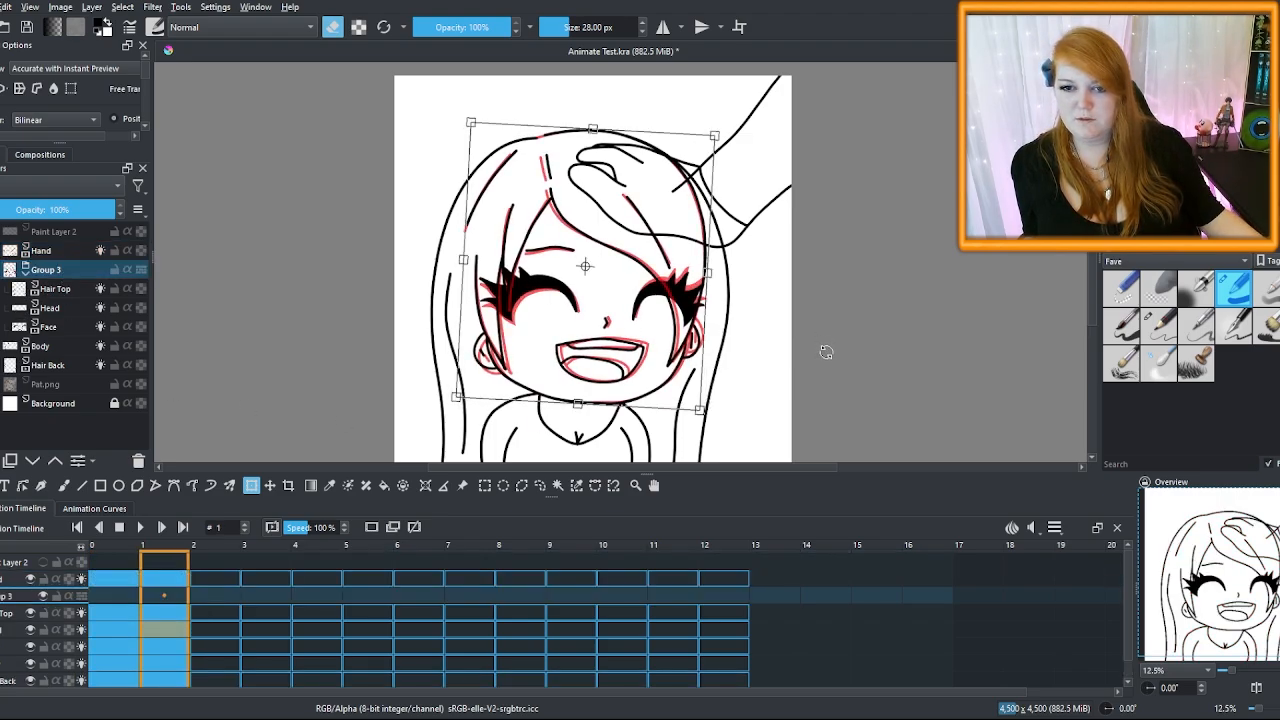
{"action": "key", "text": "Return"}
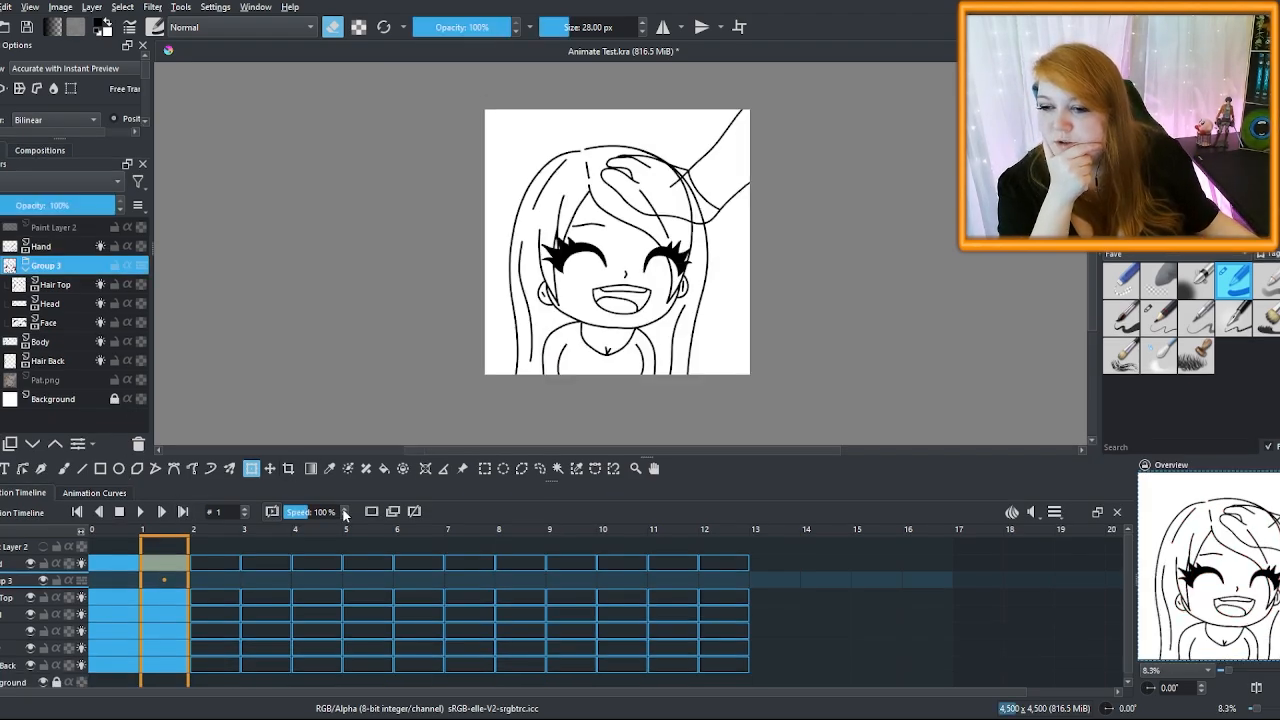
Ungroup Group 3 into Hair Top, Head and Face, then select Hair Top at frame 0
{"action": "key", "text": "ctrl+alt+g"}
{"action": "left_click", "coordinate": [116, 561]}
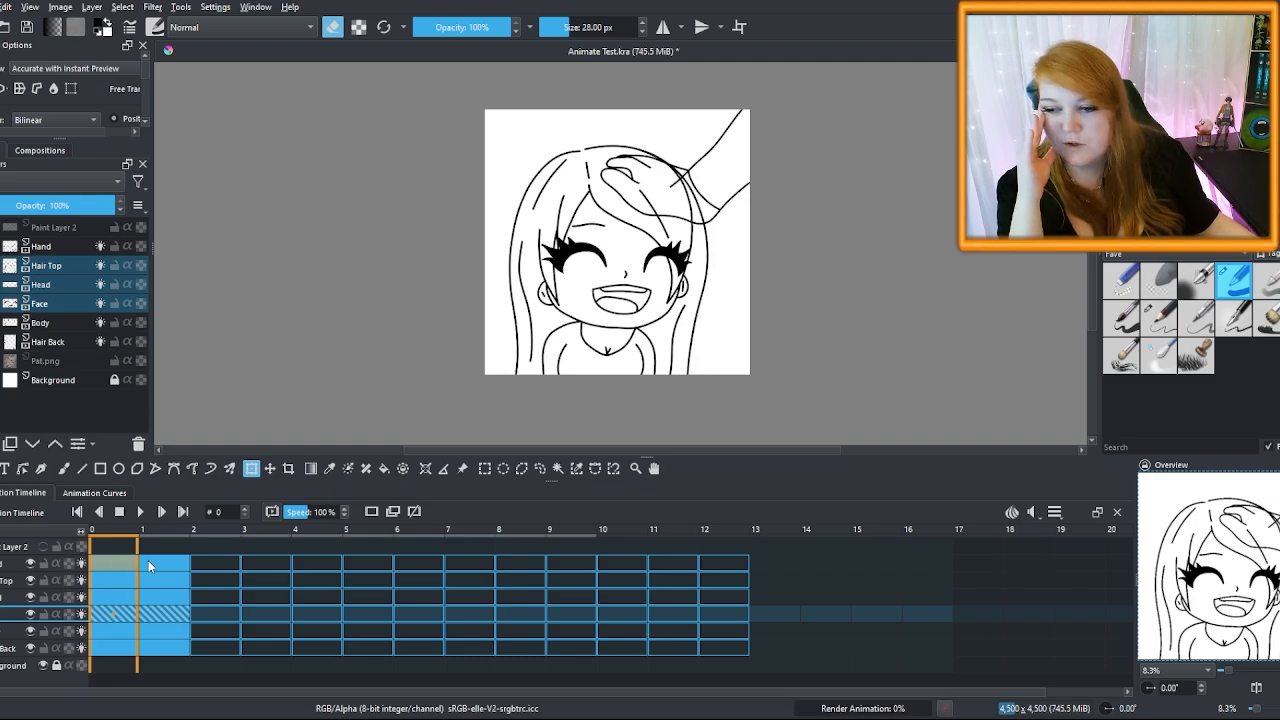
{"action": "left_click", "coordinate": [165, 566]}
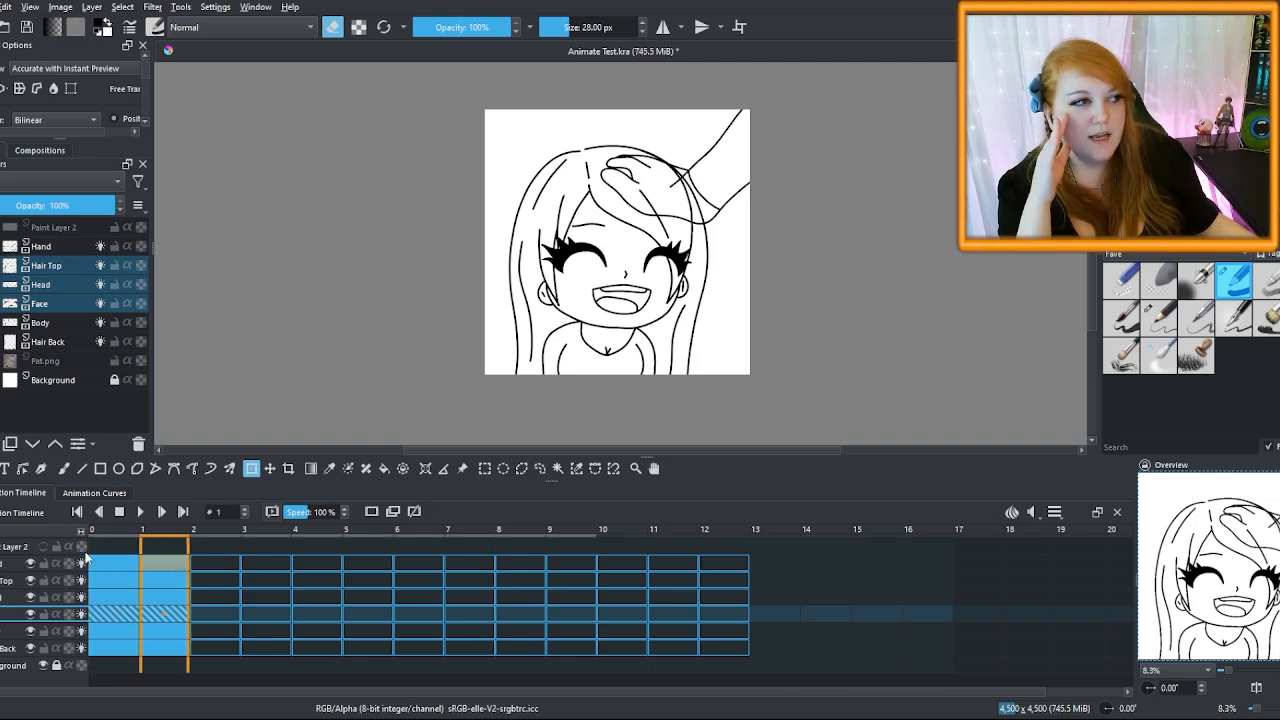
{"action": "left_click", "coordinate": [119, 564]}
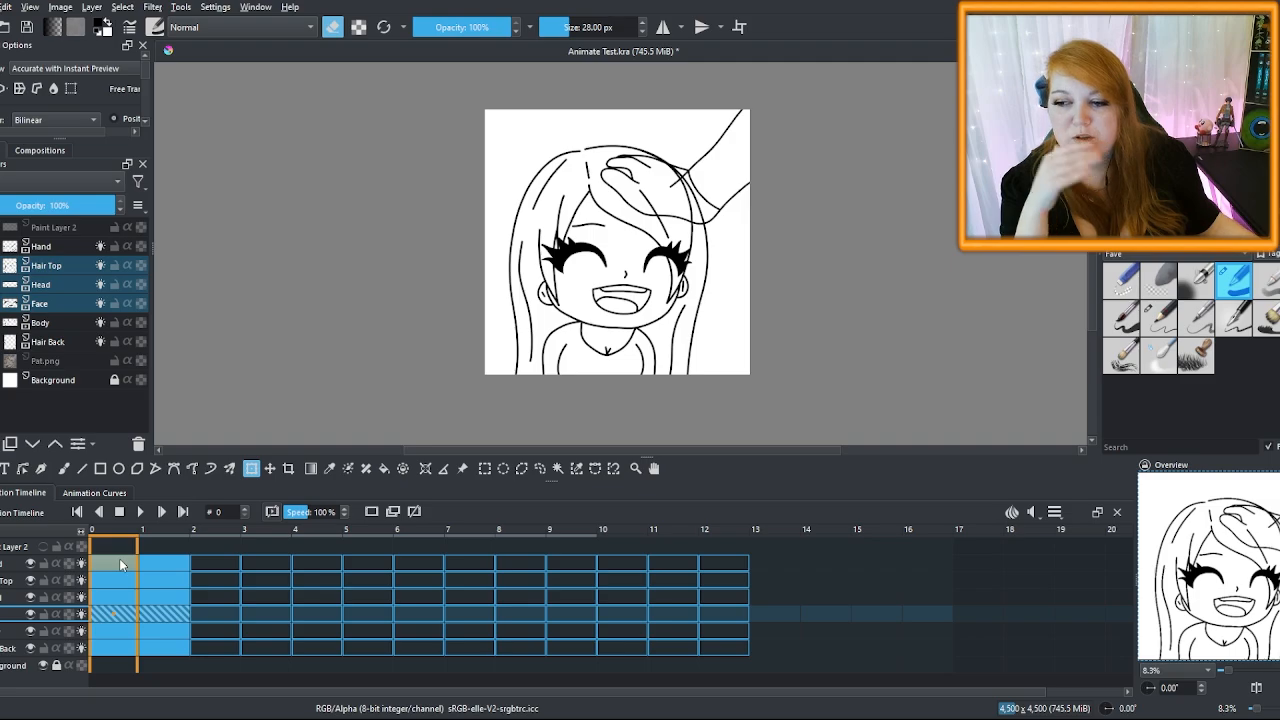
{"action": "left_click", "coordinate": [40, 267]}
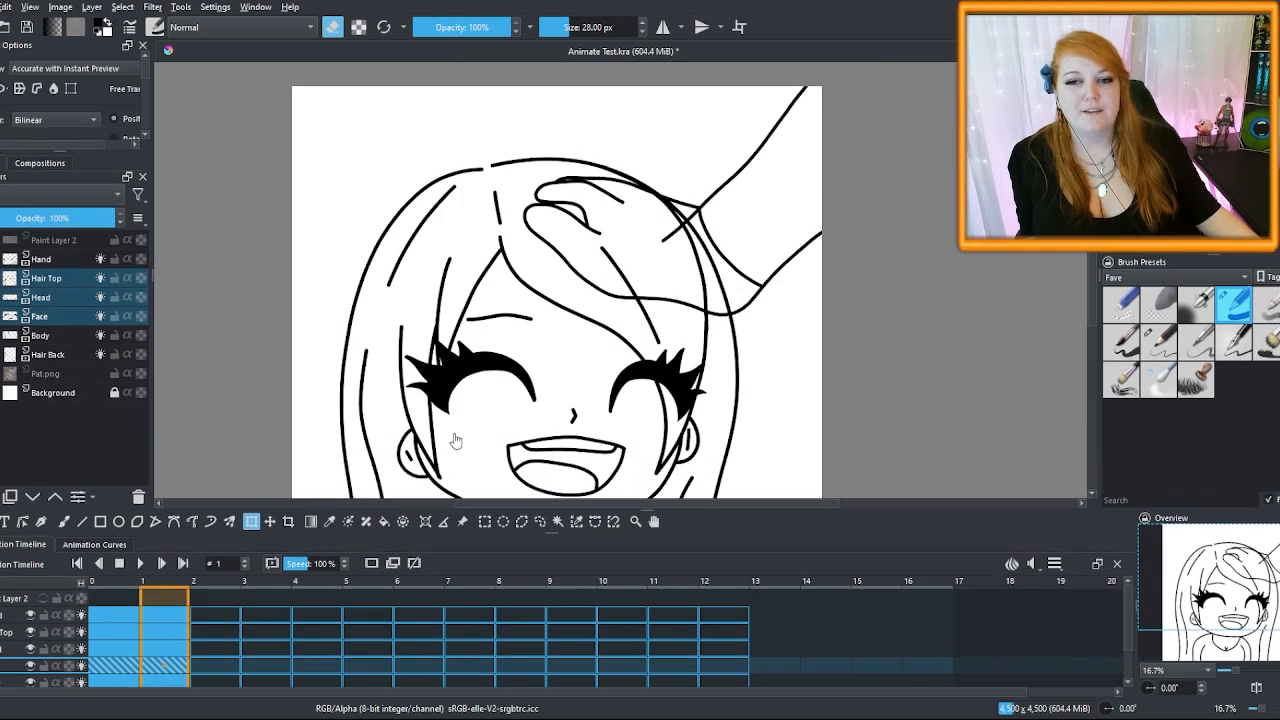
Make the timeline panel taller to show more layer rows
{"action": "scroll", "coordinate": [454, 441], "scroll_direction": "down", "scroll_amount": 5}
{"action": "scroll", "coordinate": [714, 323], "scroll_direction": "up", "scroll_amount": 4}
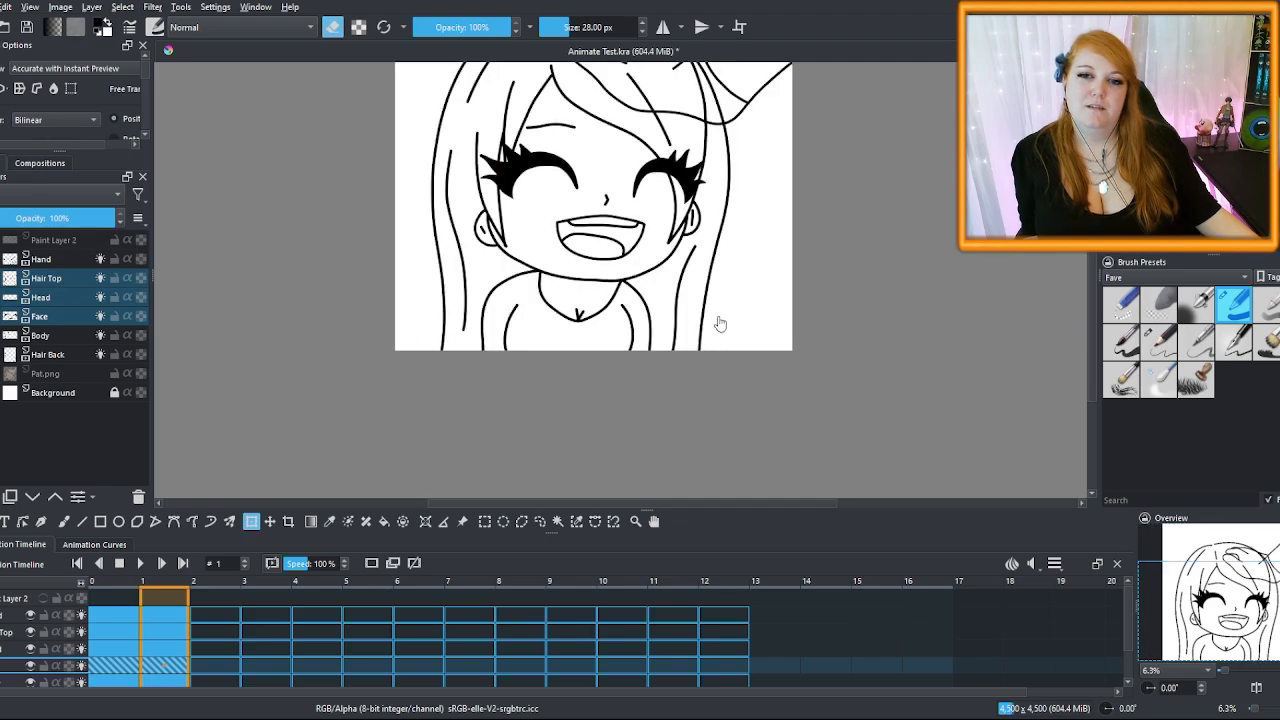
{"action": "scroll", "coordinate": [650, 260], "scroll_direction": "down", "scroll_amount": 3}
{"action": "scroll", "coordinate": [622, 193], "scroll_direction": "up", "scroll_amount": 1}
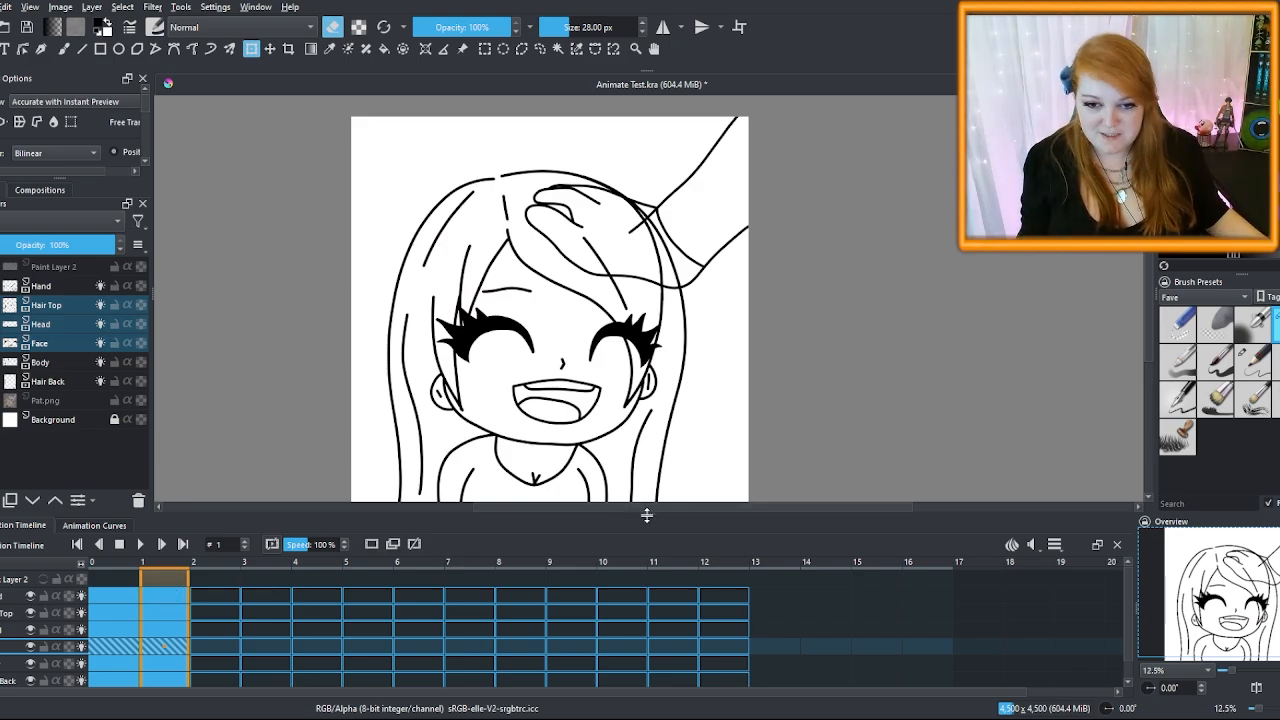
{"action": "left_click_drag", "start_coordinate": [645, 514], "coordinate": [300, 454]}
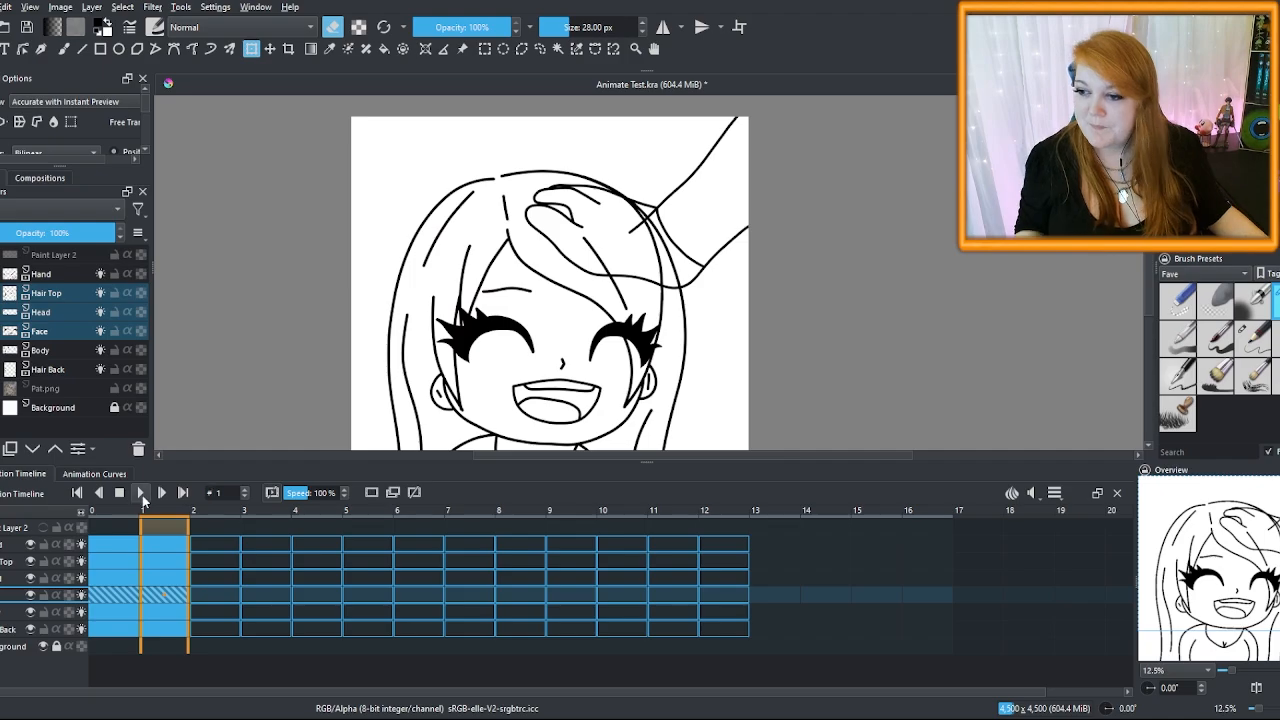
Duplicate the Hair Top layer and move its frame 0 keyframe to frame 1
{"action": "left_click", "coordinate": [2, 545]}
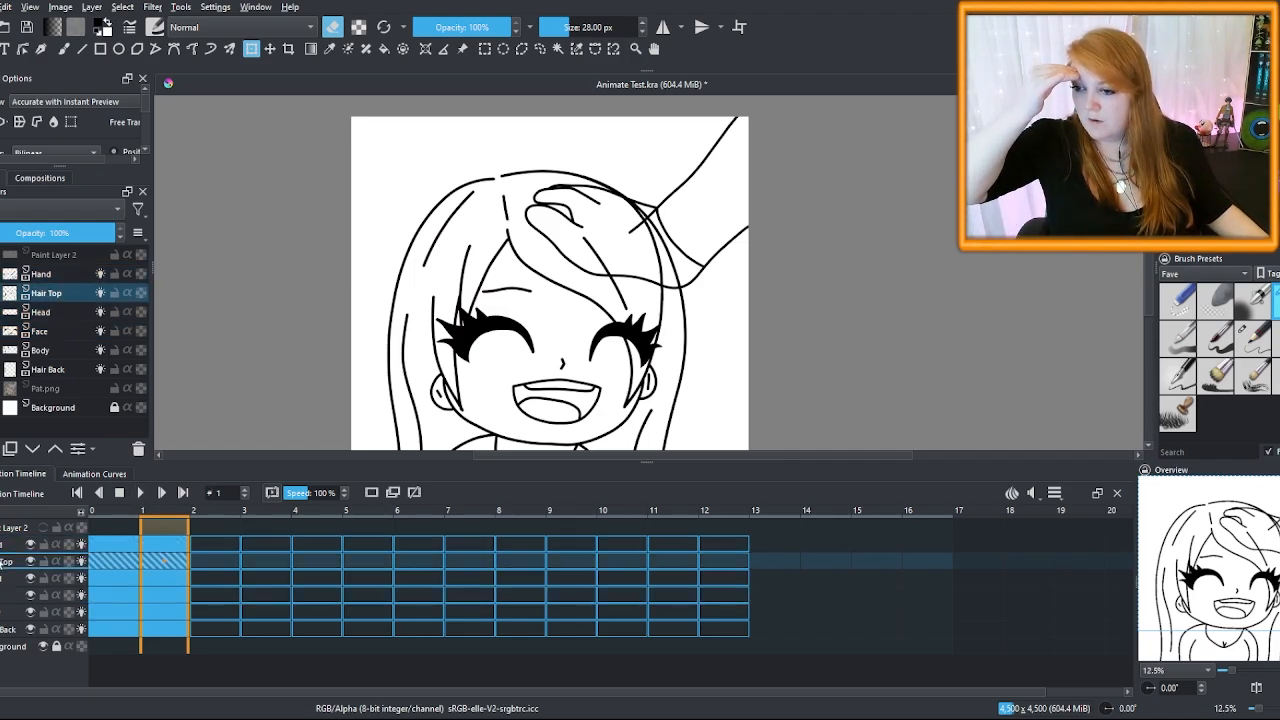
{"action": "left_click", "coordinate": [48, 369], "text": "shift"}
{"action": "left_click", "coordinate": [55, 293]}
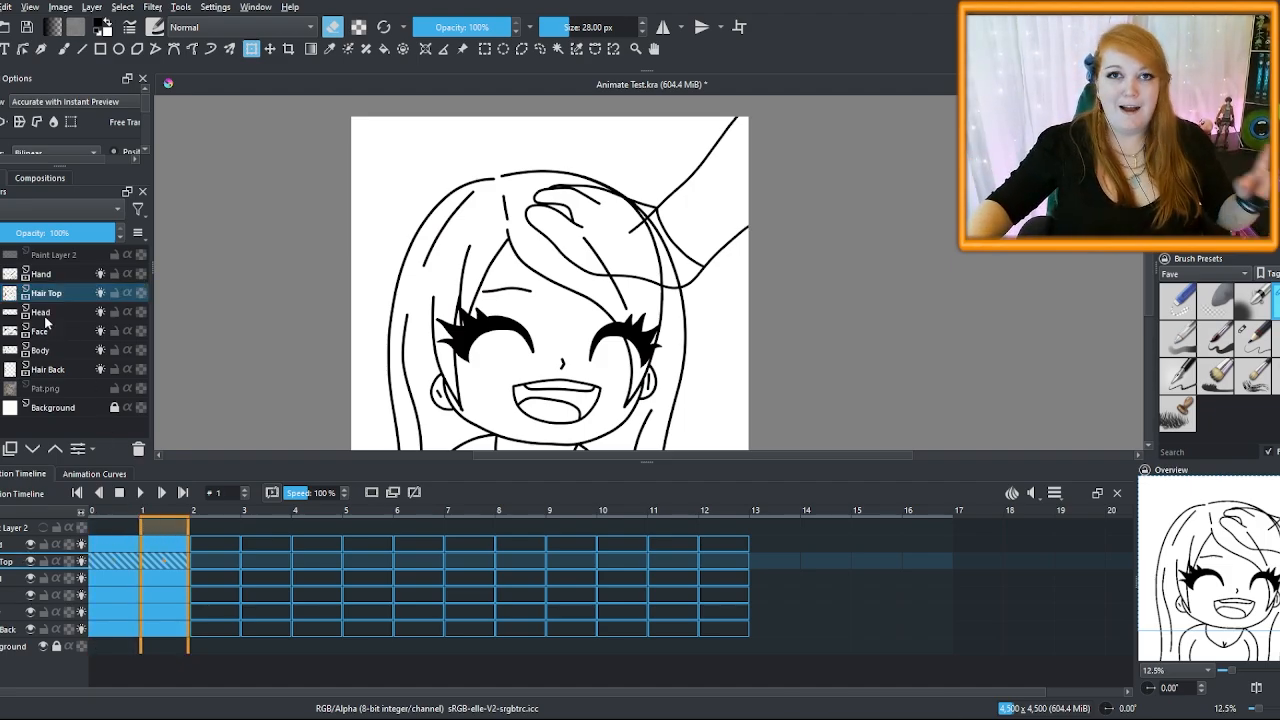
{"action": "key", "text": "ctrl+j"}
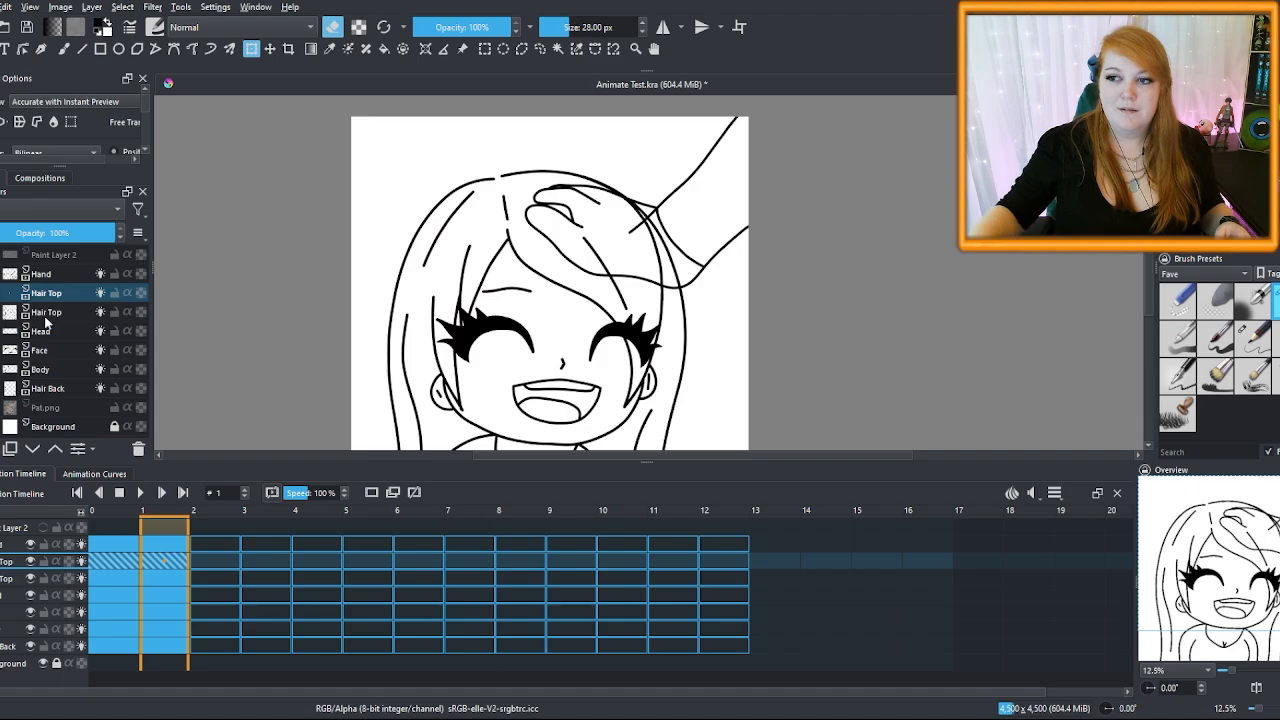
{"action": "left_click", "coordinate": [101, 562]}
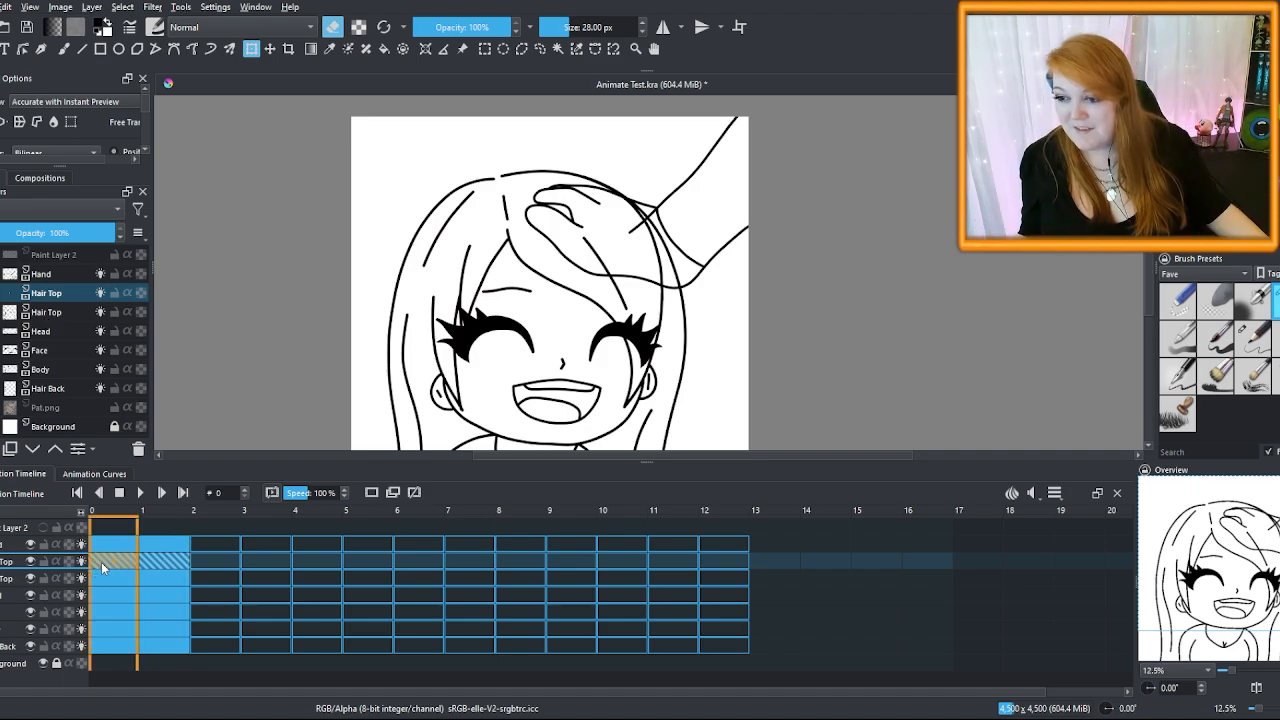
{"action": "left_click_drag", "start_coordinate": [112, 562], "coordinate": [164, 563]}
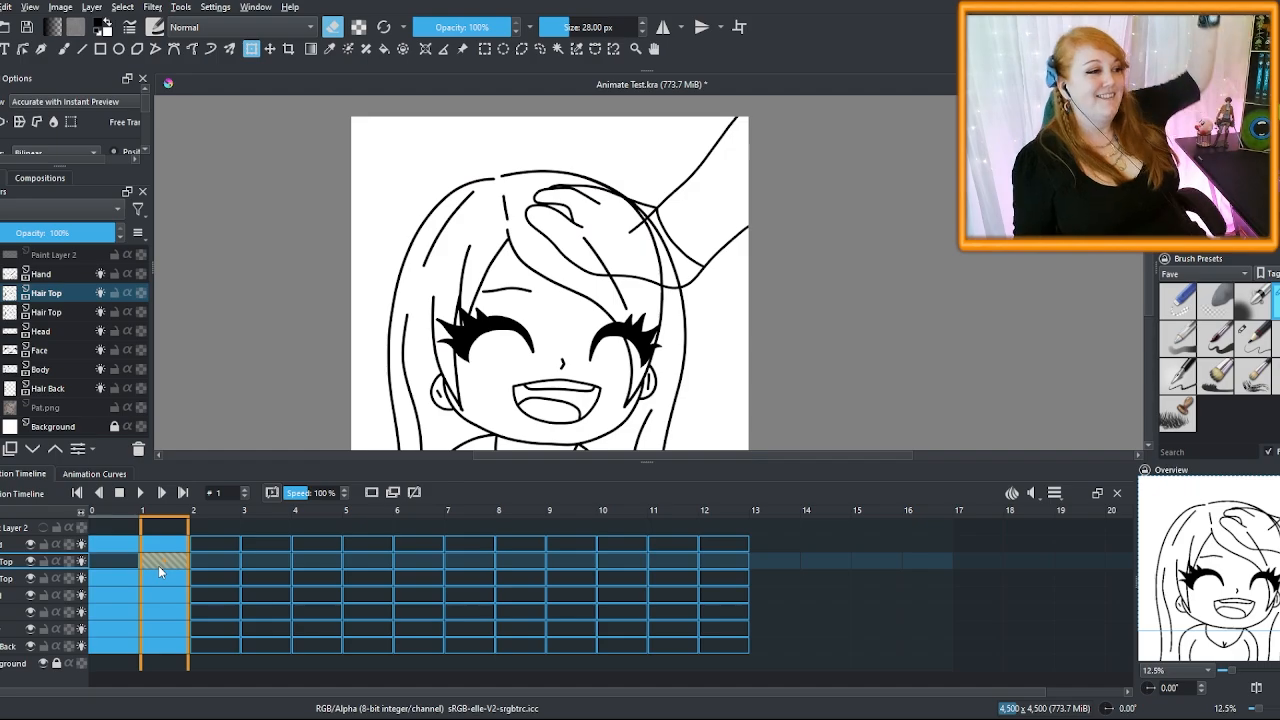
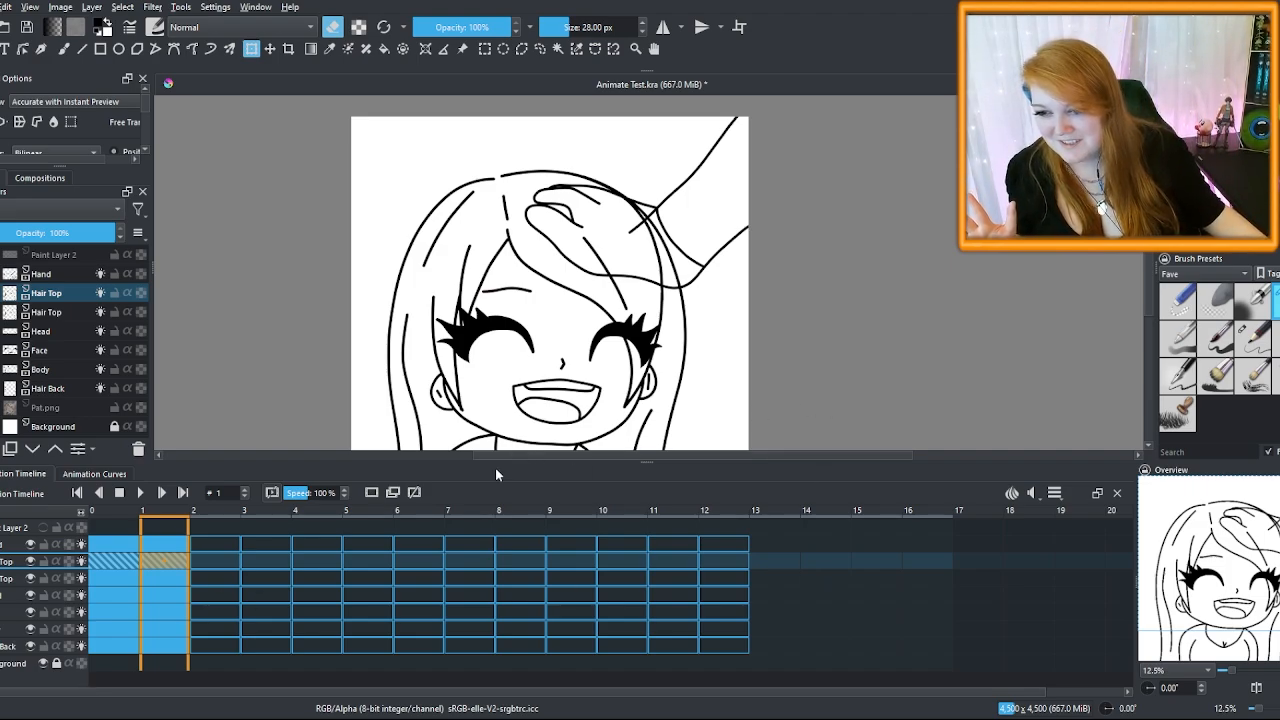
Compare frames 2, 1 and 0 with onion skin, then delete the duplicate Hair Top layer
{"action": "left_click", "coordinate": [196, 582]}
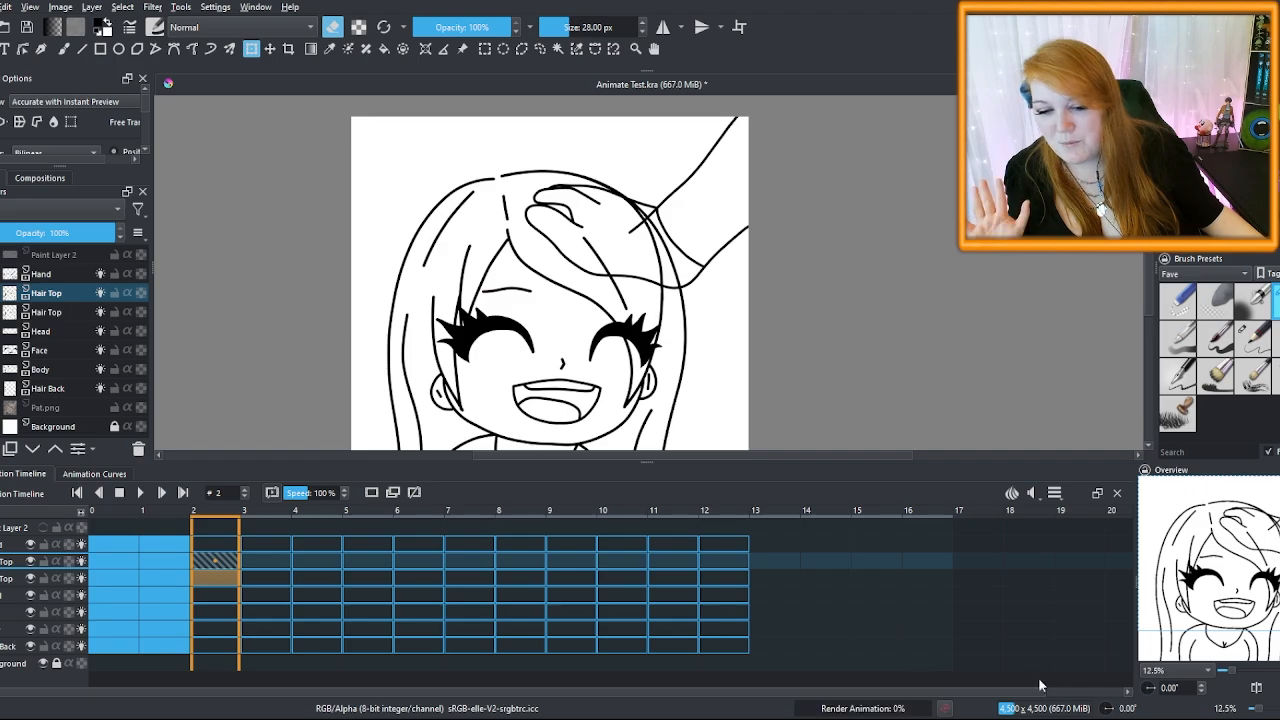
{"action": "left_click", "coordinate": [162, 532]}
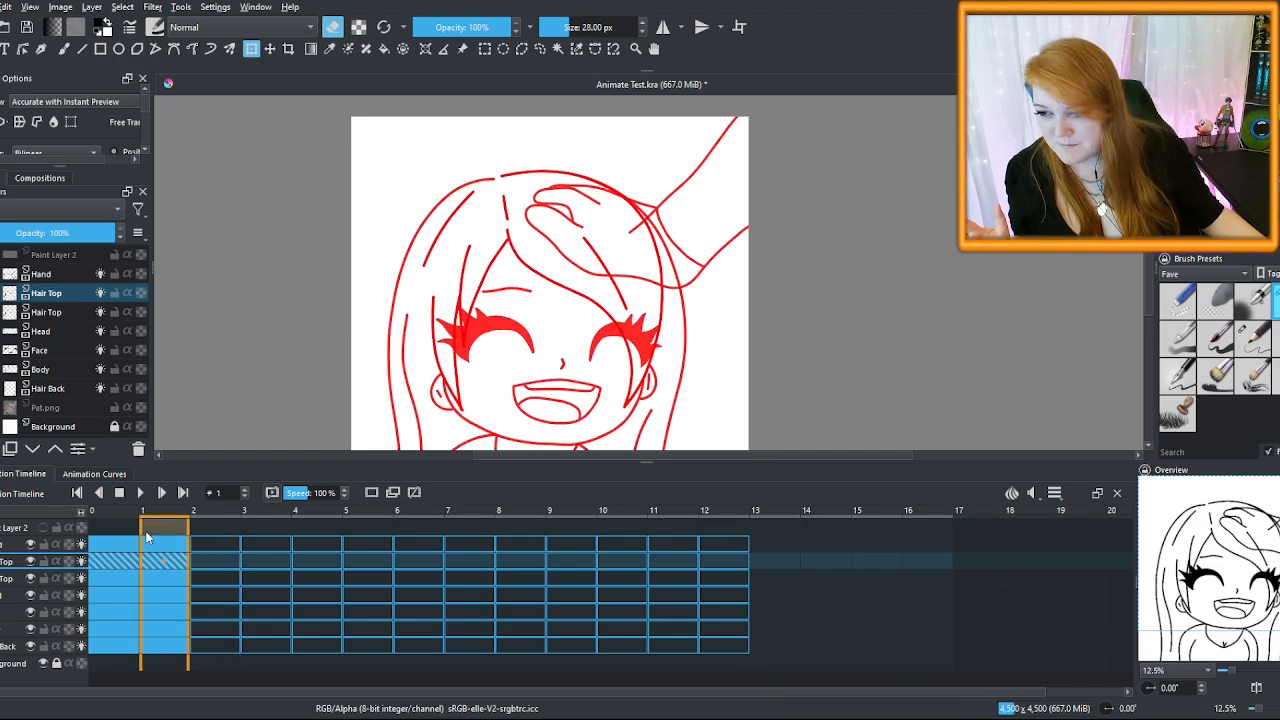
{"action": "left_click", "coordinate": [117, 527]}
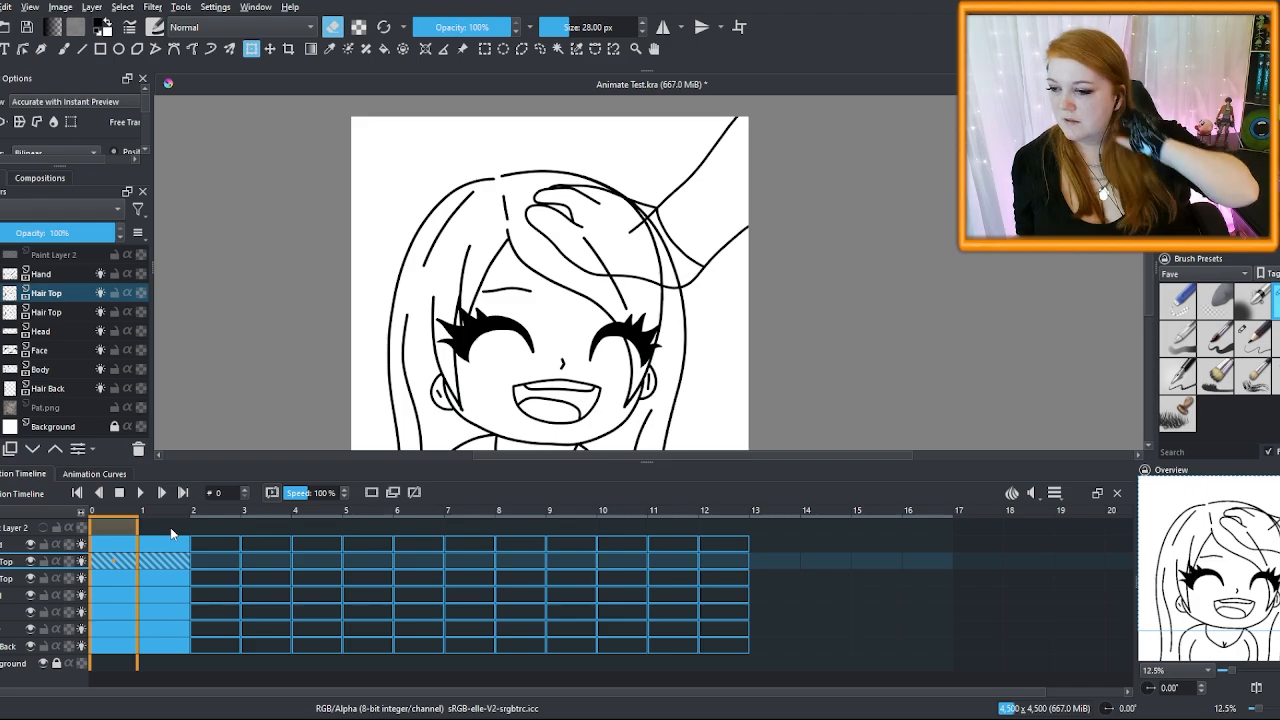
{"action": "key", "text": "shift+Delete"}
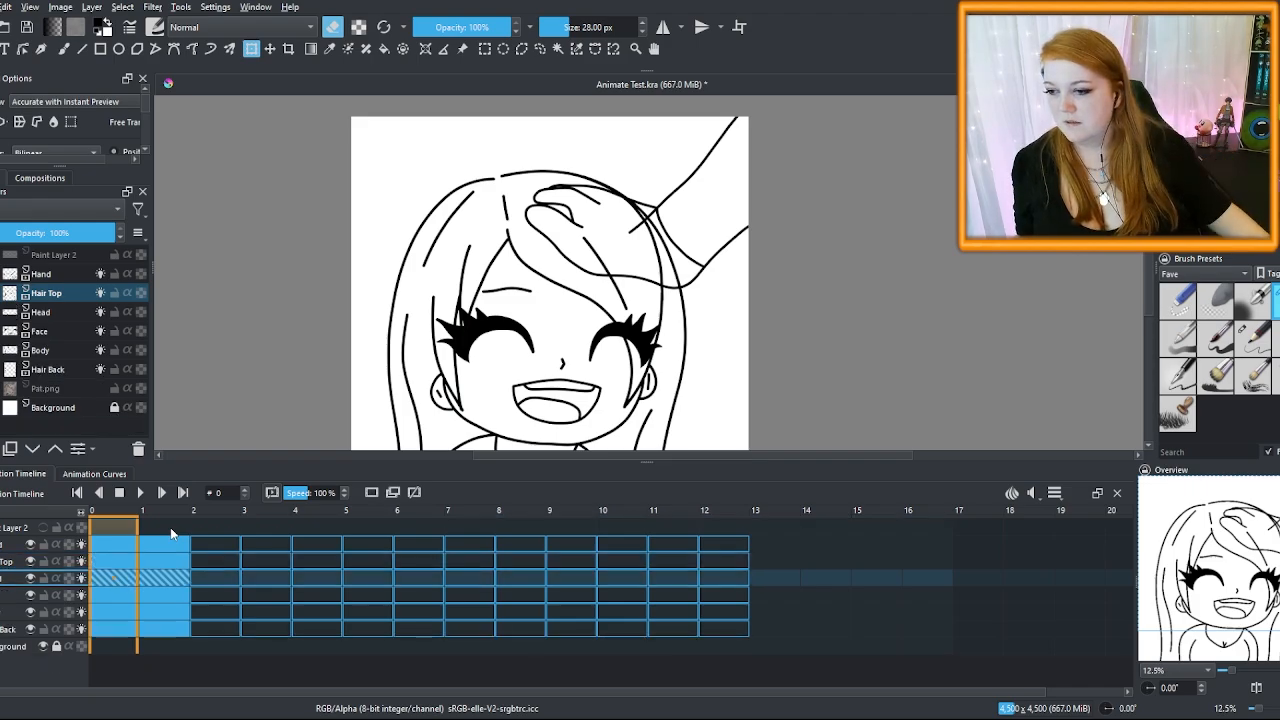
{"action": "left_click", "coordinate": [58, 370]}
Group the six layers from Hand to Hair Back and name the group 'Key Frame 5'
{"action": "left_click", "coordinate": [56, 275], "text": "shift"}
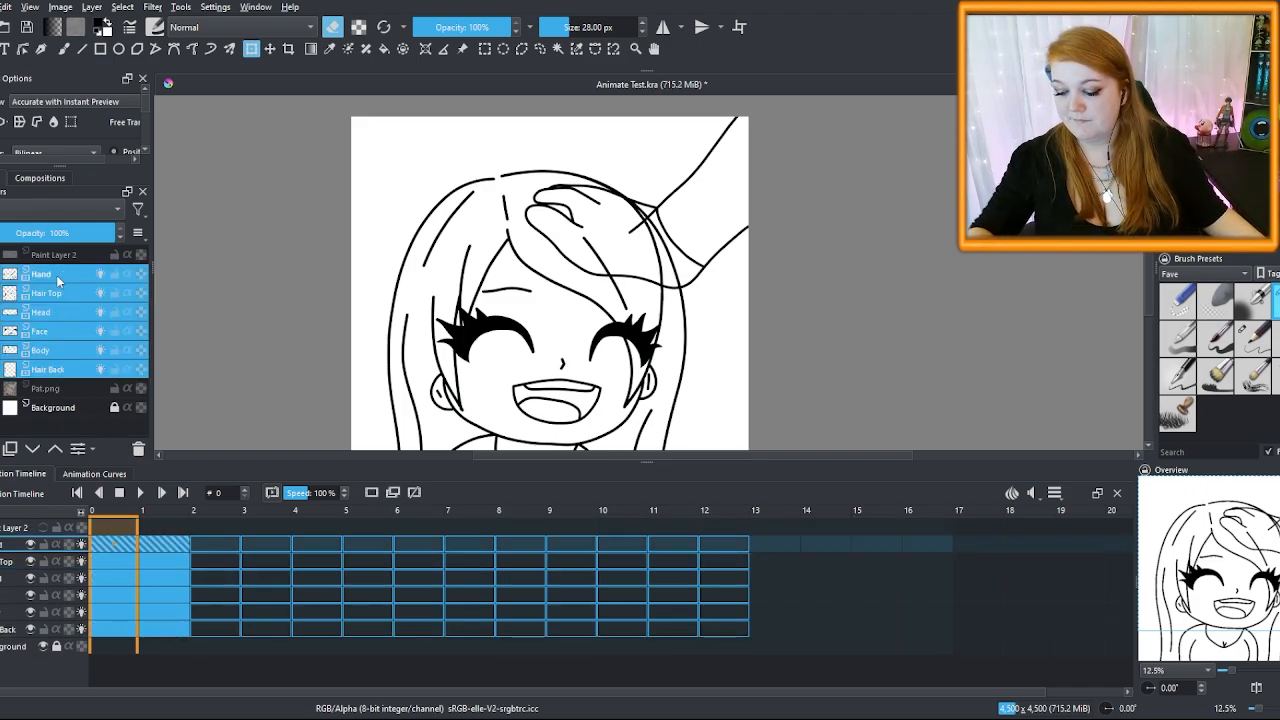
{"action": "key", "text": "ctrl+g"}
{"action": "left_click", "coordinate": [25, 275]}
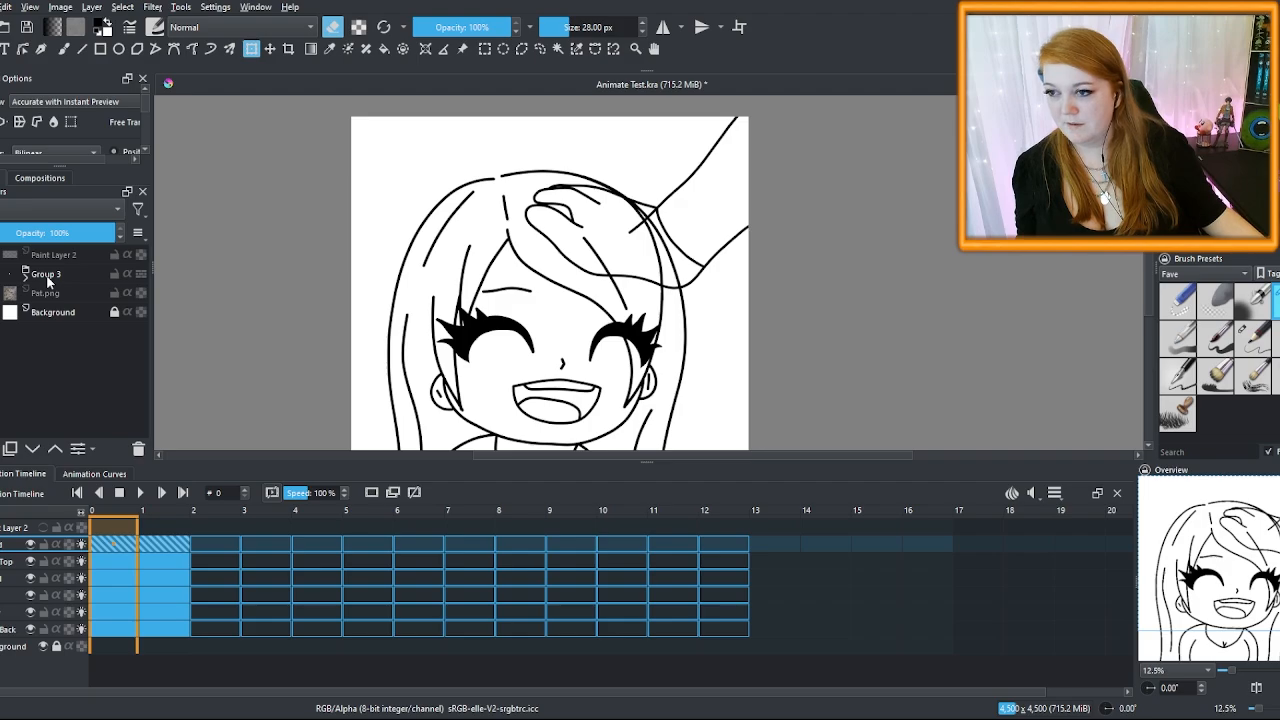
{"action": "double_click", "coordinate": [35, 273]}
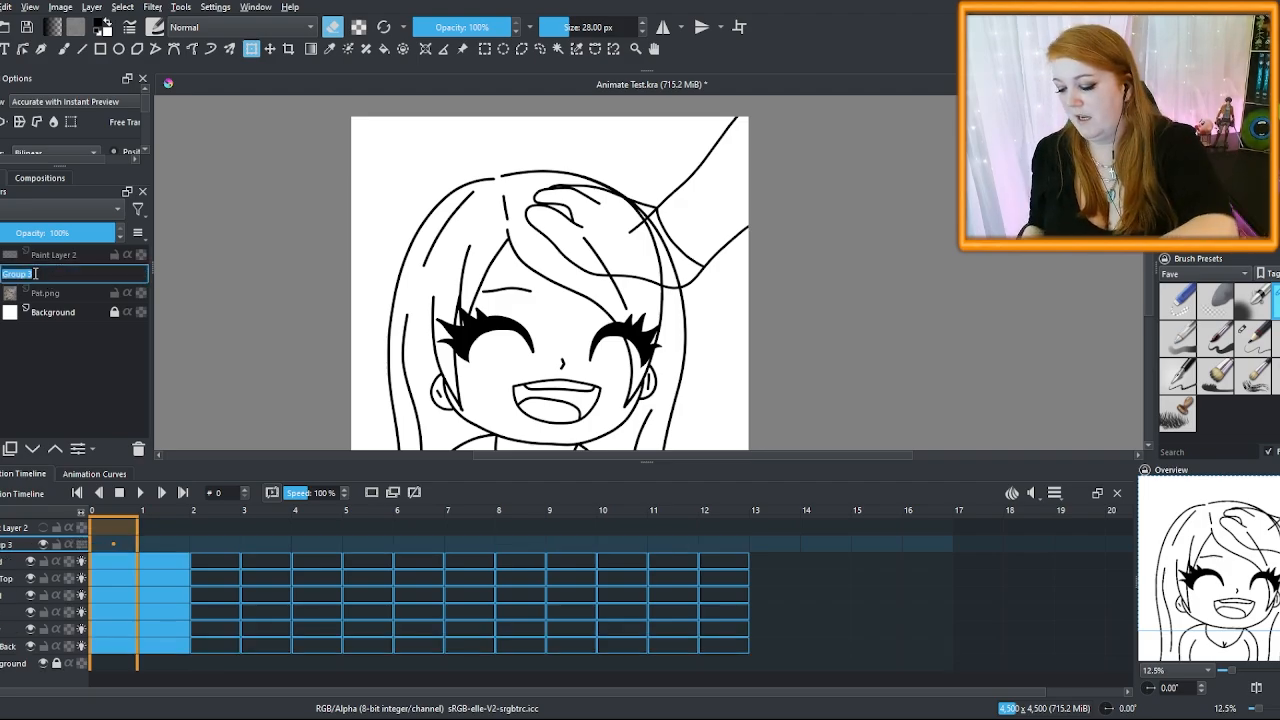
{"action": "type", "text": "Key Fr"}
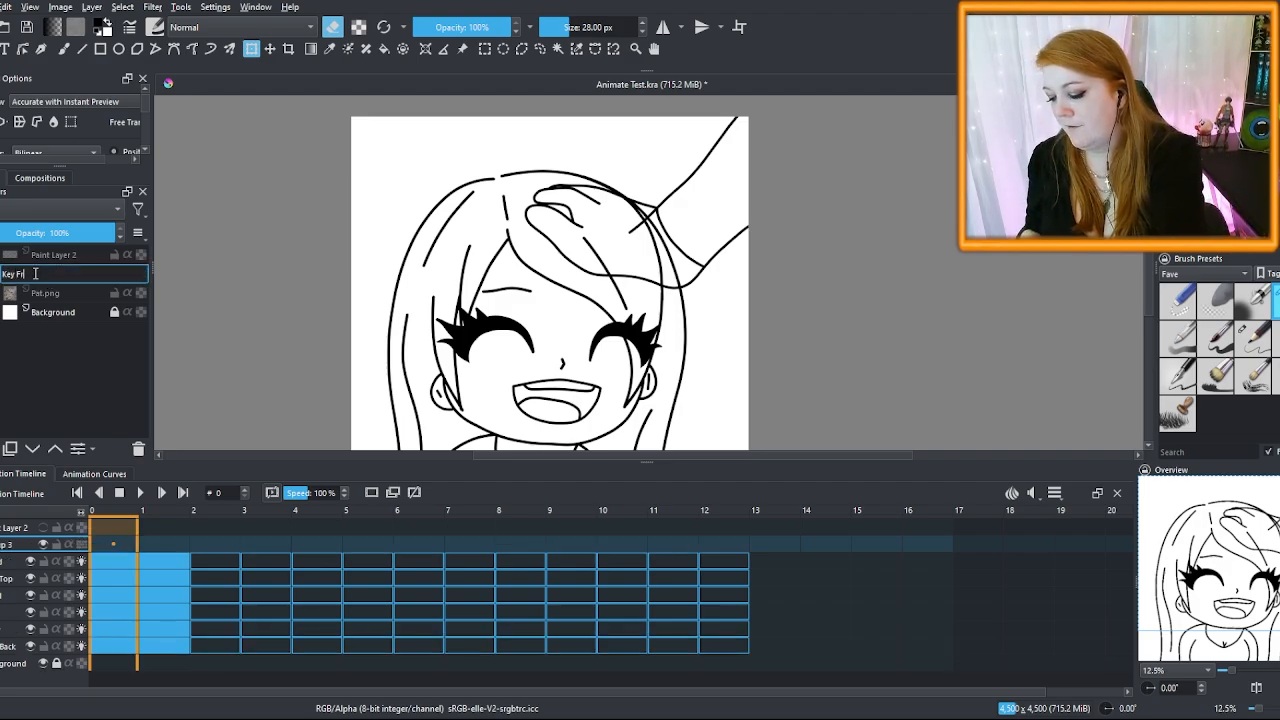
{"action": "type", "text": "ame"}
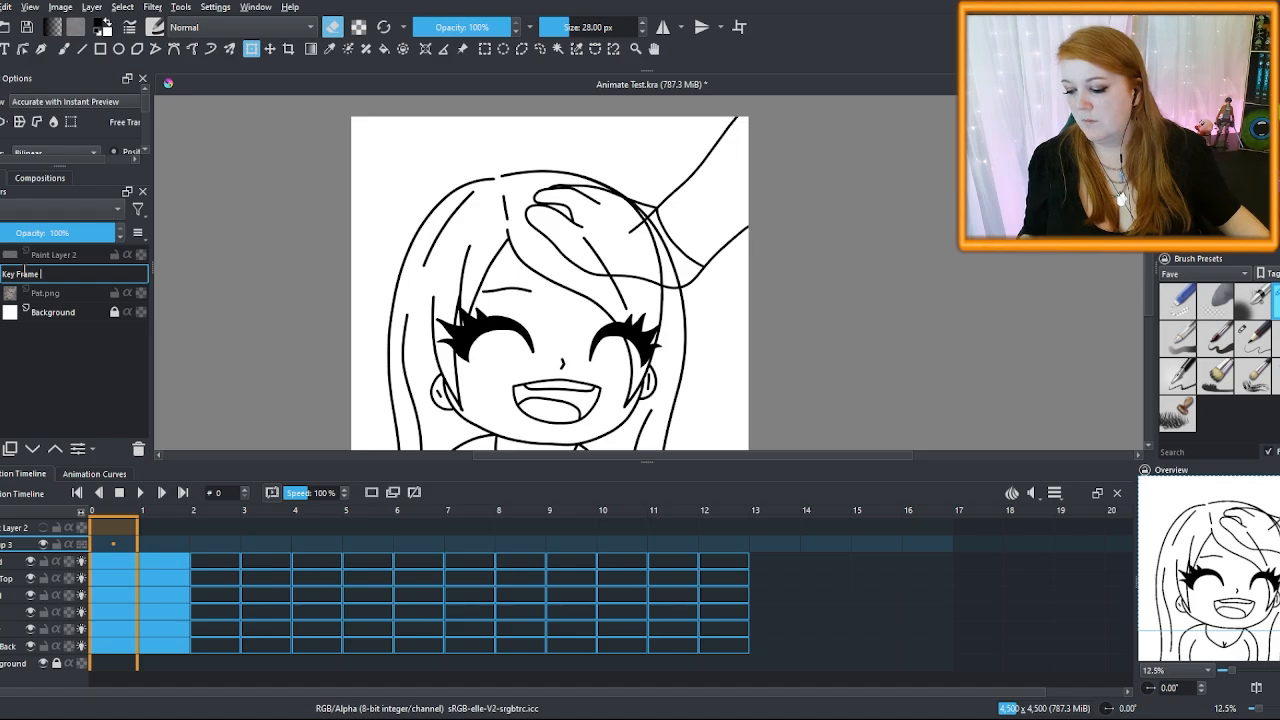
{"action": "type", "text": " 5"}
{"action": "key", "text": "Return"}
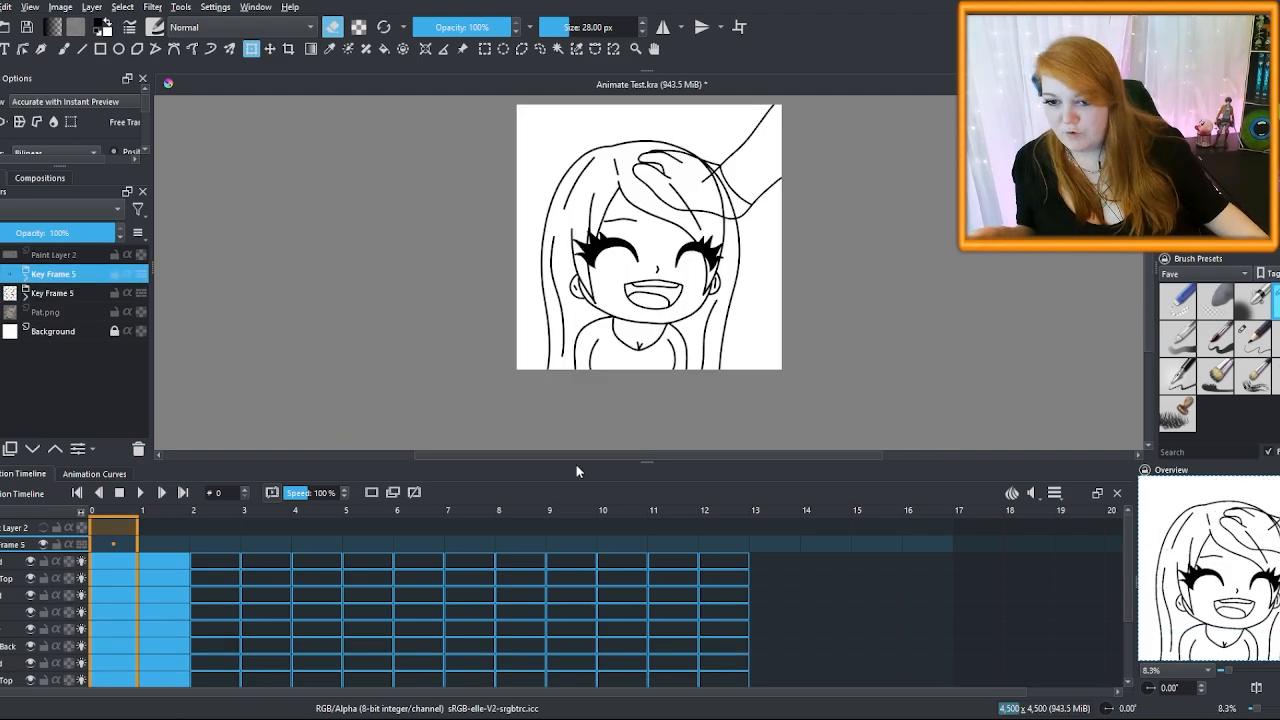
Enlarge the timeline and delete the lower group copy's frame 0 keyframes
{"action": "left_click_drag", "start_coordinate": [657, 461], "coordinate": [657, 346]}
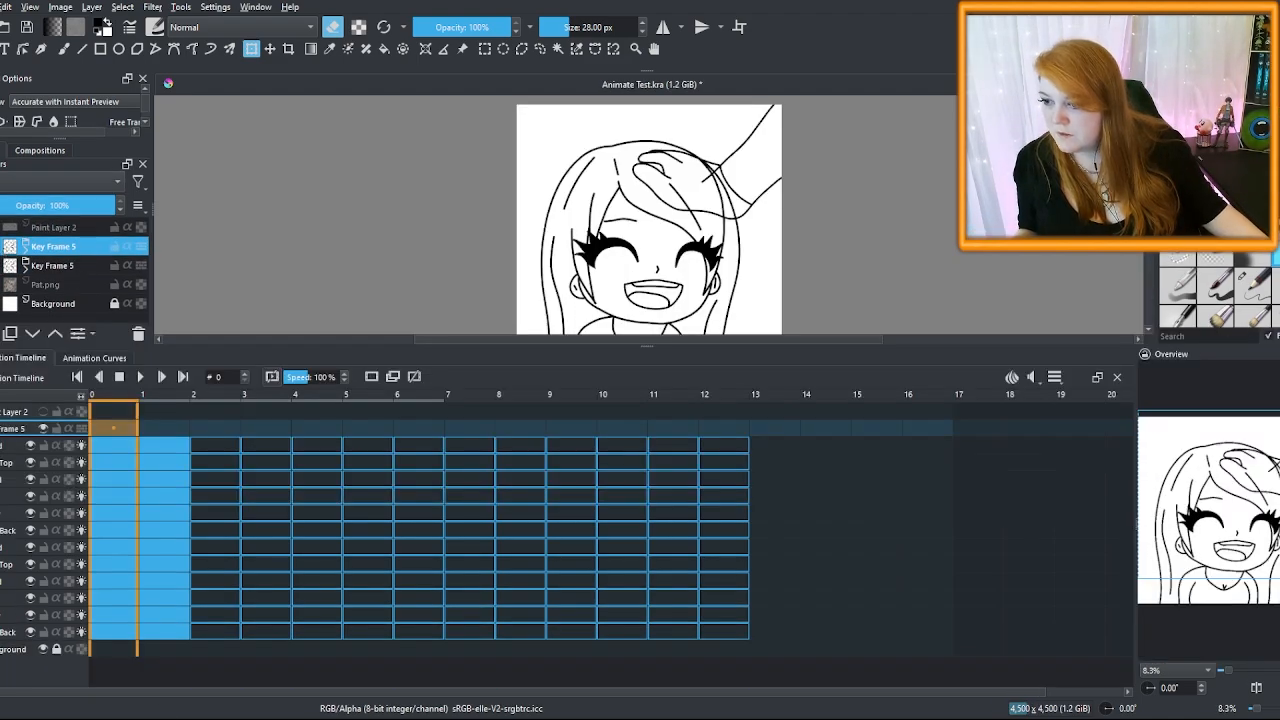
{"action": "left_click", "coordinate": [109, 543]}
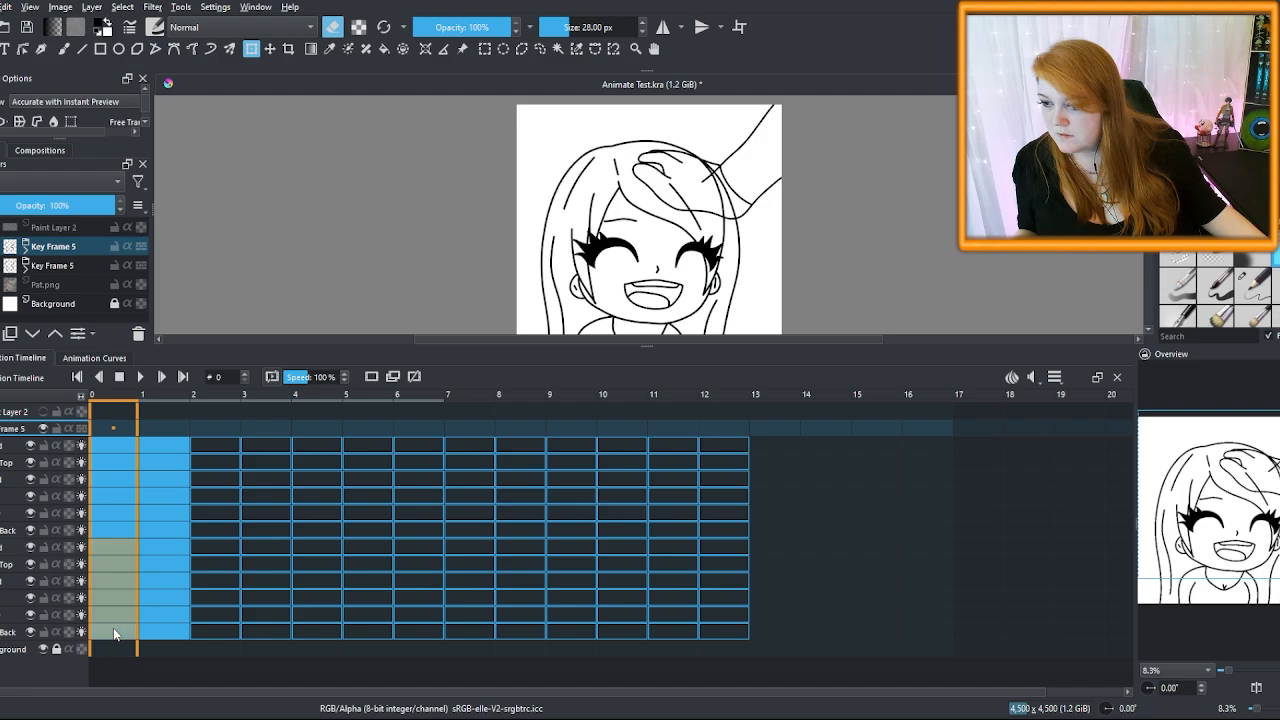
{"action": "key", "text": "Delete"}
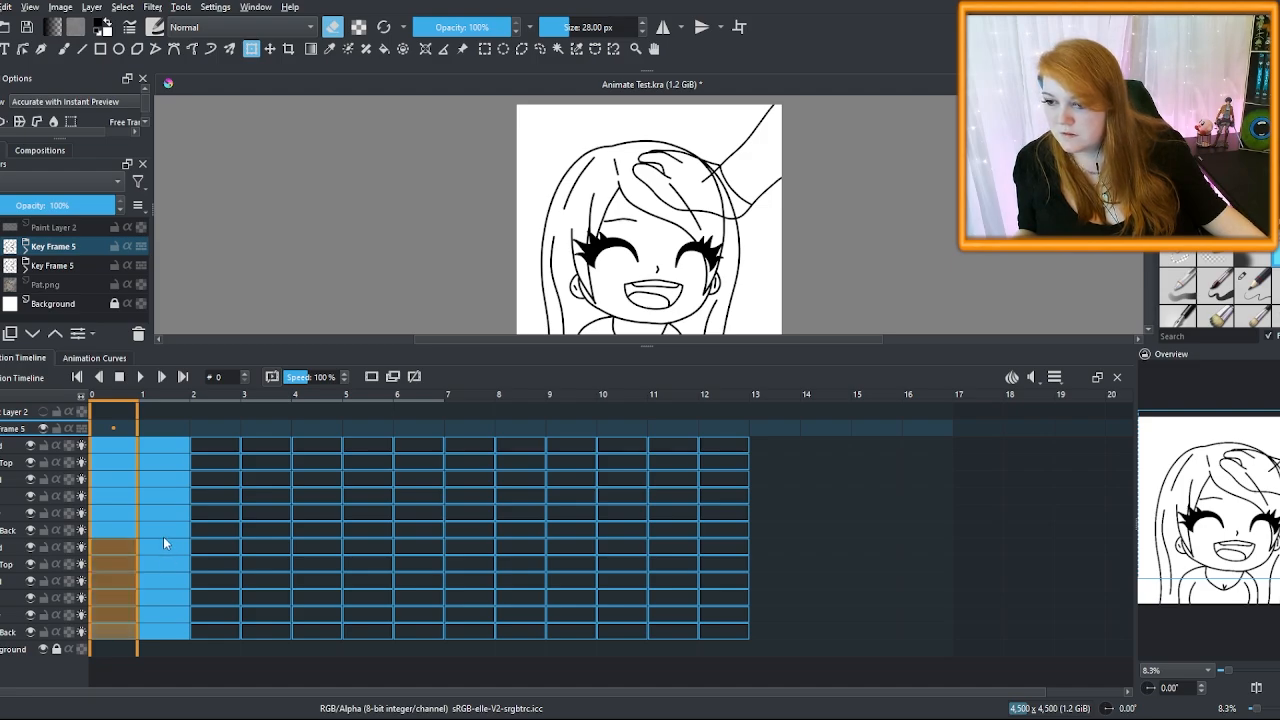
Delete the upper group copy's frame 1 keyframes and make Hair Back active
{"action": "left_click", "coordinate": [164, 531]}
{"action": "left_click", "coordinate": [167, 441], "text": "shift"}
{"action": "key", "text": "Delete"}
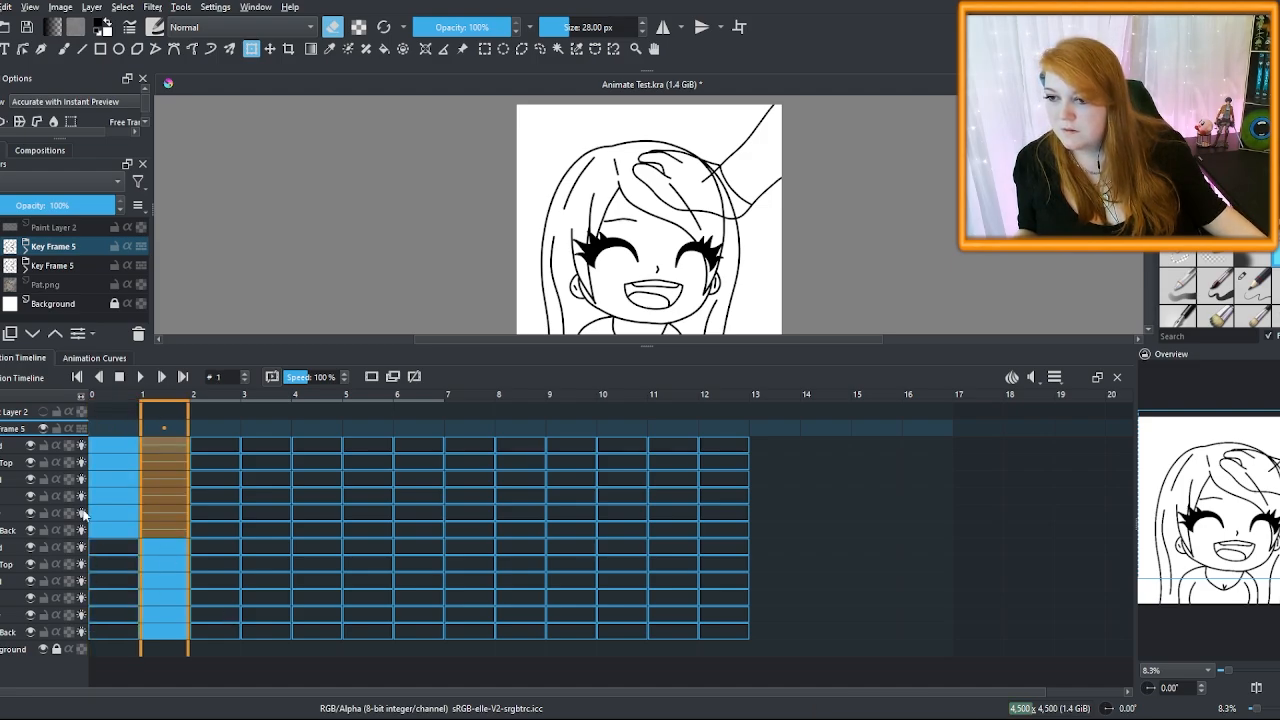
{"action": "left_click", "coordinate": [215, 675]}
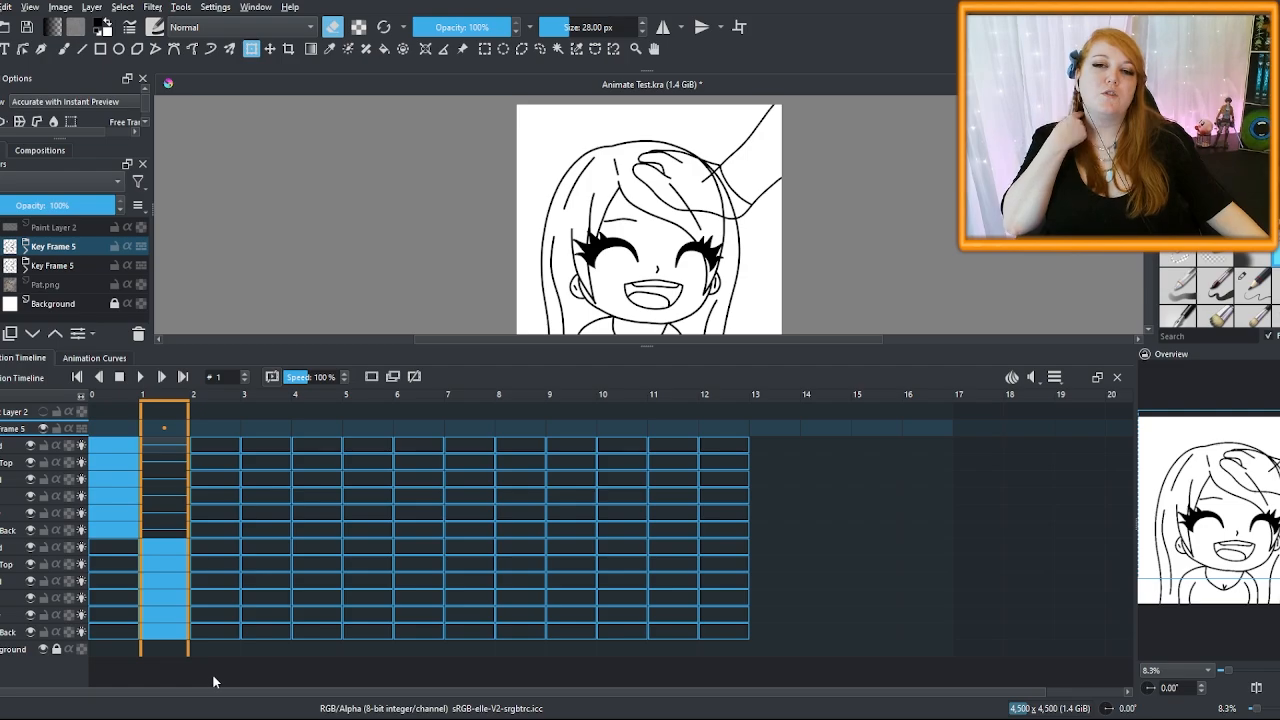
{"action": "left_click", "coordinate": [6, 531]}
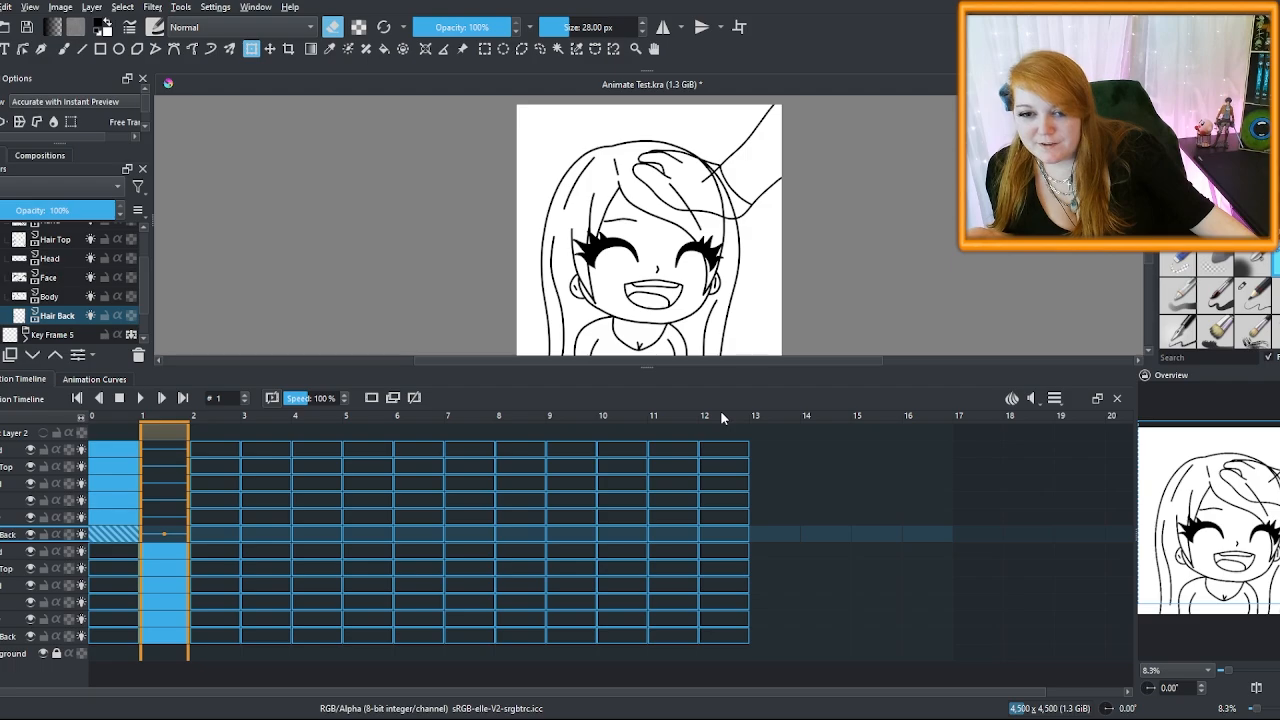
{"action": "mouse_move", "coordinate": [647, 366]}
{"action": "left_mouse_down"}
{"action": "mouse_move", "coordinate": [648, 296]}
{"action": "mouse_move", "coordinate": [649, 423]}
{"action": "mouse_move", "coordinate": [652, 382]}
{"action": "left_mouse_up"}
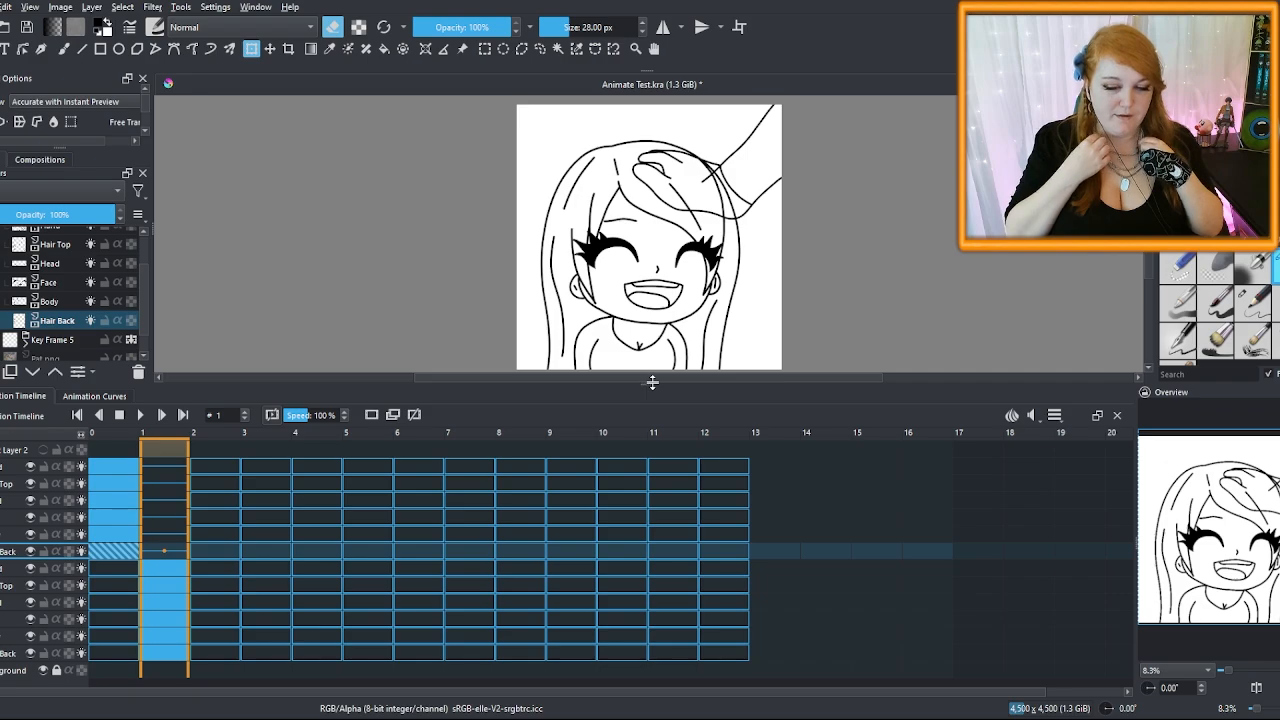
Group the Hair Top, Head and Face layers with Ctrl+G
{"action": "left_click_drag", "start_coordinate": [652, 381], "coordinate": [652, 540]}
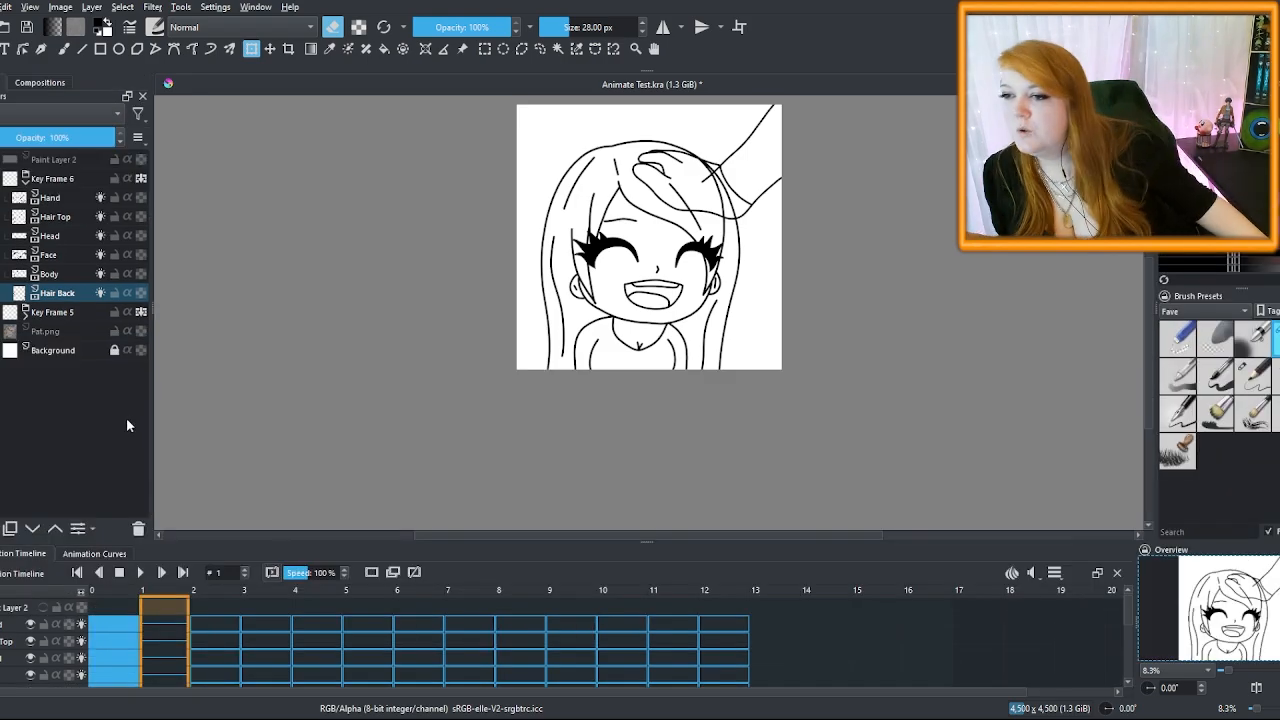
{"action": "left_click", "coordinate": [60, 215]}
{"action": "left_click", "coordinate": [58, 255], "text": "shift"}
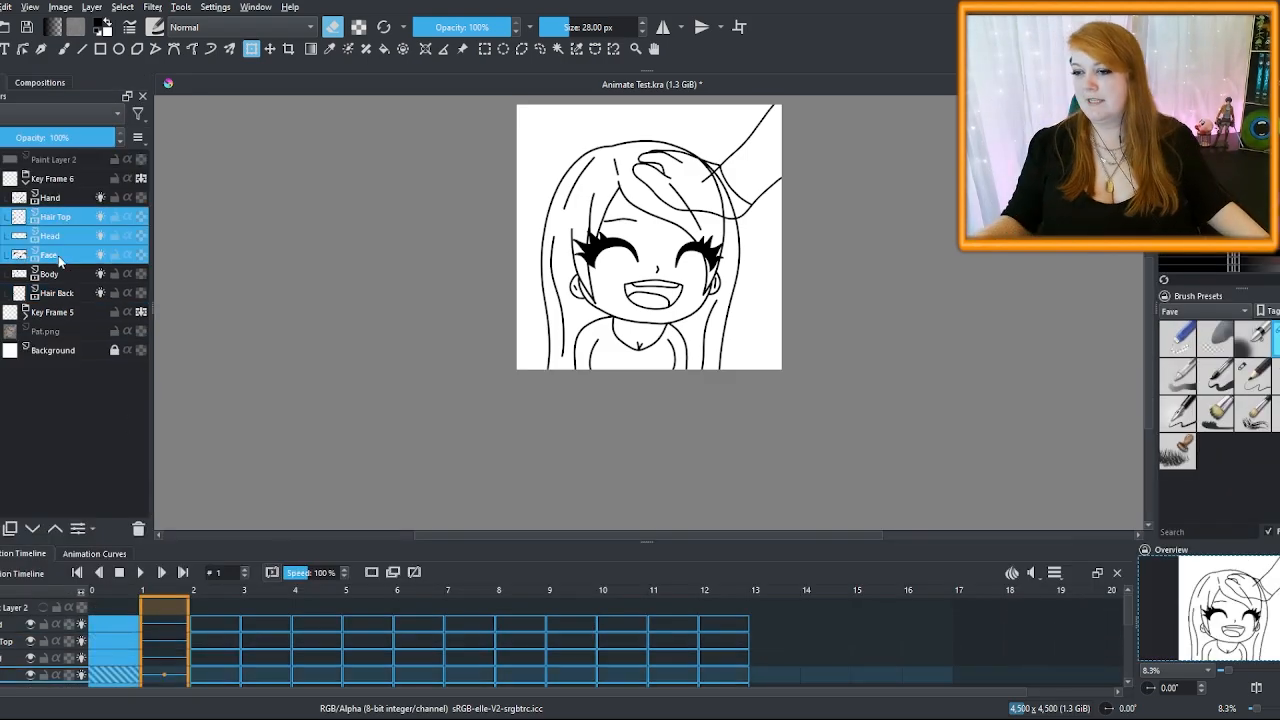
{"action": "key", "text": "ctrl+g"}
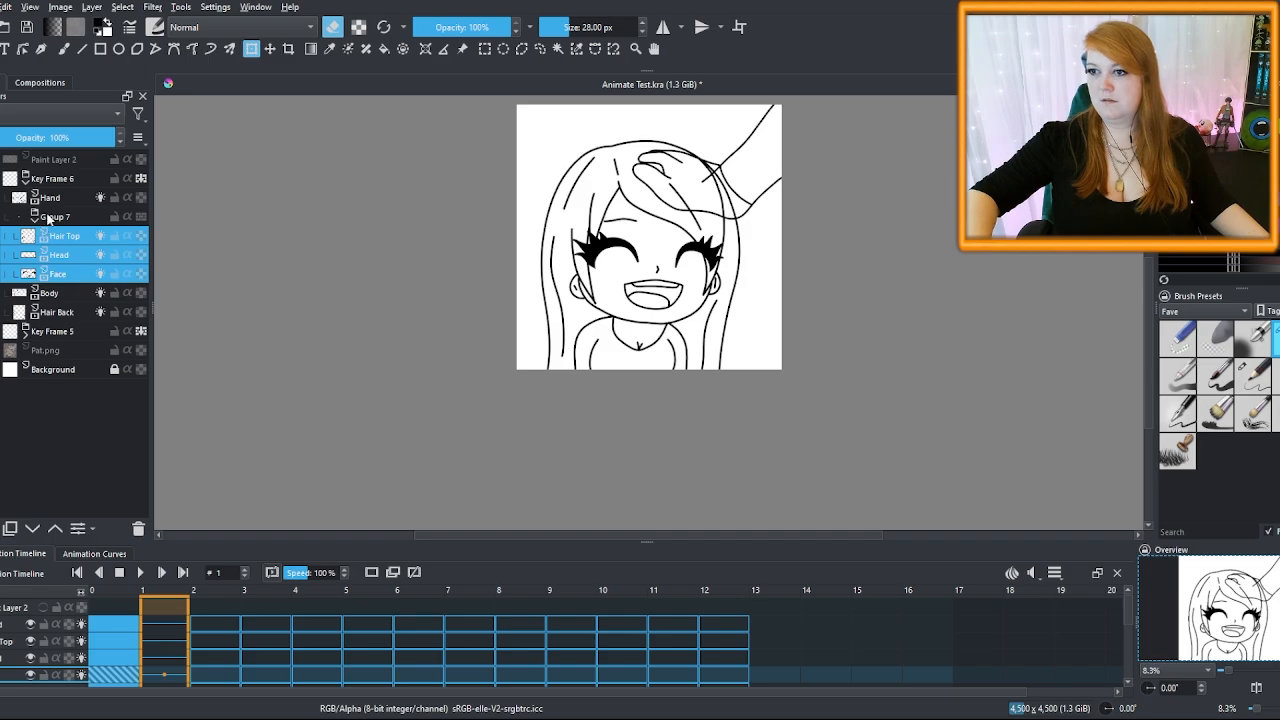
Rename the upper group 'Key Frame 5' and the second group 'Key Frame 6'
{"action": "left_click_drag", "start_coordinate": [645, 541], "coordinate": [680, 414]}
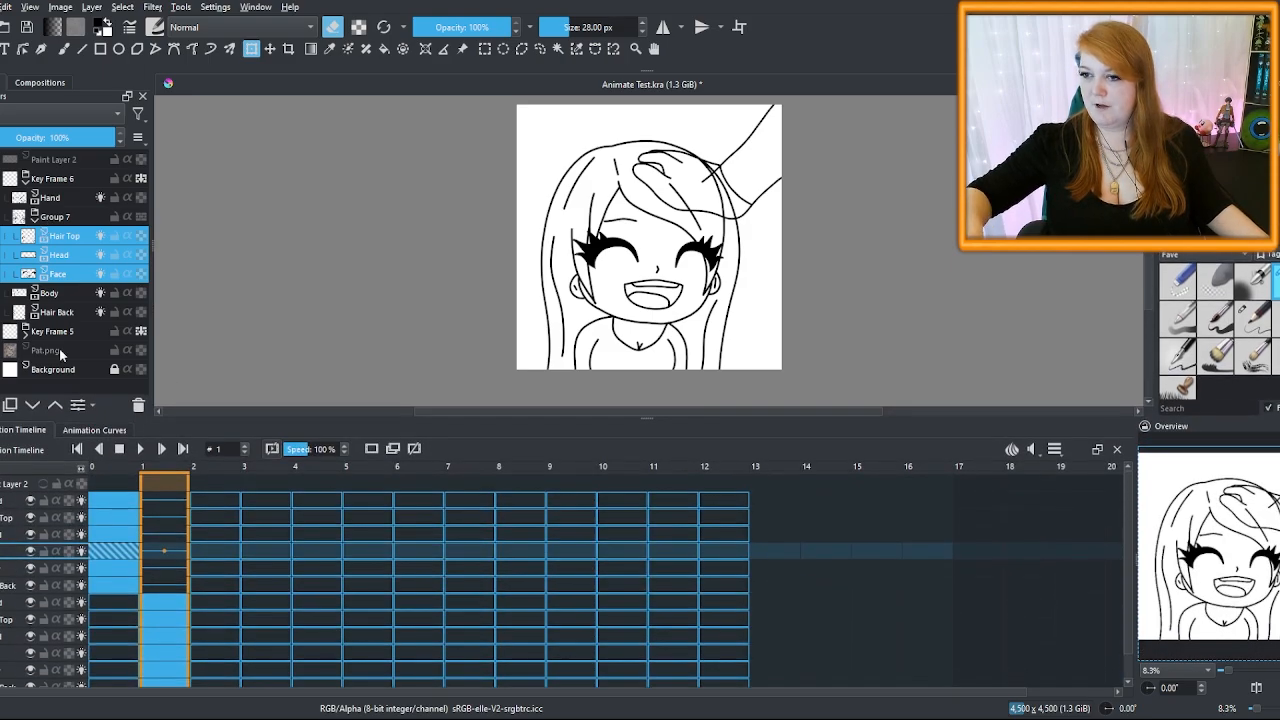
{"action": "double_click", "coordinate": [65, 179]}
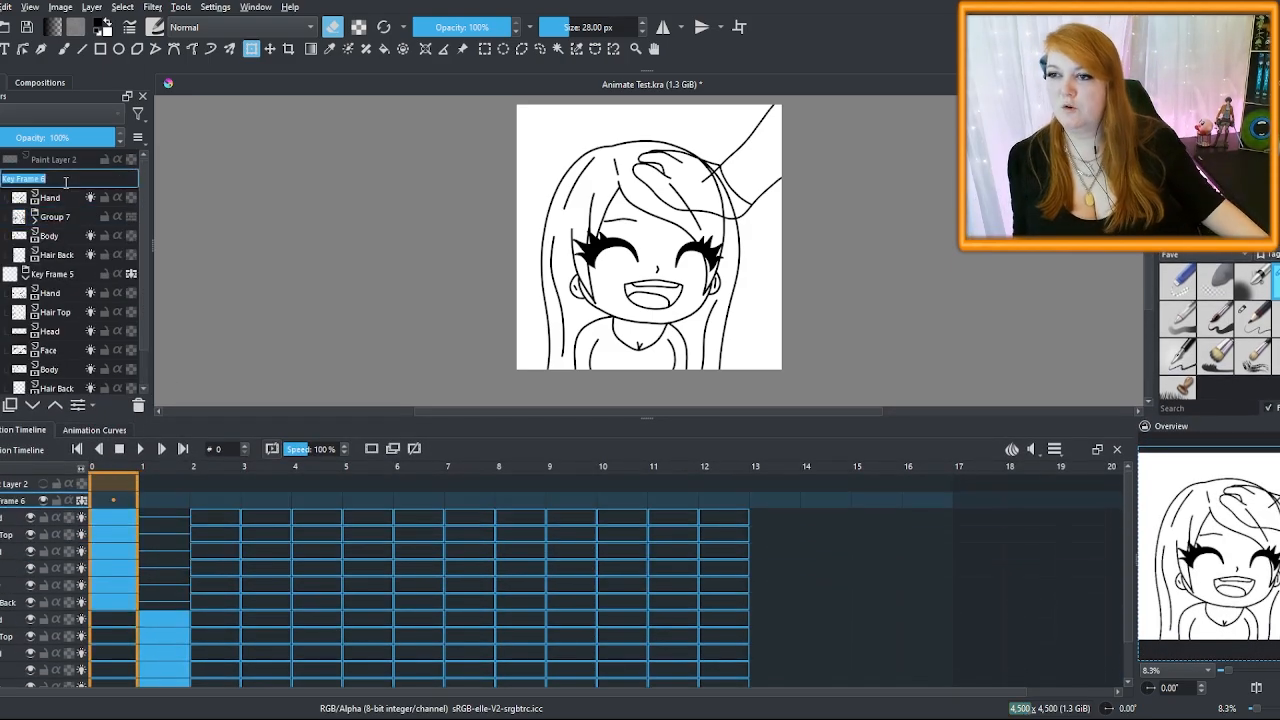
{"action": "left_click", "coordinate": [66, 183]}
{"action": "key", "text": "BackSpace"}
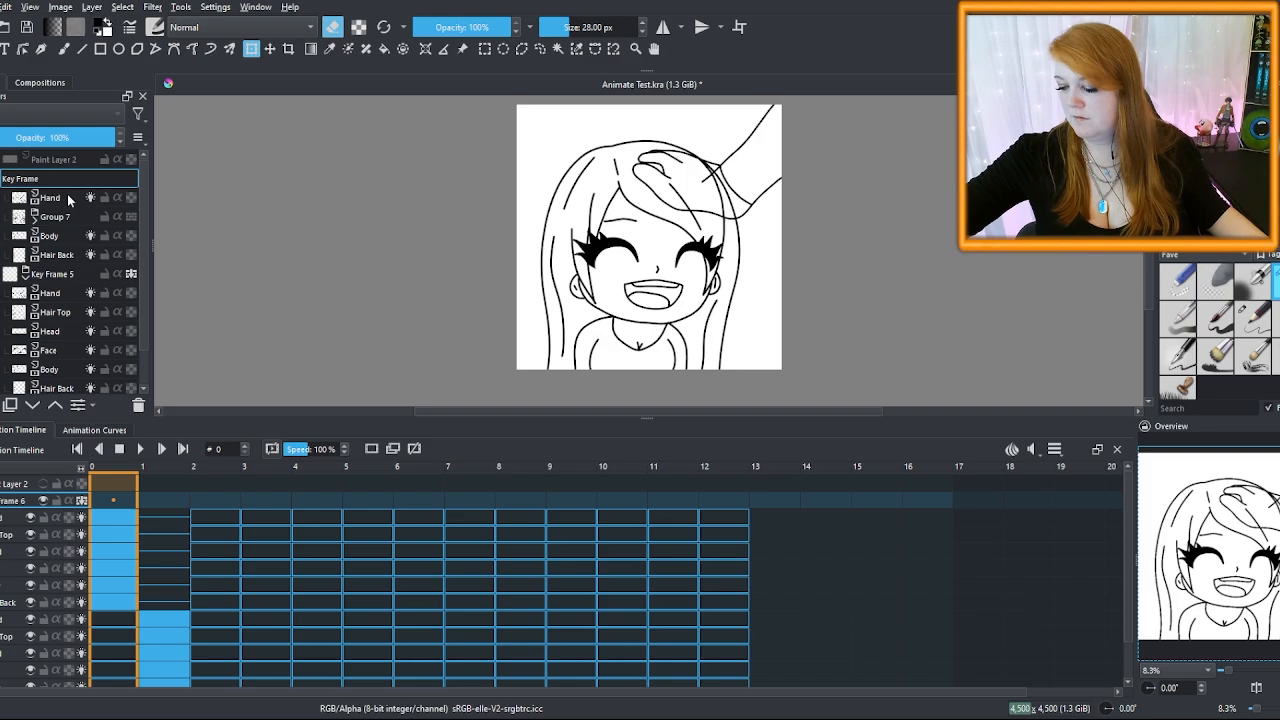
{"action": "type", "text": "5"}
{"action": "key", "text": "Return"}
{"action": "left_click", "coordinate": [71, 276]}
{"action": "double_click", "coordinate": [72, 274]}
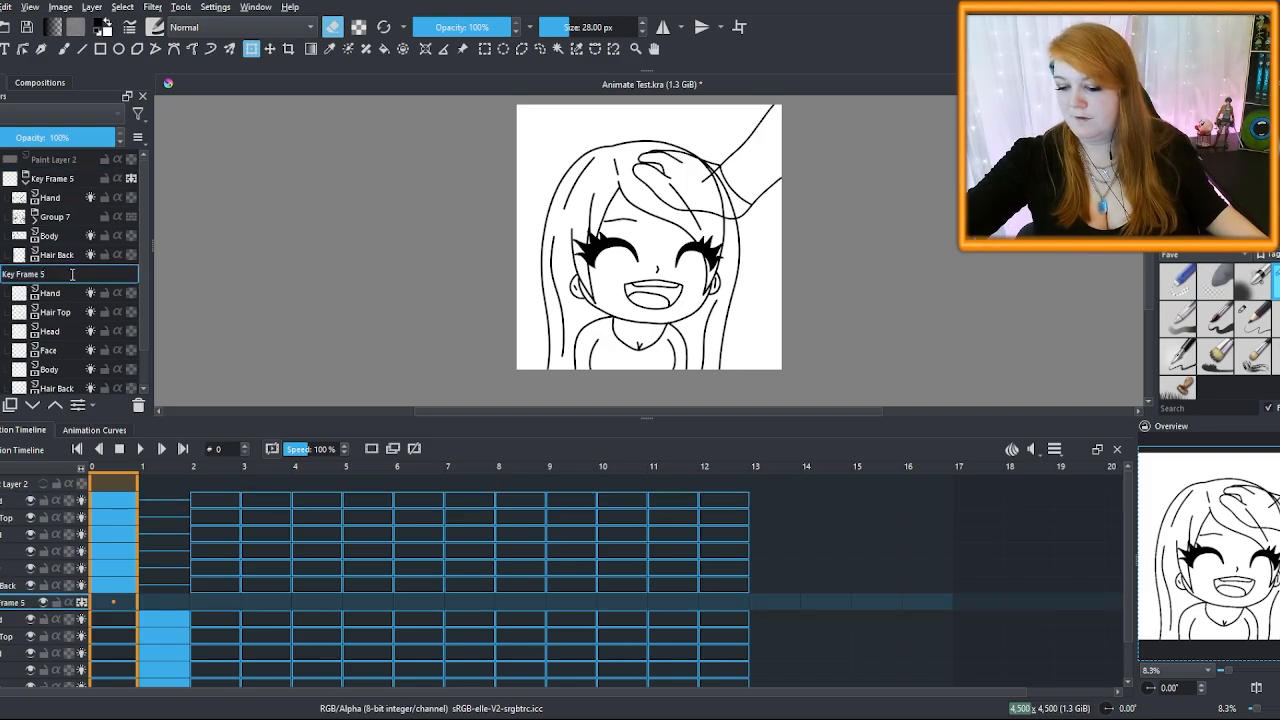
{"action": "type", "text": "6"}
{"action": "key", "text": "Return"}
Group Hair Top, Head and Face inside Key Frame 6 into Group 7
{"action": "left_click", "coordinate": [22, 277]}
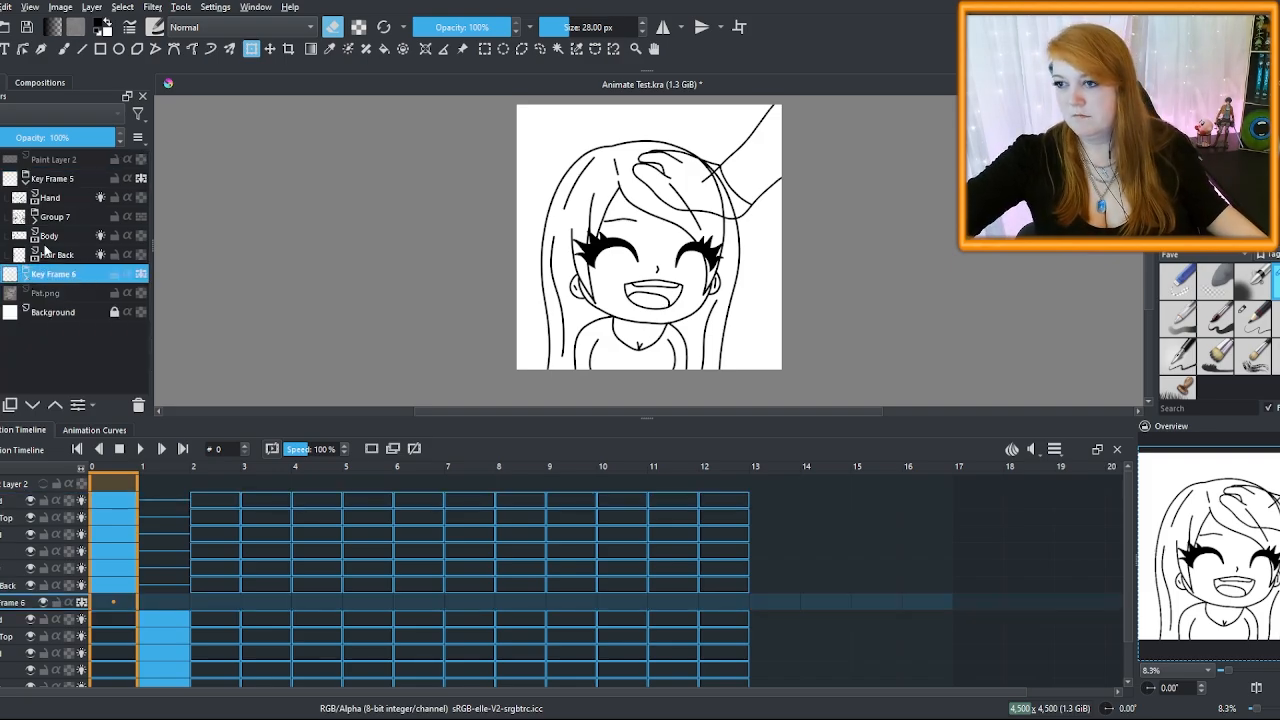
{"action": "left_click", "coordinate": [58, 218]}
{"action": "left_click", "coordinate": [33, 212]}
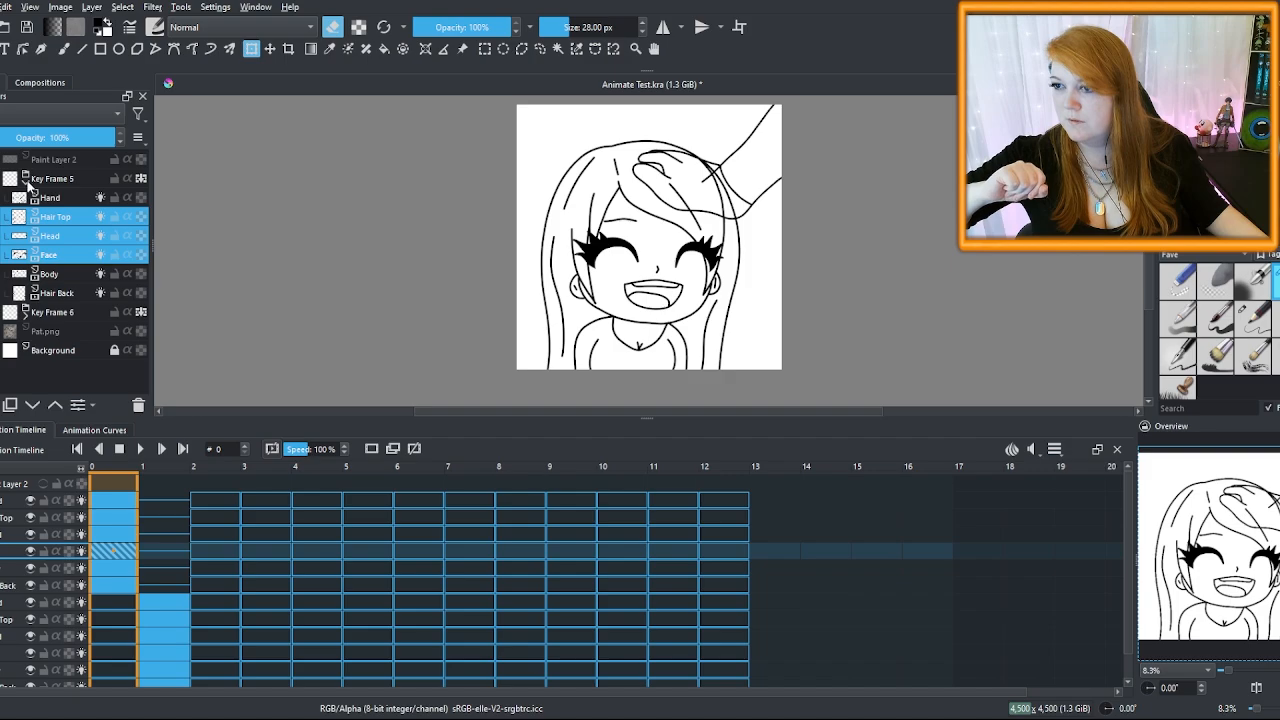
{"action": "left_click", "coordinate": [26, 180]}
{"action": "left_click", "coordinate": [27, 198]}
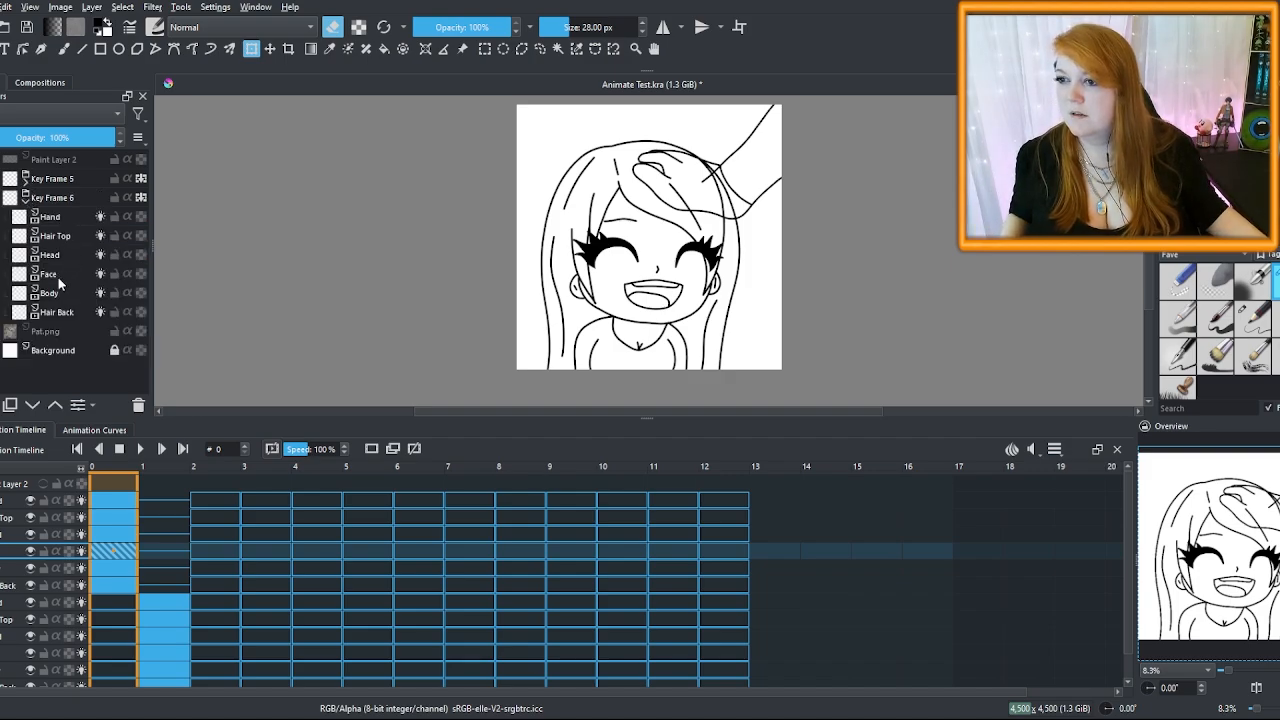
{"action": "left_click", "coordinate": [58, 277]}
{"action": "left_click", "coordinate": [61, 239], "text": "shift"}
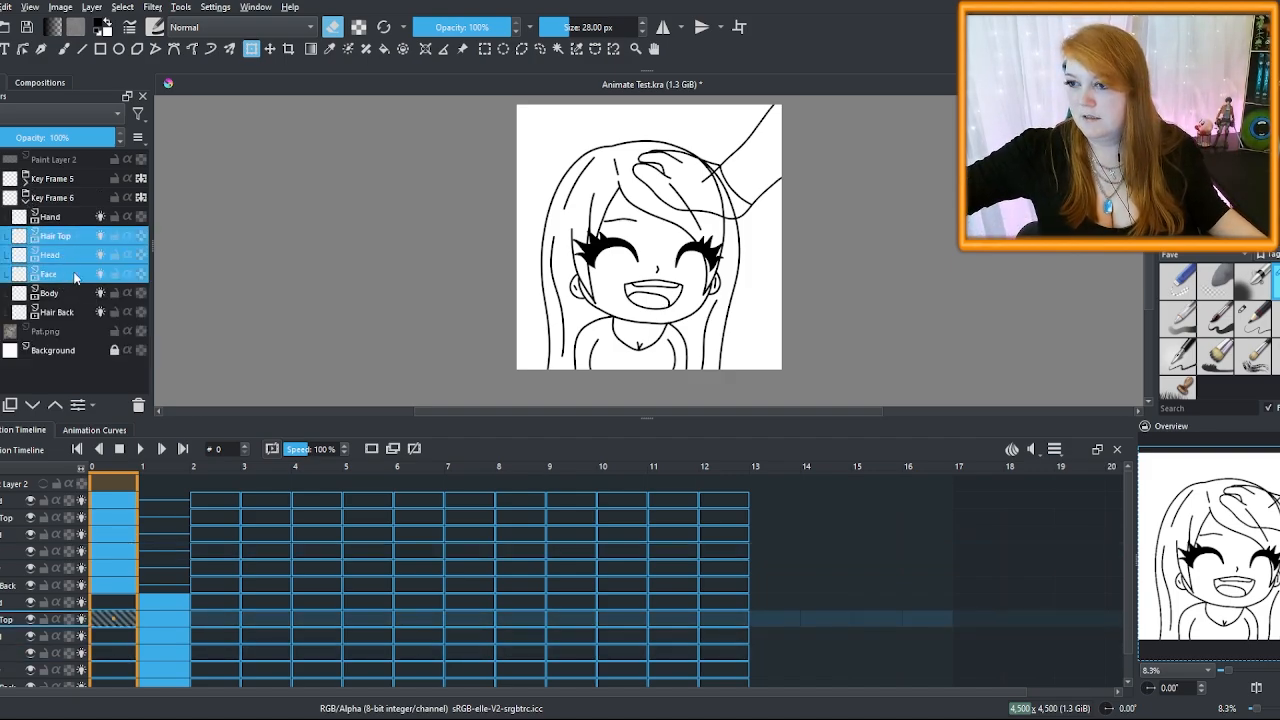
{"action": "key", "text": "ctrl+g"}
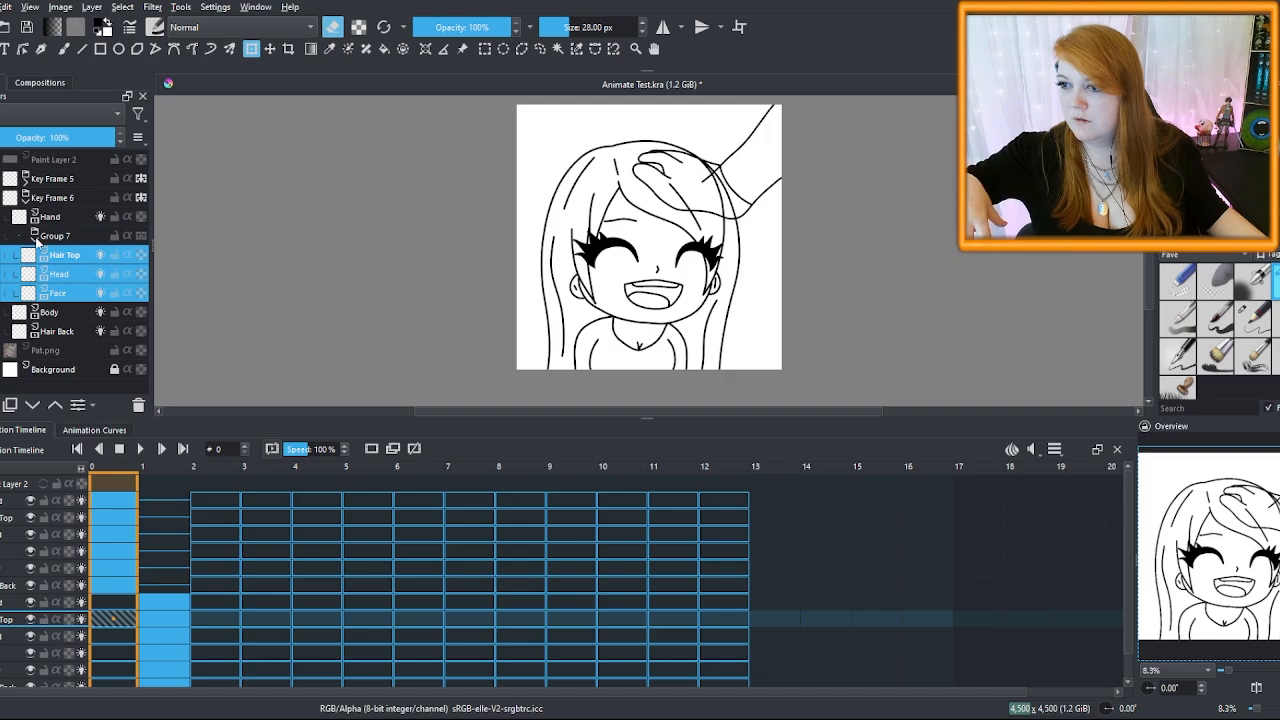
{"action": "left_click", "coordinate": [35, 236]}
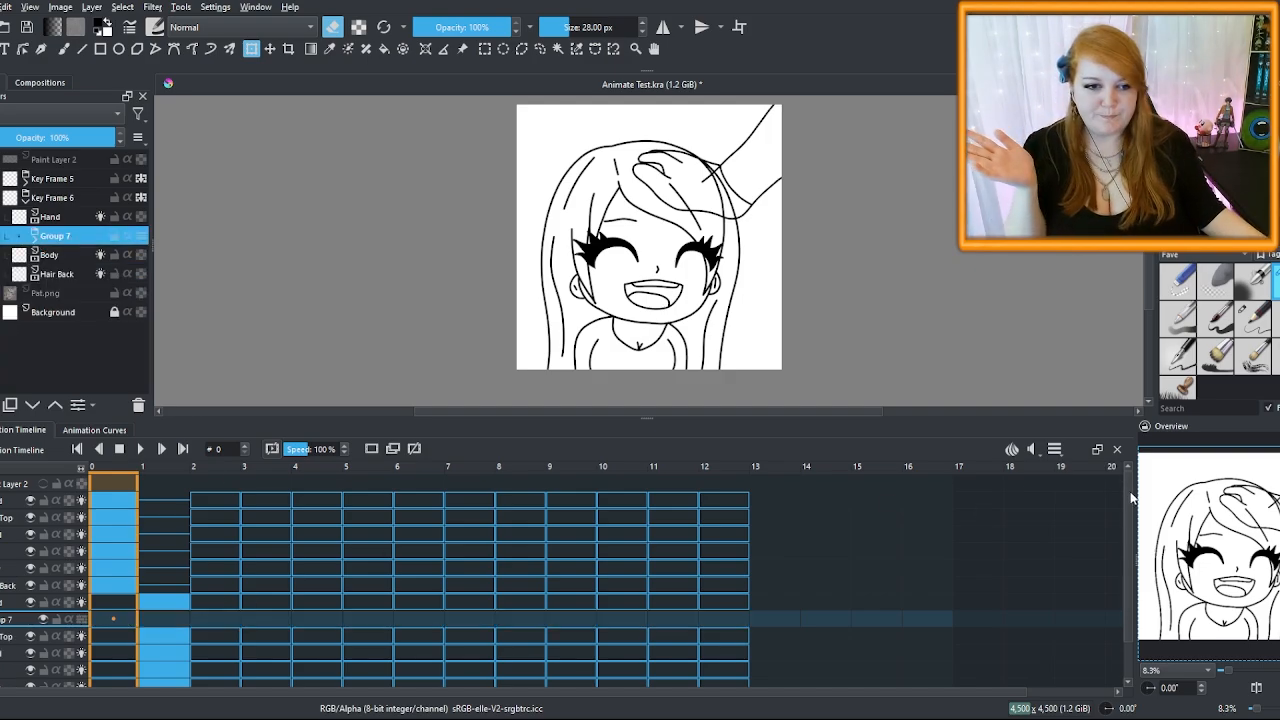
Regroup Hair Top, Head and Face as Group 7 and select the new group
{"action": "scroll", "coordinate": [1131, 497], "scroll_direction": "down", "scroll_amount": 2}
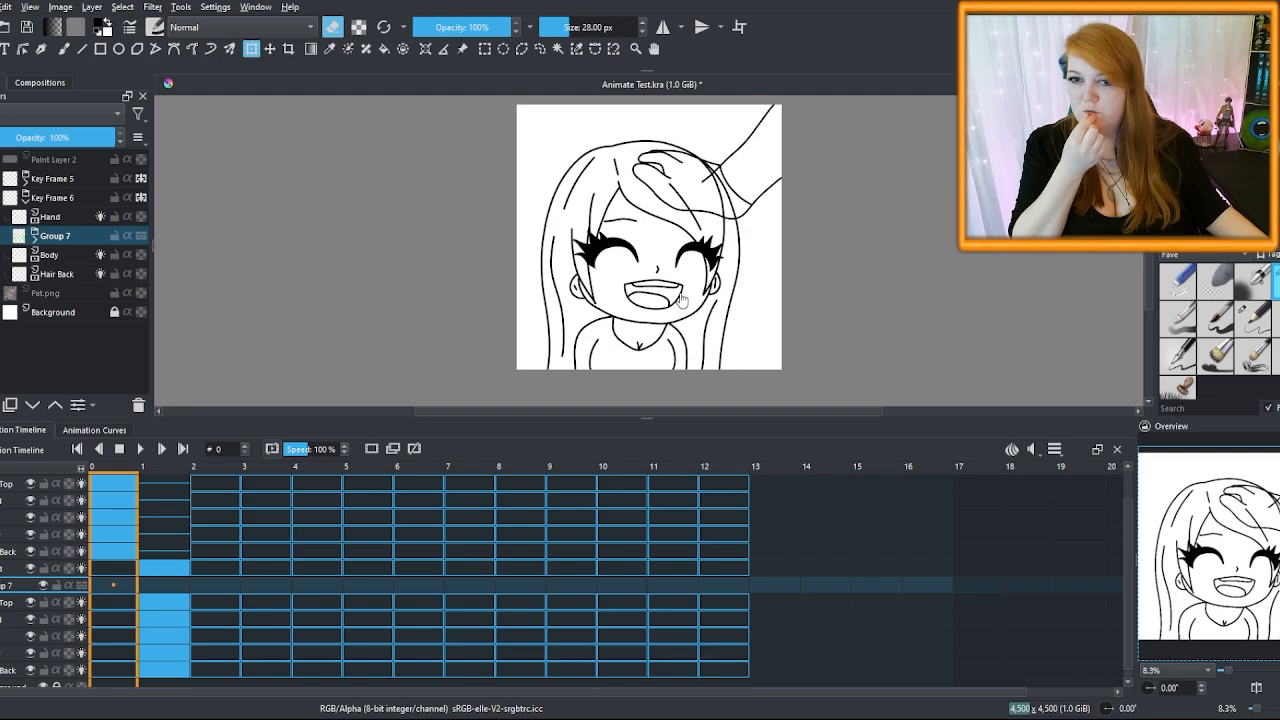
{"action": "left_click", "coordinate": [12, 236]}
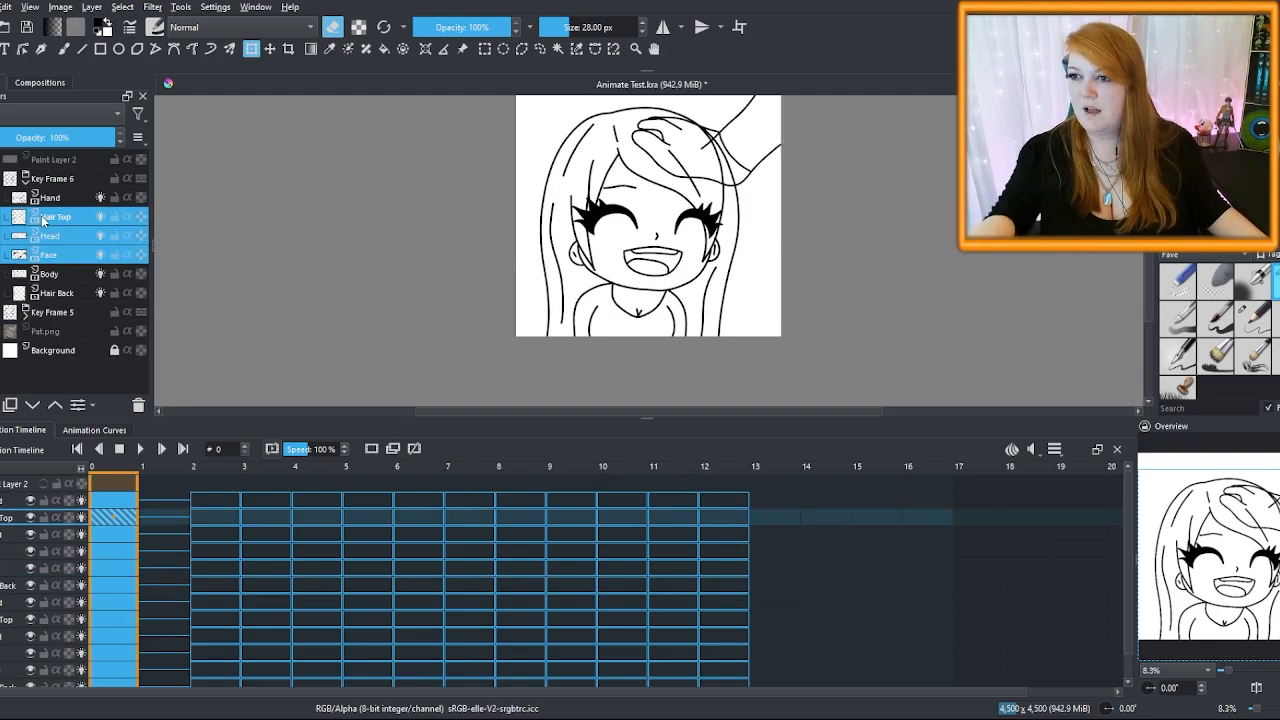
{"action": "key", "text": "ctrl+g"}
{"action": "left_click", "coordinate": [63, 219]}
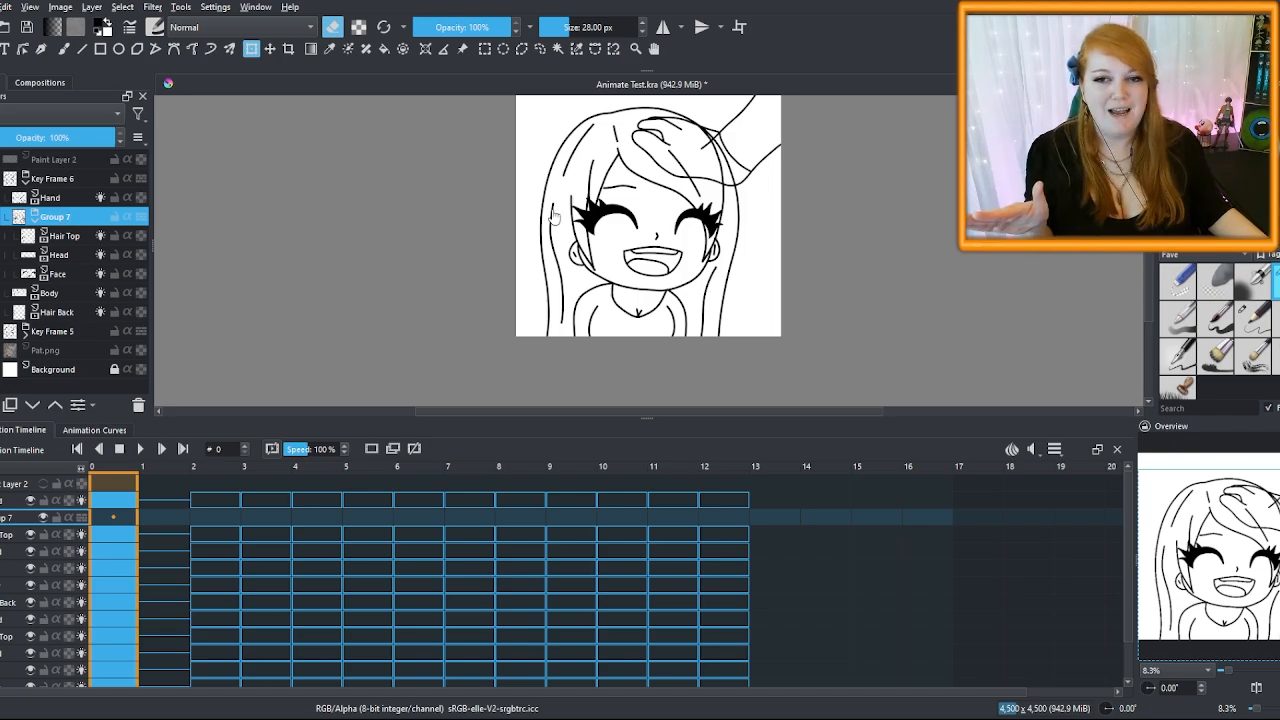
{"action": "scroll", "coordinate": [706, 222], "scroll_direction": "up", "scroll_amount": 1}
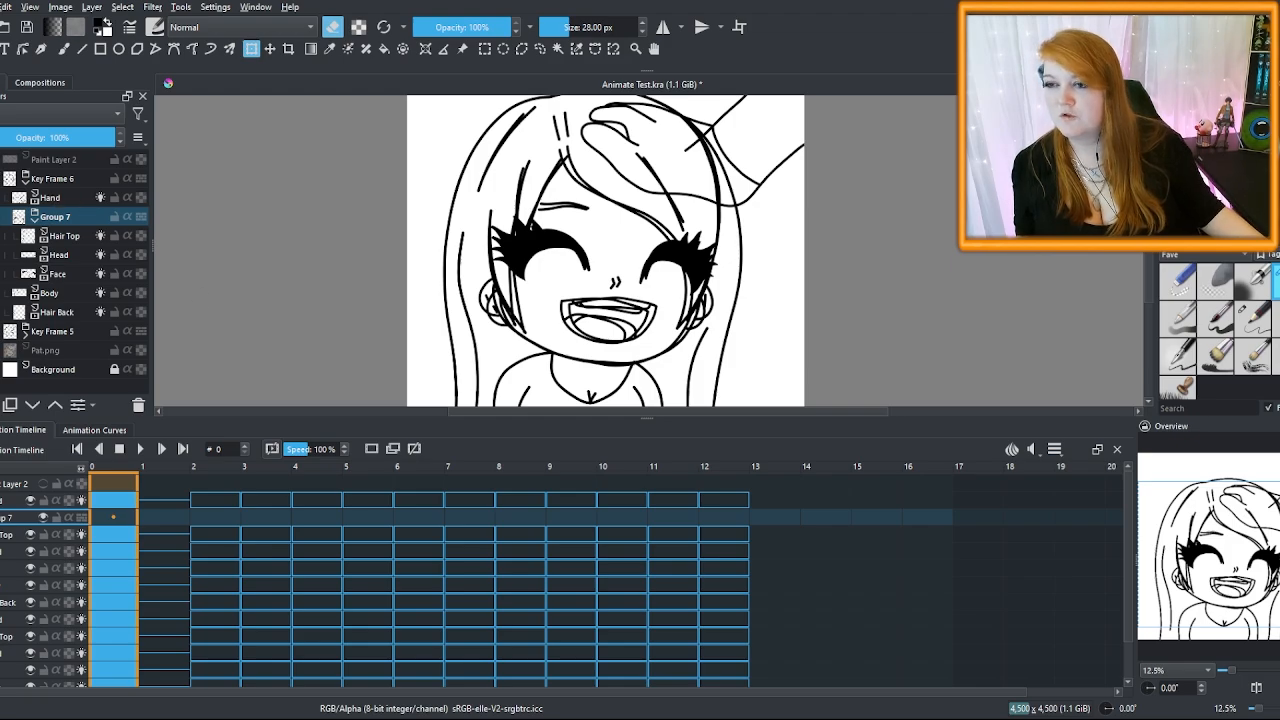
{"action": "scroll", "coordinate": [800, 277], "scroll_direction": "down", "scroll_amount": 3}
{"action": "scroll", "coordinate": [755, 235], "scroll_direction": "up", "scroll_amount": 4}
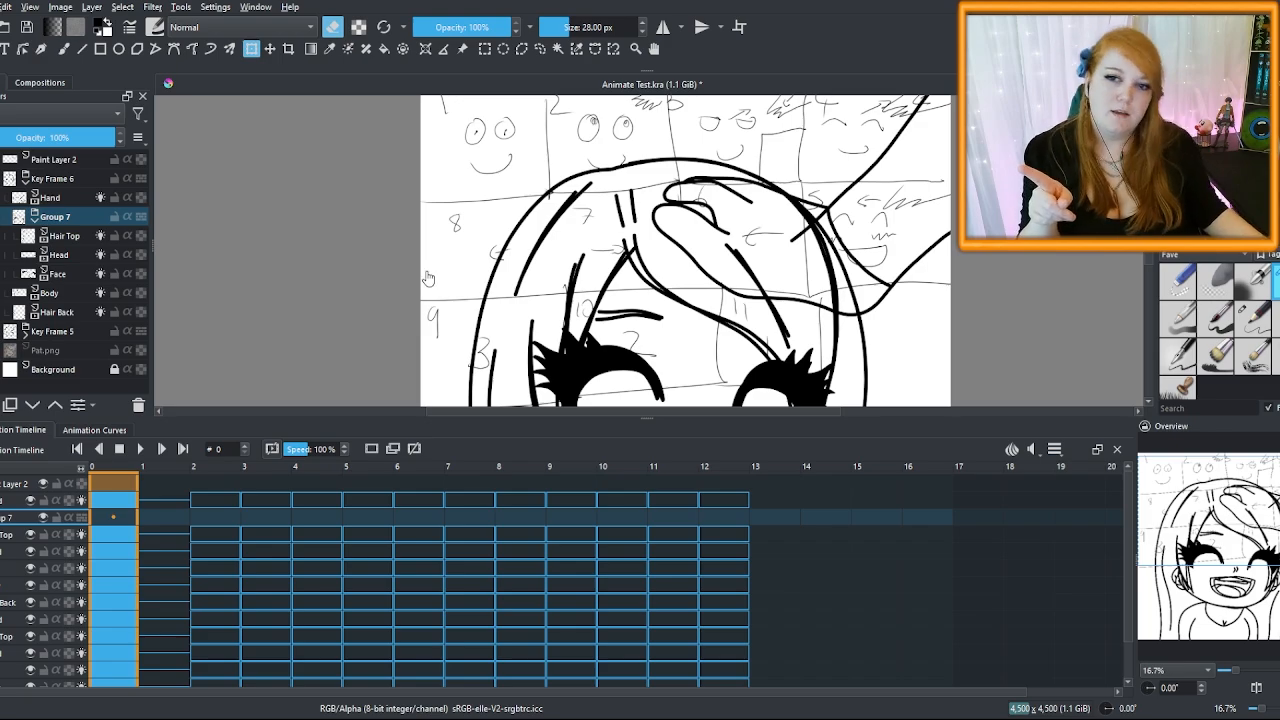
Select the Hand, Body and Hair Back layers, then the Key Frame 6 group
{"action": "left_click", "coordinate": [57, 200]}
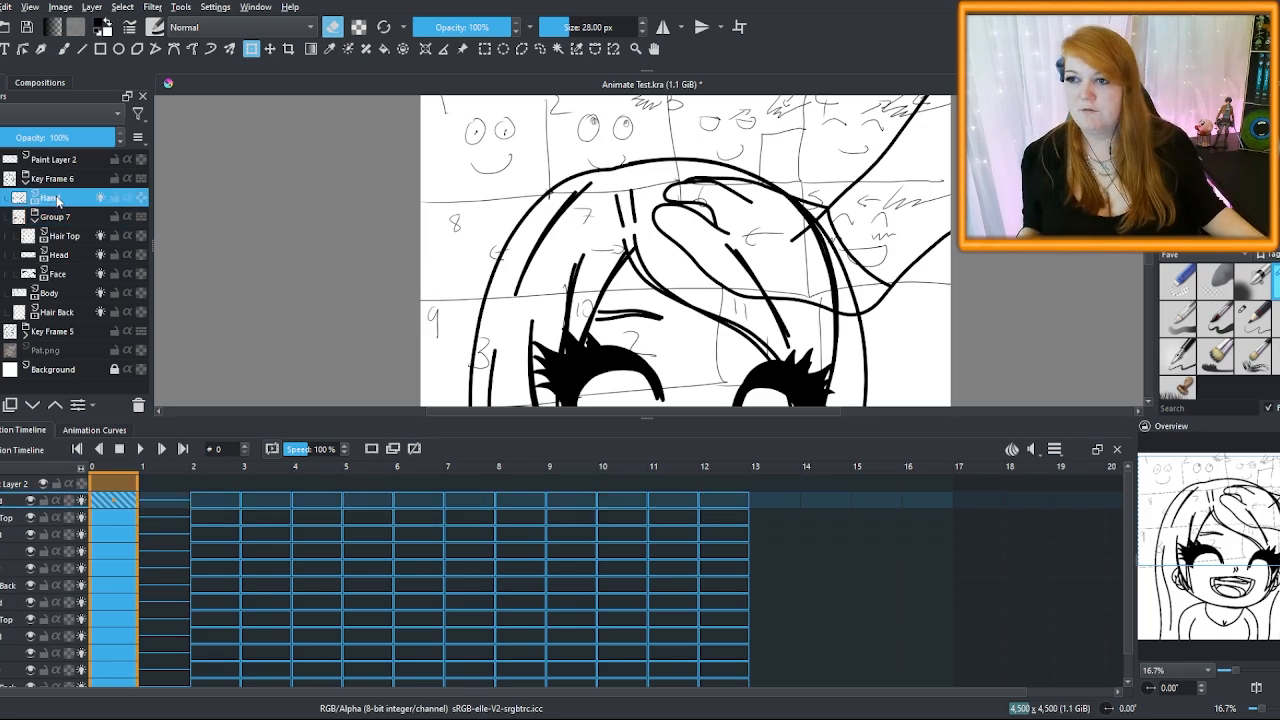
{"action": "left_click", "coordinate": [59, 297], "text": "ctrl"}
{"action": "left_click", "coordinate": [60, 315], "text": "ctrl"}
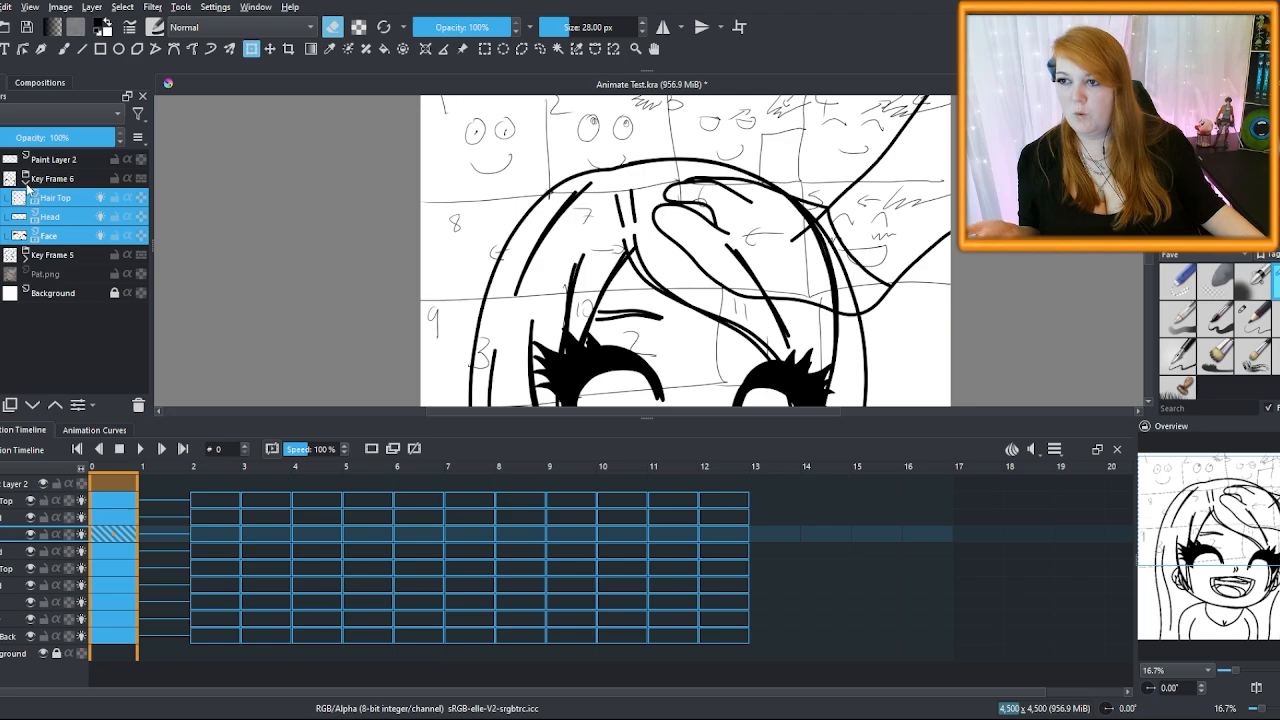
{"action": "left_click", "coordinate": [26, 185]}
{"action": "left_click", "coordinate": [62, 178]}
{"action": "scroll", "coordinate": [594, 300], "scroll_direction": "down", "scroll_amount": 3}
{"action": "scroll", "coordinate": [632, 314], "scroll_direction": "up", "scroll_amount": 1}
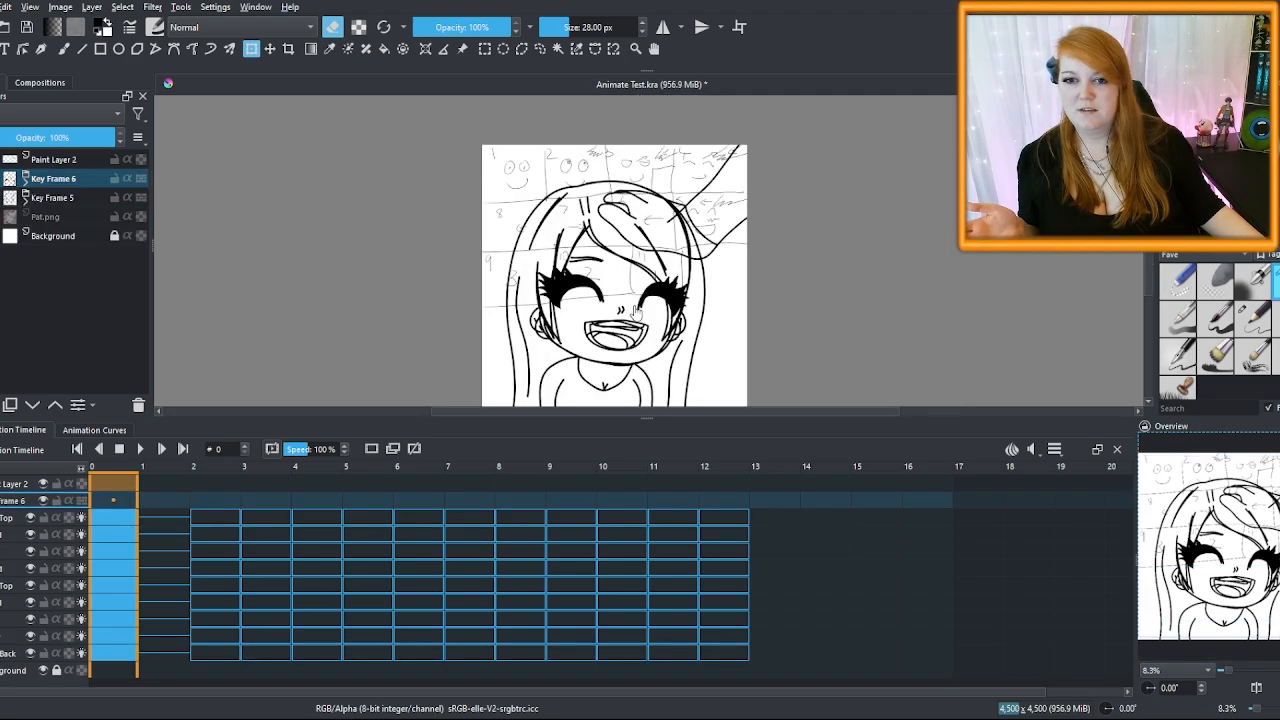
{"action": "scroll", "coordinate": [636, 320], "scroll_direction": "down", "scroll_amount": 2}
{"action": "scroll", "coordinate": [648, 312], "scroll_direction": "up", "scroll_amount": 1}
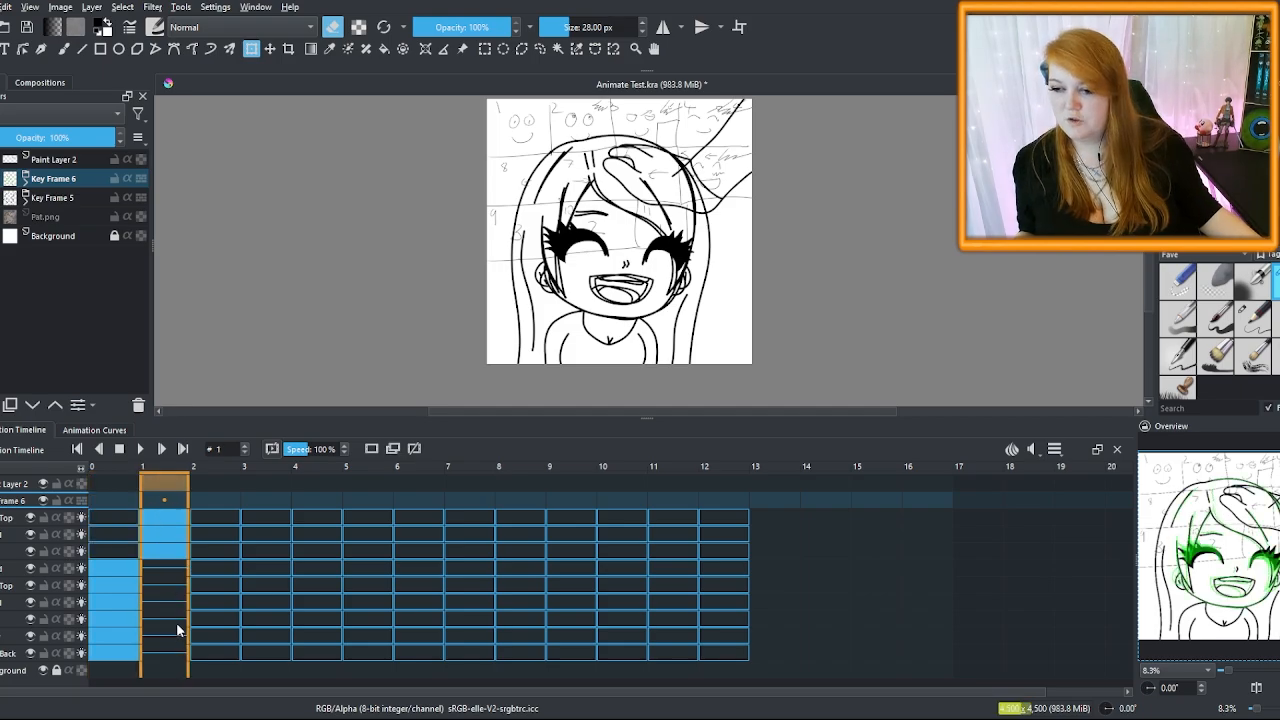
{"action": "scroll", "coordinate": [172, 615], "scroll_direction": "up", "scroll_amount": 4}
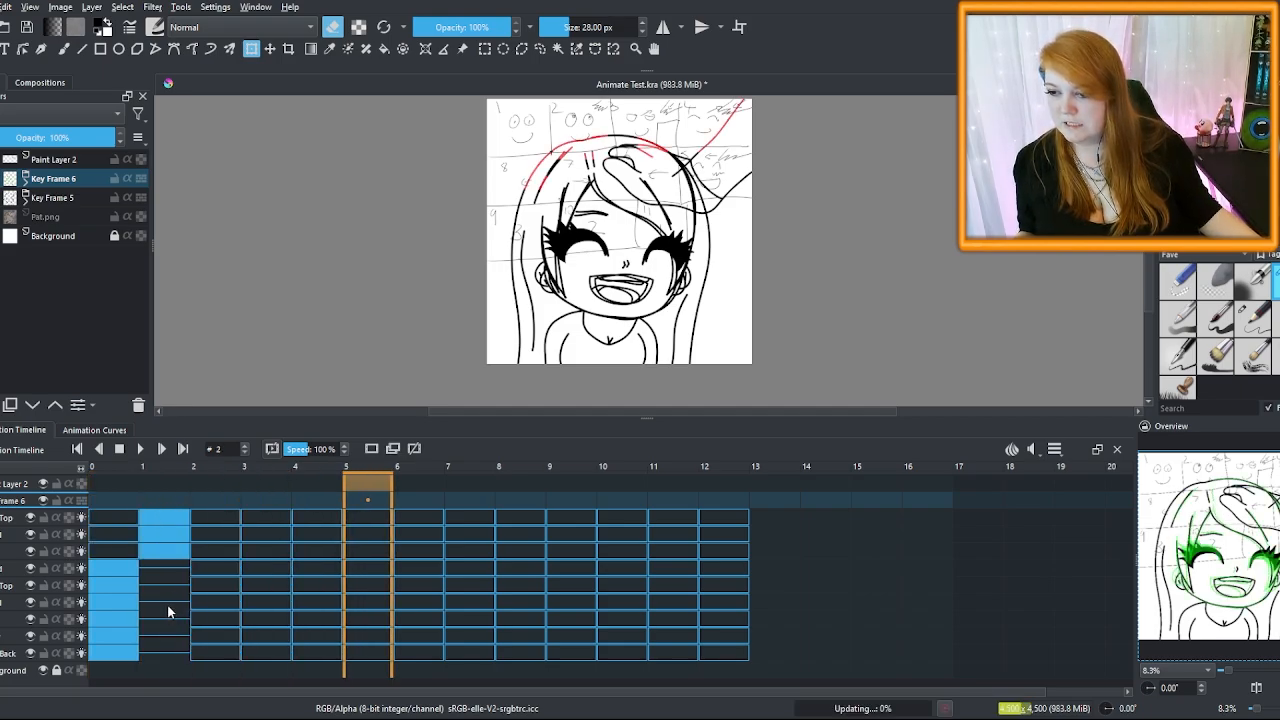
{"action": "scroll", "coordinate": [167, 604], "scroll_direction": "down", "scroll_amount": 3}
At frame 1, undo three times until the Key Frame 6 group is removed
{"action": "left_click", "coordinate": [160, 553]}
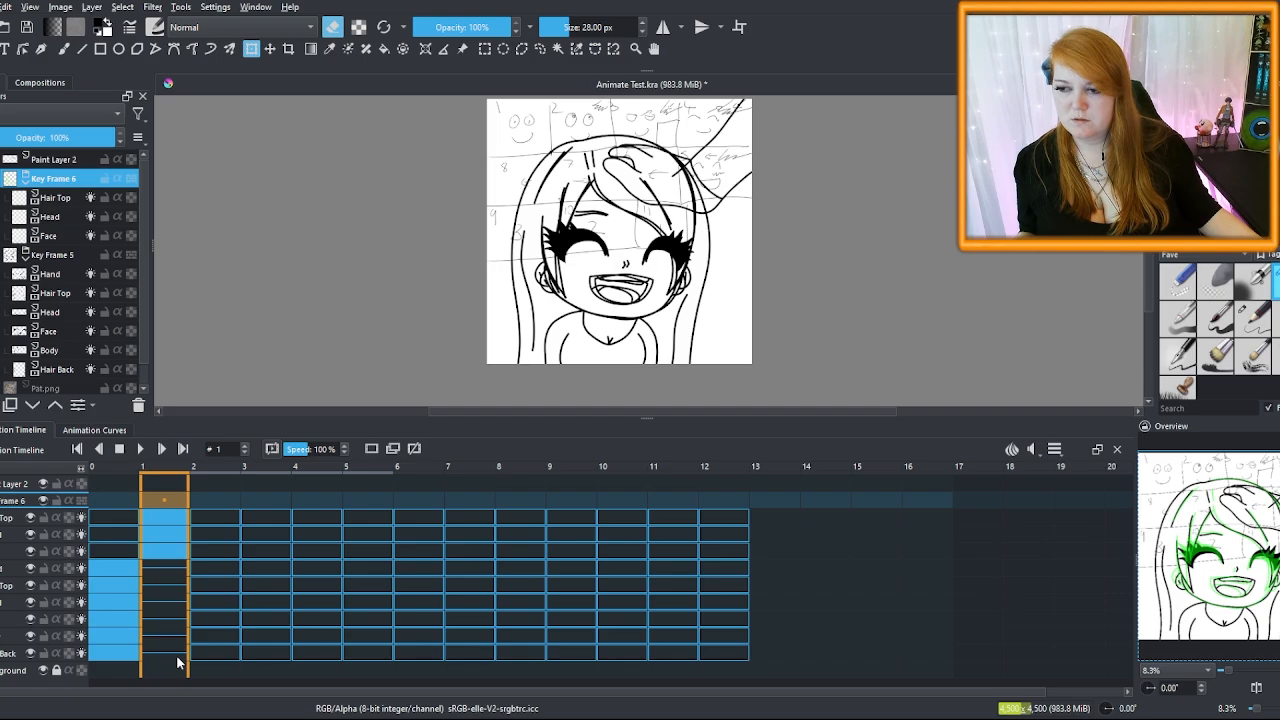
{"action": "key", "text": "ctrl+z"}
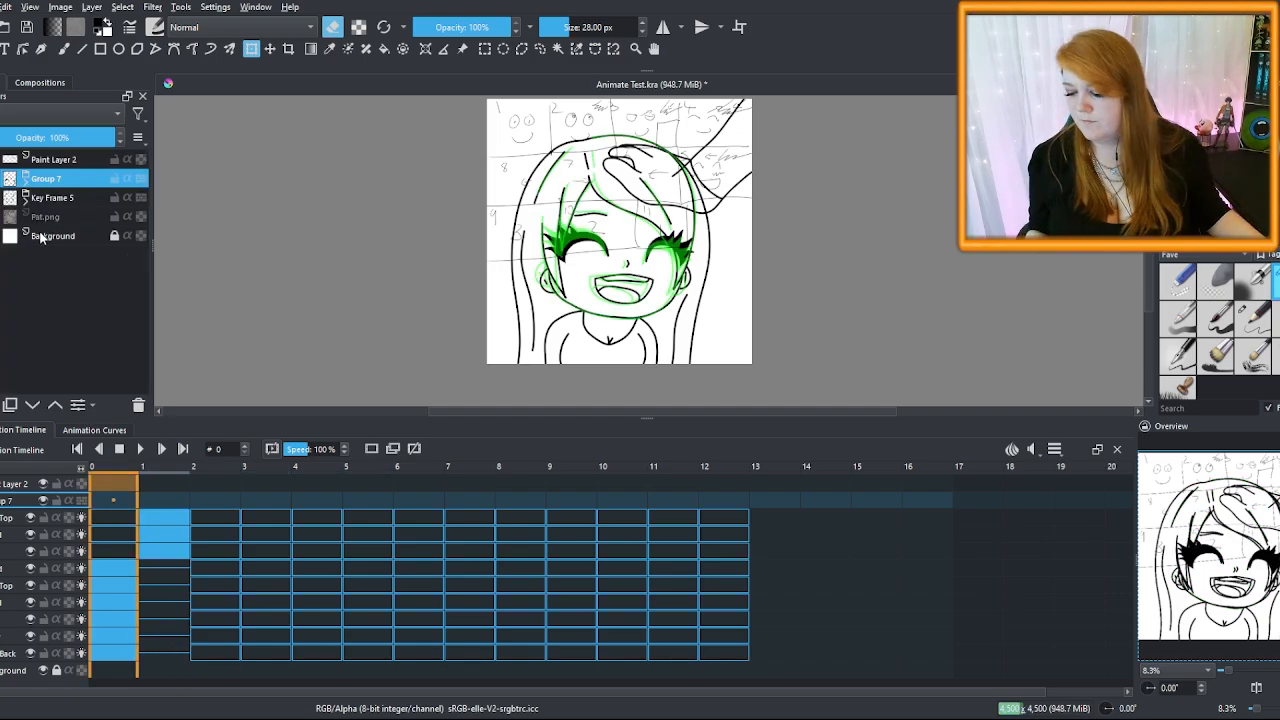
{"action": "key", "text": "ctrl+z"}
{"action": "key", "text": "ctrl+z"}
{"action": "key", "text": "ctrl+z"}
{"action": "key", "text": "ctrl+z"}
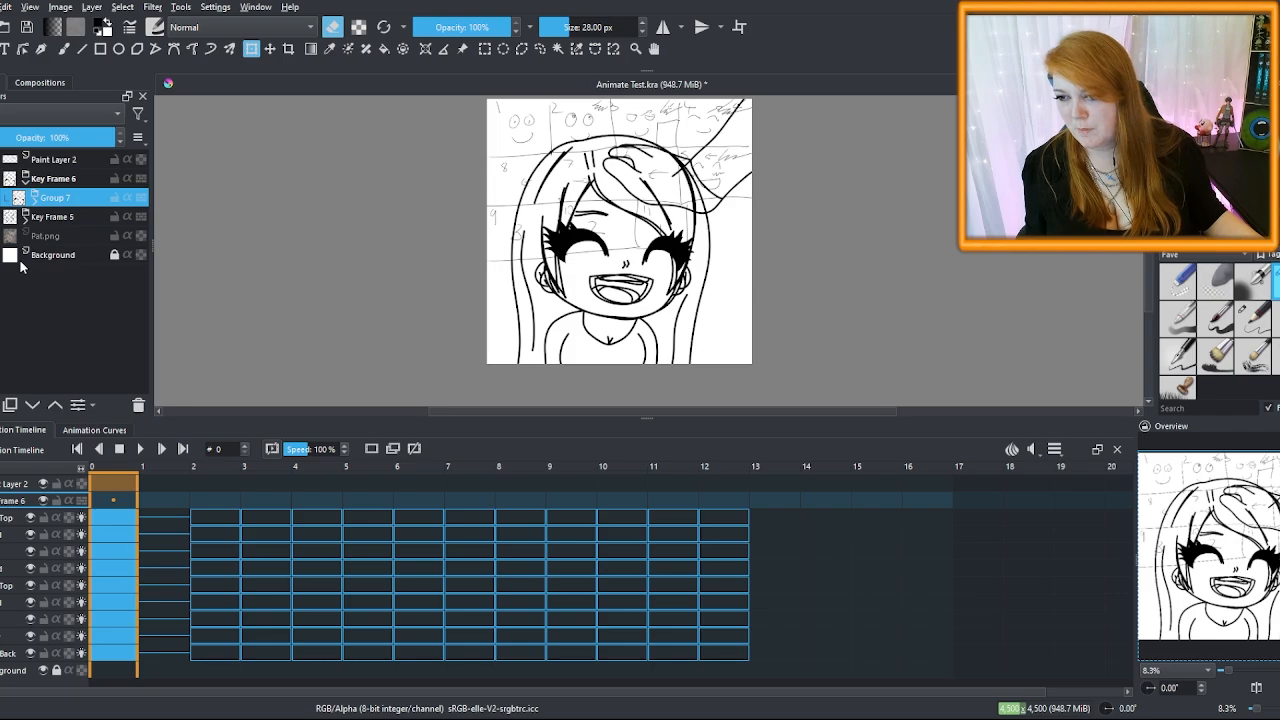
{"action": "key", "text": "ctrl+z"}
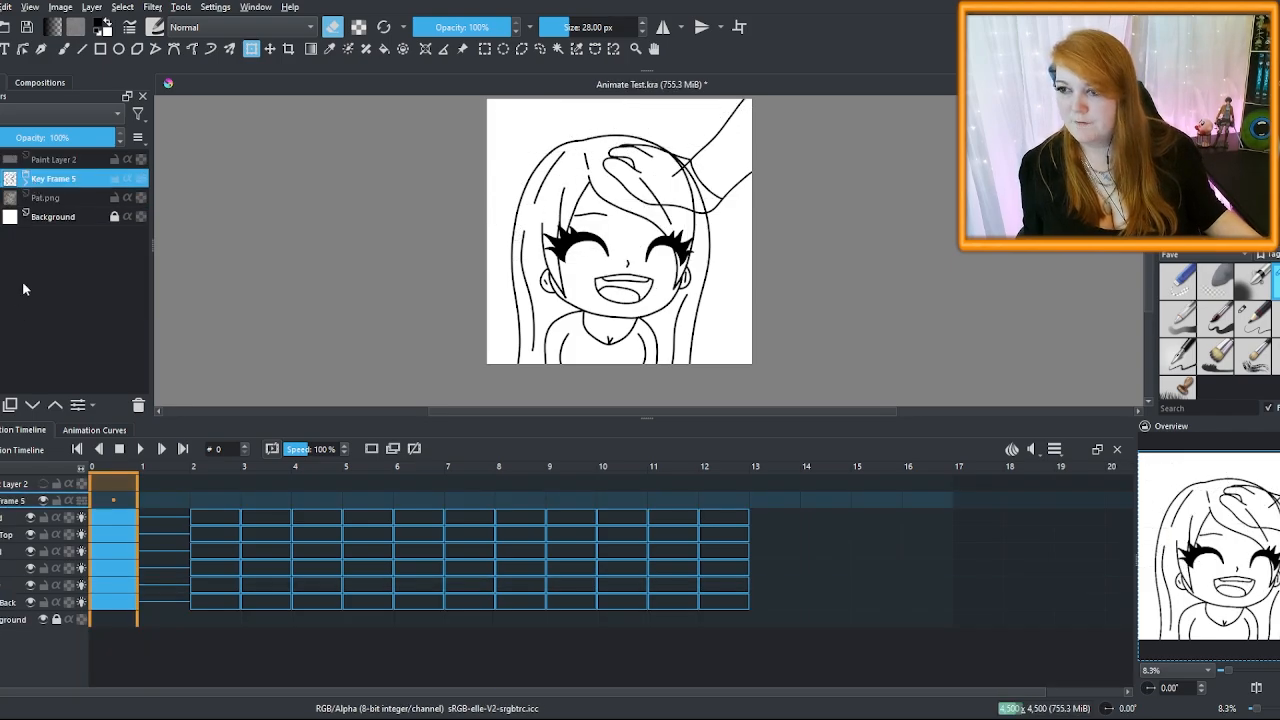
Duplicate the Head layer in Key Frame 5 and move the copy above Hand
{"action": "left_click", "coordinate": [27, 180]}
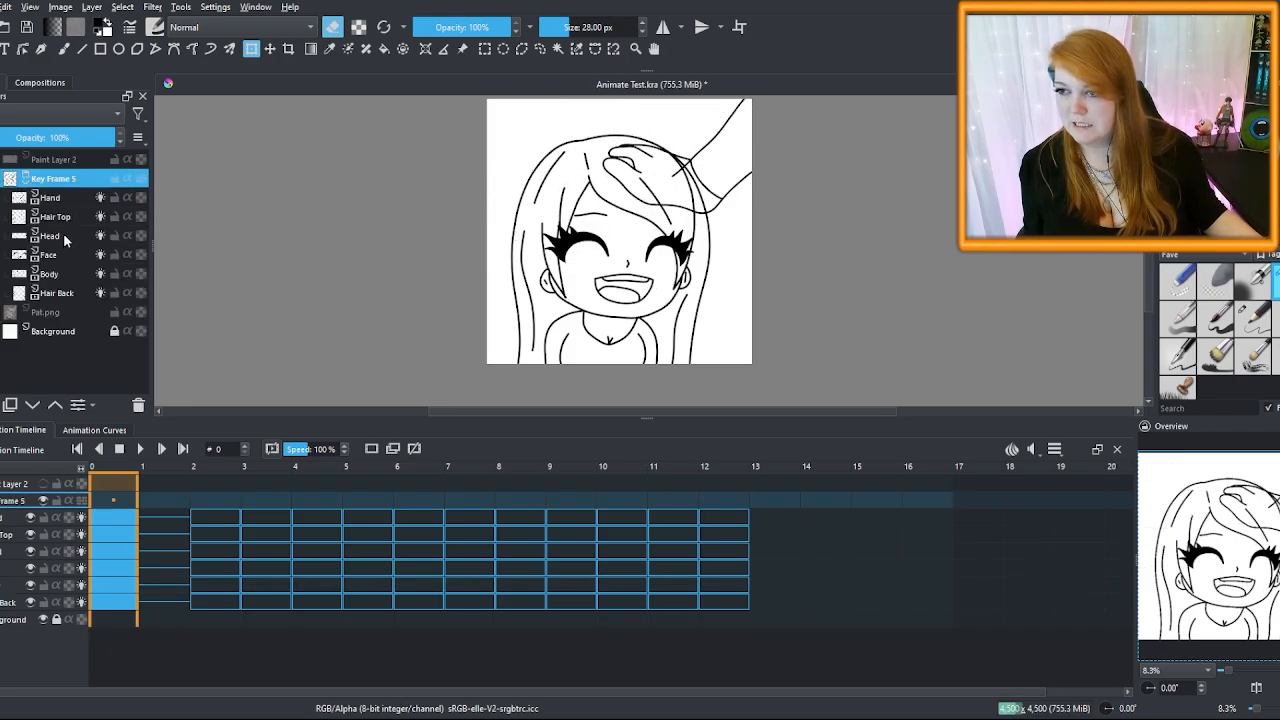
{"action": "left_click", "coordinate": [63, 235]}
{"action": "key", "text": "ctrl+j"}
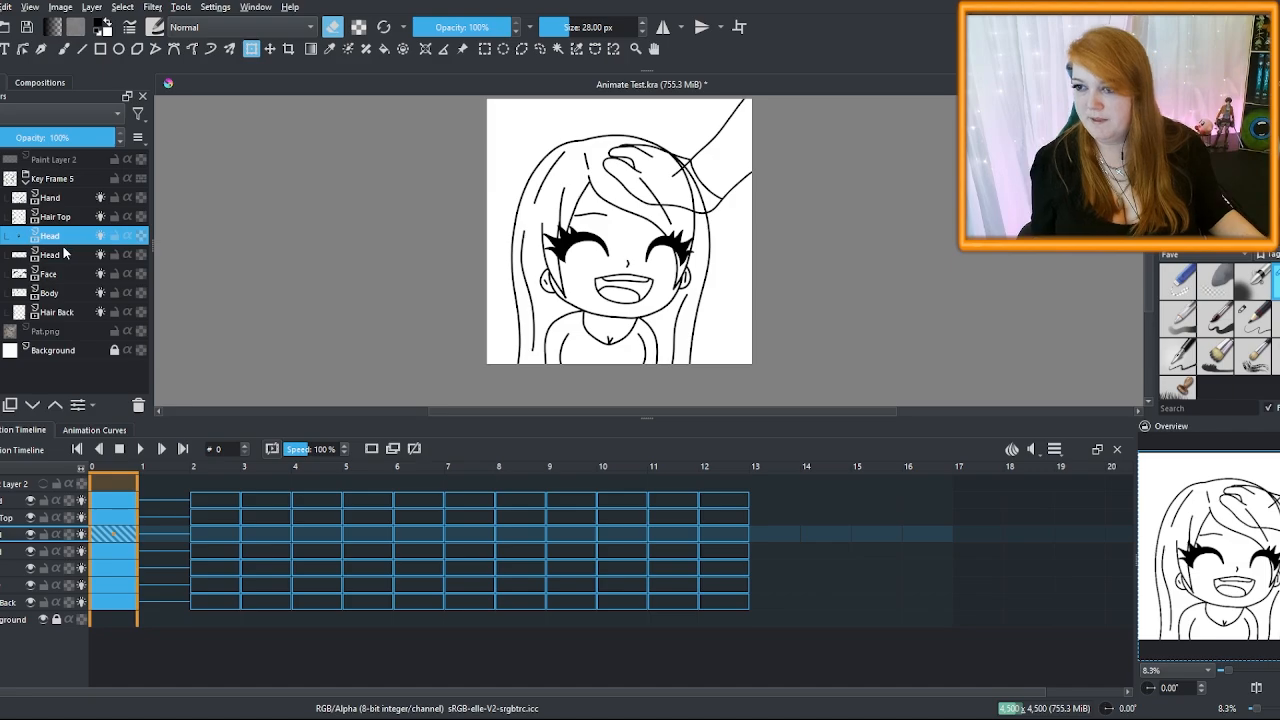
{"action": "left_click_drag", "start_coordinate": [61, 237], "coordinate": [69, 193]}
{"action": "left_click", "coordinate": [61, 235]}
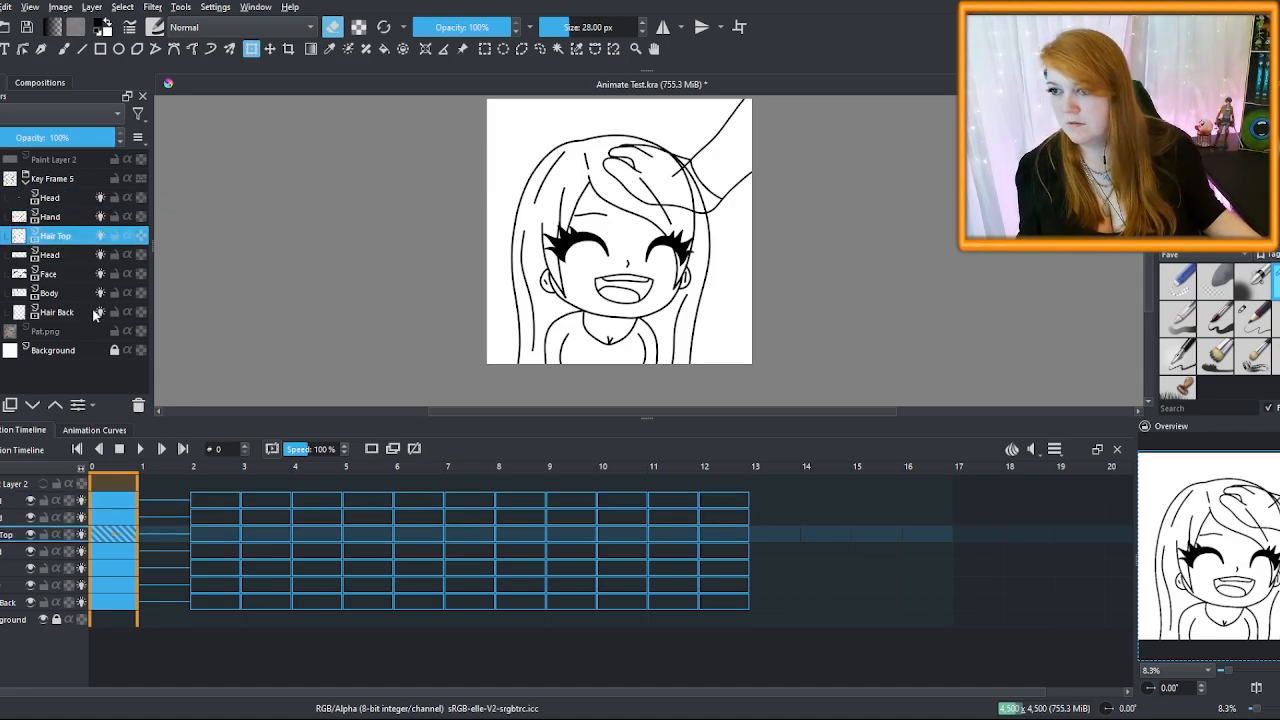
Duplicate the Face and Hair Top layers and move the copies above Hand
{"action": "left_click", "coordinate": [75, 254]}
{"action": "left_click", "coordinate": [63, 274]}
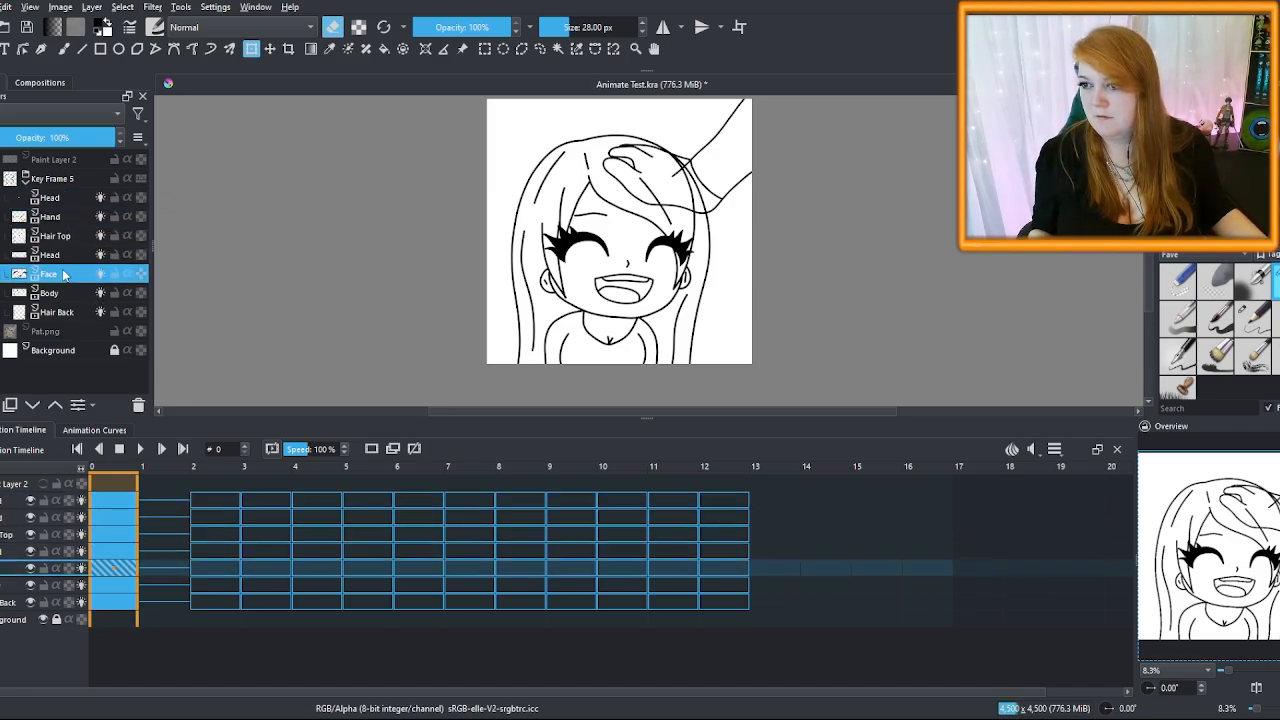
{"action": "key", "text": "ctrl+j"}
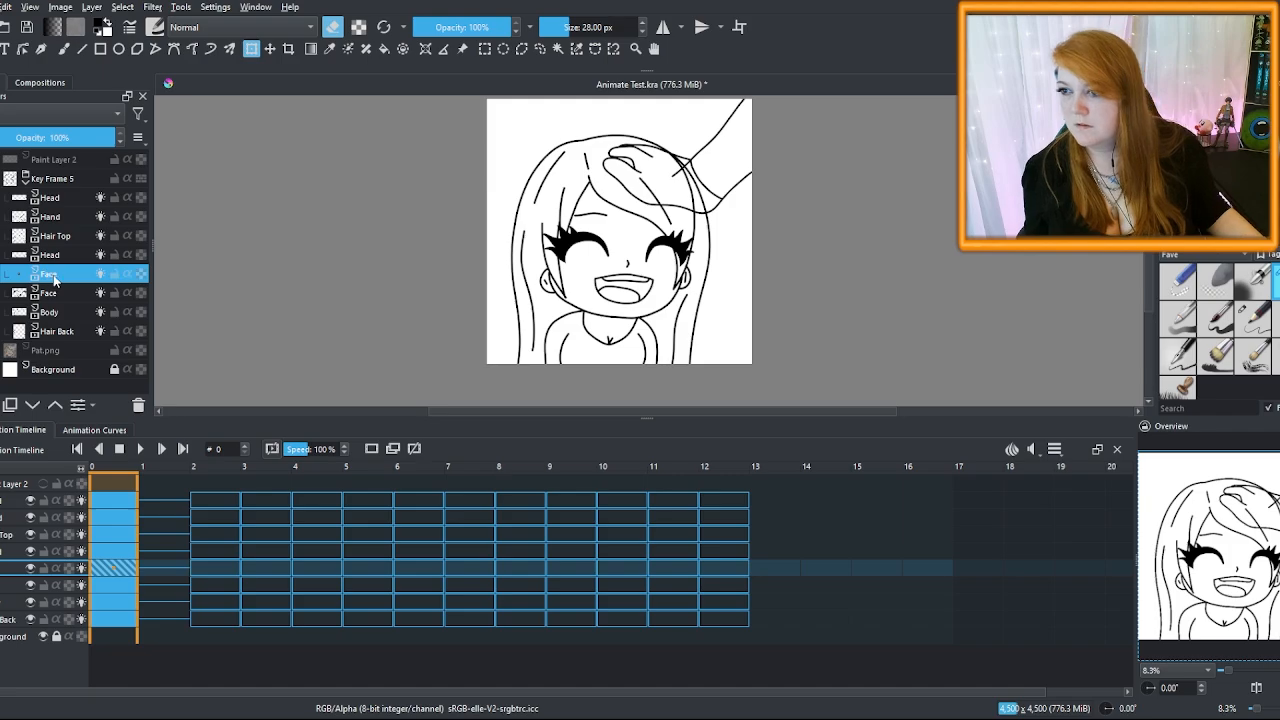
{"action": "left_click_drag", "start_coordinate": [65, 278], "coordinate": [87, 210]}
{"action": "left_click", "coordinate": [57, 255]}
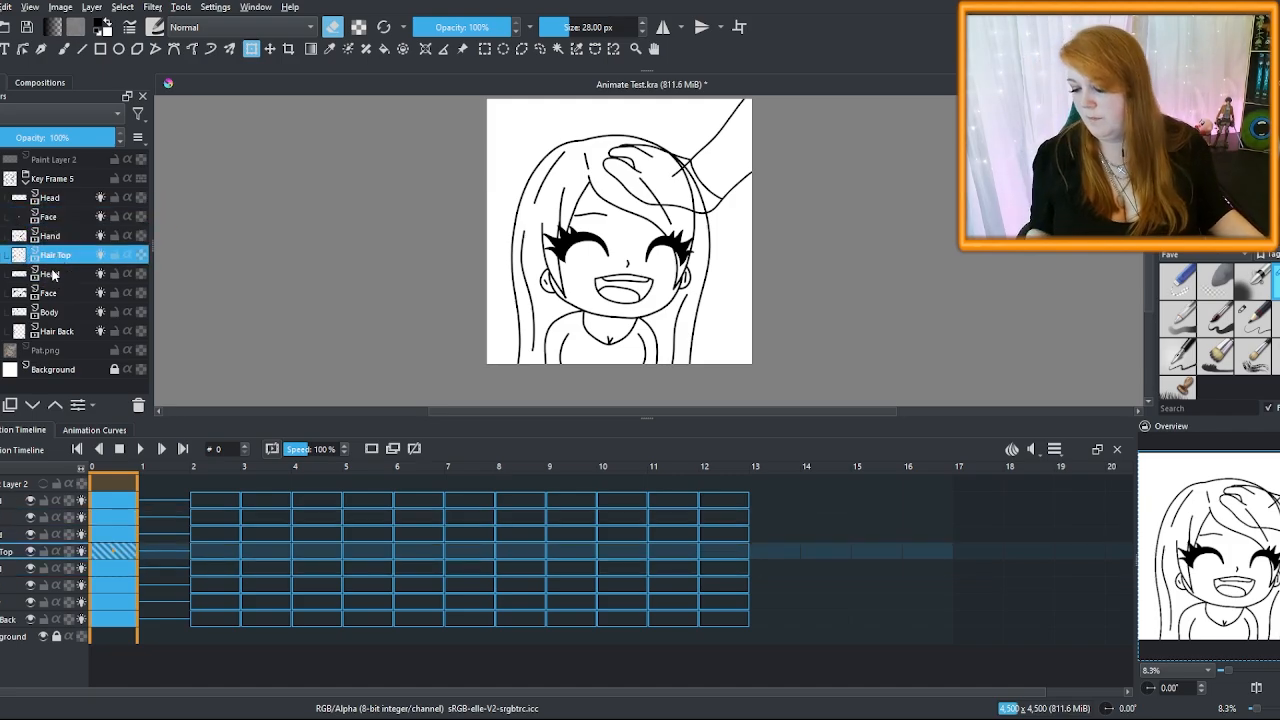
{"action": "key", "text": "ctrl+j"}
{"action": "left_click_drag", "start_coordinate": [74, 257], "coordinate": [91, 195]}
Add a keyframe at frame 1 on the top Hair Top row
{"action": "left_click", "coordinate": [113, 500]}
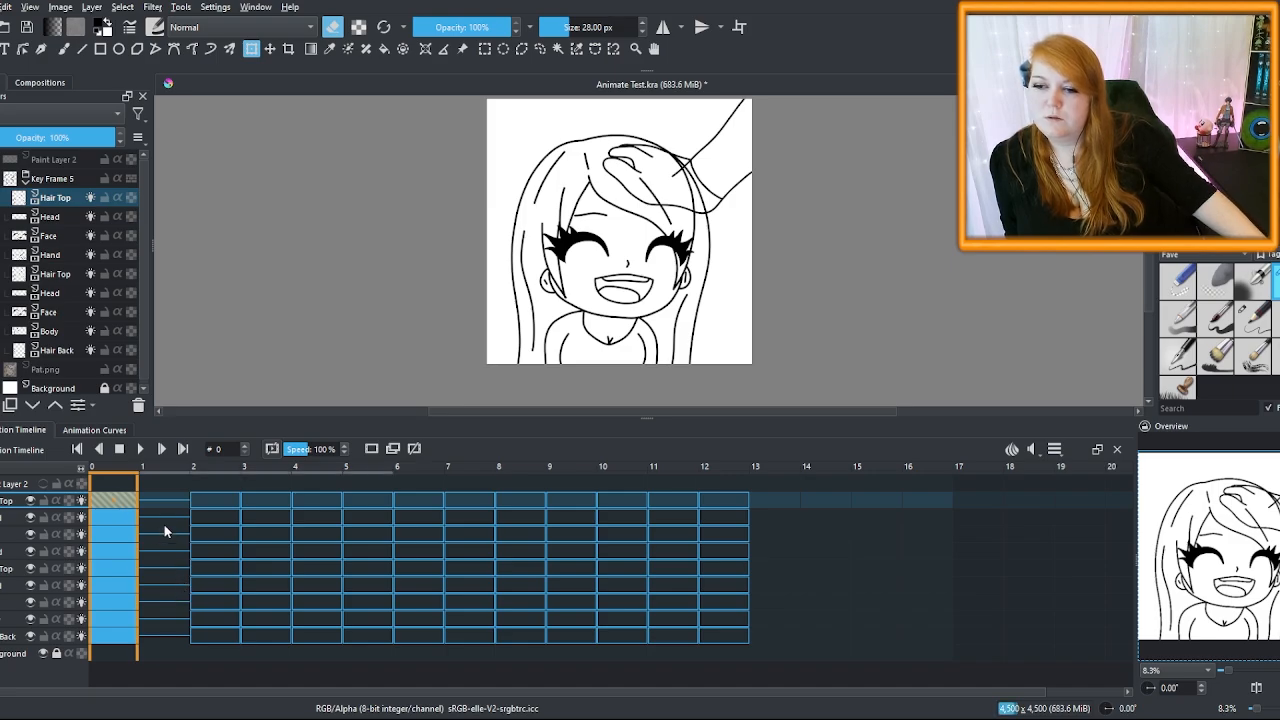
{"action": "left_click", "coordinate": [157, 503]}
{"action": "right_click", "coordinate": [157, 503]}
{"action": "left_click", "coordinate": [223, 553]}
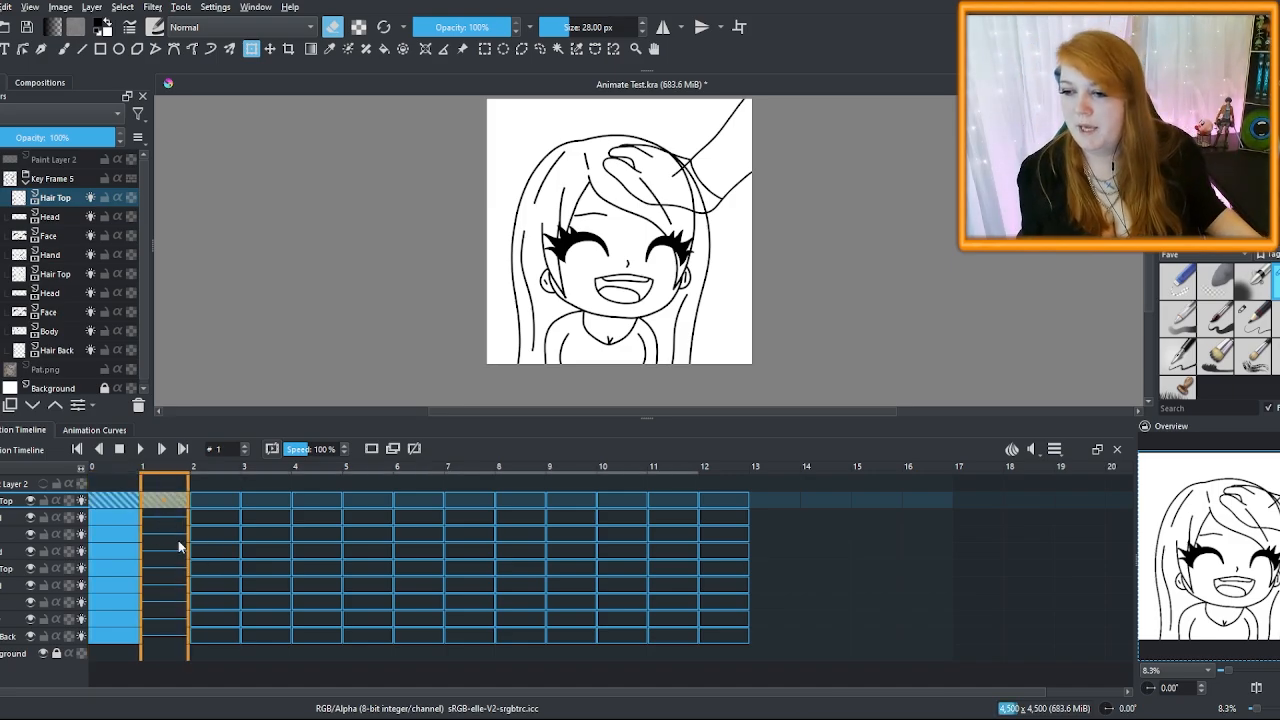
{"action": "left_click", "coordinate": [174, 487]}
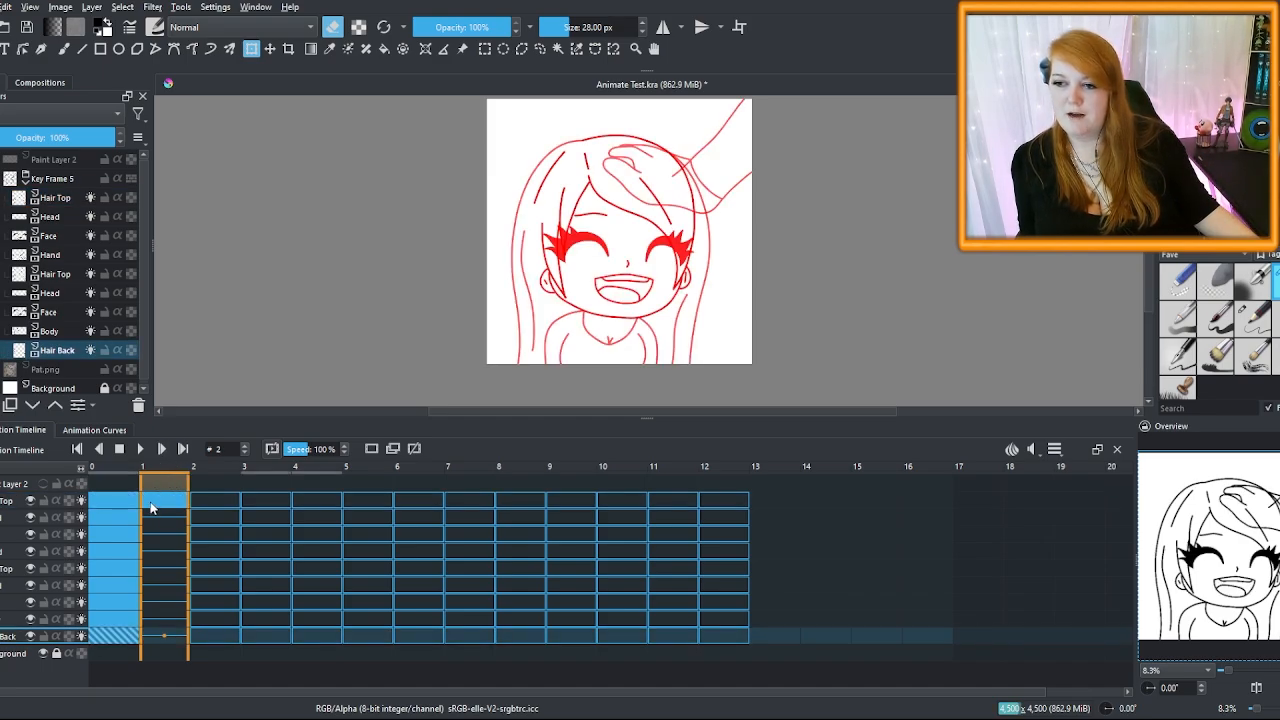
{"action": "left_click", "coordinate": [151, 506]}
{"action": "scroll", "coordinate": [643, 161], "scroll_direction": "up", "scroll_amount": 2}
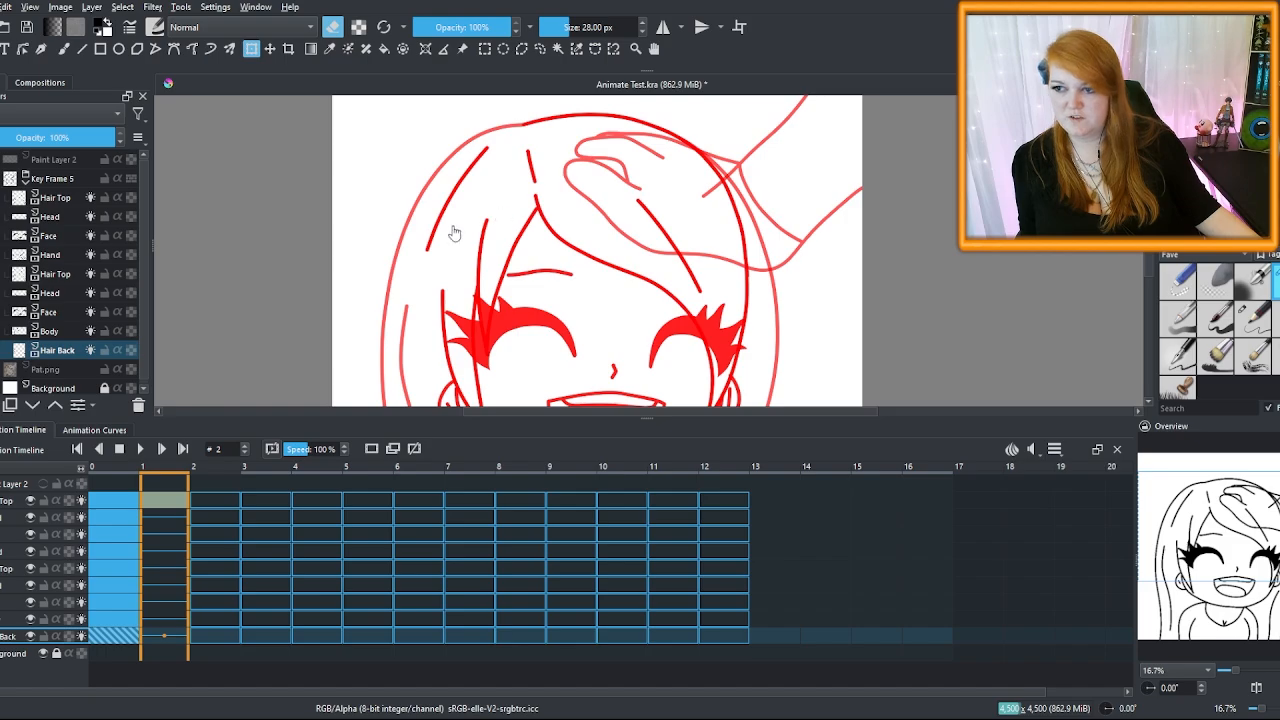
{"action": "scroll", "coordinate": [565, 150], "scroll_direction": "down", "scroll_amount": 2}
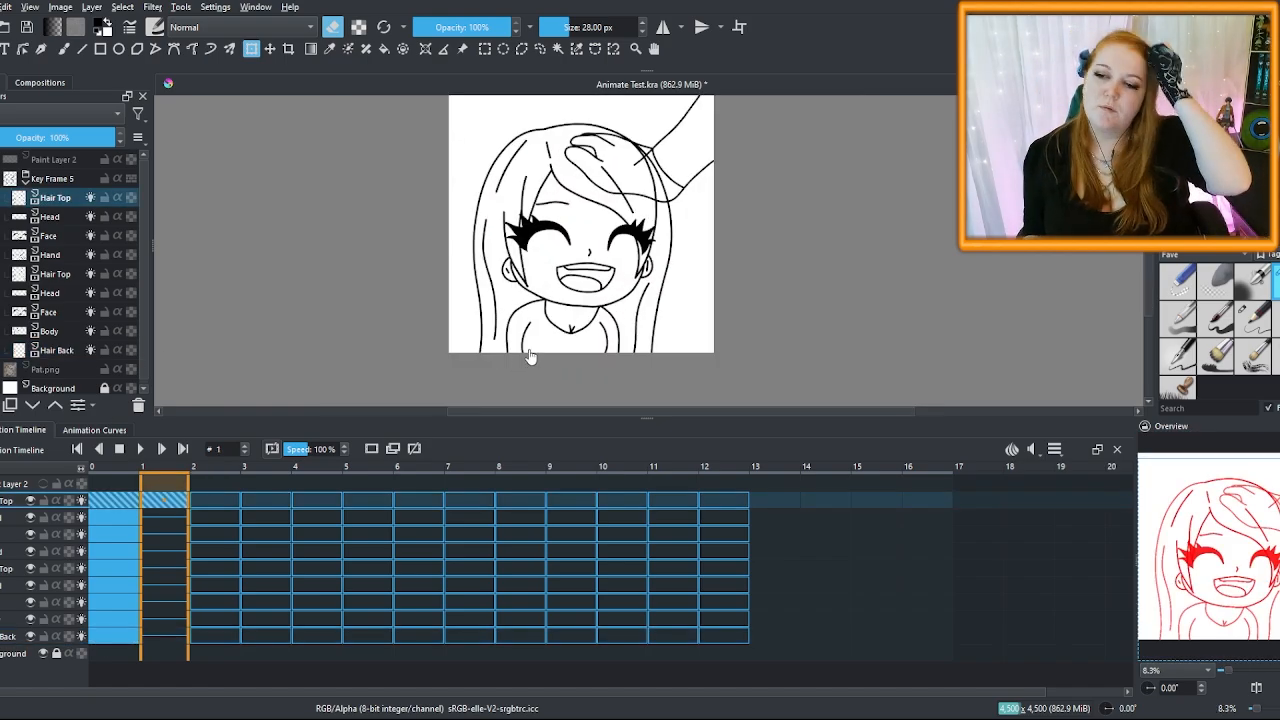
Step through frames 2, 1 and 0 to check the animation
{"action": "left_click", "coordinate": [213, 482]}
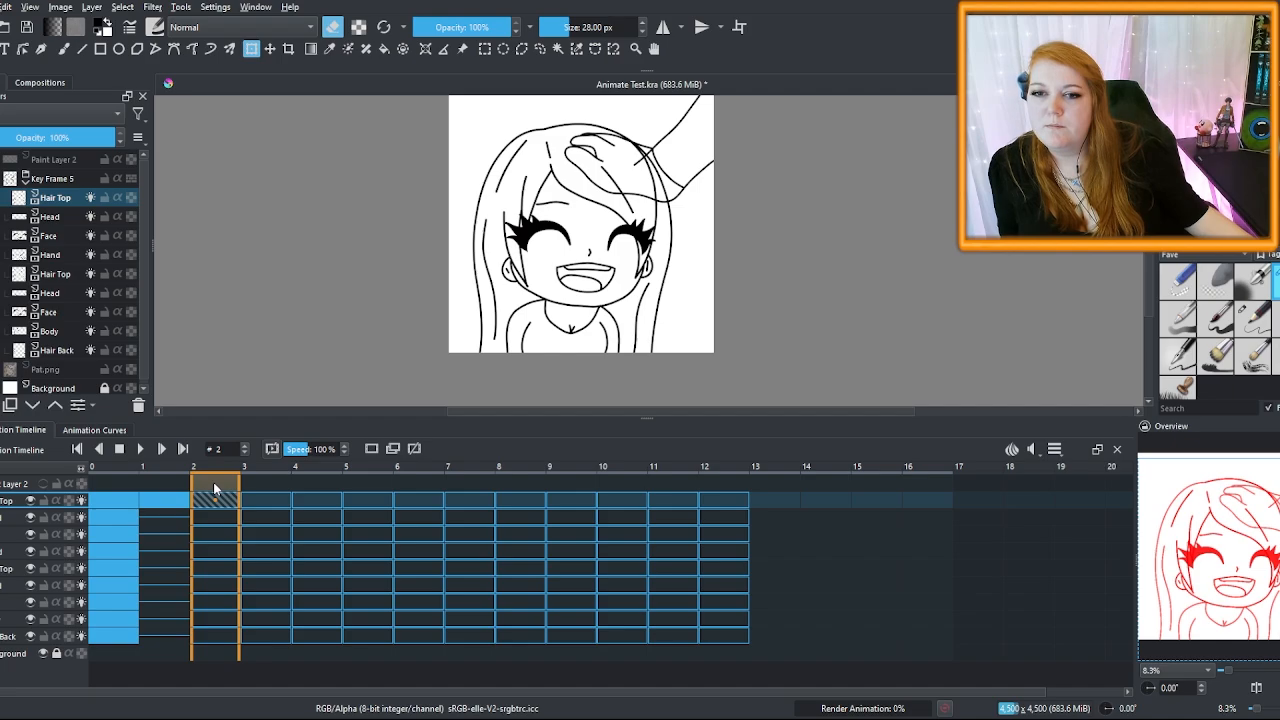
{"action": "left_click", "coordinate": [171, 486]}
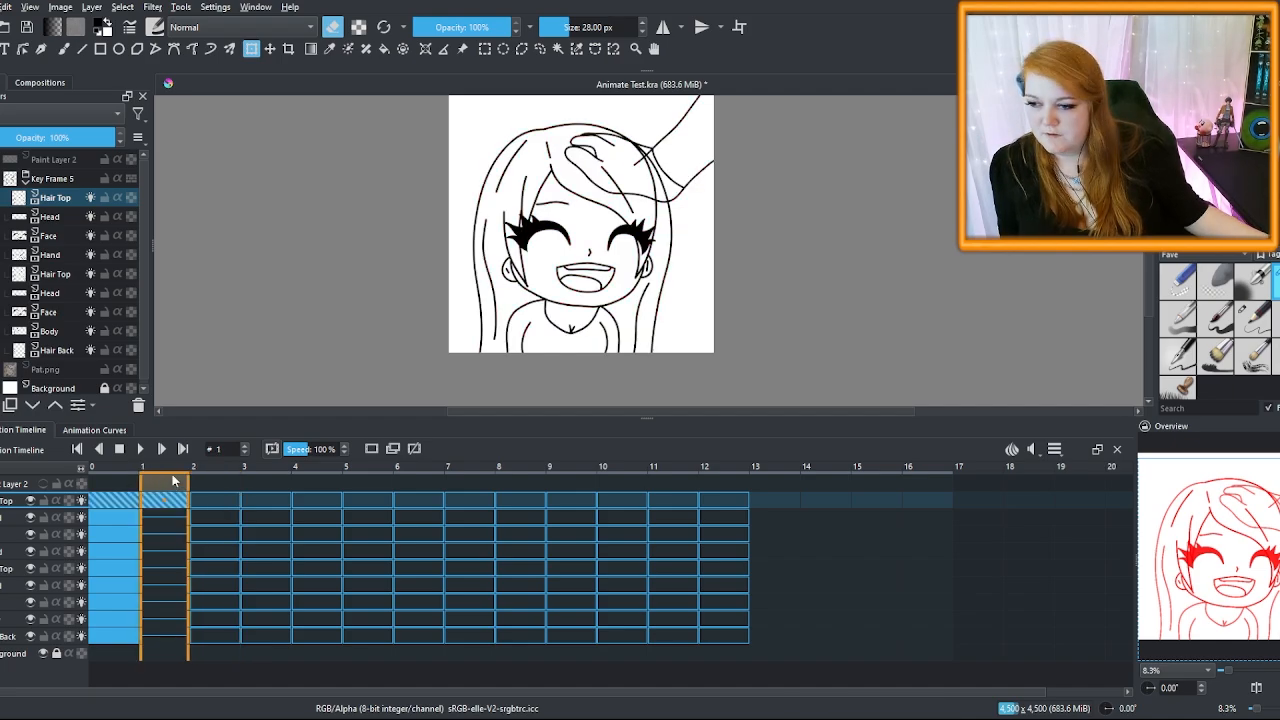
{"action": "left_click", "coordinate": [115, 651]}
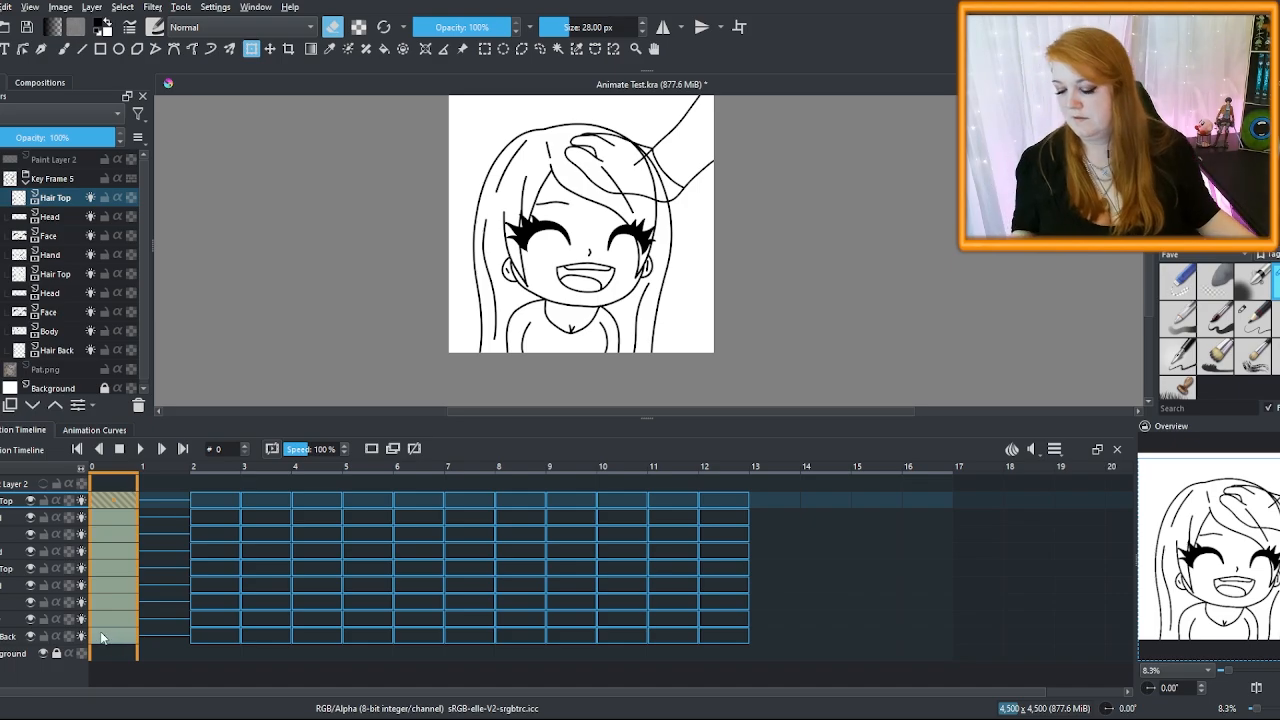
Undo the ungroup, scrub the frames back to 0, and save the document
{"action": "key", "text": "ctrl+z"}
{"action": "key", "text": "ctrl+z"}
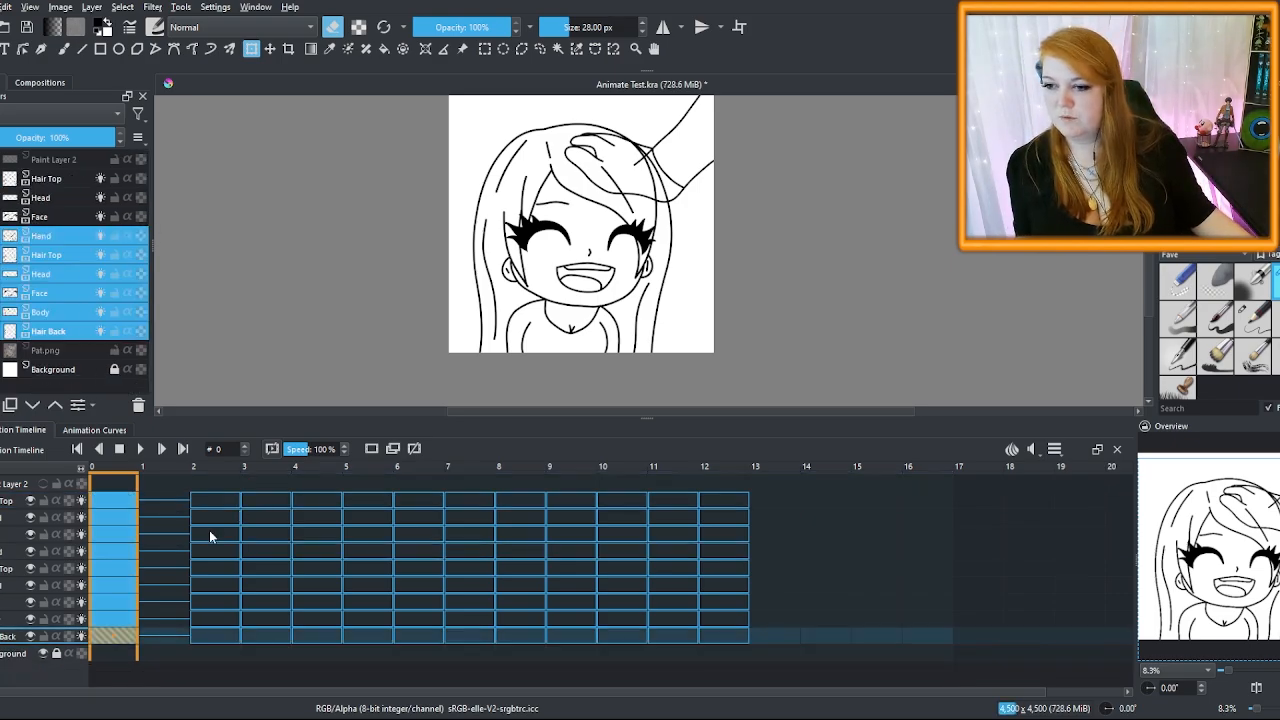
{"action": "left_click", "coordinate": [210, 532]}
{"action": "key", "text": "Right"}
{"action": "key", "text": "Right"}
{"action": "key", "text": "Right"}
{"action": "key", "text": "Right"}
{"action": "key", "text": "Left"}
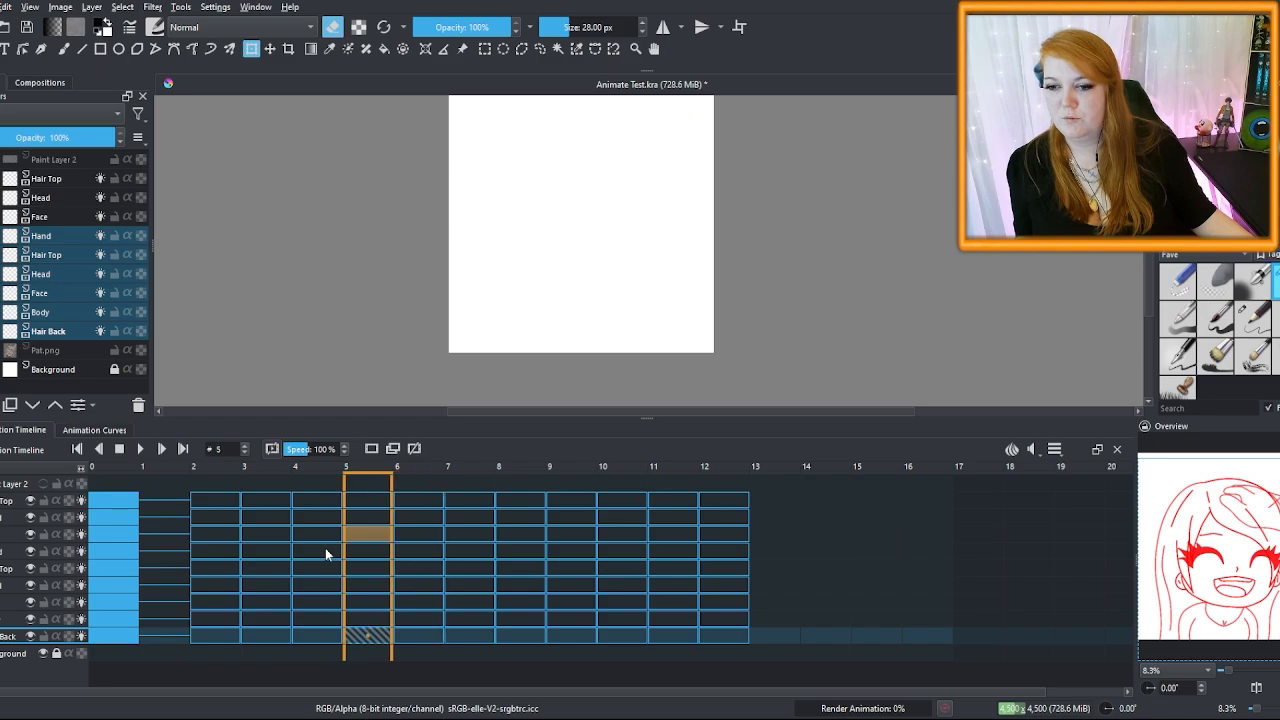
{"action": "left_click_drag", "start_coordinate": [325, 550], "coordinate": [154, 466]}
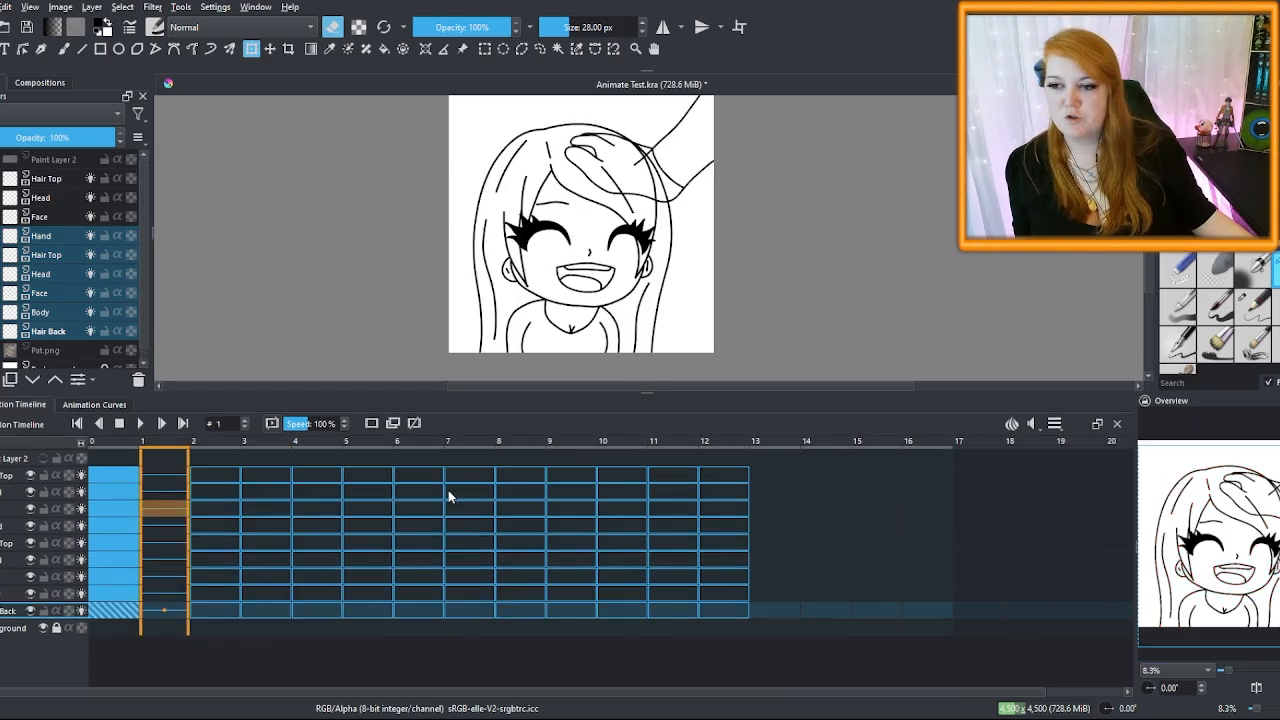
{"action": "key", "text": "Left"}
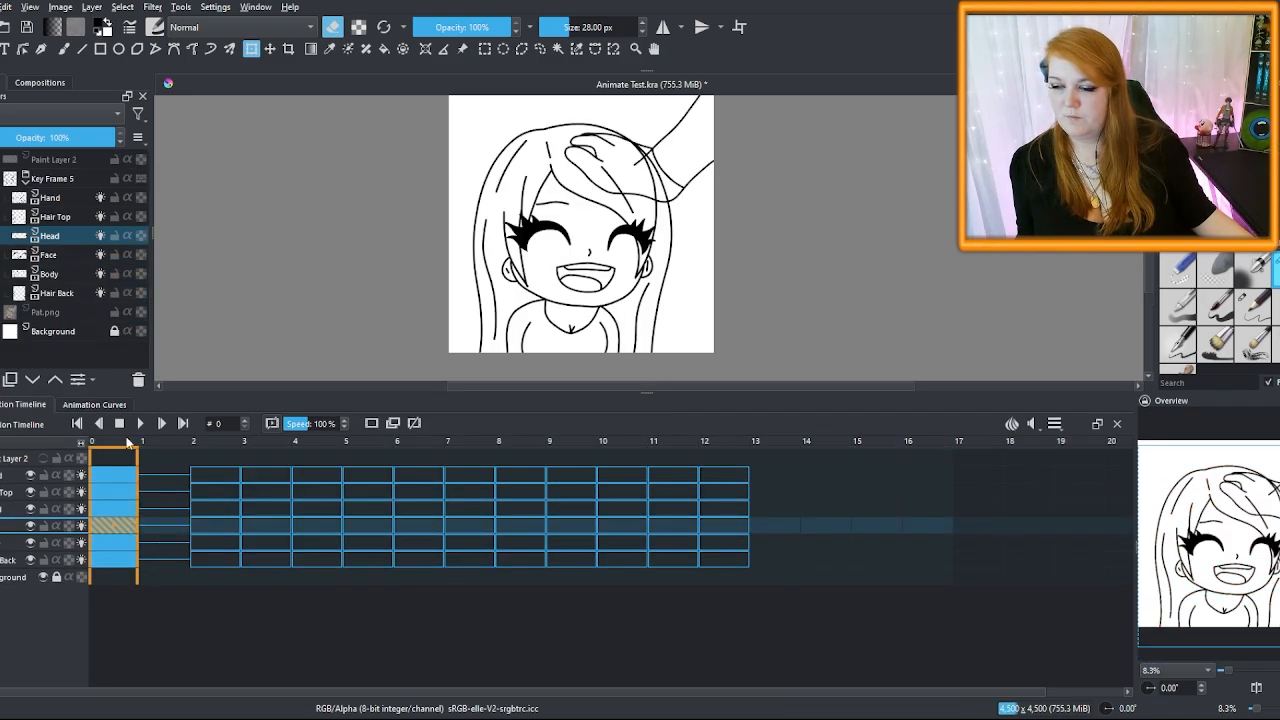
{"action": "left_click", "coordinate": [82, 176]}
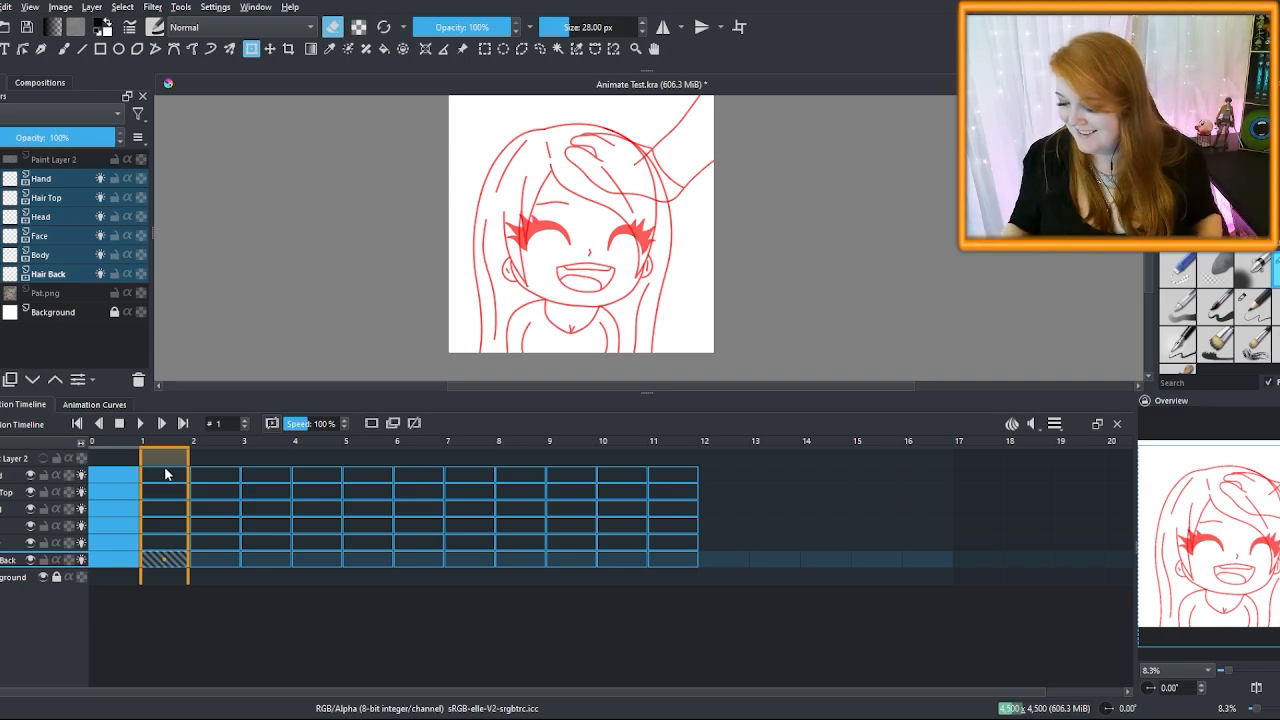
{"action": "key", "text": "ctrl+s"}
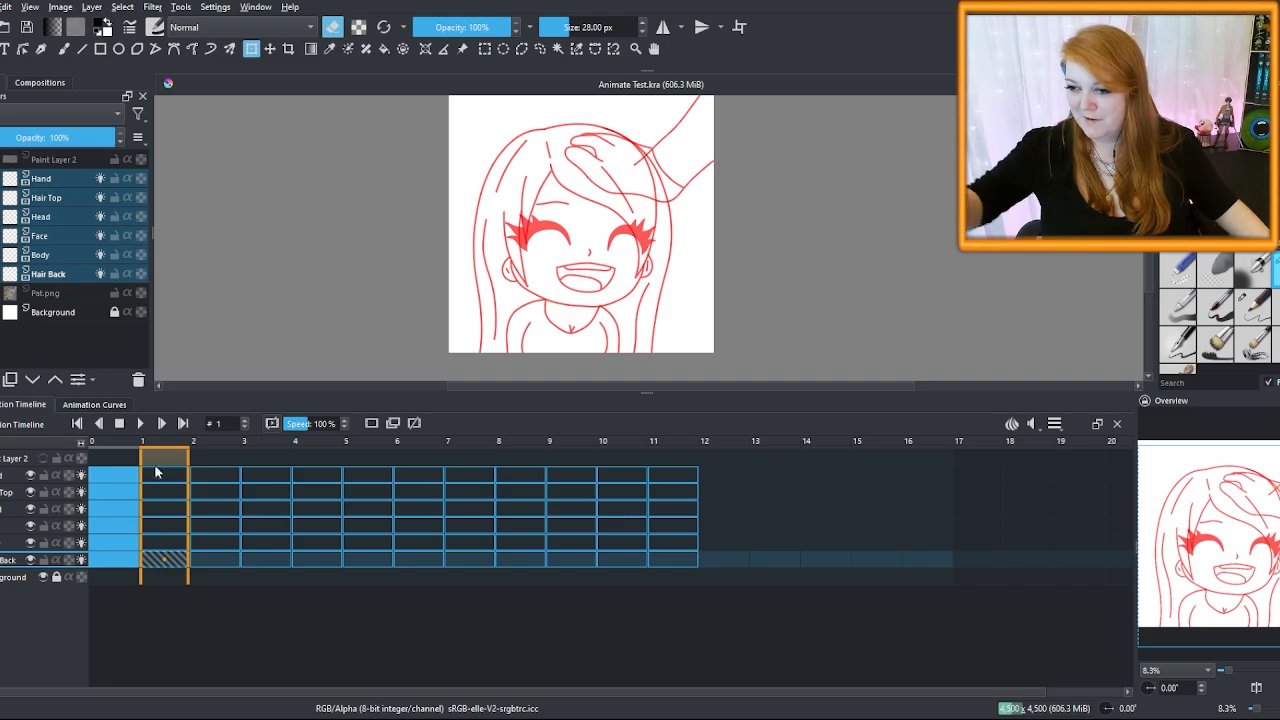
Duplicate the top Hair Top layer and move the copy above Hand
{"action": "left_click", "coordinate": [165, 491]}
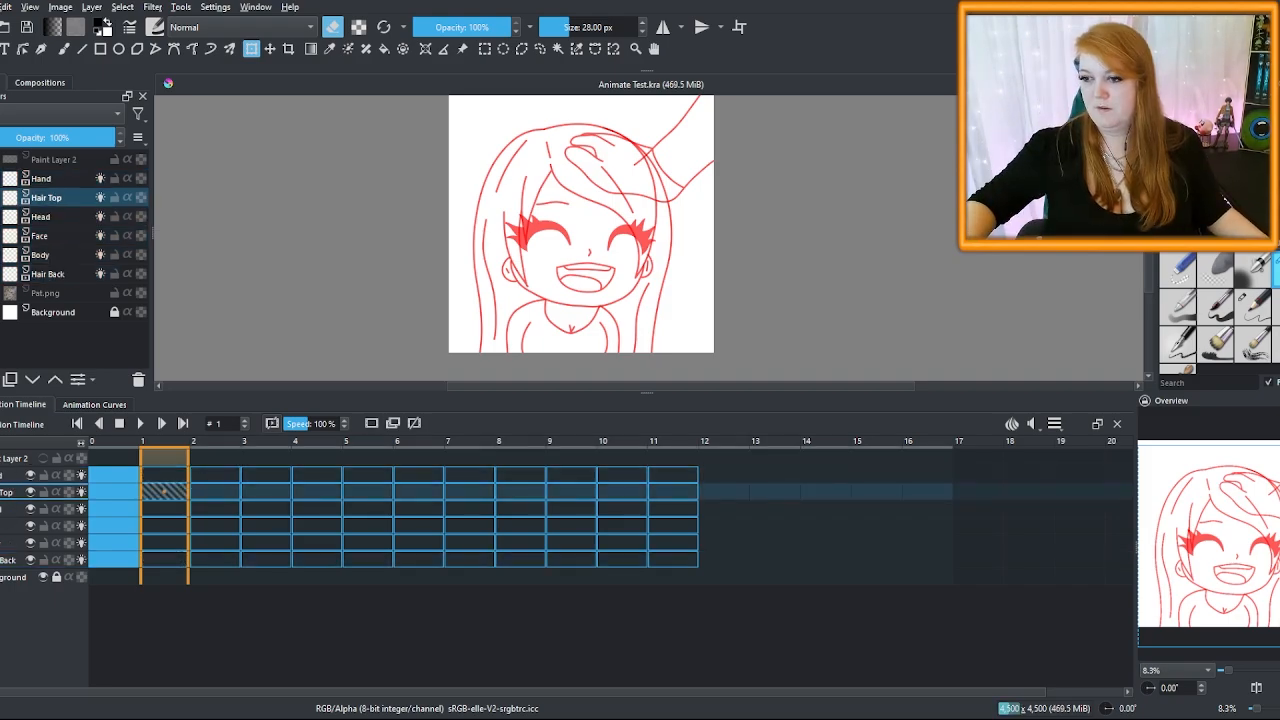
{"action": "key", "text": "ctrl+j"}
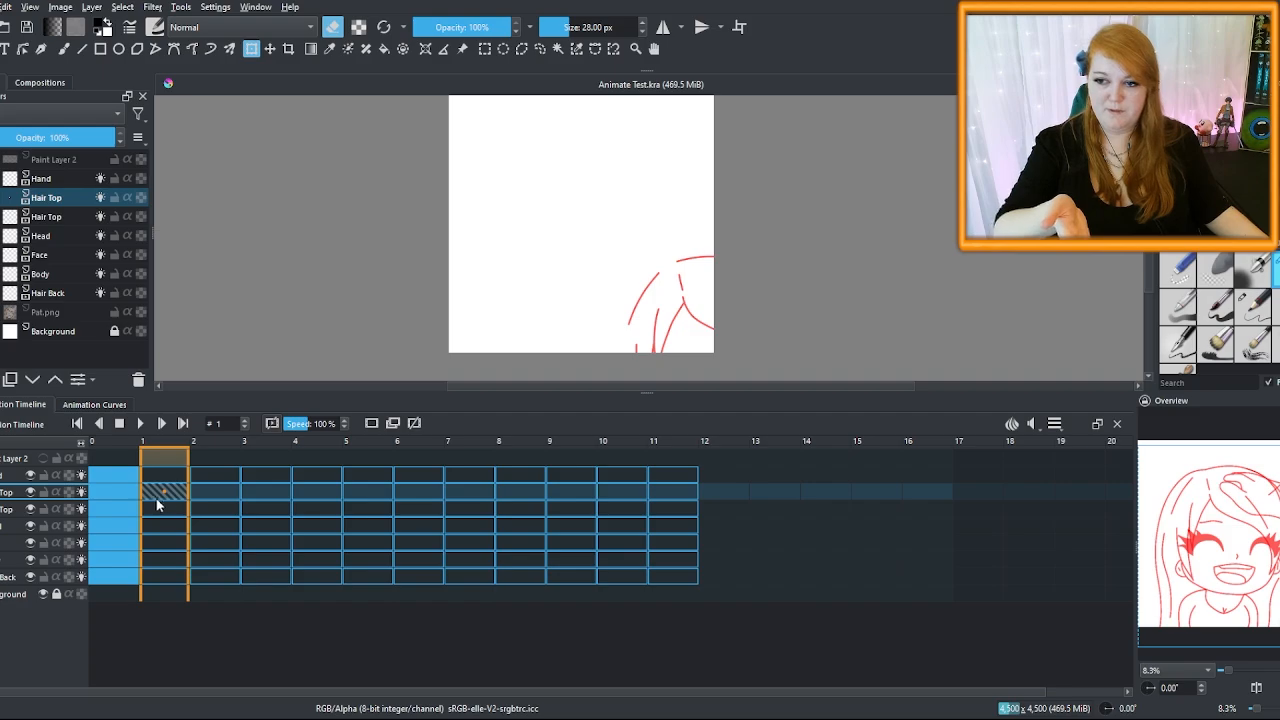
{"action": "left_click", "coordinate": [54, 202]}
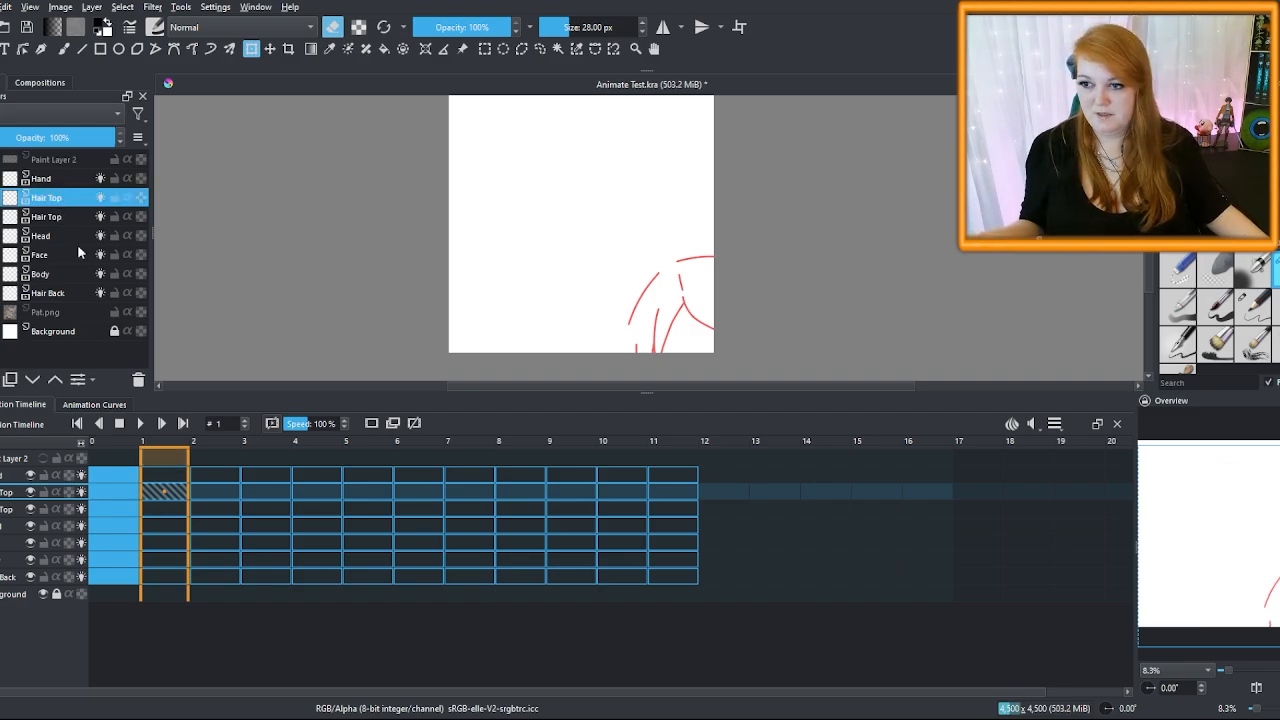
{"action": "scroll", "coordinate": [545, 150], "scroll_direction": "up", "scroll_amount": 4}
{"action": "scroll", "coordinate": [470, 188], "scroll_direction": "down", "scroll_amount": 2}
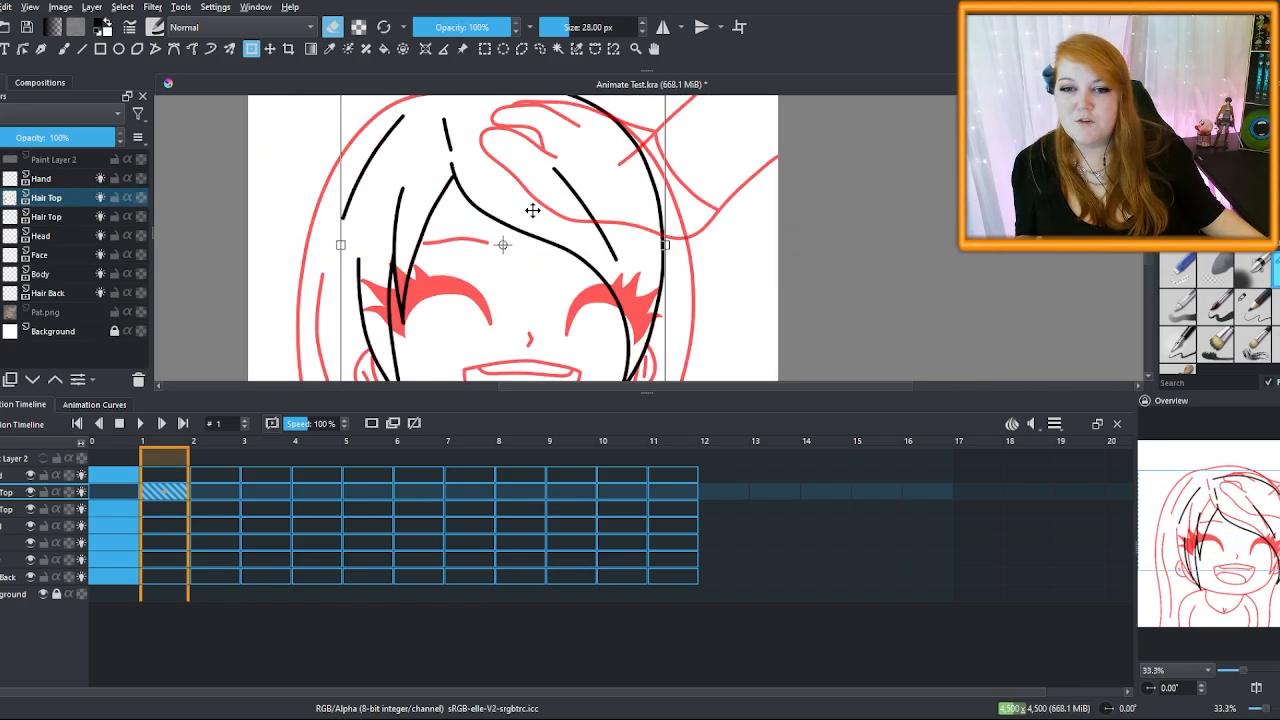
{"action": "scroll", "coordinate": [532, 210], "scroll_direction": "down", "scroll_amount": 4}
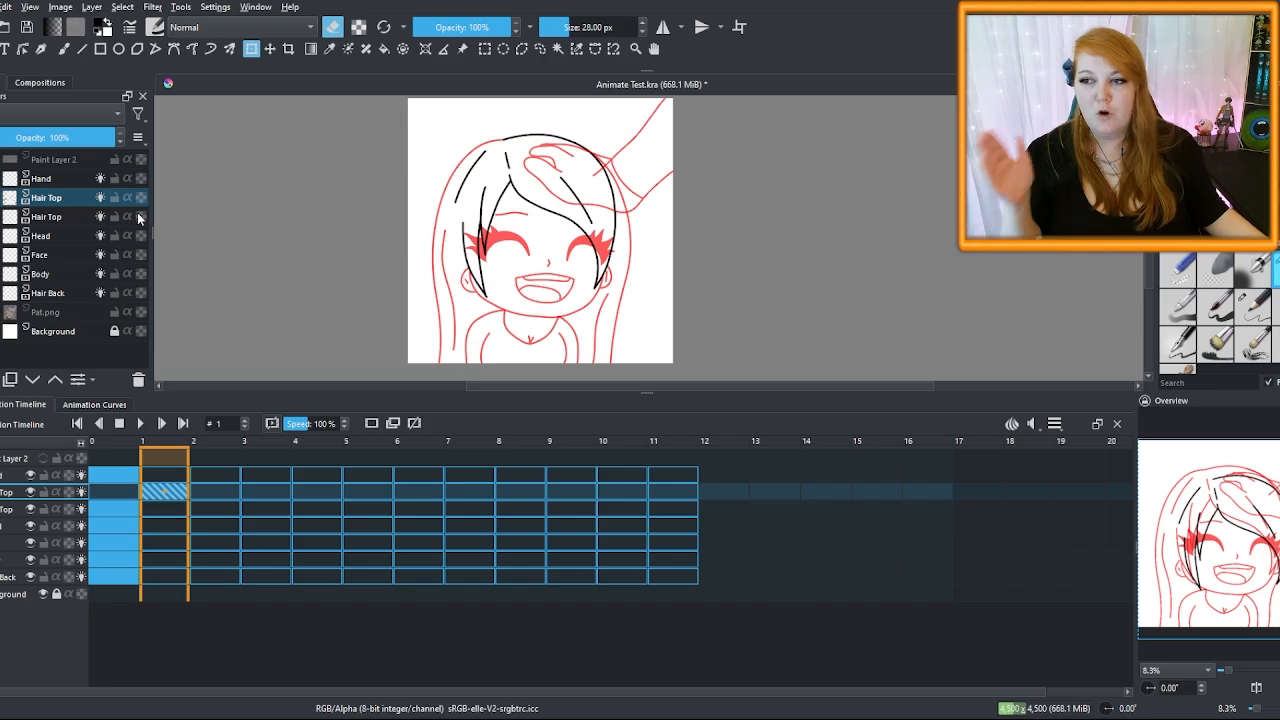
{"action": "left_click_drag", "start_coordinate": [64, 217], "coordinate": [74, 183]}
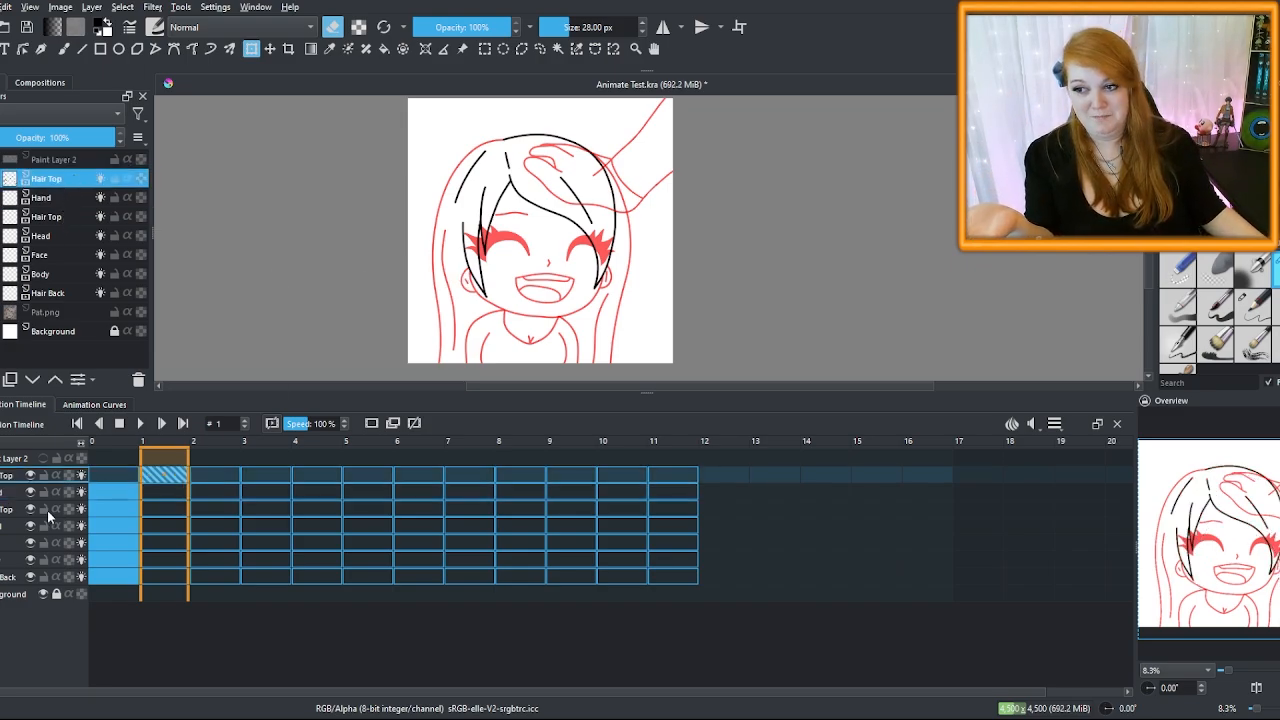
Move the Head copy back over the face with the Transform tool and apply
{"action": "left_click", "coordinate": [46, 200]}
{"action": "left_click", "coordinate": [54, 217]}
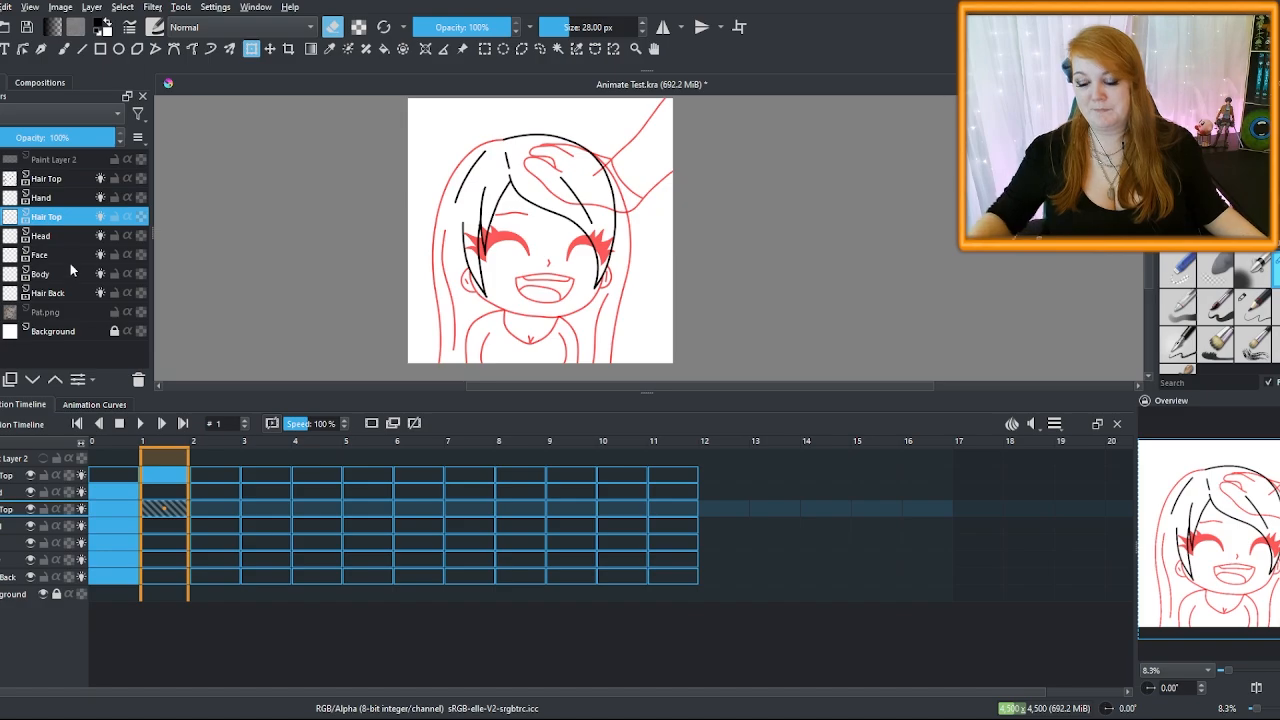
{"action": "left_click", "coordinate": [62, 238]}
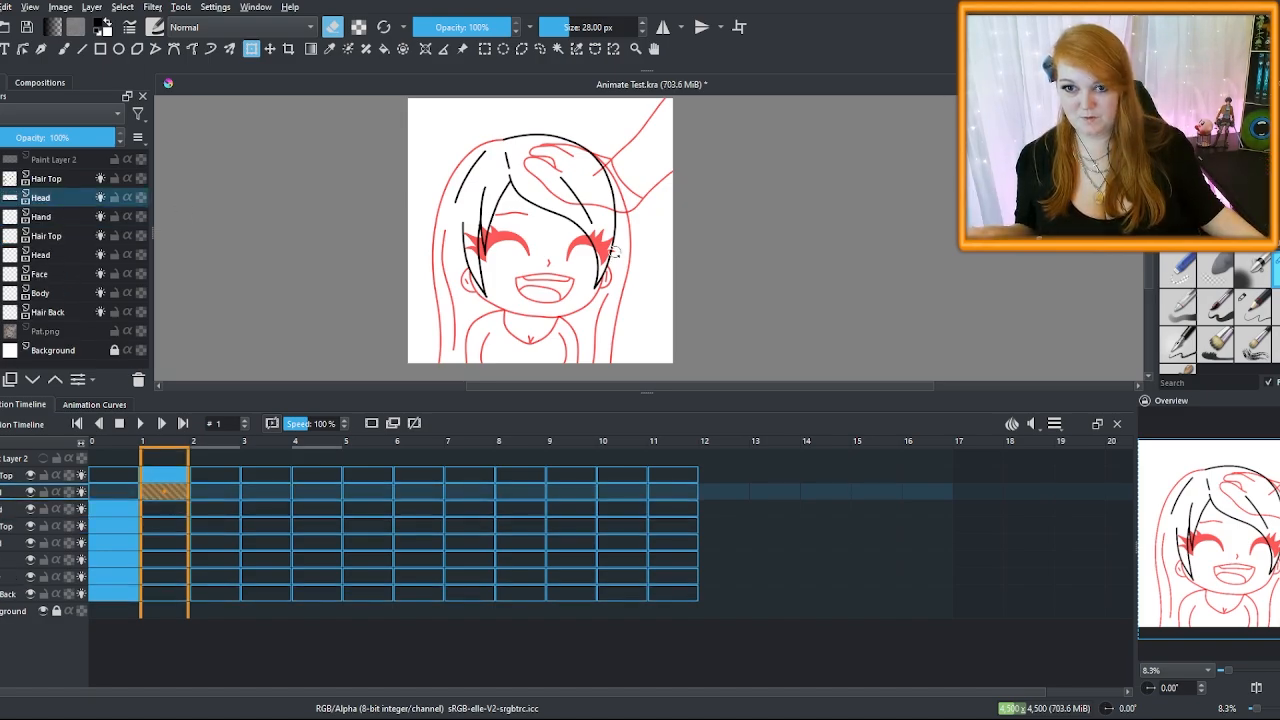
{"action": "scroll", "coordinate": [631, 259], "scroll_direction": "down", "scroll_amount": 3}
{"action": "scroll", "coordinate": [654, 326], "scroll_direction": "up", "scroll_amount": 2}
{"action": "left_click_drag", "start_coordinate": [666, 314], "coordinate": [565, 210]}
{"action": "scroll", "coordinate": [550, 205], "scroll_direction": "up", "scroll_amount": 5}
{"action": "key", "text": "Return"}
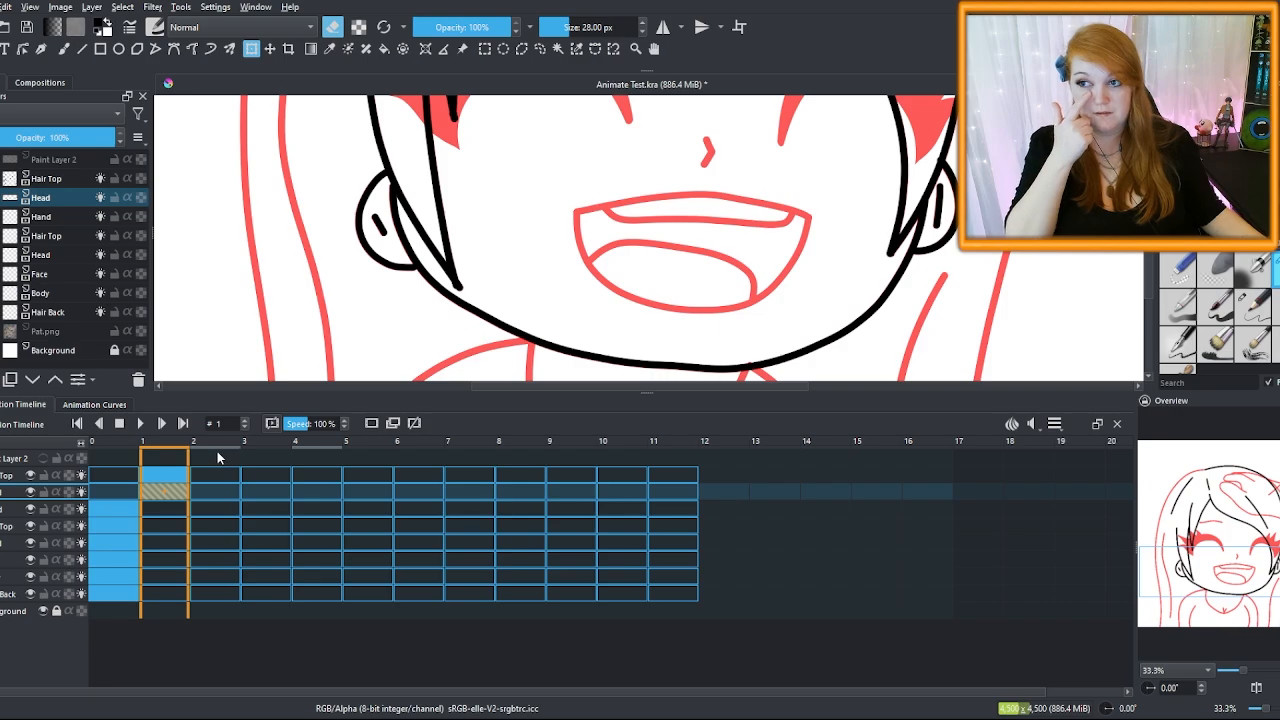
Return to frame 0 and make the Face layer active
{"action": "left_click", "coordinate": [105, 465]}
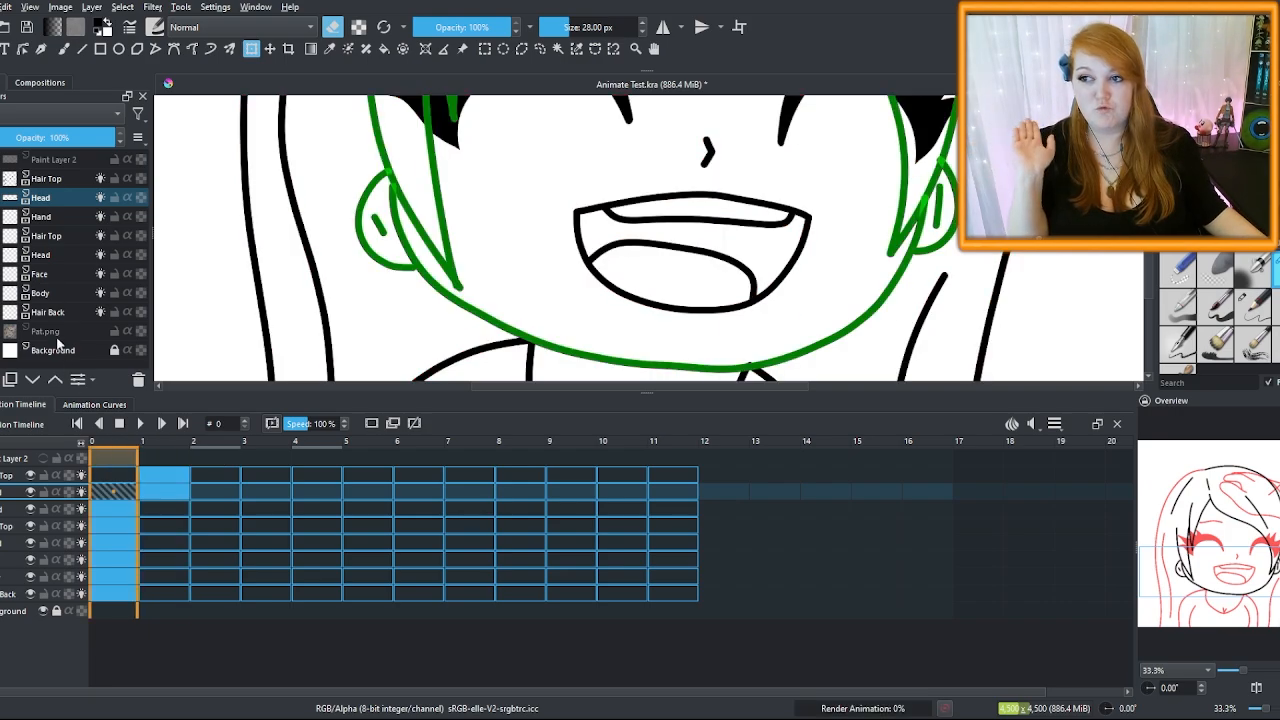
{"action": "left_click", "coordinate": [53, 274]}
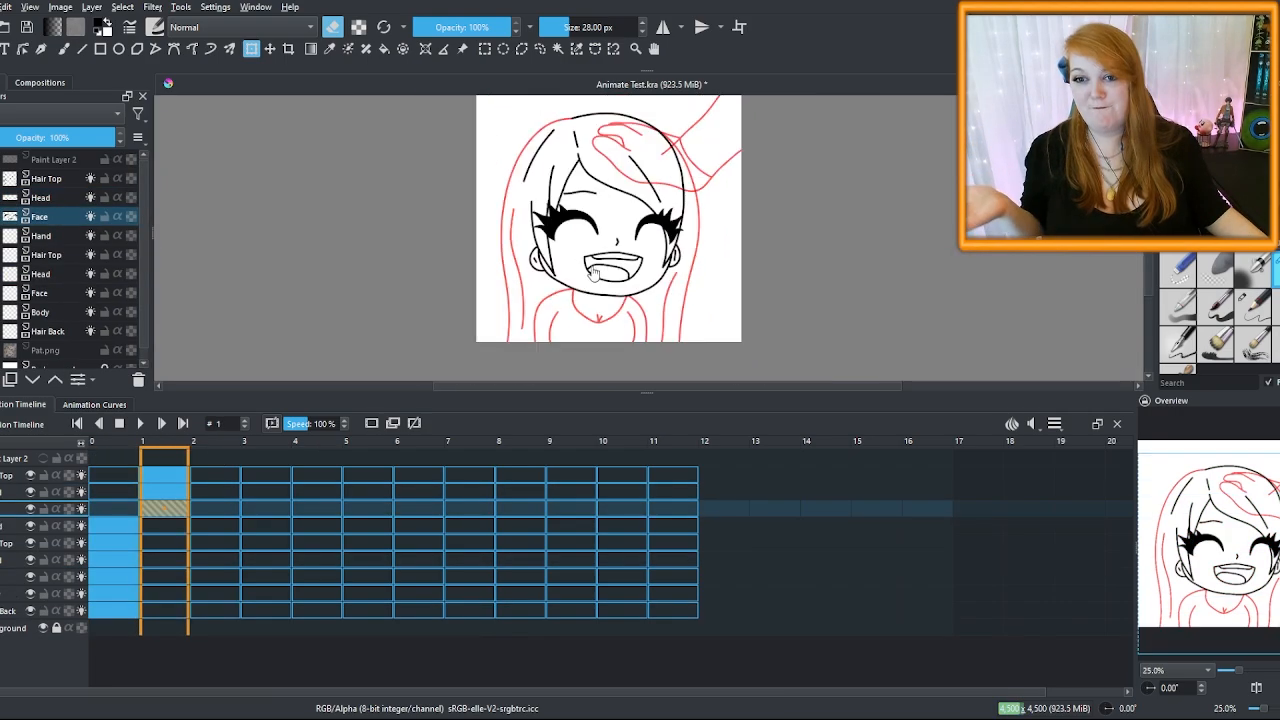
{"action": "scroll", "coordinate": [595, 270], "scroll_direction": "down", "scroll_amount": 1}
{"action": "scroll", "coordinate": [600, 290], "scroll_direction": "up", "scroll_amount": 1}
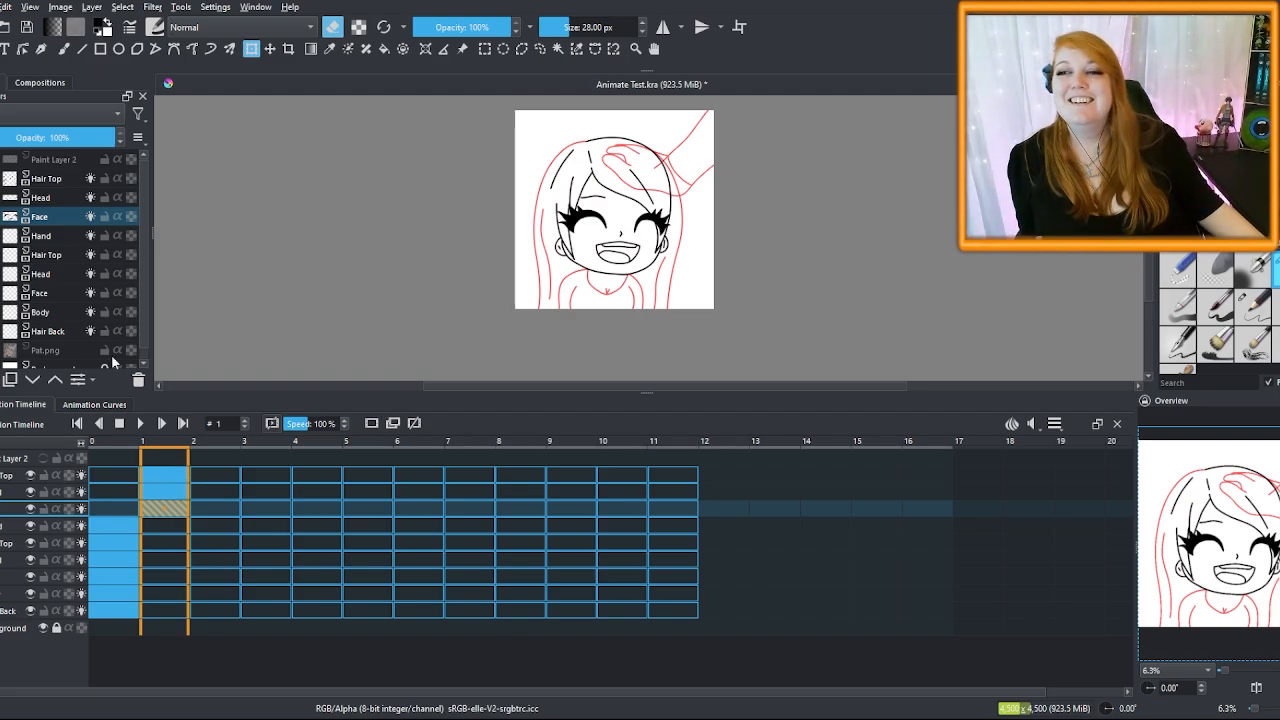
Group the copied Hair Top, Head and Face layers and tilt the group at frame 1
{"action": "left_click", "coordinate": [58, 176], "text": "shift"}
{"action": "key", "text": "ctrl+g"}
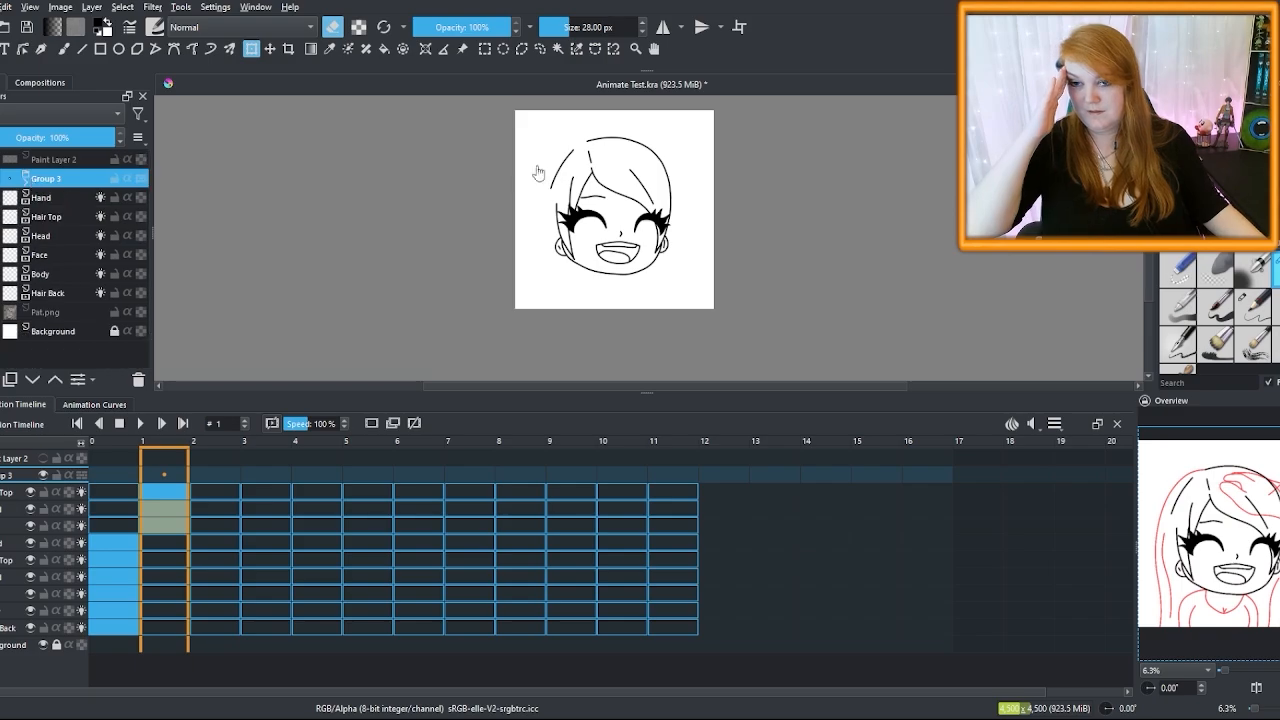
{"action": "left_click", "coordinate": [176, 476]}
{"action": "scroll", "coordinate": [635, 210], "scroll_direction": "up", "scroll_amount": 2}
{"action": "left_click", "coordinate": [640, 214]}
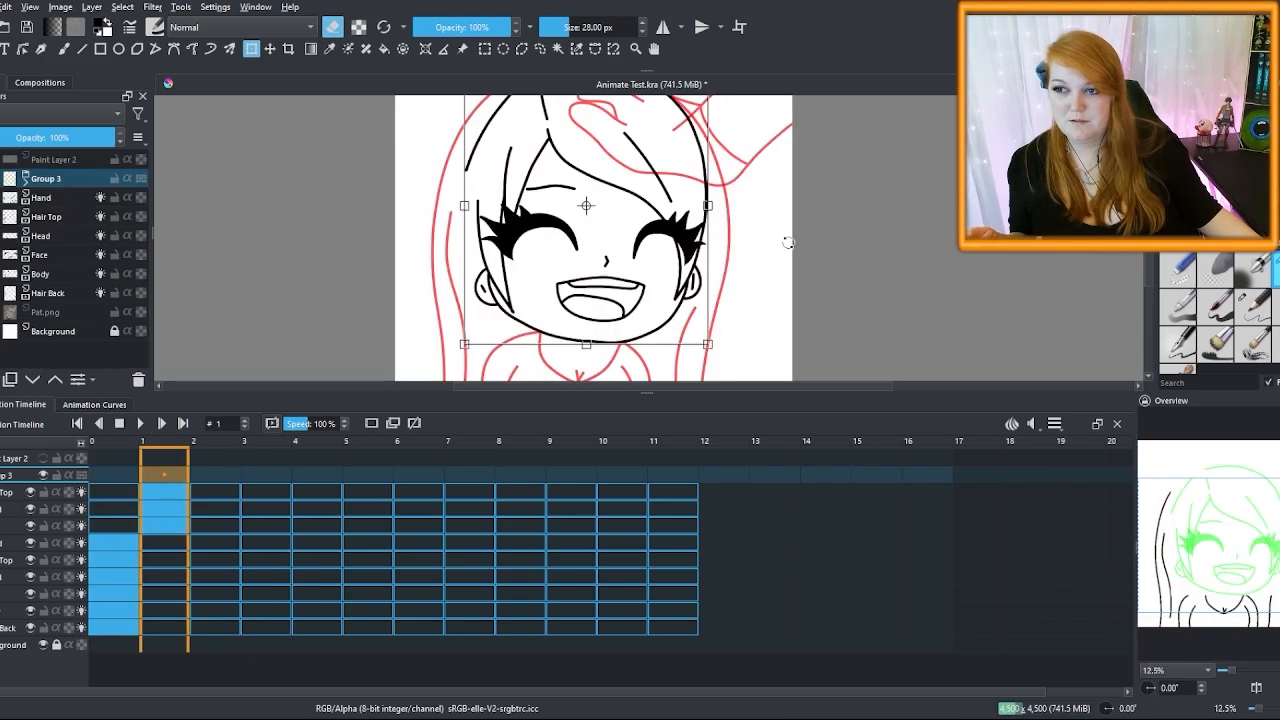
{"action": "left_click_drag", "start_coordinate": [786, 238], "coordinate": [812, 264]}
{"action": "key", "text": "Return"}
{"action": "scroll", "coordinate": [665, 236], "scroll_direction": "down", "scroll_amount": 2}
Turn off onion skins and check the keyframes while flipping between frames 0 and 1
{"action": "left_click", "coordinate": [99, 200], "text": "shift"}
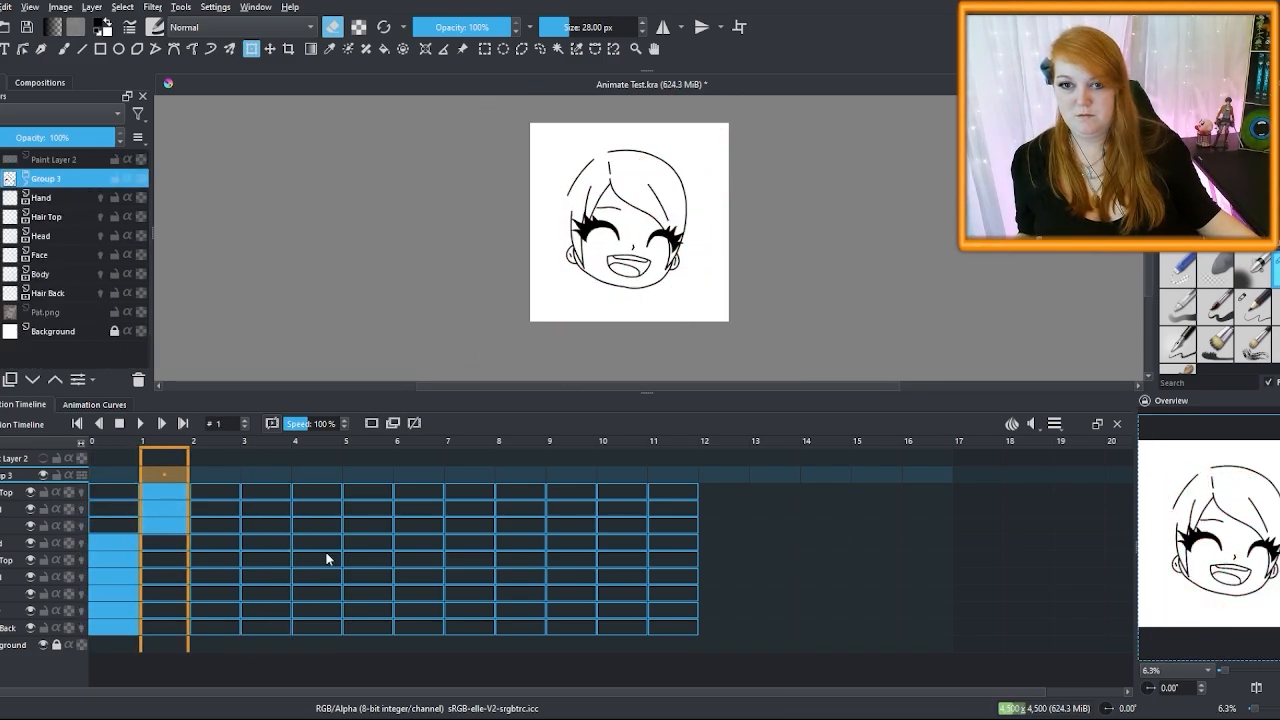
{"action": "key", "text": "Left"}
{"action": "left_click", "coordinate": [122, 628]}
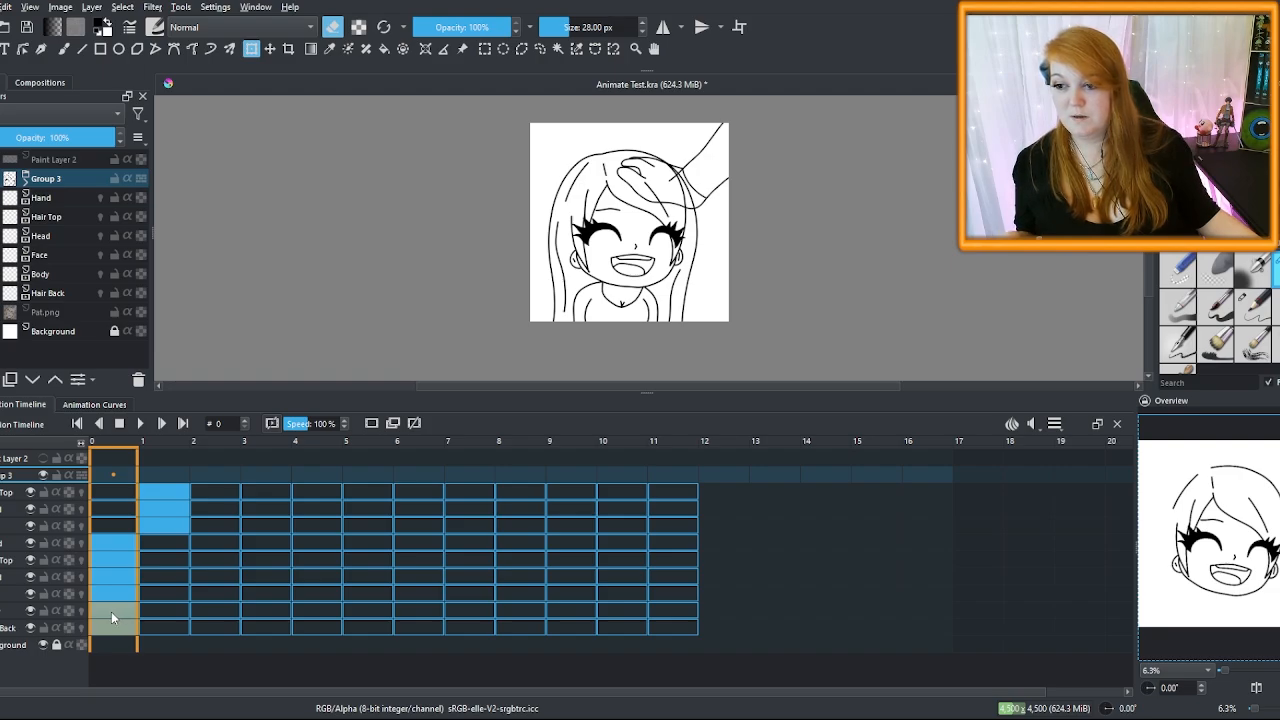
{"action": "left_click", "coordinate": [163, 609]}
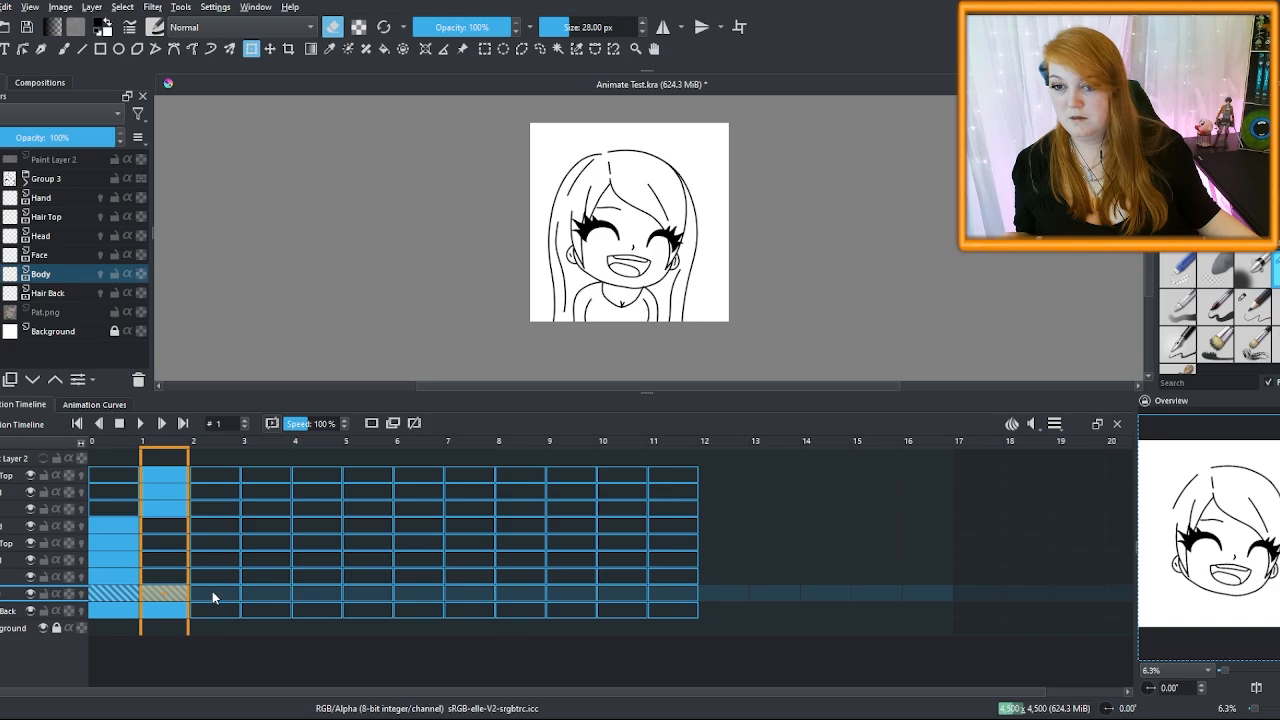
{"action": "left_click", "coordinate": [116, 528]}
{"action": "left_click", "coordinate": [164, 527]}
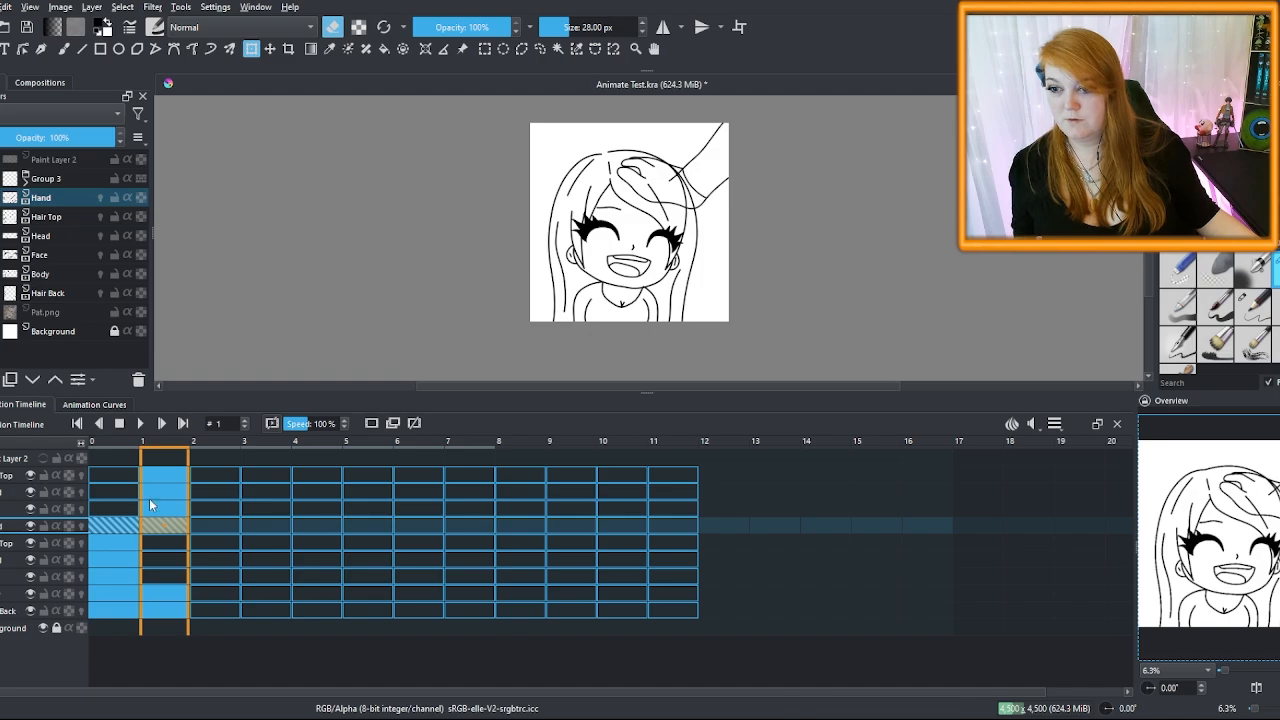
{"action": "left_click", "coordinate": [159, 460]}
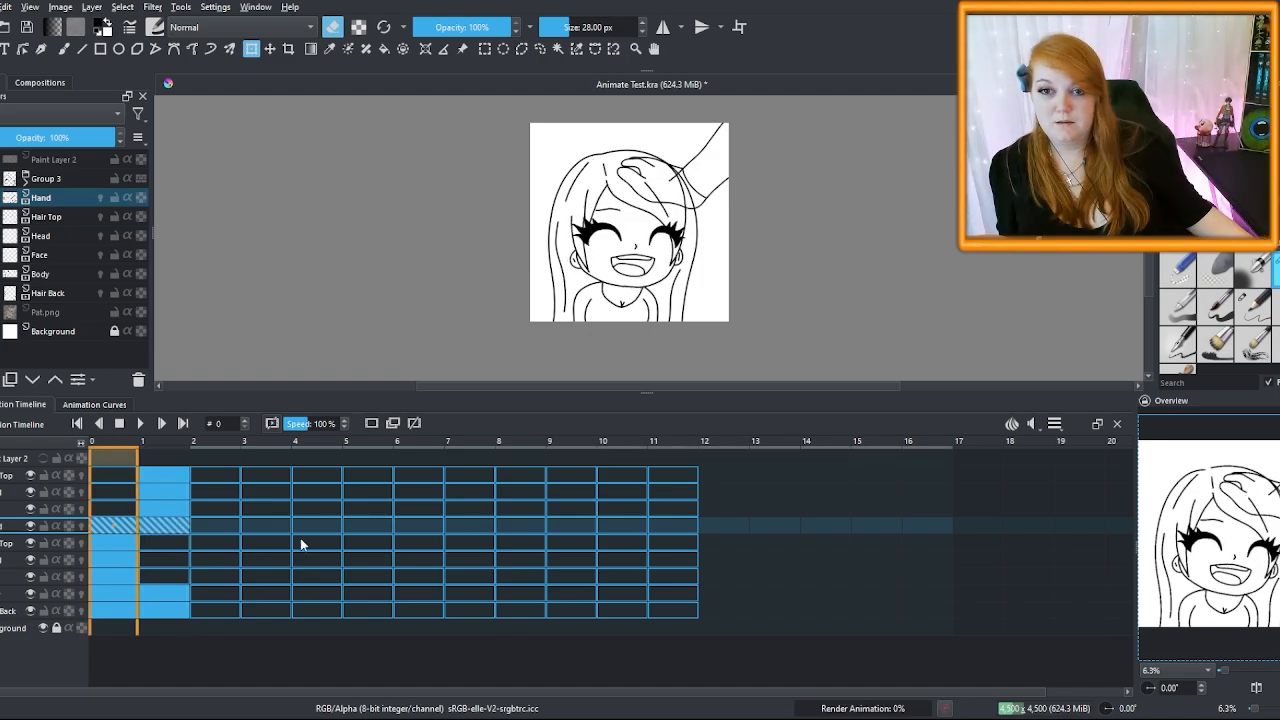
{"action": "key", "text": "Right"}
{"action": "key", "text": "Left"}
{"action": "key", "text": "Right"}
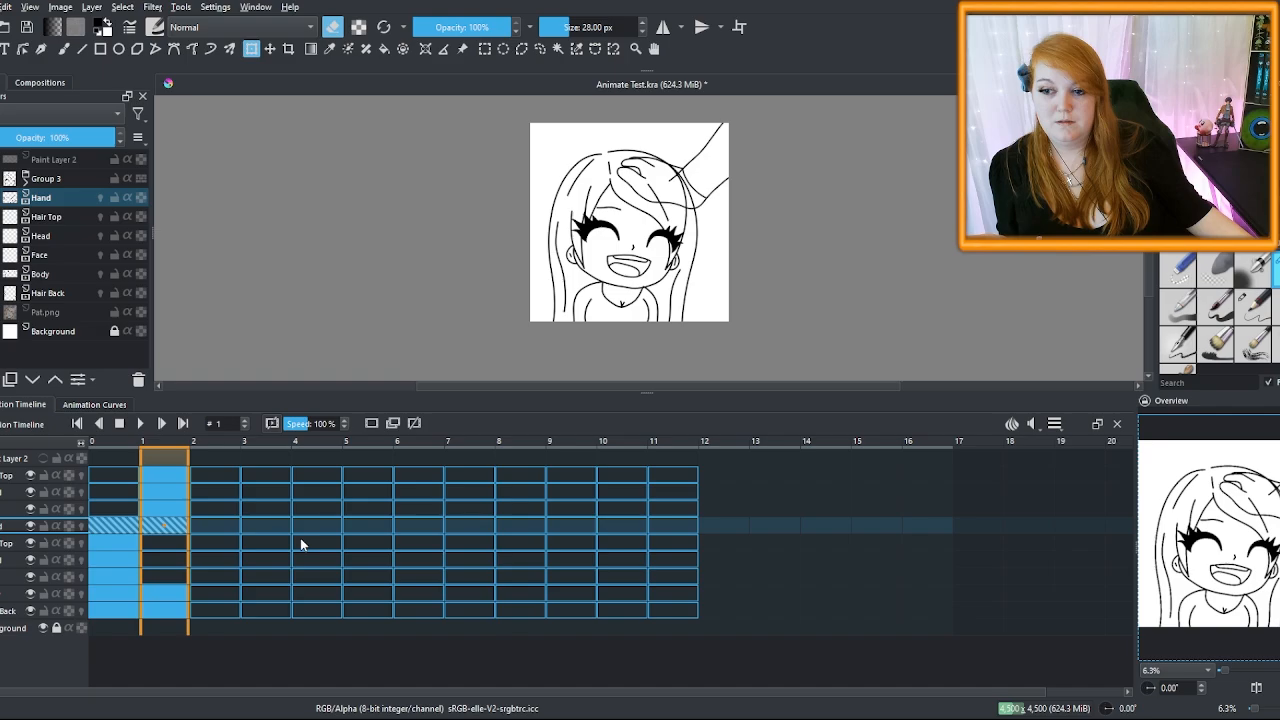
Duplicate the Hair Back layer with Ctrl+J and expand Group 3
{"action": "left_click", "coordinate": [178, 612]}
{"action": "left_click", "coordinate": [174, 613]}
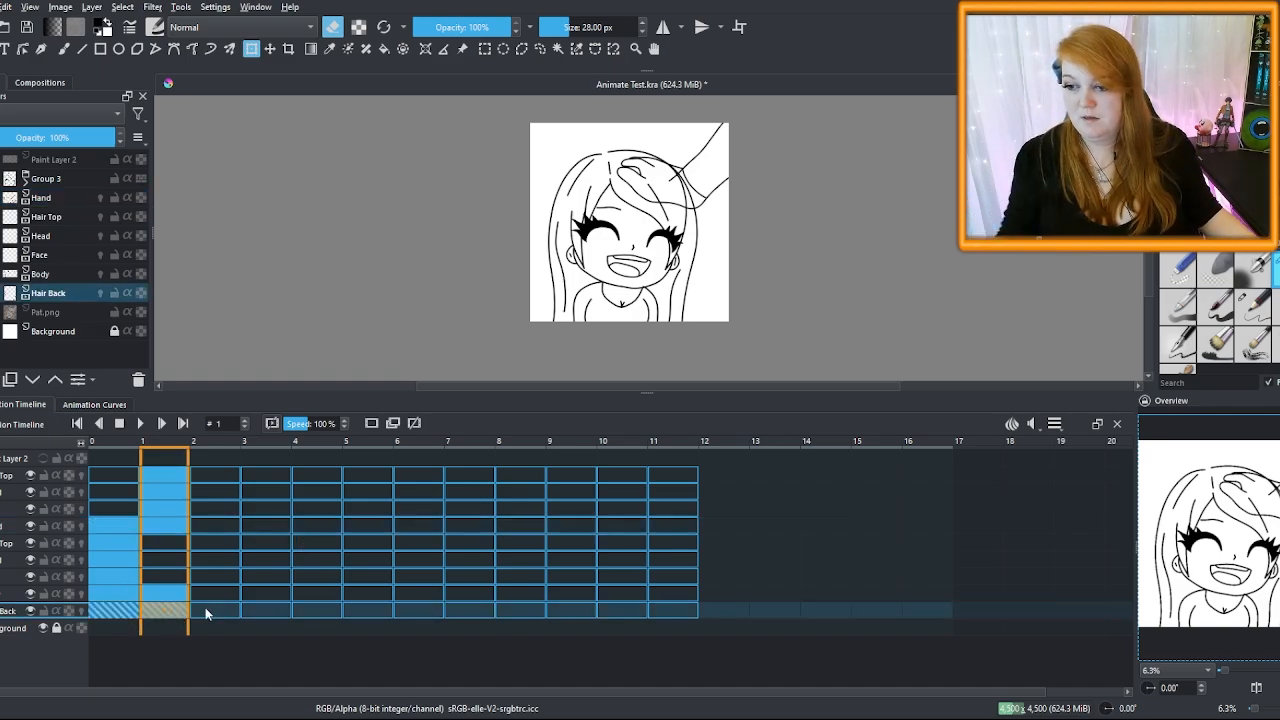
{"action": "left_click", "coordinate": [143, 649]}
{"action": "left_click", "coordinate": [120, 612]}
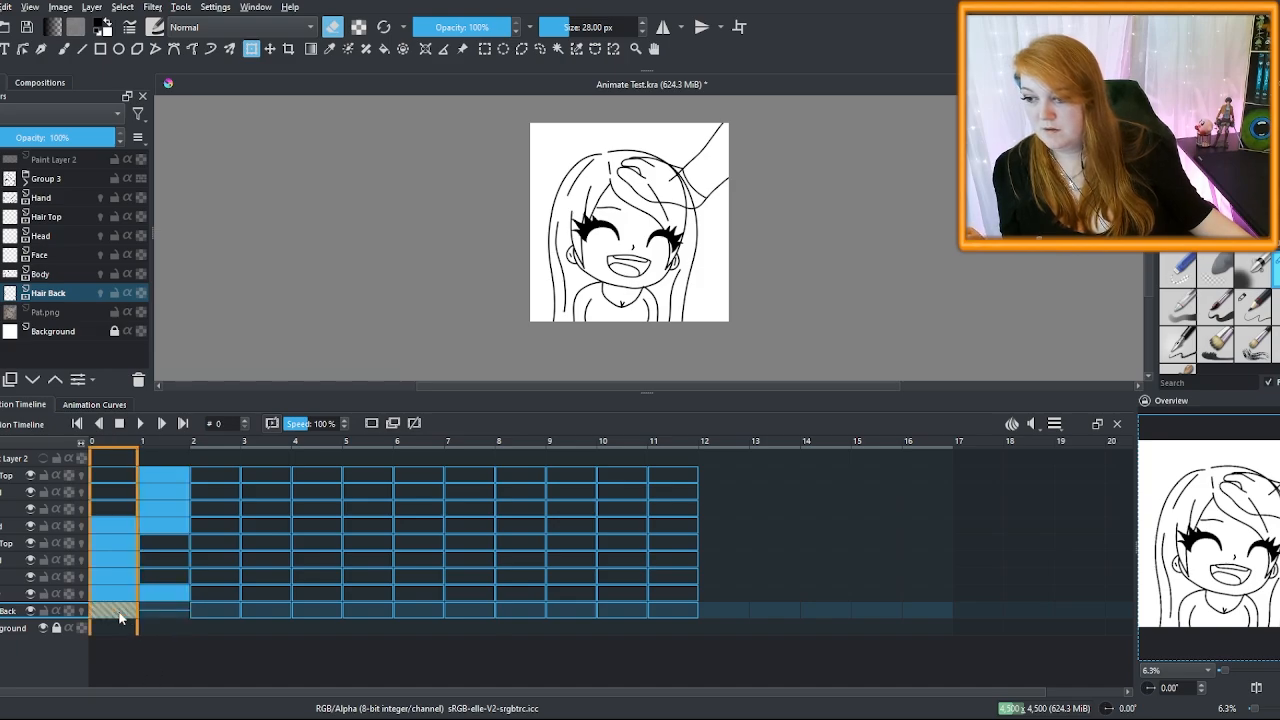
{"action": "left_click", "coordinate": [55, 292]}
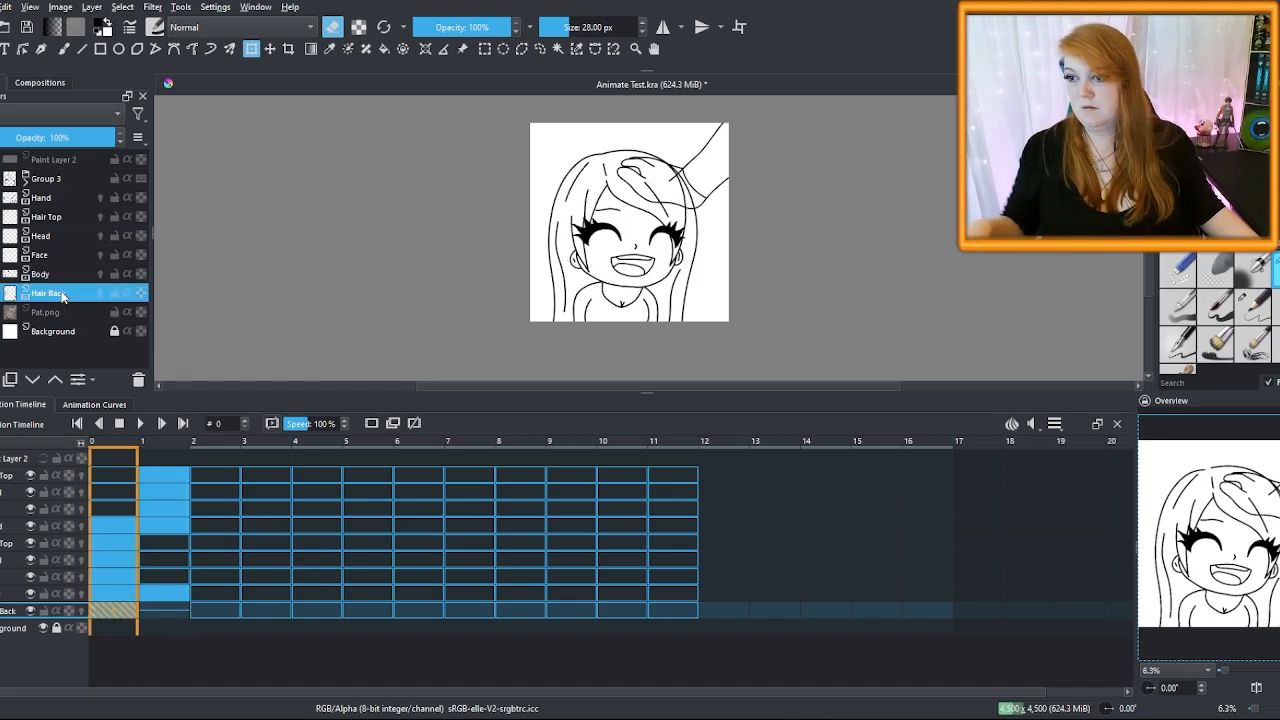
{"action": "key", "text": "ctrl+j"}
{"action": "left_click", "coordinate": [25, 178]}
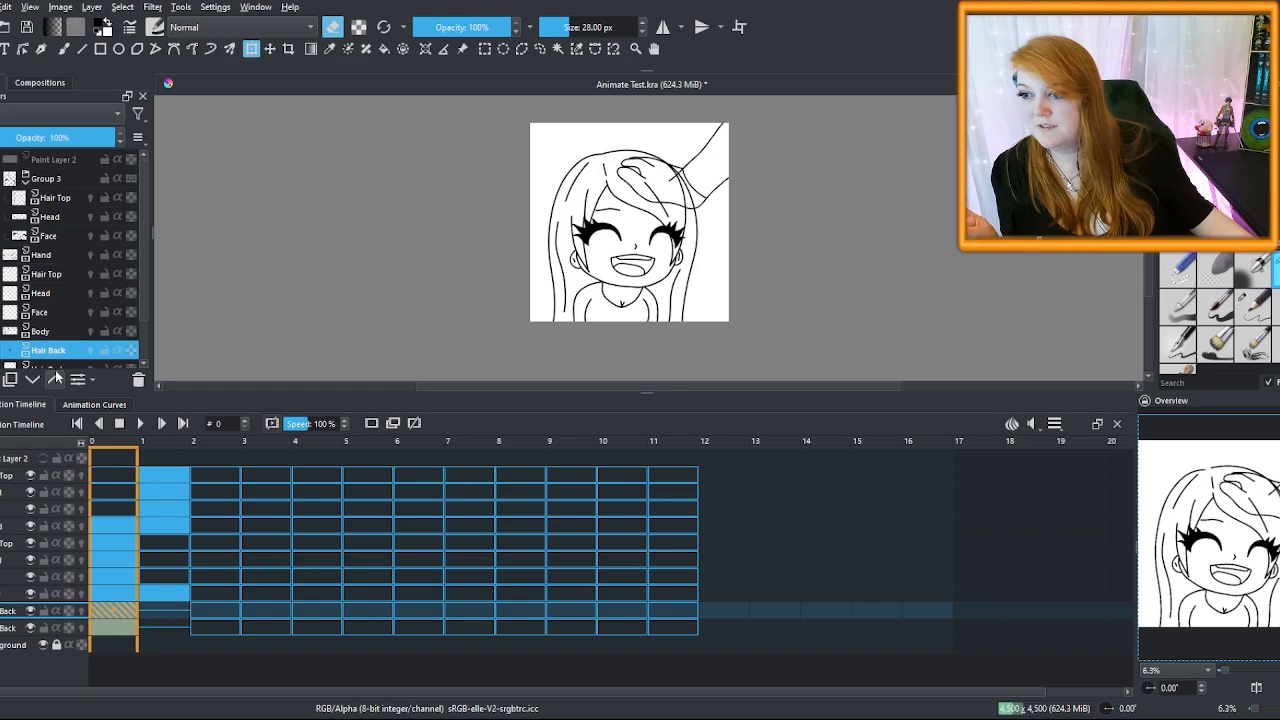
Try placing the Hair Back copy in Group 3 below Face with its keyframe on frame 1, then delete it
{"action": "left_click_drag", "start_coordinate": [55, 355], "coordinate": [63, 219]}
{"action": "left_click", "coordinate": [54, 249]}
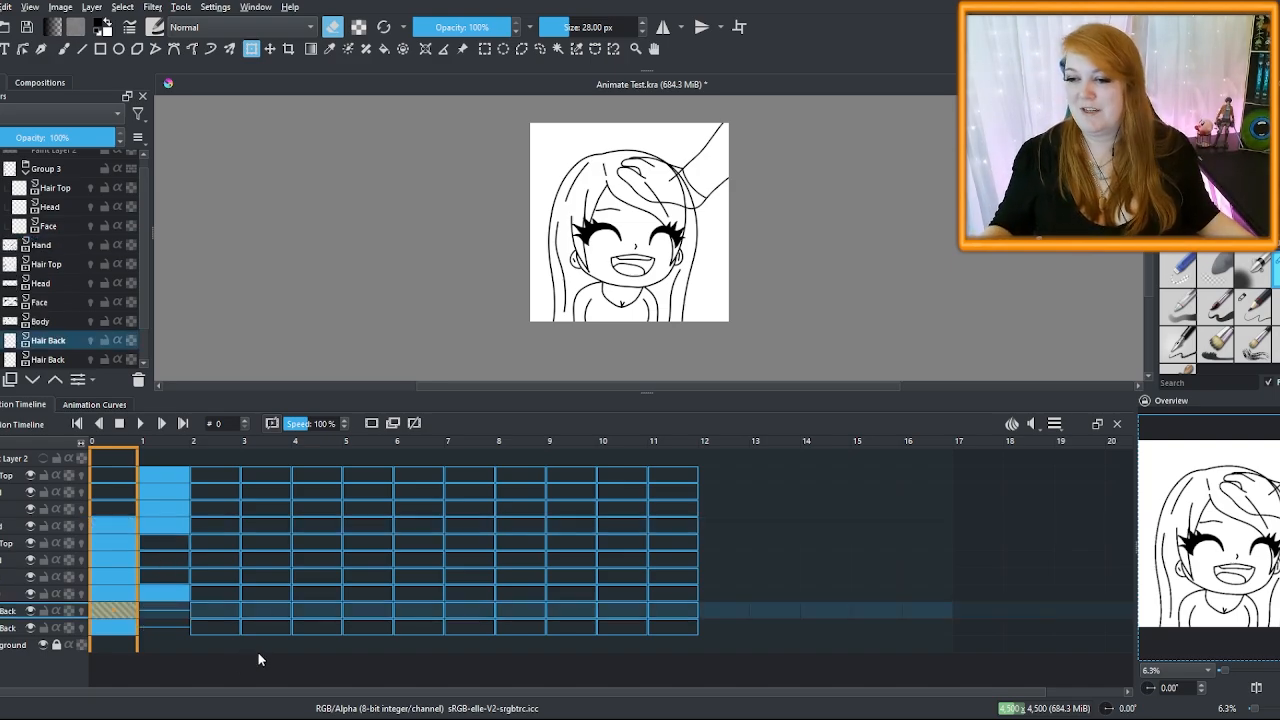
{"action": "key", "text": "ctrl+e"}
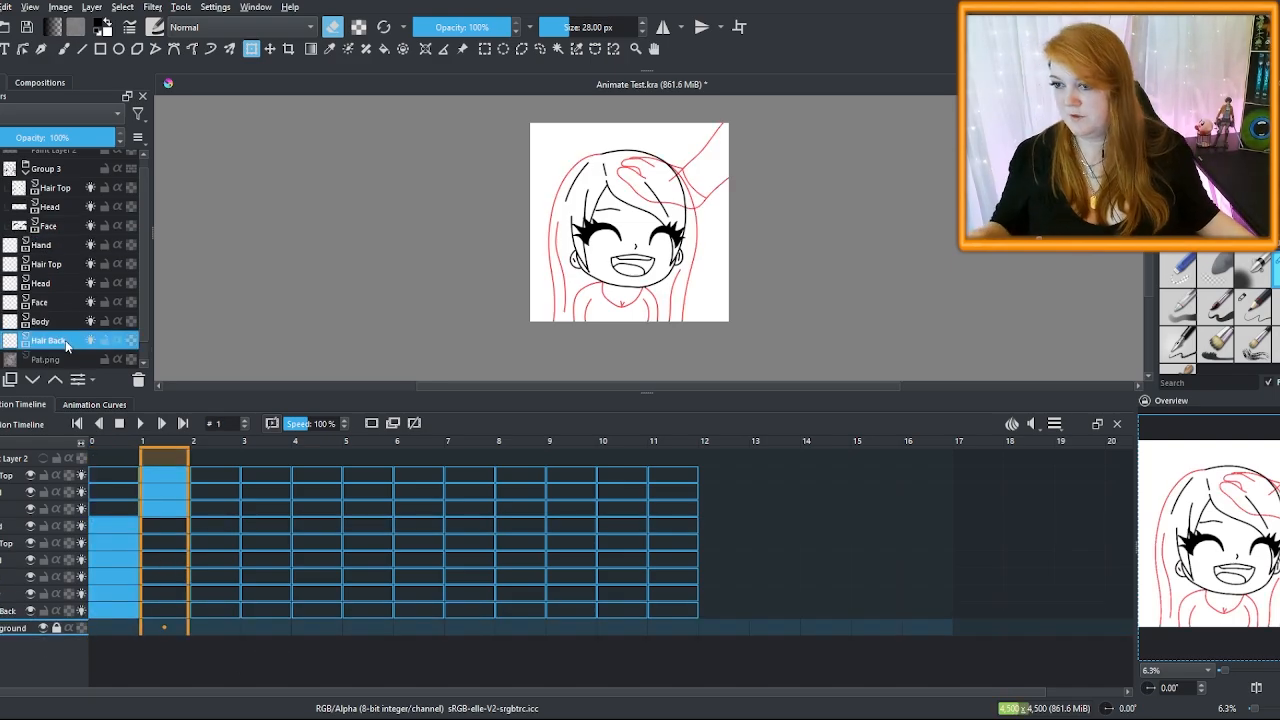
{"action": "left_click", "coordinate": [114, 442]}
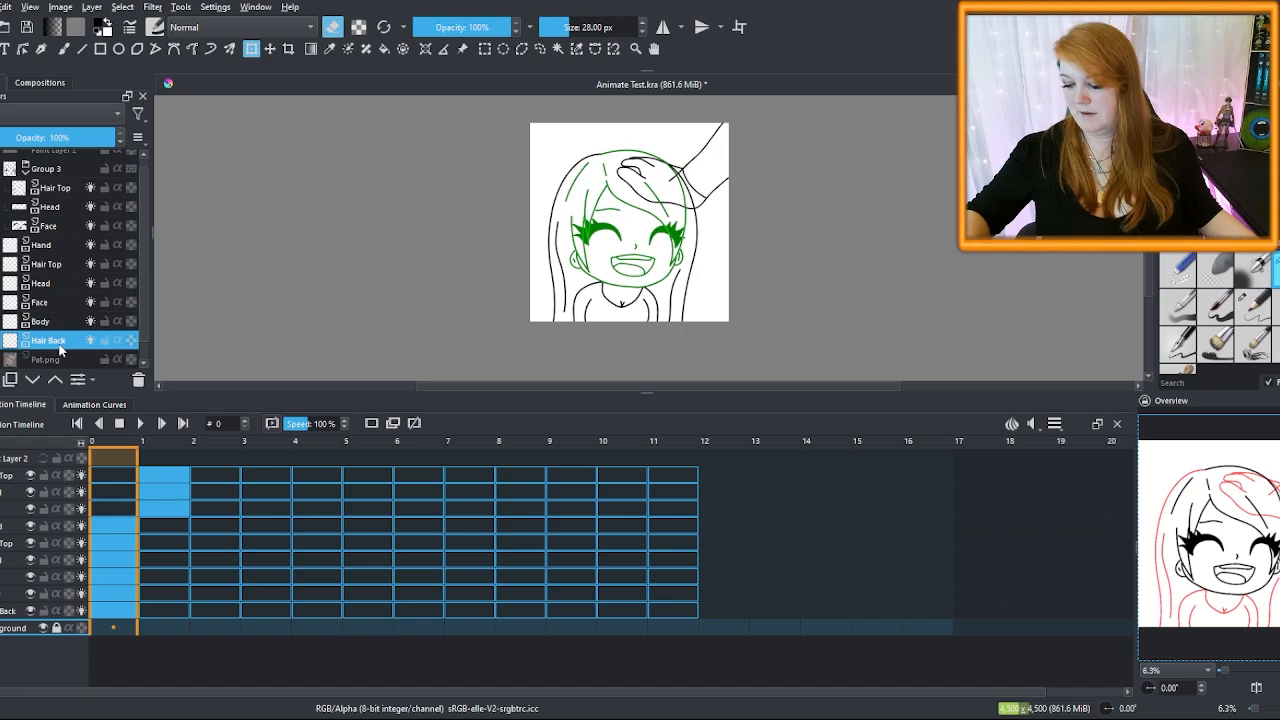
{"action": "left_click_drag", "start_coordinate": [63, 350], "coordinate": [63, 223]}
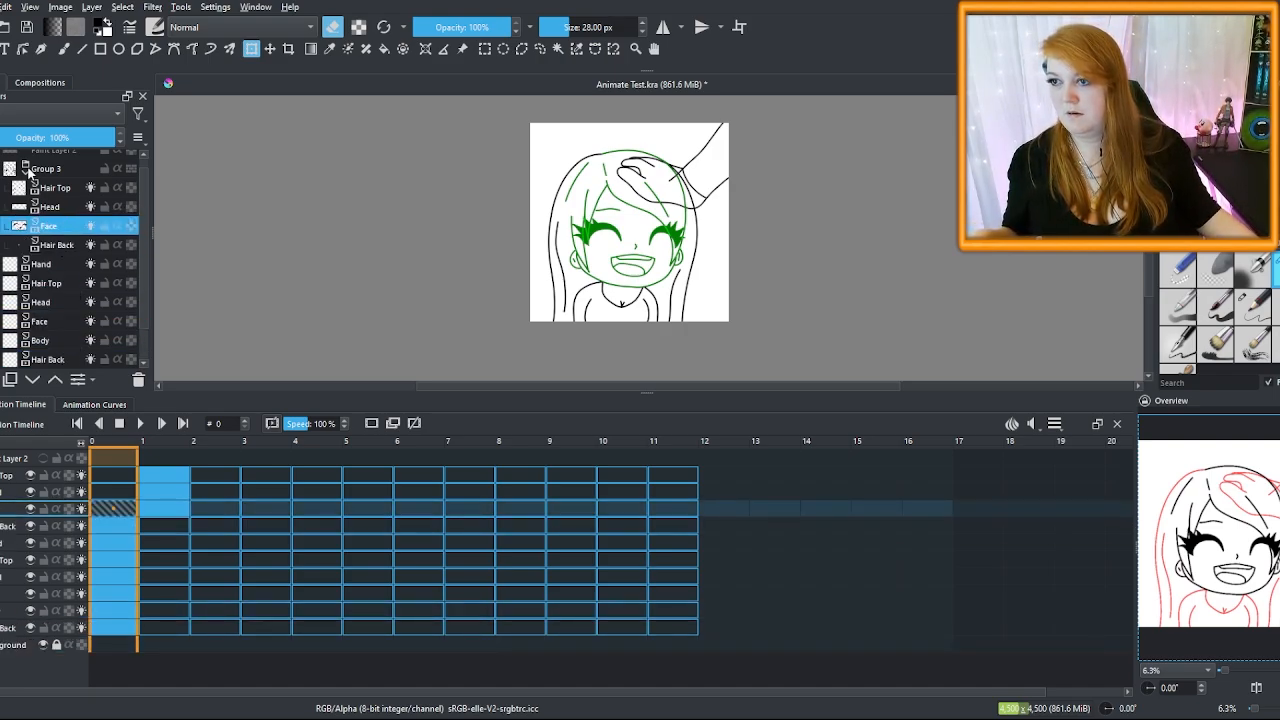
{"action": "left_click", "coordinate": [26, 170]}
{"action": "left_click", "coordinate": [49, 182]}
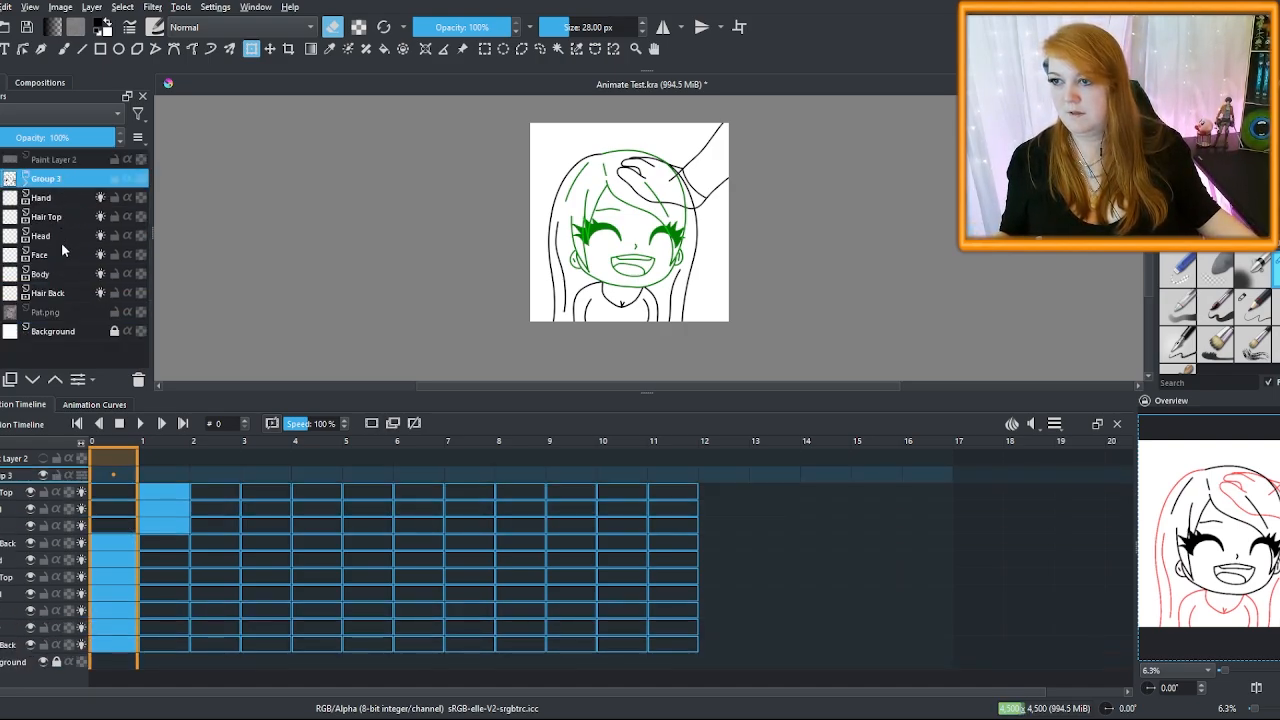
{"action": "left_click", "coordinate": [150, 455]}
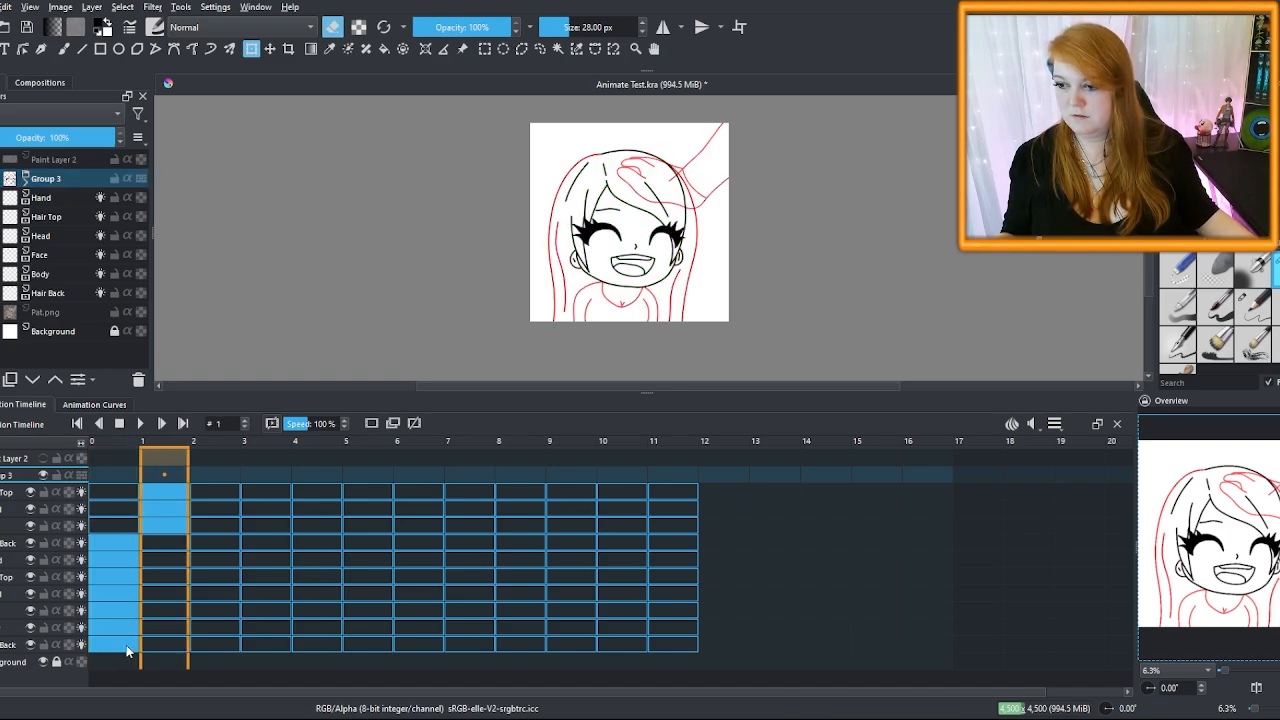
{"action": "left_click_drag", "start_coordinate": [119, 541], "coordinate": [163, 545]}
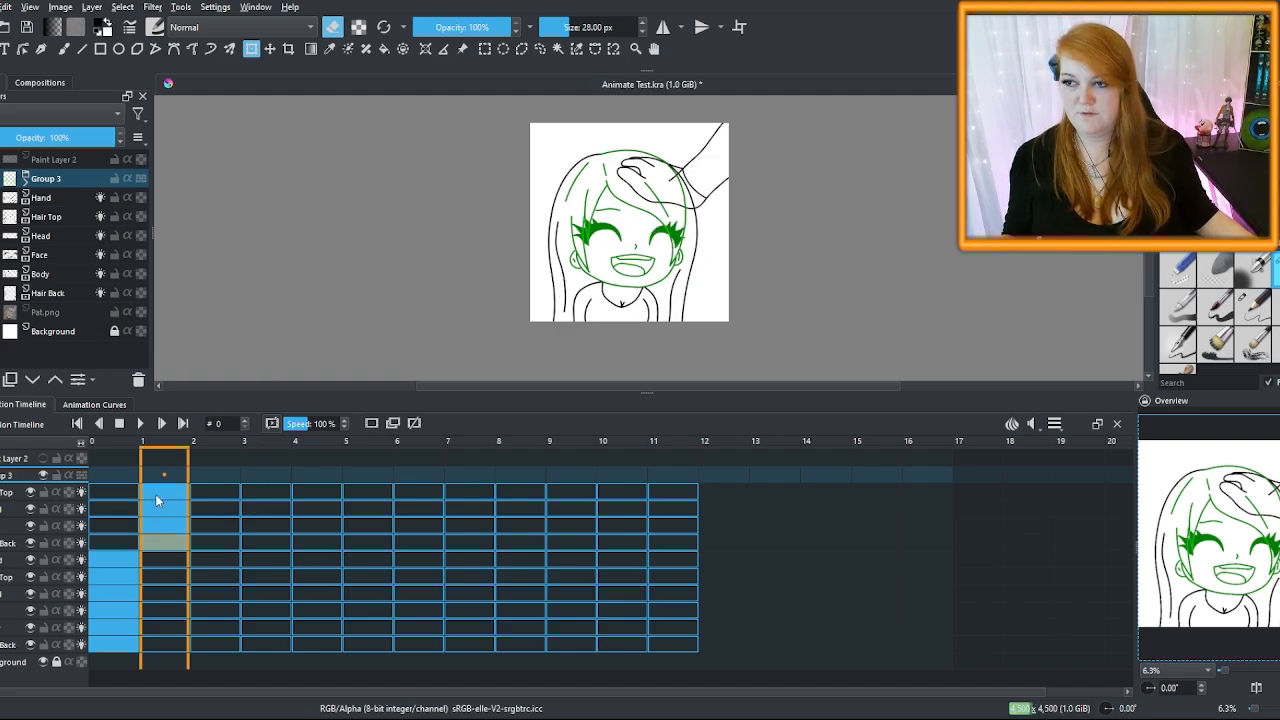
{"action": "left_click", "coordinate": [26, 182]}
{"action": "left_click", "coordinate": [65, 256]}
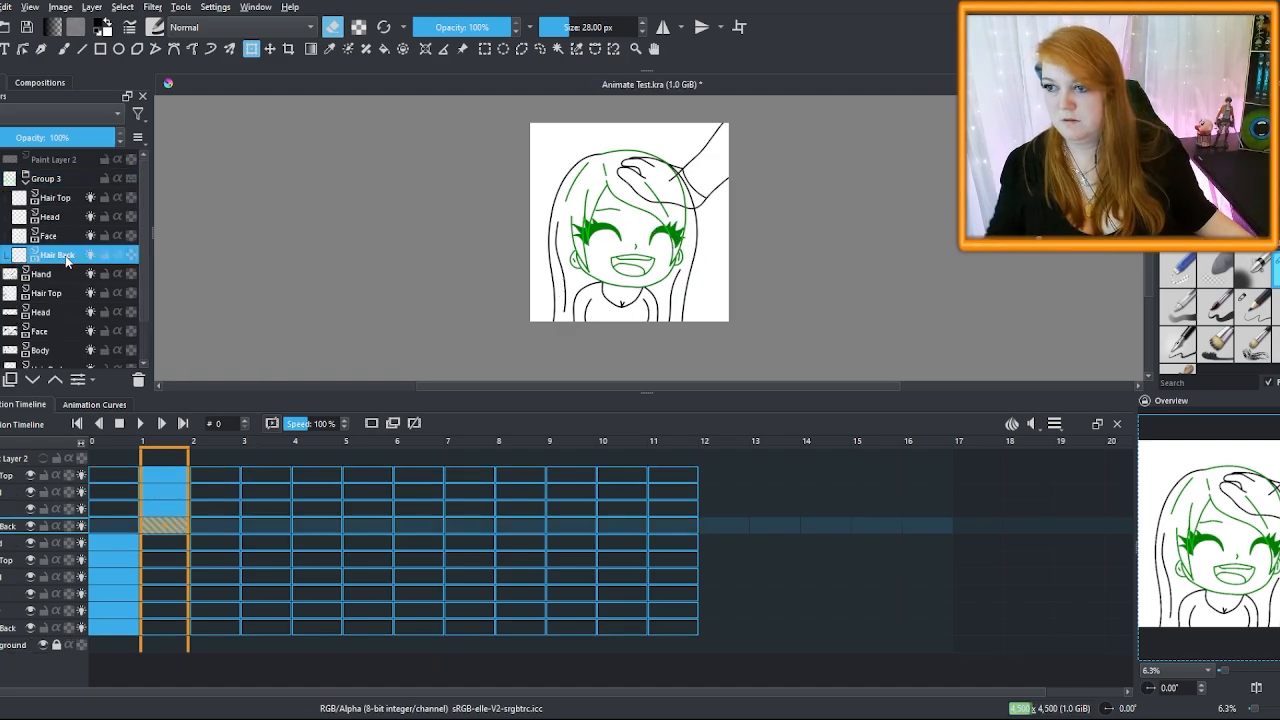
{"action": "left_click", "coordinate": [136, 380]}
Duplicate the Hair Back layer again and move the copy's keyframe from frame 0 to frame 1
{"action": "left_click", "coordinate": [52, 350]}
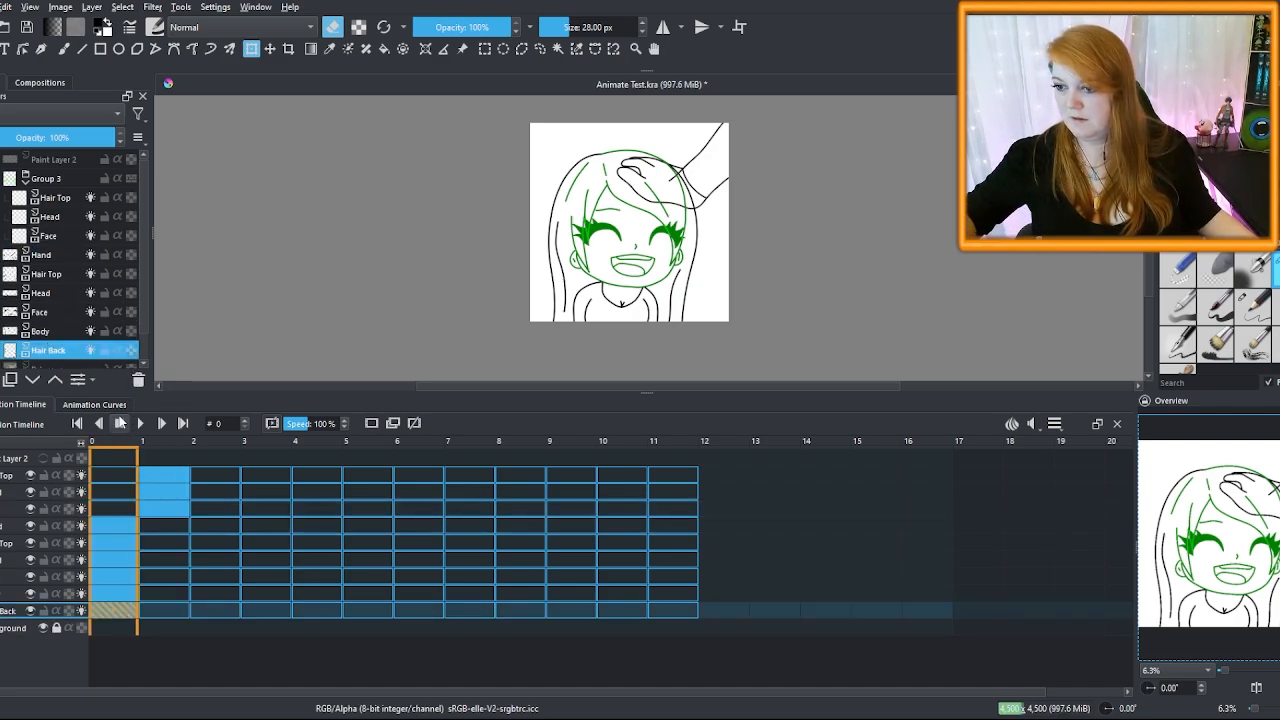
{"action": "left_click", "coordinate": [115, 458]}
{"action": "left_click", "coordinate": [65, 350]}
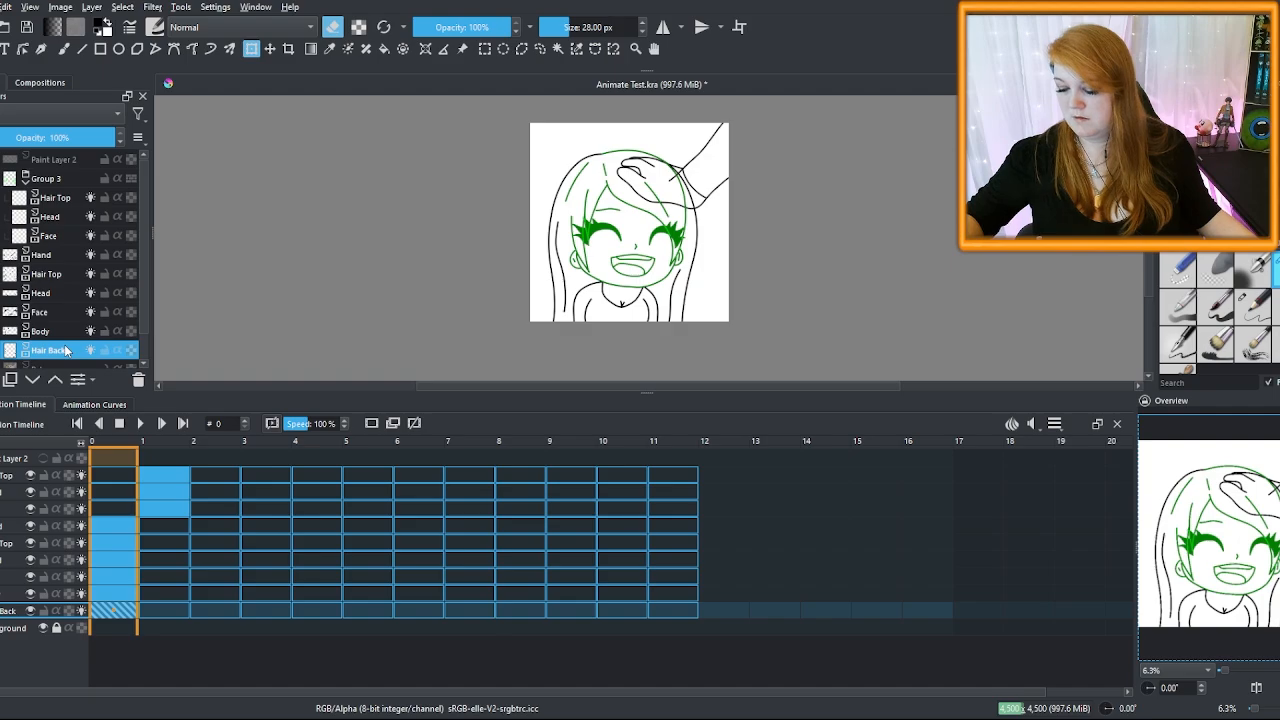
{"action": "key", "text": "ctrl+j"}
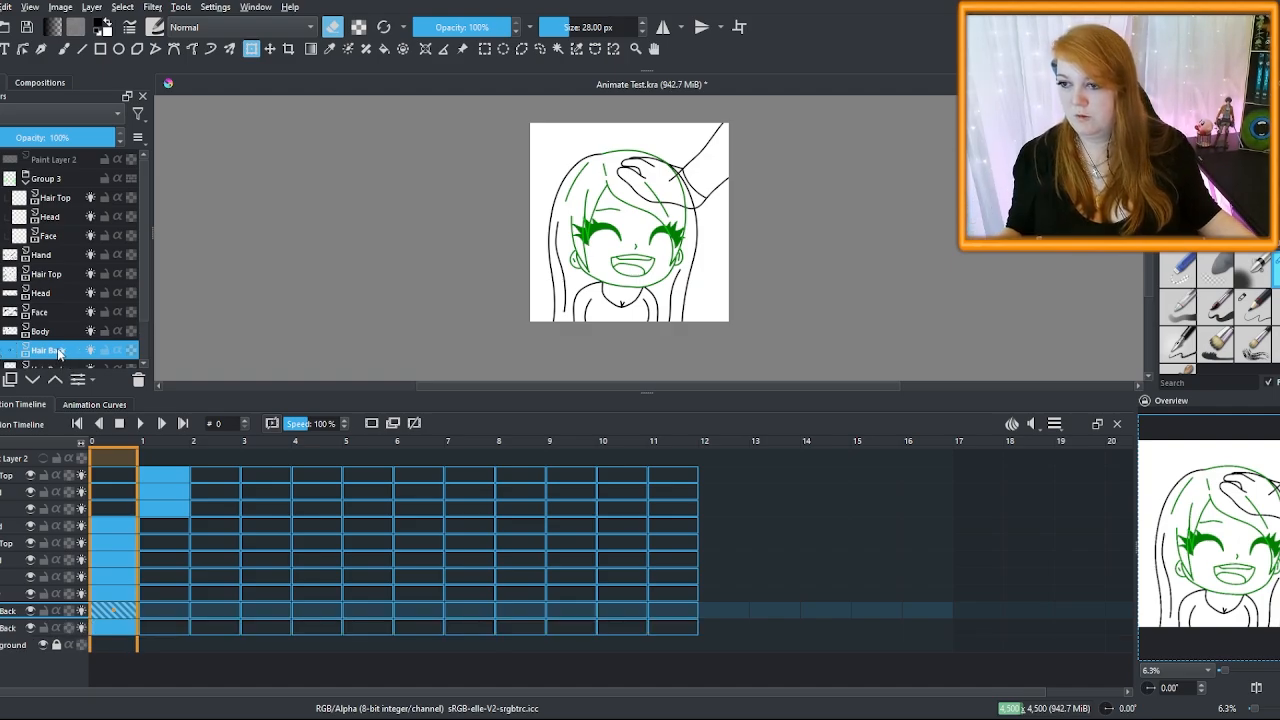
{"action": "mouse_move", "coordinate": [57, 355]}
{"action": "left_mouse_down"}
{"action": "mouse_move", "coordinate": [67, 233]}
{"action": "mouse_move", "coordinate": [68, 358]}
{"action": "left_mouse_up"}
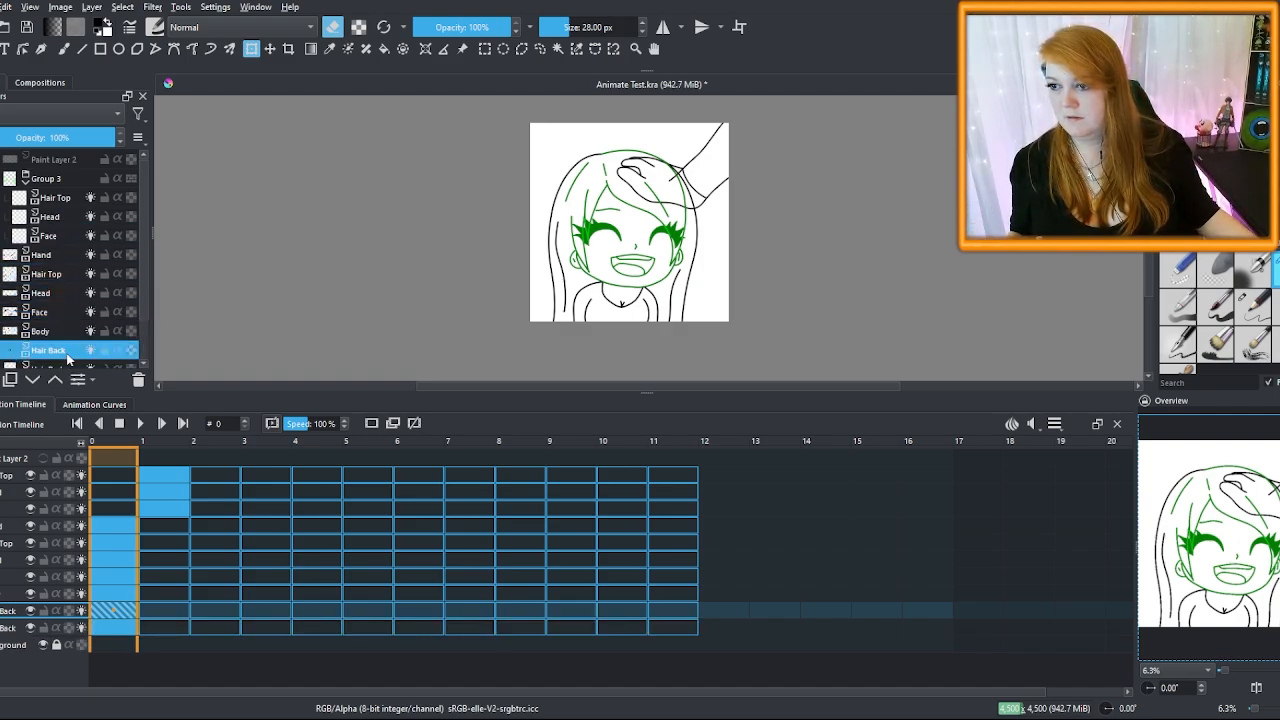
{"action": "left_click", "coordinate": [127, 612]}
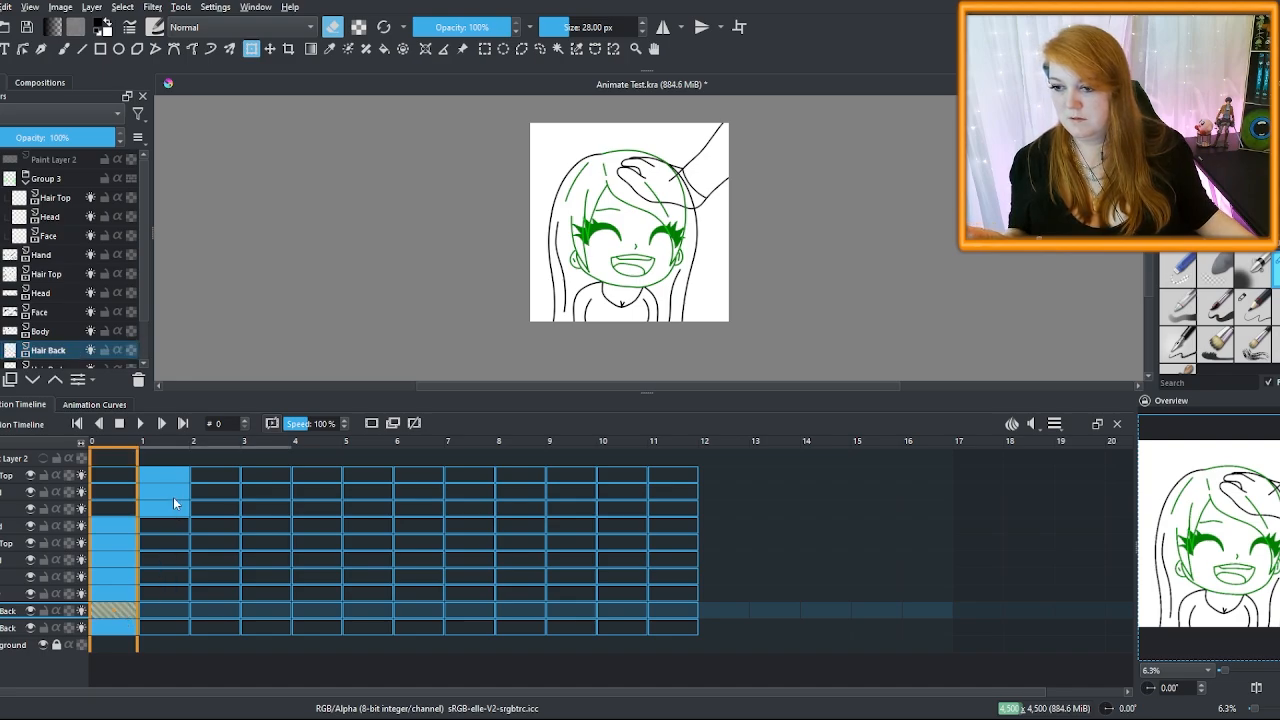
{"action": "left_click", "coordinate": [178, 612]}
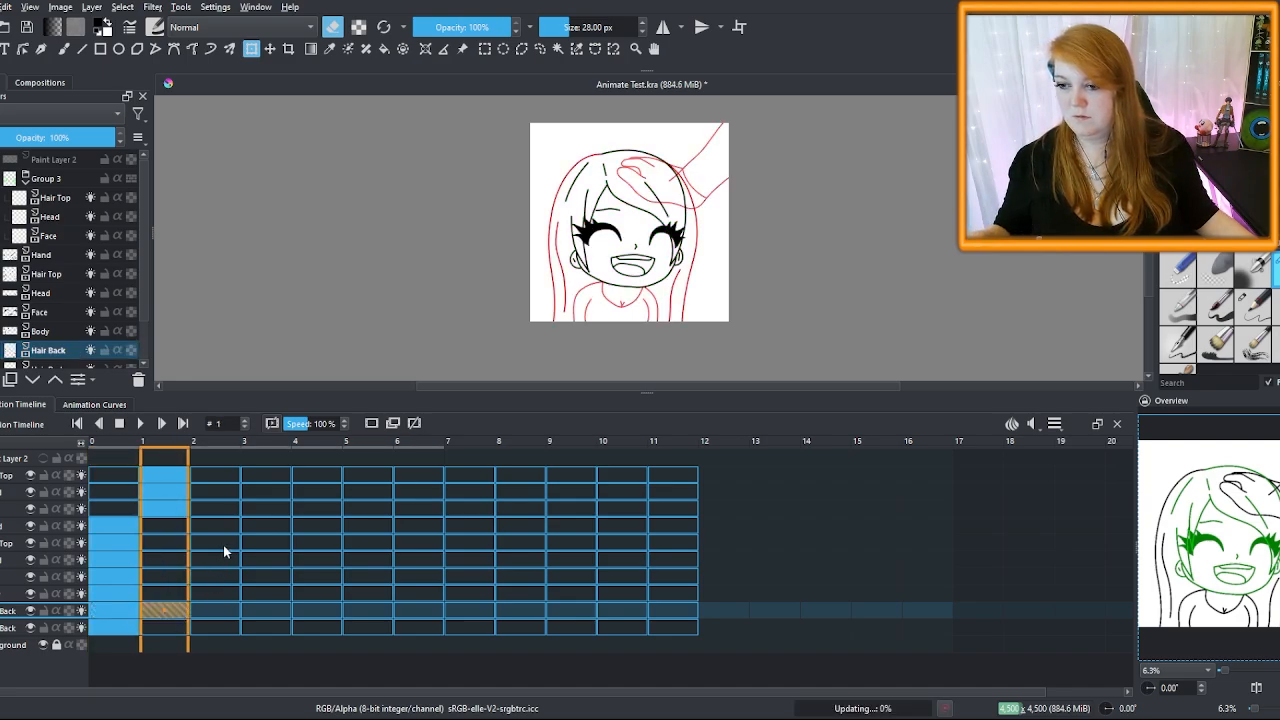
{"action": "left_click", "coordinate": [129, 612], "text": "shift"}
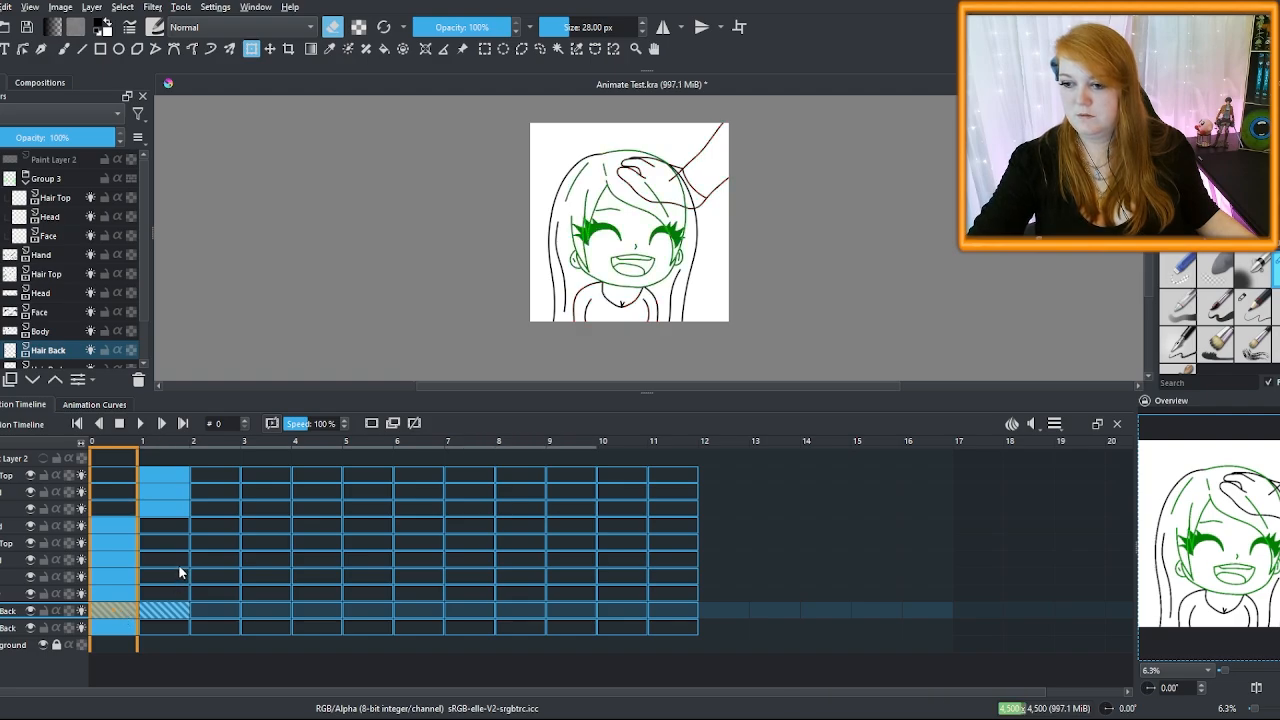
{"action": "left_click_drag", "start_coordinate": [118, 610], "coordinate": [153, 608]}
Move the Hair Back copy inside Group 3
{"action": "left_click_drag", "start_coordinate": [48, 350], "coordinate": [48, 244]}
{"action": "left_click", "coordinate": [26, 179]}
{"action": "left_click", "coordinate": [797, 203]}
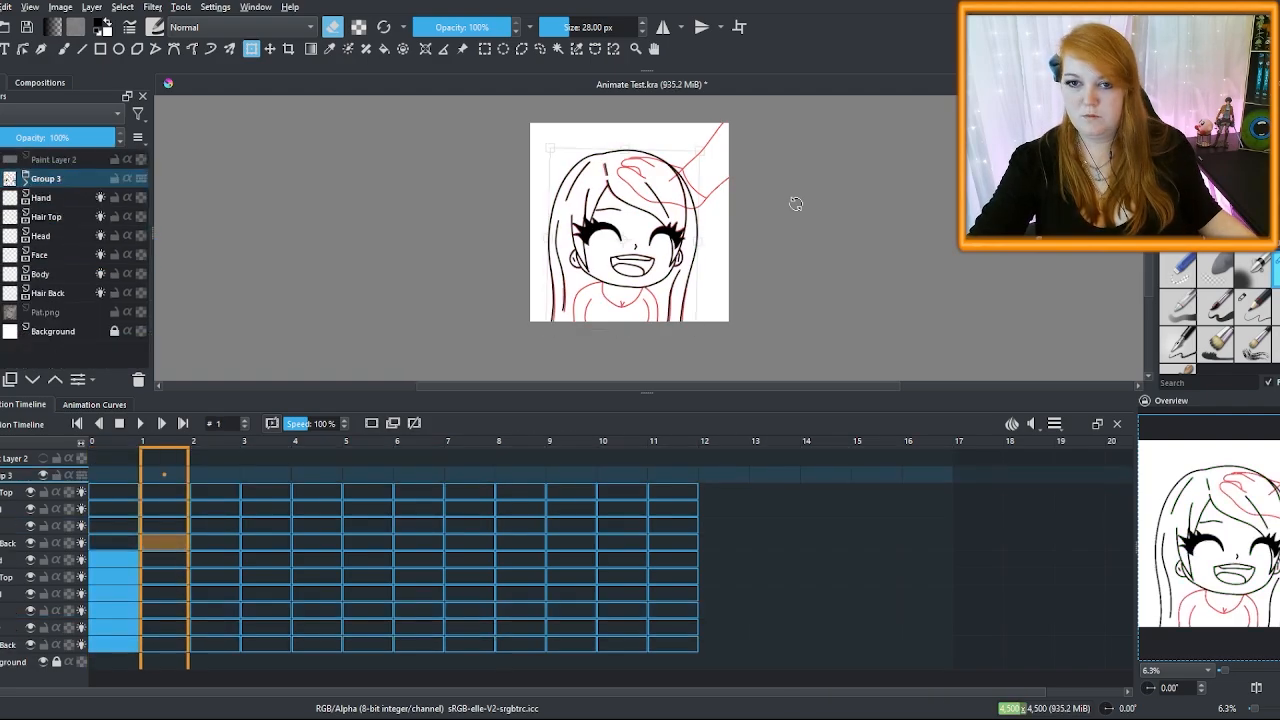
{"action": "scroll", "coordinate": [644, 194], "scroll_direction": "up", "scroll_amount": 1}
{"action": "left_click_drag", "start_coordinate": [794, 175], "coordinate": [800, 191]}
{"action": "key", "text": "Return"}
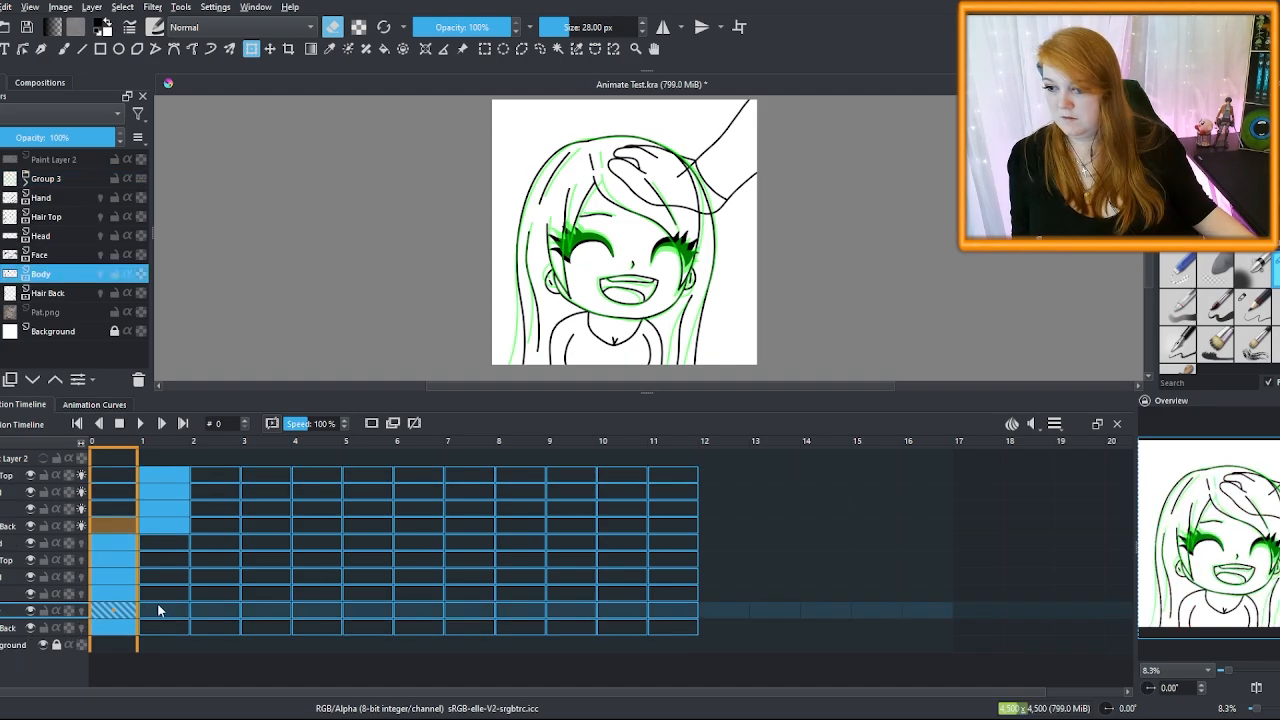
Paste Body's frame 0 drawing into frame 1 and turn off onion skin for Hair Top
{"action": "left_click", "coordinate": [127, 610]}
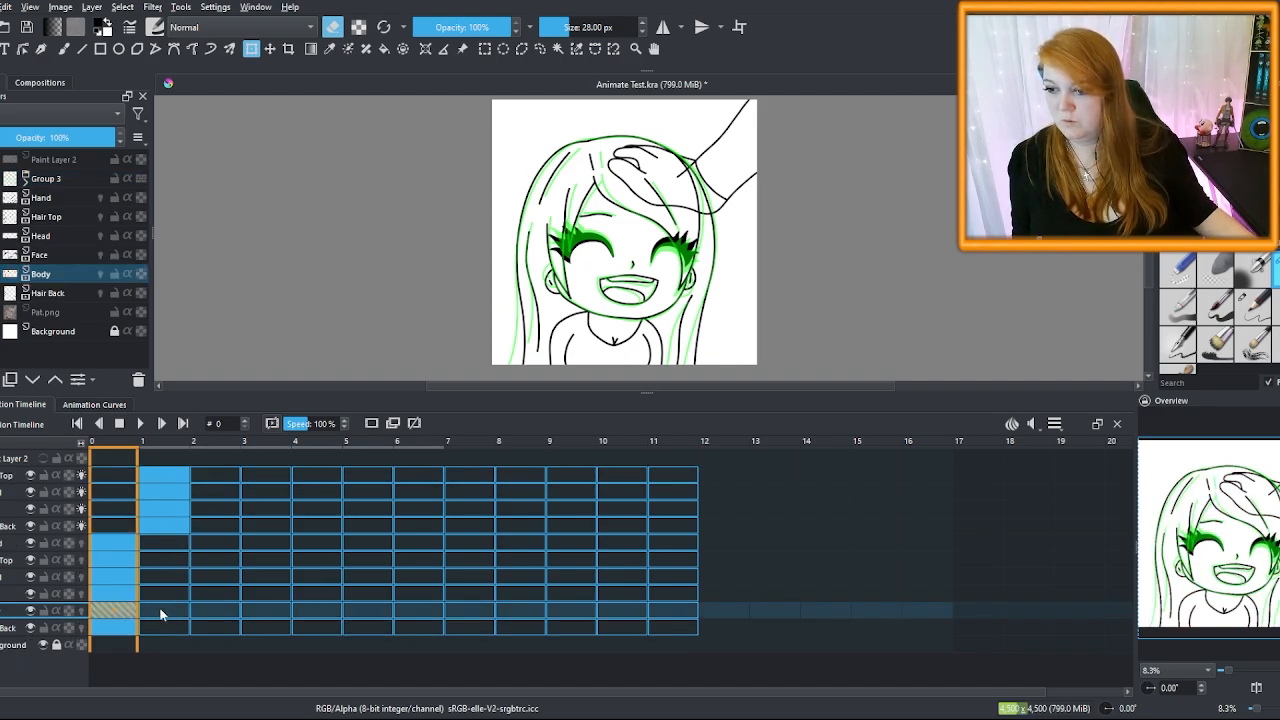
{"action": "left_click", "coordinate": [162, 610]}
{"action": "key", "text": "ctrl+v"}
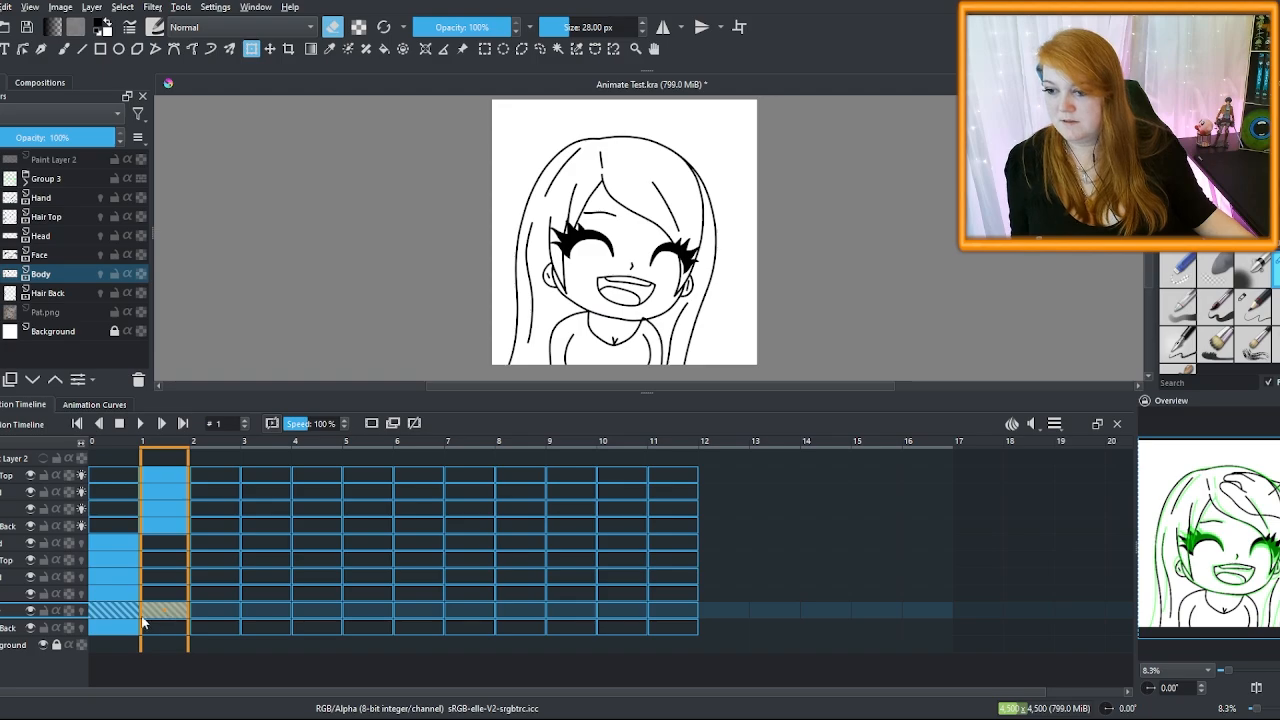
{"action": "left_click", "coordinate": [26, 181]}
{"action": "left_click", "coordinate": [90, 198]}
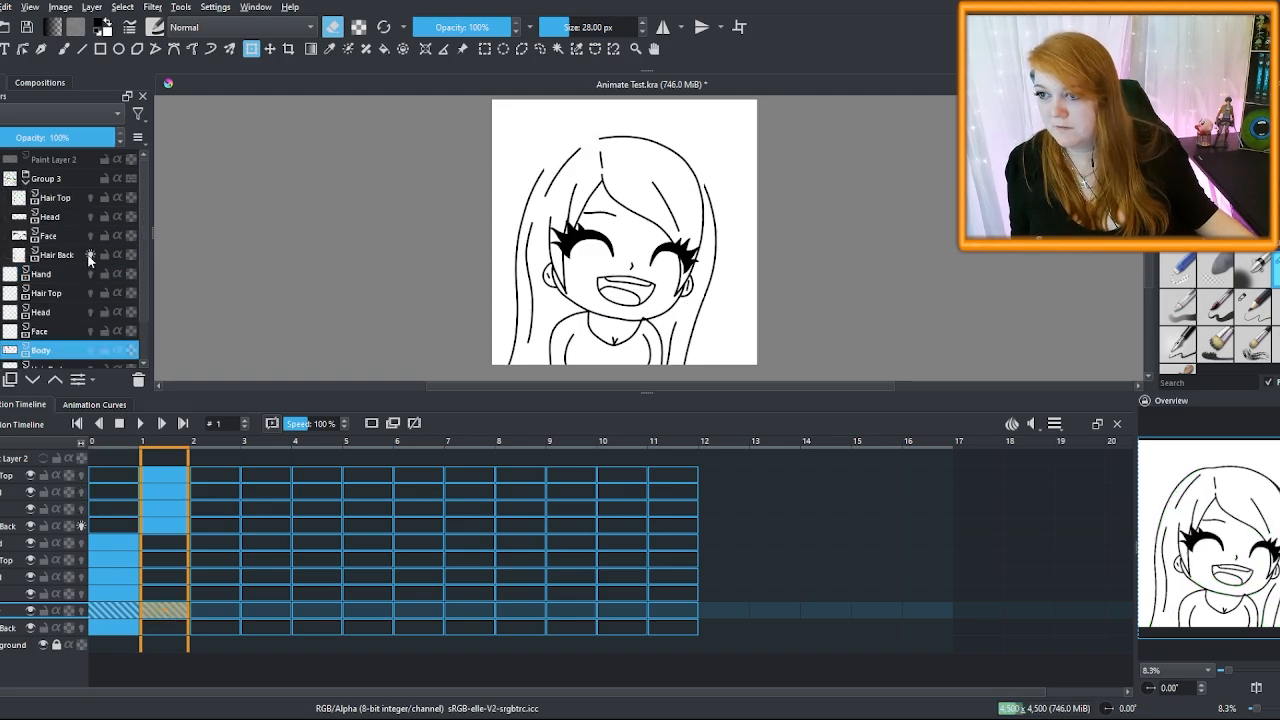
{"action": "left_click", "coordinate": [26, 181]}
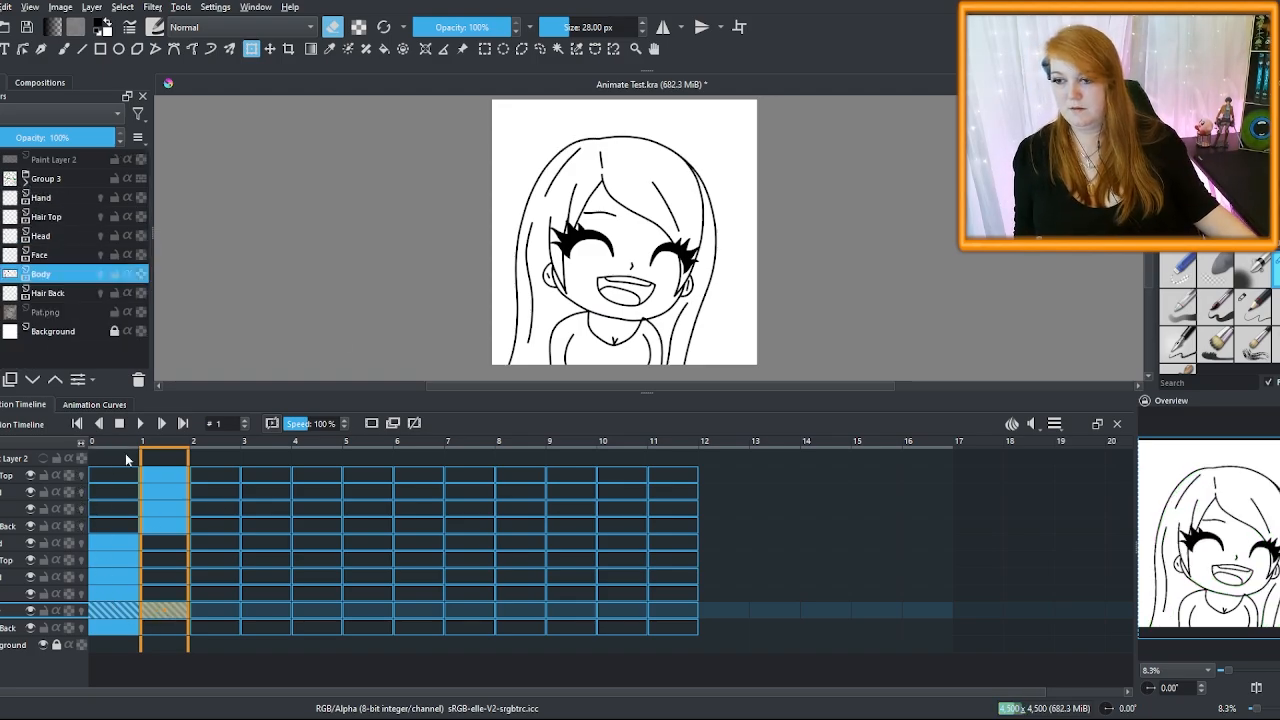
Flip back and forth between frames 0 and 1 to preview the head-pat pose
{"action": "left_click_drag", "start_coordinate": [125, 449], "coordinate": [241, 486]}
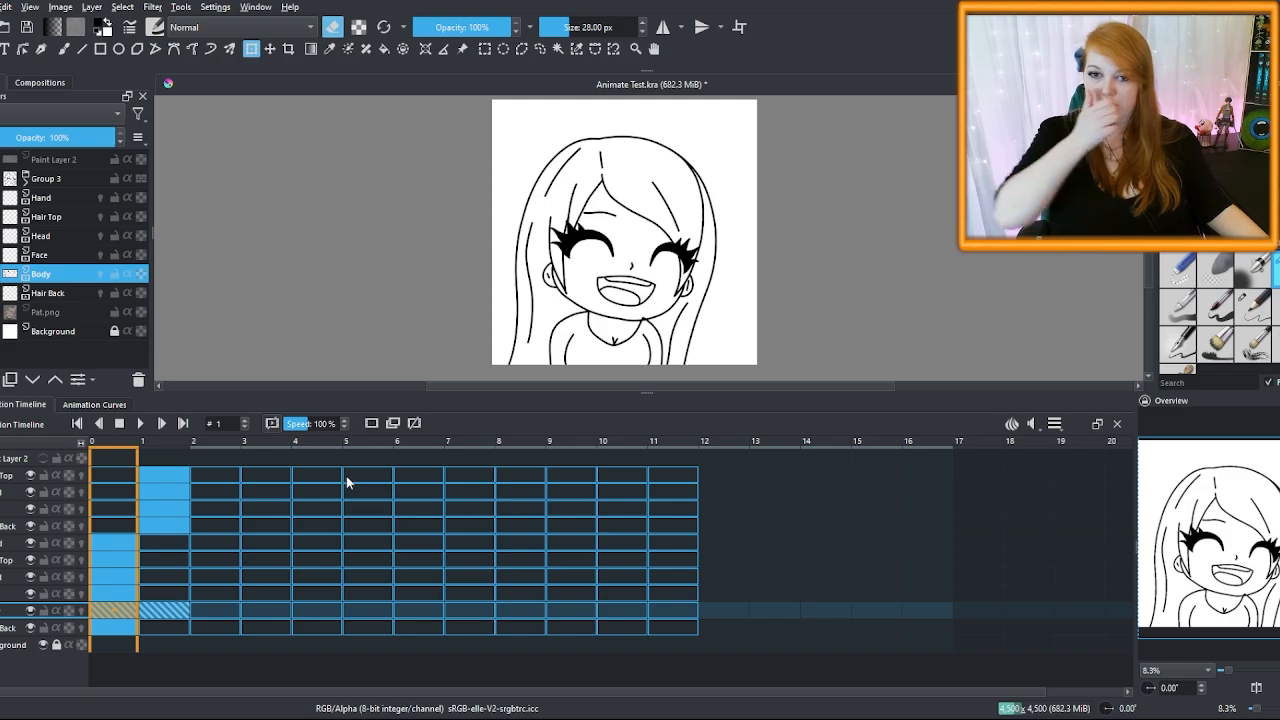
{"action": "key", "text": "Right"}
{"action": "key", "text": "Left"}
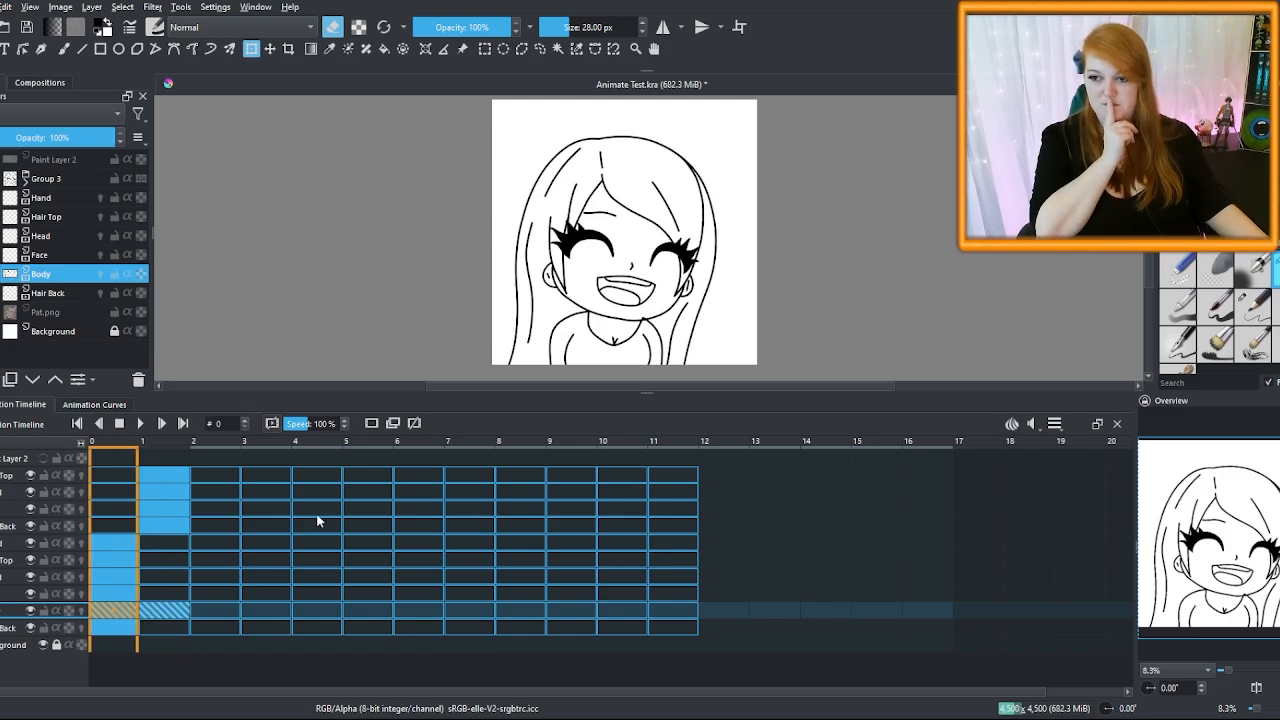
{"action": "key", "text": "Right"}
{"action": "key", "text": "Left"}
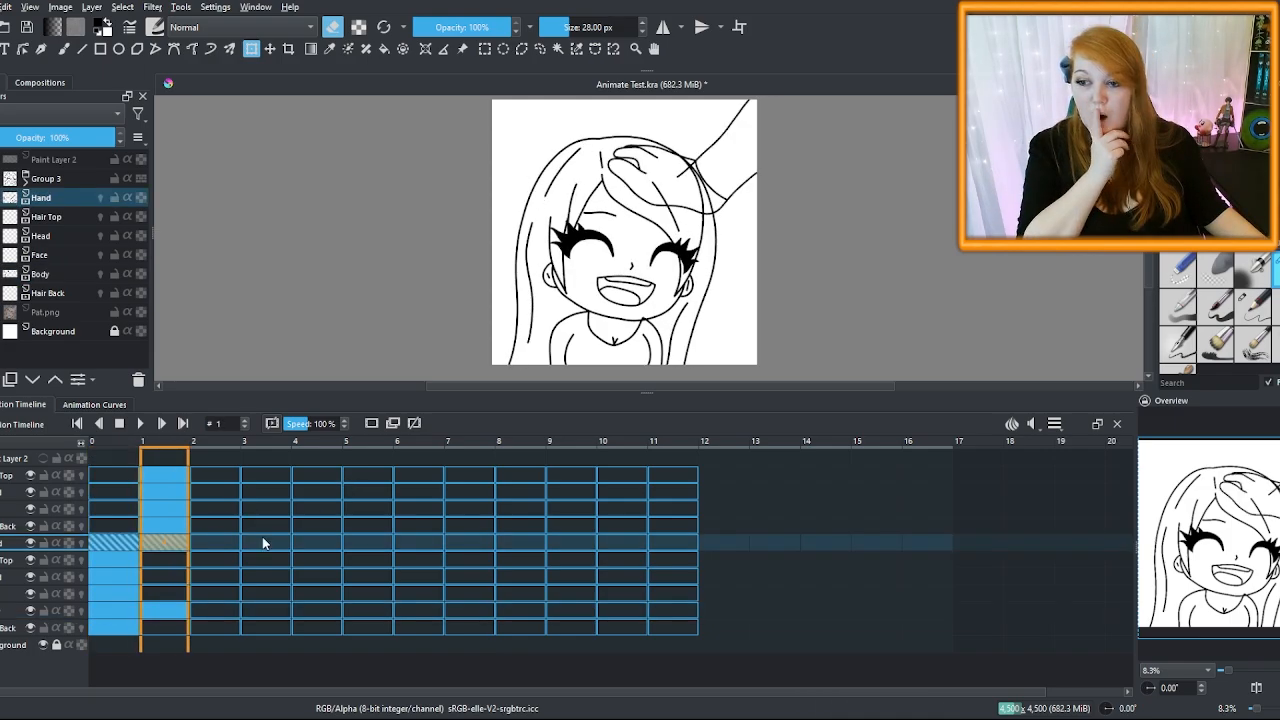
{"action": "key", "text": "Right"}
{"action": "key", "text": "Left"}
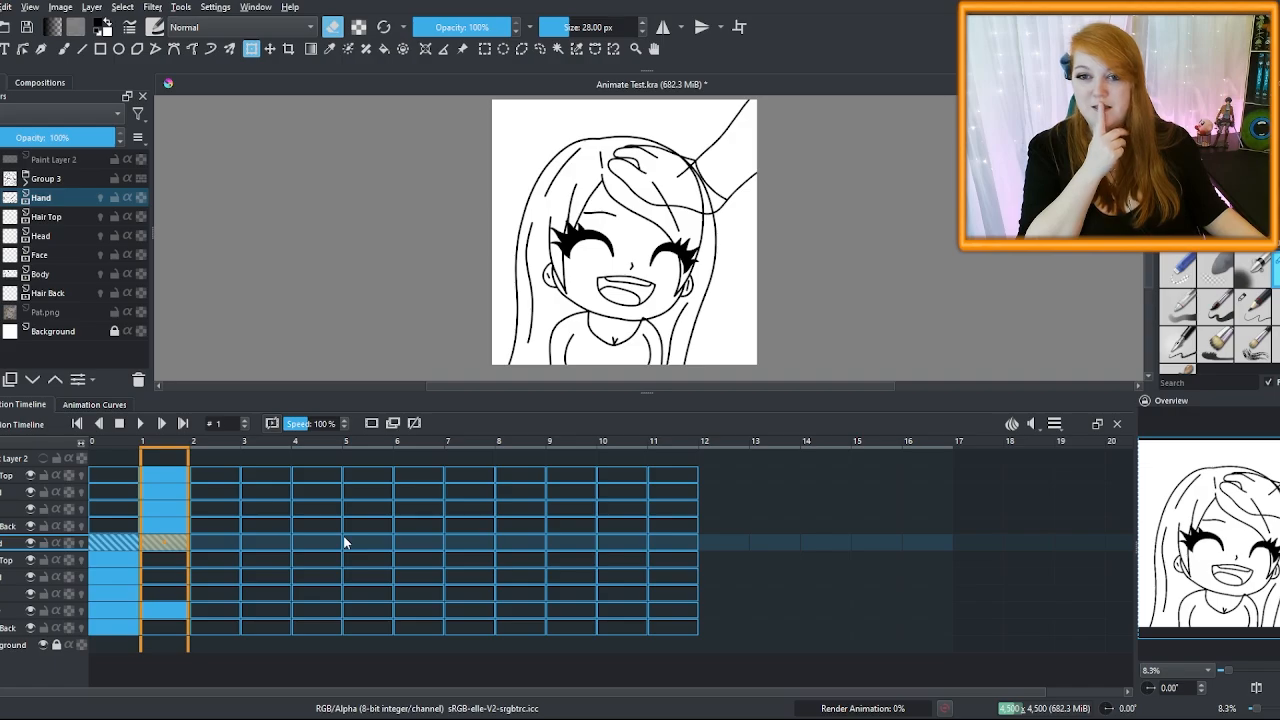
{"action": "key", "text": "Left"}
{"action": "key", "text": "Right"}
{"action": "key", "text": "Left"}
{"action": "key", "text": "Right"}
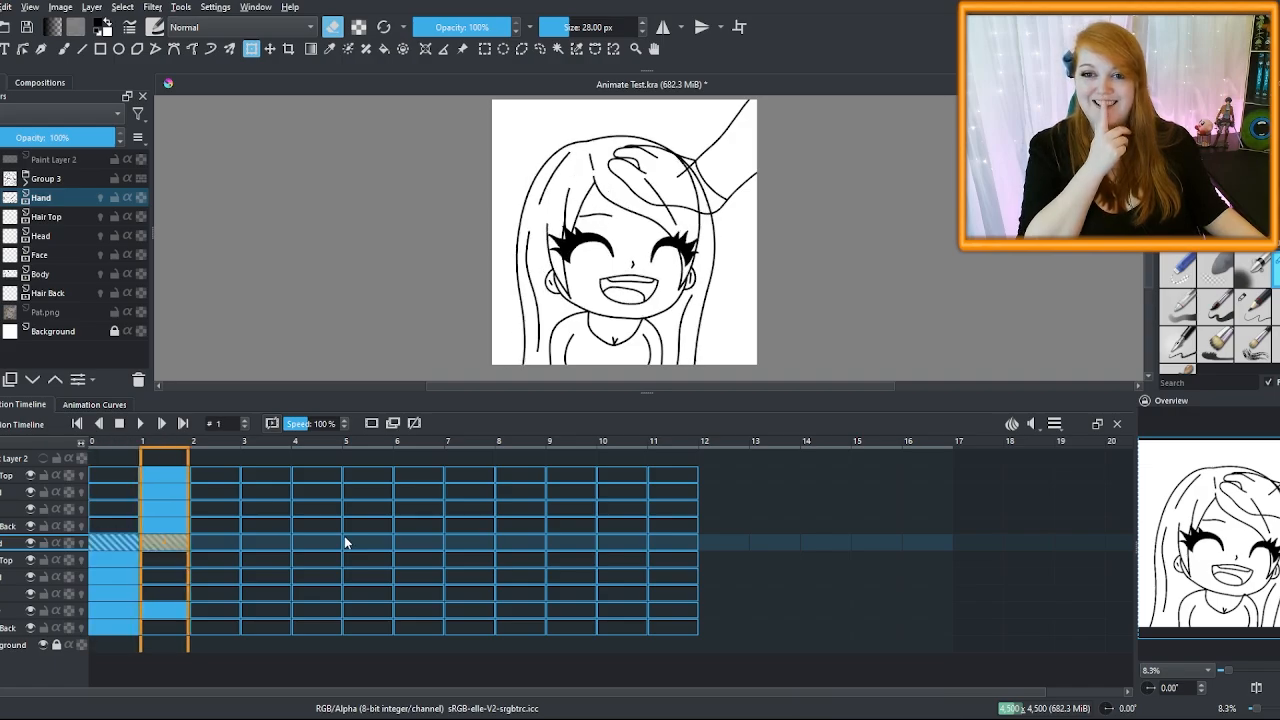
{"action": "key", "text": "Left"}
{"action": "key", "text": "Right"}
{"action": "key", "text": "Left"}
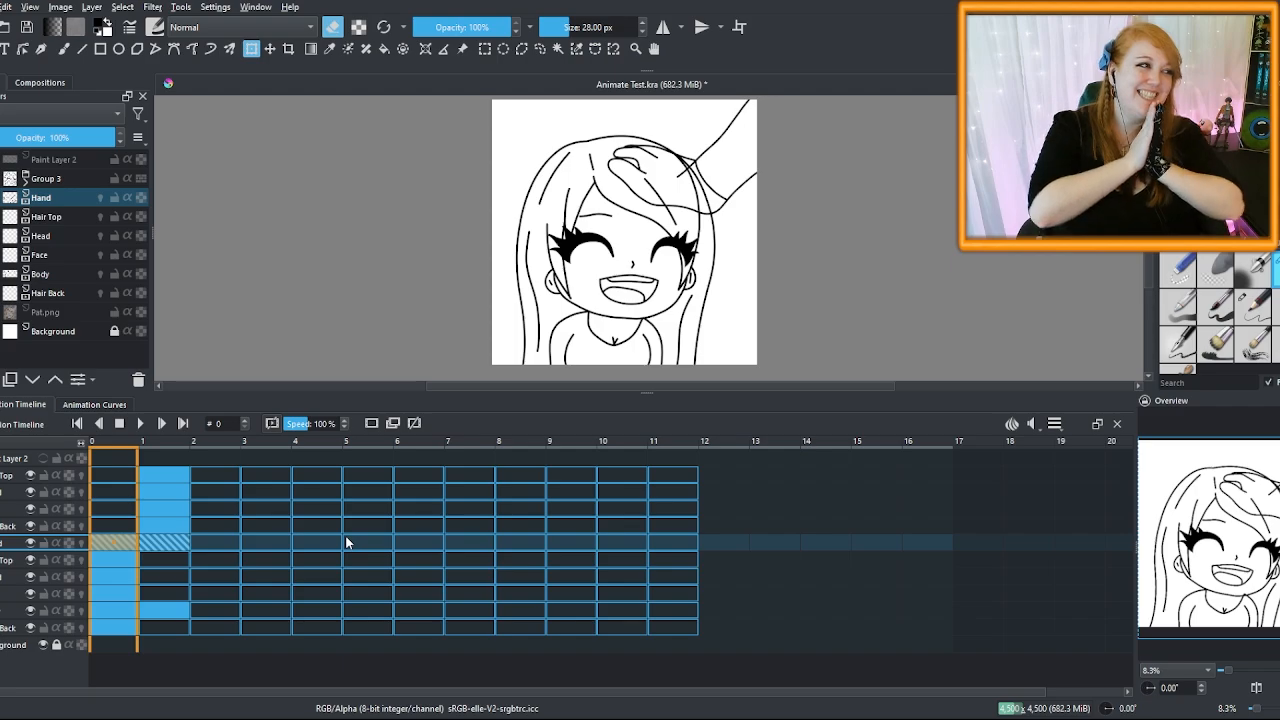
Compare the Body and Hand poses on frames 0 and 1, then turn on onion skinning
{"action": "left_click", "coordinate": [164, 610]}
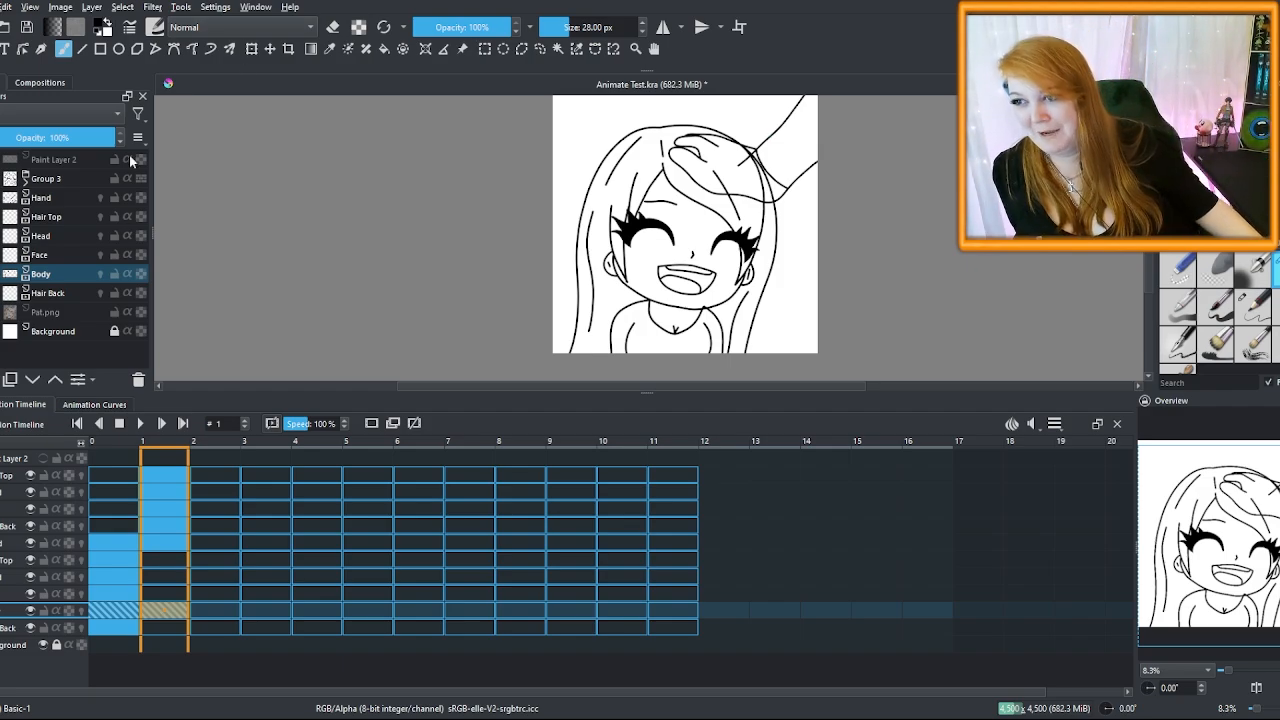
{"action": "left_click", "coordinate": [62, 197]}
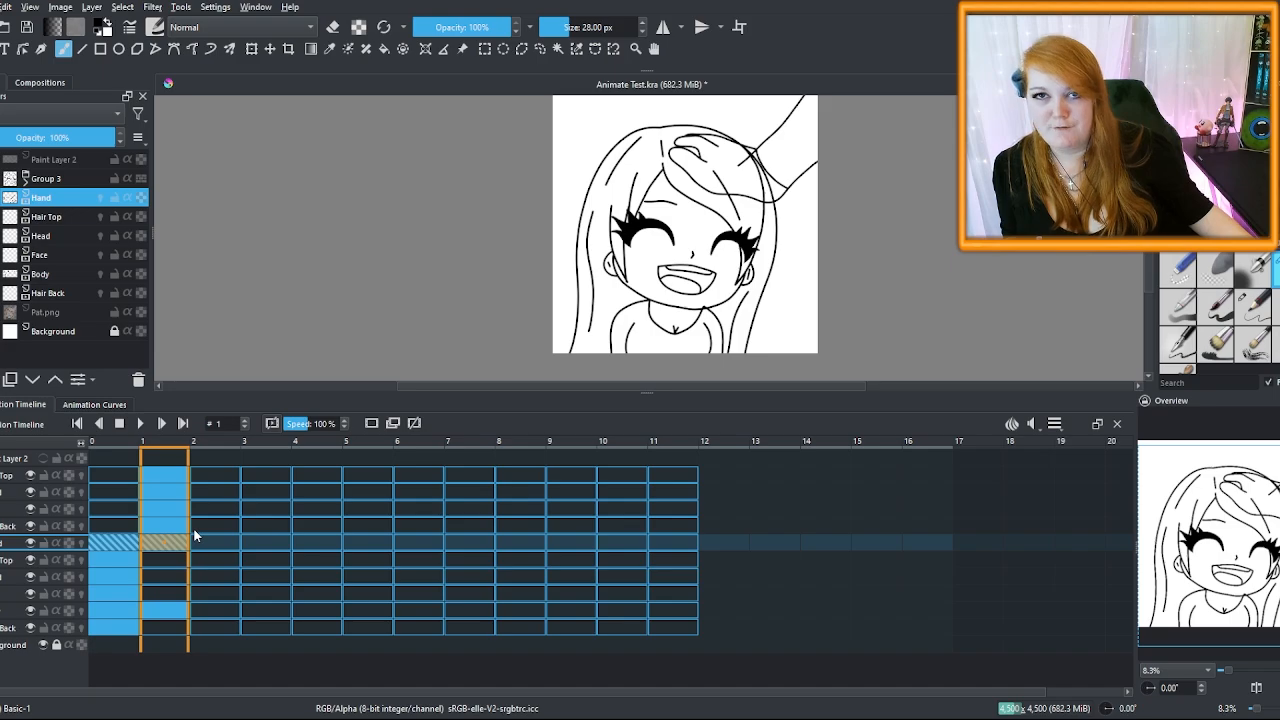
{"action": "left_click", "coordinate": [180, 612]}
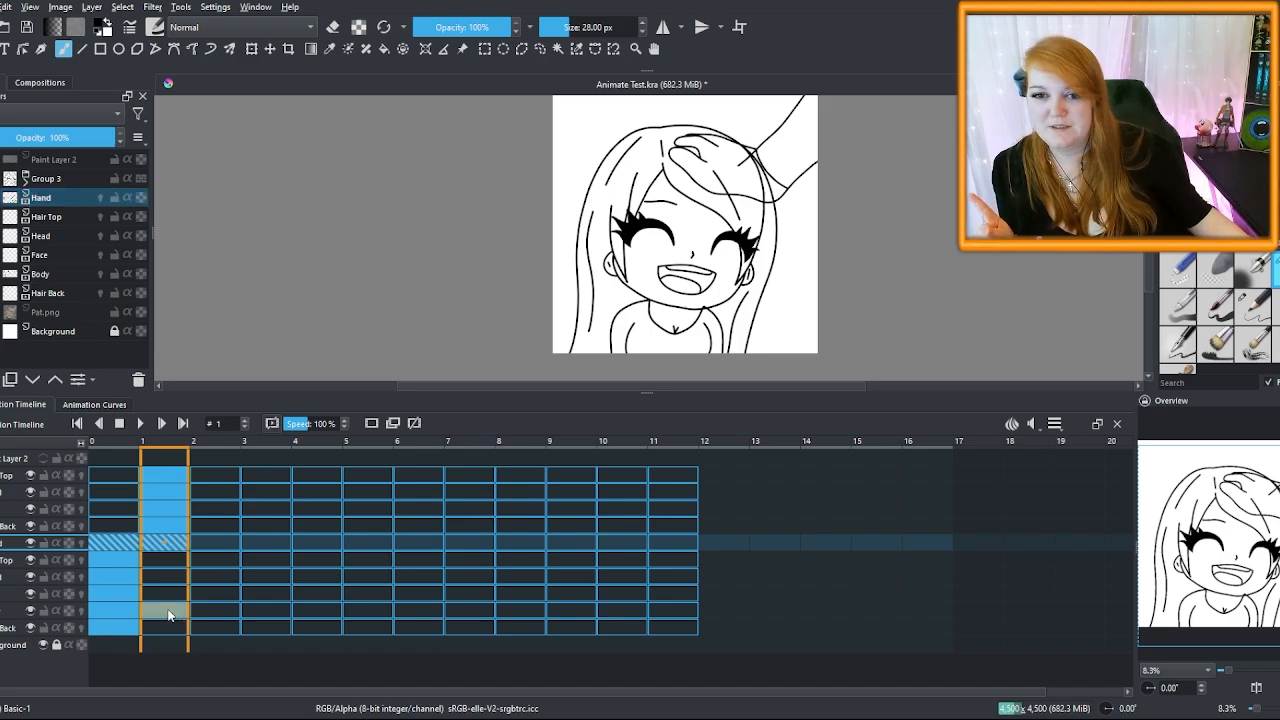
{"action": "left_click", "coordinate": [95, 613]}
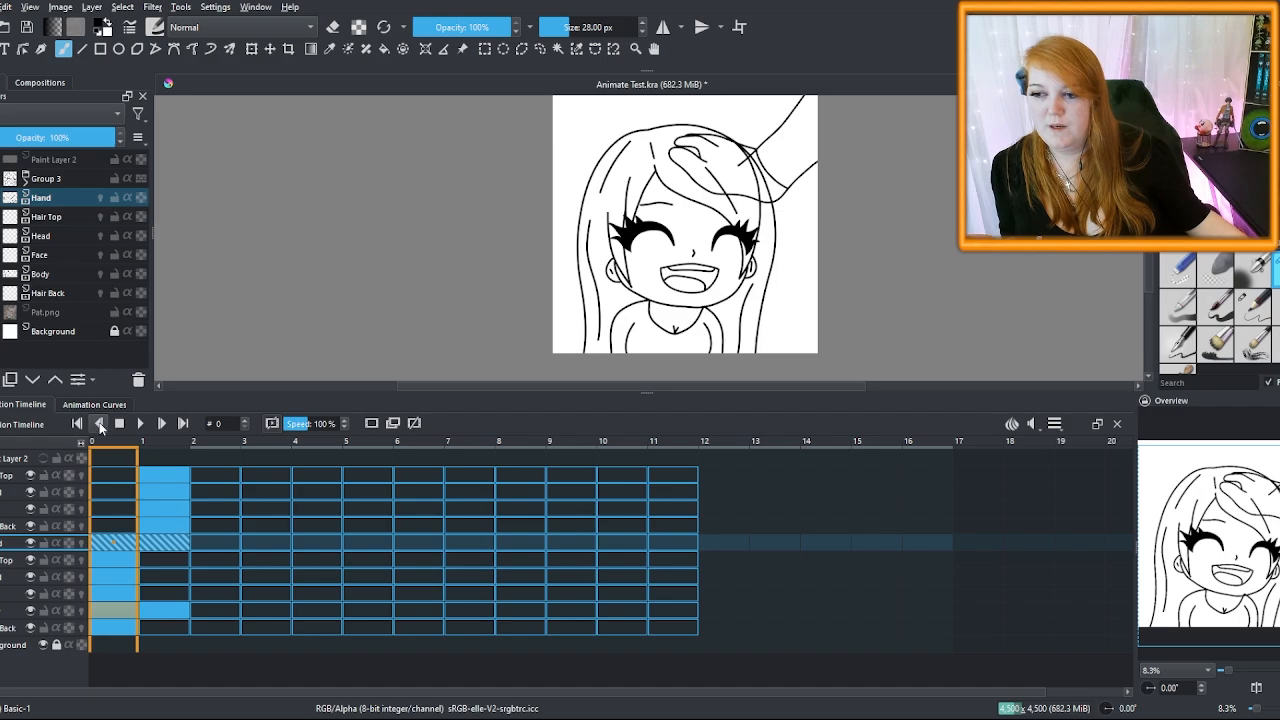
{"action": "left_click", "coordinate": [56, 274]}
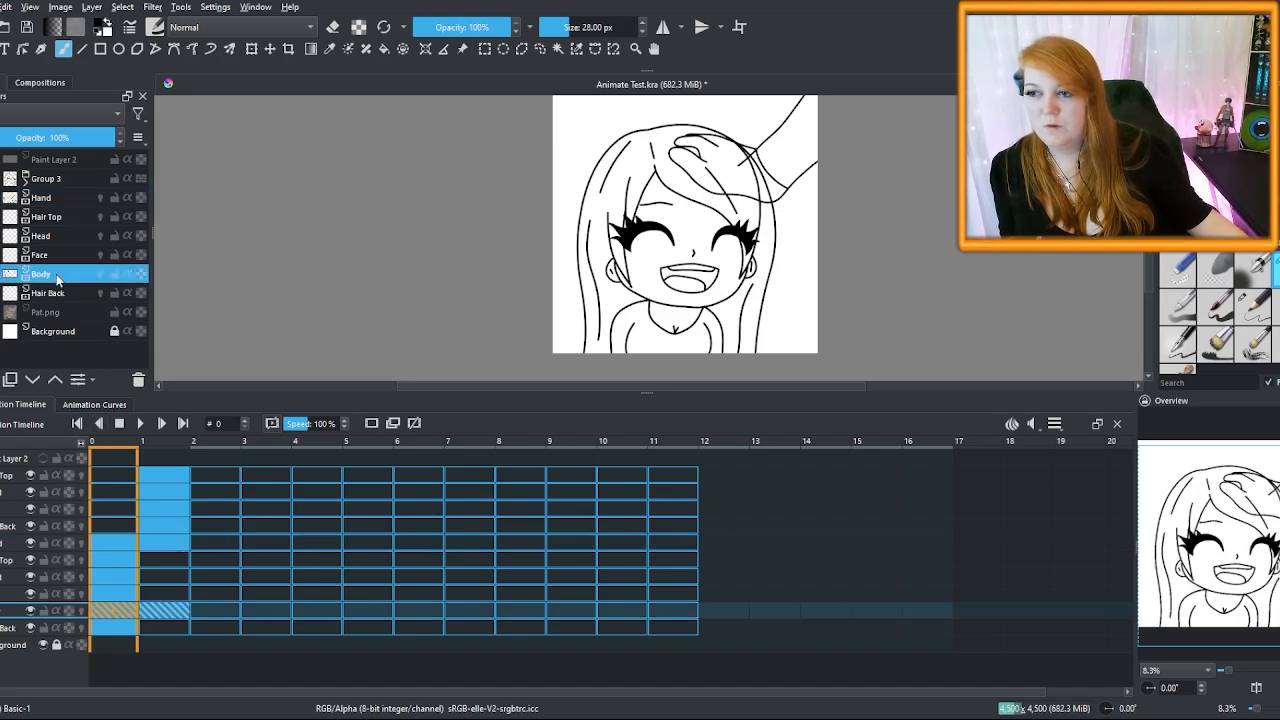
{"action": "left_click", "coordinate": [168, 612]}
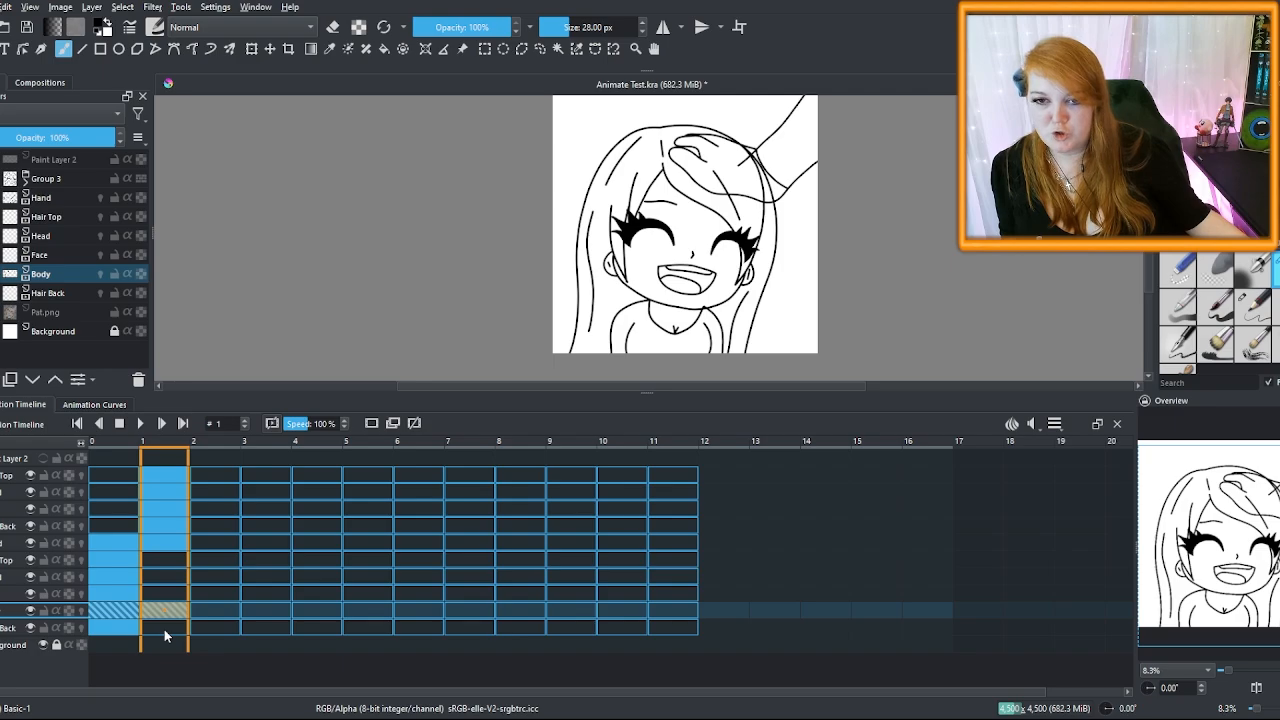
{"action": "left_click", "coordinate": [126, 612]}
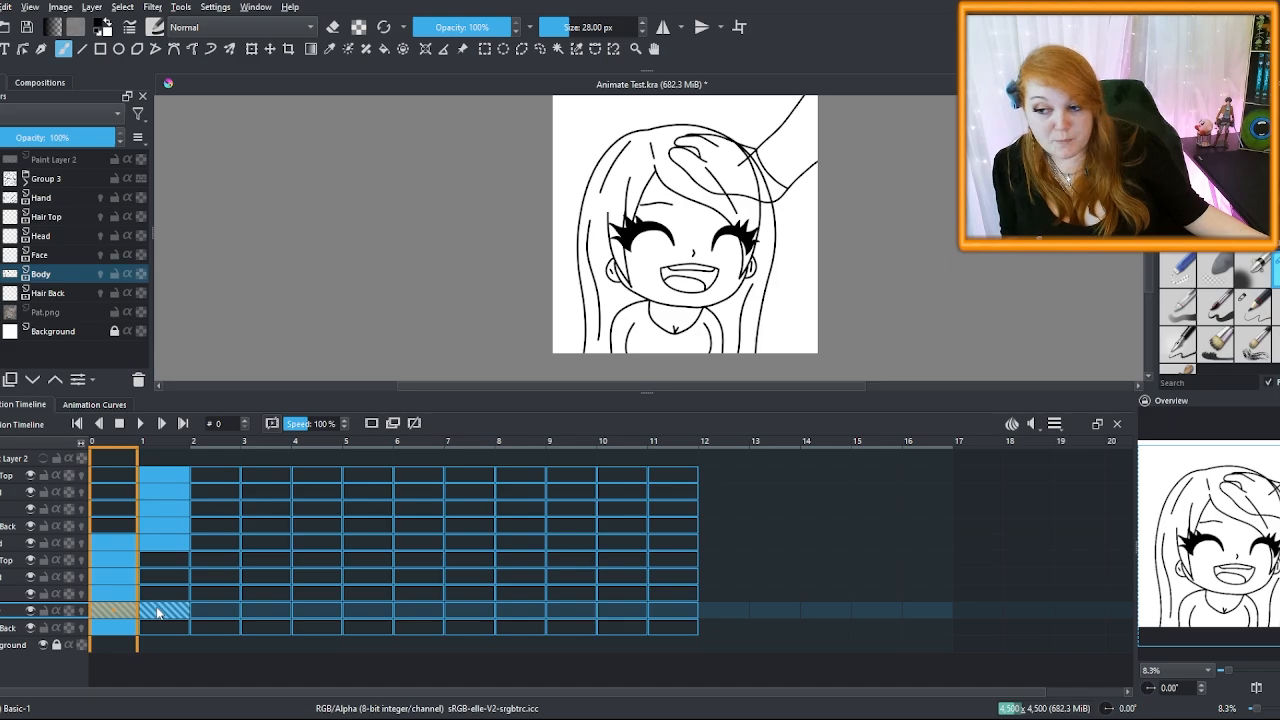
{"action": "left_click", "coordinate": [158, 544]}
{"action": "left_click", "coordinate": [112, 540]}
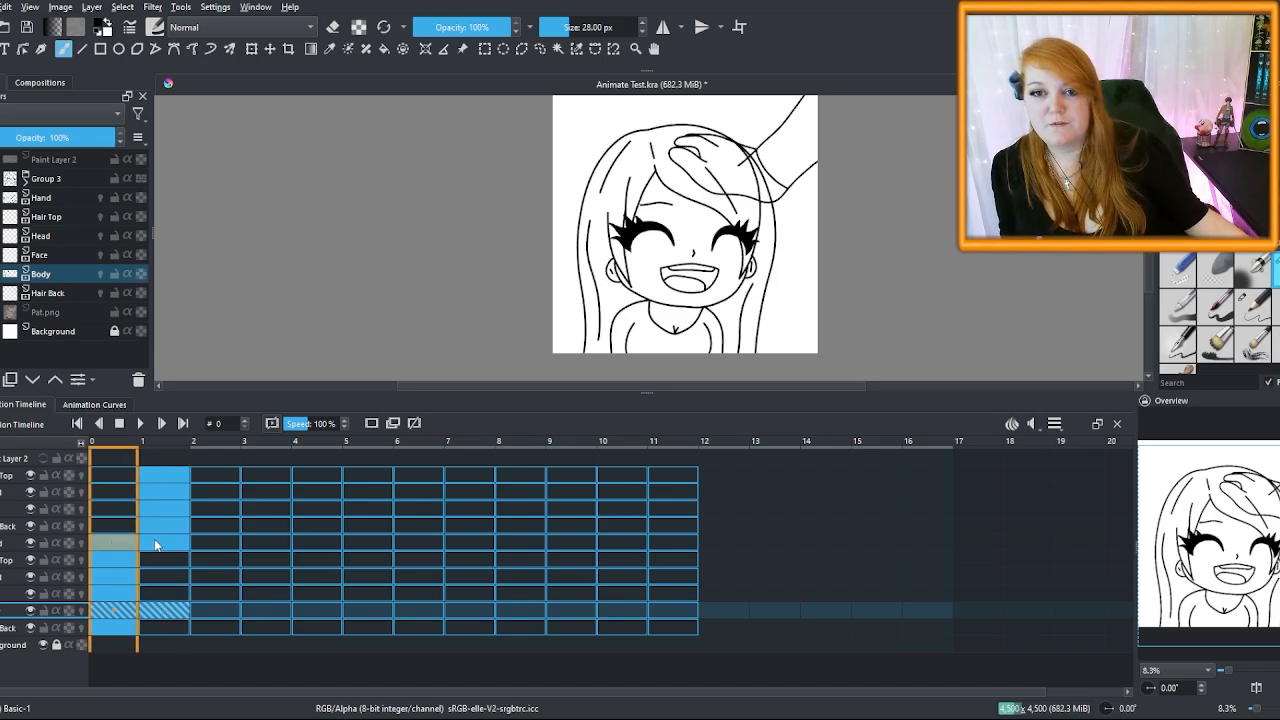
{"action": "left_click", "coordinate": [155, 544]}
{"action": "left_click", "coordinate": [121, 540]}
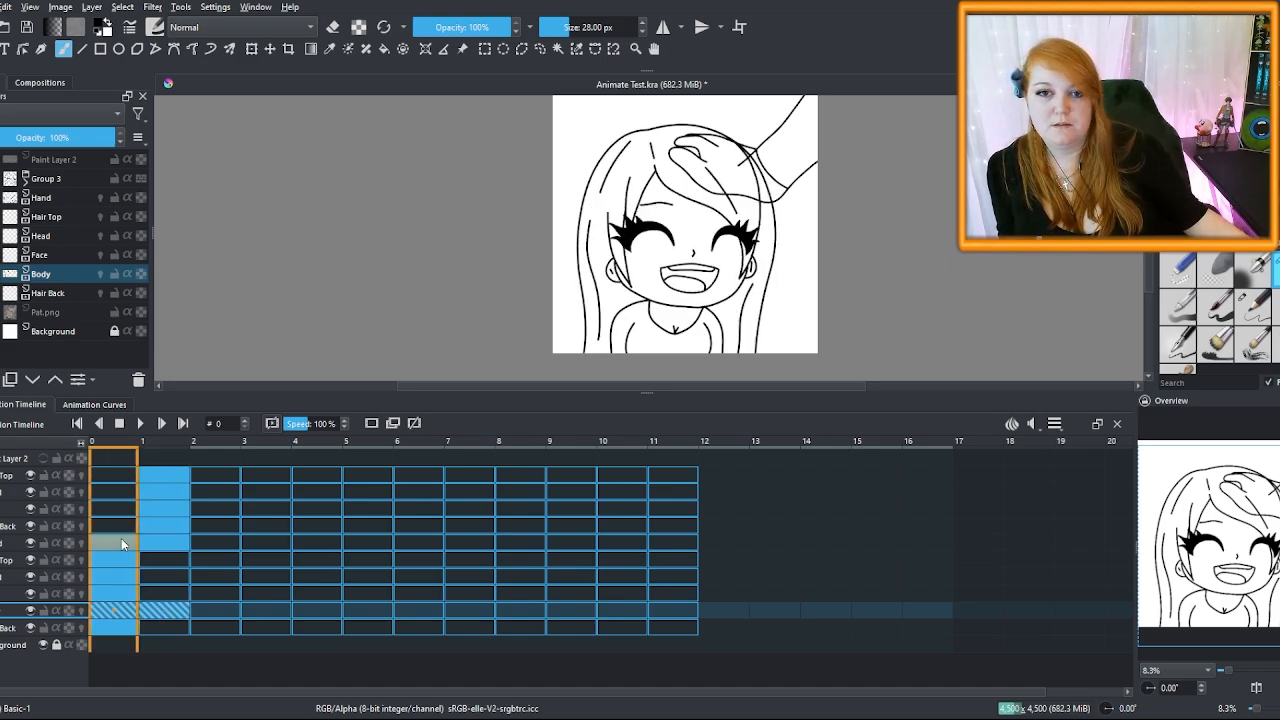
{"action": "left_click", "coordinate": [173, 539]}
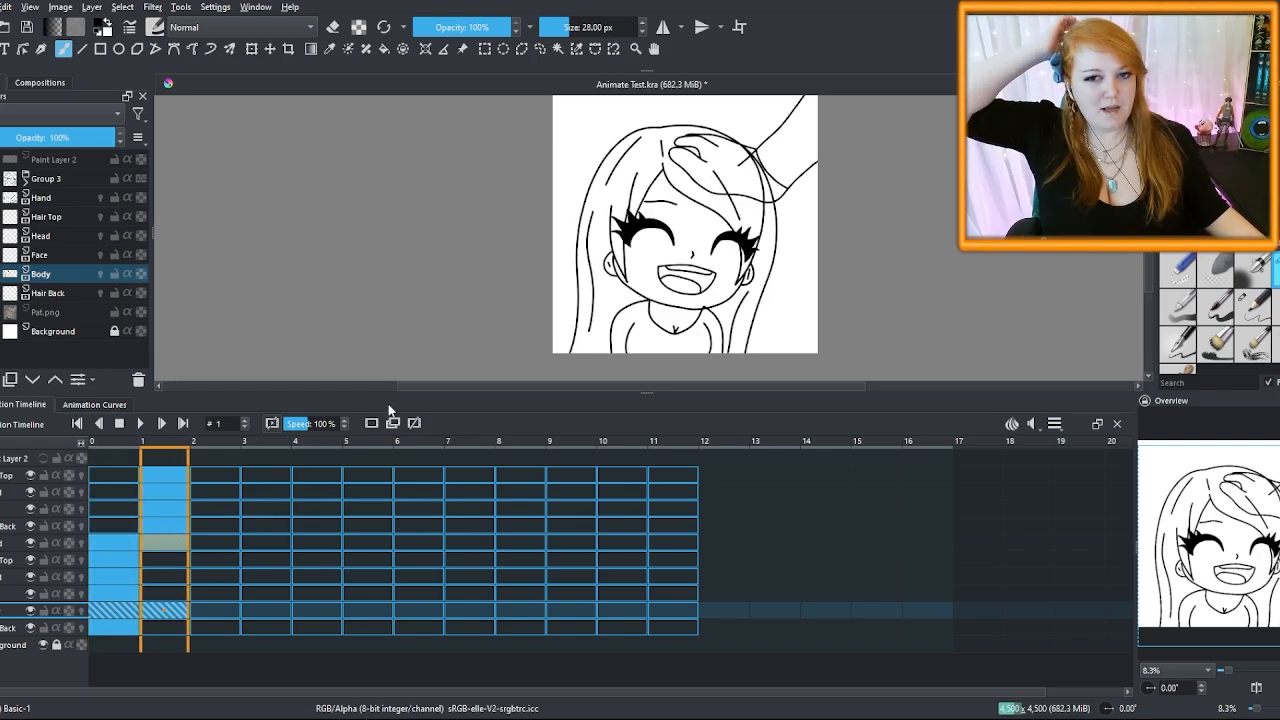
{"action": "left_click", "coordinate": [100, 292]}
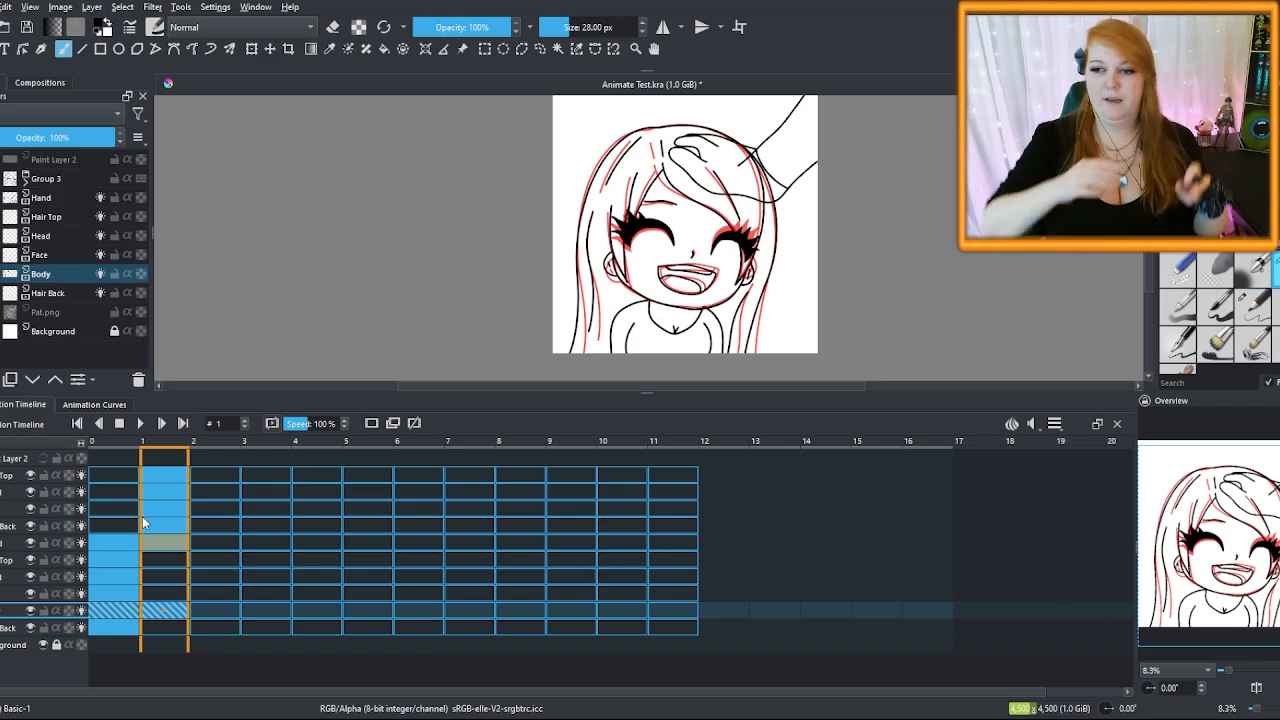
Paste the pose keyframes onto Hand frame 2, then duplicate Group 3 at frame 1
{"action": "key", "text": "Left"}
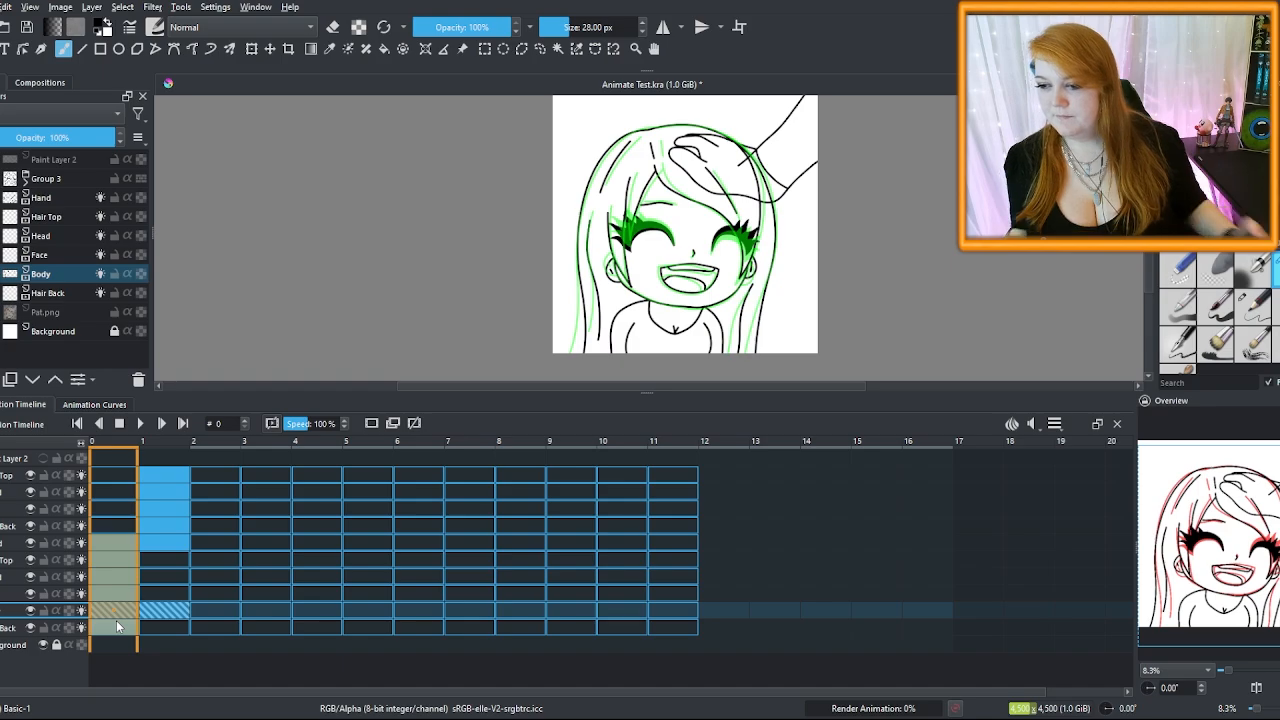
{"action": "left_click", "coordinate": [215, 542]}
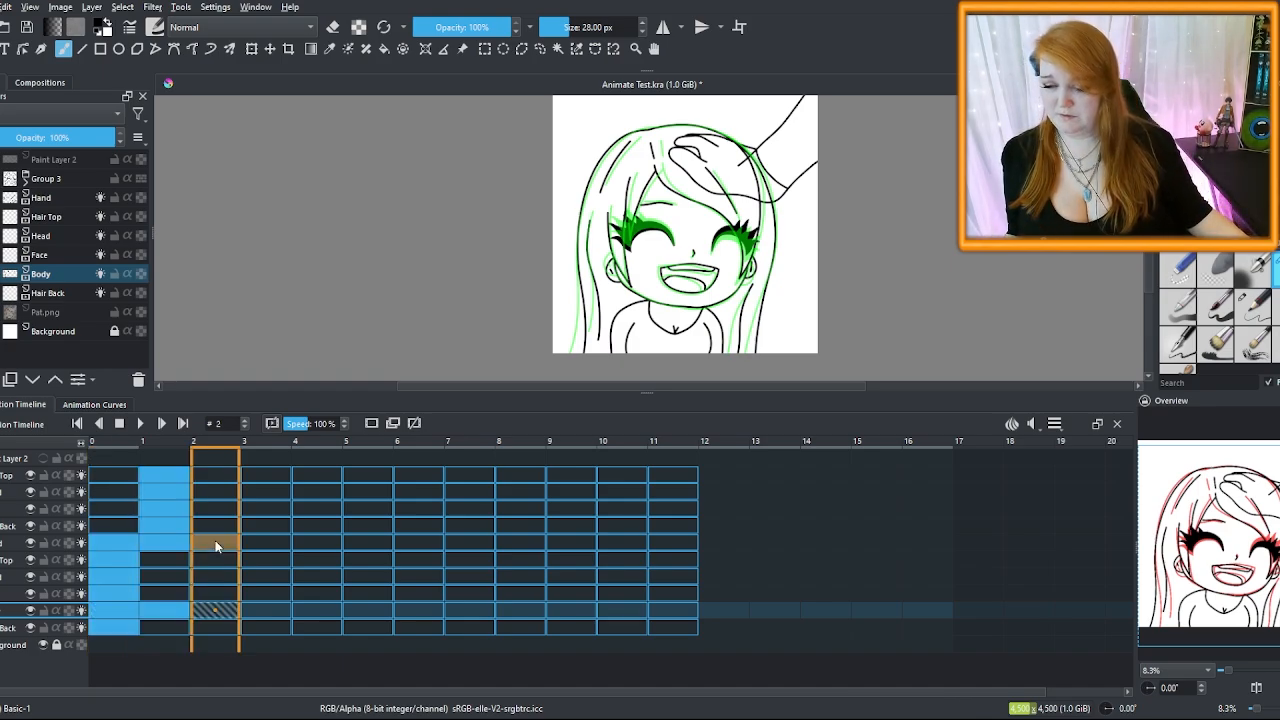
{"action": "key", "text": "ctrl+v"}
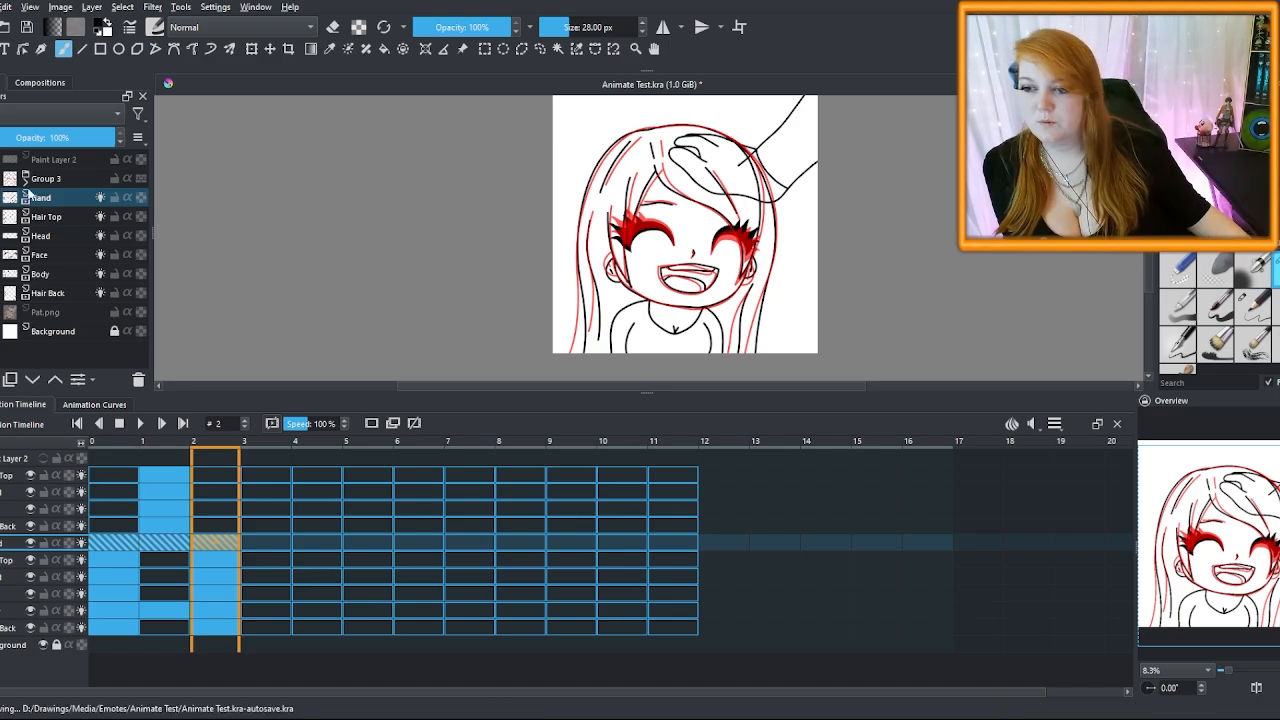
{"action": "left_click", "coordinate": [155, 459]}
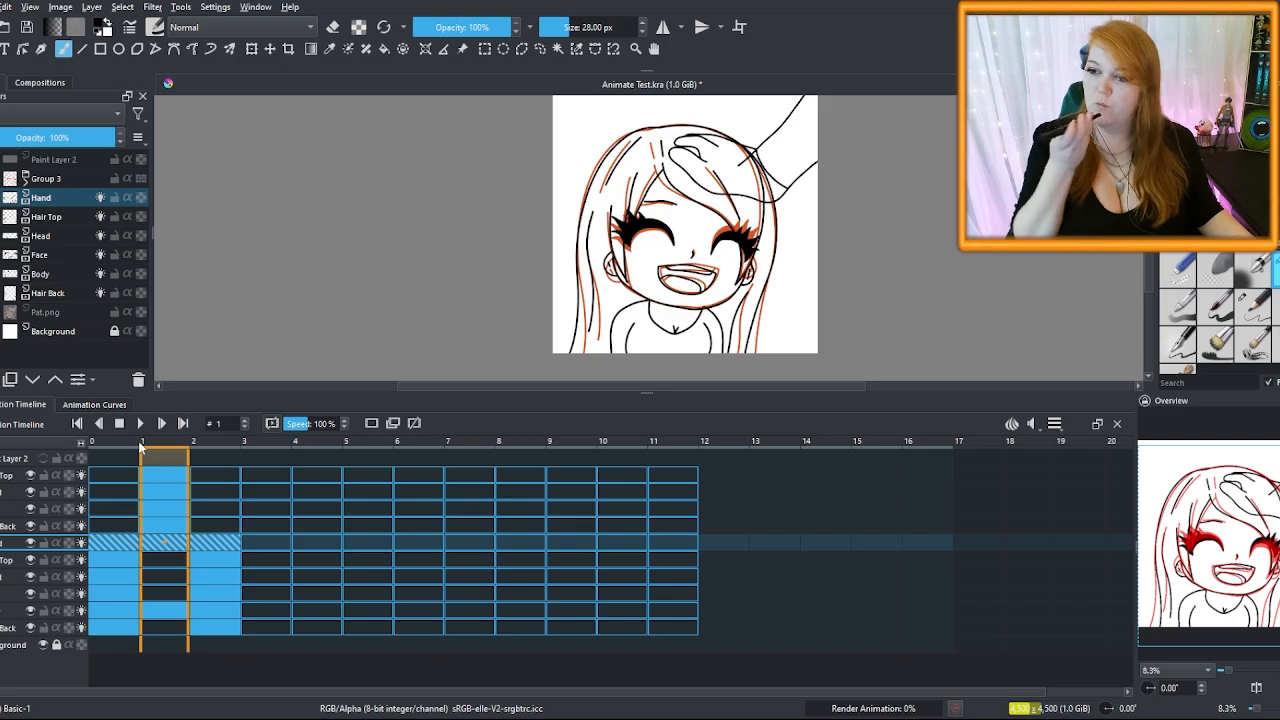
{"action": "left_click", "coordinate": [63, 180]}
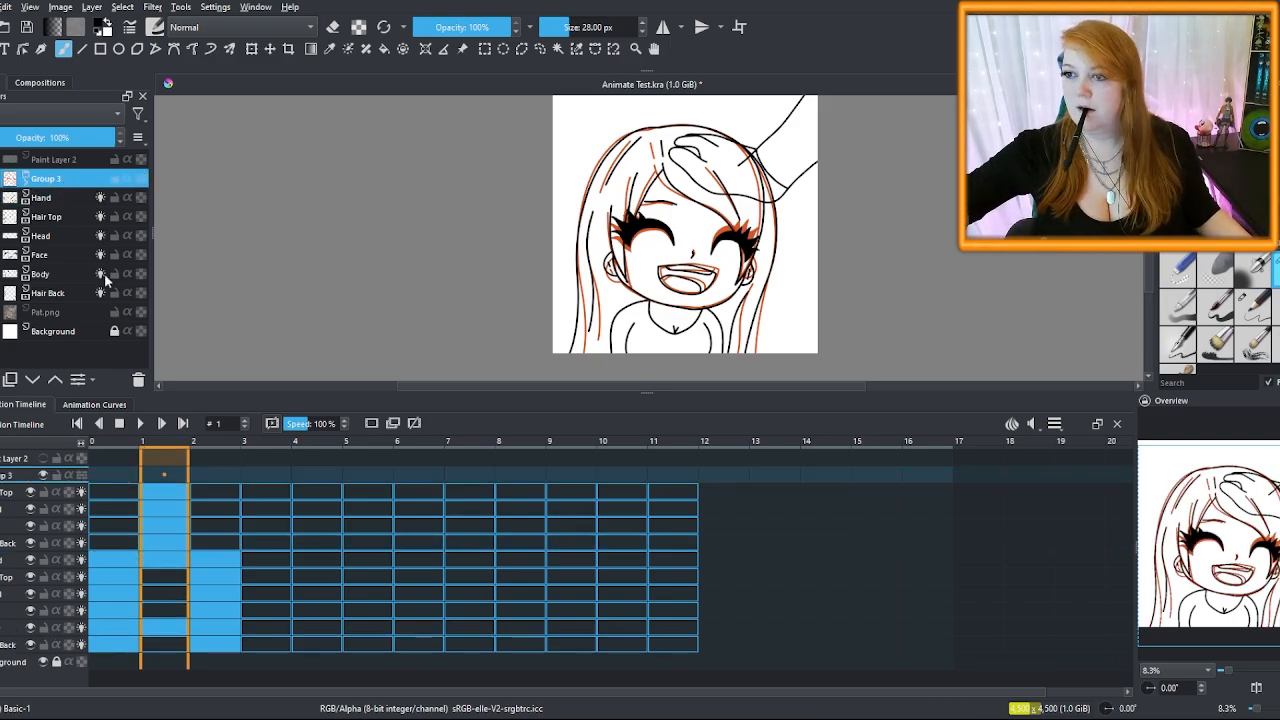
{"action": "key", "text": "ctrl+j"}
Rename the copy to Group 4 and move its keyframes from frame 1 to frame 3
{"action": "double_click", "coordinate": [69, 180]}
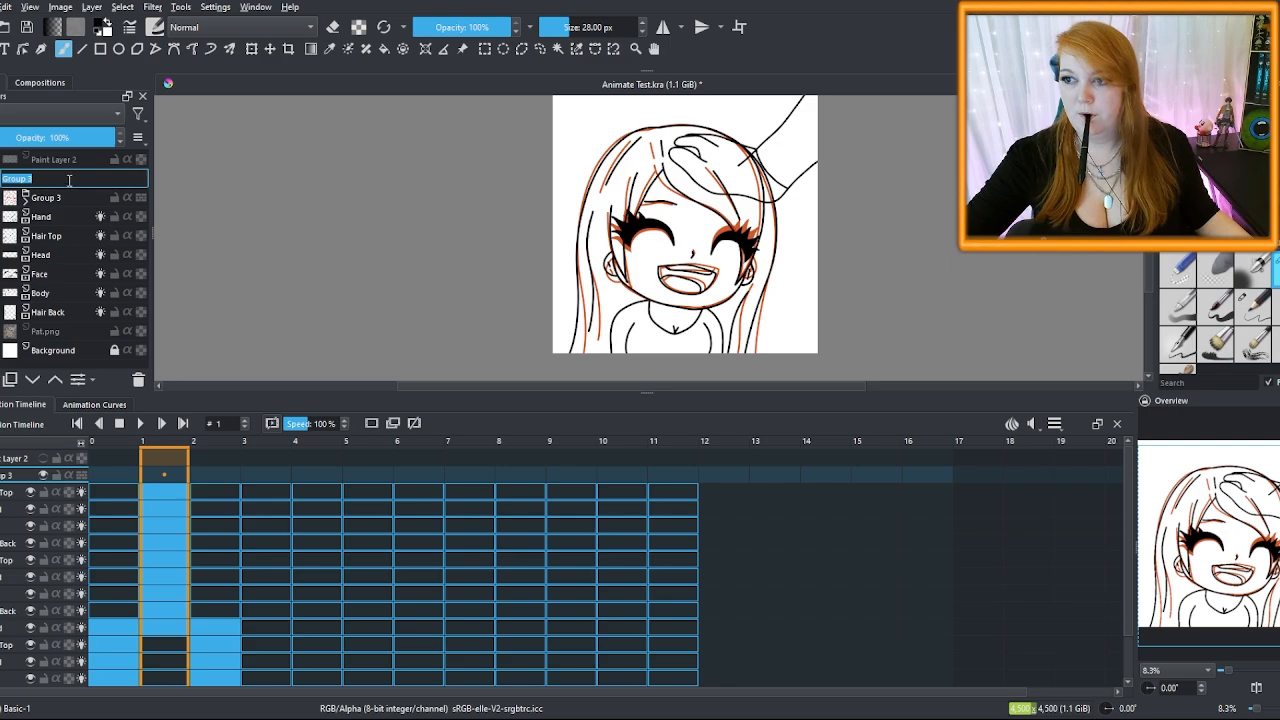
{"action": "left_click", "coordinate": [69, 180]}
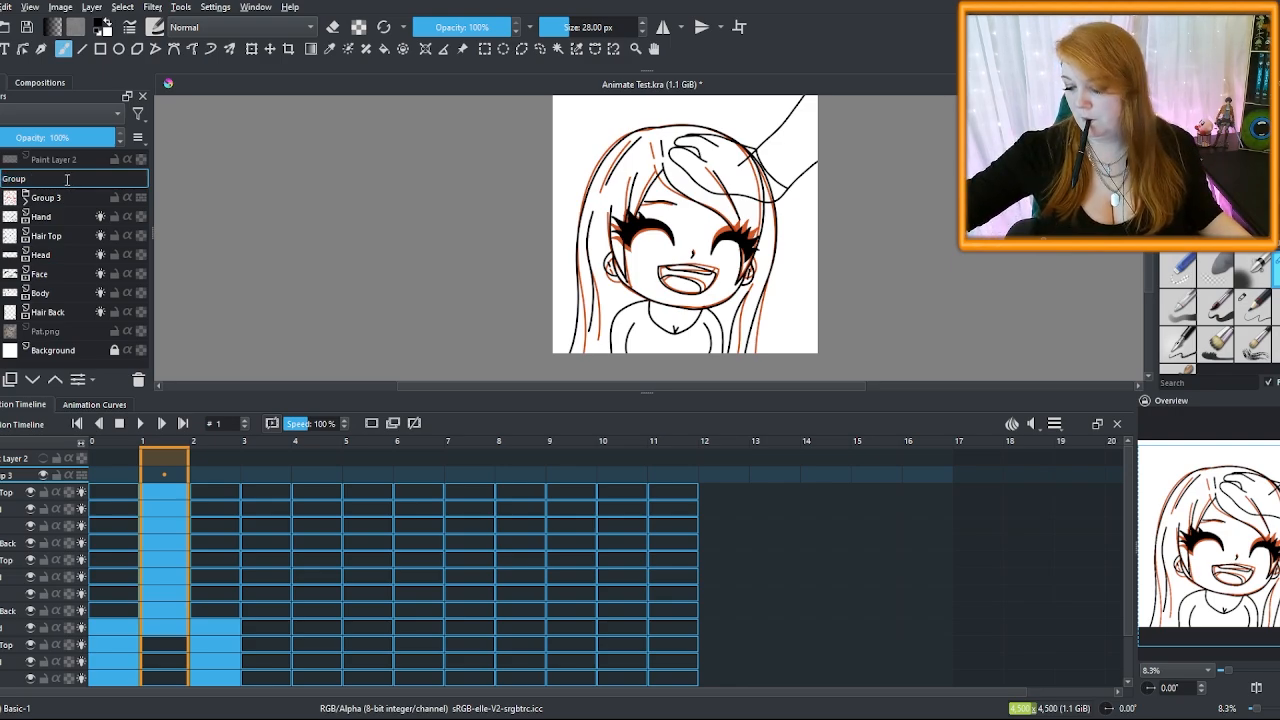
{"action": "type", "text": "4"}
{"action": "key", "text": "Return"}
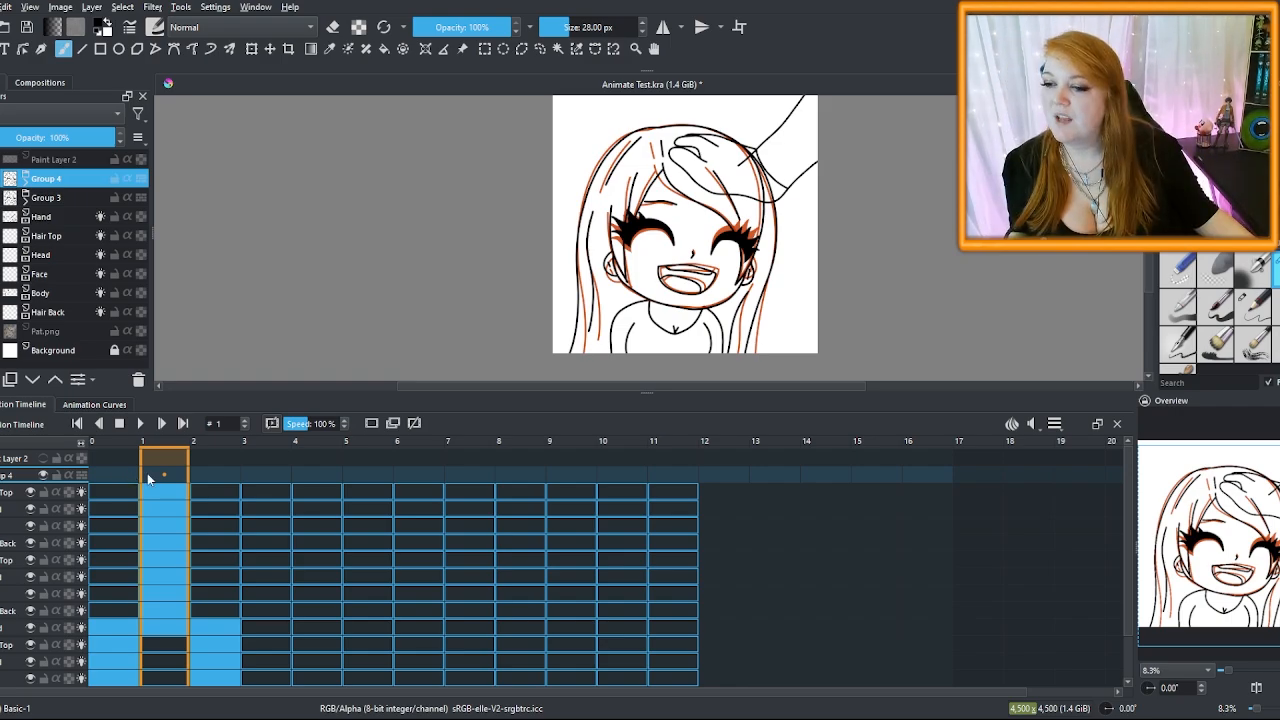
{"action": "left_click_drag", "start_coordinate": [188, 466], "coordinate": [167, 549]}
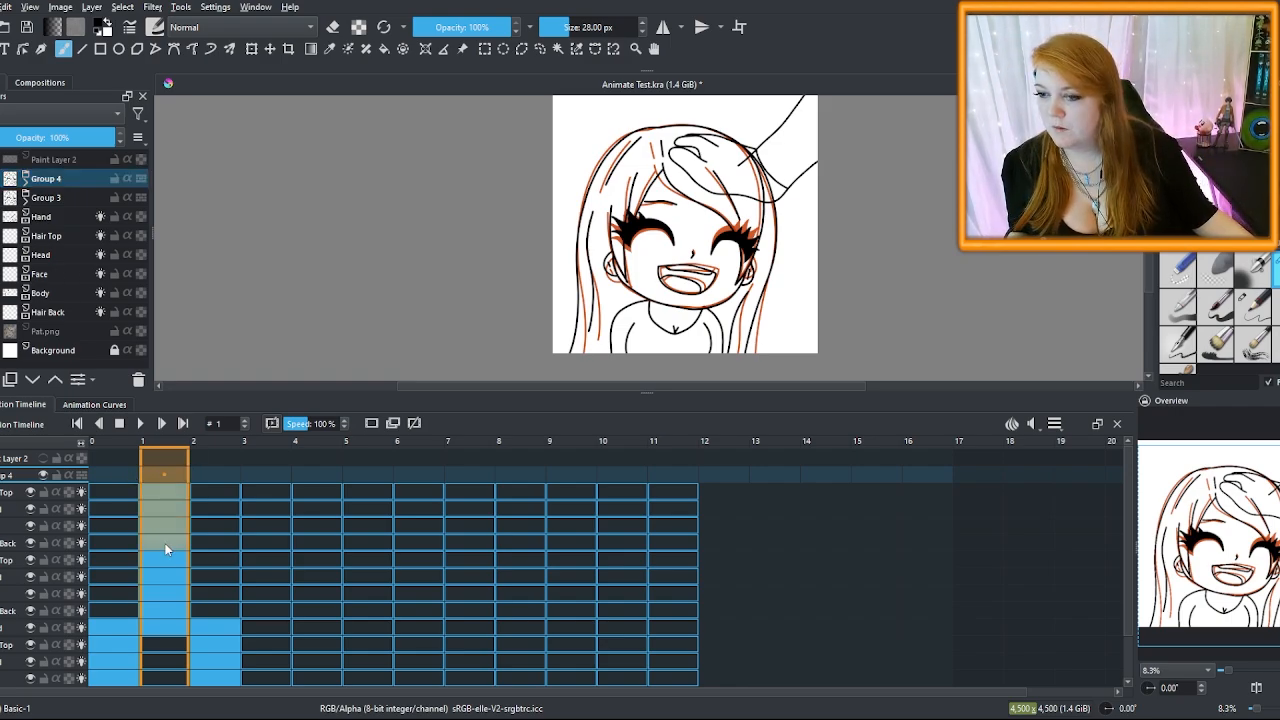
{"action": "left_click_drag", "start_coordinate": [166, 489], "coordinate": [264, 493]}
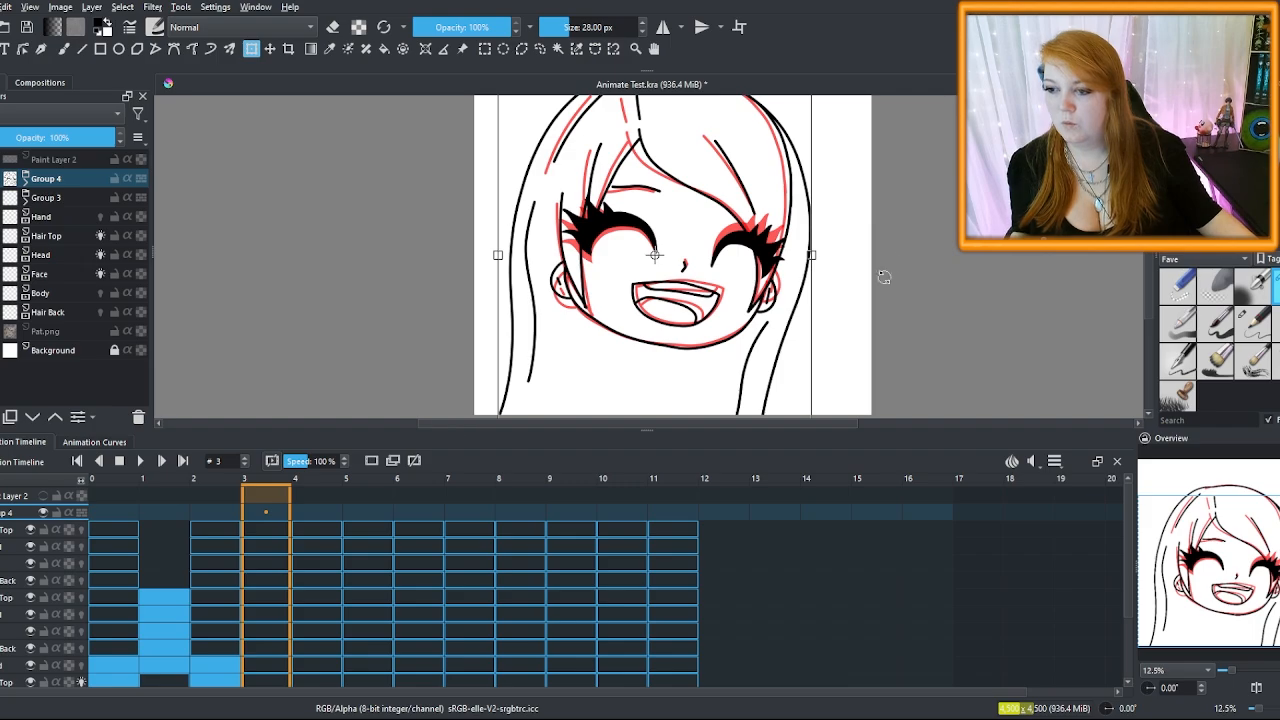
Rotate Group 4's head slightly to match the onion skin and clone Body onto frame 3
{"action": "left_click_drag", "start_coordinate": [931, 260], "coordinate": [955, 195]}
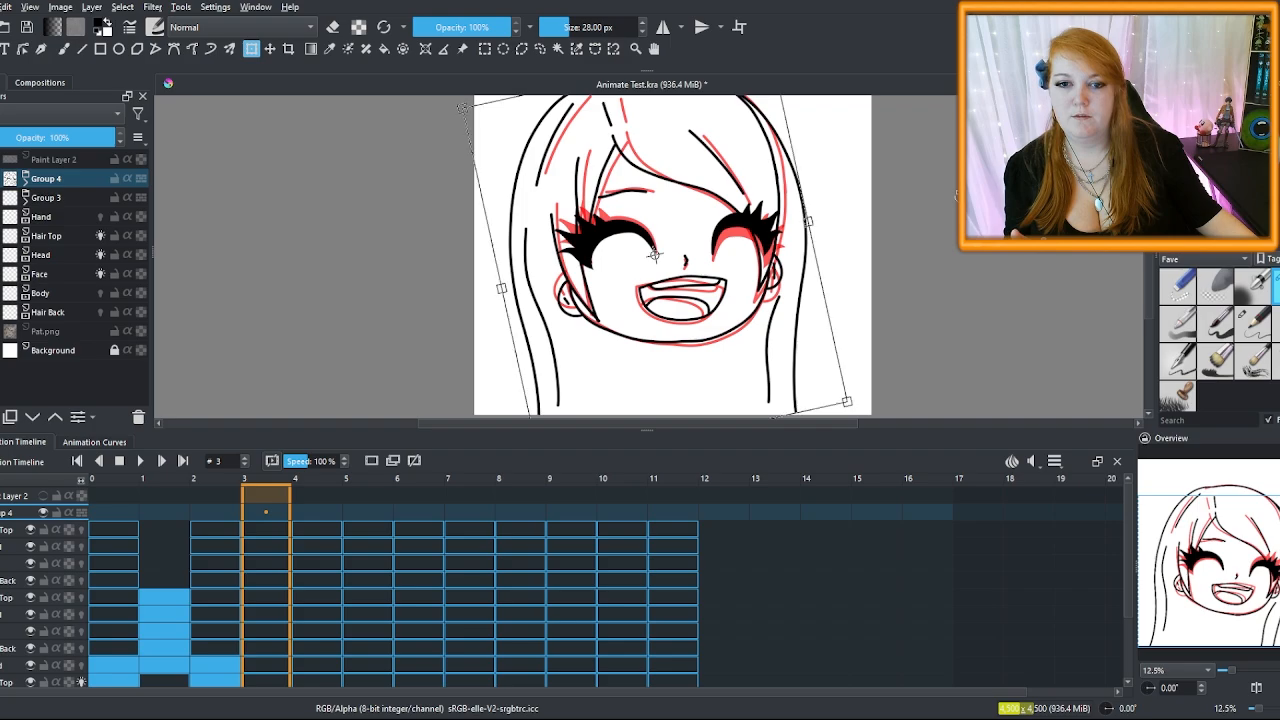
{"action": "key", "text": "Return"}
{"action": "left_click_drag", "start_coordinate": [647, 430], "coordinate": [647, 347]}
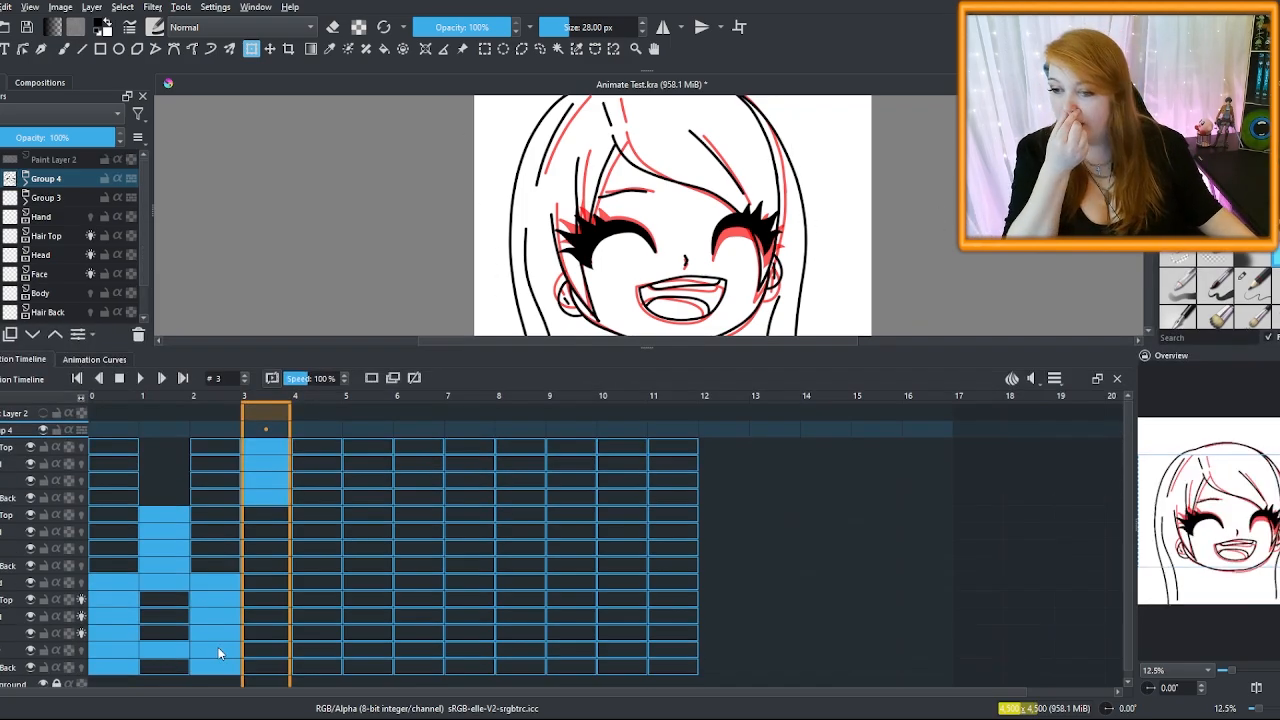
{"action": "left_click", "coordinate": [218, 647]}
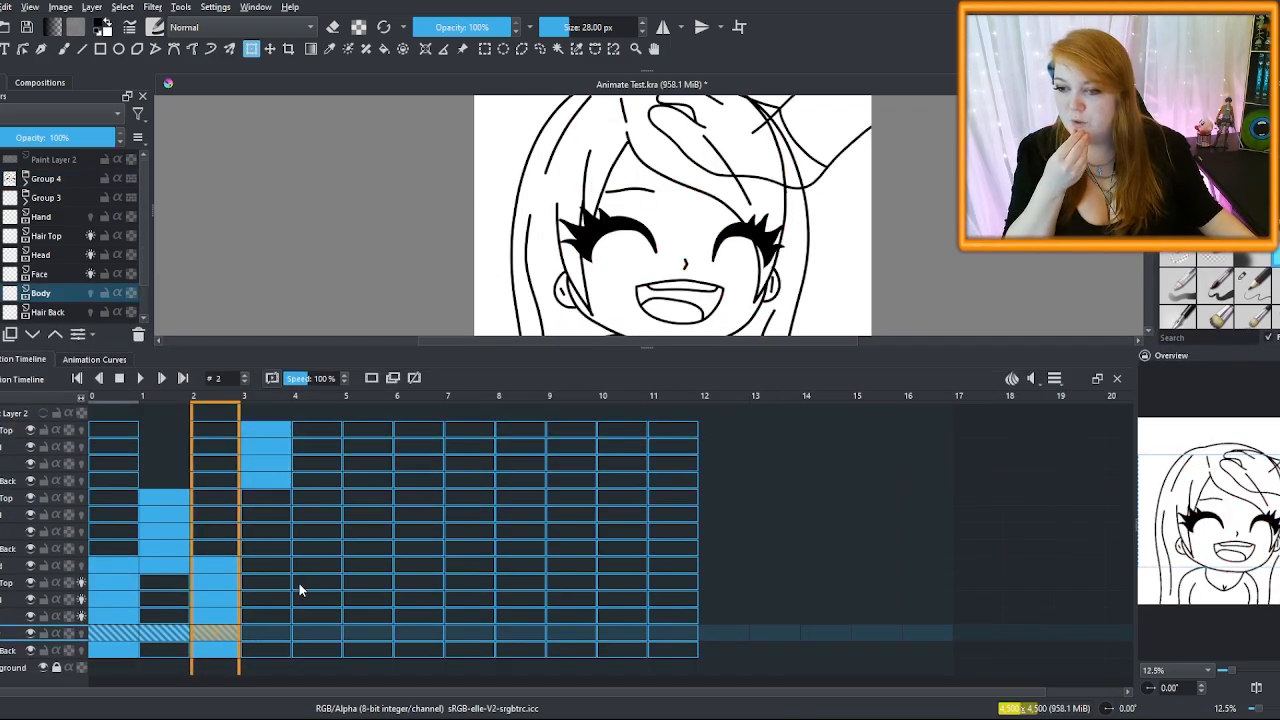
{"action": "left_click", "coordinate": [256, 632]}
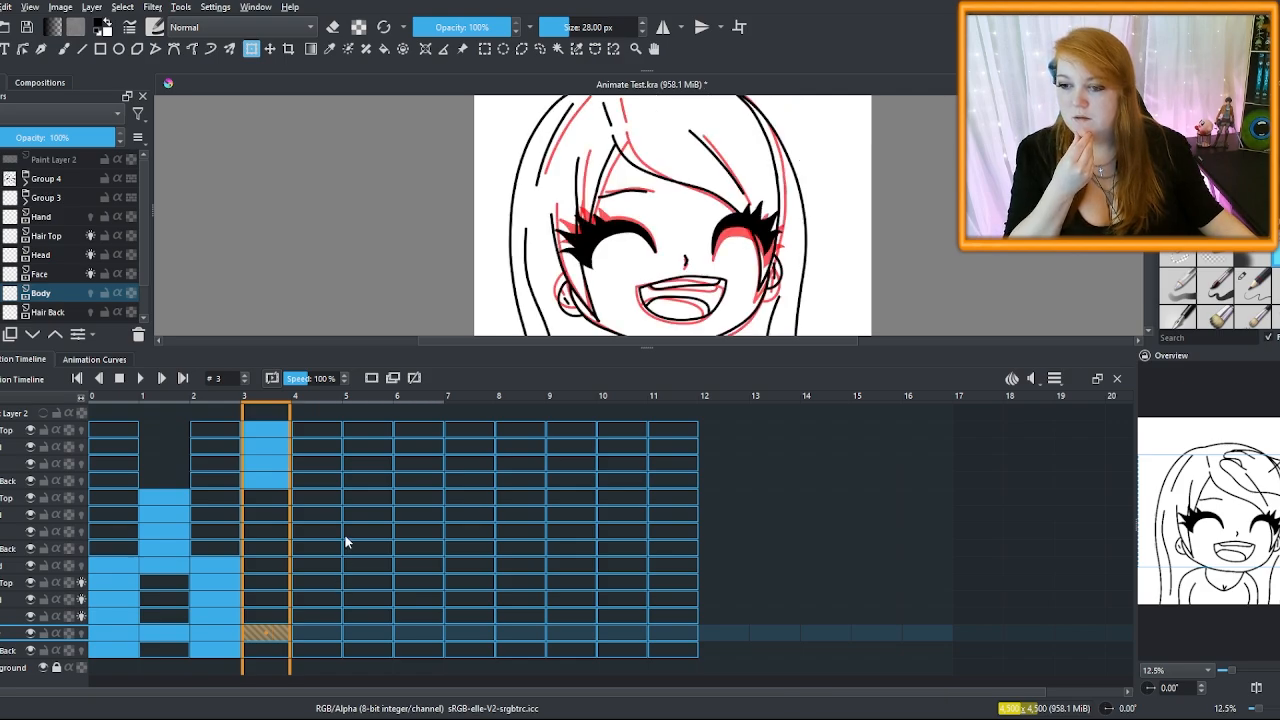
{"action": "key", "text": "ctrl+v"}
Select the Hand cells at frames 2–3 and unhide the numbered planning sketch
{"action": "left_click", "coordinate": [216, 565]}
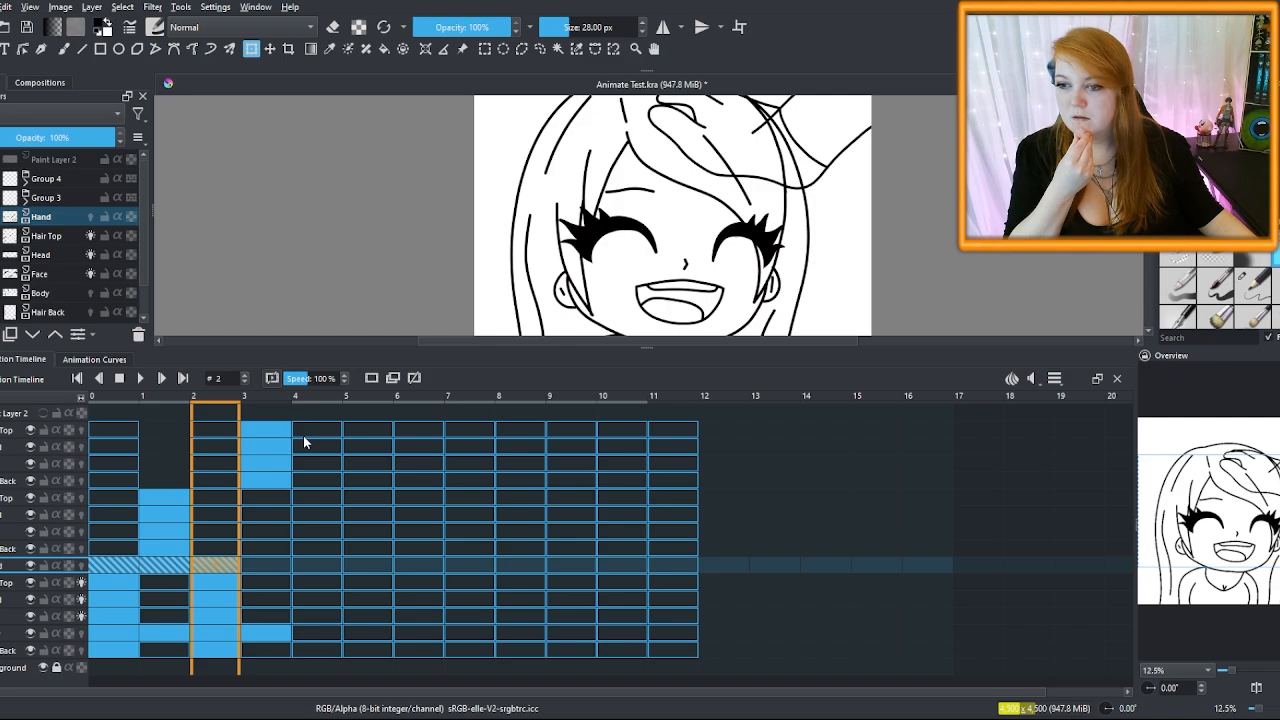
{"action": "left_click", "coordinate": [264, 565]}
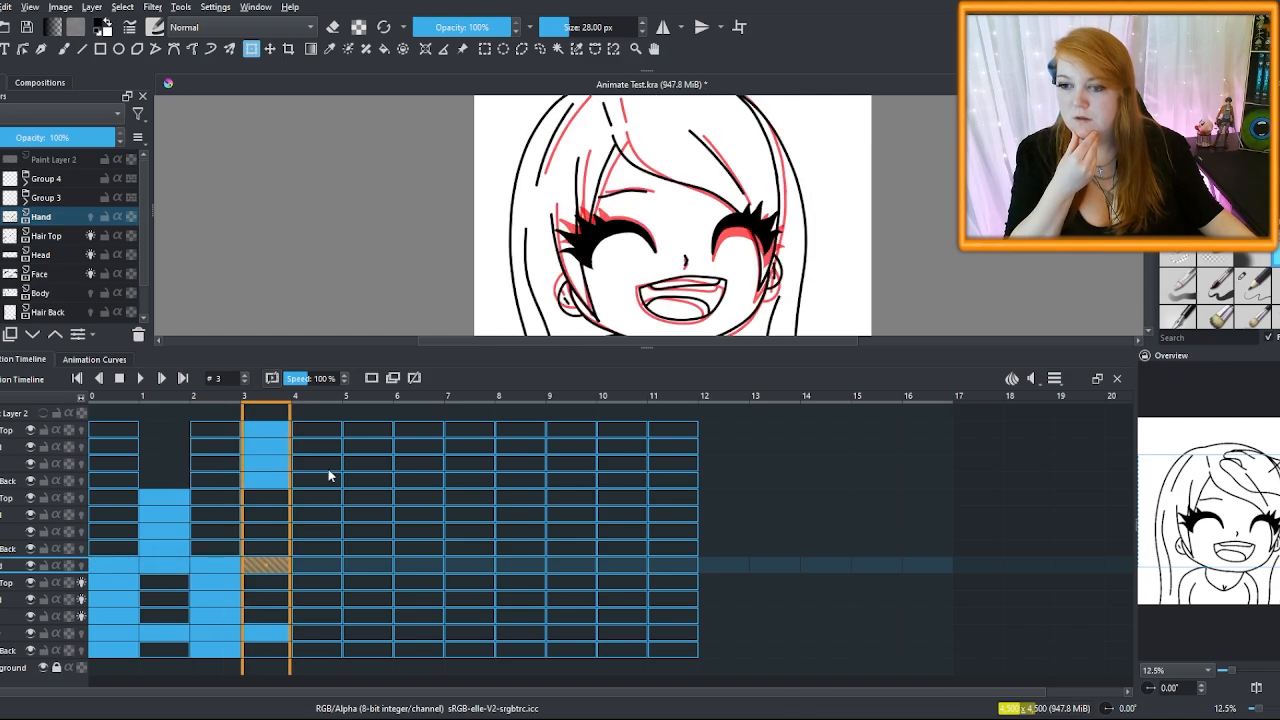
{"action": "left_click_drag", "start_coordinate": [643, 345], "coordinate": [613, 512]}
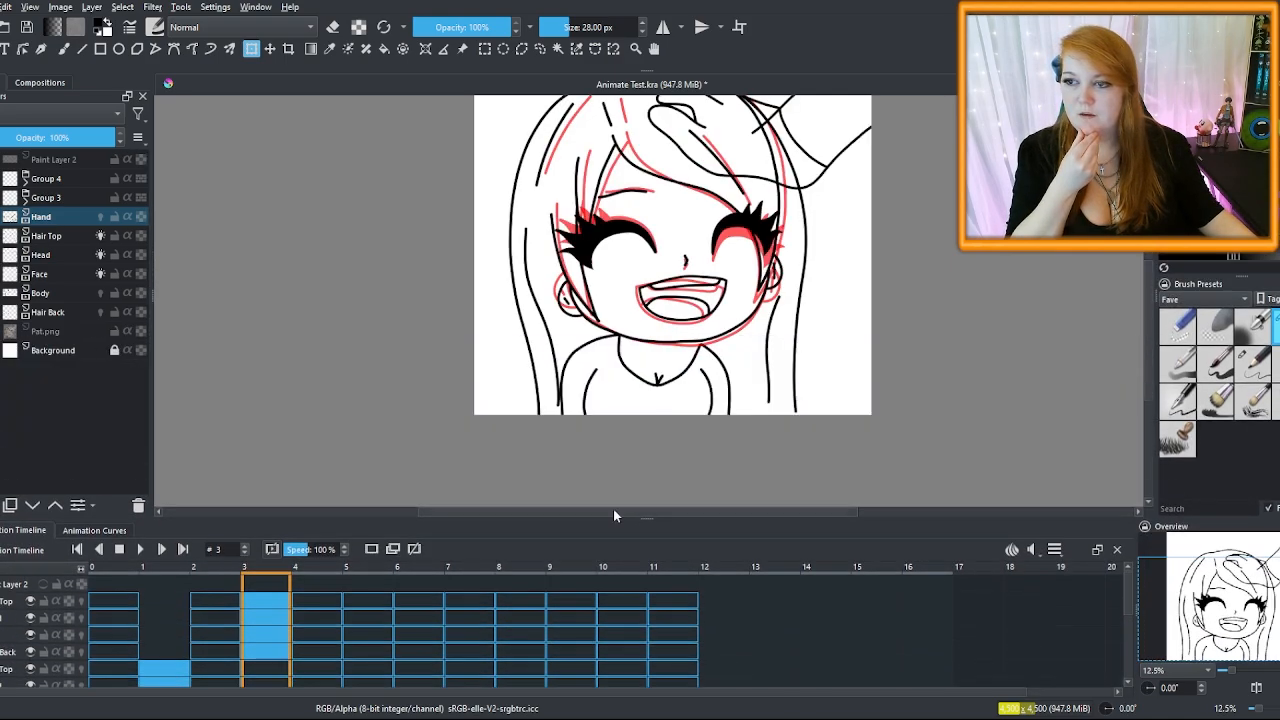
{"action": "left_click", "coordinate": [97, 258]}
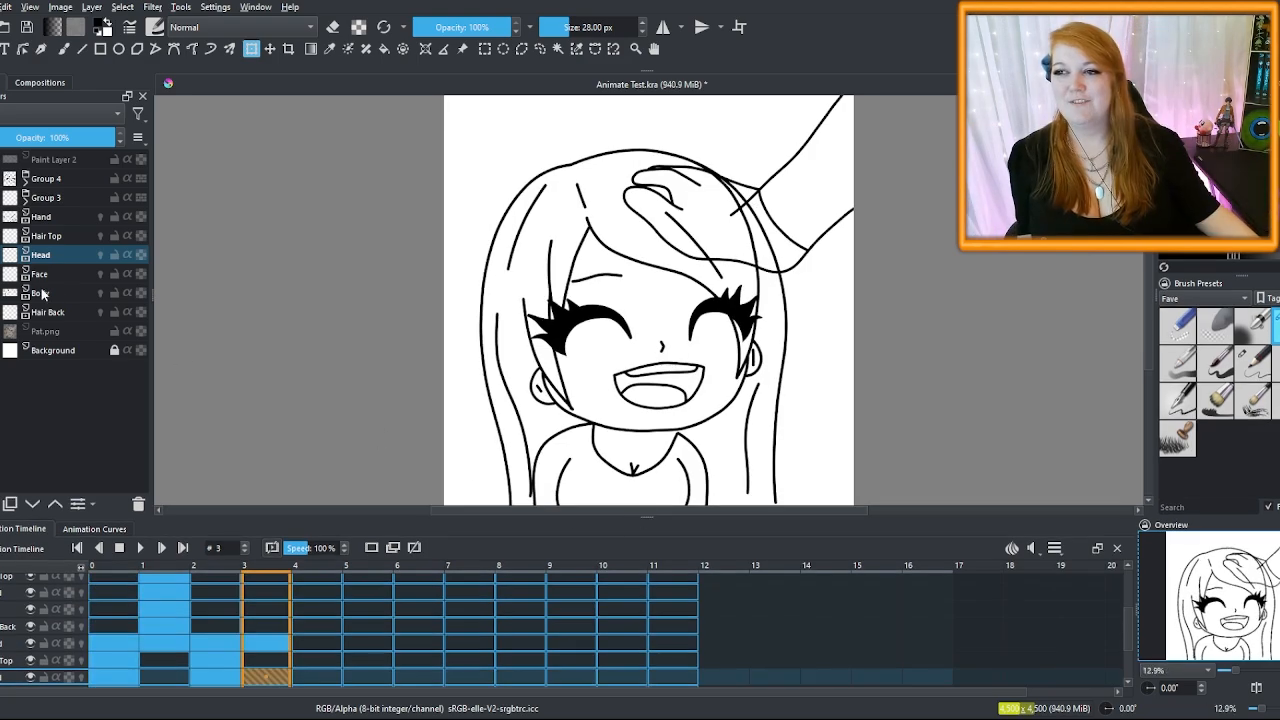
{"action": "left_click", "coordinate": [2, 160]}
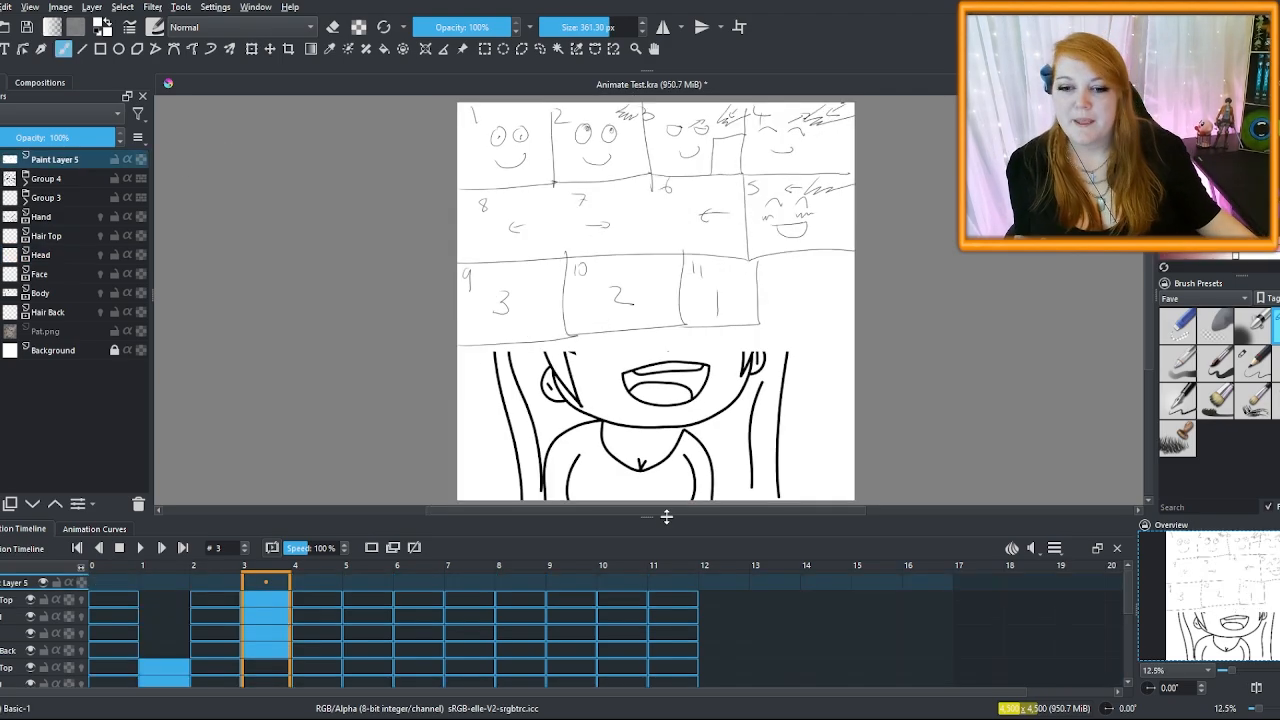
Enlarge the timeline panel and select the Pencil-2 brush preset at 10 px
{"action": "left_click_drag", "start_coordinate": [646, 516], "coordinate": [671, 358]}
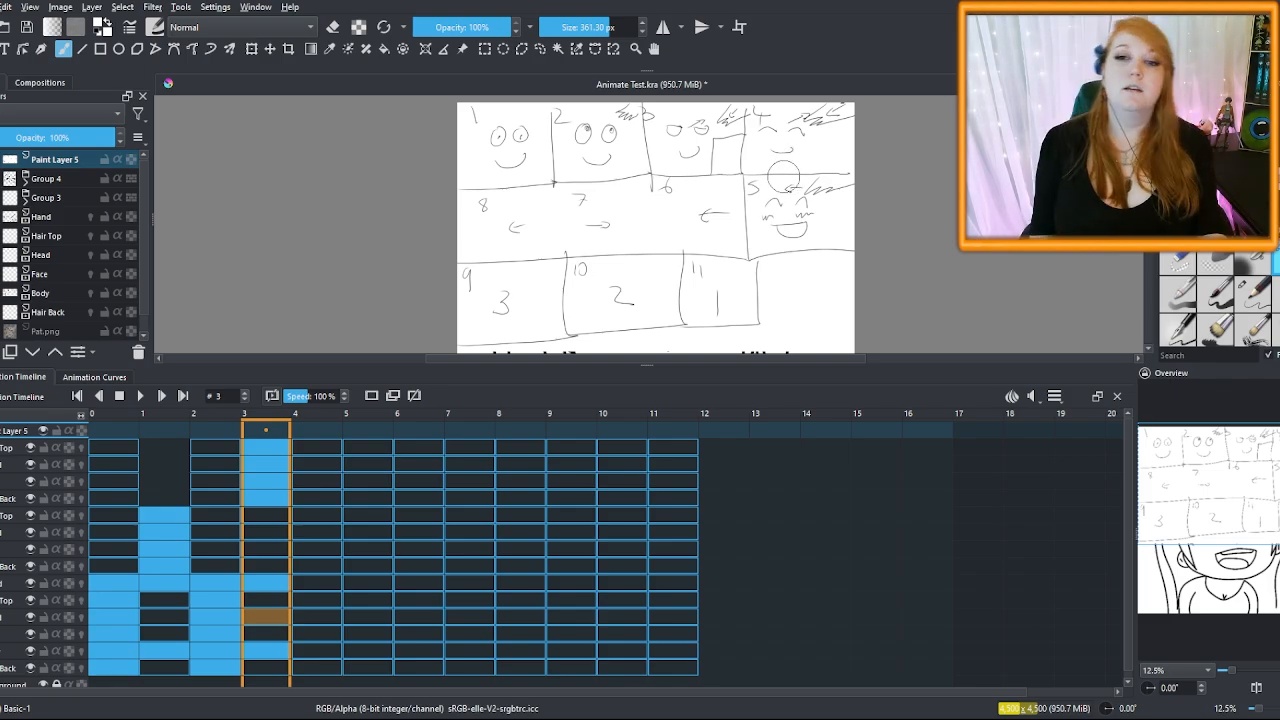
{"action": "left_click", "coordinate": [1252, 292]}
On the sketch, change panel numbers to 7 and +19 and circle the middle row
{"action": "left_click_drag", "start_coordinate": [470, 238], "coordinate": [487, 255]}
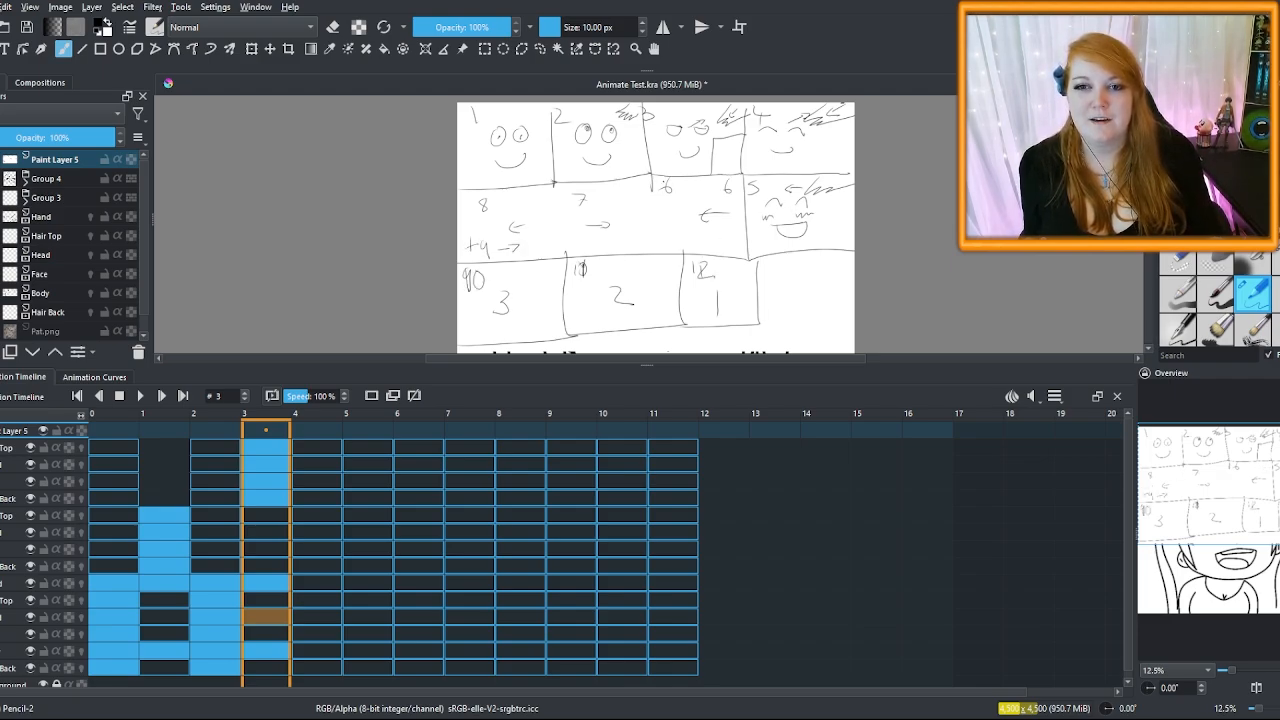
{"action": "mouse_move", "coordinate": [662, 182]}
{"action": "left_mouse_down"}
{"action": "mouse_move", "coordinate": [666, 197]}
{"action": "mouse_move", "coordinate": [637, 194]}
{"action": "mouse_move", "coordinate": [639, 183]}
{"action": "mouse_move", "coordinate": [582, 207]}
{"action": "left_mouse_up"}
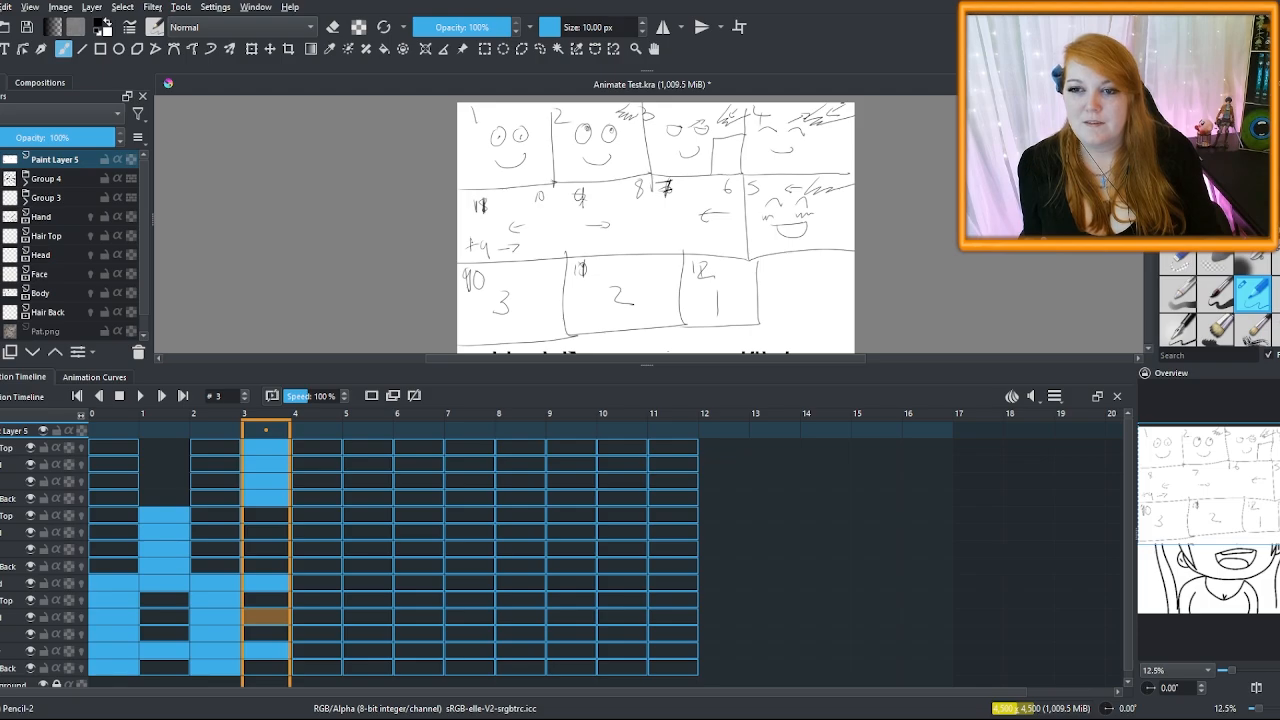
{"action": "left_click_drag", "start_coordinate": [474, 240], "coordinate": [473, 257]}
{"action": "left_click_drag", "start_coordinate": [488, 240], "coordinate": [485, 252]}
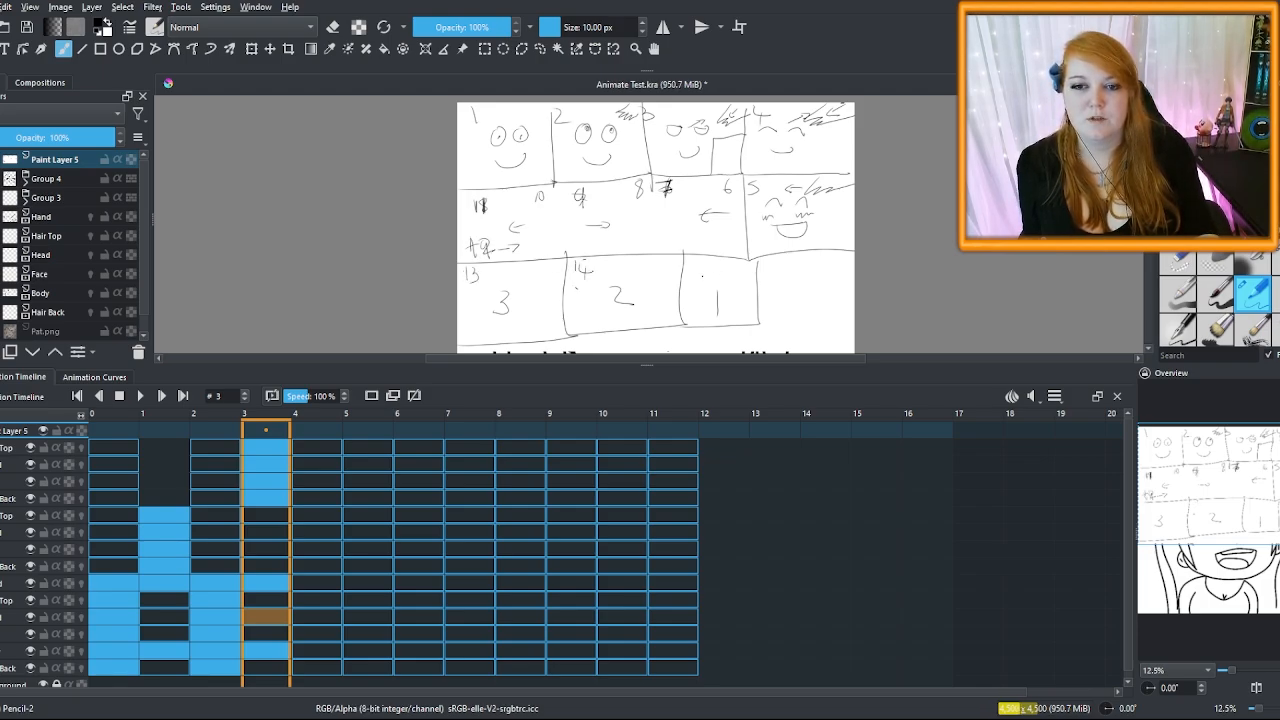
{"action": "scroll", "coordinate": [798, 159], "scroll_direction": "down", "scroll_amount": 2}
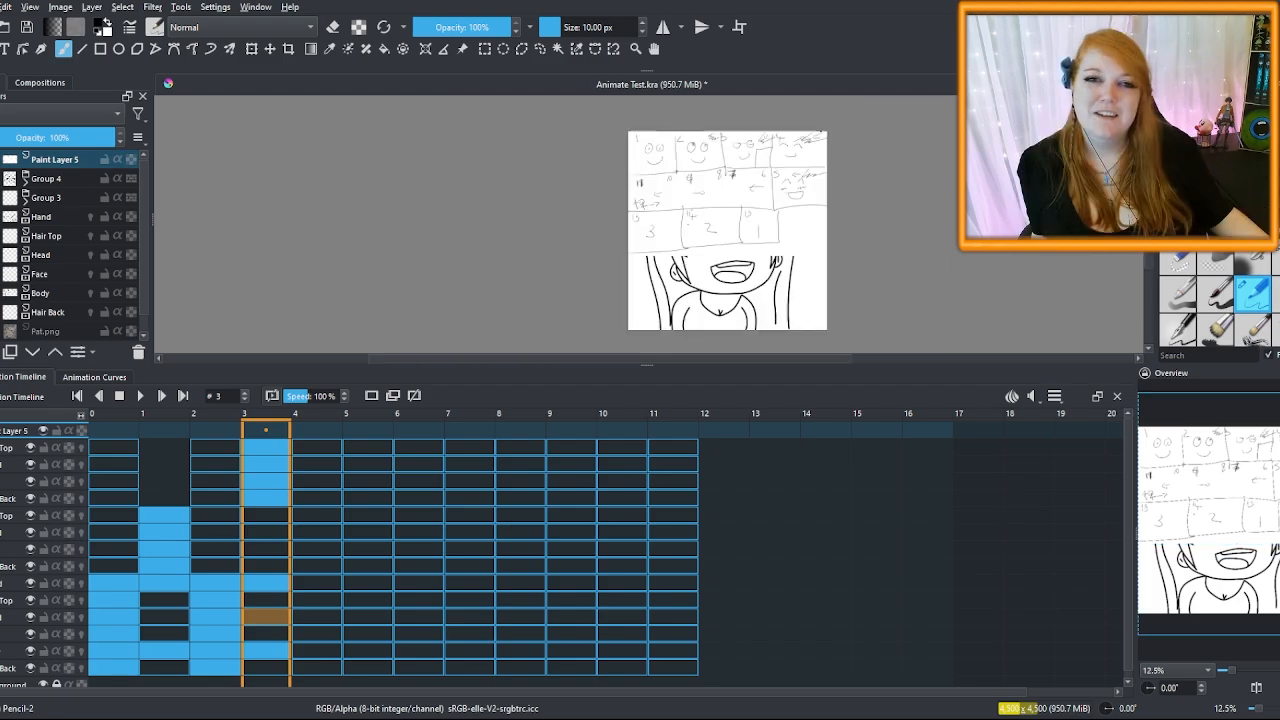
{"action": "scroll", "coordinate": [780, 160], "scroll_direction": "up", "scroll_amount": 3}
{"action": "mouse_move", "coordinate": [904, 173]}
{"action": "left_mouse_down"}
{"action": "mouse_move", "coordinate": [392, 206]}
{"action": "mouse_move", "coordinate": [698, 303]}
{"action": "mouse_move", "coordinate": [810, 179]}
{"action": "left_mouse_up"}
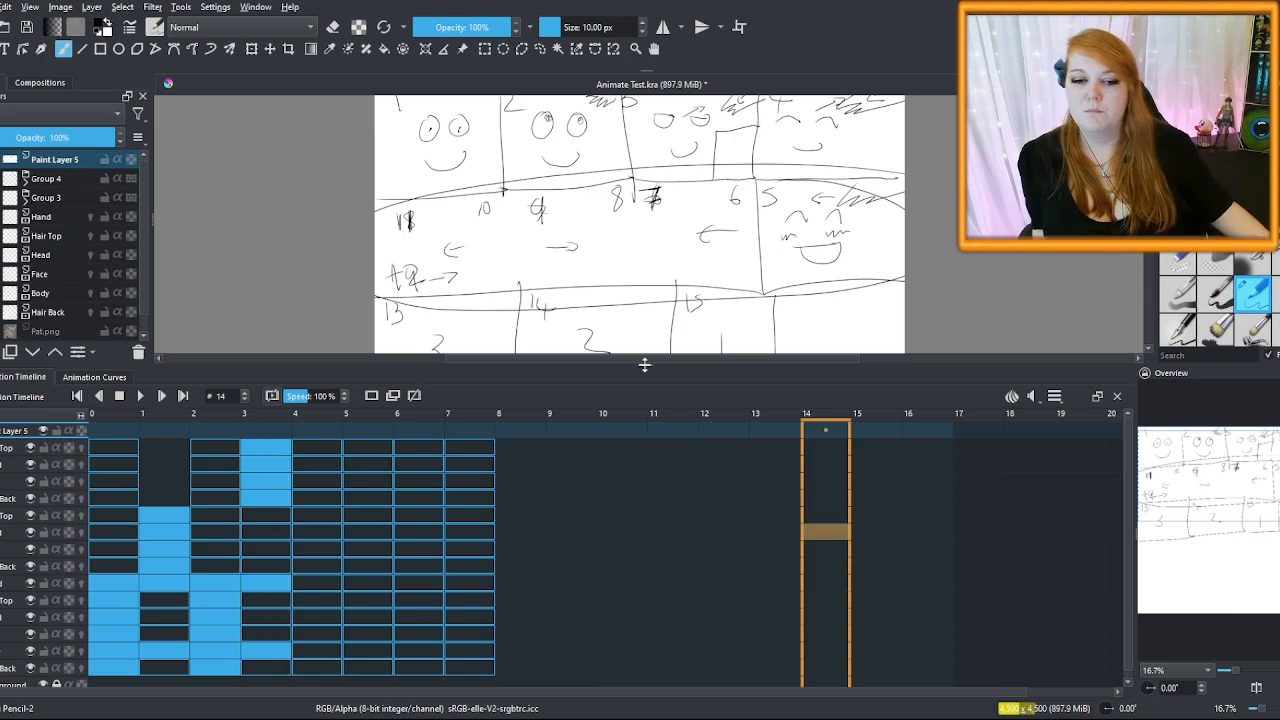
{"action": "left_click_drag", "start_coordinate": [645, 365], "coordinate": [652, 316]}
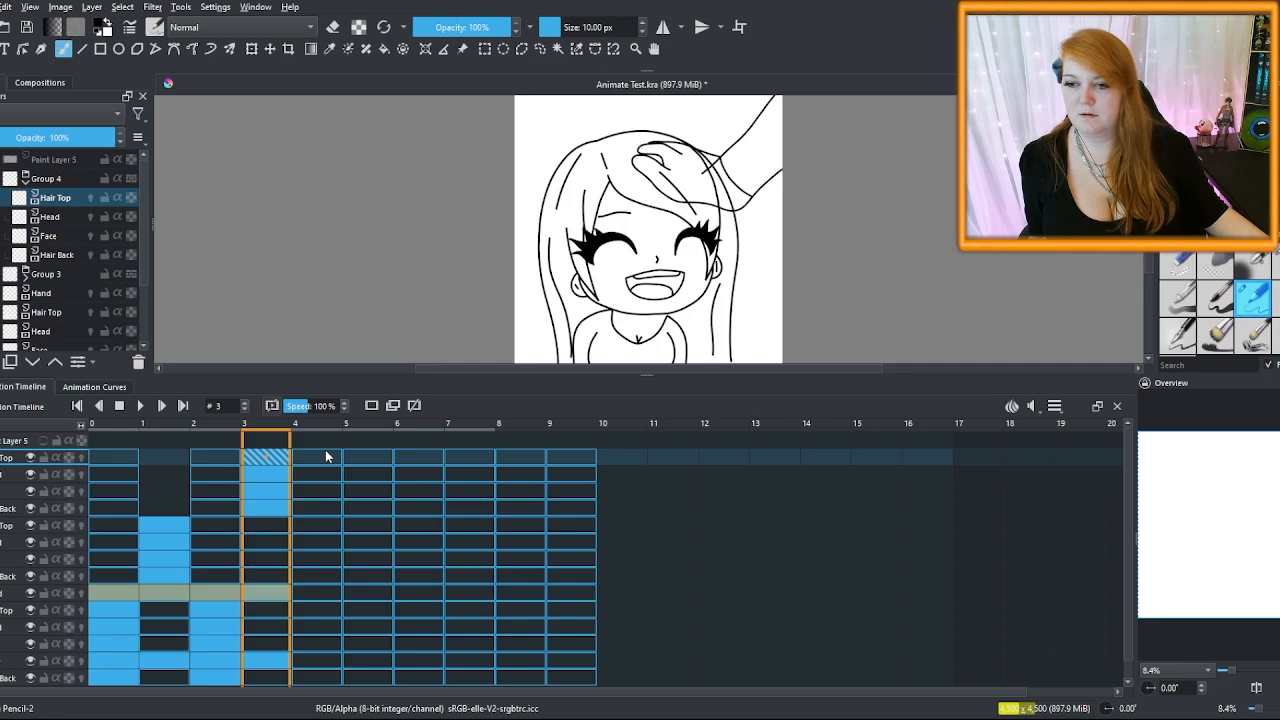
Extend the Hand drawing from frame 4 and paste Body's frames 0–3 as clones into frames 4–7
{"action": "left_click", "coordinate": [315, 592]}
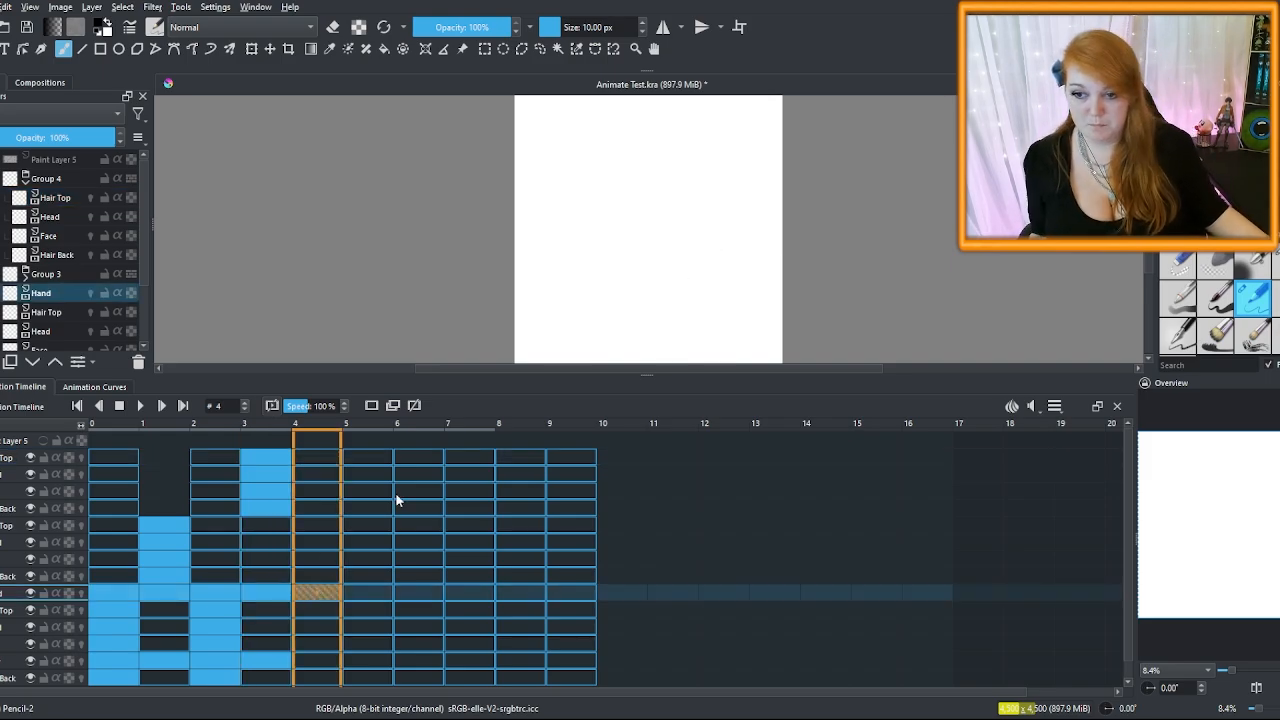
{"action": "key", "text": "ctrl+v"}
{"action": "left_click_drag", "start_coordinate": [113, 663], "coordinate": [266, 663]}
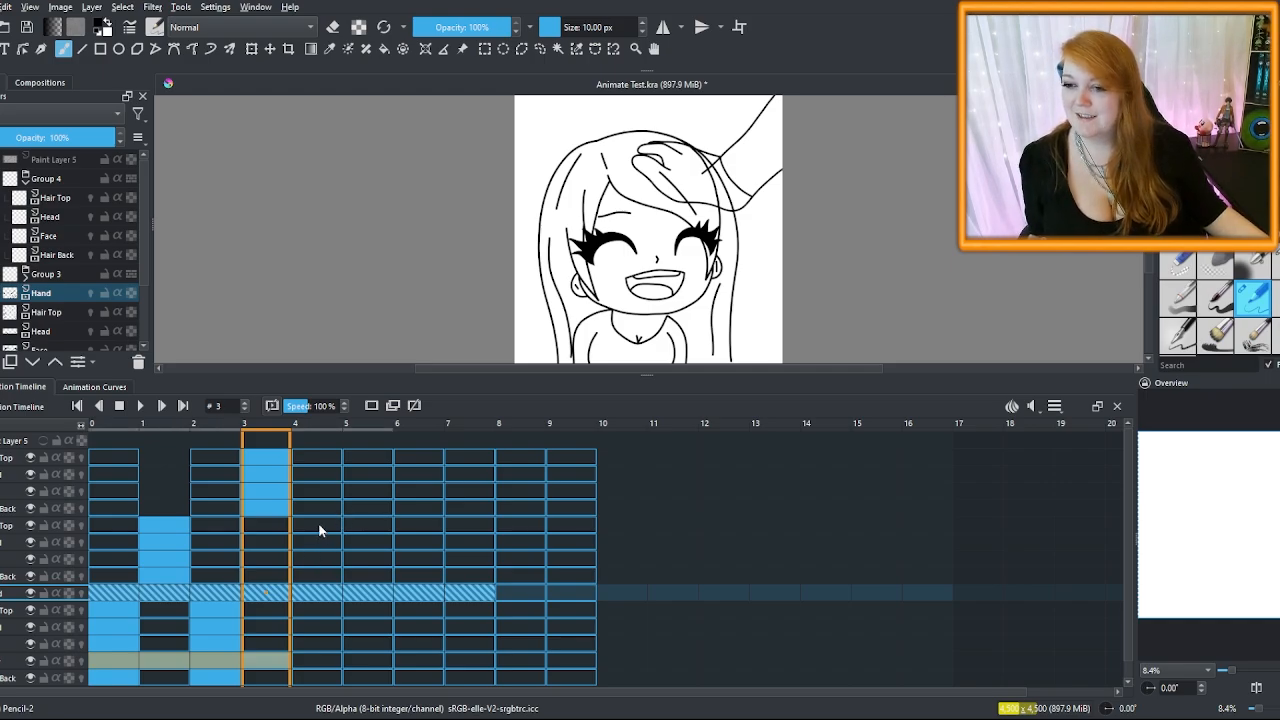
{"action": "left_click", "coordinate": [309, 657]}
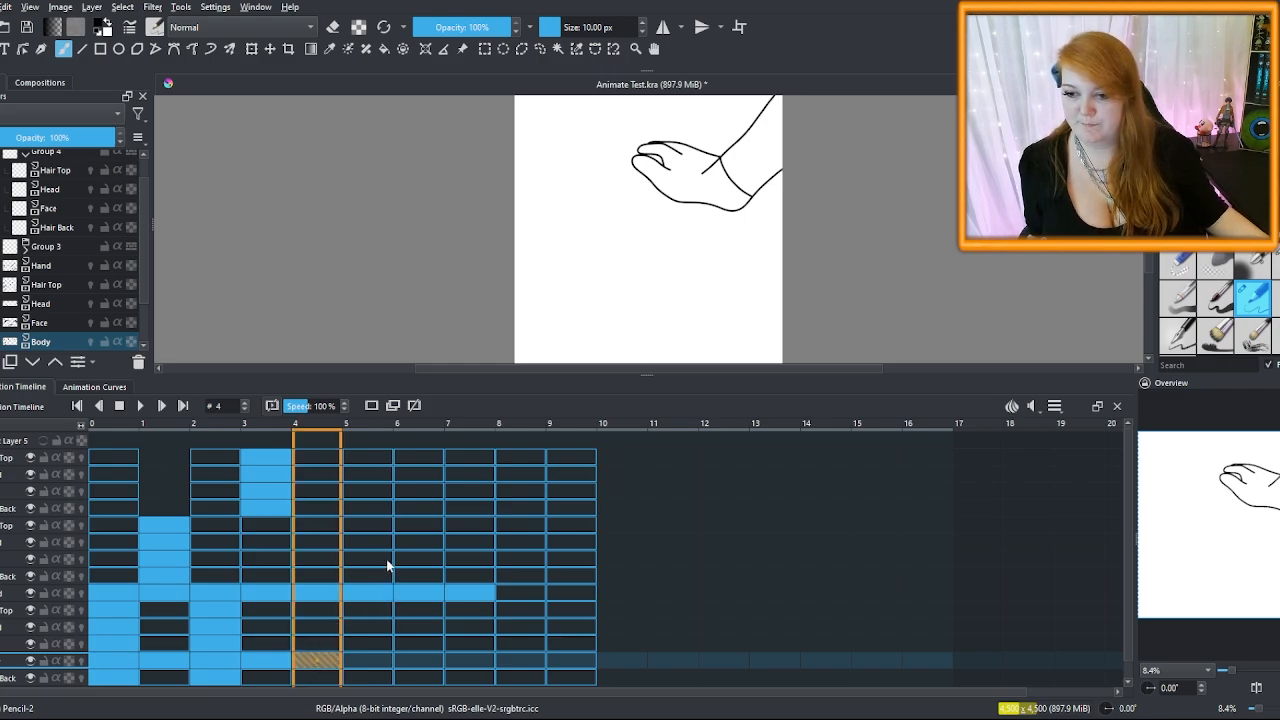
{"action": "left_click", "coordinate": [110, 658]}
{"action": "left_click", "coordinate": [282, 665], "text": "shift"}
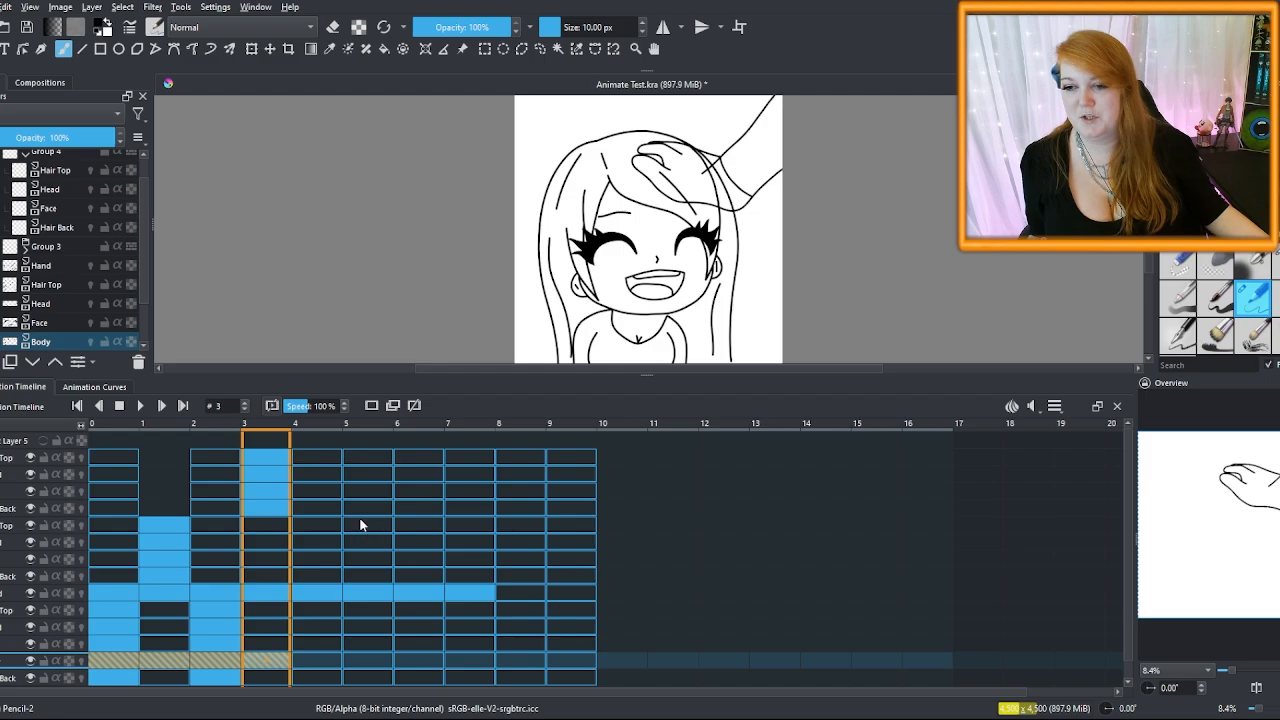
{"action": "left_click", "coordinate": [316, 664]}
{"action": "right_click", "coordinate": [316, 666]}
{"action": "left_click", "coordinate": [364, 569]}
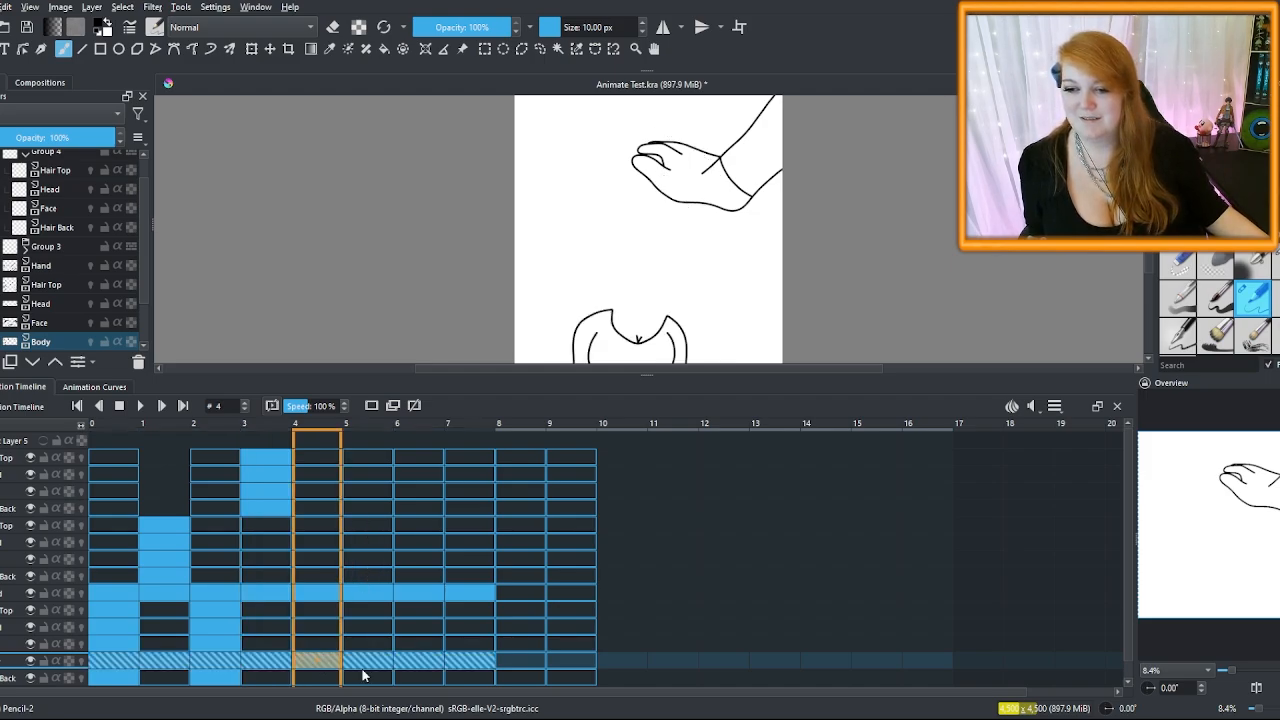
Extend the Hand and Body frames through 9 and paste the head frames into frames 4 and 6
{"action": "left_click", "coordinate": [464, 600]}
{"action": "left_click", "coordinate": [423, 594]}
{"action": "left_click", "coordinate": [476, 597], "text": "shift"}
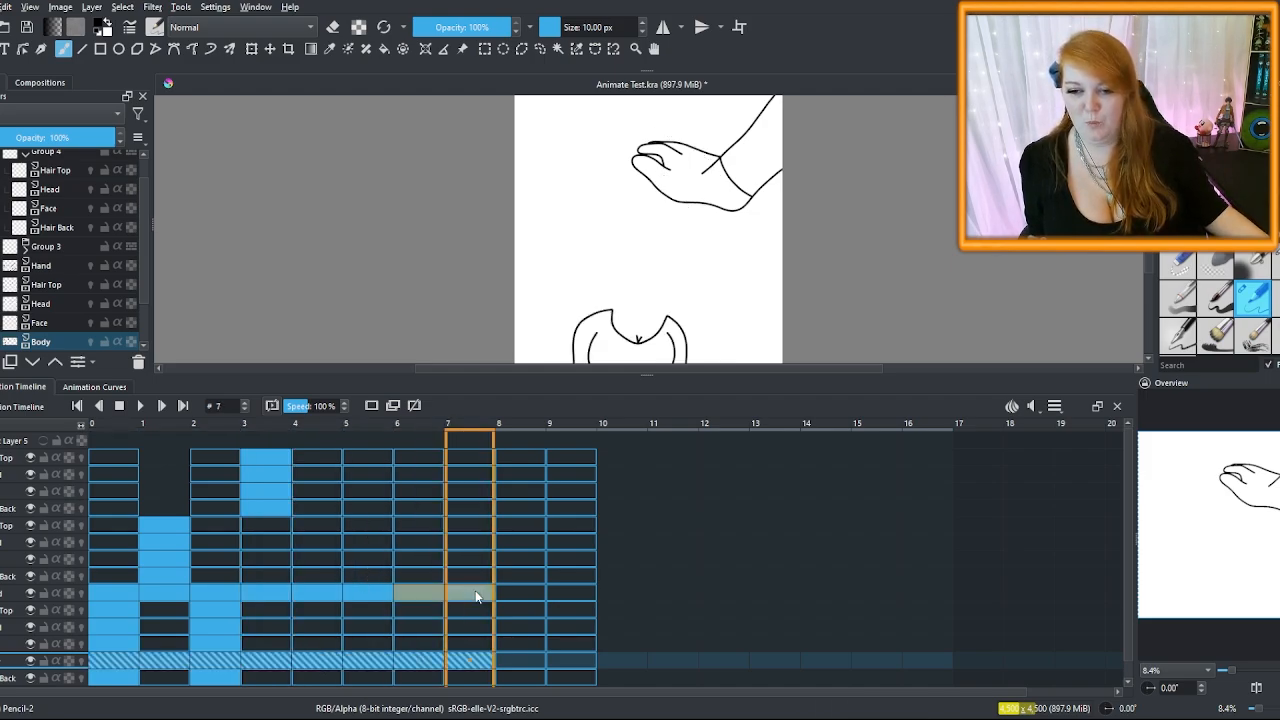
{"action": "left_click", "coordinate": [418, 660]}
{"action": "left_click", "coordinate": [462, 658], "text": "shift"}
{"action": "right_click", "coordinate": [518, 660]}
{"action": "left_click", "coordinate": [602, 678]}
{"action": "left_click", "coordinate": [215, 610]}
{"action": "left_click", "coordinate": [215, 644], "text": "shift"}
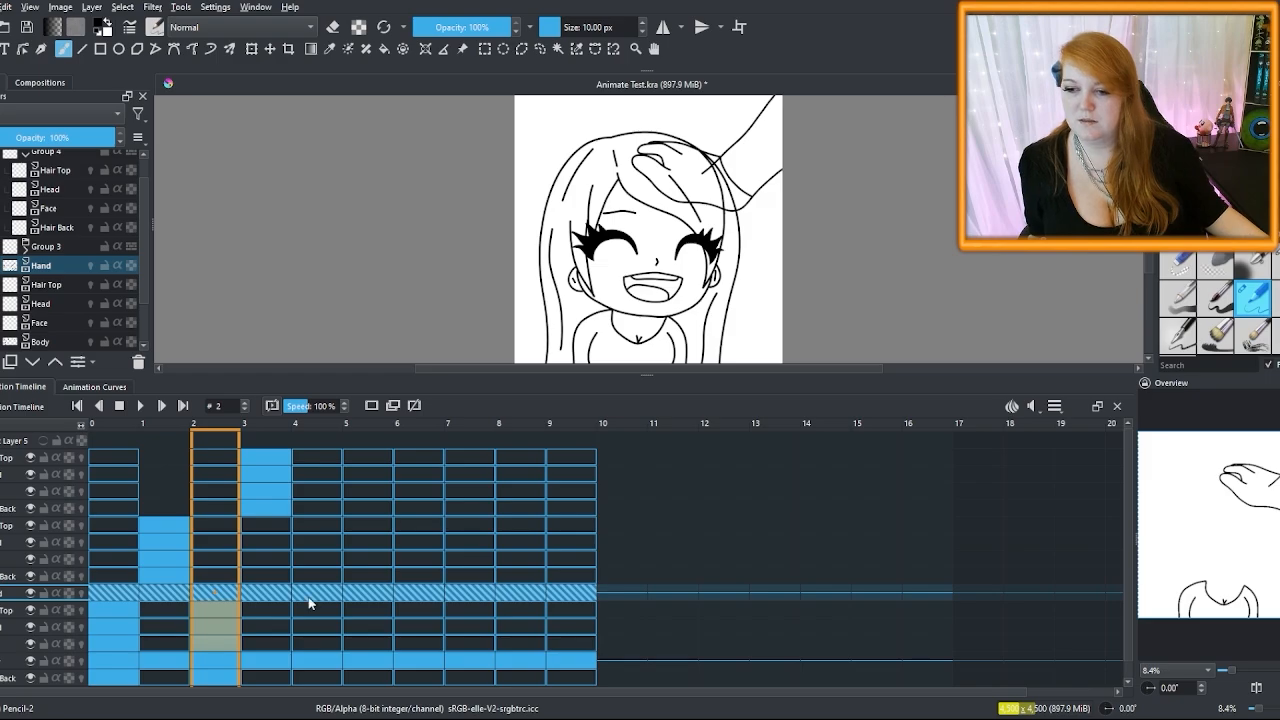
{"action": "right_click", "coordinate": [313, 608]}
{"action": "left_click", "coordinate": [419, 609]}
{"action": "left_click", "coordinate": [316, 610]}
Paste Hair Back clones into frames 4, 6 and 8
{"action": "left_click", "coordinate": [316, 644], "text": "shift"}
{"action": "right_click", "coordinate": [419, 610]}
{"action": "left_click", "coordinate": [520, 610]}
{"action": "left_click", "coordinate": [215, 677]}
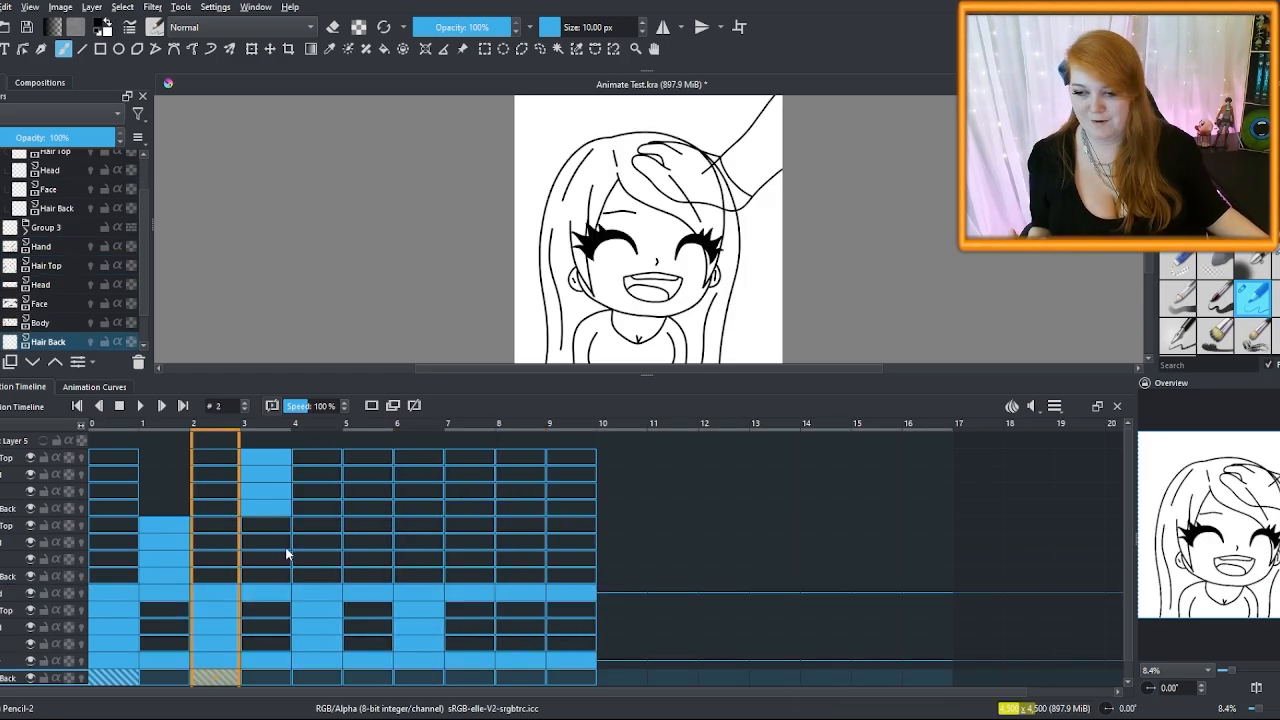
{"action": "right_click", "coordinate": [316, 677]}
{"action": "left_click", "coordinate": [419, 677]}
{"action": "key", "text": "ctrl+v"}
{"action": "left_click", "coordinate": [520, 677]}
{"action": "key", "text": "ctrl+v"}
Paste Group 3's four frame-1 keyframes at frames 5 and 9
{"action": "left_click", "coordinate": [421, 644]}
{"action": "left_click", "coordinate": [419, 610], "text": "shift"}
{"action": "left_click", "coordinate": [520, 610]}
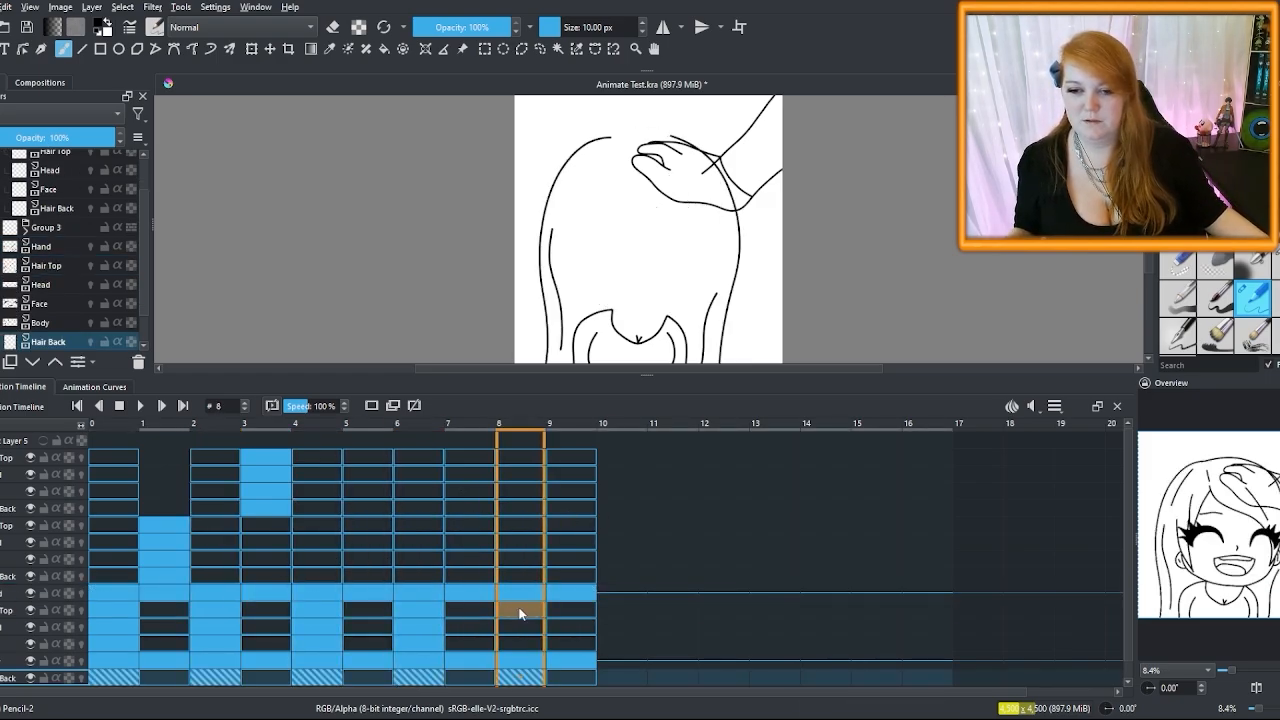
{"action": "left_click", "coordinate": [164, 576]}
{"action": "left_click", "coordinate": [164, 525], "text": "shift"}
{"action": "left_click", "coordinate": [368, 525]}
{"action": "key", "text": "ctrl+v"}
{"action": "left_click", "coordinate": [372, 576]}
Copy the upper group's frame-3 keyframes to frame 7, then return to frame 0
{"action": "left_click", "coordinate": [370, 525], "text": "shift"}
{"action": "left_click", "coordinate": [570, 525]}
{"action": "left_click", "coordinate": [266, 508]}
{"action": "left_click", "coordinate": [266, 457], "text": "shift"}
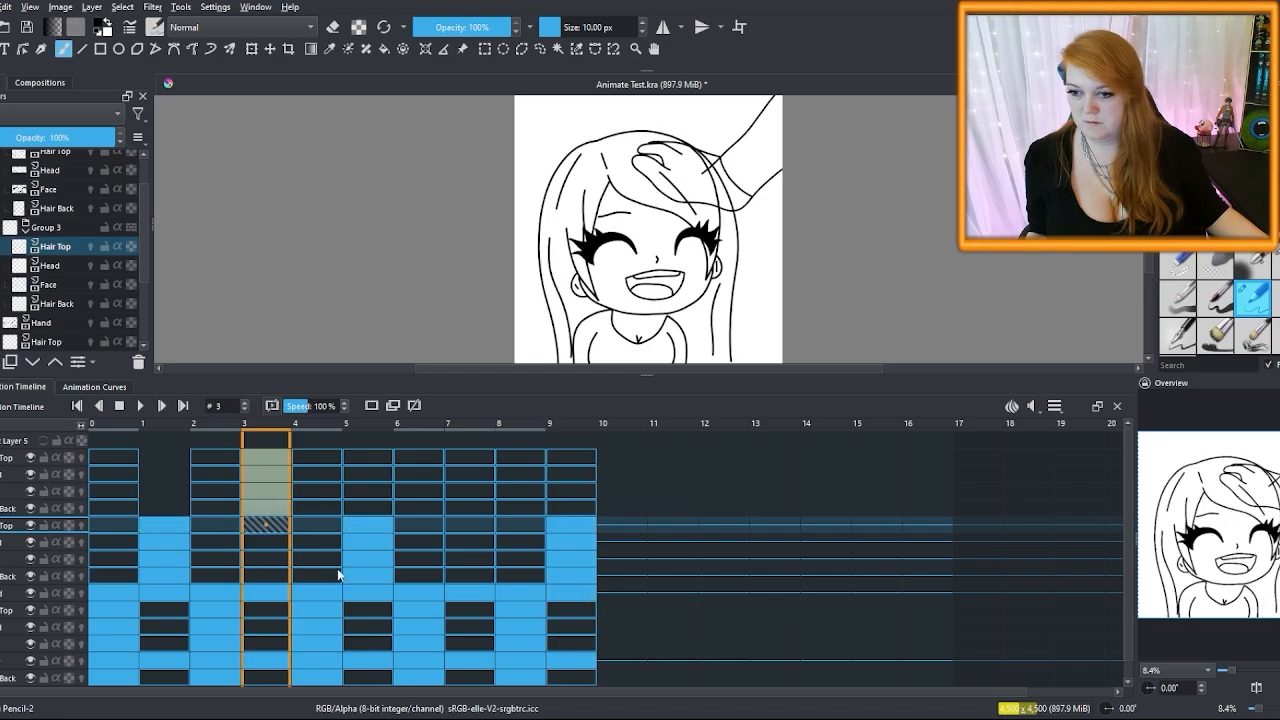
{"action": "left_click", "coordinate": [470, 457]}
{"action": "left_click", "coordinate": [106, 432]}
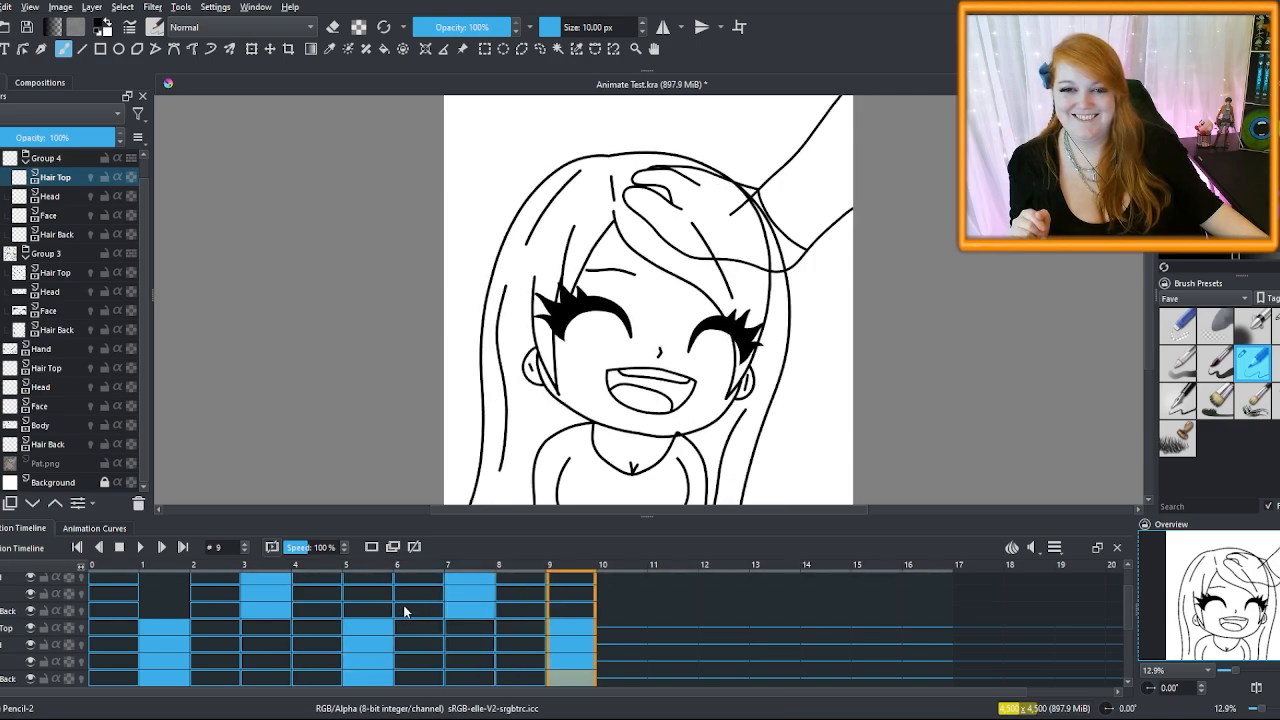
Add keyframes at frame 10 on every layer in the enlarged Timeline, then restore its size
{"action": "left_click_drag", "start_coordinate": [648, 516], "coordinate": [630, 268]}
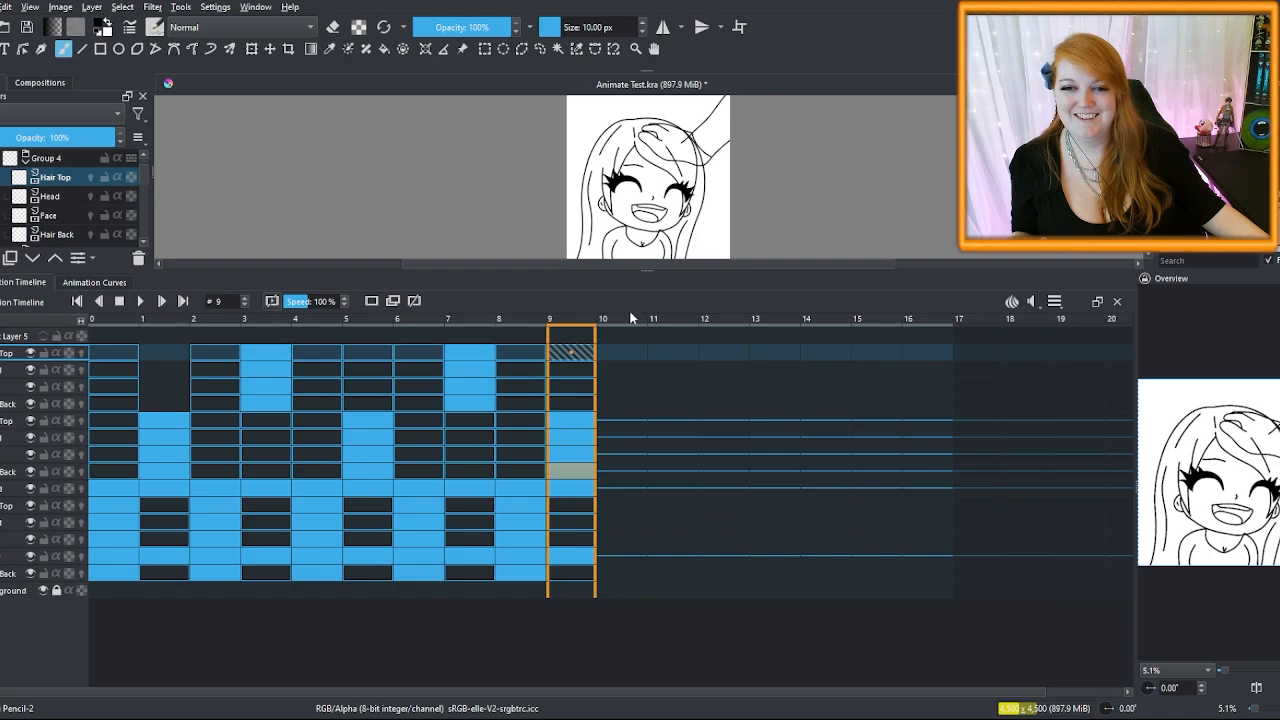
{"action": "left_click", "coordinate": [619, 575], "text": "shift"}
{"action": "left_click", "coordinate": [371, 301]}
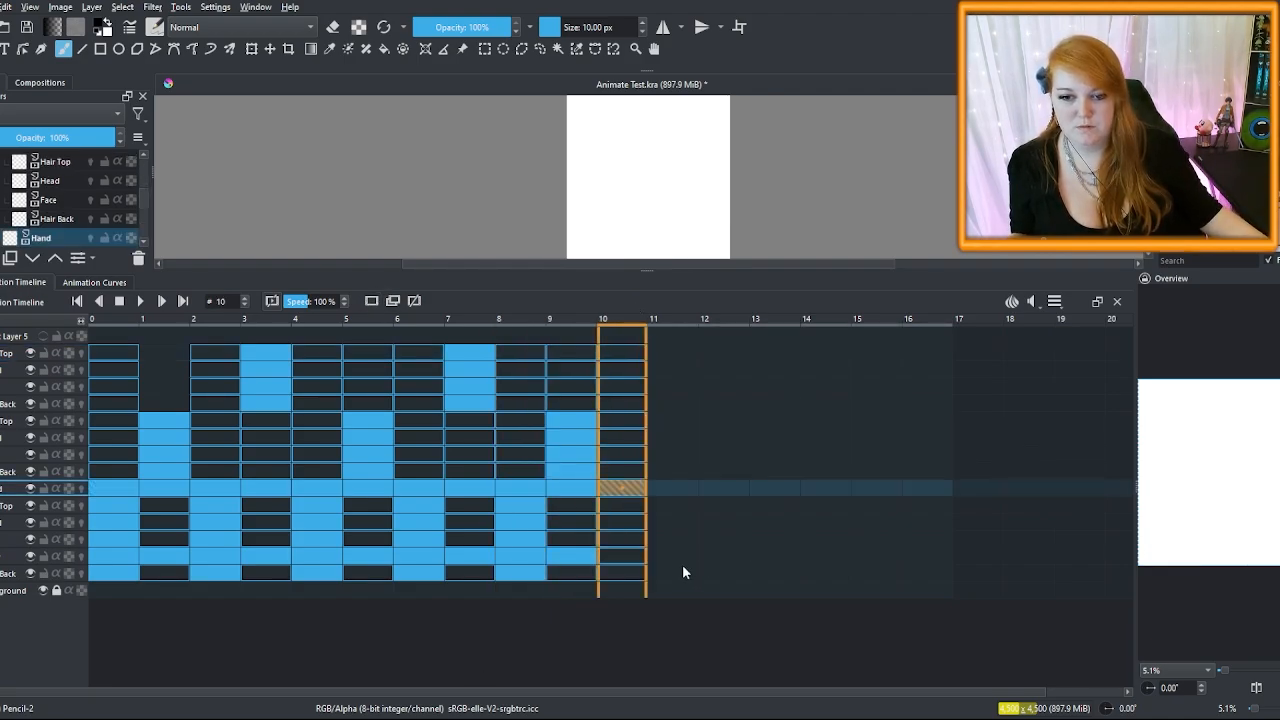
{"action": "left_click_drag", "start_coordinate": [647, 268], "coordinate": [647, 370]}
Step through the animation from frame 0 to frame 10 to check the loop
{"action": "left_click", "coordinate": [115, 437]}
{"action": "key", "text": "Right"}
{"action": "key", "text": "Right"}
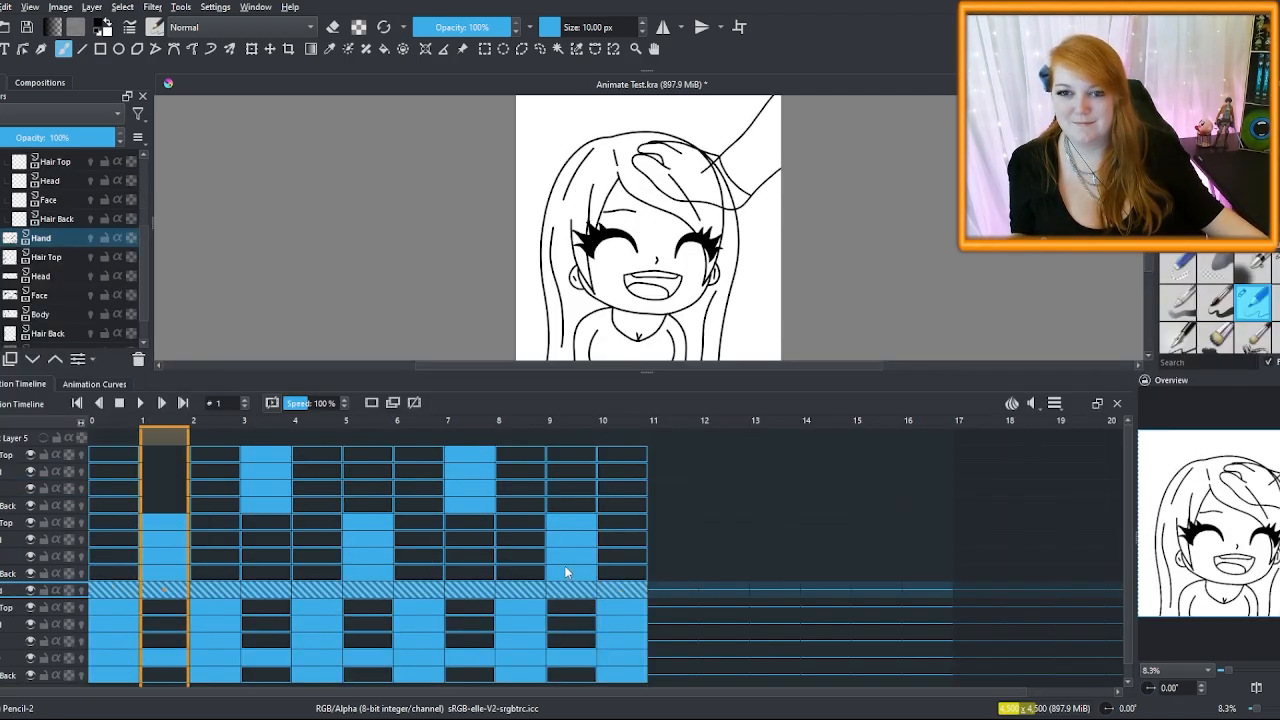
{"action": "key", "text": "Right"}
{"action": "key", "text": "Right"}
{"action": "key", "text": "Right"}
{"action": "key", "text": "Right"}
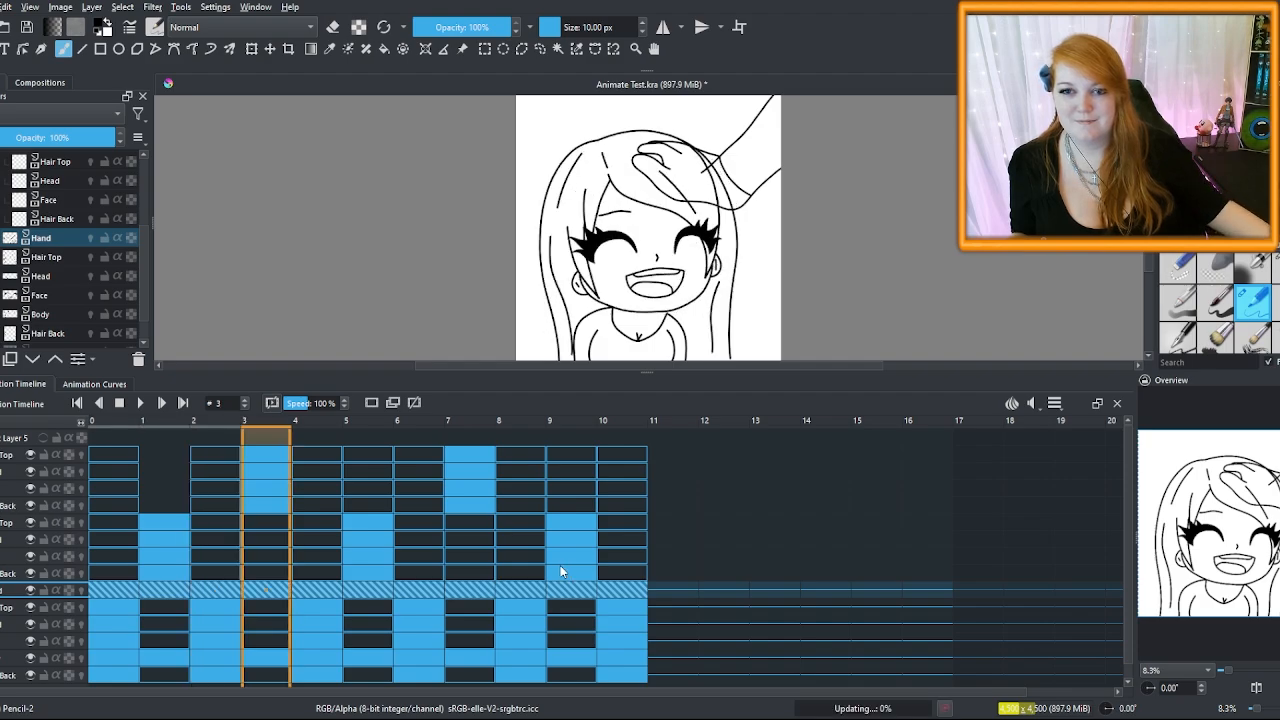
{"action": "key", "text": "Right"}
{"action": "key", "text": "Right"}
{"action": "key", "text": "Right"}
{"action": "key", "text": "Right"}
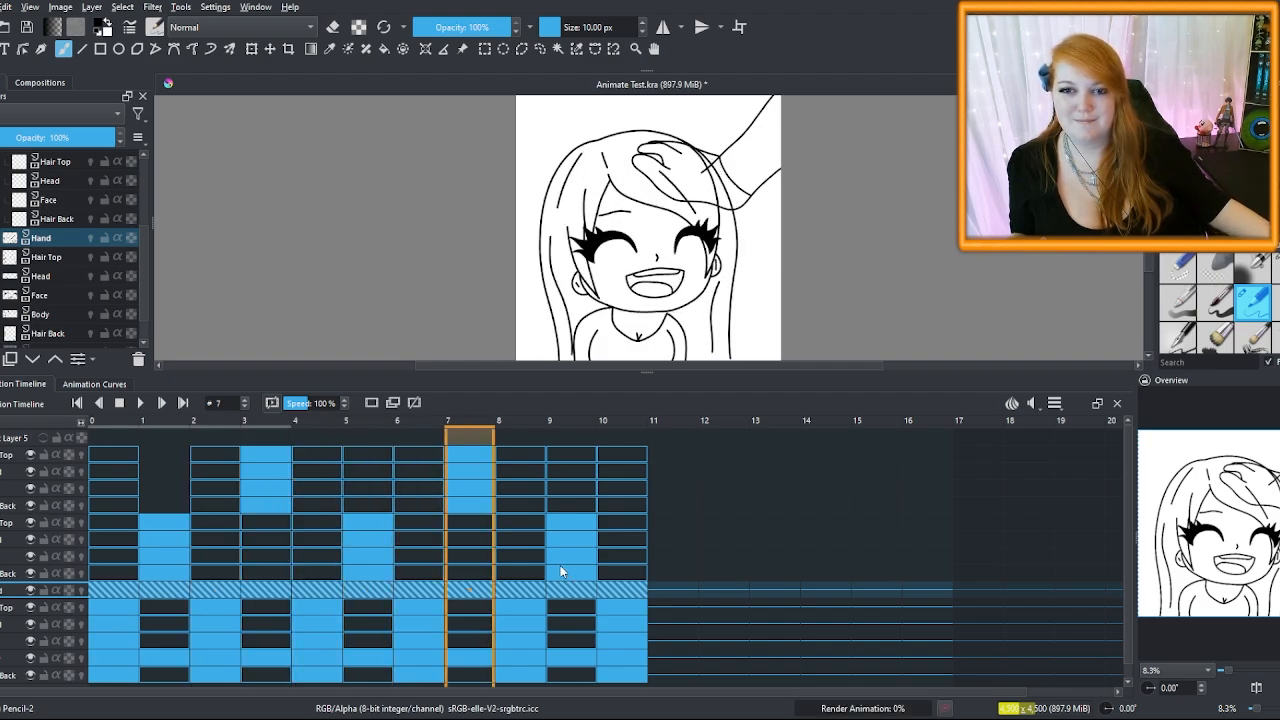
{"action": "key", "text": "Right"}
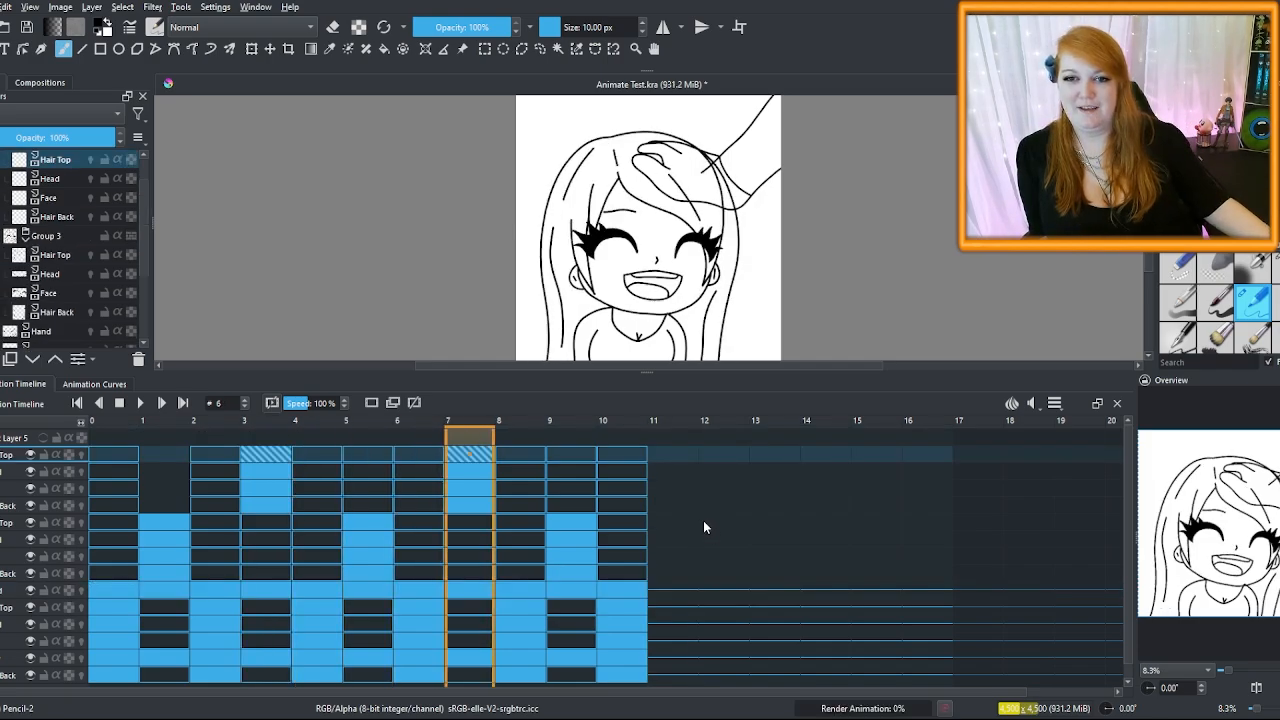
{"action": "key", "text": "space"}
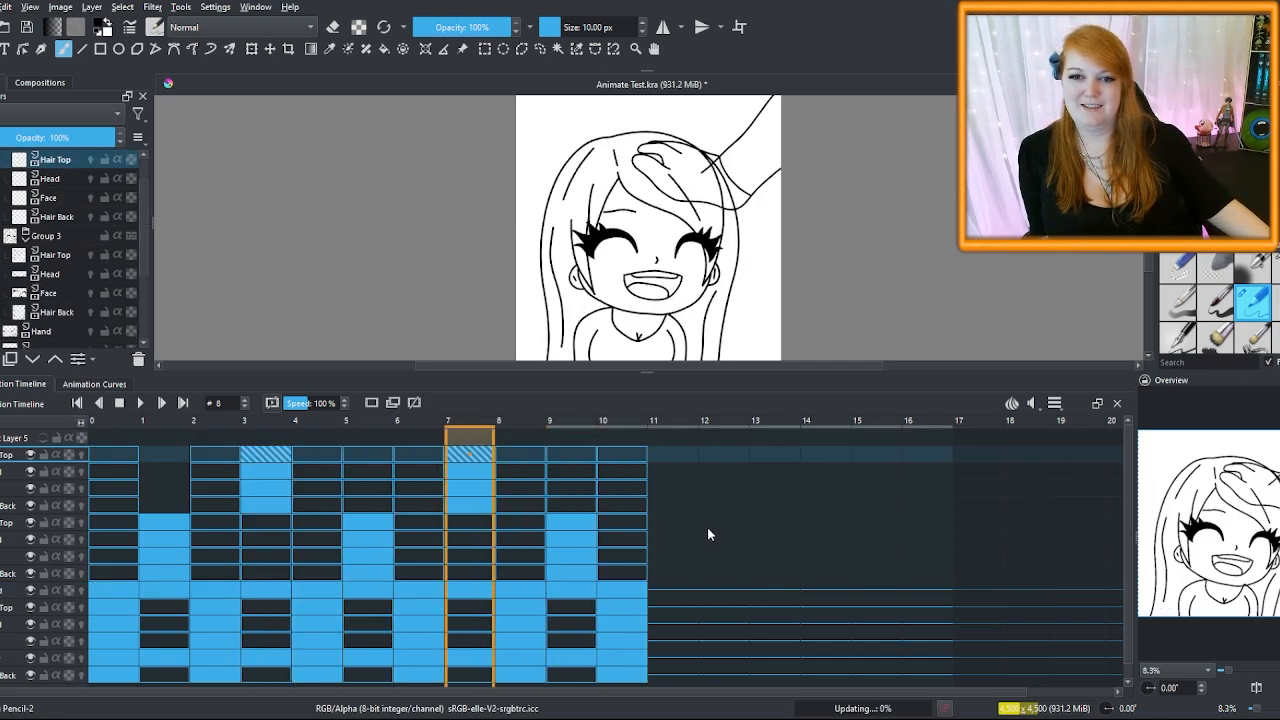
{"action": "key", "text": "space"}
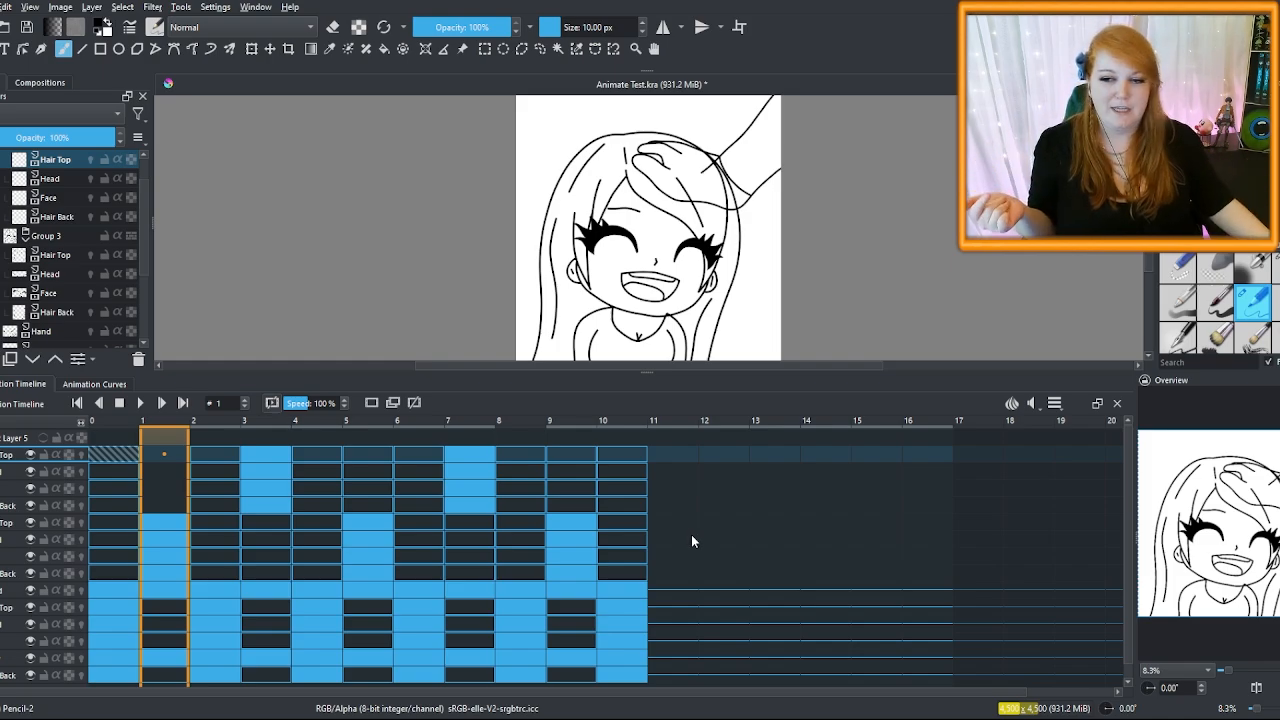
{"action": "left_click", "coordinate": [168, 574]}
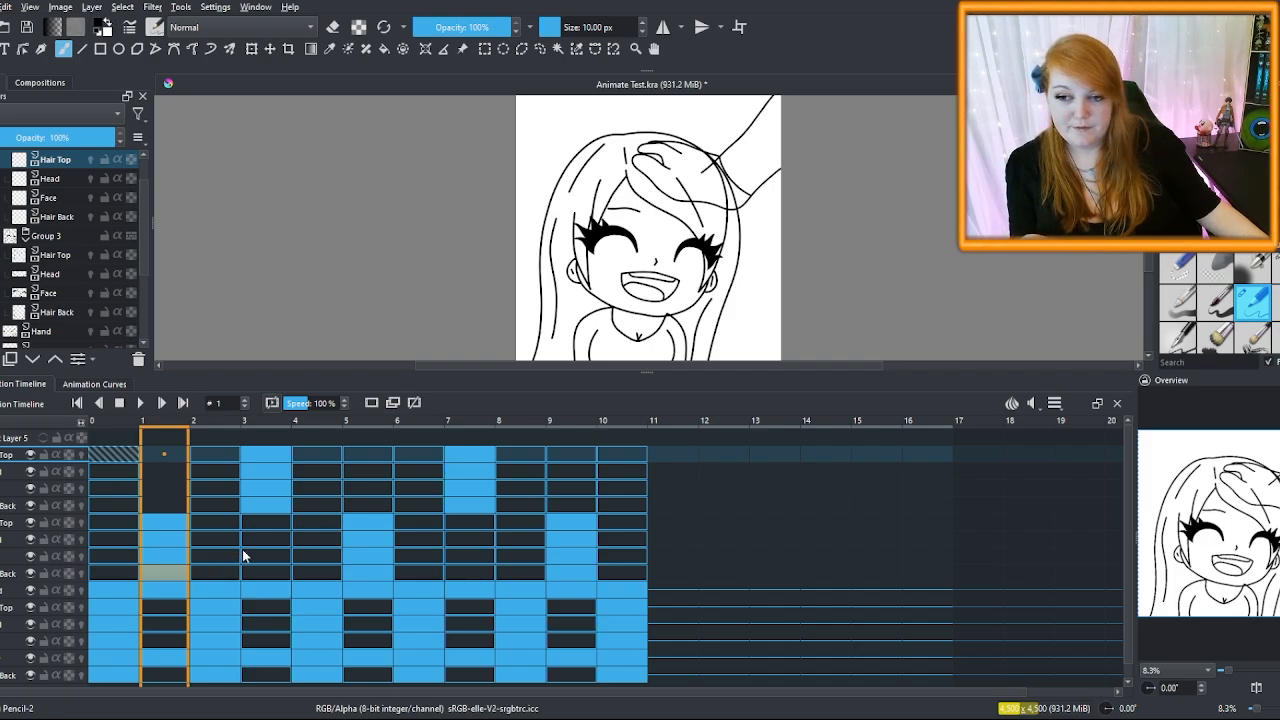
{"action": "left_click", "coordinate": [364, 573]}
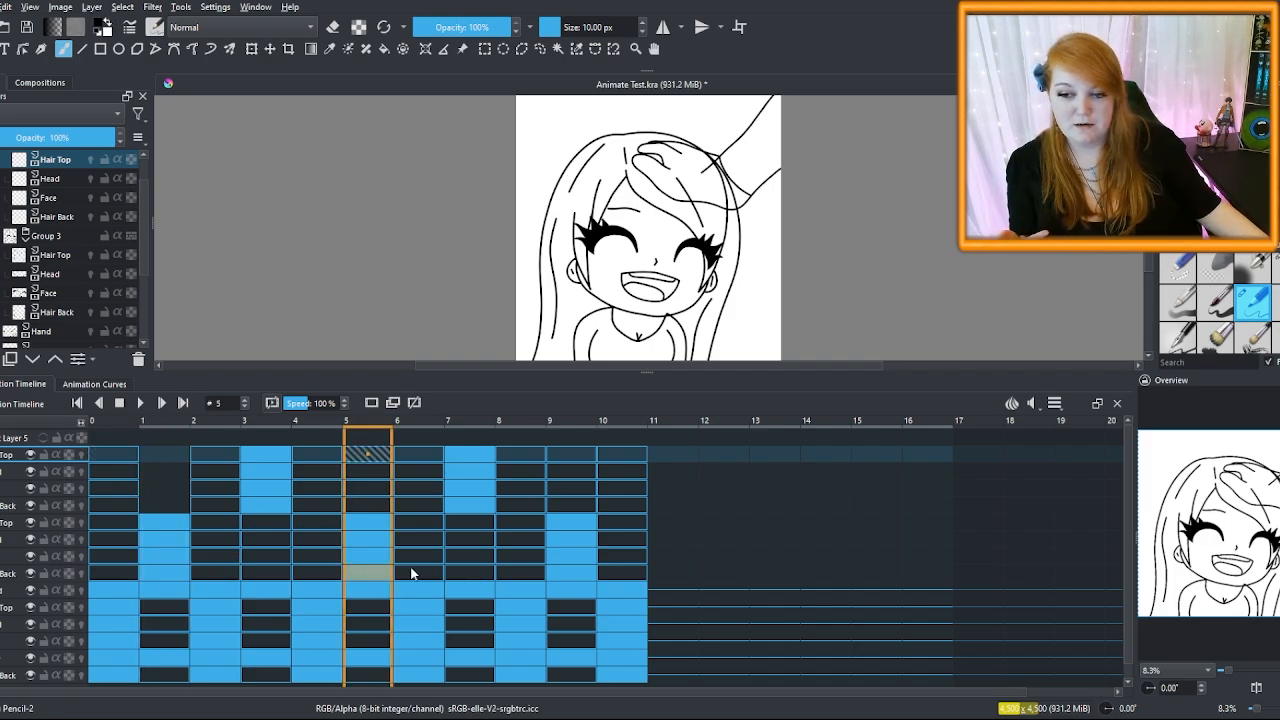
{"action": "left_click", "coordinate": [566, 573]}
{"action": "left_click", "coordinate": [161, 571]}
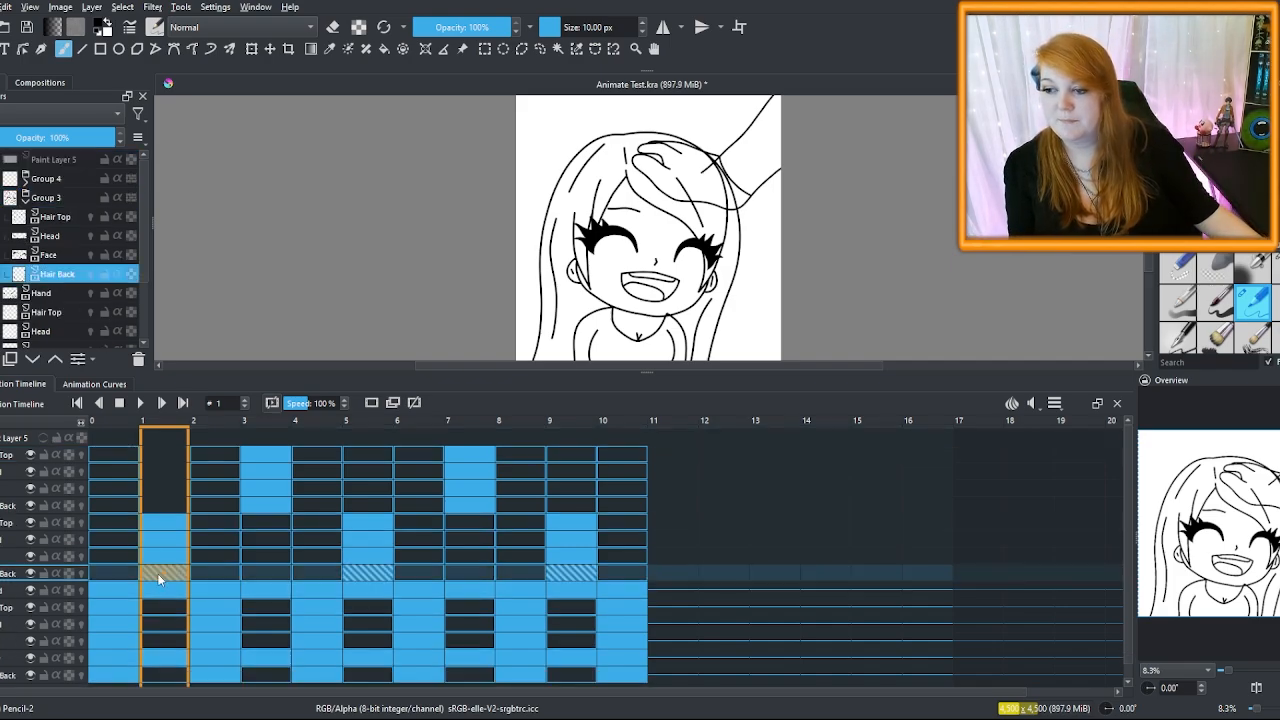
Compare frames 4 and 5, then undo the stray squiggle beside the girl's face
{"action": "scroll", "coordinate": [569, 294], "scroll_direction": "up", "scroll_amount": 2}
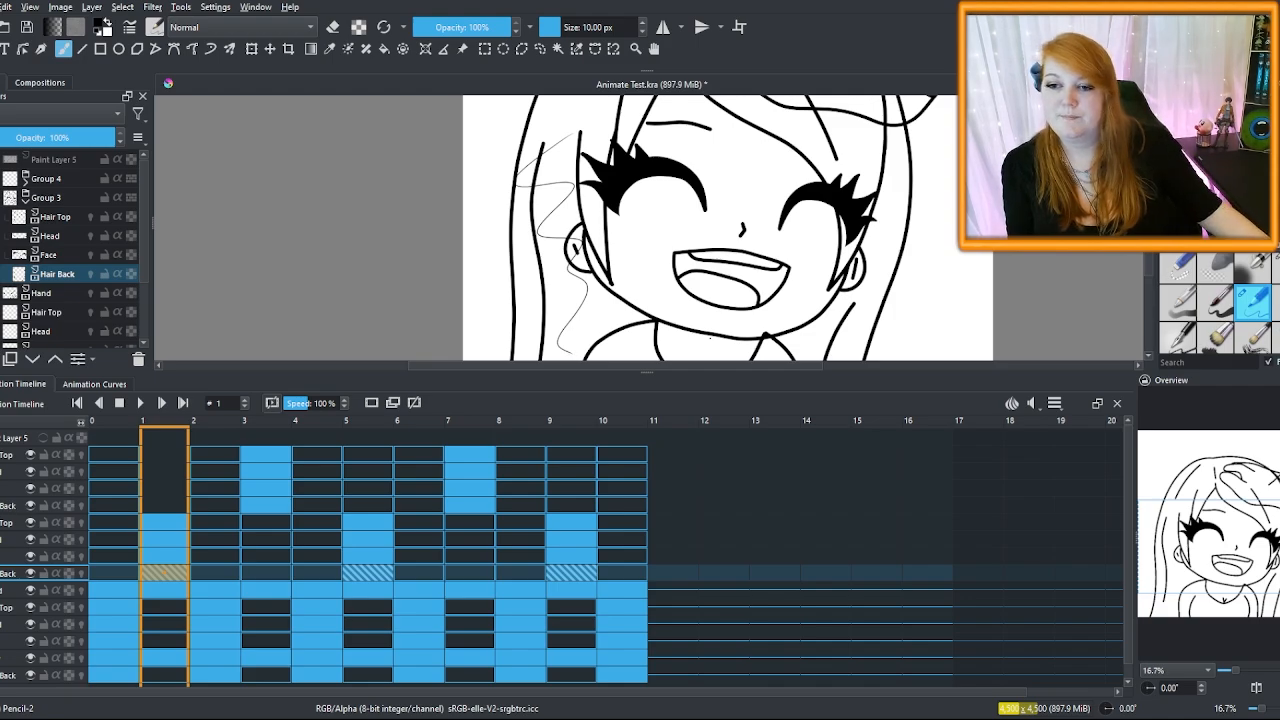
{"action": "left_click", "coordinate": [375, 443]}
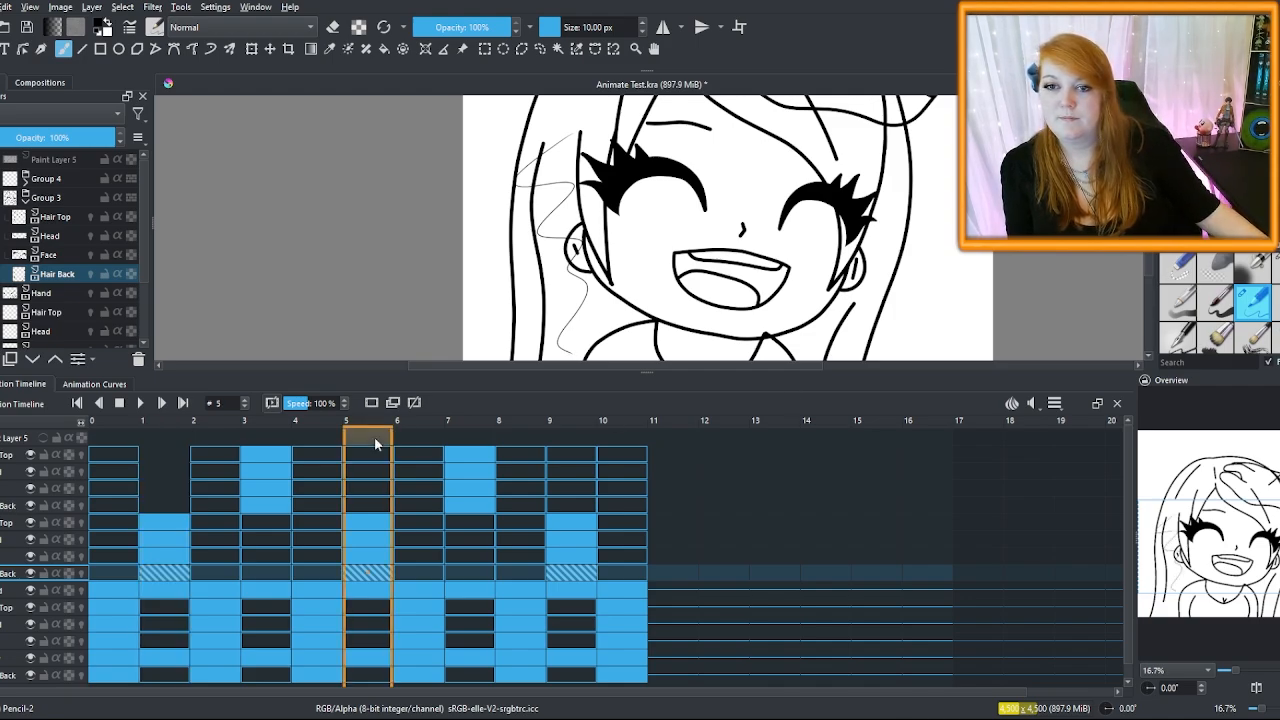
{"action": "left_click", "coordinate": [300, 434]}
{"action": "left_click", "coordinate": [375, 436]}
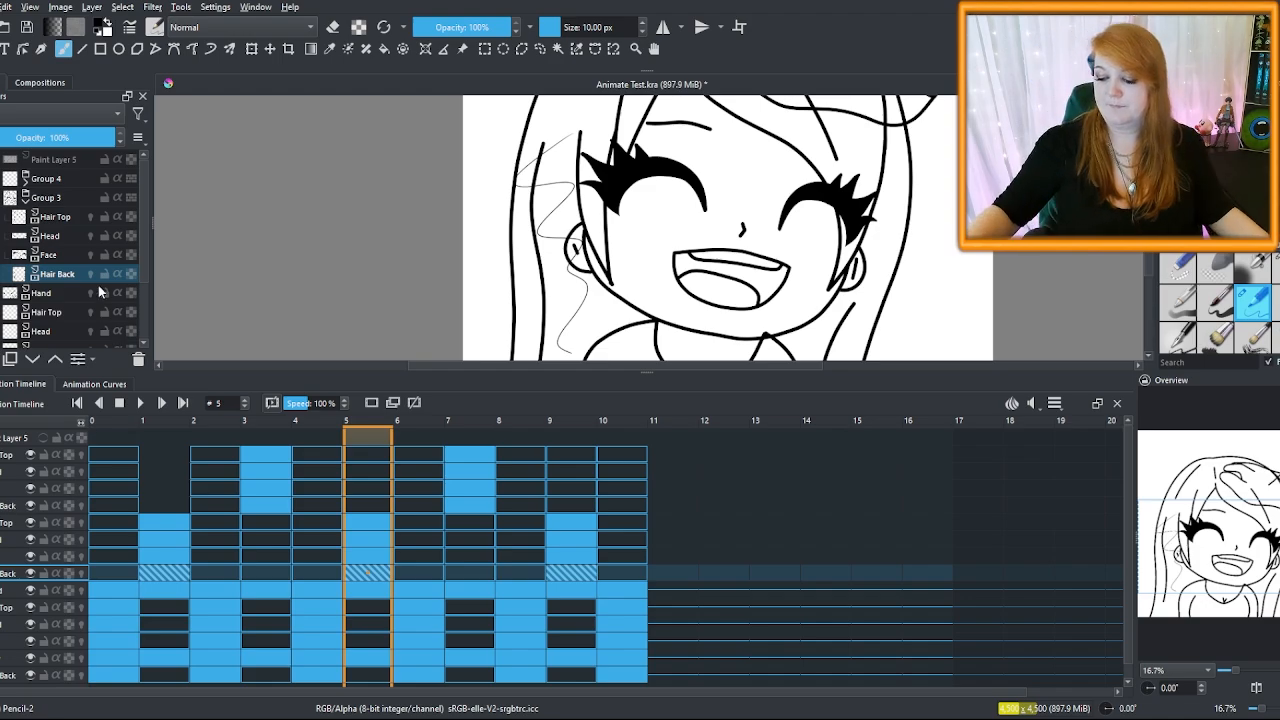
{"action": "key", "text": "ctrl+z"}
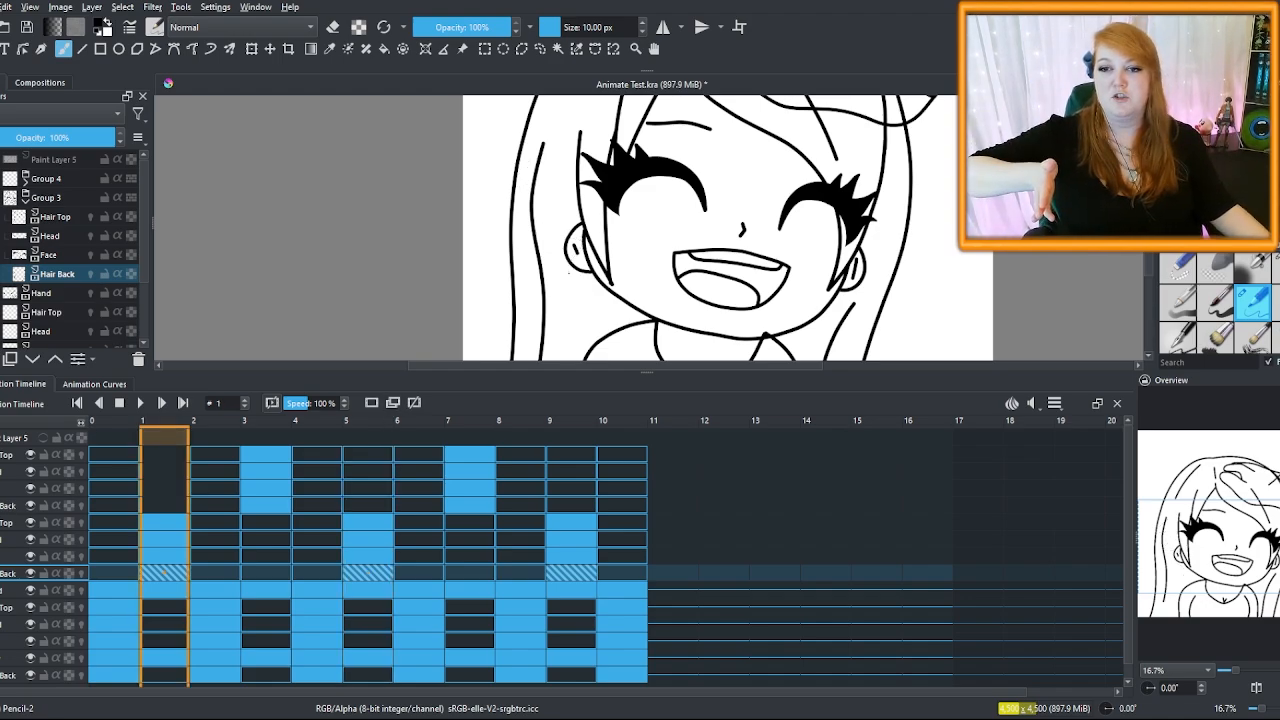
Review frame 3, then select the frame 1 cell on a lower layer
{"action": "scroll", "coordinate": [569, 272], "scroll_direction": "down", "scroll_amount": 3}
{"action": "scroll", "coordinate": [548, 306], "scroll_direction": "up", "scroll_amount": 1}
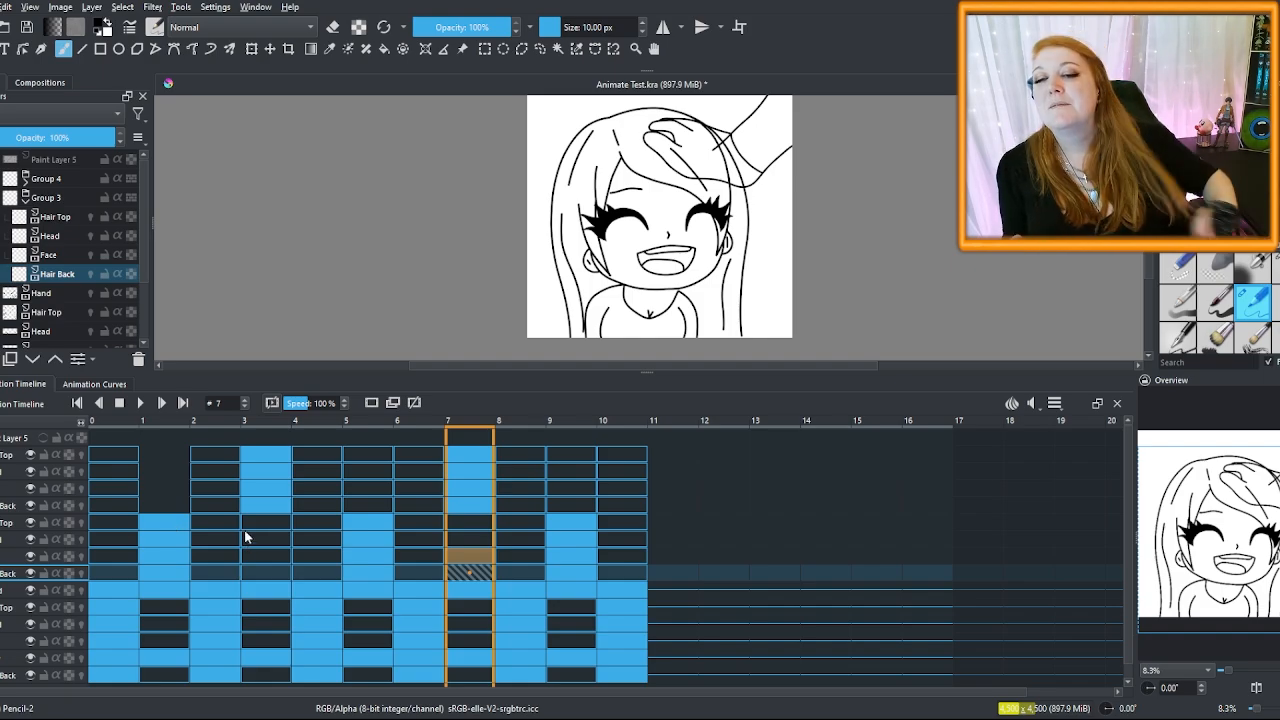
{"action": "left_click", "coordinate": [287, 422]}
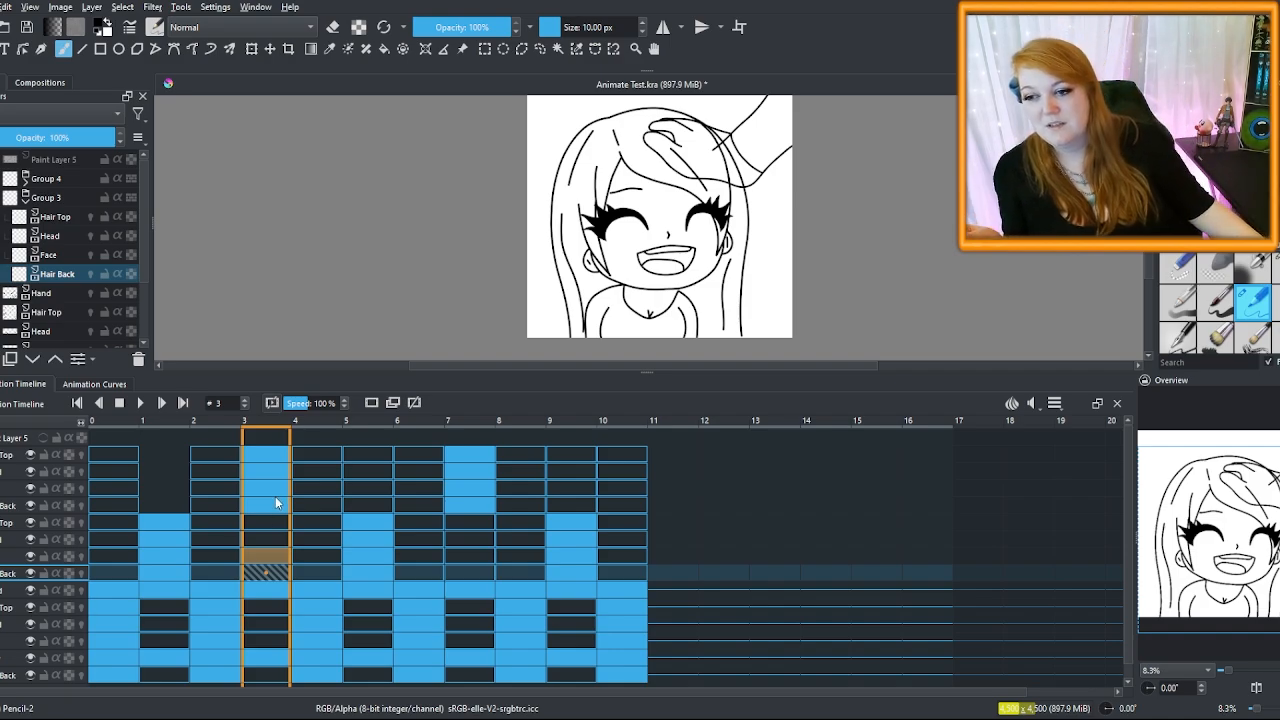
{"action": "left_click", "coordinate": [164, 592]}
{"action": "left_click", "coordinate": [156, 661]}
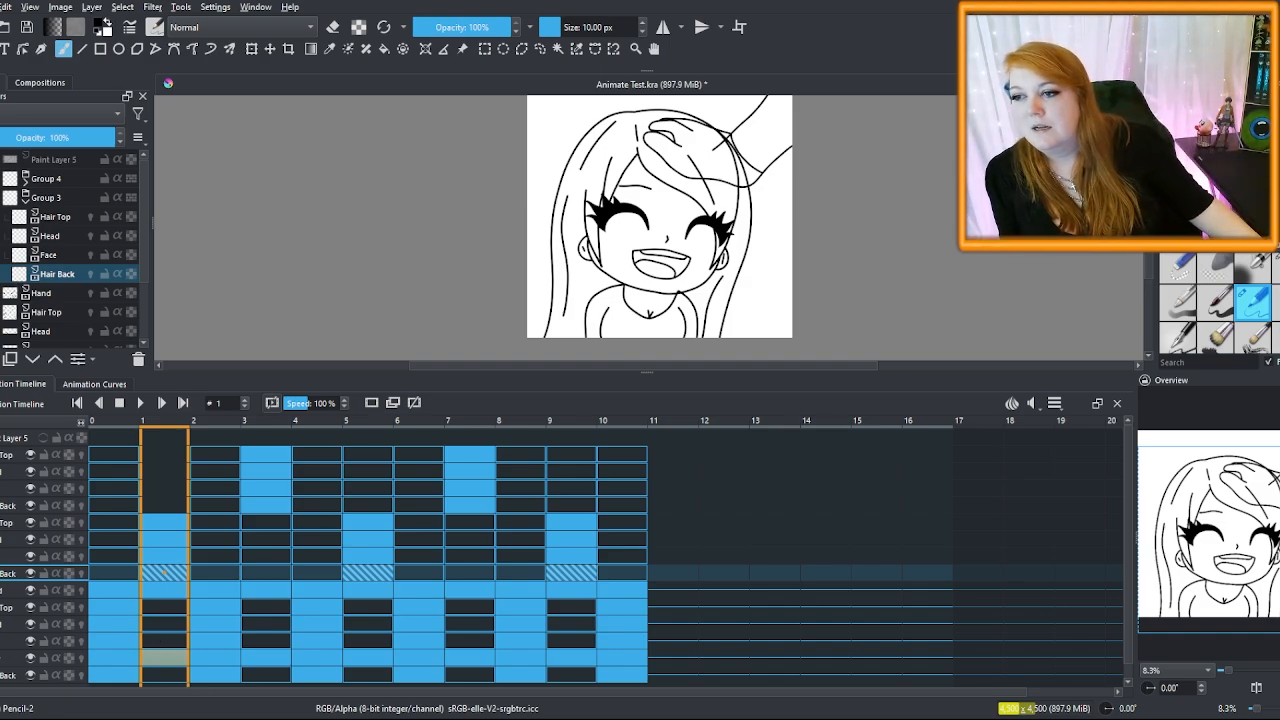
{"action": "left_click", "coordinate": [47, 294]}
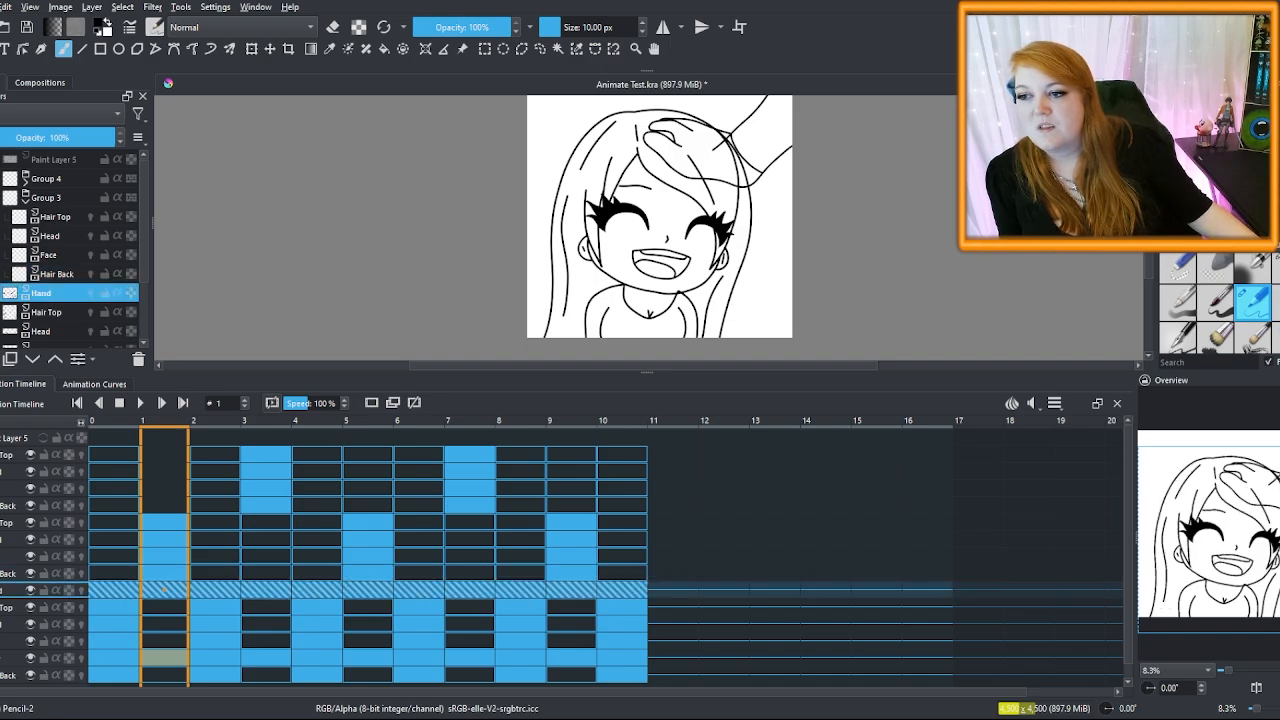
{"action": "left_click", "coordinate": [105, 434]}
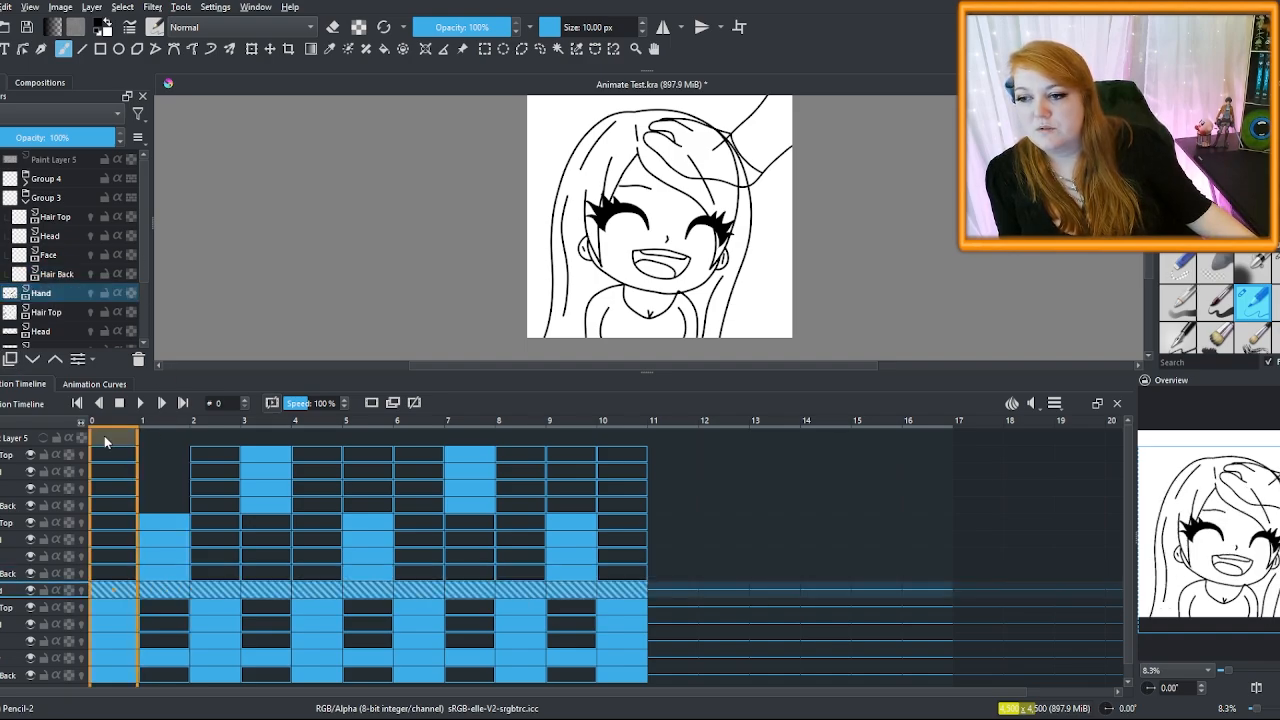
{"action": "left_click", "coordinate": [99, 591]}
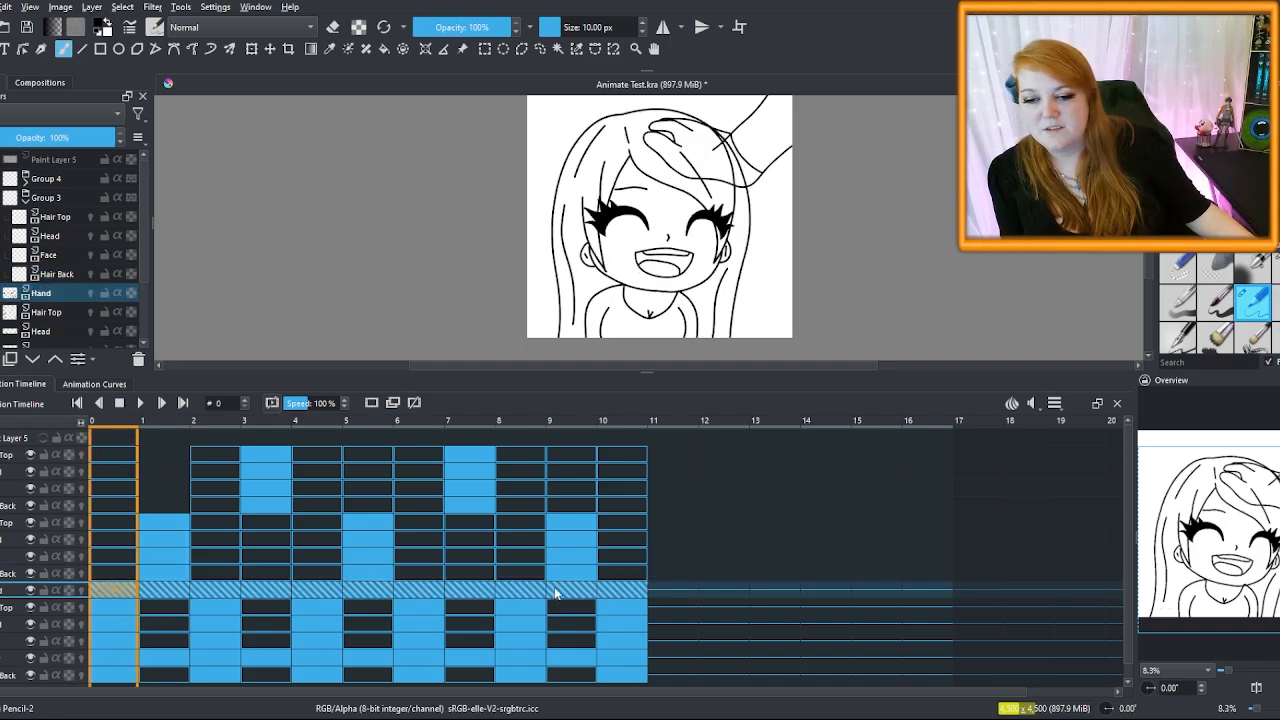
{"action": "left_click", "coordinate": [156, 434]}
{"action": "scroll", "coordinate": [722, 290], "scroll_direction": "up", "scroll_amount": 6}
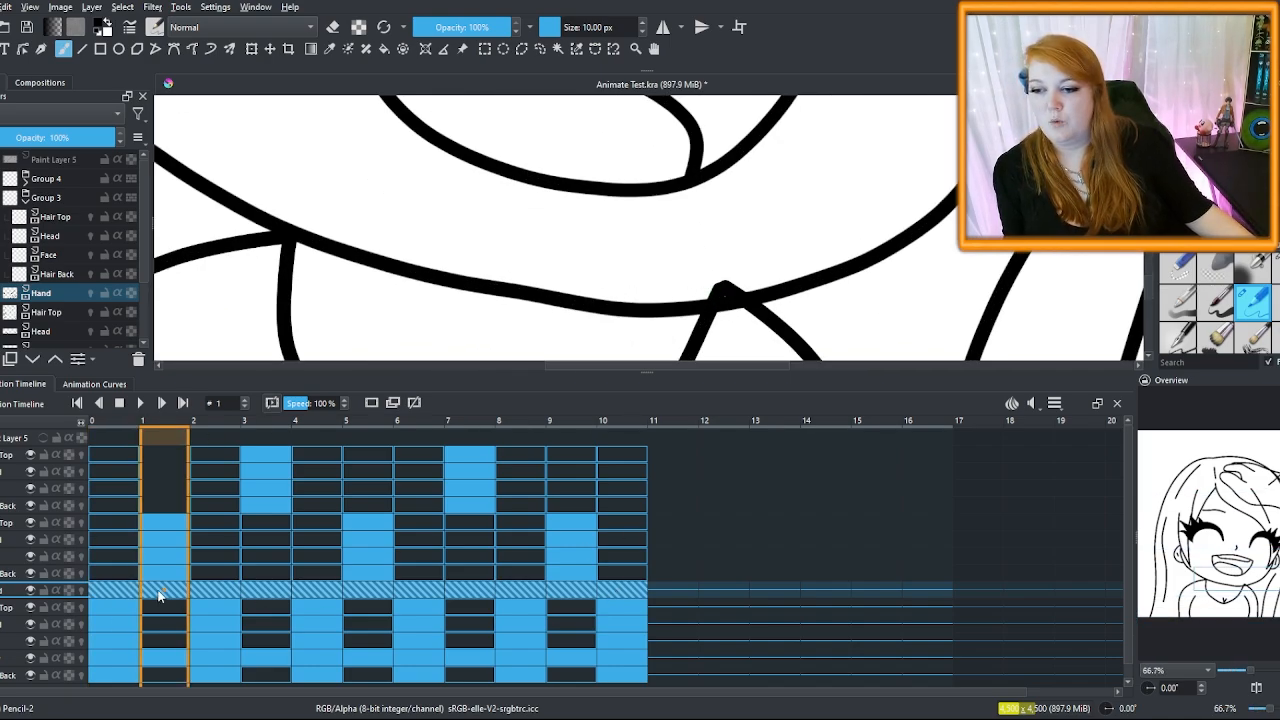
{"action": "left_click", "coordinate": [164, 658]}
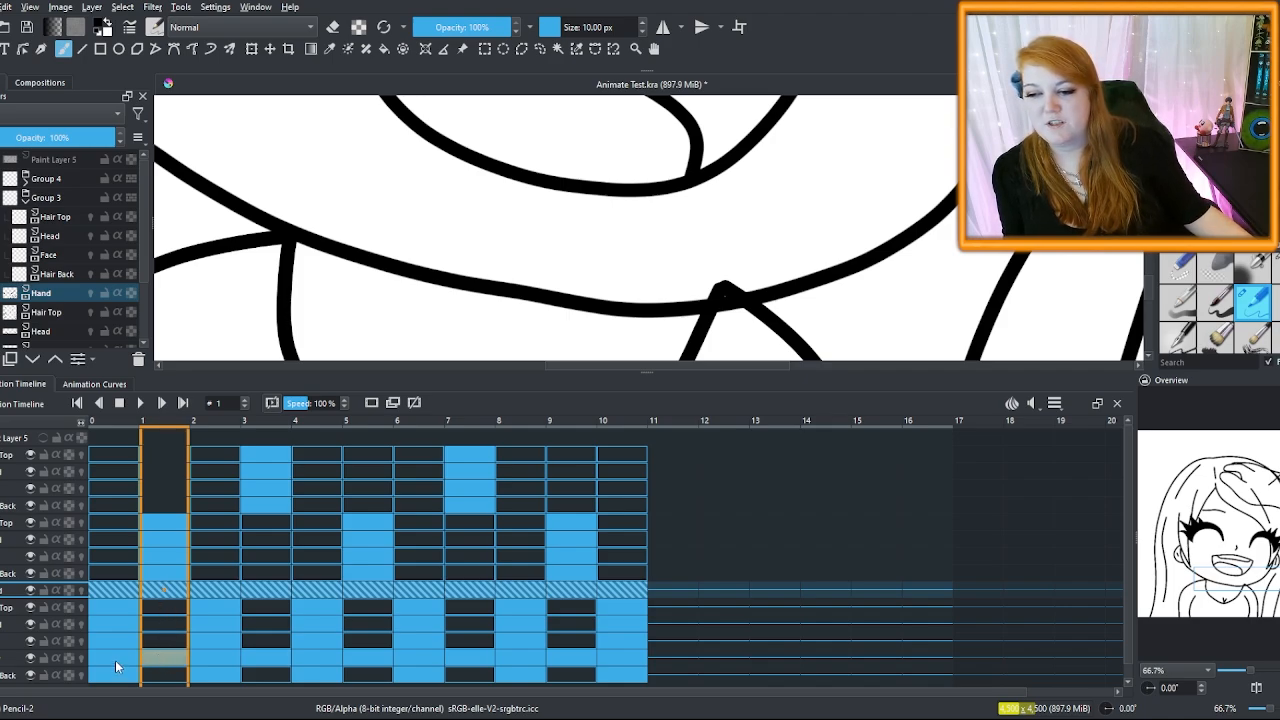
{"action": "left_click", "coordinate": [115, 664]}
{"action": "left_click", "coordinate": [166, 657]}
{"action": "left_click", "coordinate": [217, 660]}
{"action": "left_click", "coordinate": [272, 661]}
{"action": "left_click", "coordinate": [320, 660]}
{"action": "left_click", "coordinate": [369, 660]}
{"action": "left_click", "coordinate": [422, 660]}
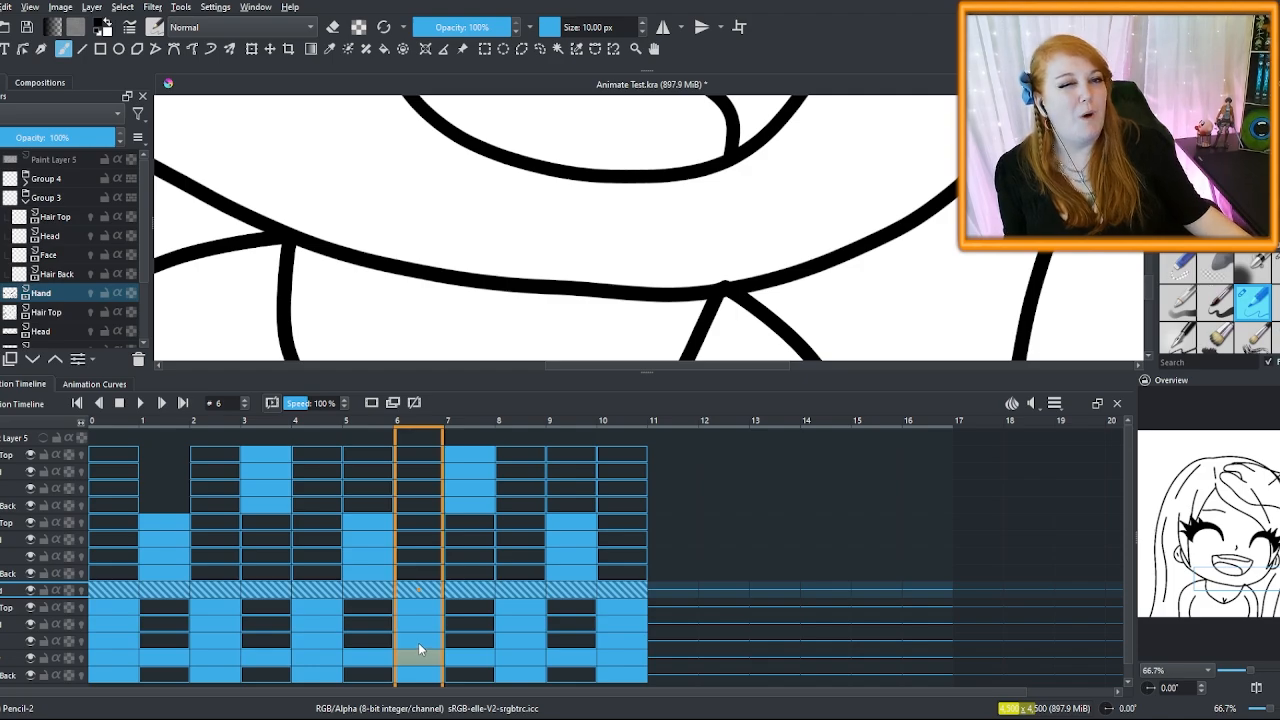
{"action": "scroll", "coordinate": [618, 290], "scroll_direction": "down", "scroll_amount": 4}
{"action": "scroll", "coordinate": [568, 168], "scroll_direction": "up", "scroll_amount": 2}
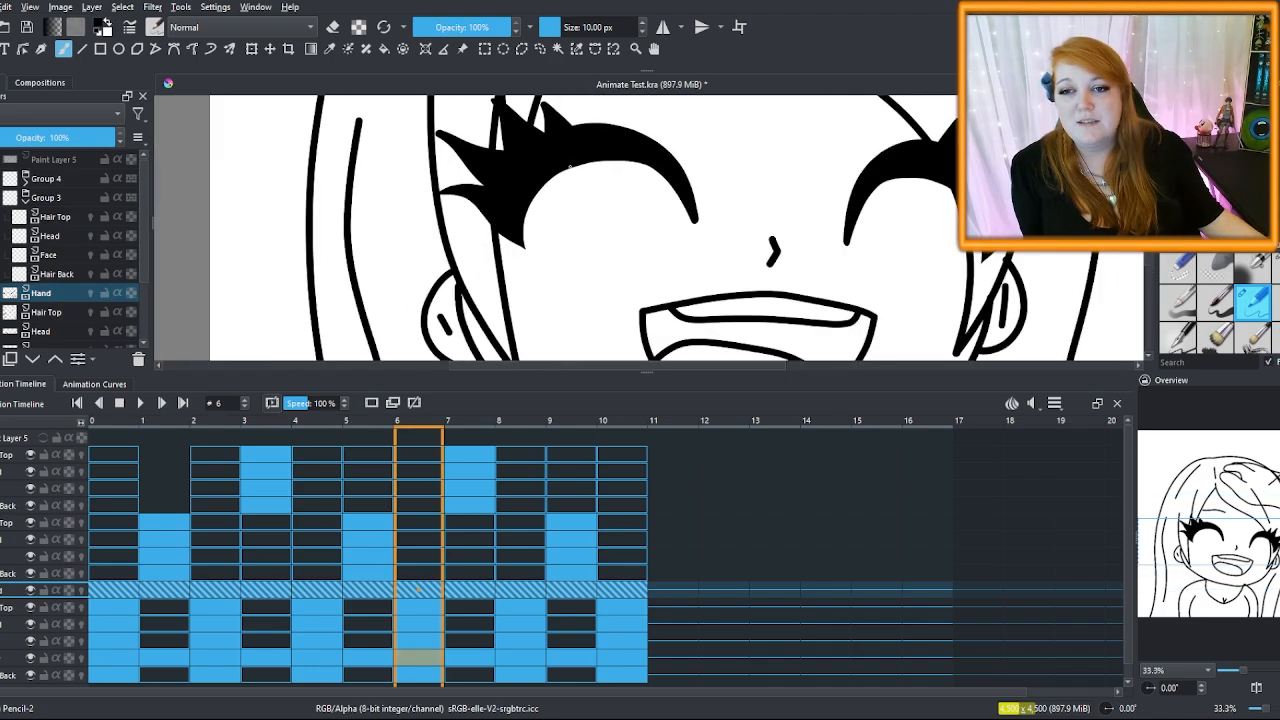
{"action": "scroll", "coordinate": [575, 192], "scroll_direction": "down", "scroll_amount": 5}
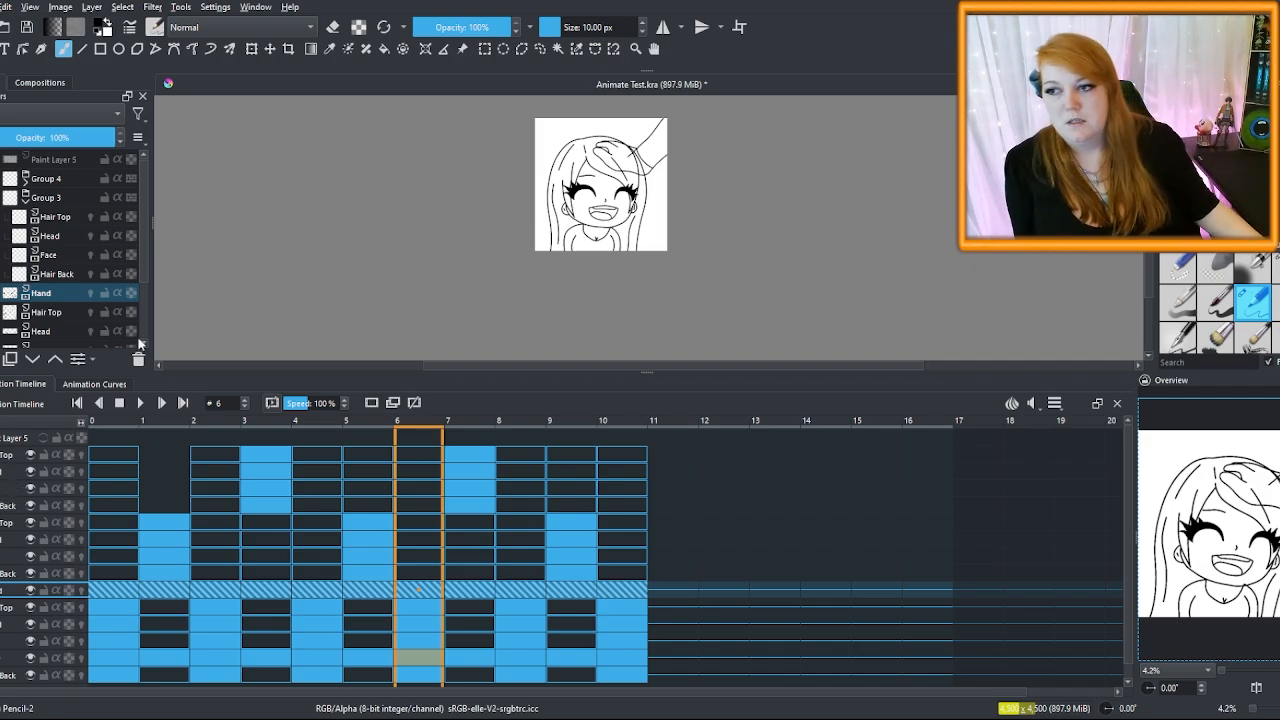
{"action": "left_click", "coordinate": [45, 198]}
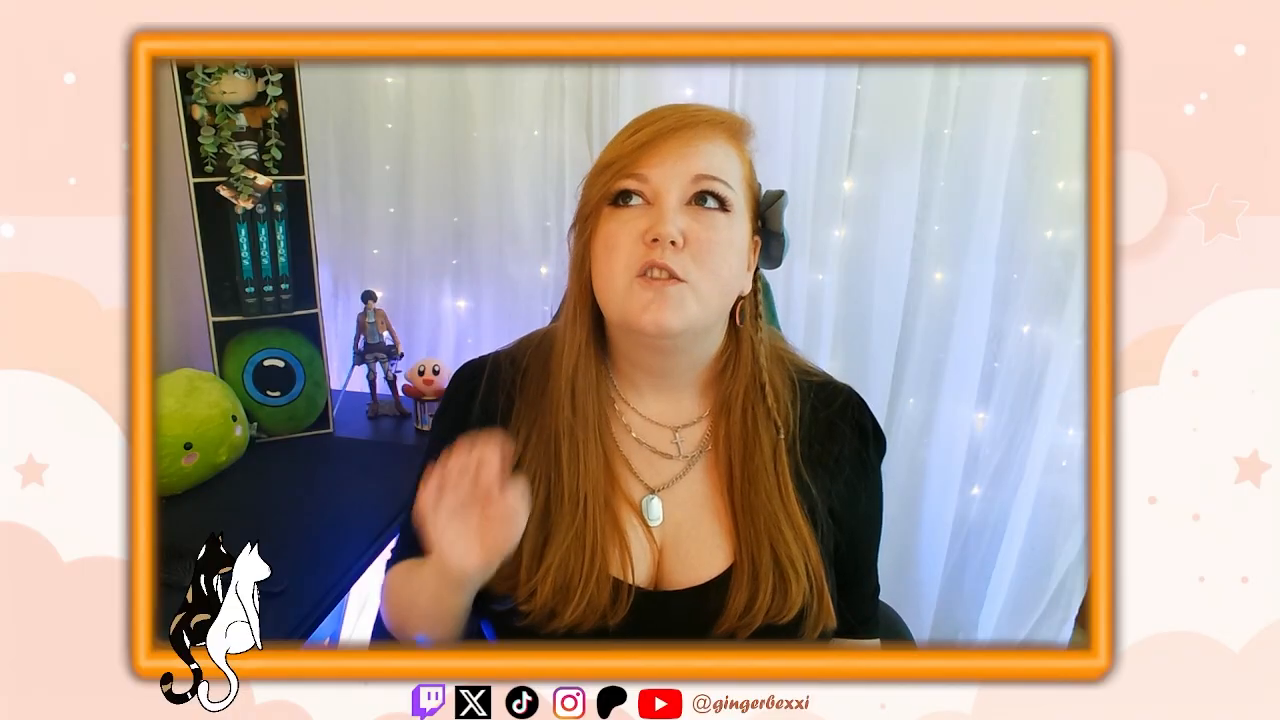